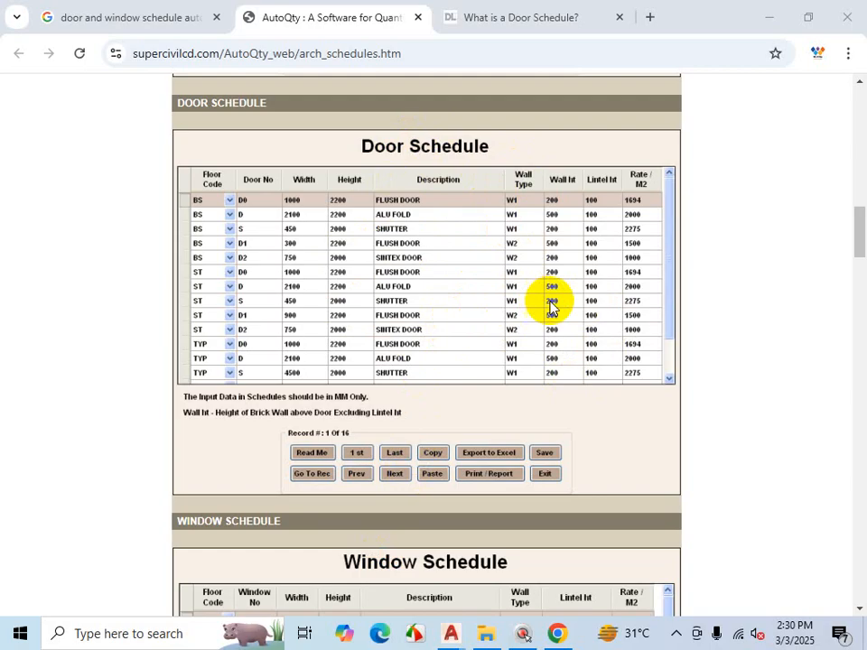
Step: Switch to AutoCAD and maximize its window
click(449, 633)
click(527, 550)
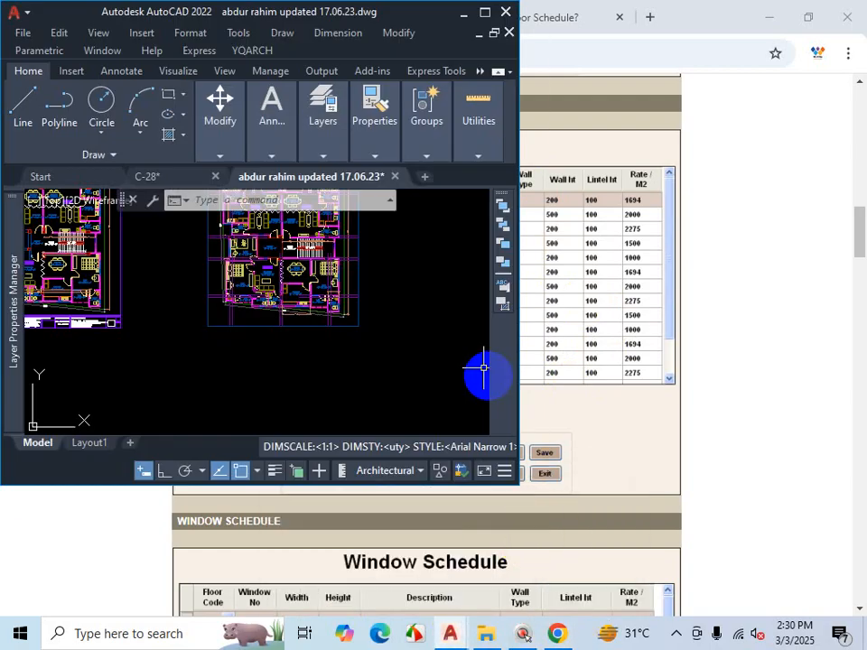
click(484, 12)
scroll(506, 310, down, 5)
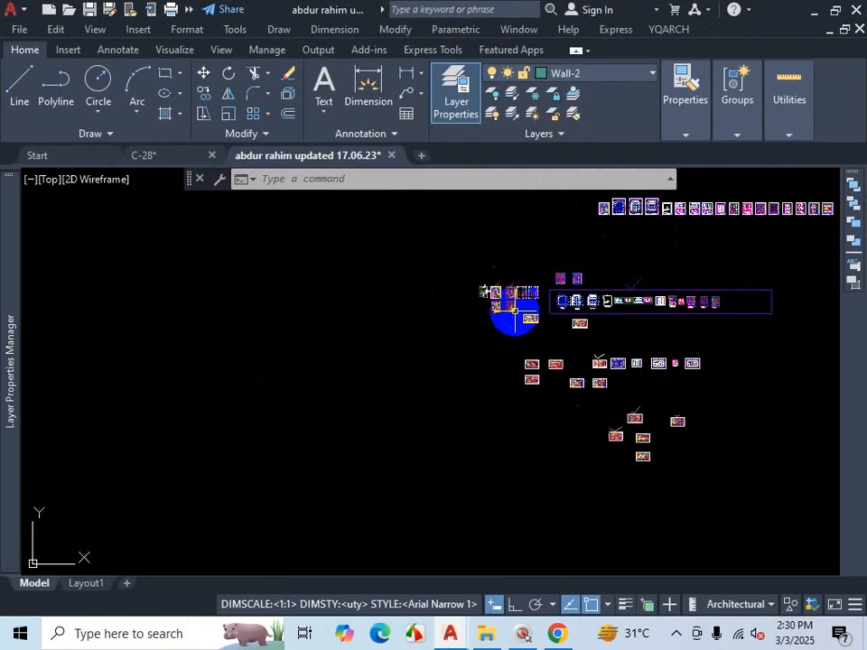
Step: Open the Structural Design drawing file and dismiss the notice about missing reference files
click(86, 163)
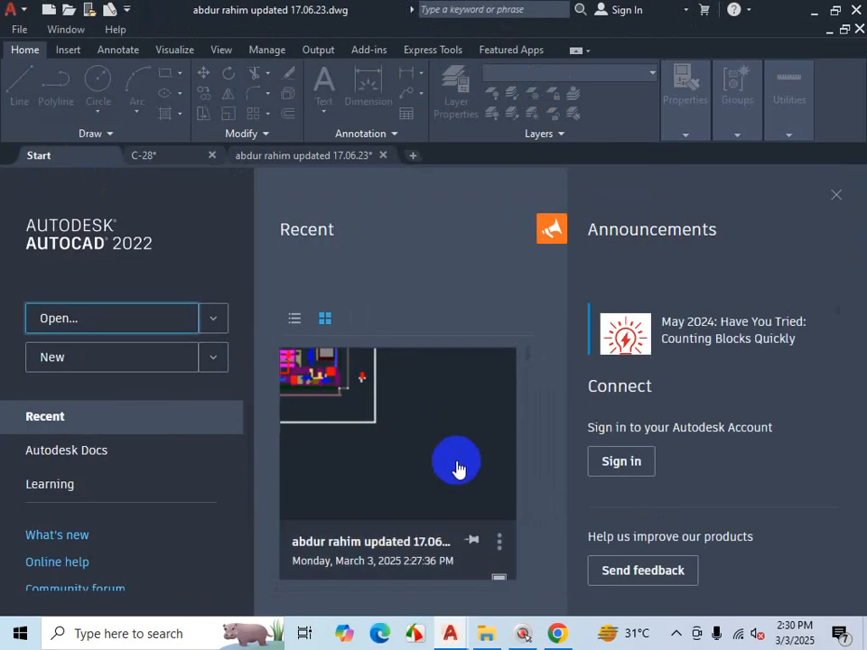
scroll(458, 466, down, 2)
click(119, 318)
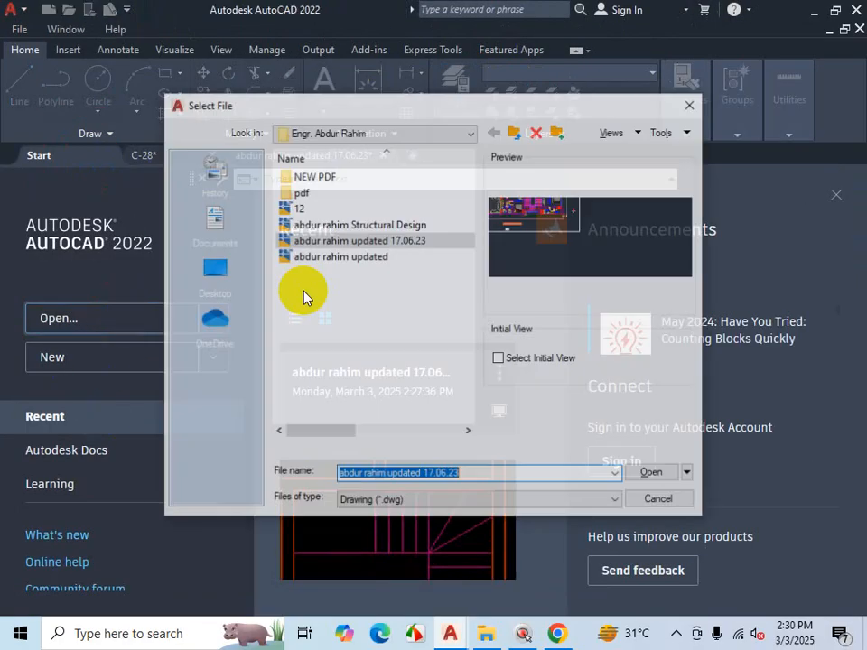
click(373, 225)
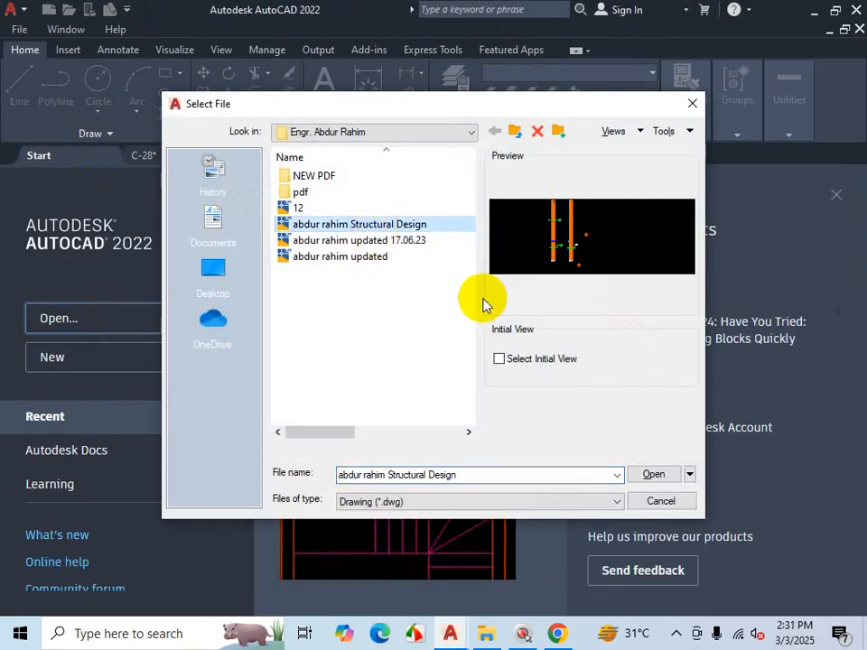
click(643, 474)
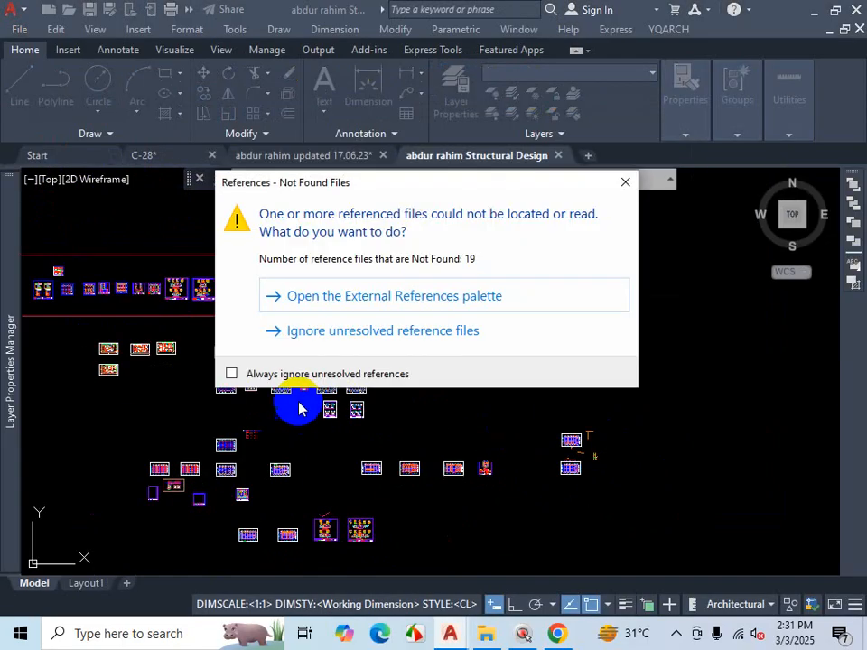
click(625, 182)
Step: Examine the layout, rows and columns of the COLUMN SCHEDULE table on the column reinforcement detail sheet
scroll(298, 320, down, 2)
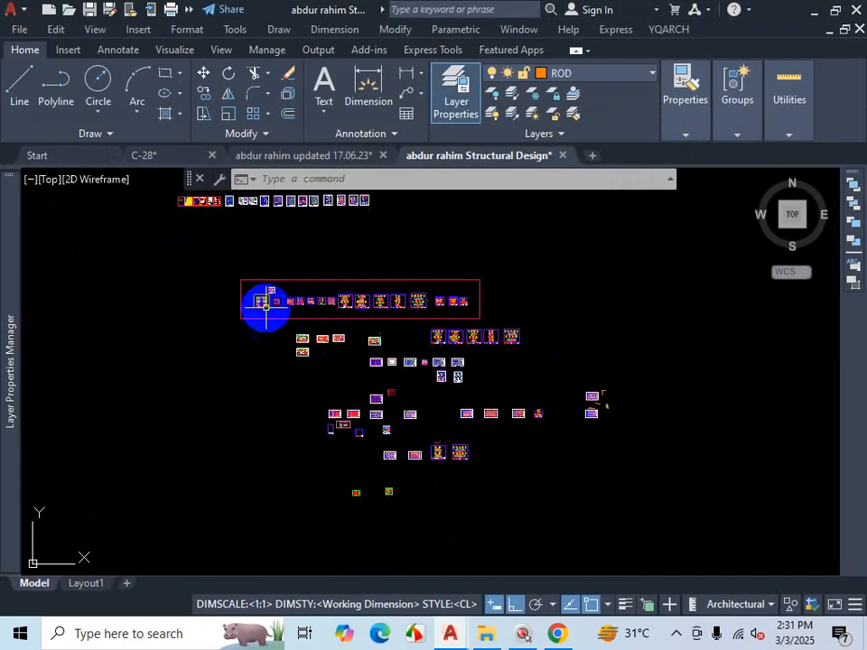
scroll(335, 282, up, 12)
scroll(299, 307, up, 3)
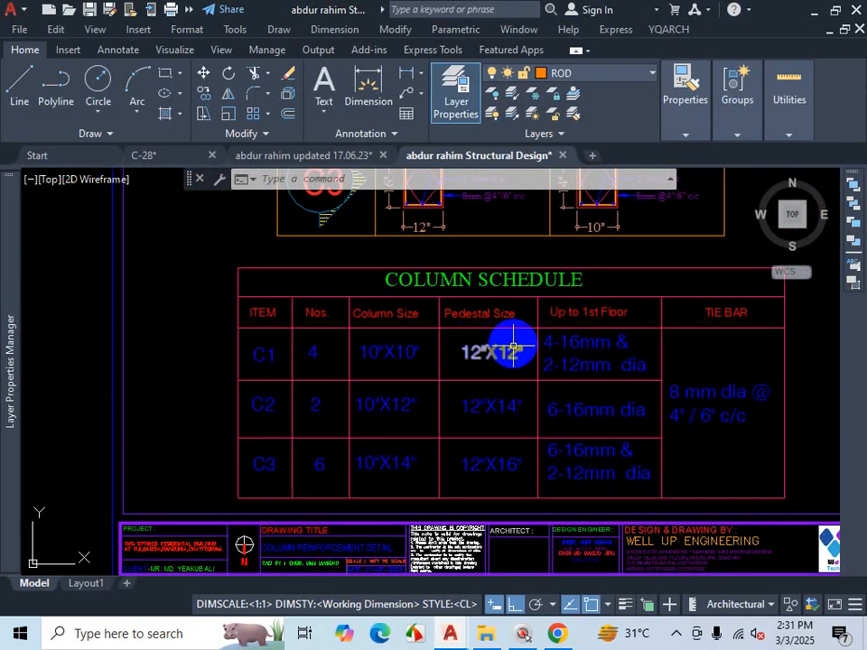
scroll(511, 349, down, 2)
scroll(482, 396, up, 2)
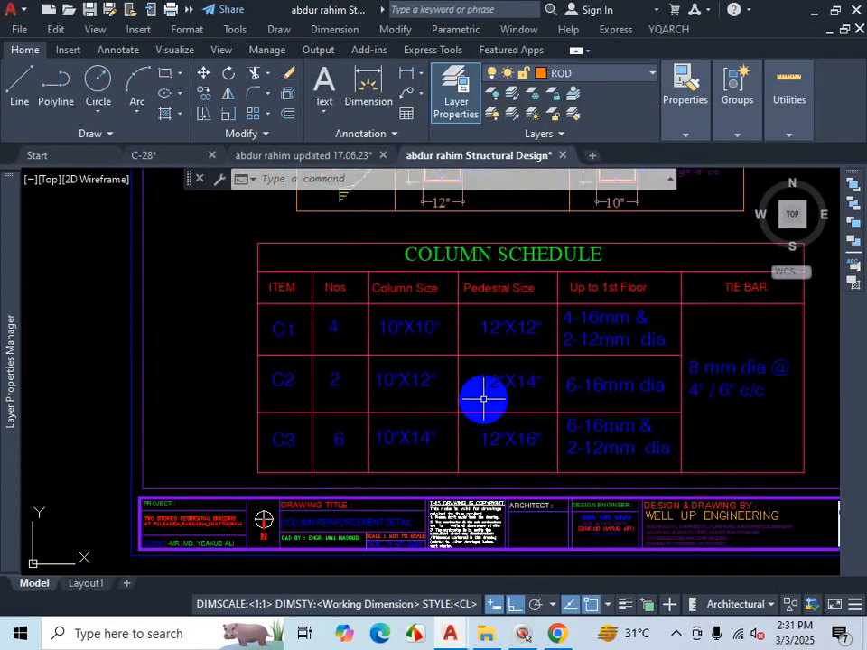
click(405, 303)
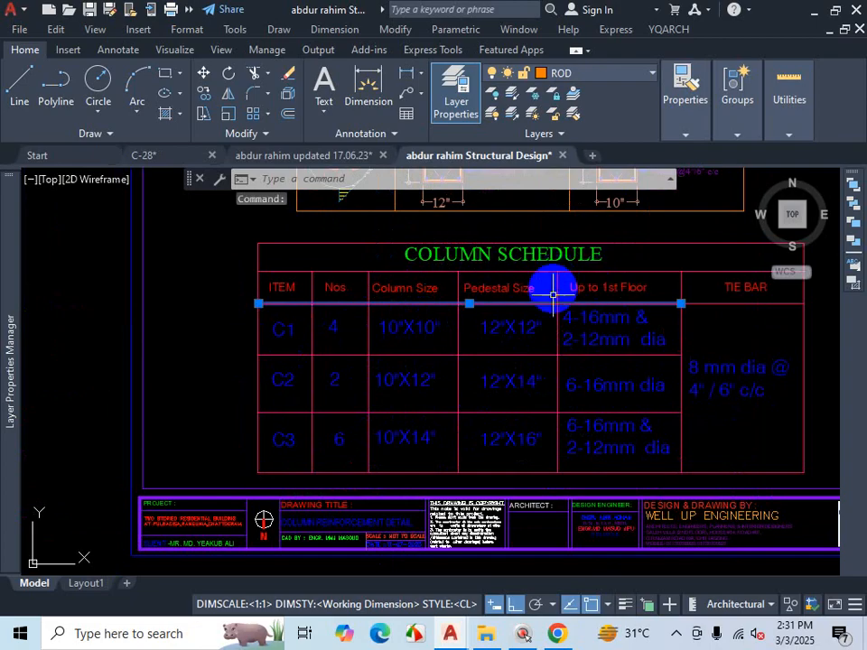
key(Escape)
key(ctrl+1)
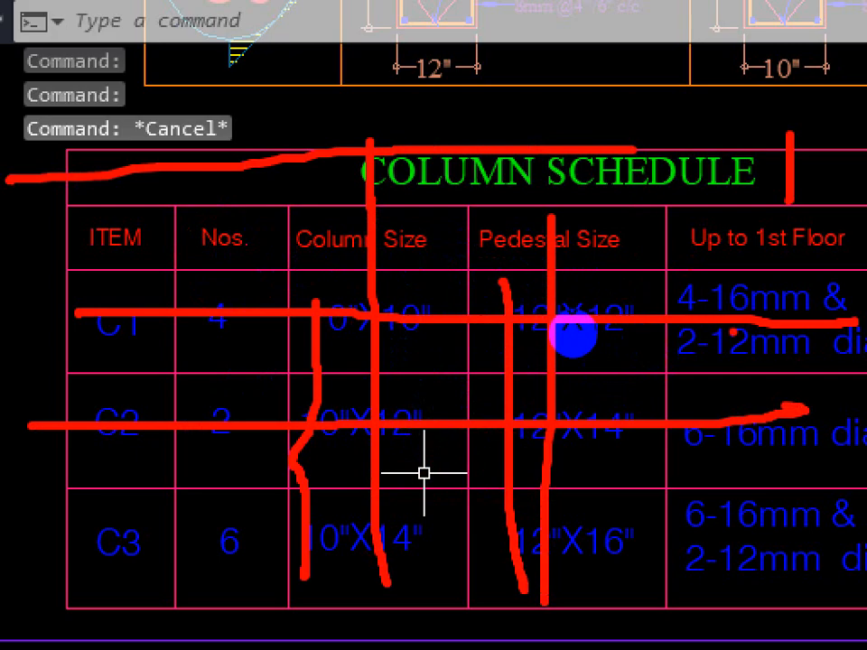
key(ctrl+1)
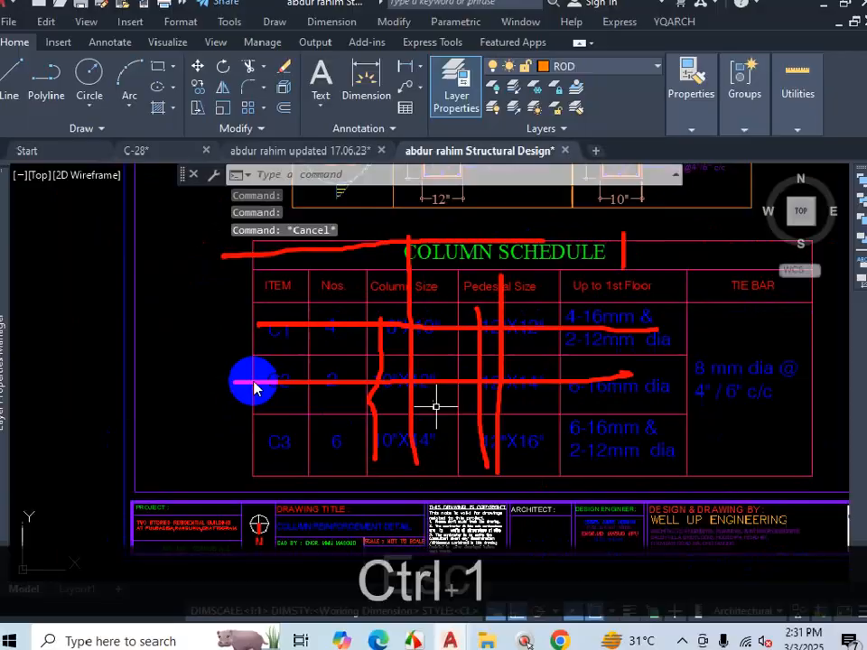
key(Escape)
scroll(536, 404, down, 4)
scroll(454, 394, up, 4)
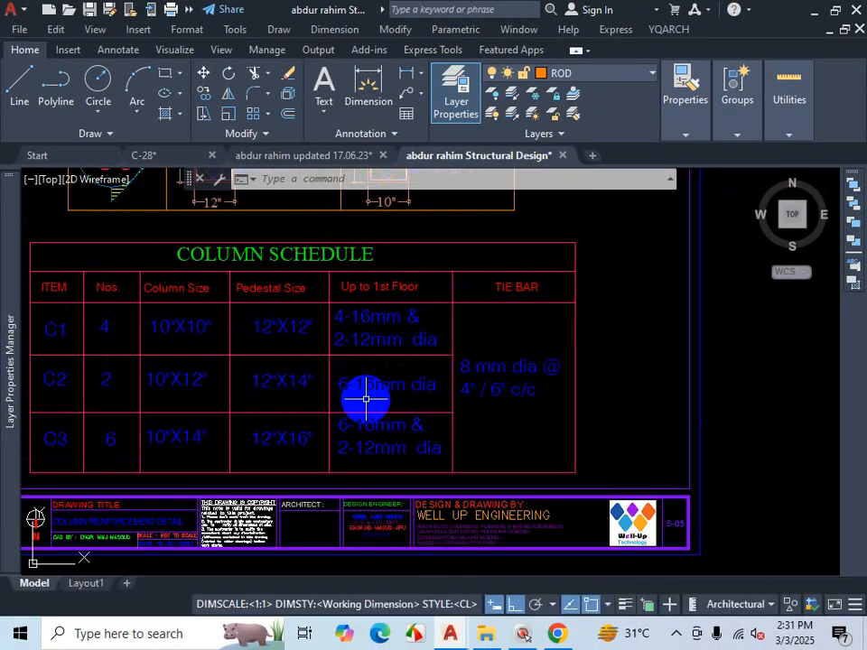
scroll(409, 388, down, 5)
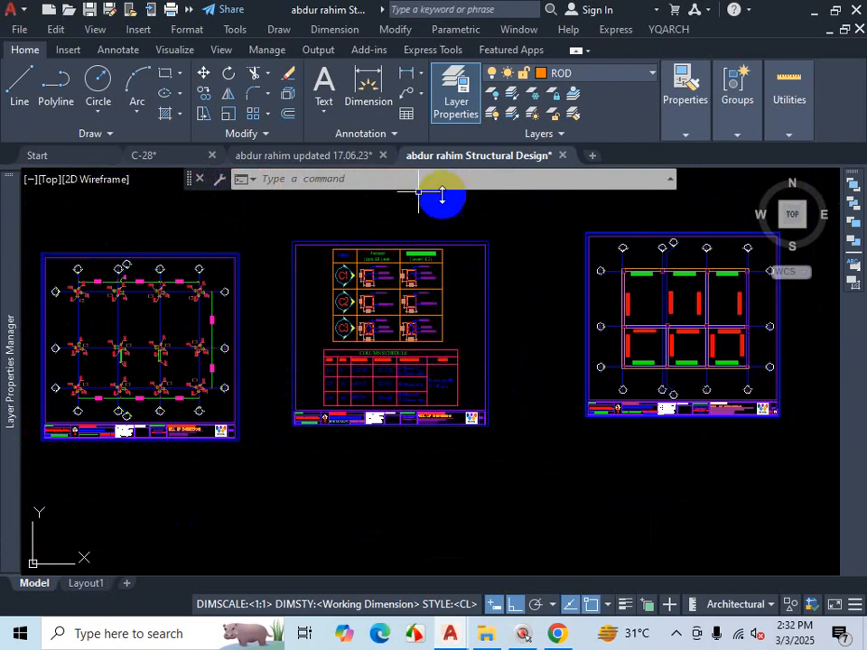
Step: Switch to the C-28 drawing and erase the existing empty table
click(182, 163)
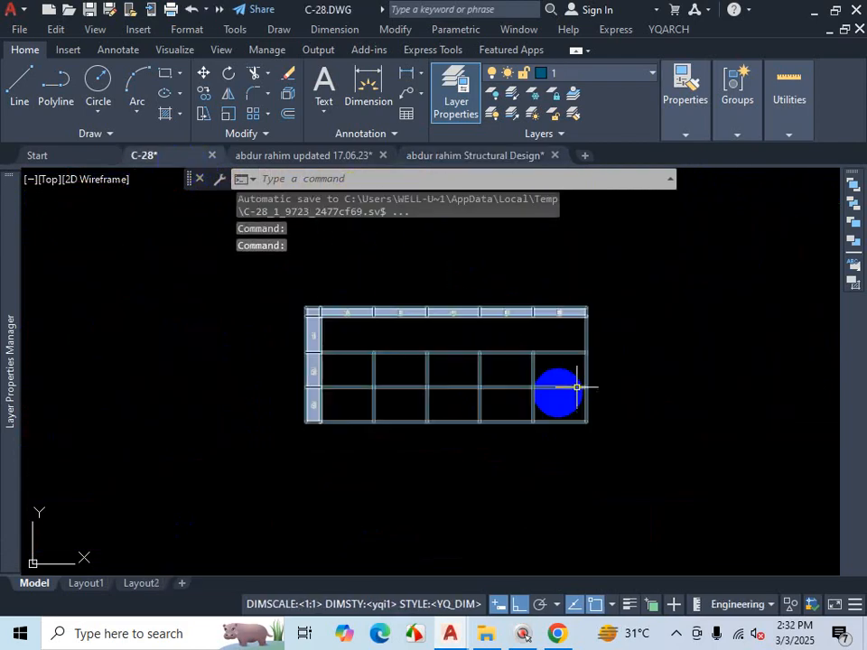
click(655, 294)
click(476, 506)
key(Delete)
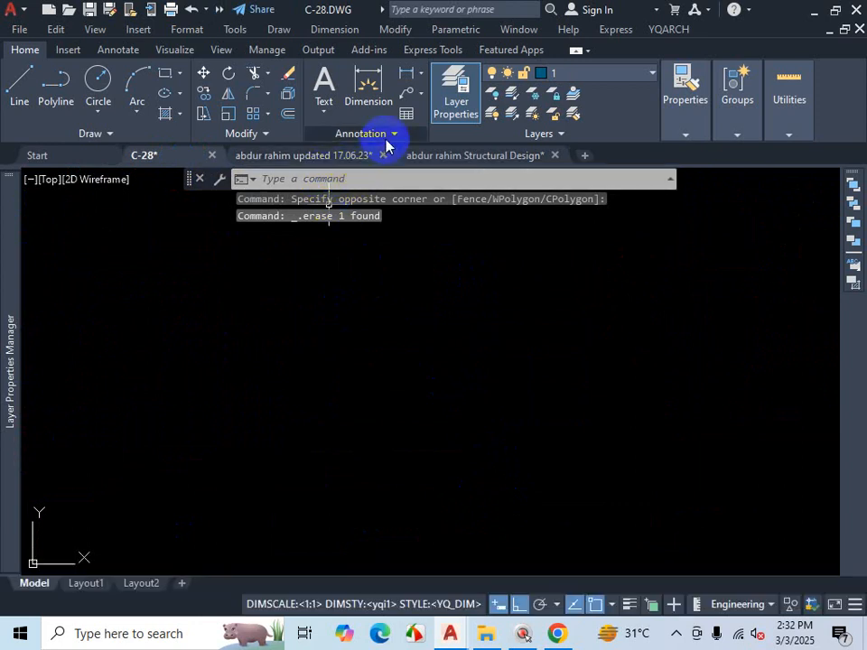
click(679, 636)
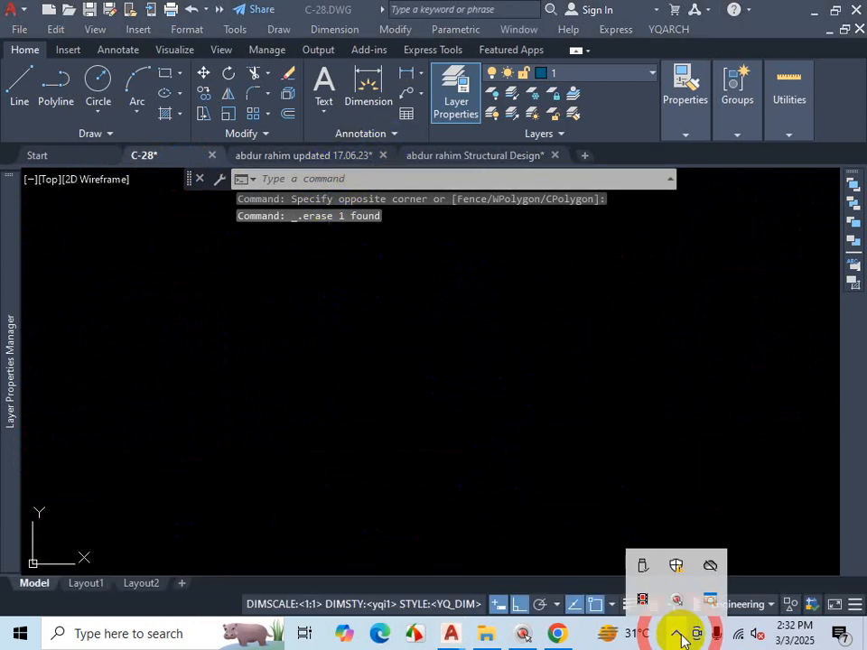
click(642, 597)
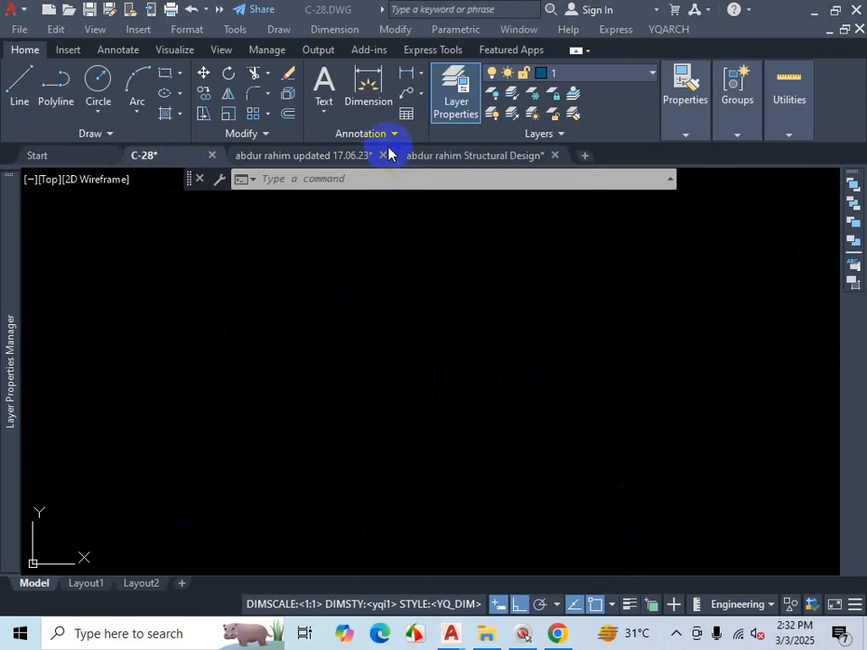
Step: Examine the Table, Table Style and Text Style commands among the annotation tools
click(387, 138)
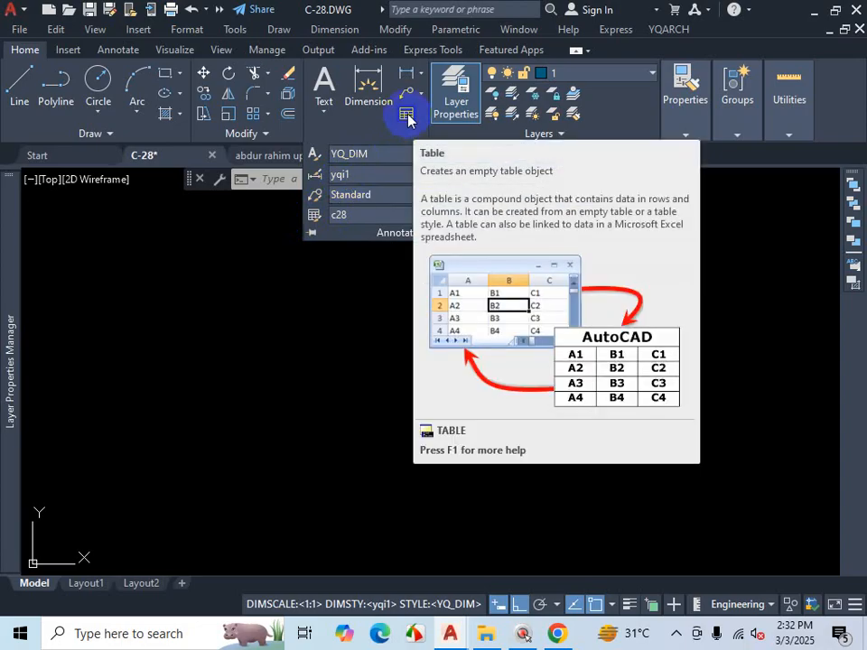
key(ctrl+1)
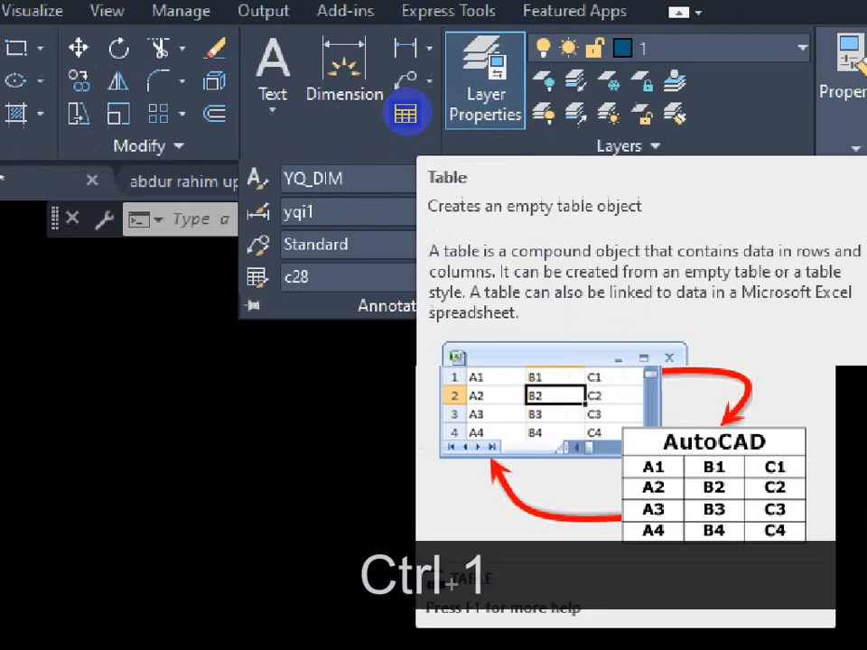
click(406, 113)
drag(408, 114, 548, 248)
drag(494, 187, 547, 184)
drag(533, 187, 549, 244)
mouse_move(553, 195)
mouse_down()
mouse_move(567, 232)
mouse_move(591, 228)
mouse_up()
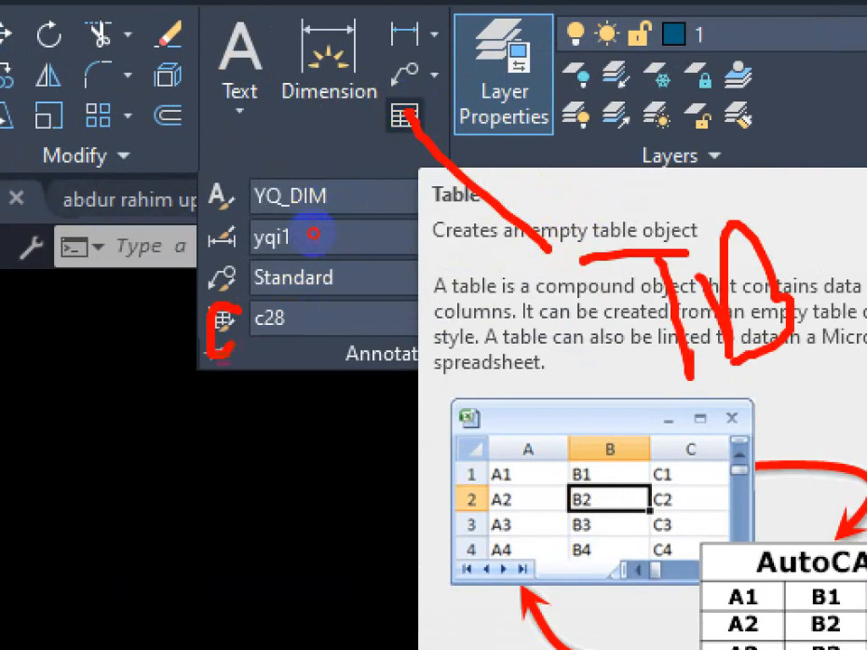
mouse_move(228, 361)
mouse_down()
mouse_move(238, 447)
mouse_move(287, 513)
mouse_up()
click(299, 467)
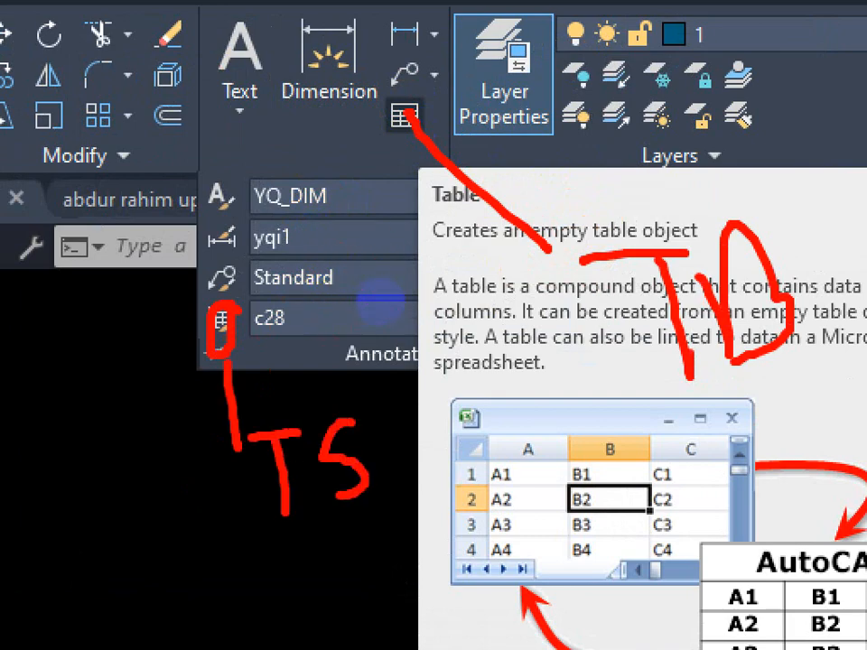
drag(289, 547, 408, 518)
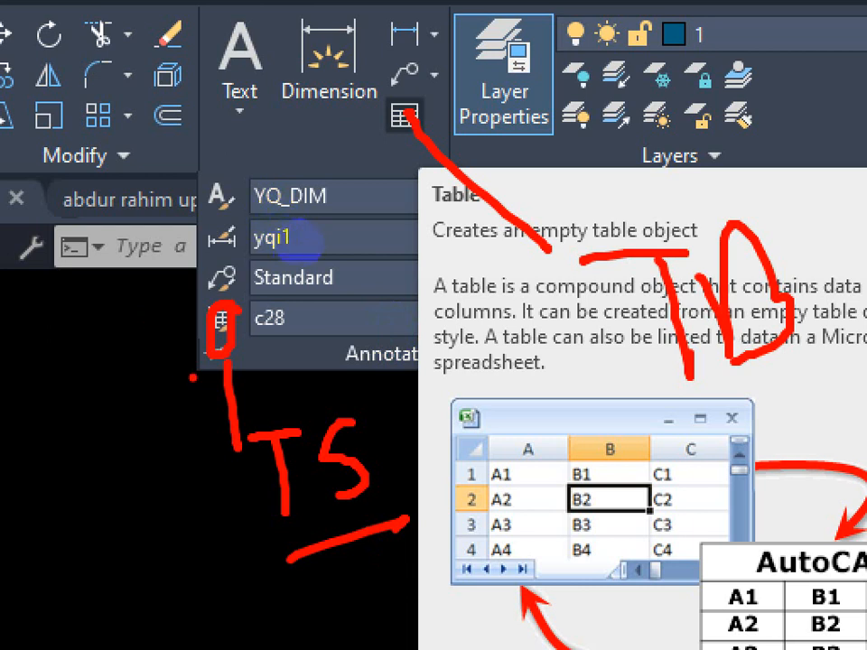
drag(78, 426, 113, 528)
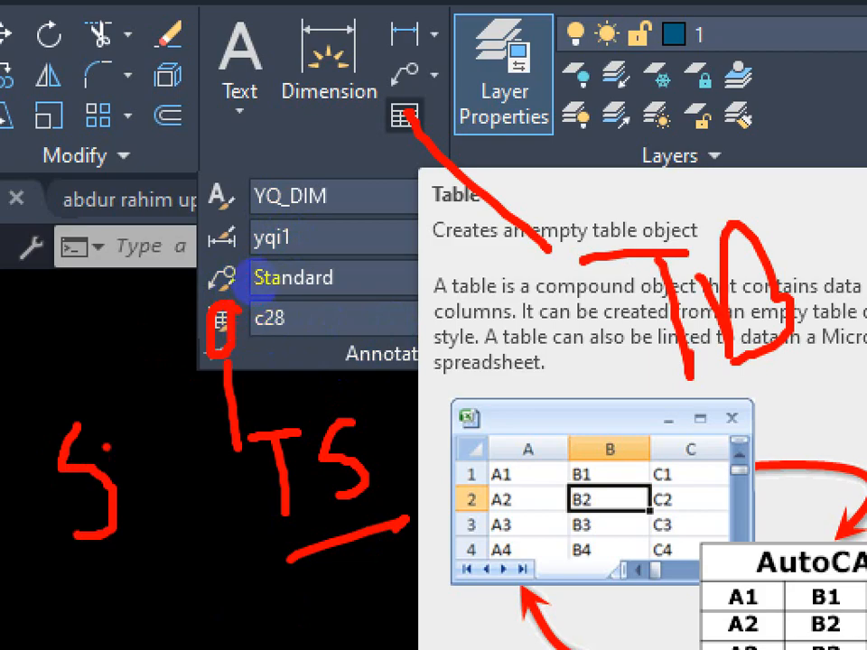
mouse_move(112, 430)
mouse_down()
mouse_move(224, 419)
mouse_move(199, 528)
mouse_up()
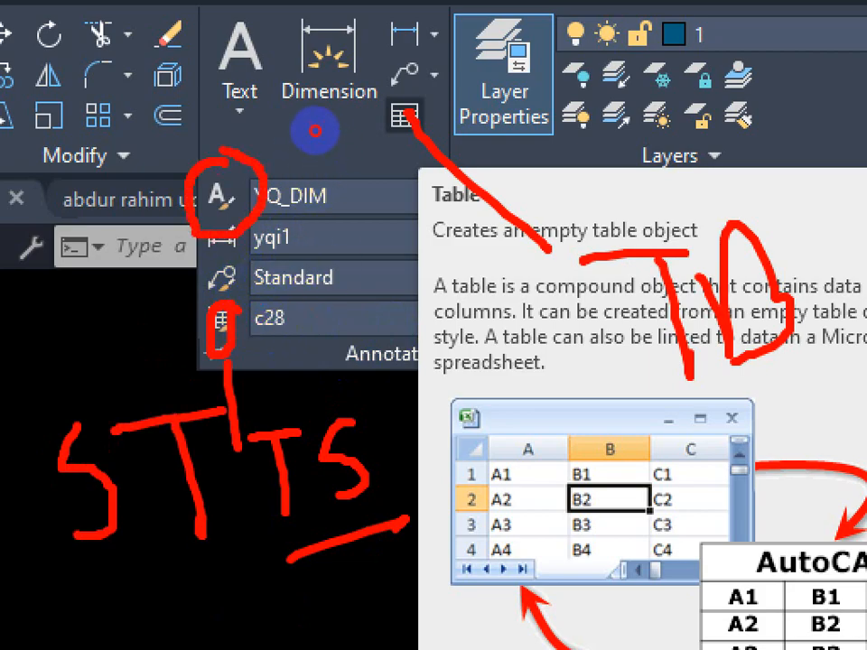
drag(291, 196, 327, 196)
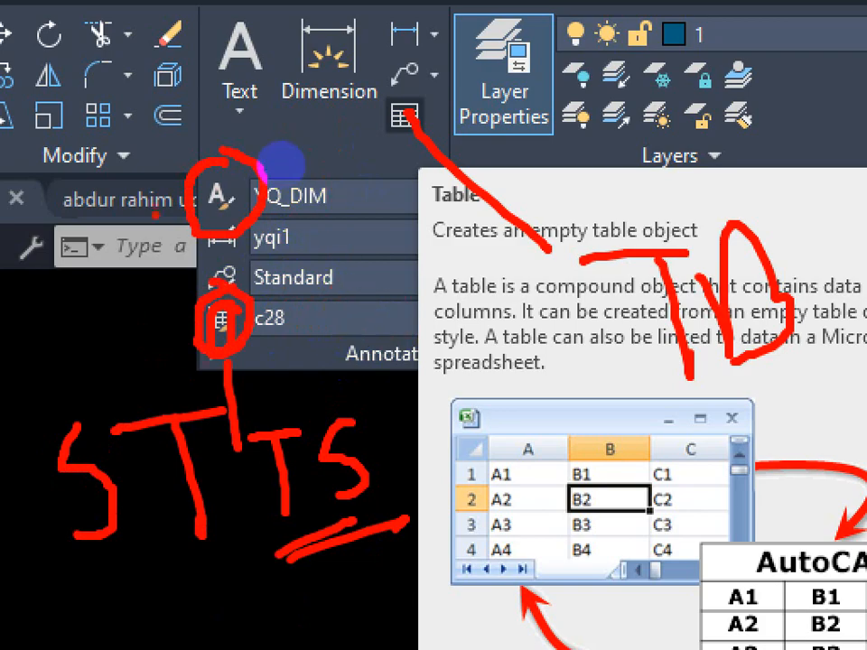
drag(220, 220, 106, 368)
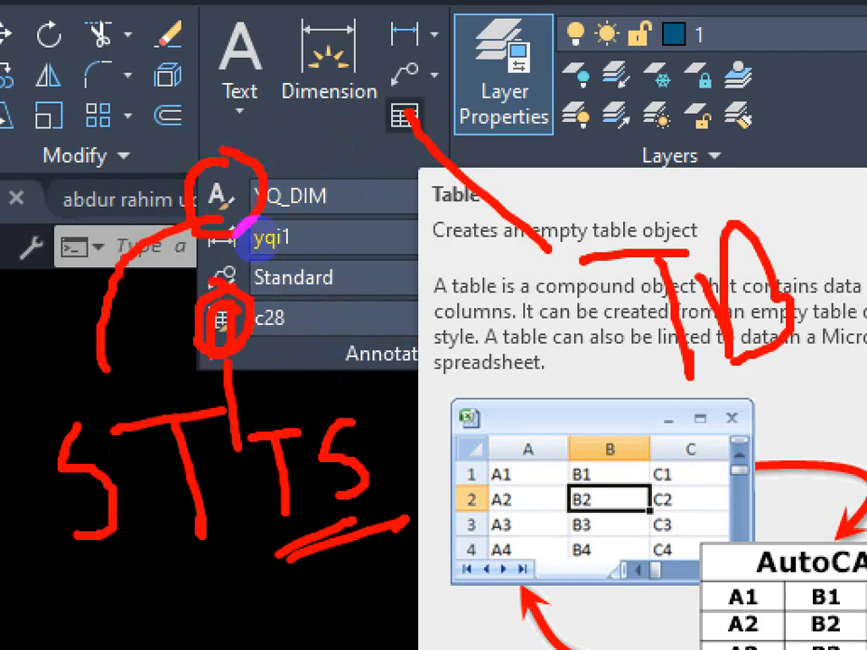
drag(255, 277, 271, 277)
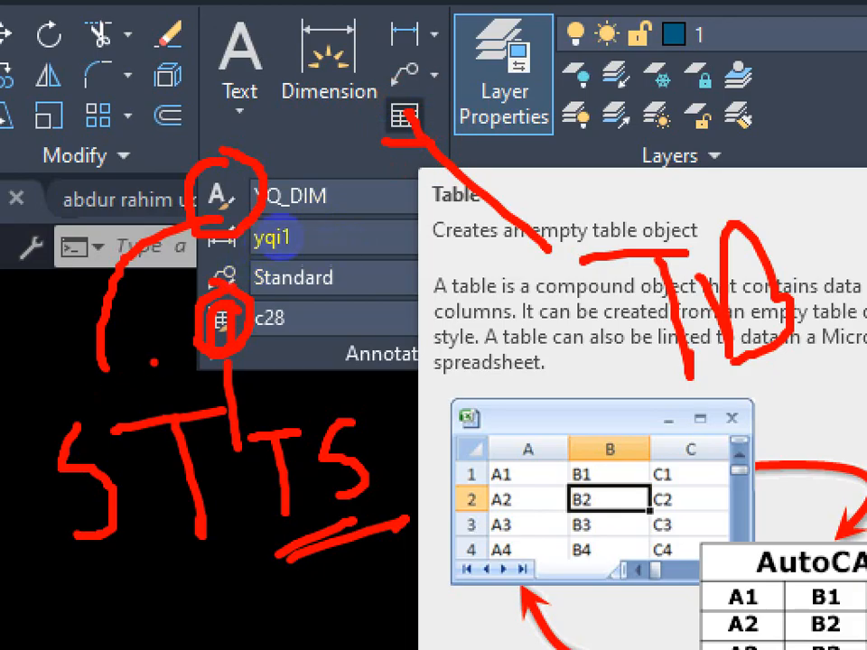
mouse_move(259, 236)
mouse_down()
mouse_move(221, 284)
mouse_move(232, 365)
mouse_move(306, 344)
mouse_up()
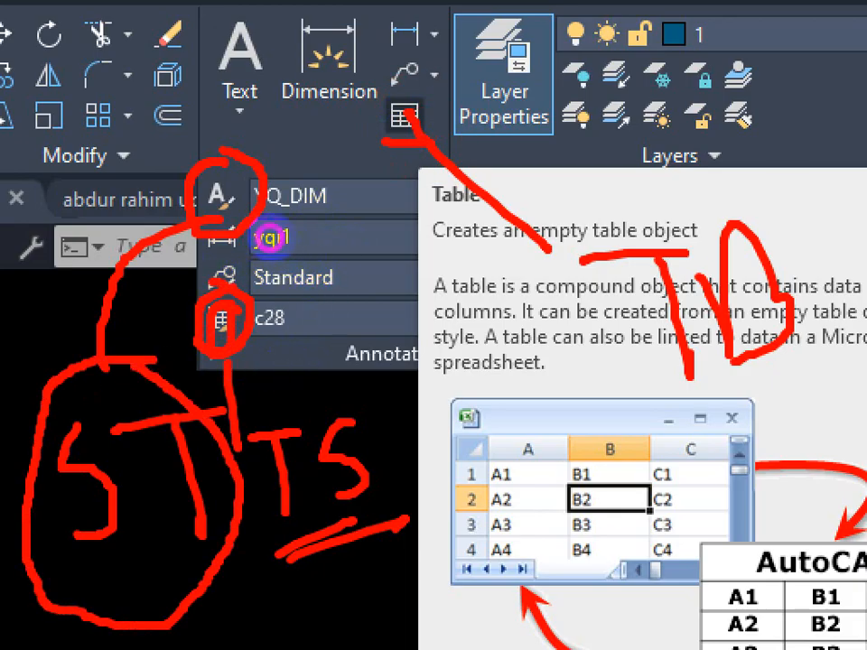
key(Escape)
click(312, 168)
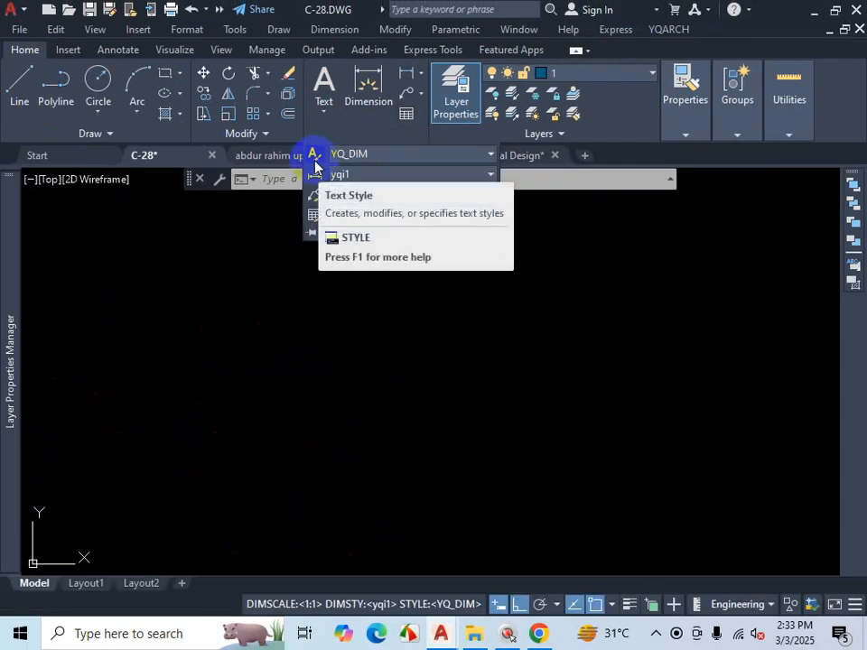
key(Escape)
Step: View the available table styles with the TS command, and close the Table Style dialog
text(T)
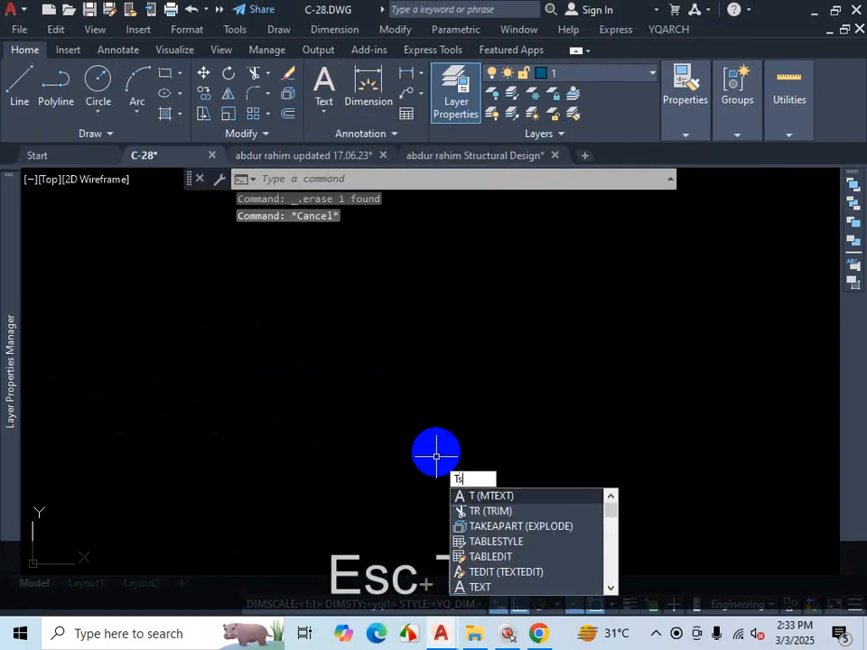
text(s)
key(Return)
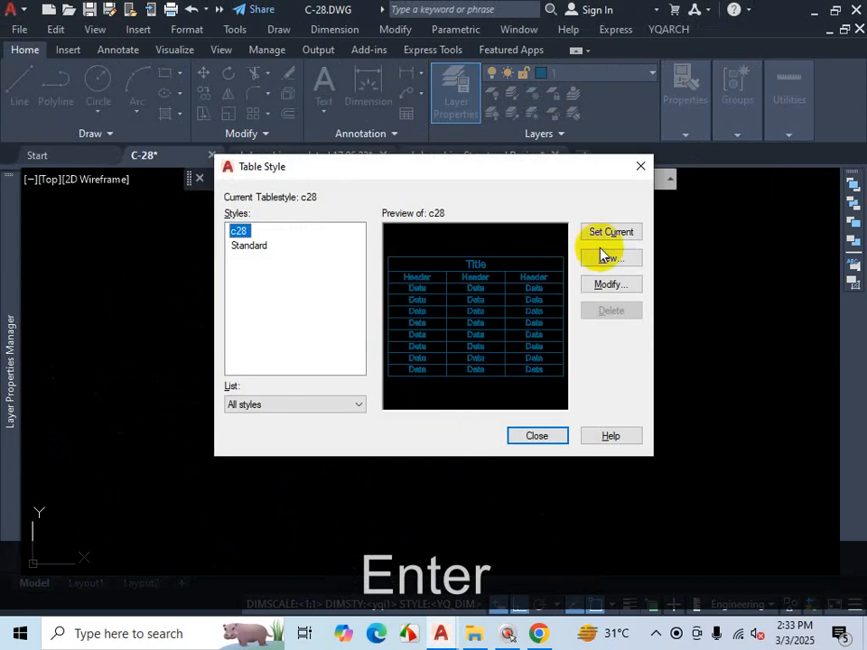
click(641, 167)
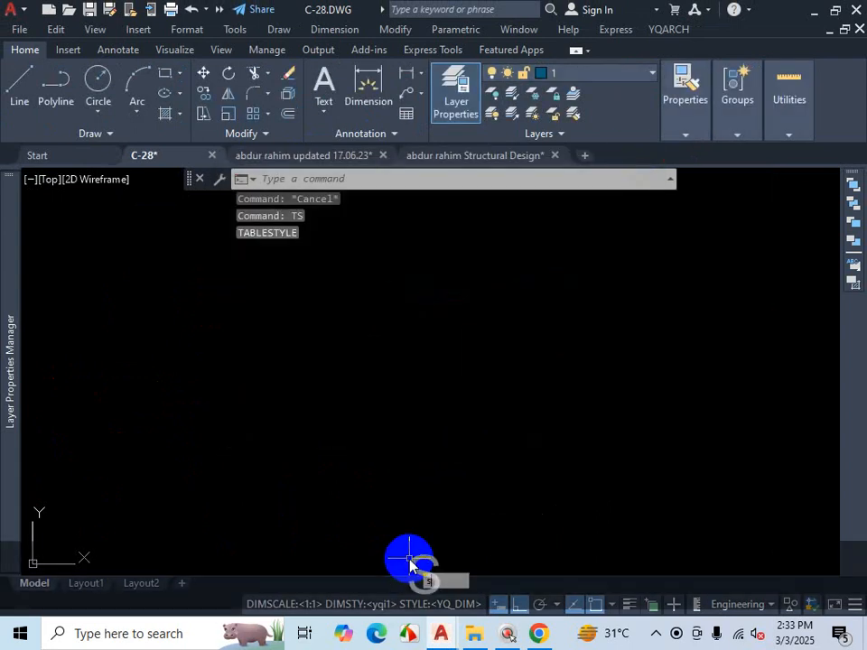
Step: Create a new text style named TABLE TEXT based on the Standard style, and close the Text Style dialog
text(st)
key(Return)
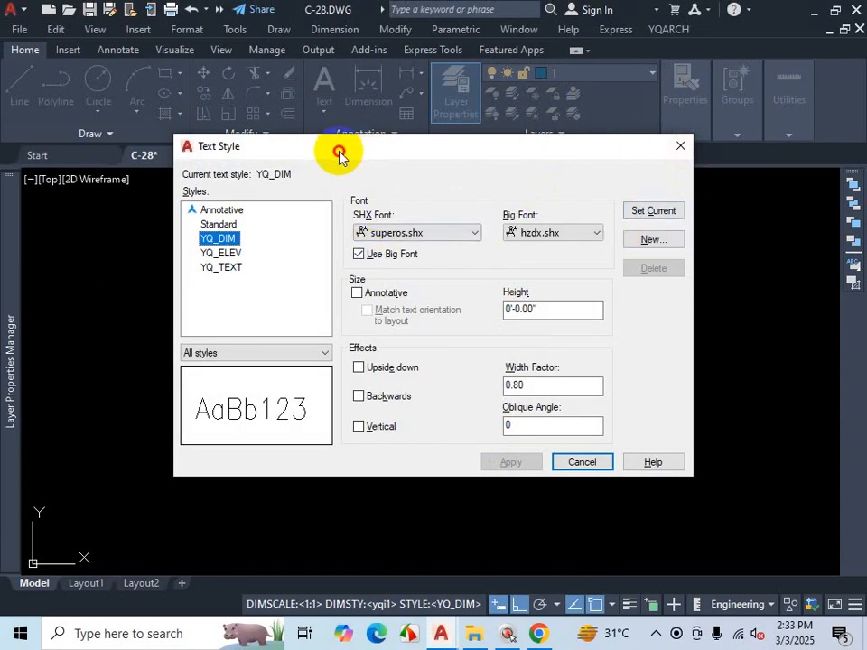
drag(339, 155, 436, 144)
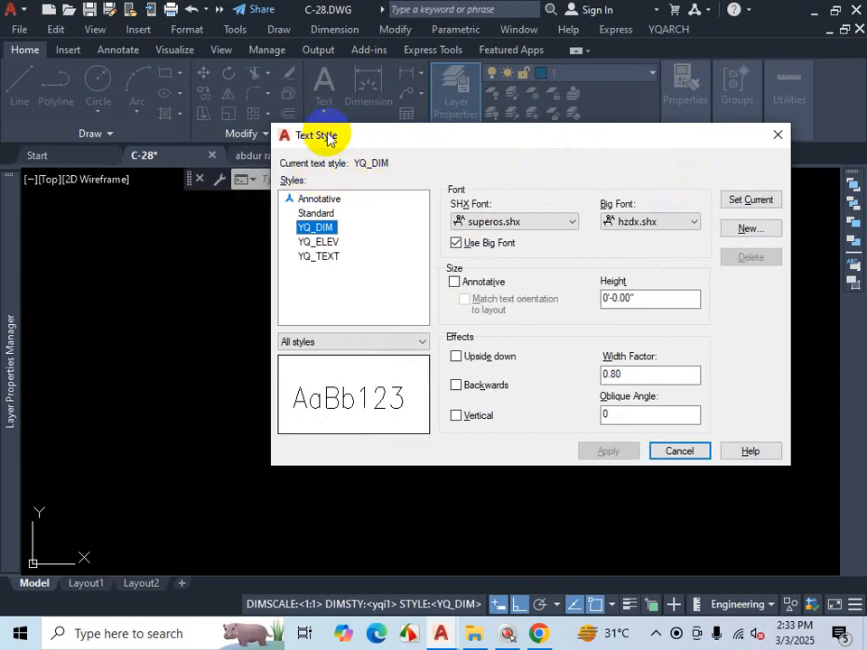
click(323, 214)
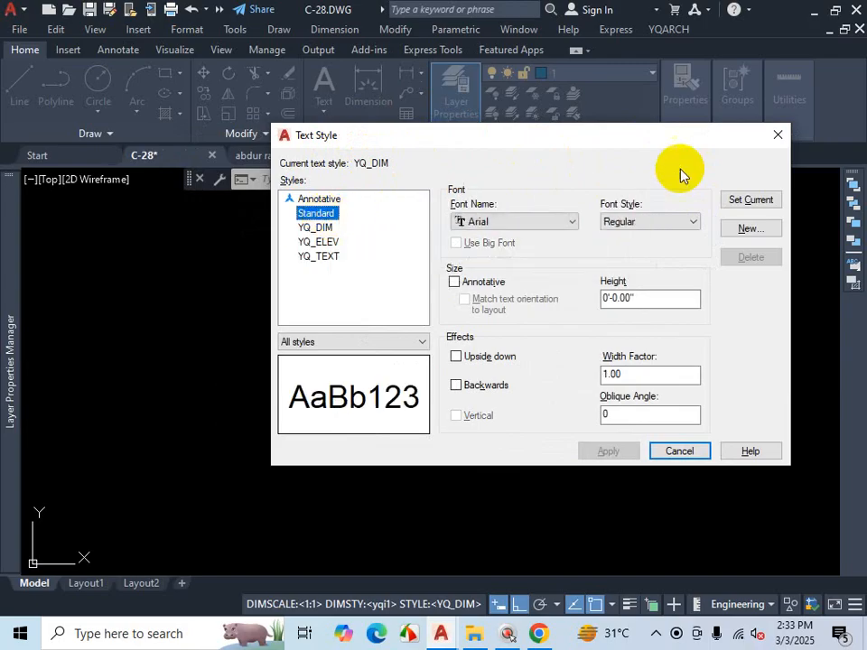
click(764, 229)
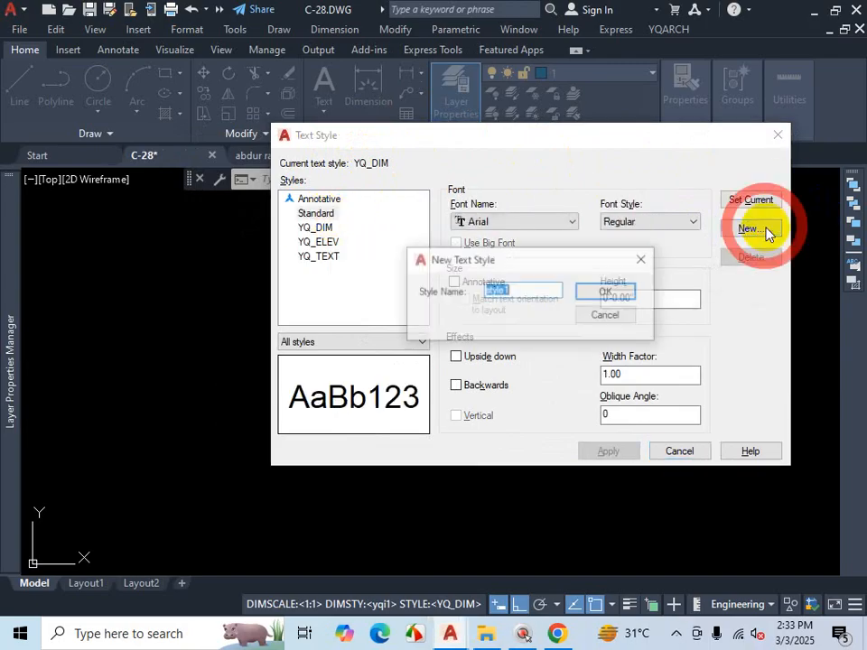
key(Caps_Lock)
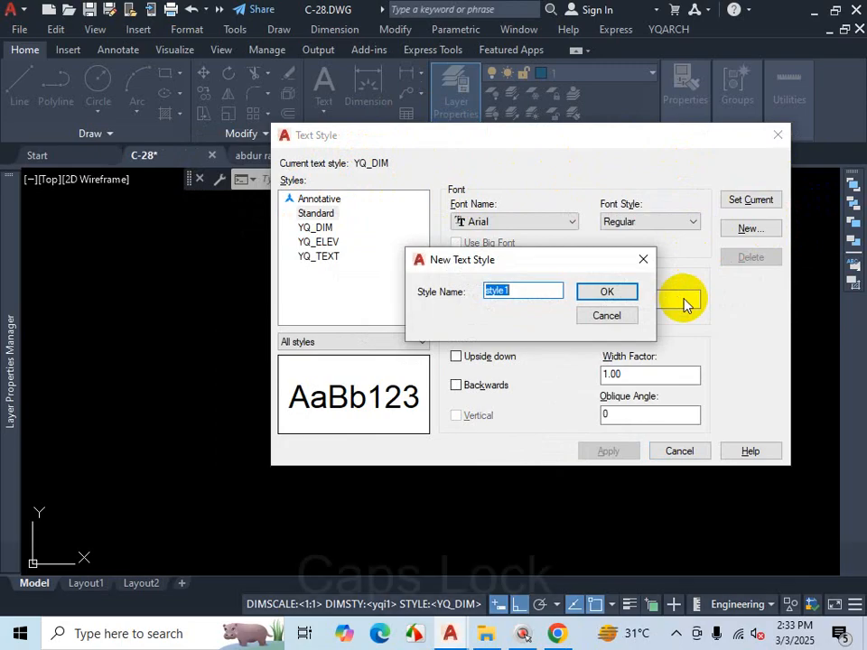
text(TAB)
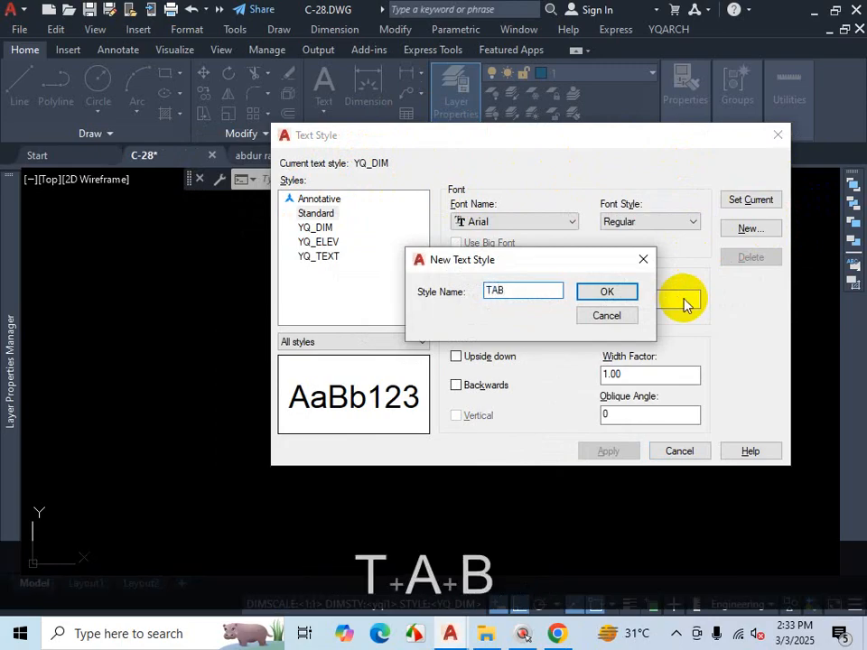
text(LE TE)
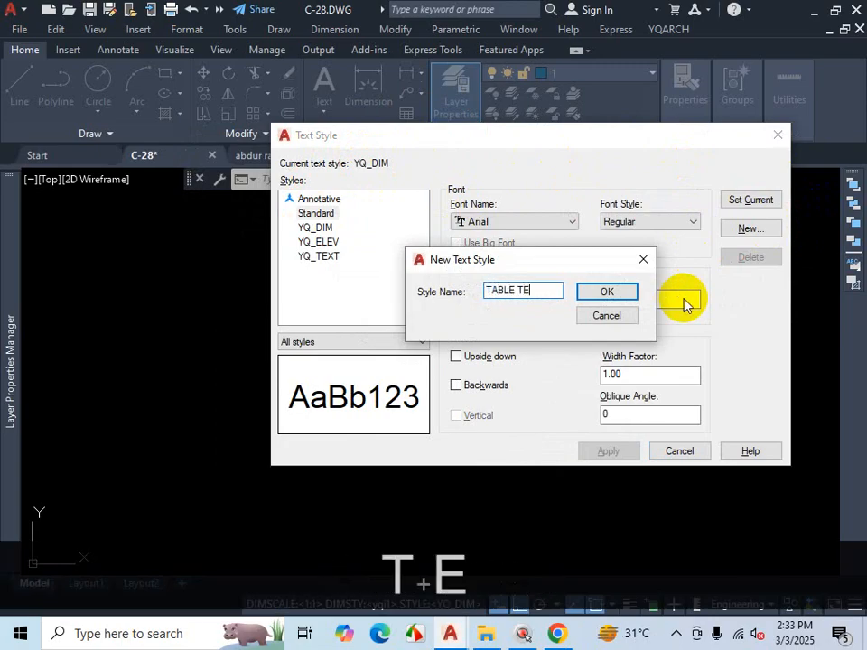
text(XT)
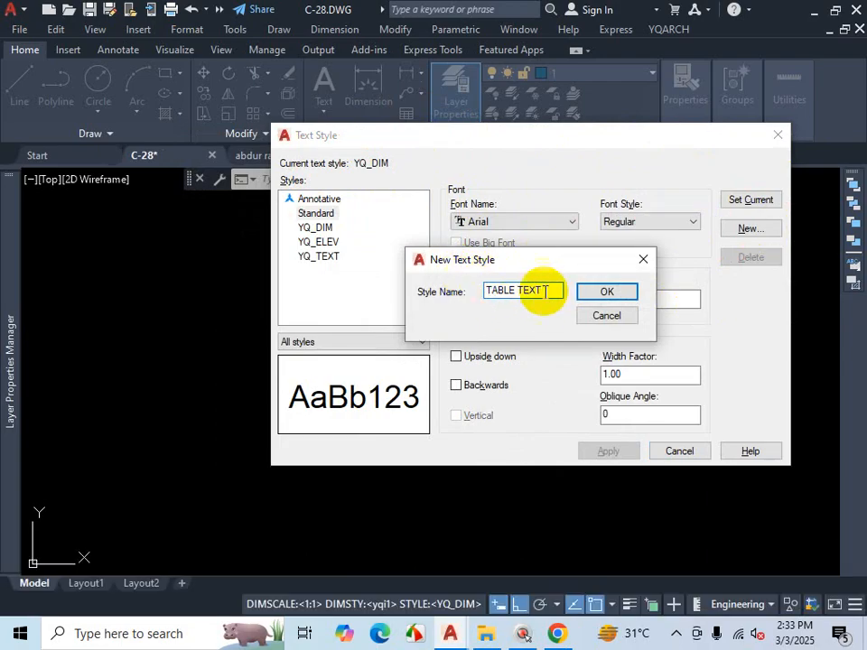
click(614, 301)
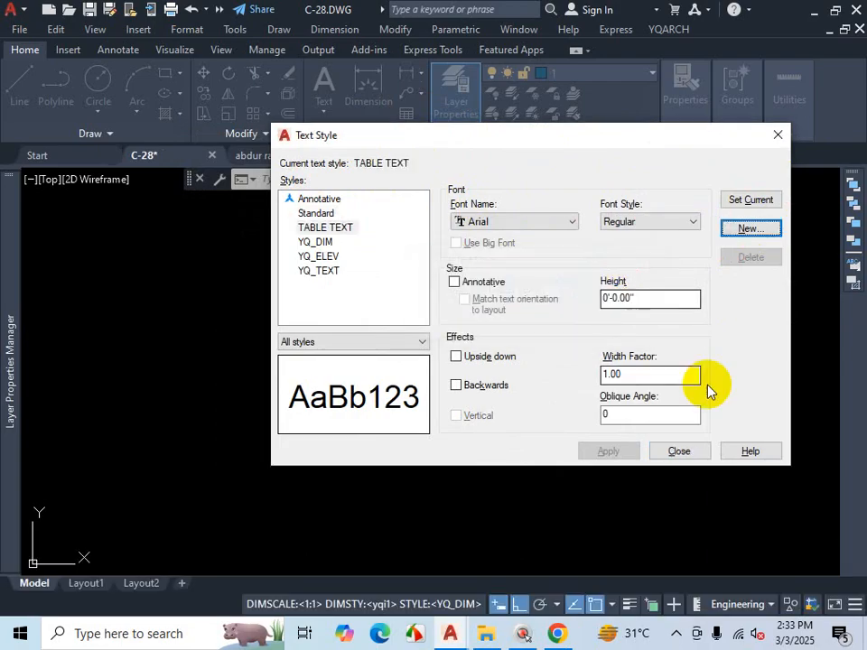
click(682, 632)
click(679, 450)
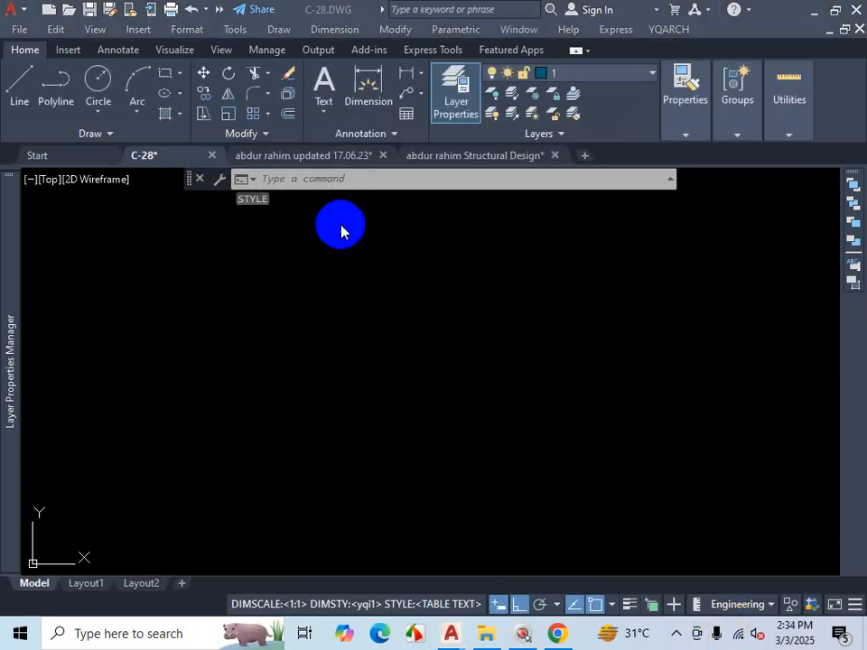
Step: View the TABLE TEXT style in the Text Style dialog through the annotation tools, and close the dialog
click(394, 134)
click(316, 160)
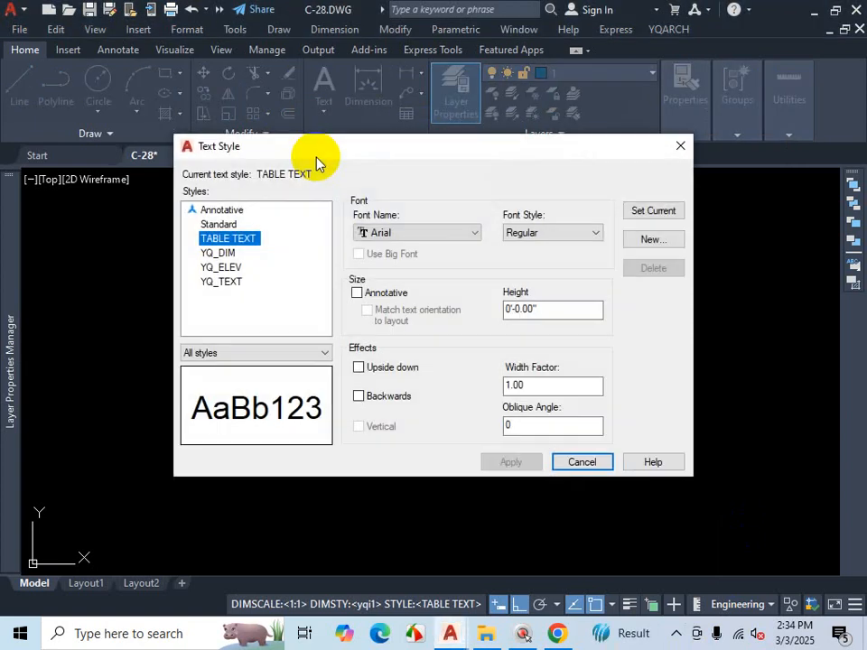
click(681, 145)
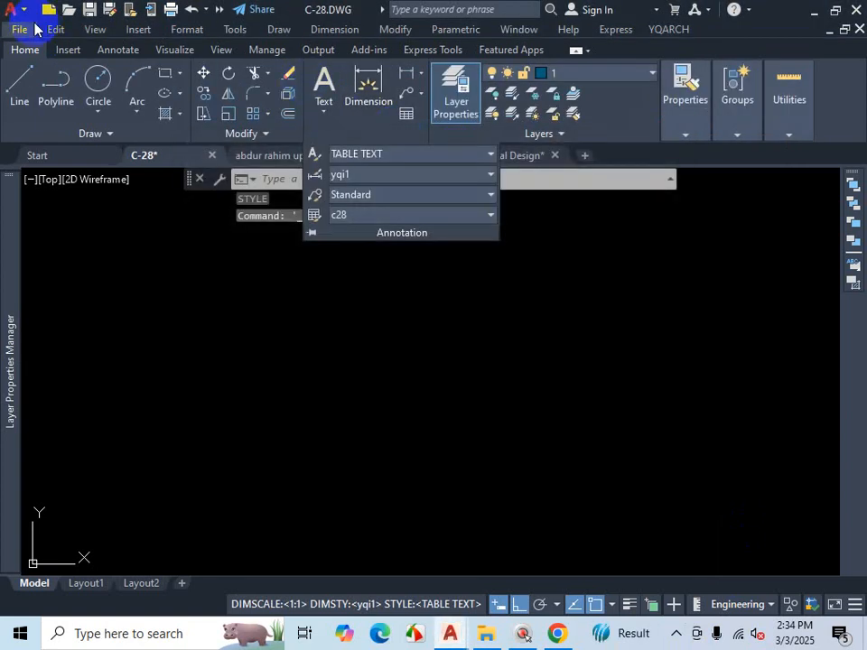
Step: Open the Text Style dialog from the formatting commands and examine the Standard style and the option for creating a new style
click(188, 32)
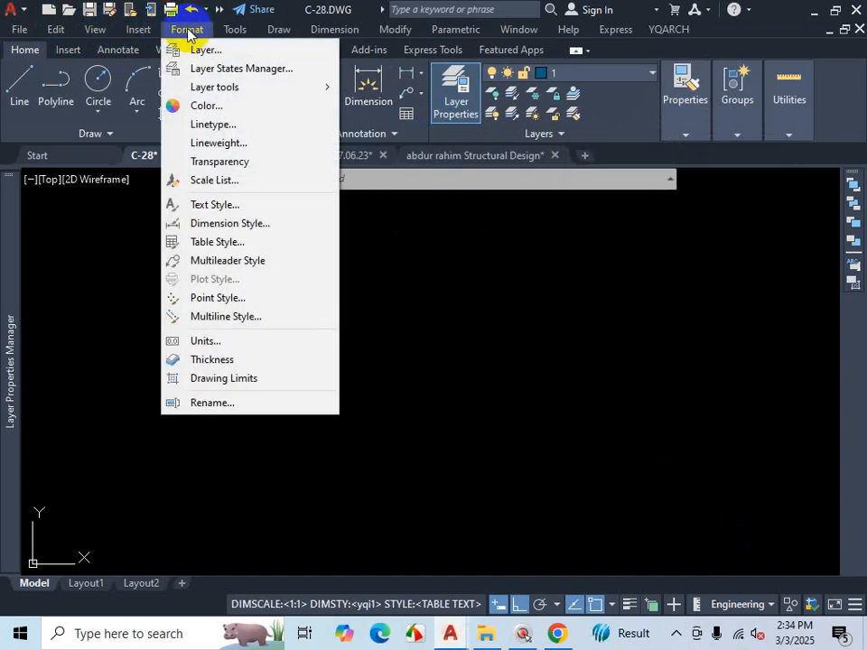
click(215, 205)
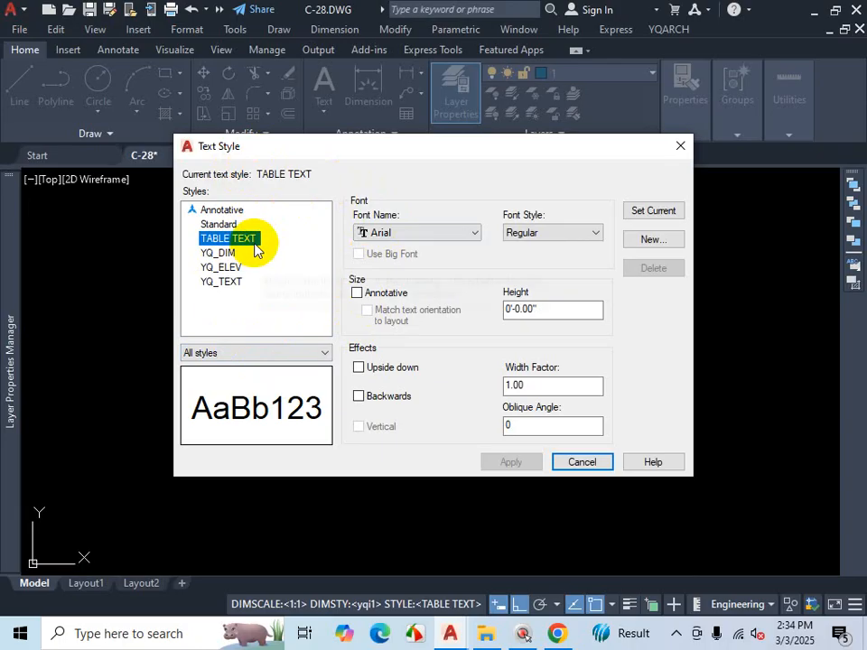
click(221, 224)
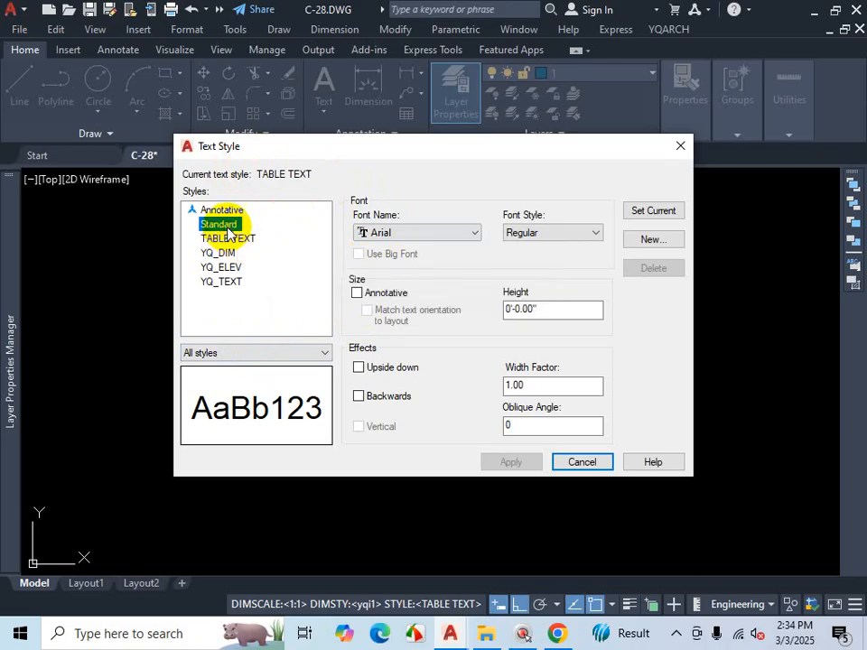
key(ctrl+1)
click(658, 237)
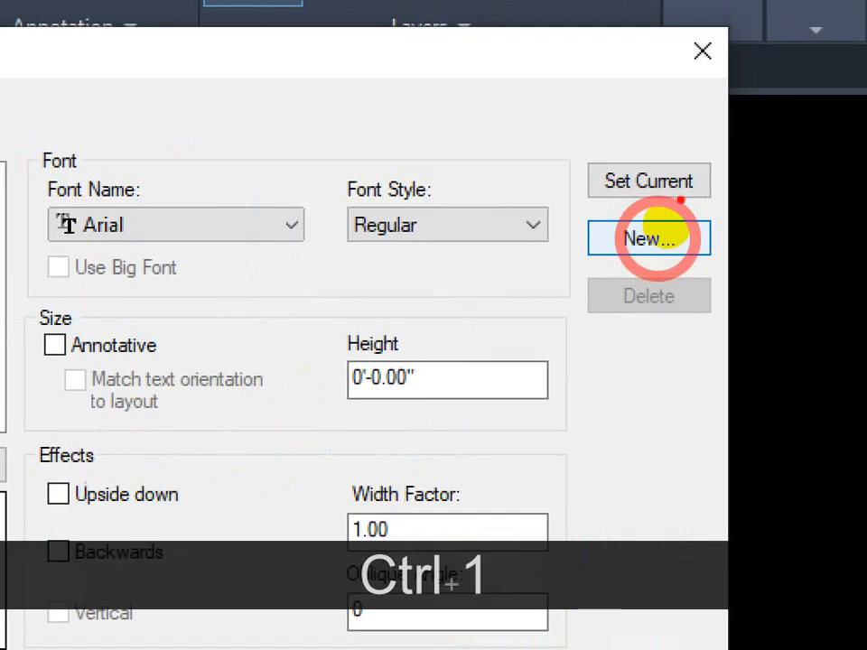
mouse_move(681, 200)
mouse_down()
mouse_move(579, 212)
mouse_move(722, 254)
mouse_move(644, 217)
mouse_up()
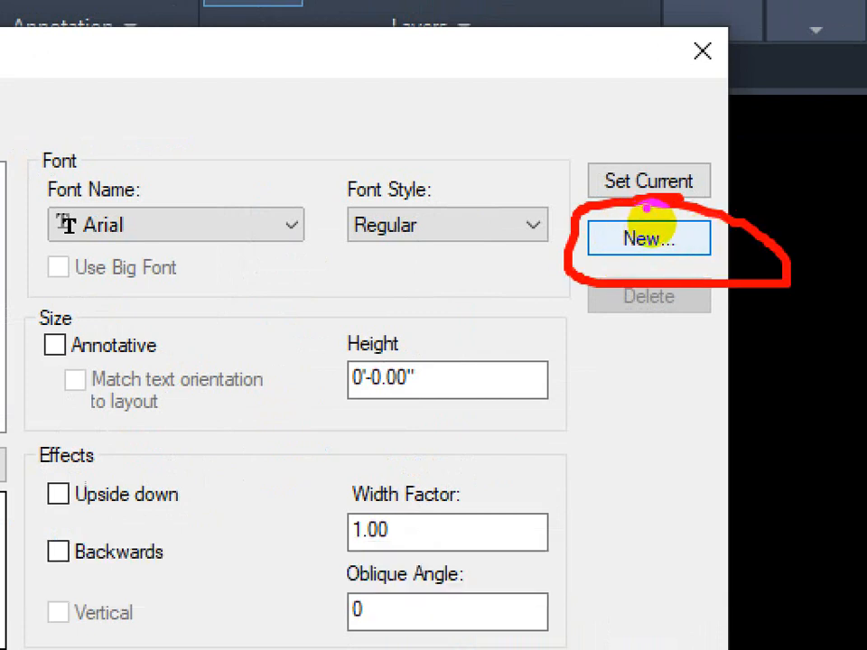
key(Escape)
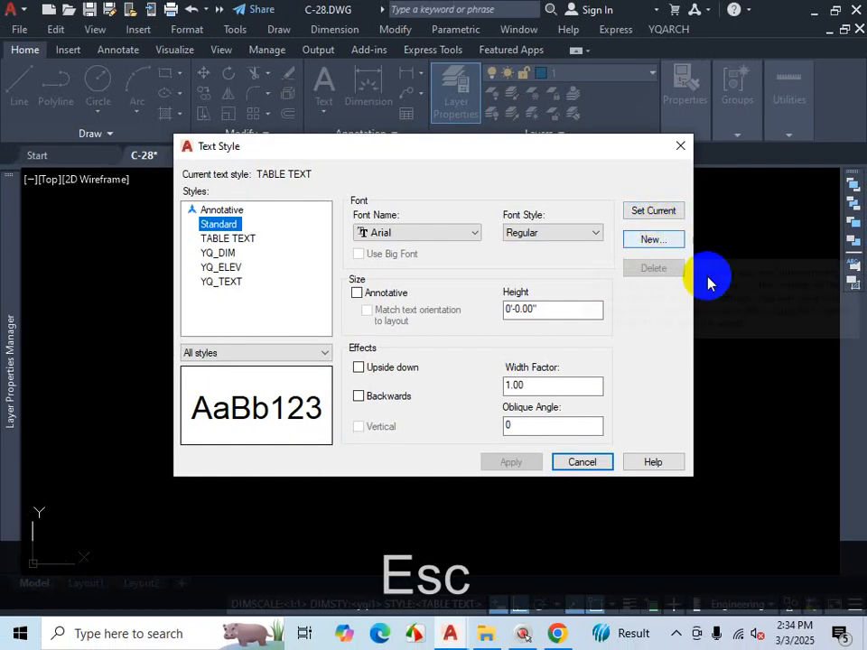
click(675, 632)
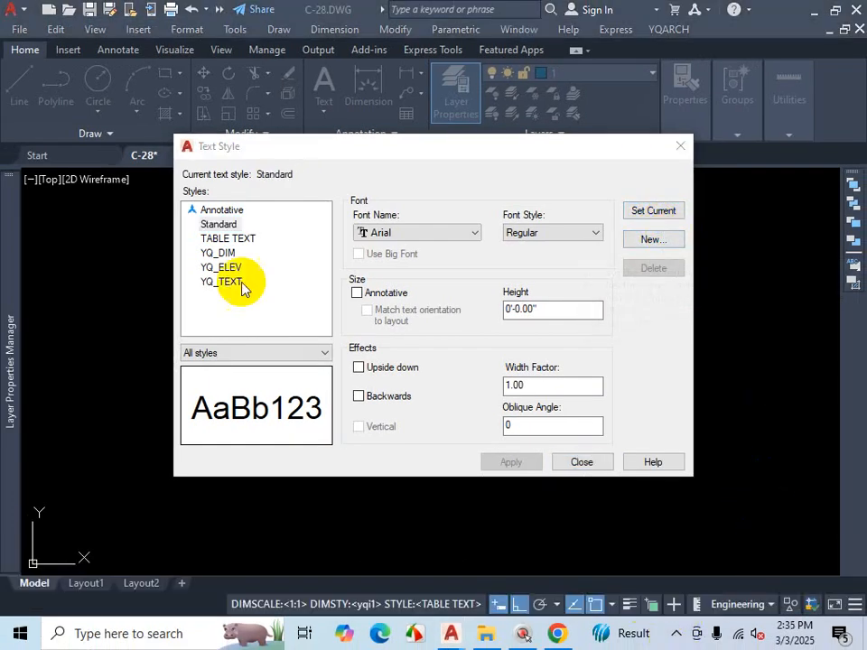
Step: Set the TABLE TEXT style's font to Times New Roman and its text height to 10 inches
click(244, 242)
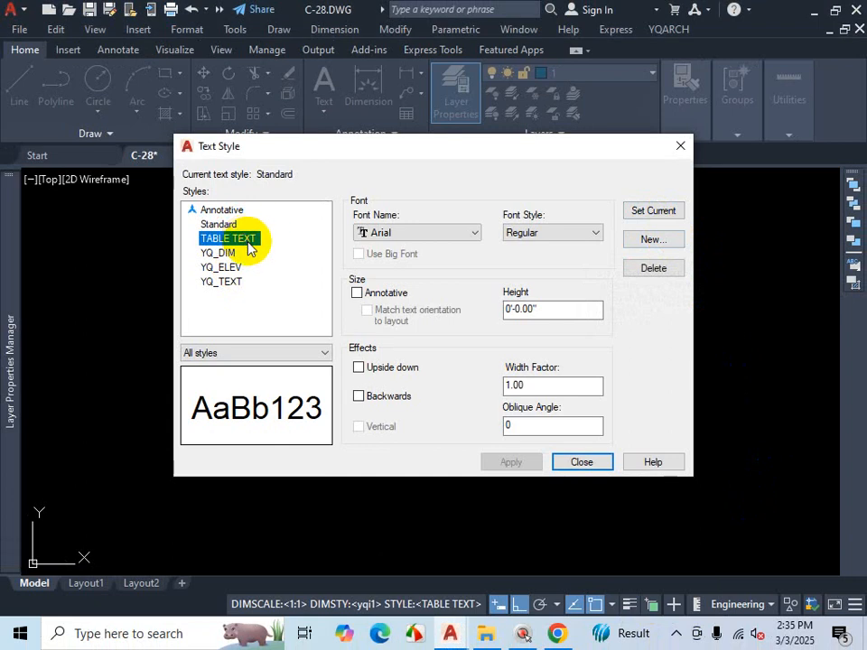
click(377, 232)
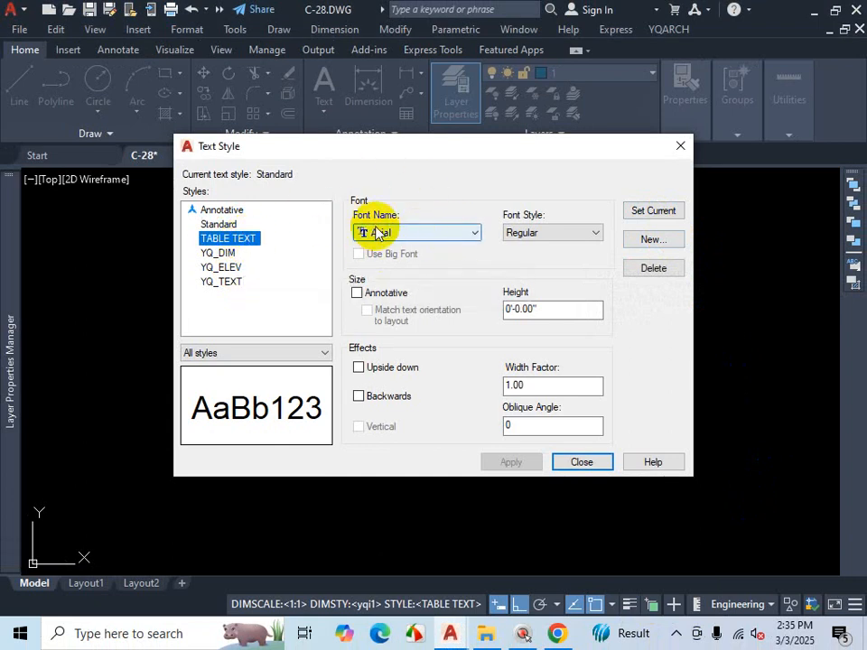
click(474, 234)
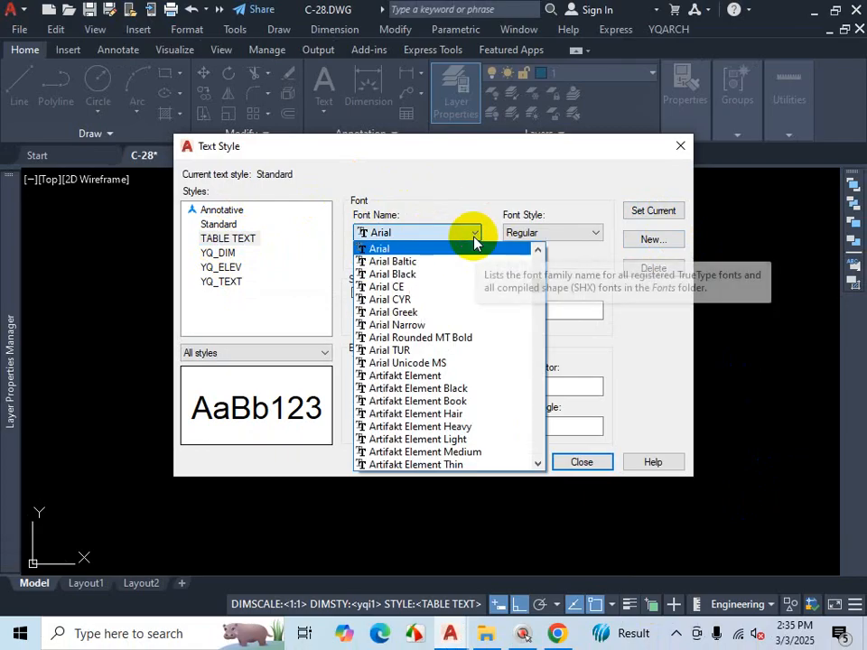
key(t)
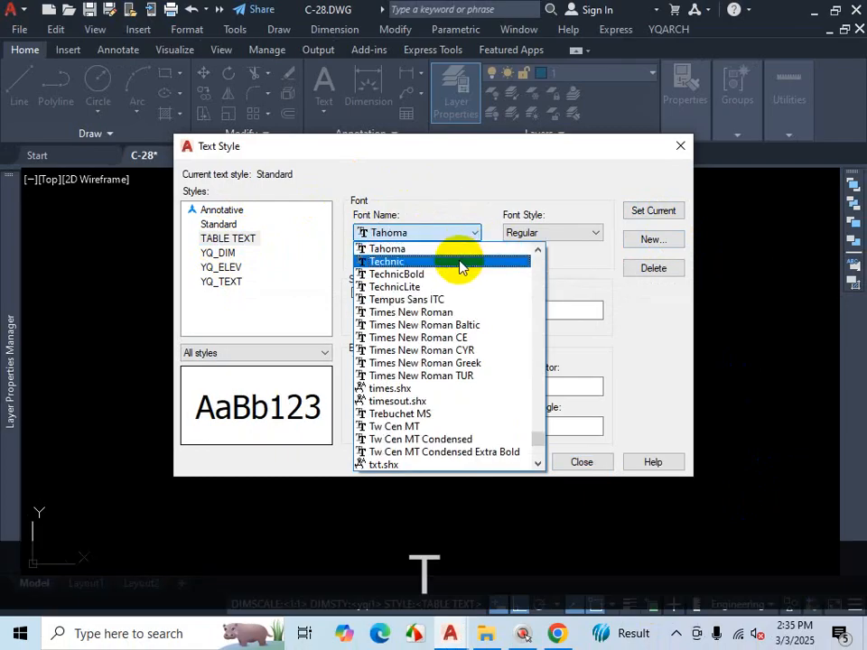
click(434, 313)
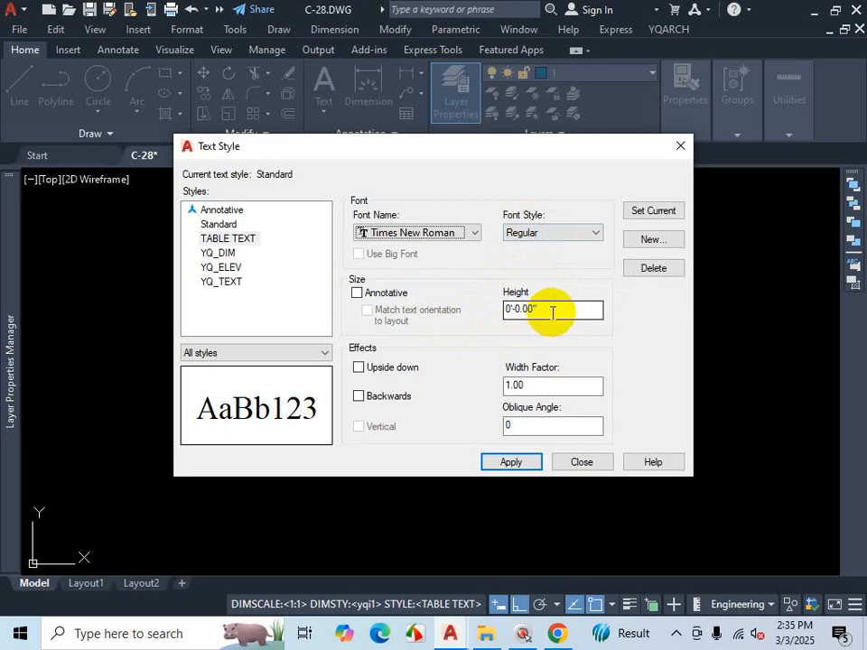
drag(555, 311, 474, 302)
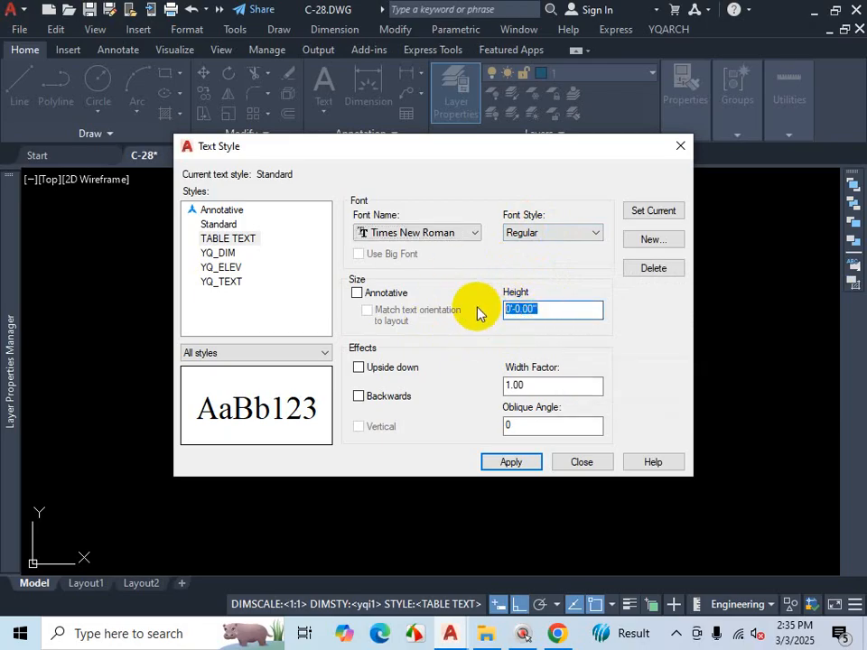
text(10)
click(549, 391)
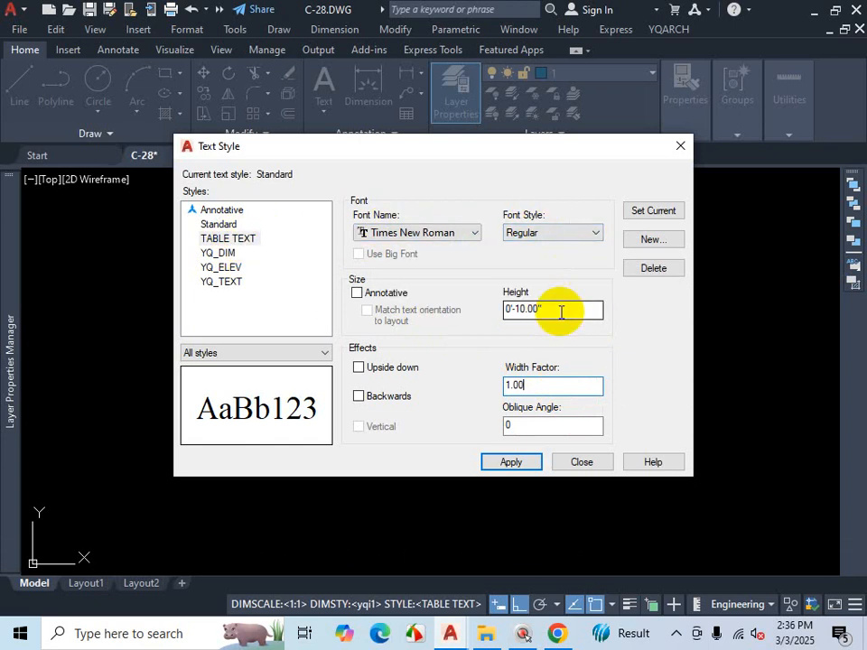
Step: Make TABLE TEXT the current text style, save its modified settings, and close the Text Style dialog
click(642, 212)
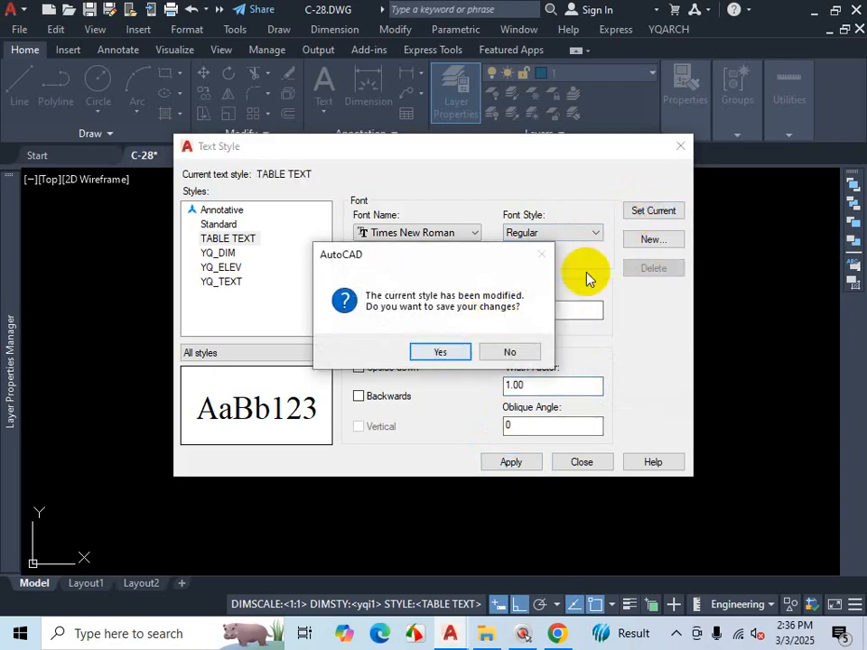
click(439, 354)
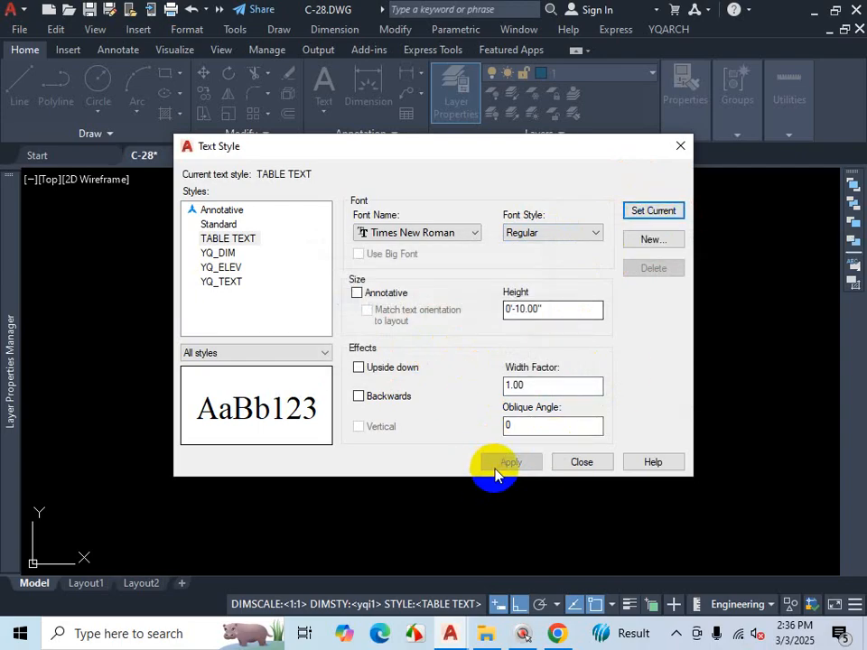
click(239, 241)
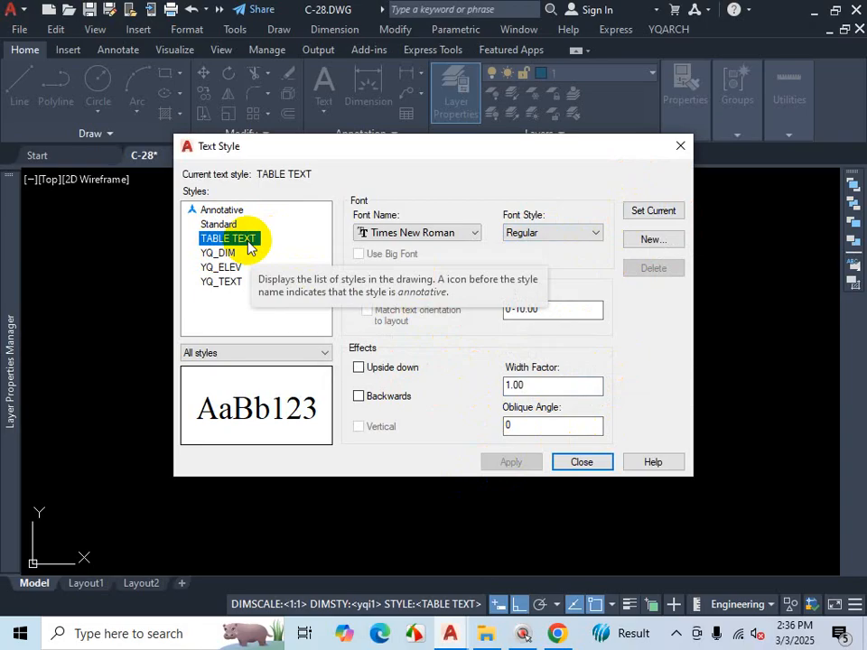
click(668, 217)
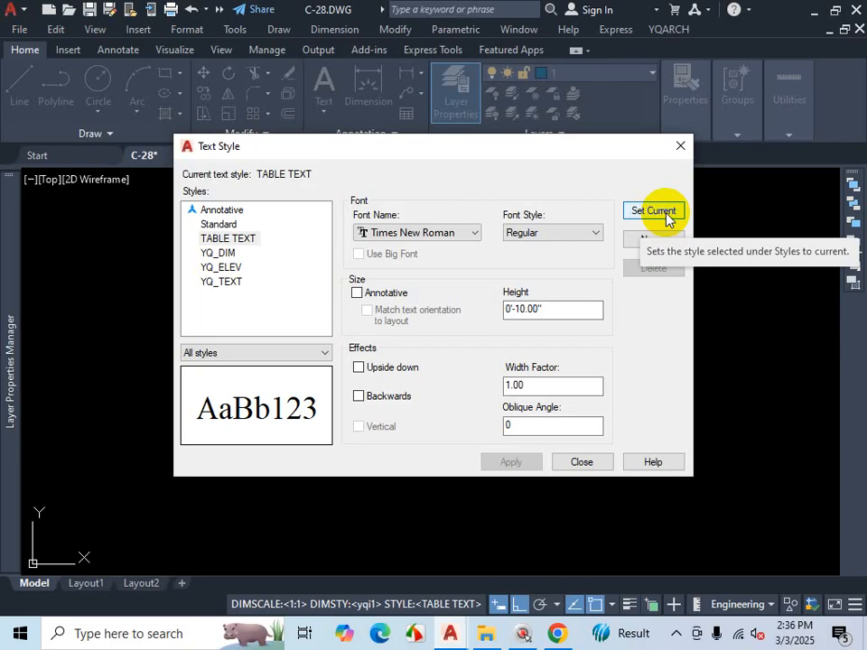
click(680, 638)
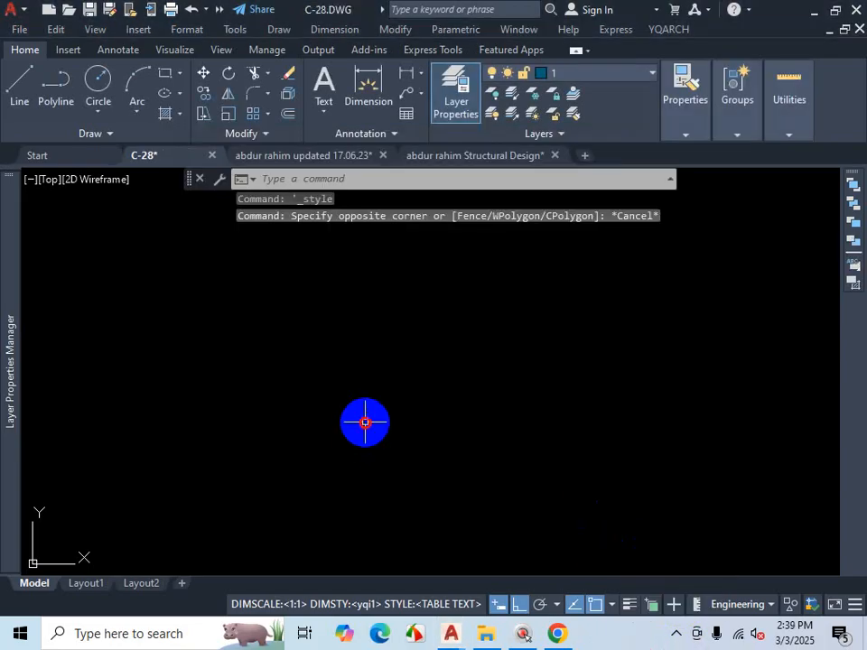
Step: Reopen the Text Style dialog with the ST command and review the list of text styles
text(de)
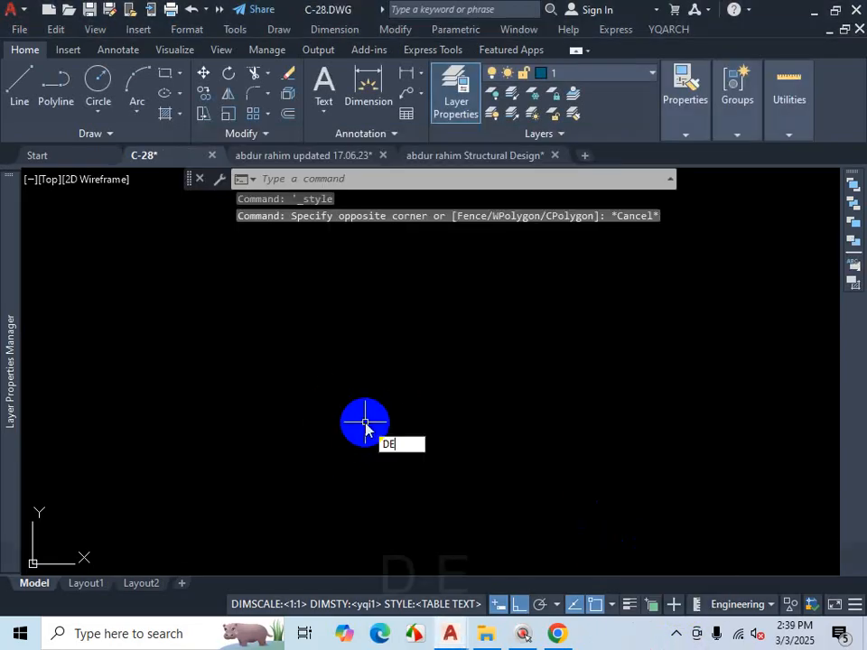
key(Escape)
text(st)
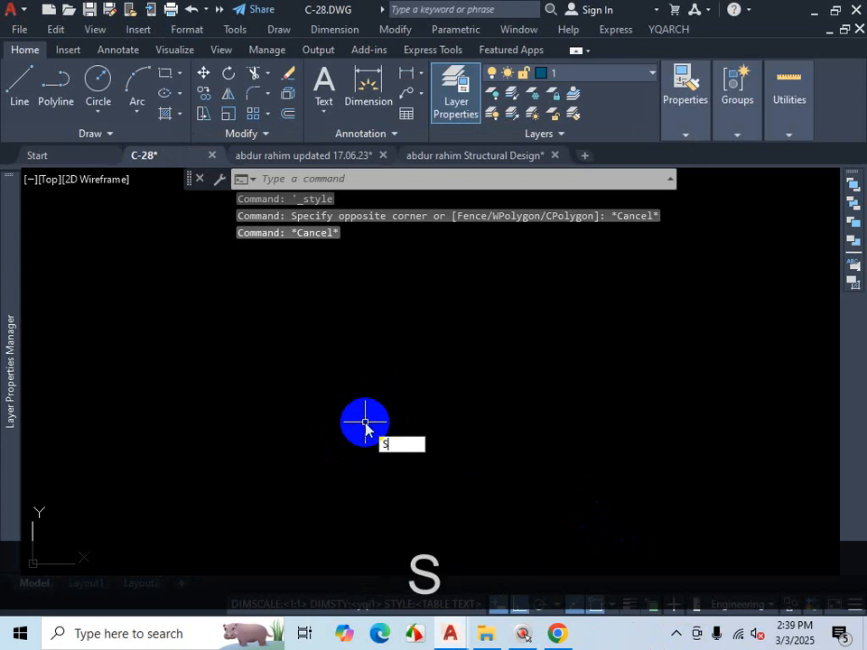
key(Return)
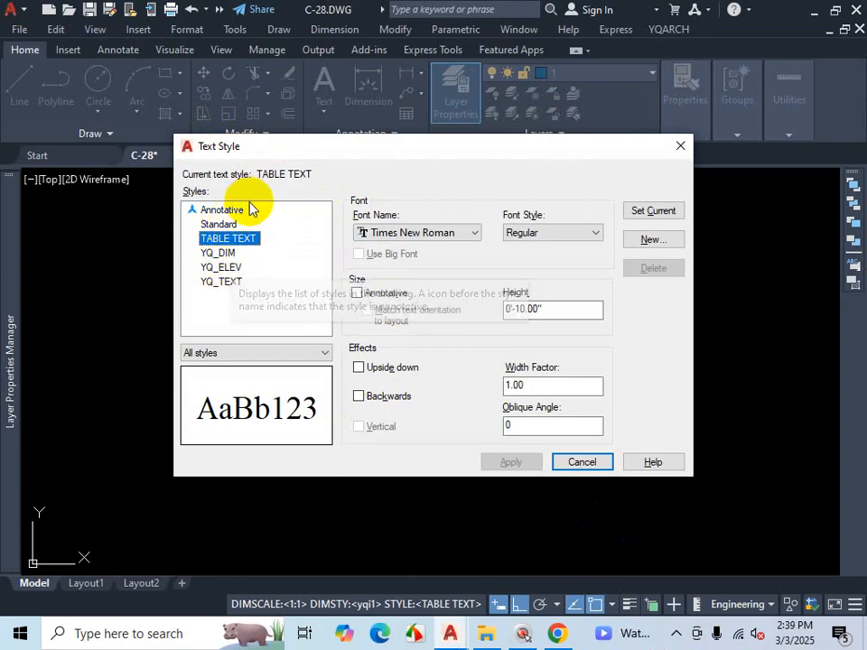
key(ctrl+1)
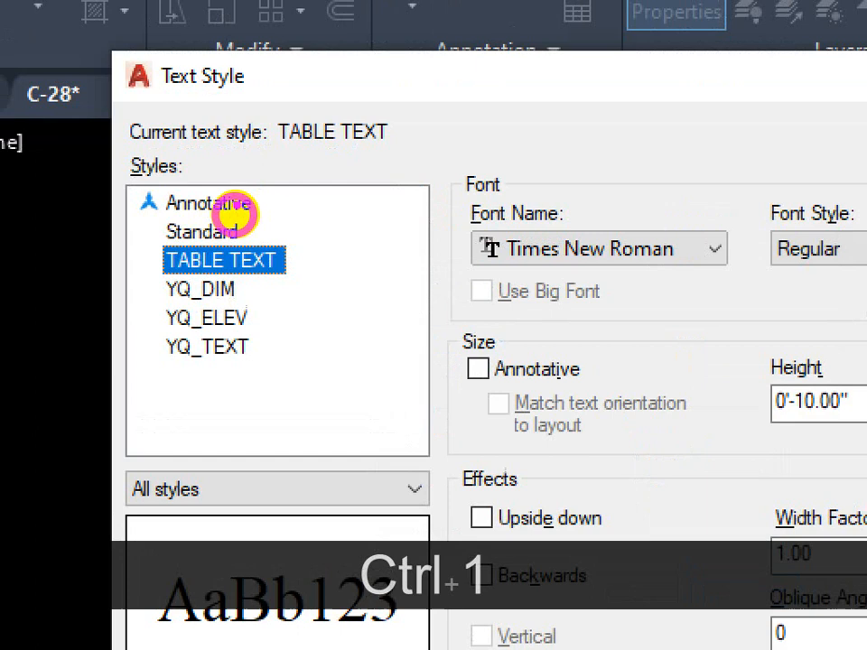
drag(237, 204, 312, 188)
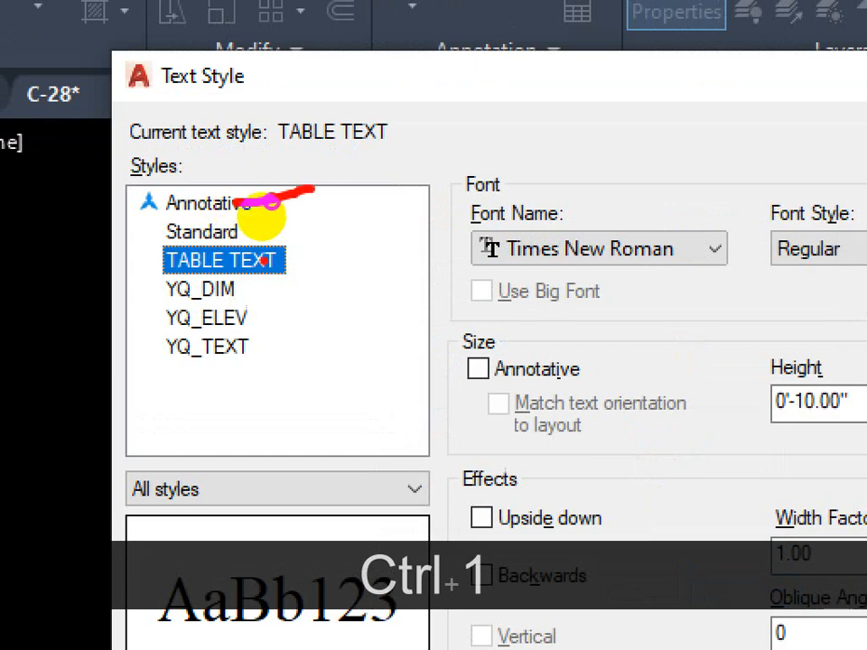
drag(242, 240, 298, 215)
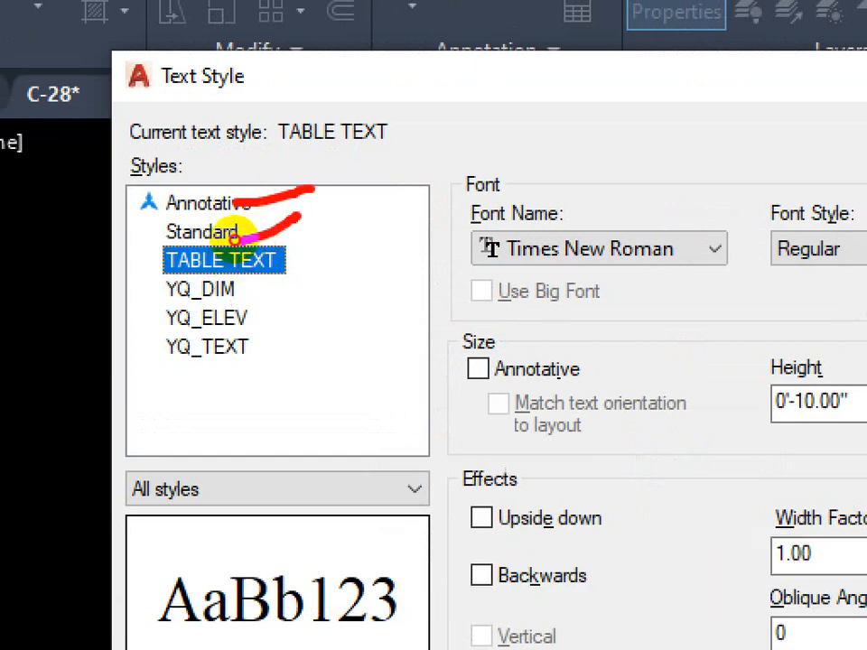
mouse_move(212, 261)
mouse_down()
mouse_move(201, 290)
mouse_move(258, 276)
mouse_move(220, 244)
mouse_up()
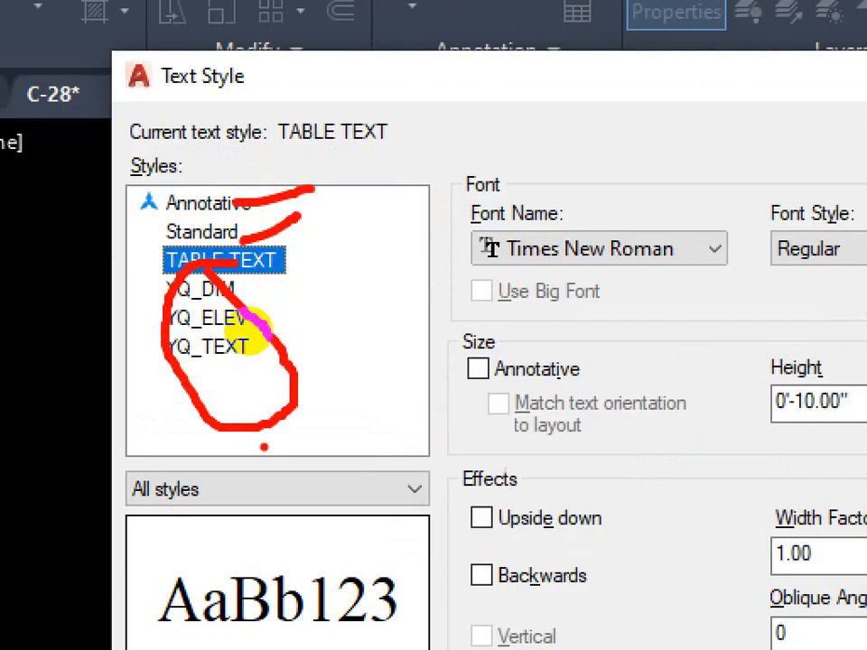
key(Escape)
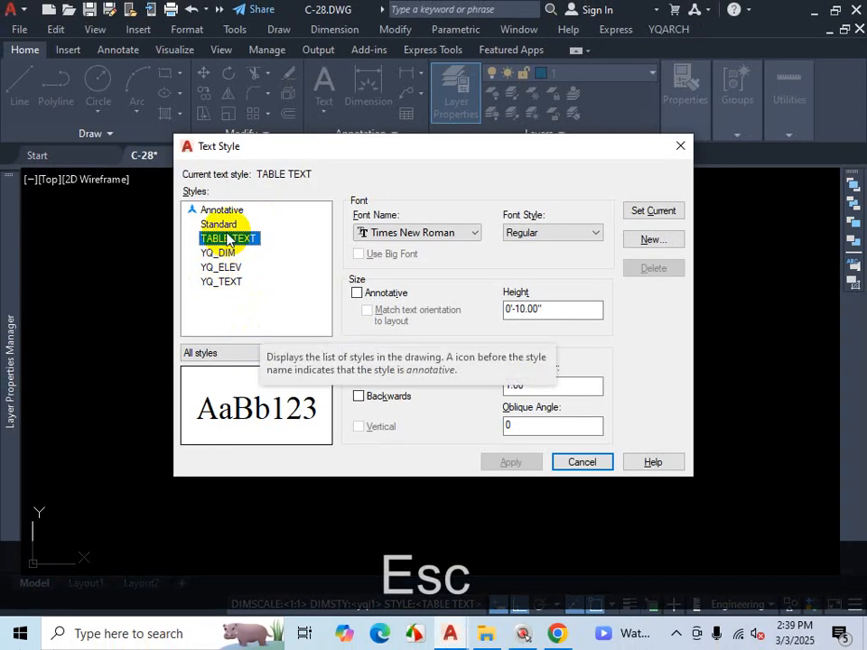
Step: Create a new text style named TABLE based on the Standard style
click(221, 225)
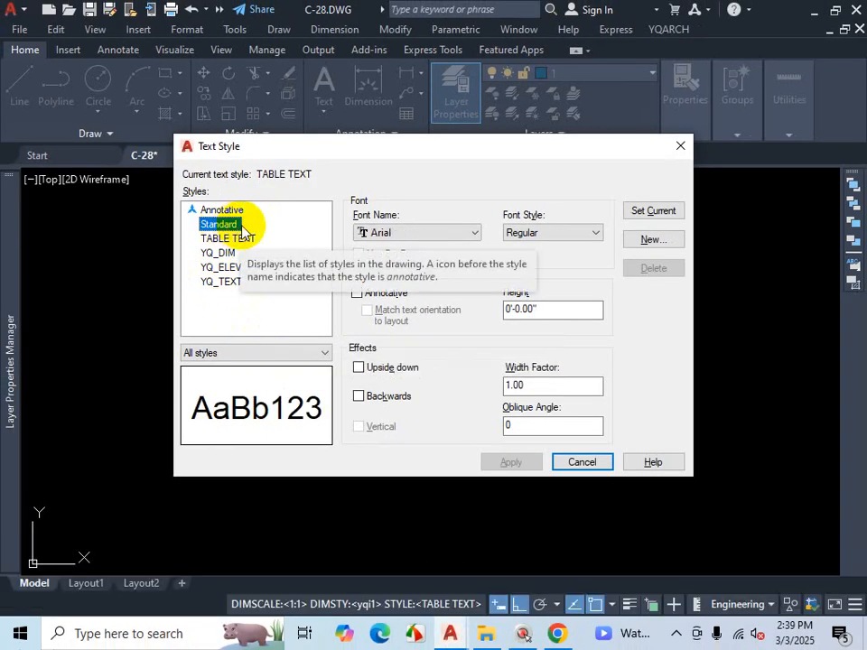
click(652, 242)
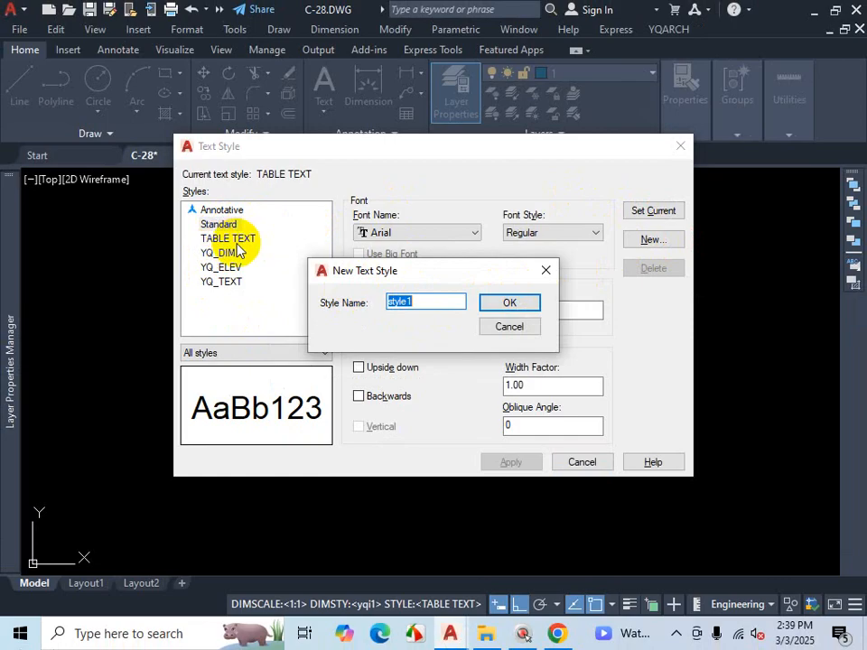
drag(417, 301, 338, 301)
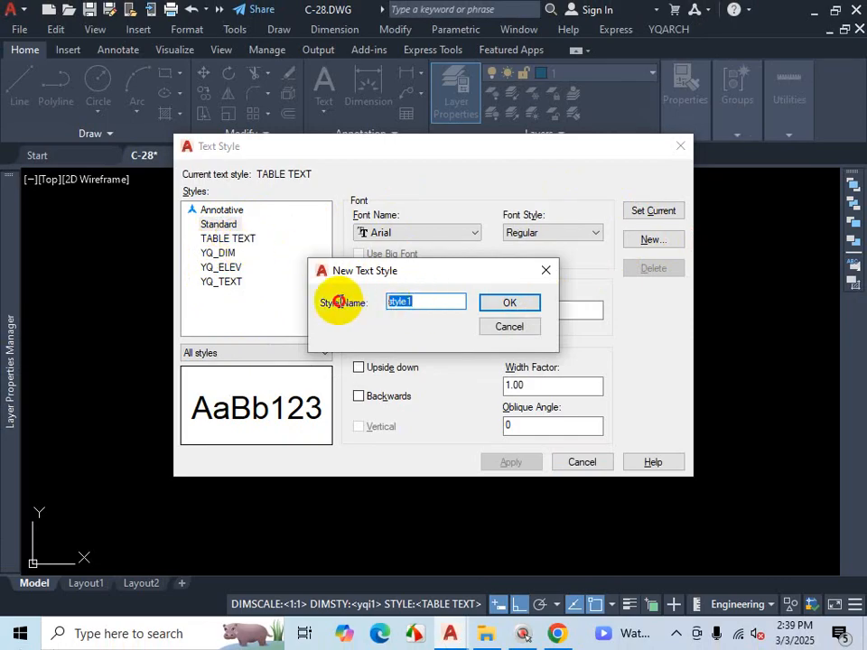
text(TAB)
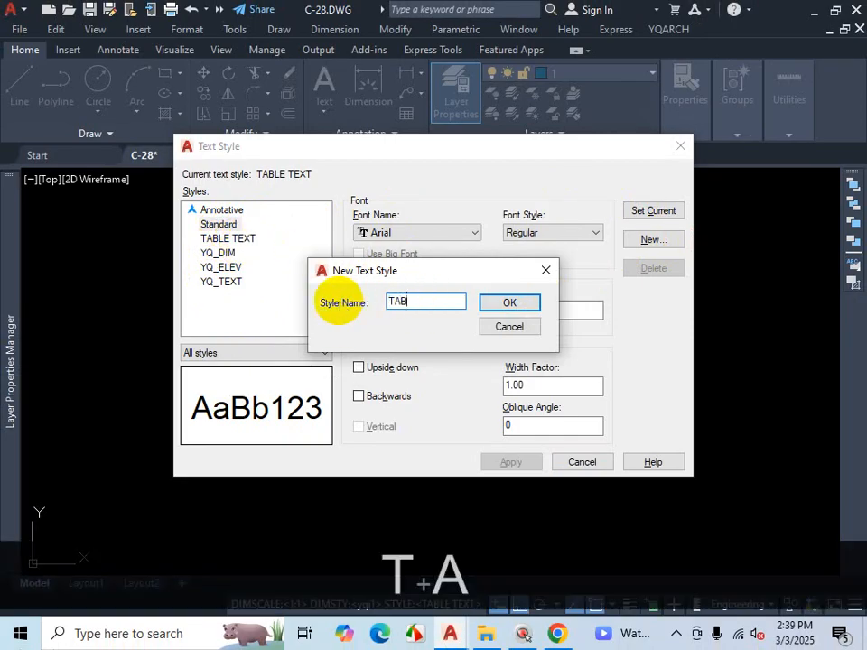
text(LE)
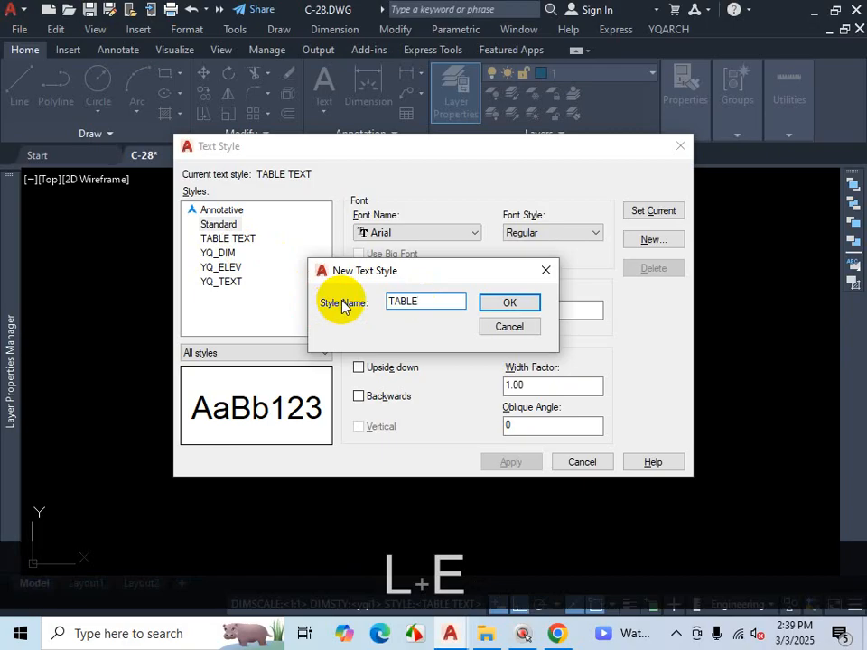
click(426, 333)
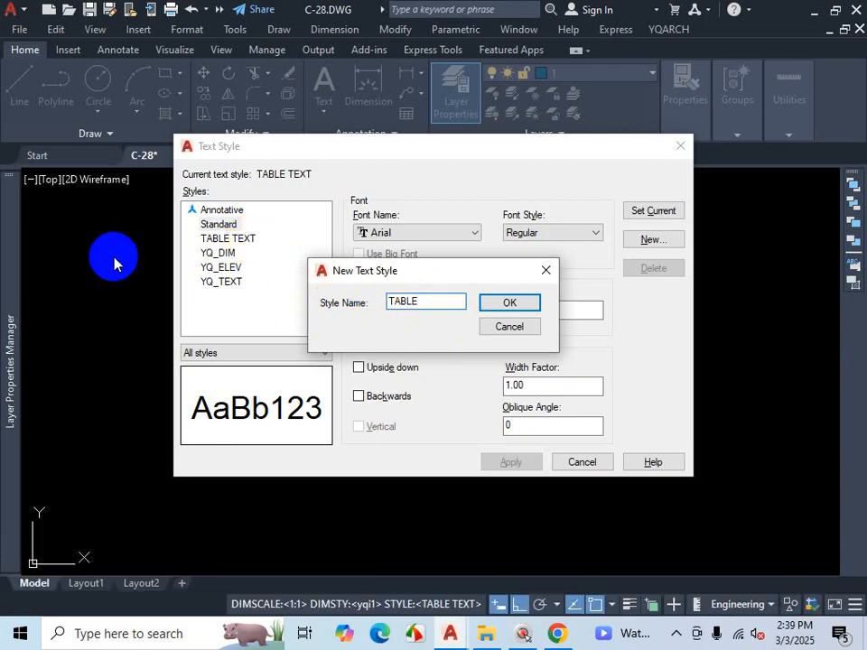
click(511, 307)
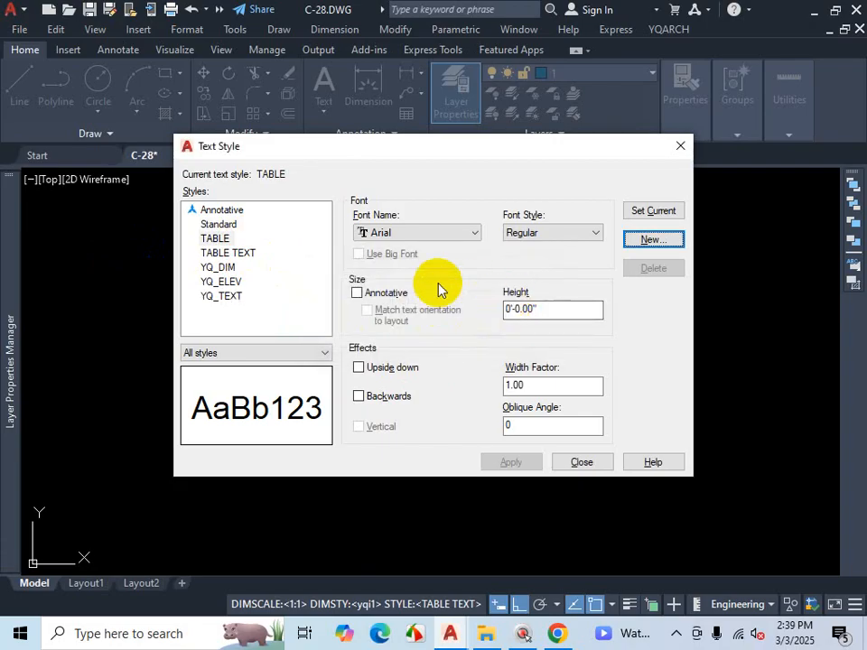
Step: Set the TABLE text style's font to Tempus Sans ITC
click(236, 239)
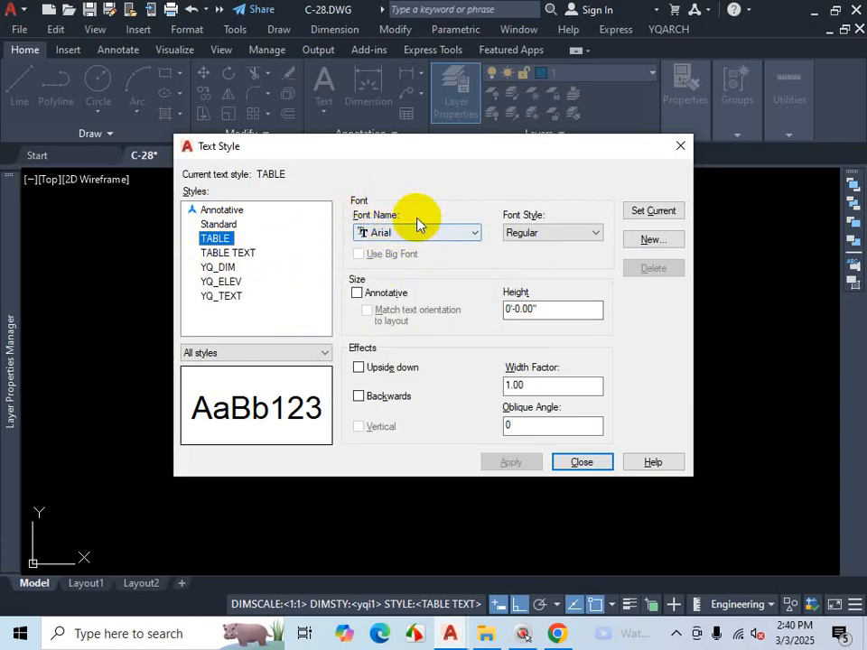
click(439, 237)
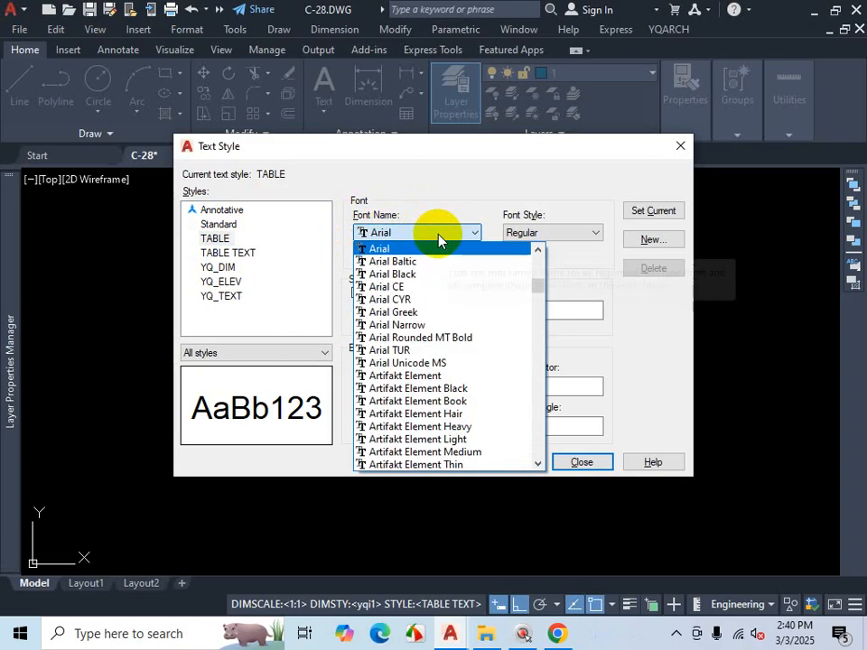
click(435, 239)
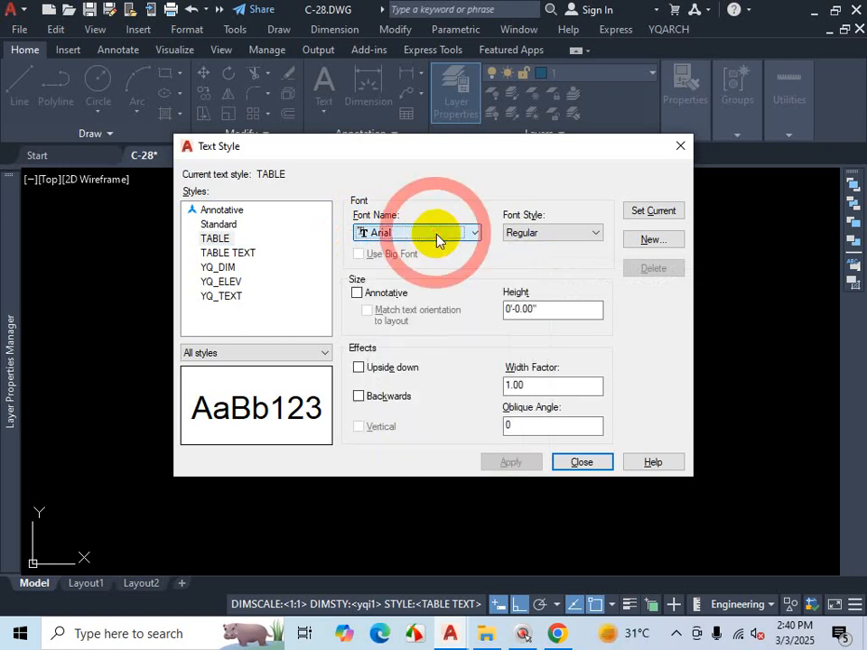
click(437, 240)
key(t)
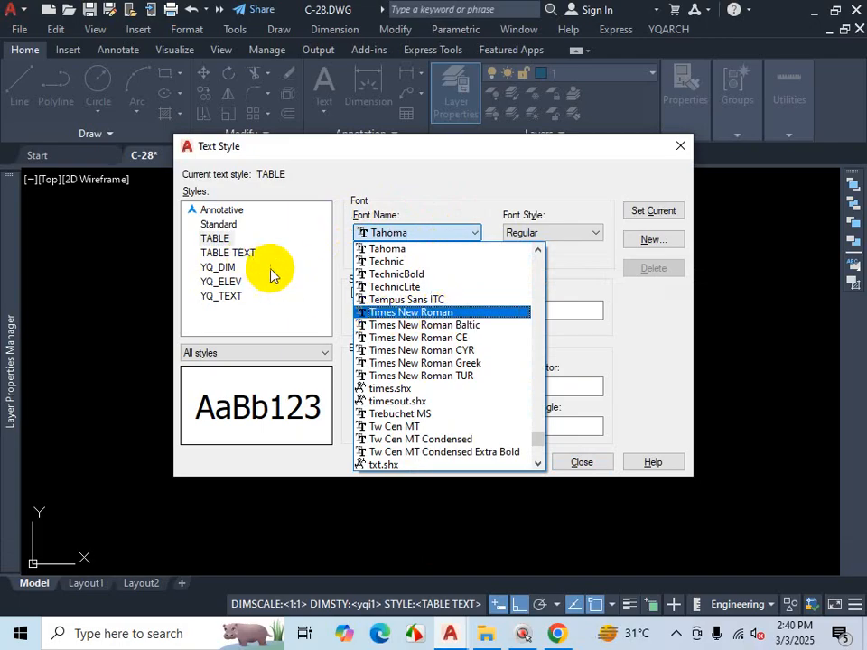
click(426, 301)
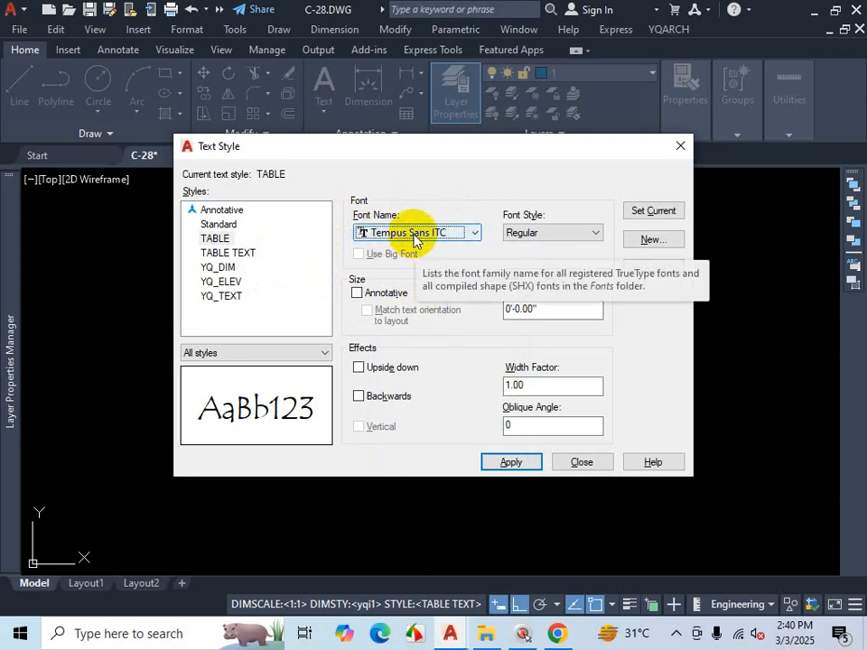
Step: Try Times New Roman as the TABLE style's font and look at its available font styles
click(531, 232)
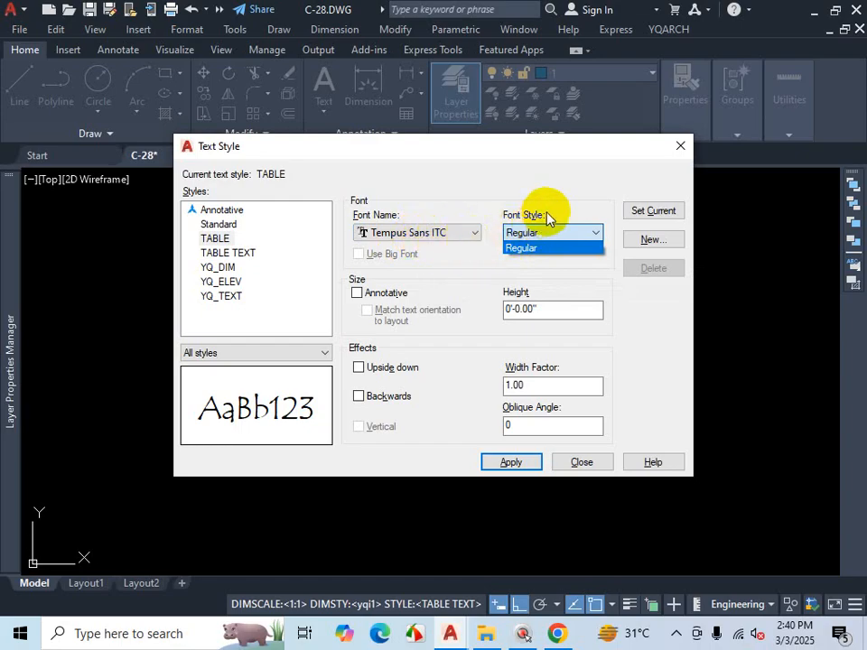
click(470, 231)
click(472, 231)
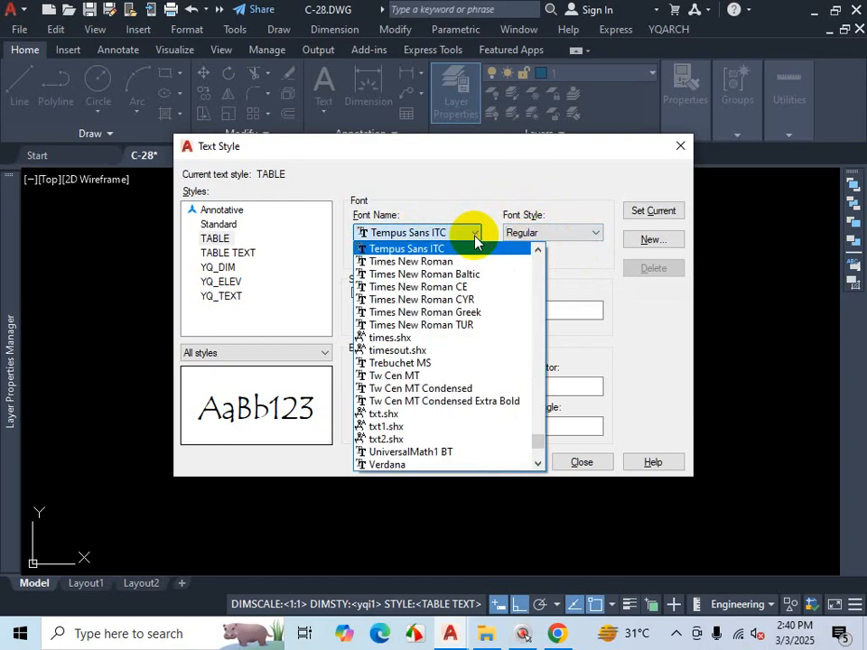
key(t)
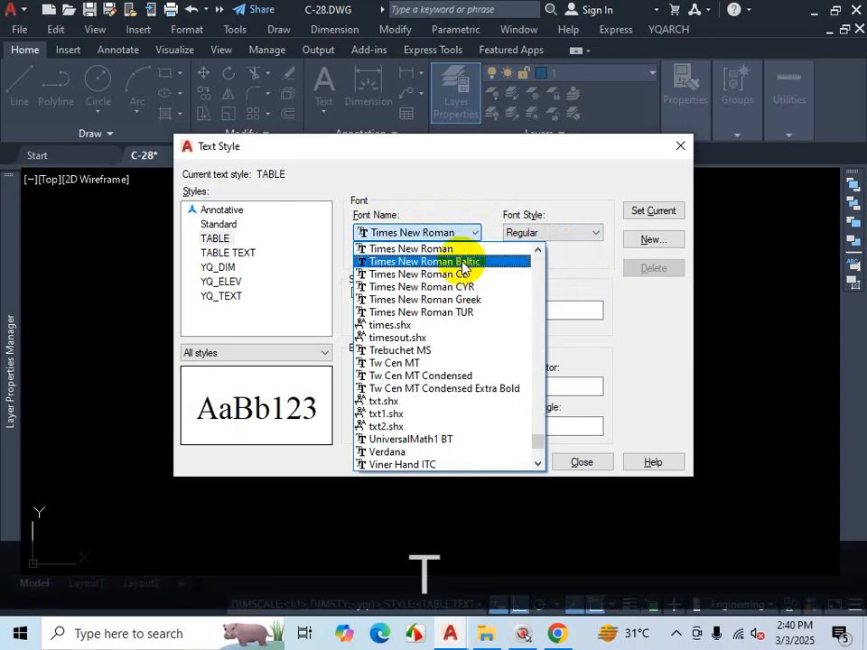
click(518, 249)
click(552, 234)
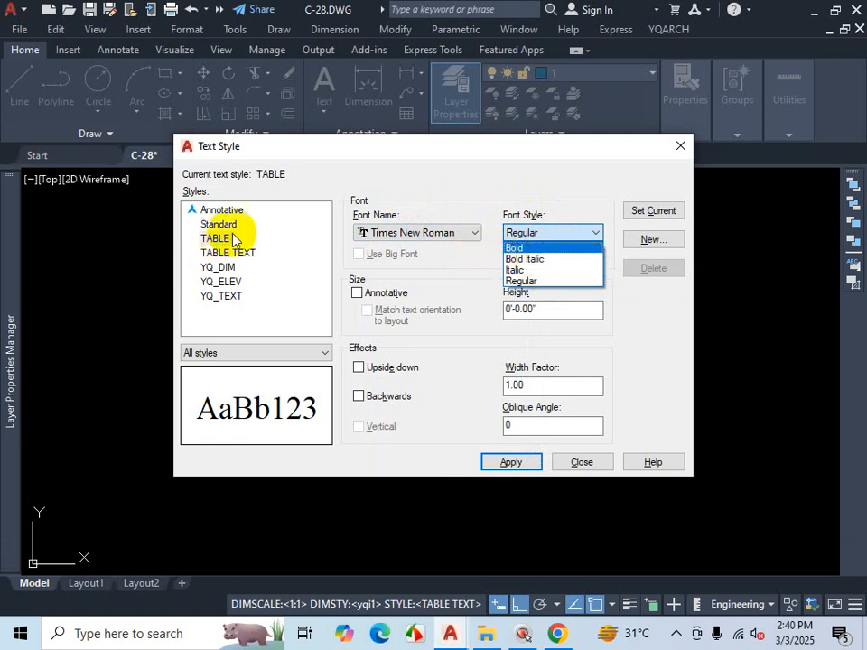
Step: Switch the TABLE style's font from Times New Roman back to Tempus Sans ITC, keeping the Regular font style
click(462, 233)
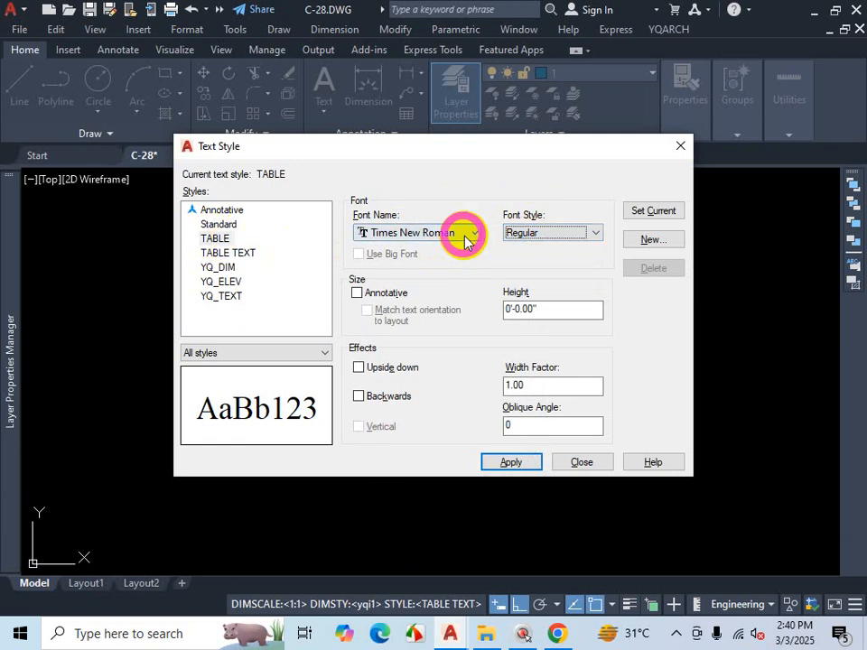
click(464, 237)
scroll(466, 278, up, 2)
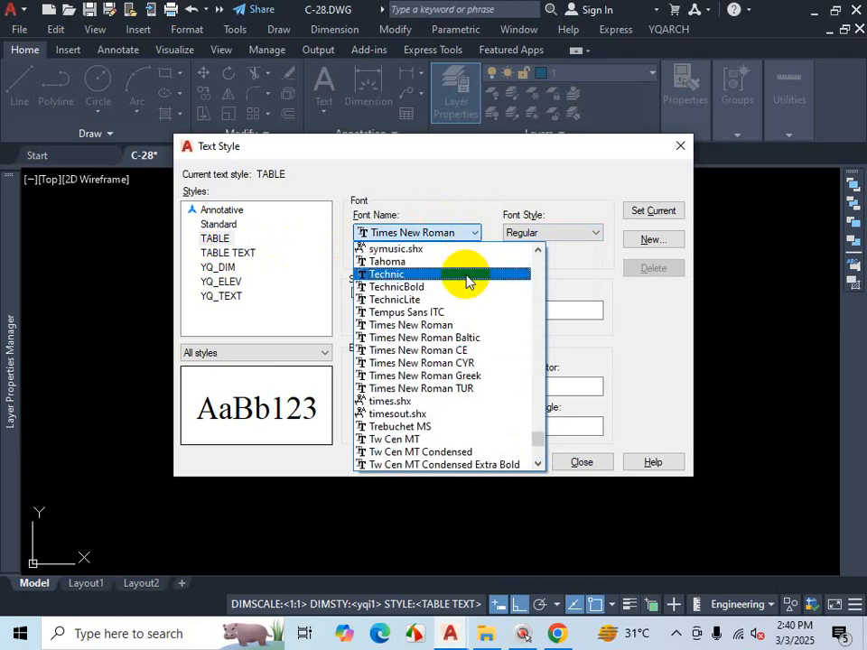
click(439, 313)
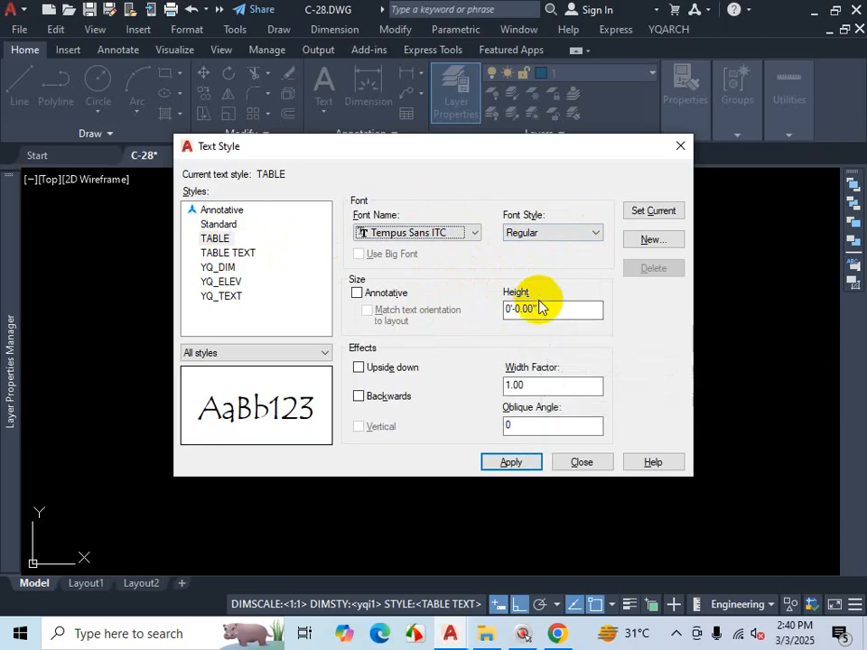
Step: Set the TABLE style's text height to 8 inches, apply the change, and recheck the style's settings
drag(552, 309, 496, 309)
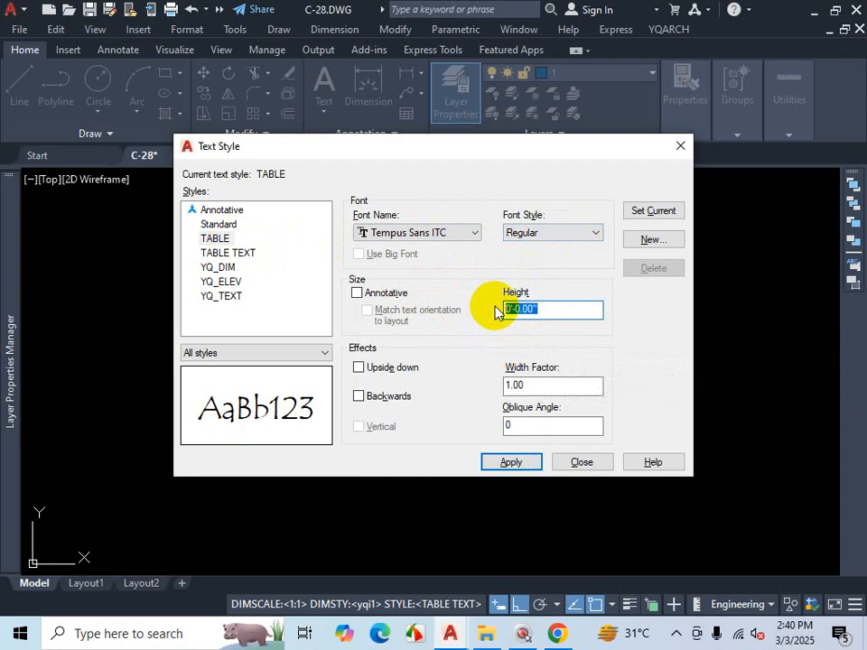
text(8)
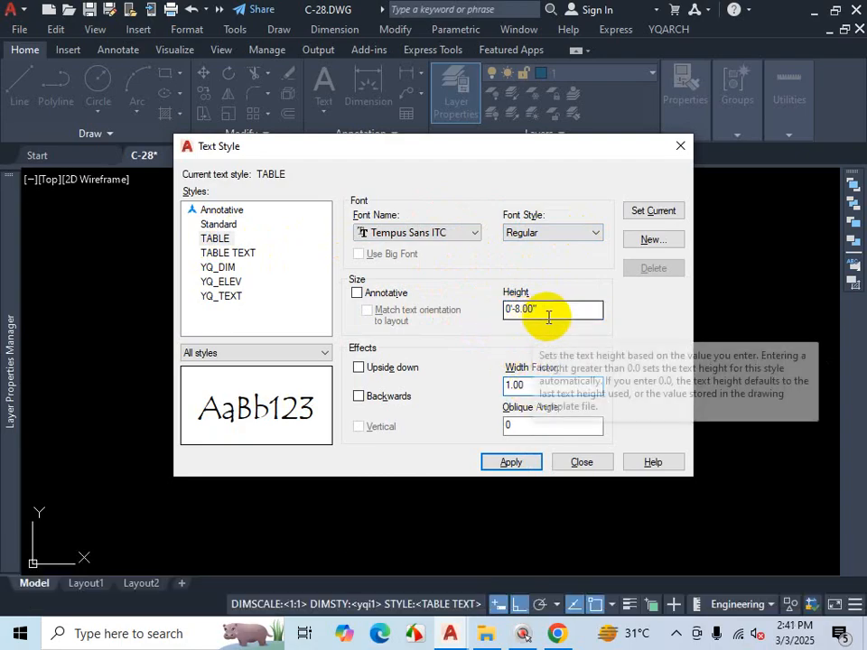
click(551, 310)
drag(550, 311, 472, 307)
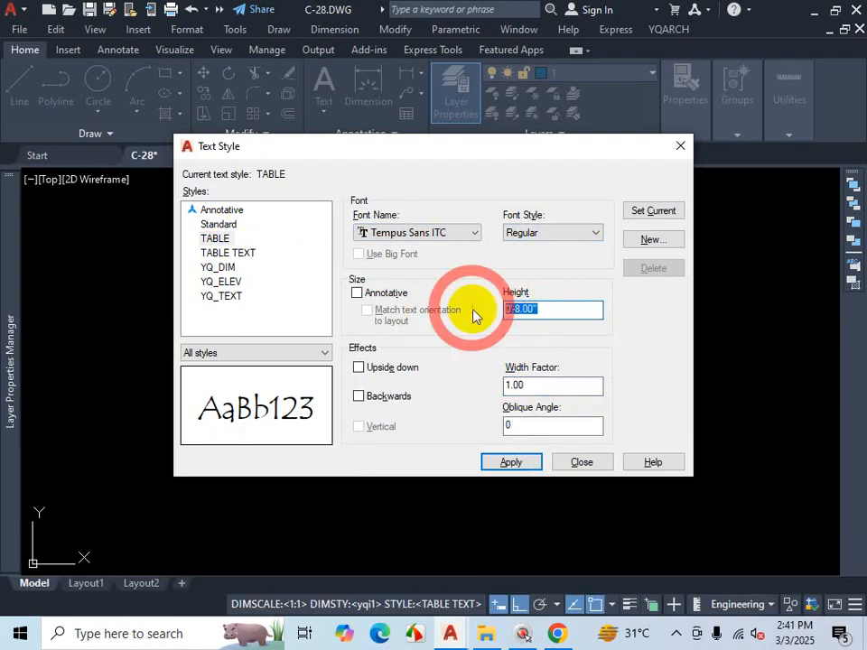
text(8)
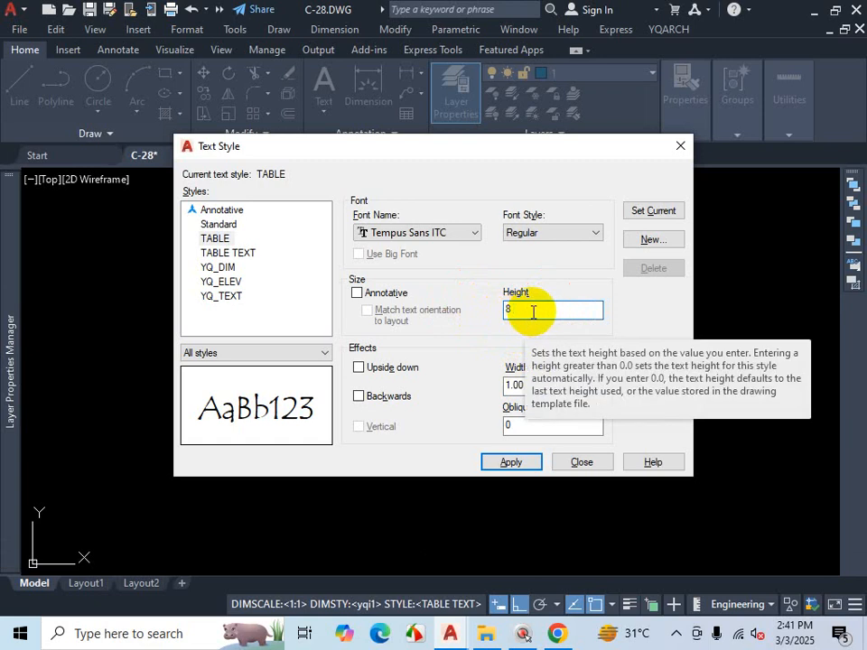
click(512, 460)
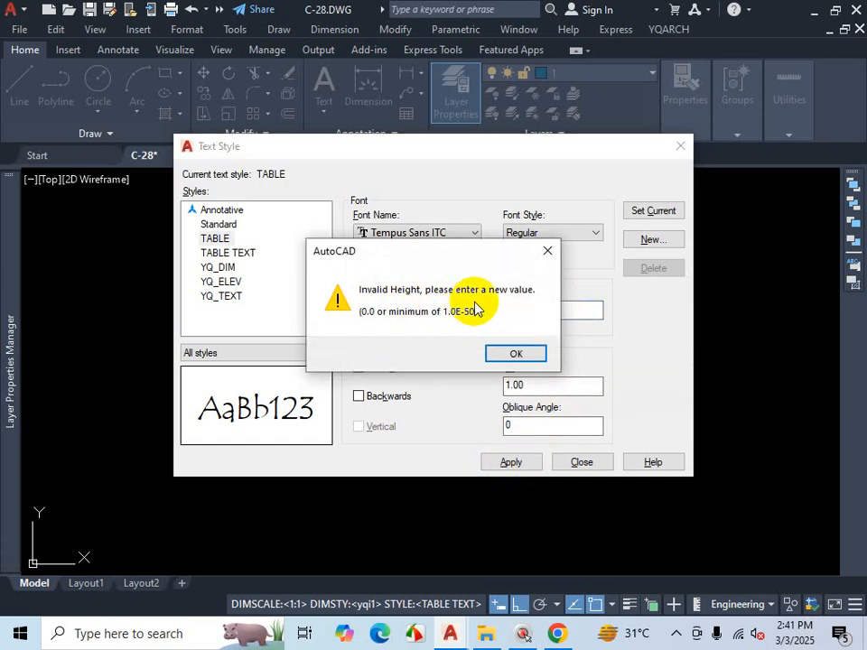
click(546, 254)
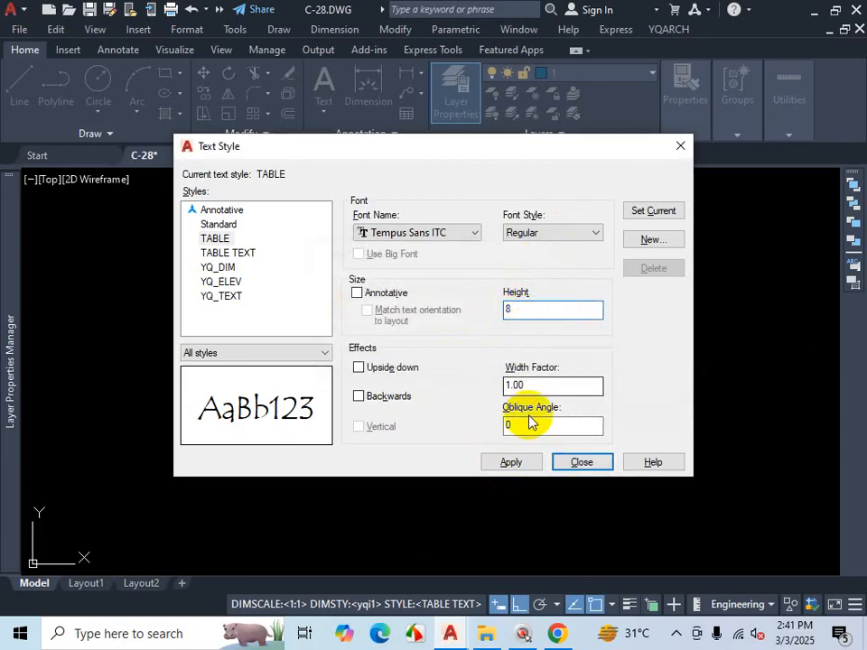
key(BackSpace)
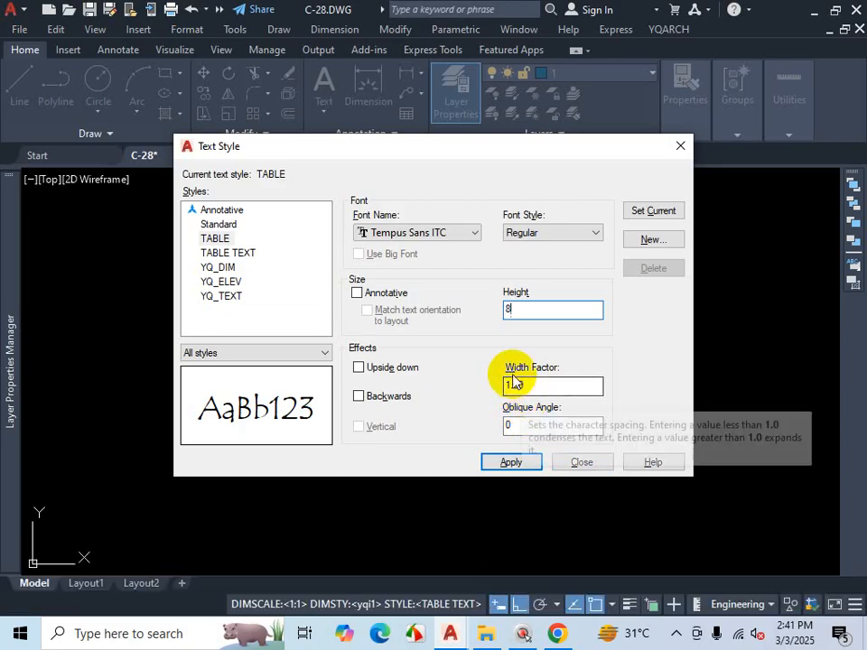
text(")
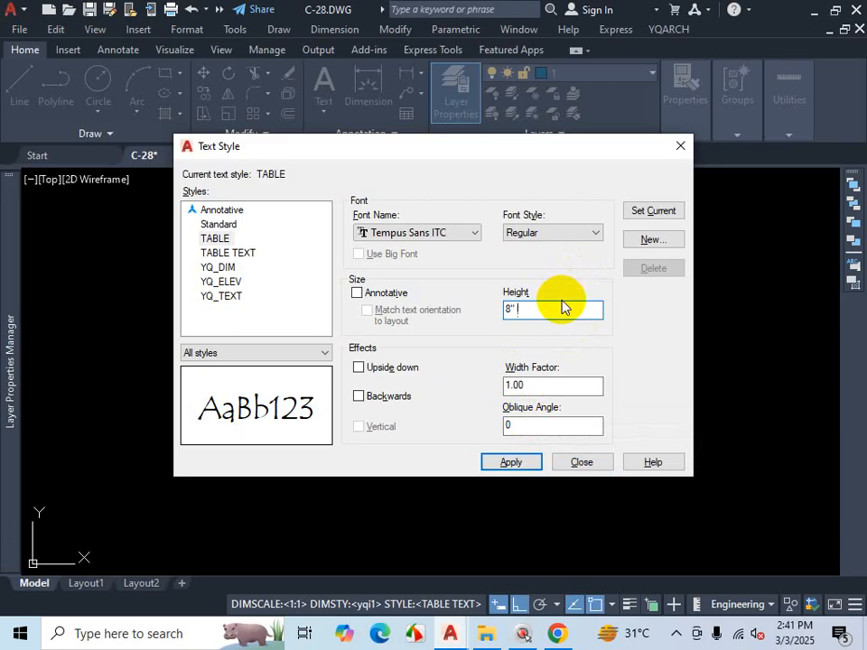
key(BackSpace)
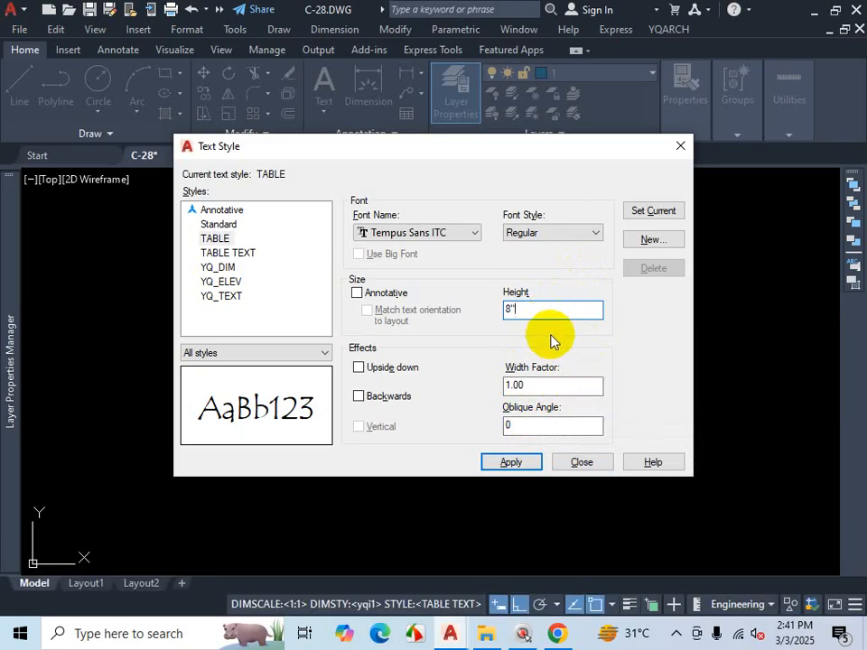
key(Return)
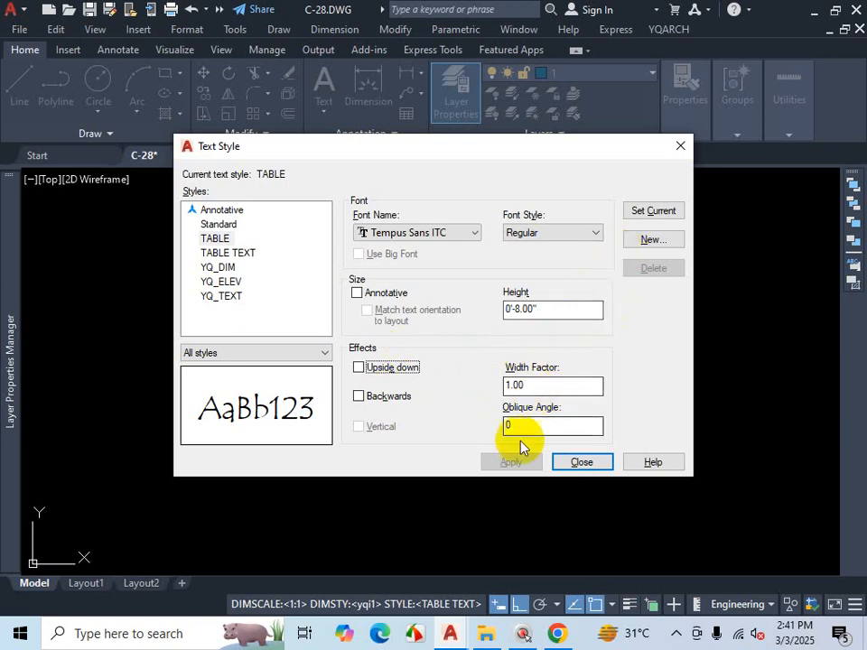
click(215, 238)
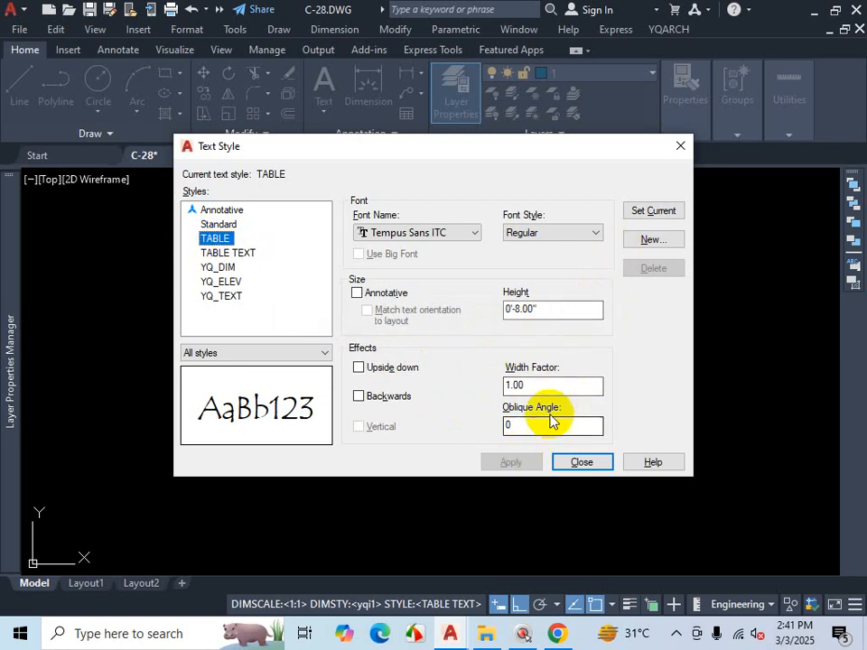
click(547, 308)
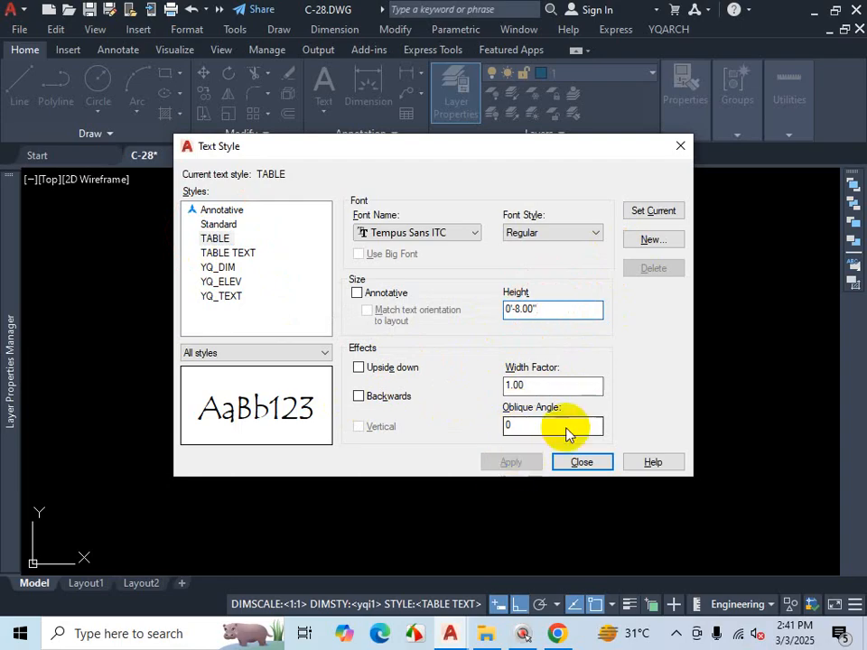
Step: Make TABLE the current text style and close the text style settings
click(214, 239)
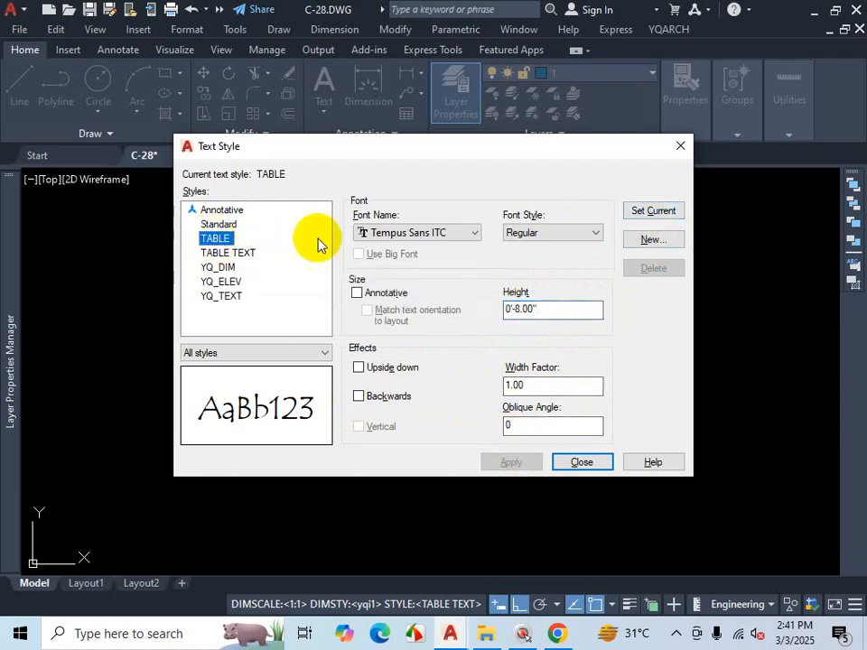
click(646, 217)
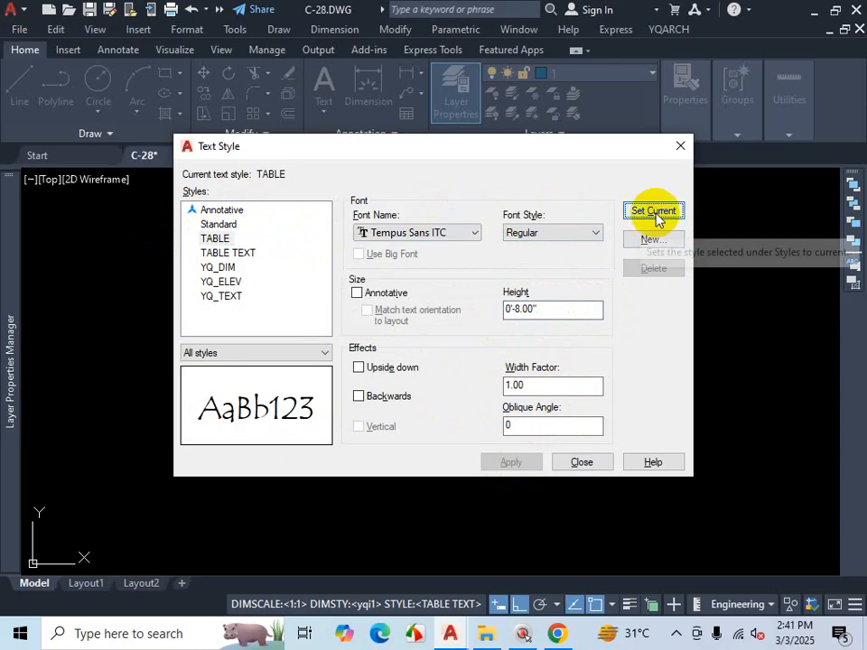
click(211, 237)
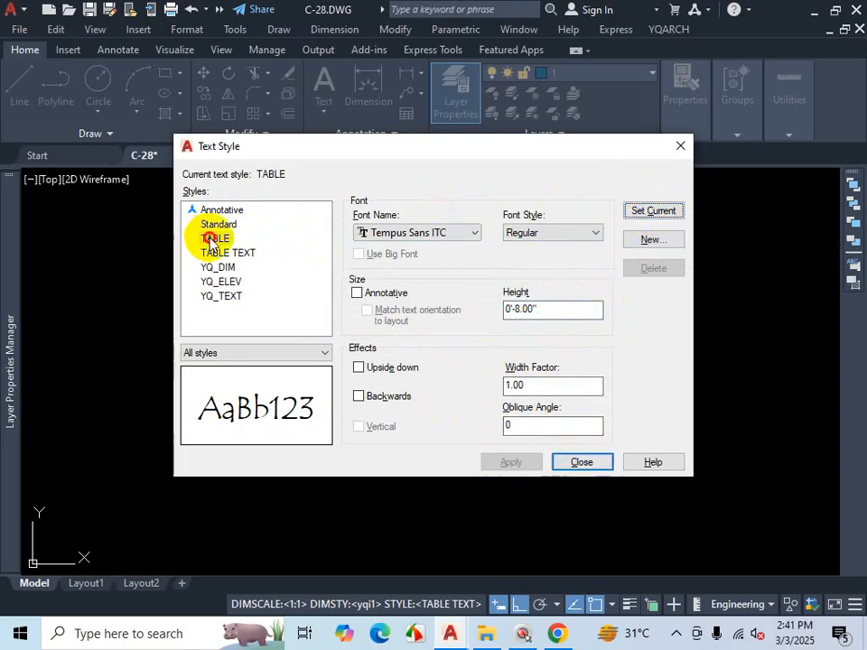
click(580, 463)
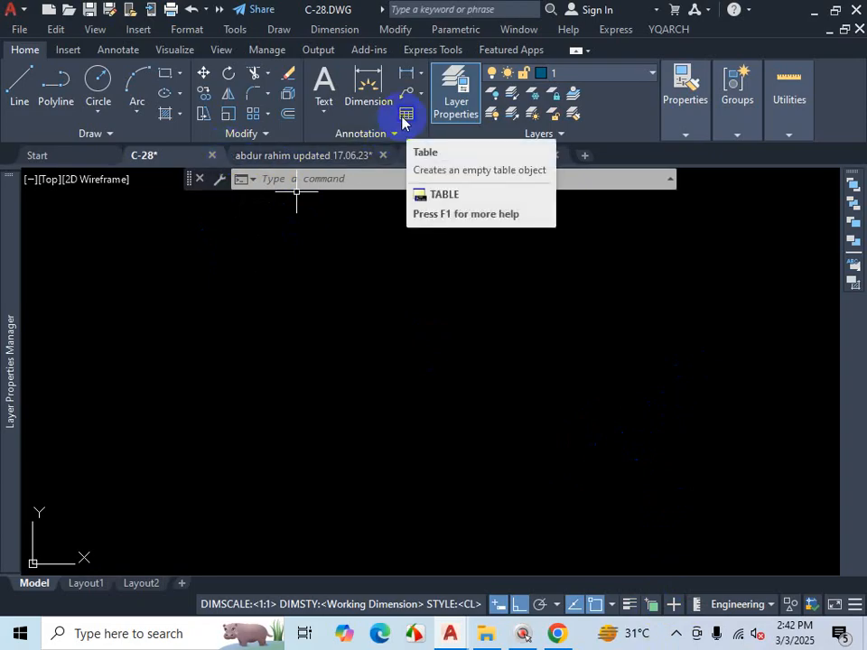
Step: Start the TABLE command to set up a new table for insertion
text(T)
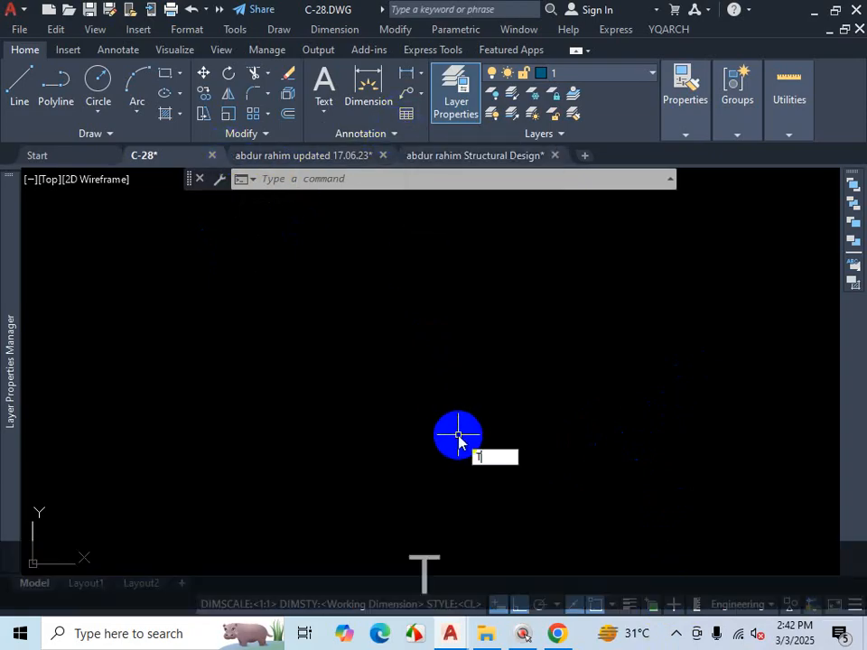
text(B)
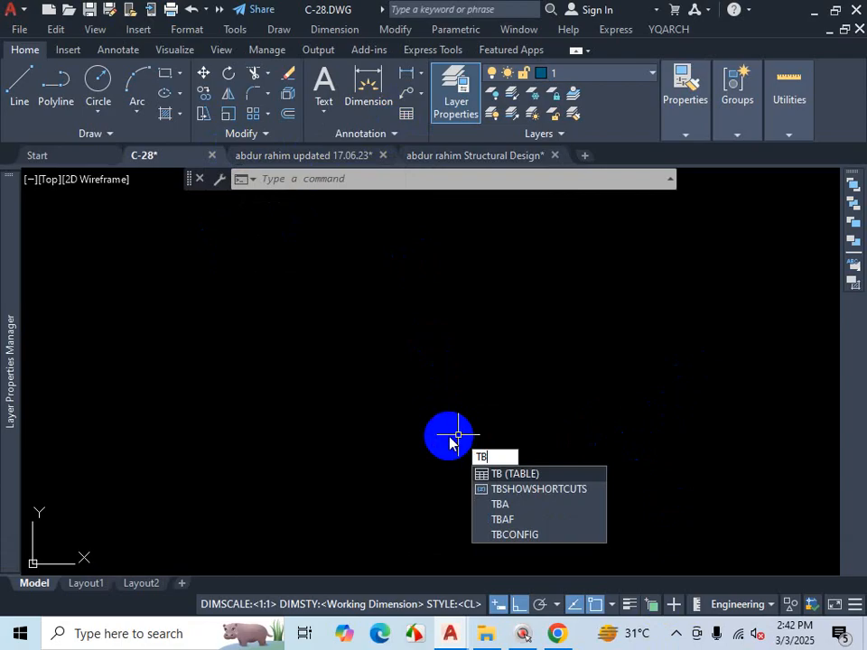
key(Return)
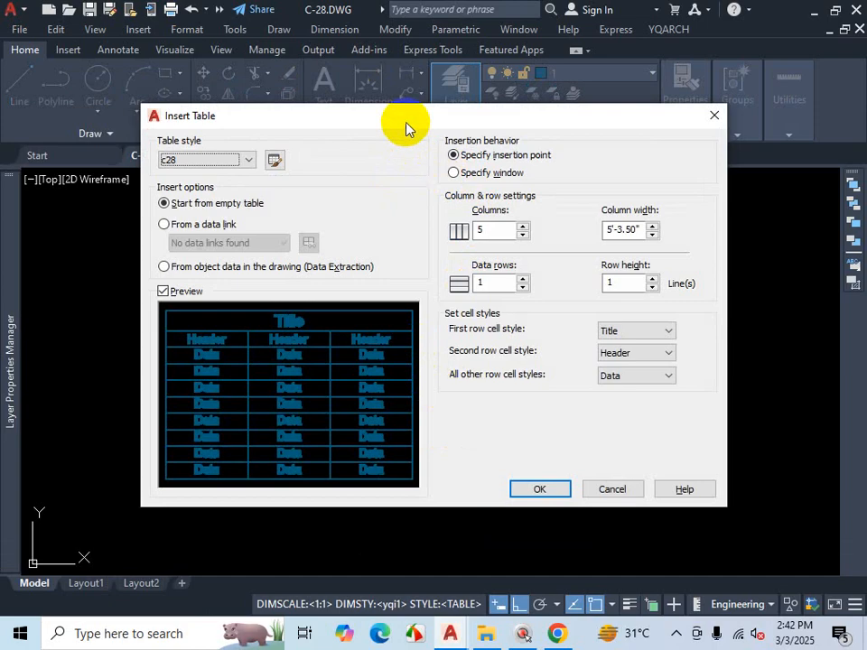
drag(406, 118, 481, 110)
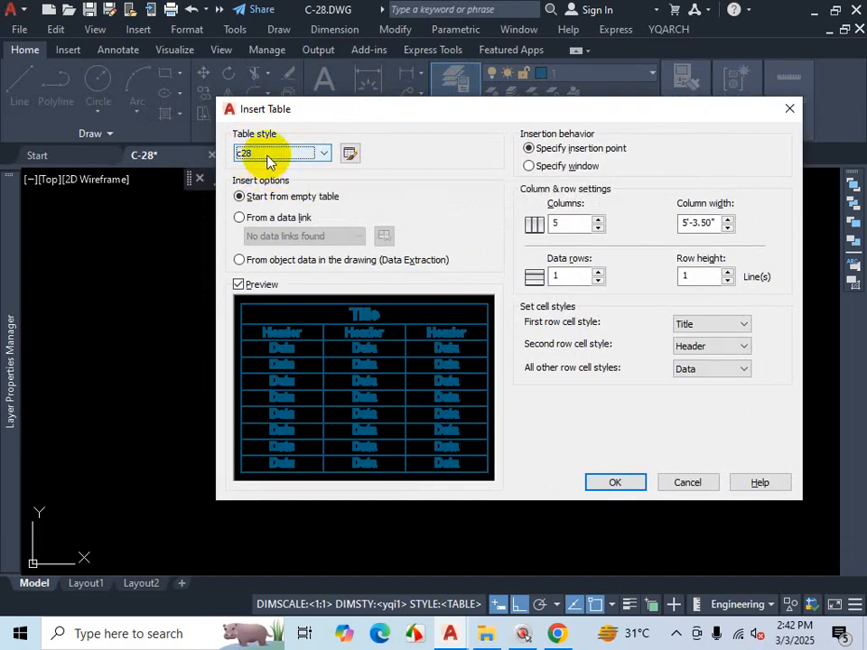
Step: Review the existing table styles and select Standard as the style for the new table
click(323, 153)
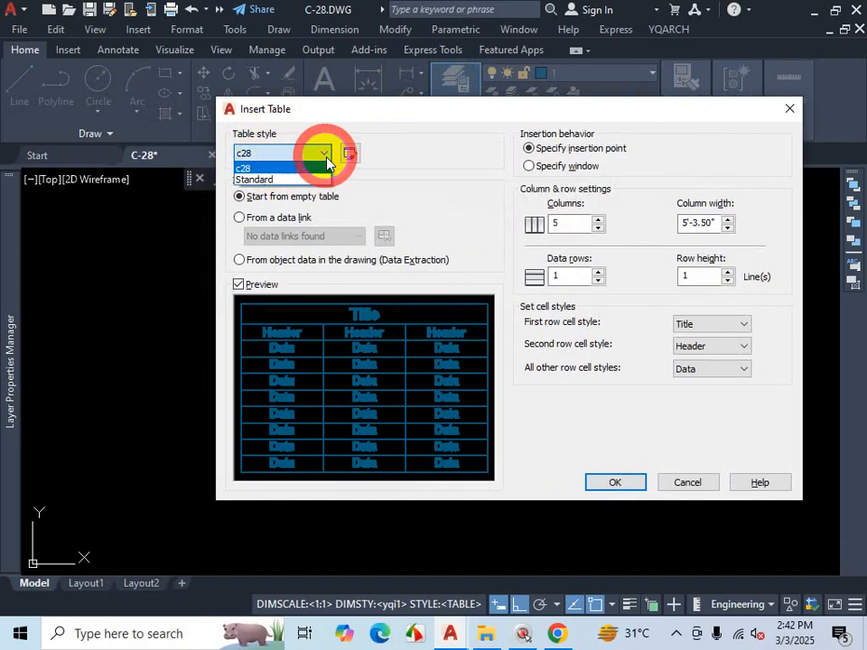
click(282, 180)
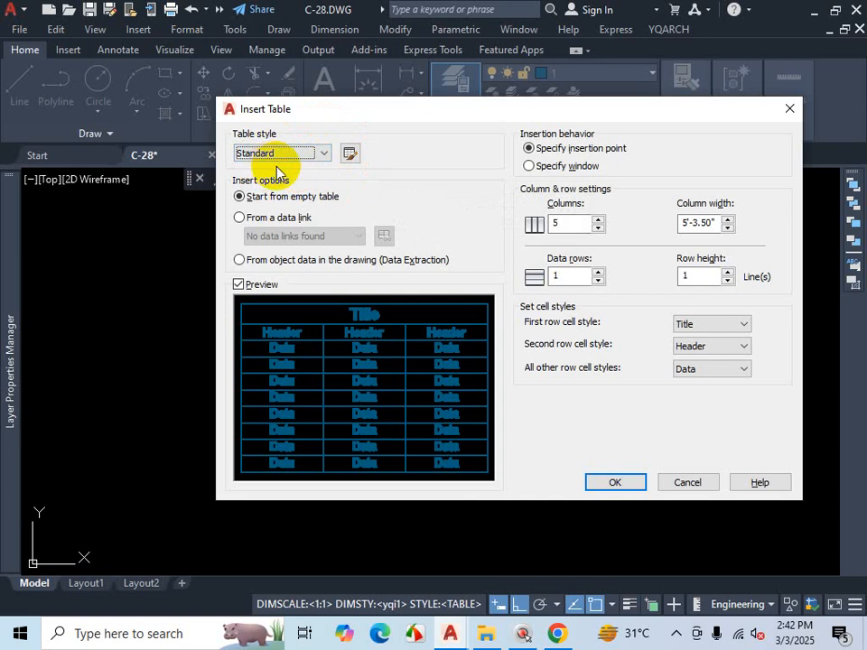
click(349, 154)
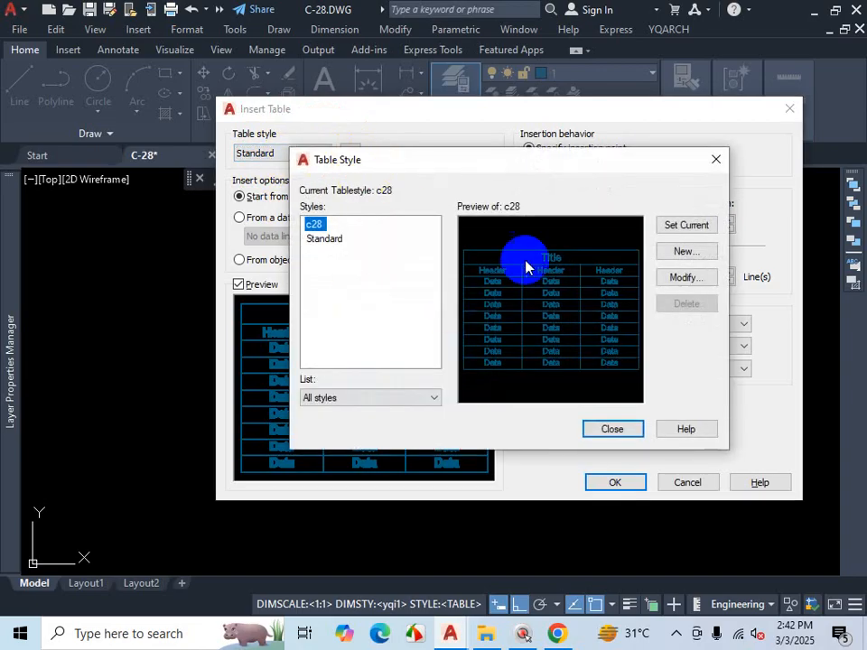
click(716, 161)
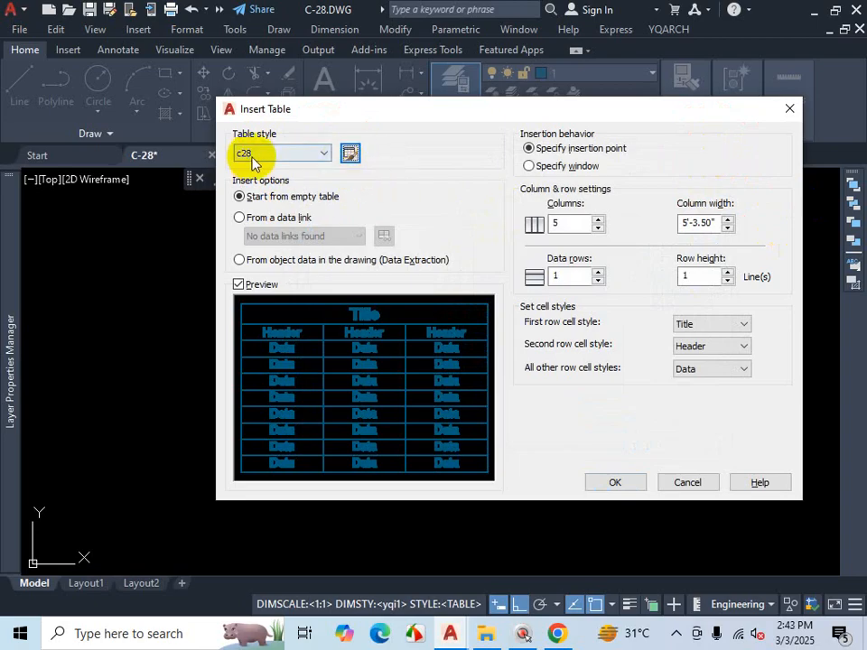
click(310, 157)
click(290, 180)
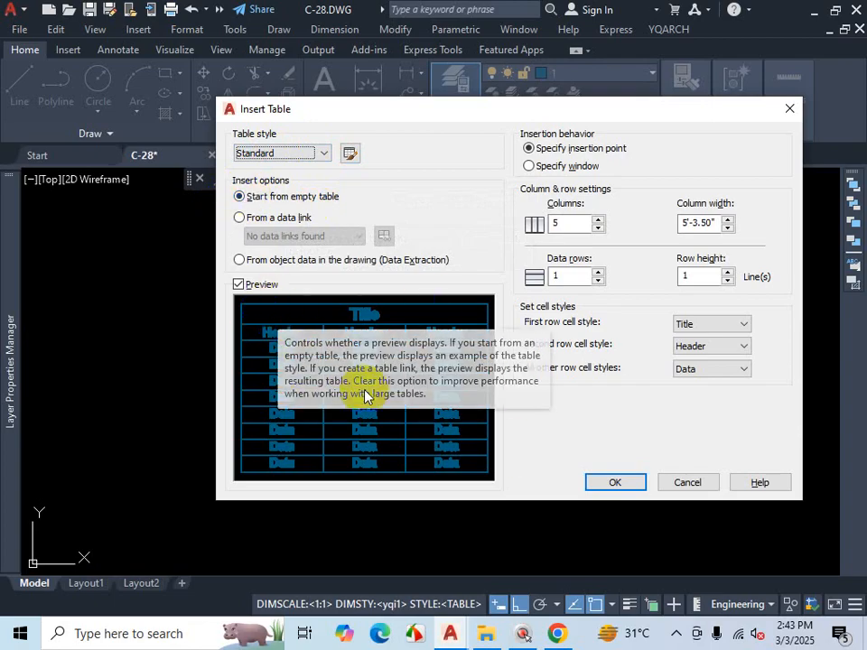
Step: Turn the table preview off and back on
click(238, 285)
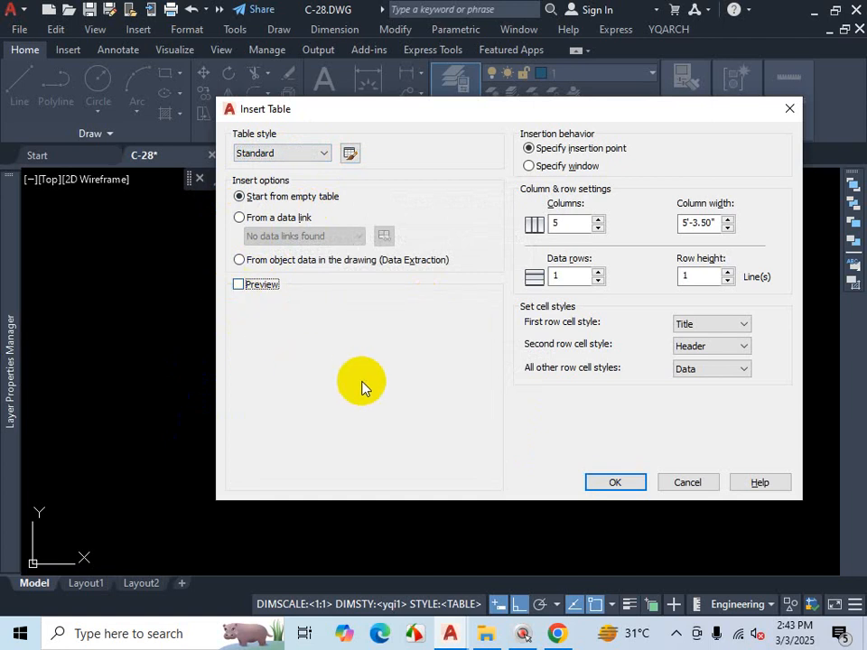
click(239, 285)
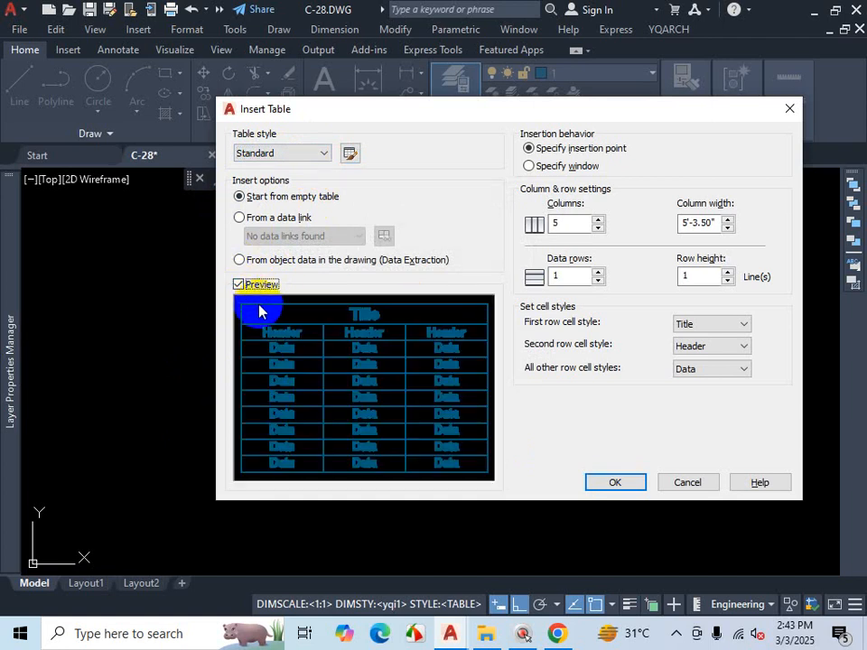
Step: Switch to Chrome and examine the title and column headings of the Door Schedule example
click(562, 639)
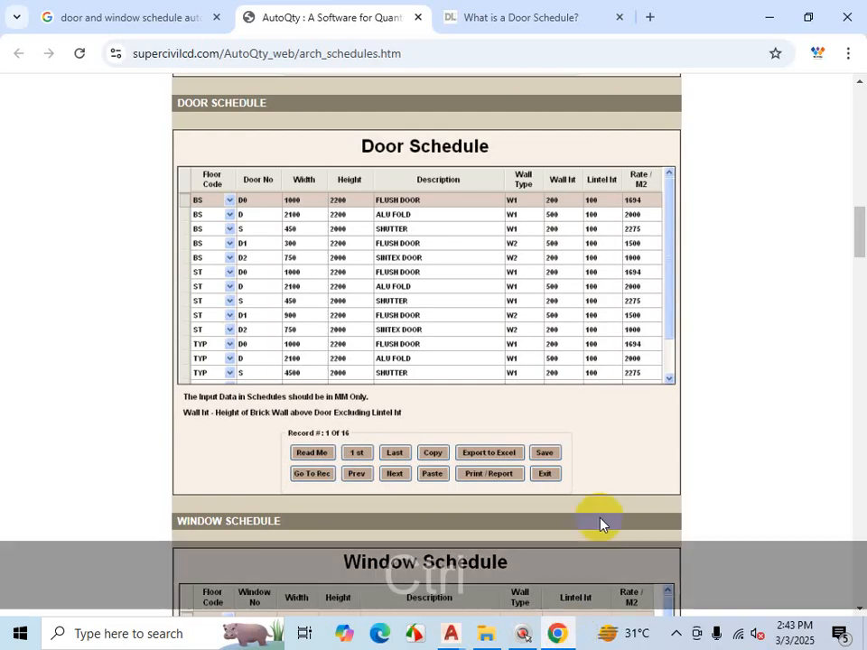
key(ctrl+1)
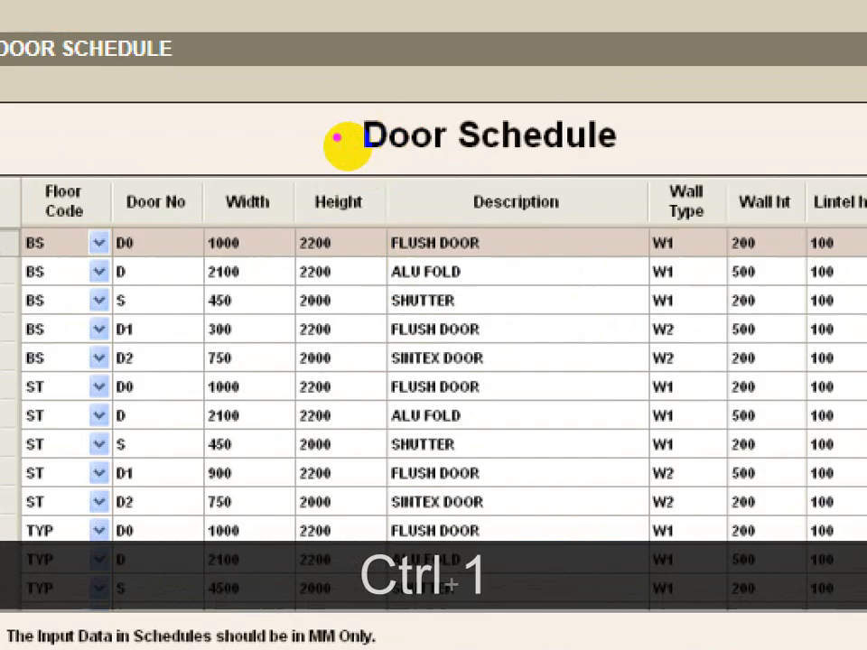
click(340, 142)
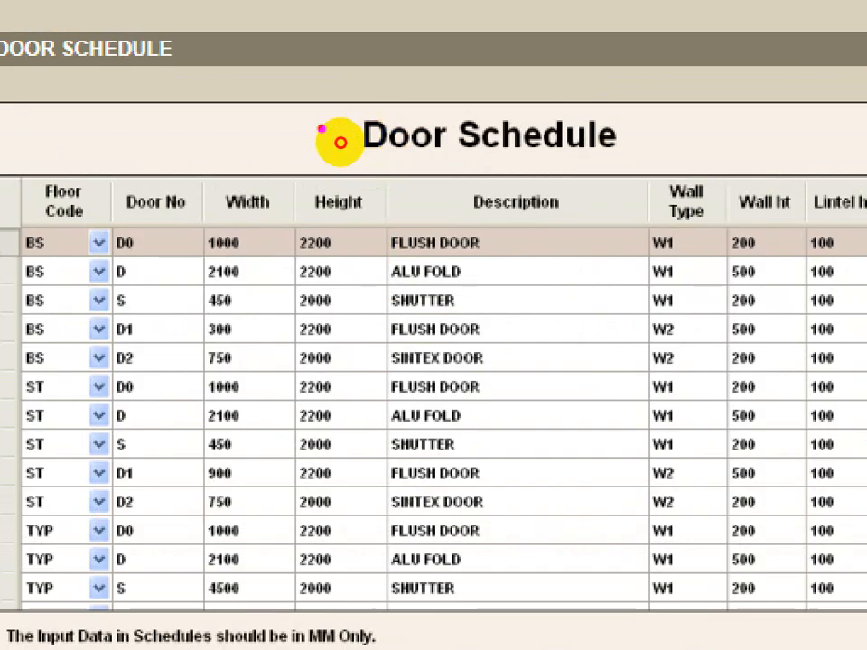
drag(347, 147, 411, 88)
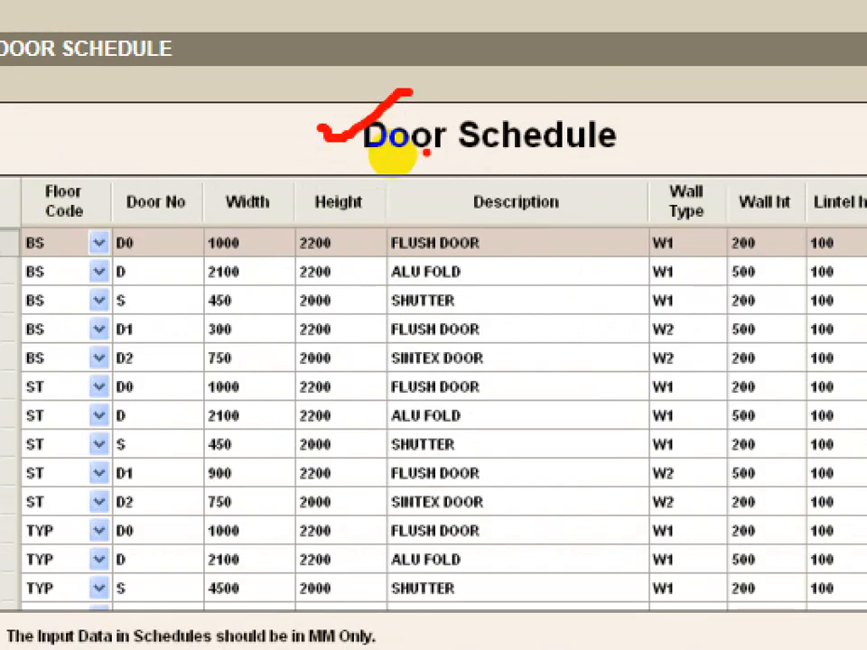
drag(89, 213, 673, 206)
key(Escape)
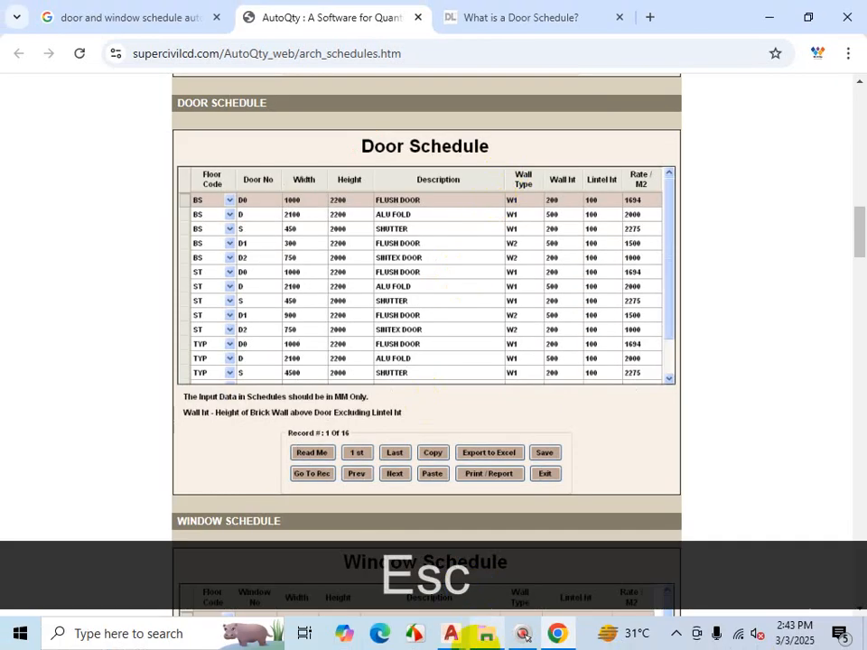
Step: Switch back to AutoCAD's C-28 drawing and examine the header and data rows in the table preview
click(462, 637)
click(604, 560)
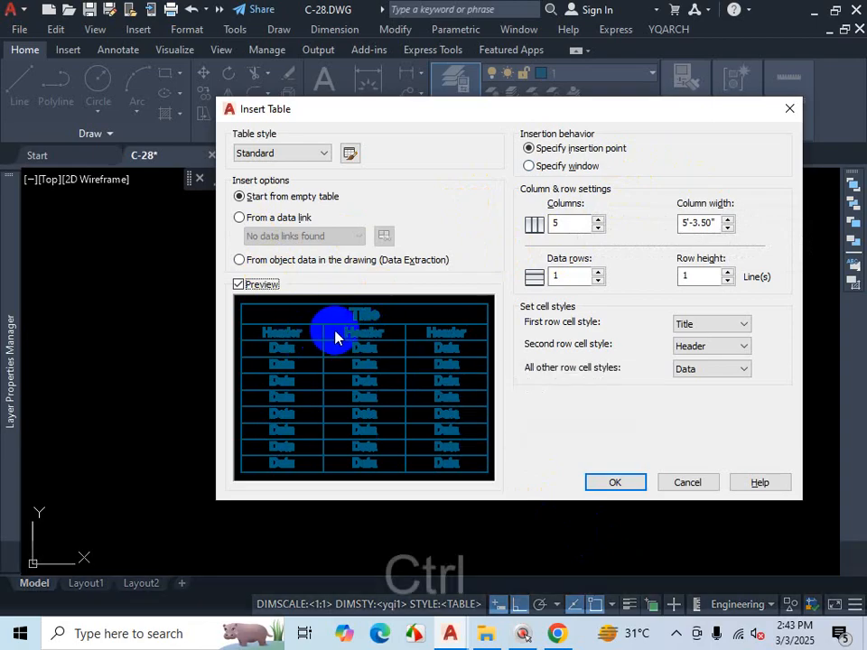
key(ctrl+1)
drag(289, 342, 578, 326)
drag(181, 371, 364, 352)
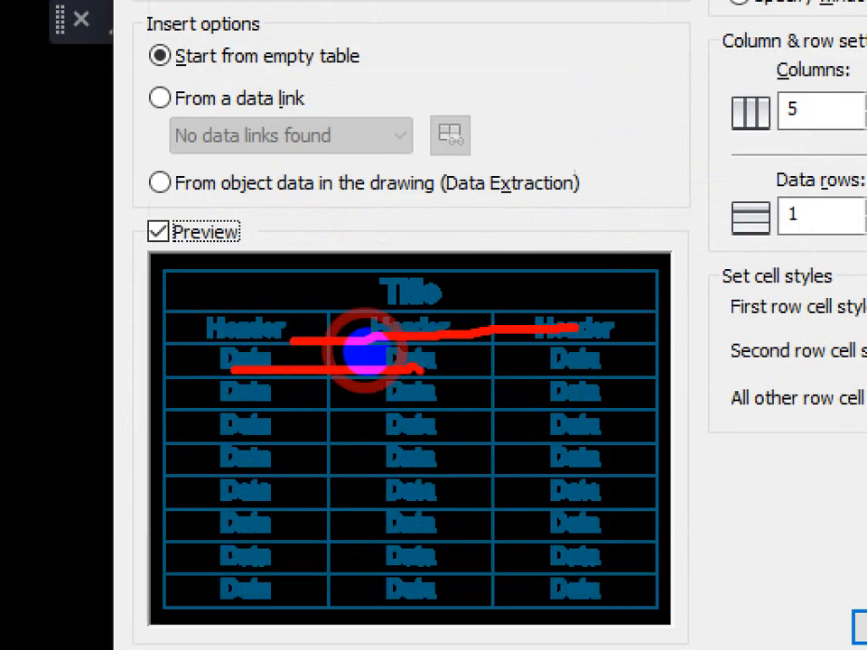
key(Escape)
Step: Switch to Chrome and compare the Door Schedule's title, heading row and door number, width, height and description columns
click(557, 633)
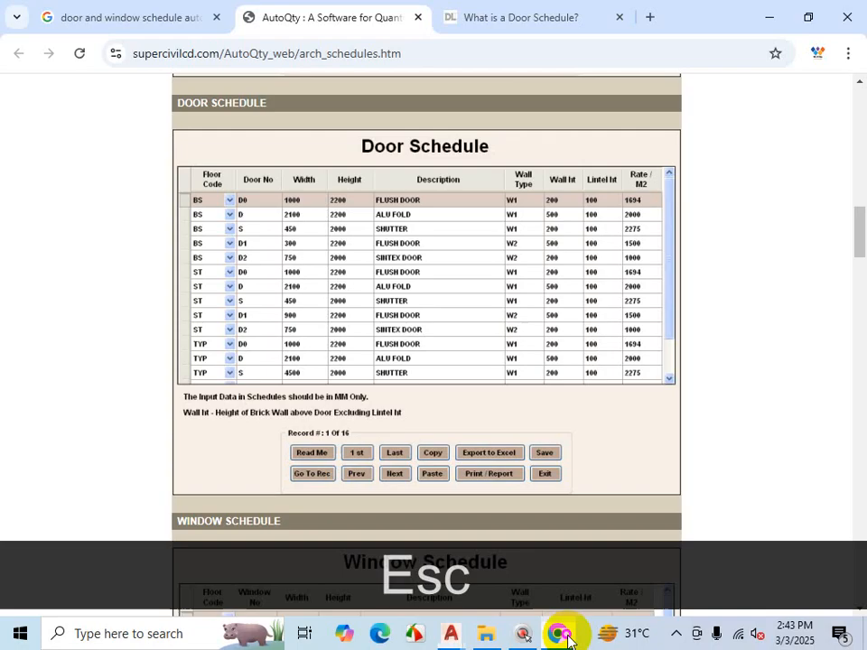
key(ctrl+1)
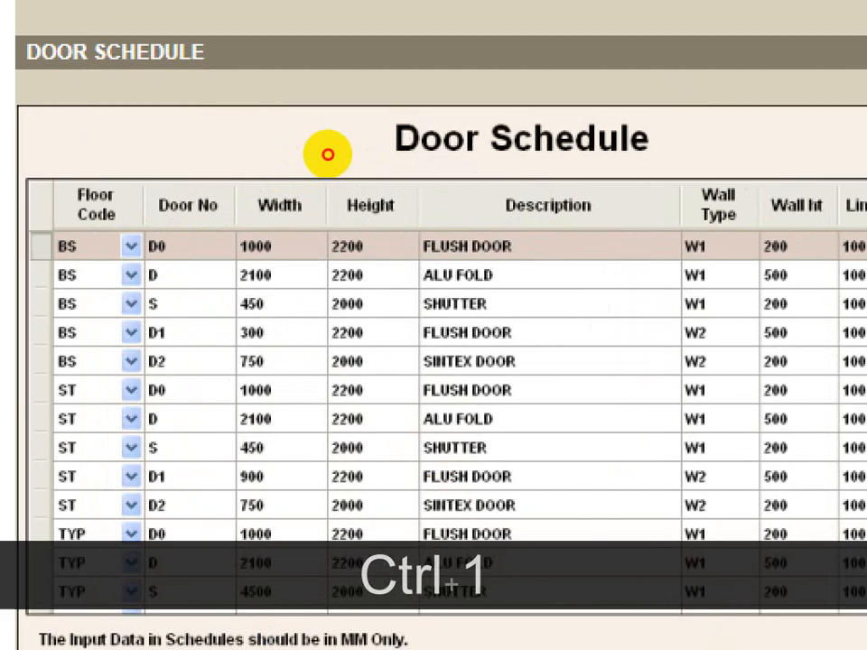
mouse_move(350, 159)
mouse_down()
mouse_move(719, 164)
mouse_move(713, 113)
mouse_move(361, 121)
mouse_move(357, 143)
mouse_up()
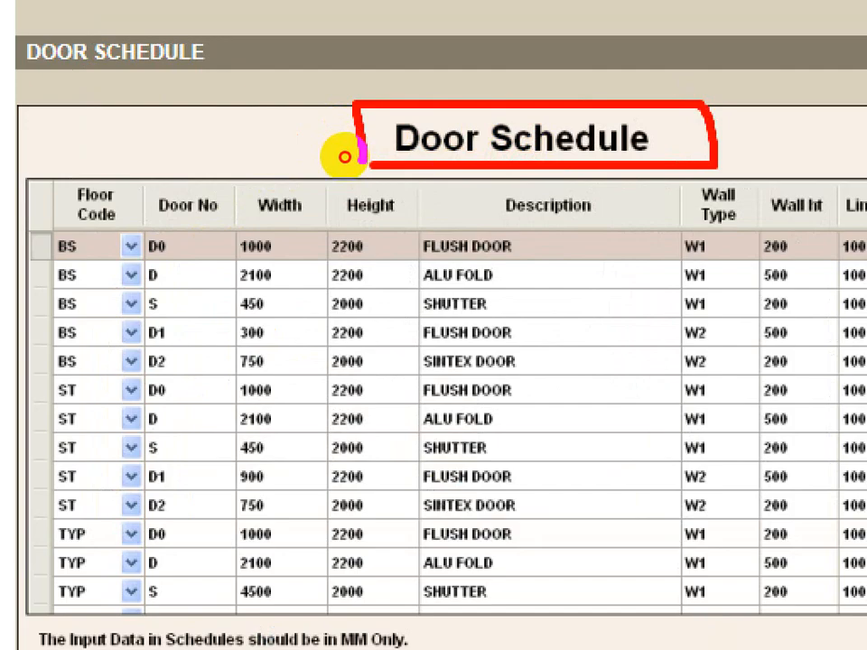
click(342, 155)
mouse_move(49, 161)
mouse_down()
mouse_move(50, 222)
mouse_move(103, 230)
mouse_move(830, 217)
mouse_up()
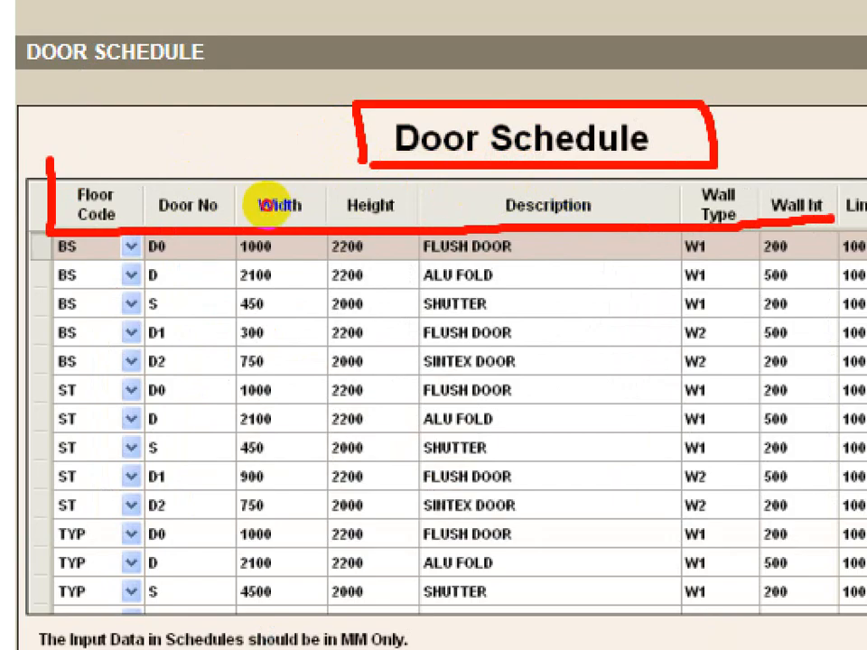
drag(206, 255, 201, 564)
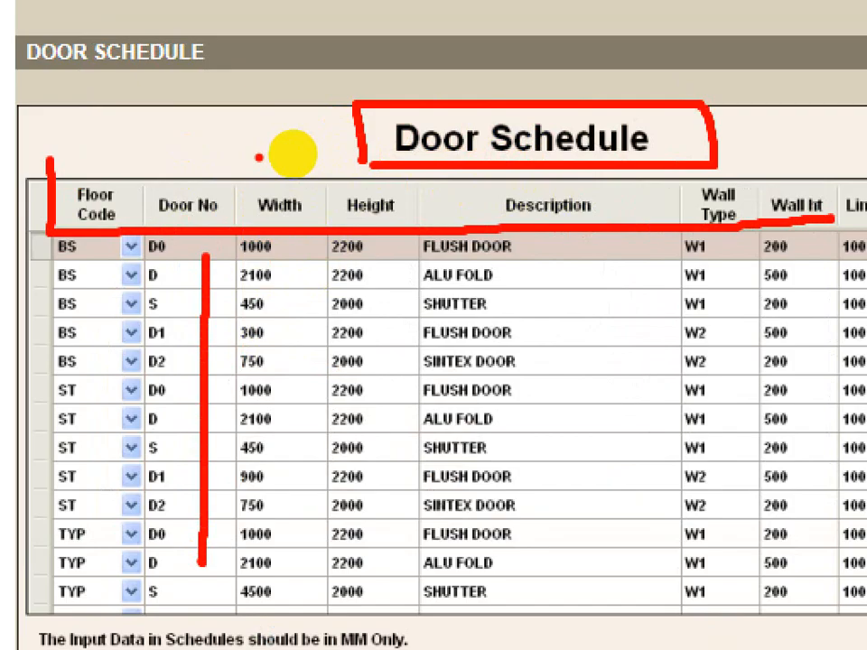
drag(509, 97, 479, 154)
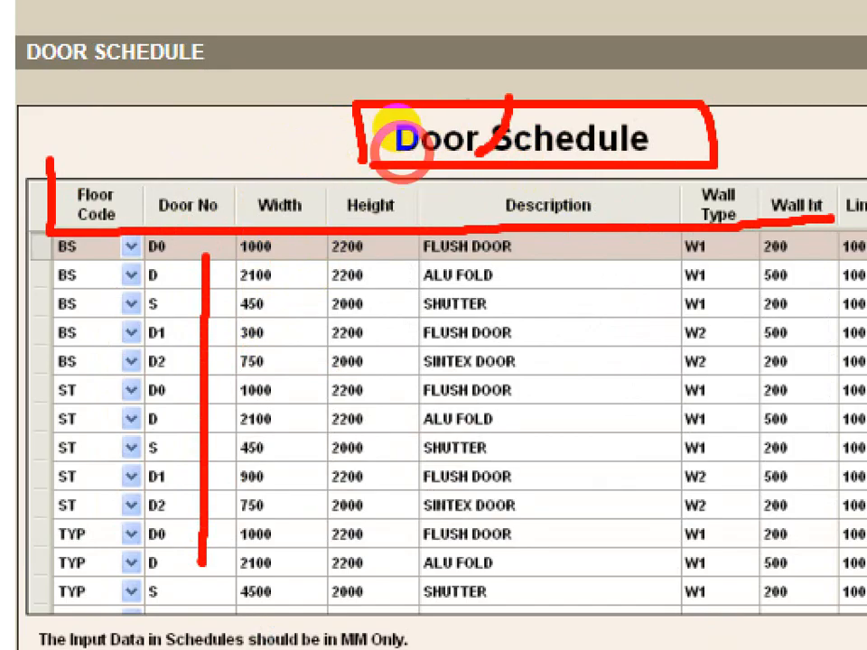
drag(466, 101, 549, 157)
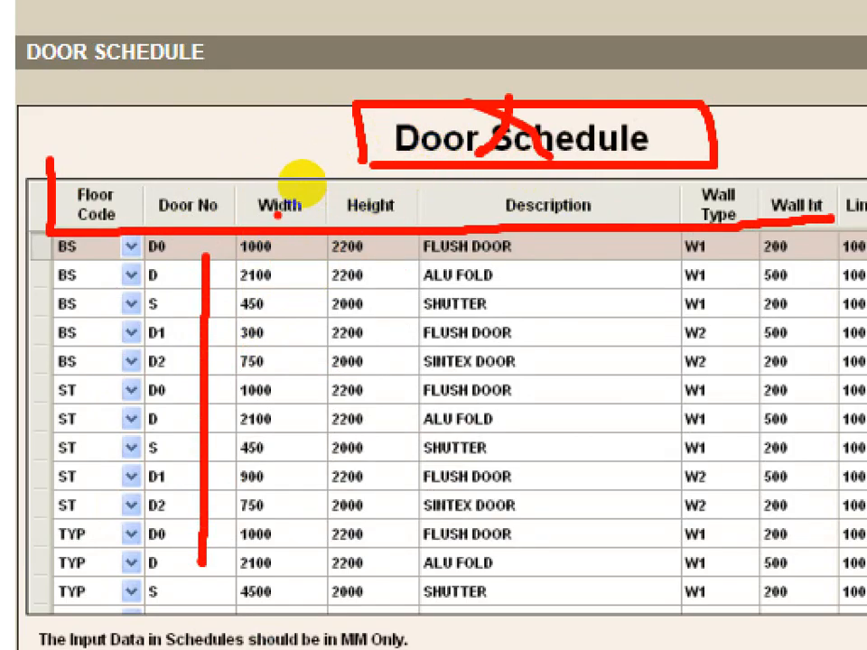
drag(276, 214, 371, 201)
drag(286, 268, 322, 510)
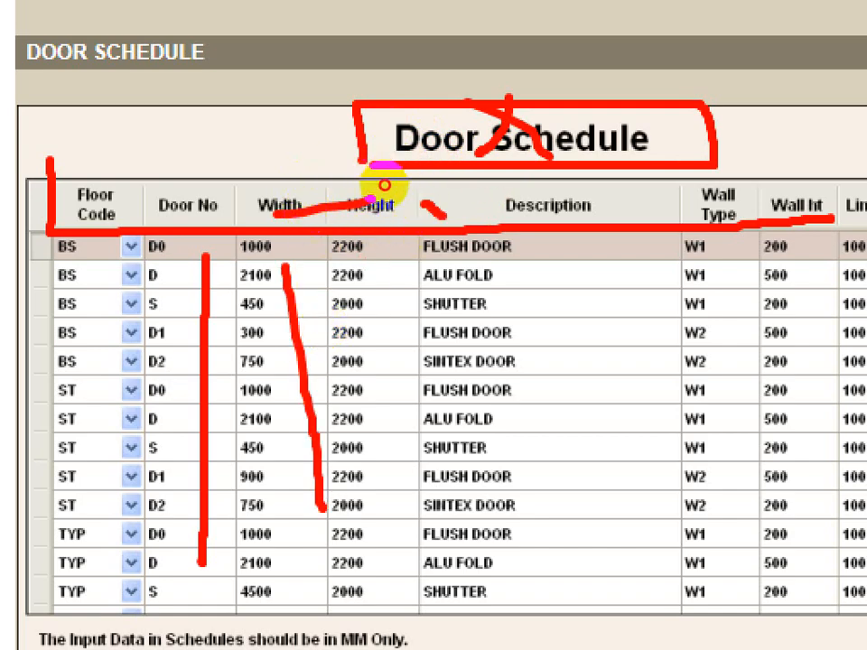
drag(442, 216, 465, 191)
drag(482, 271, 511, 645)
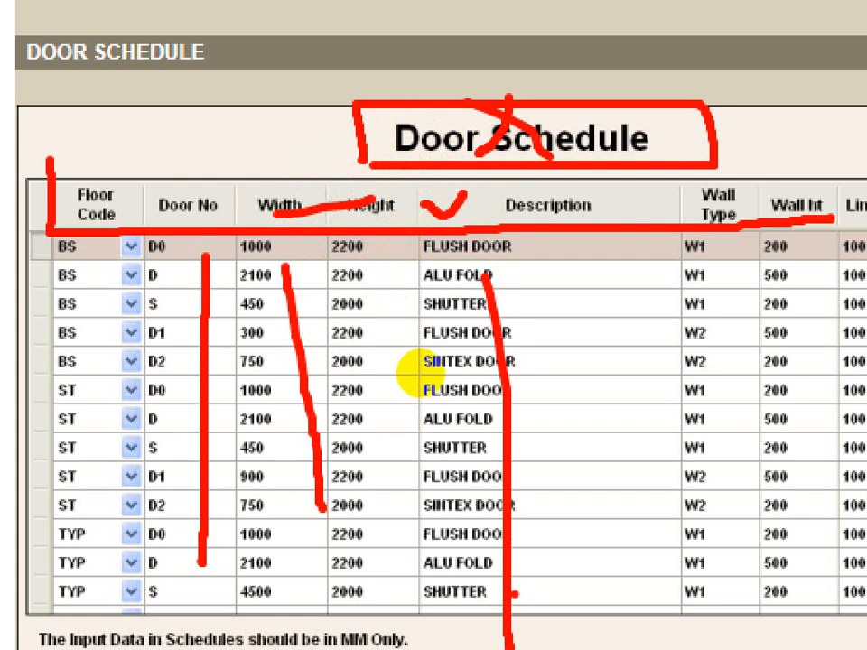
key(Escape)
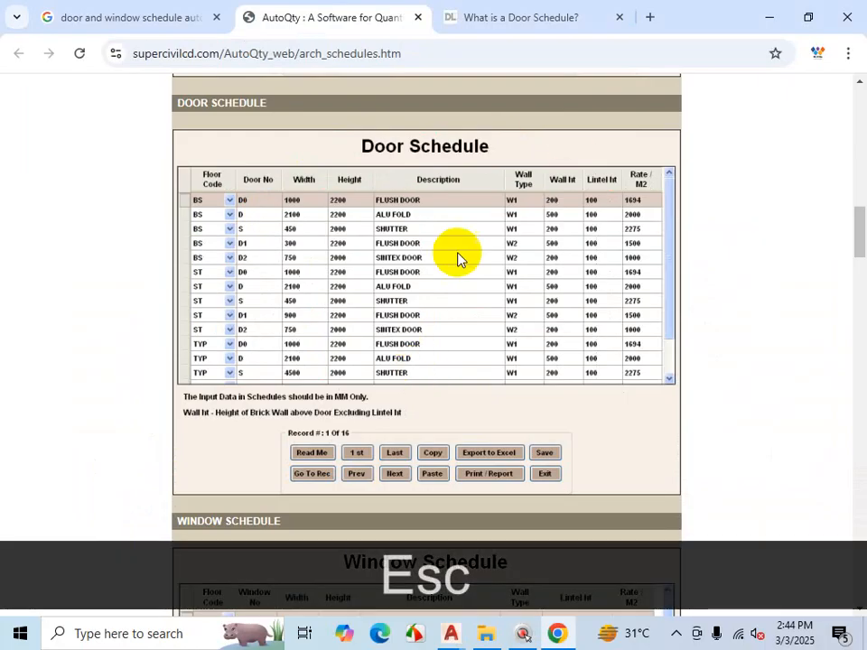
Step: Examine the Door Schedule example's columns from Floor Code to Rate / M2 and the data rows beneath them
click(451, 635)
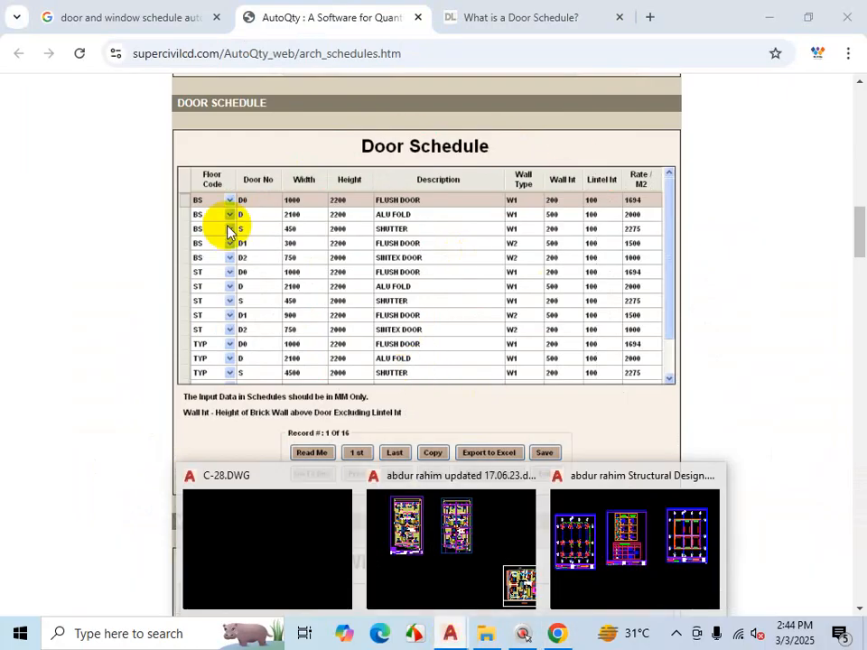
key(ctrl)
key(ctrl+1)
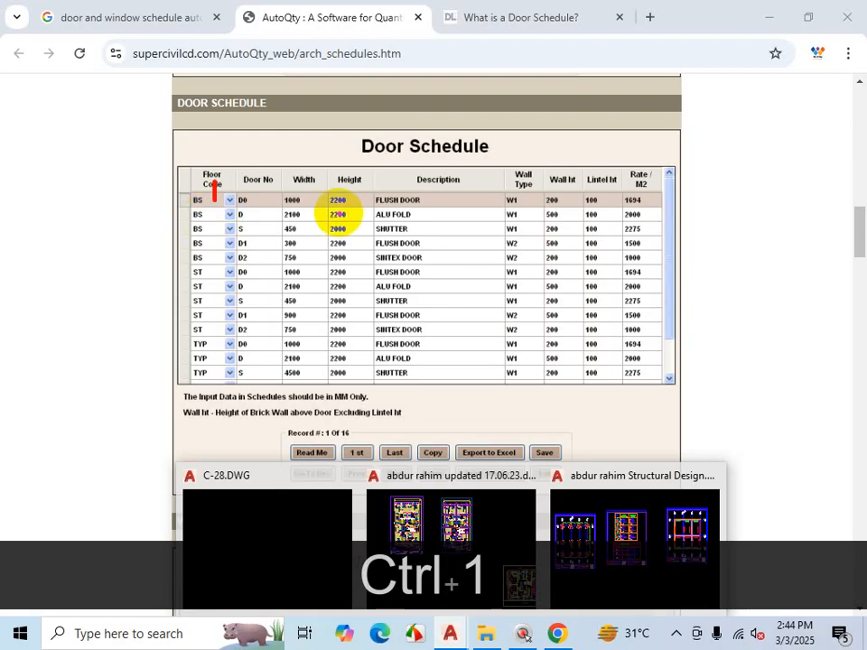
drag(292, 185, 310, 213)
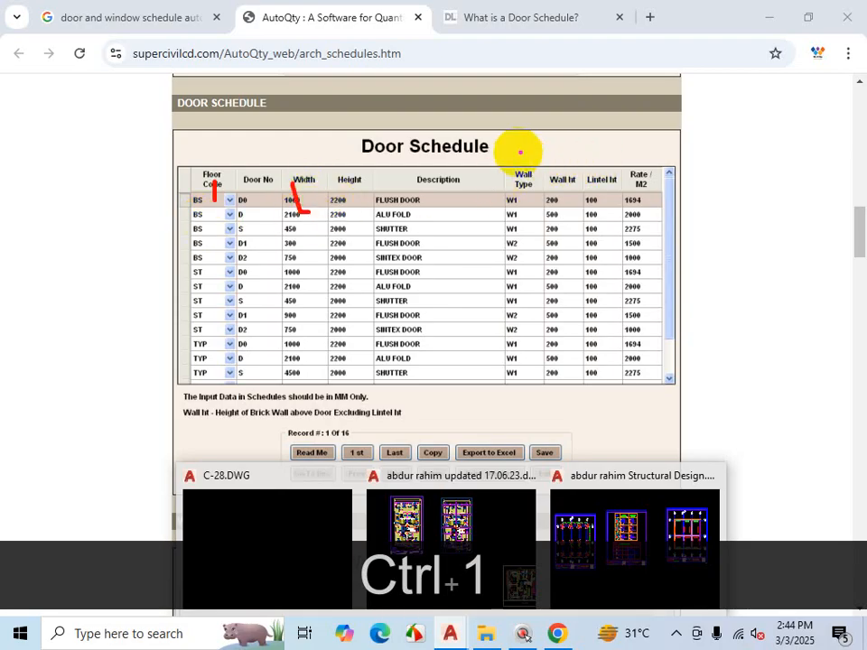
drag(538, 155, 538, 187)
mouse_move(641, 136)
mouse_down()
mouse_move(655, 202)
mouse_move(633, 357)
mouse_up()
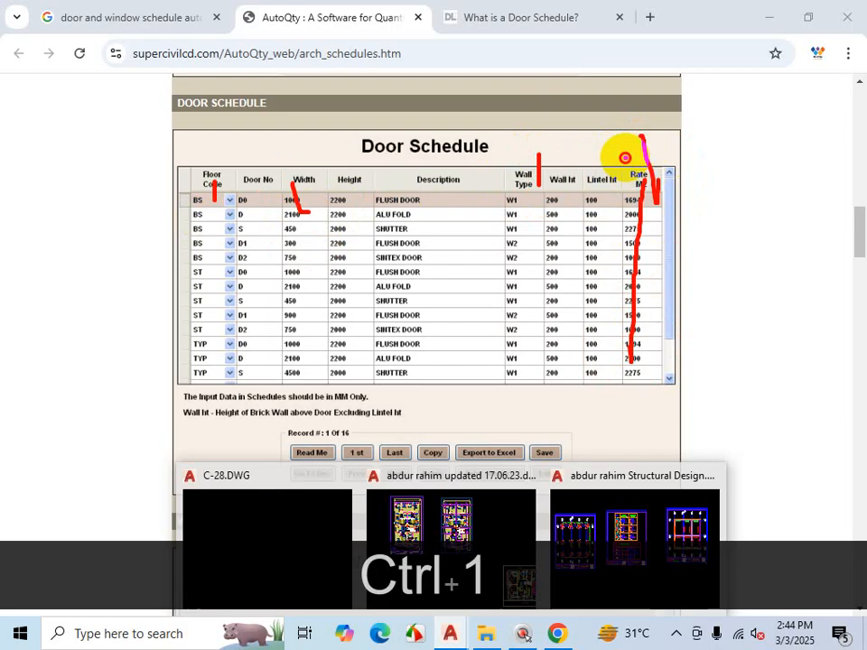
mouse_move(624, 158)
mouse_down()
mouse_move(638, 397)
mouse_move(674, 261)
mouse_move(632, 177)
mouse_up()
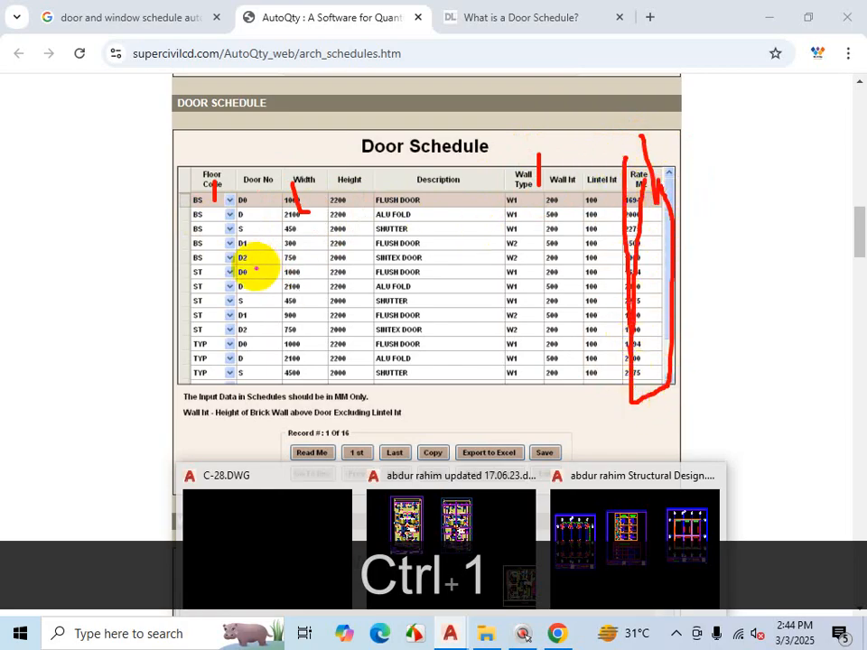
drag(255, 228, 215, 237)
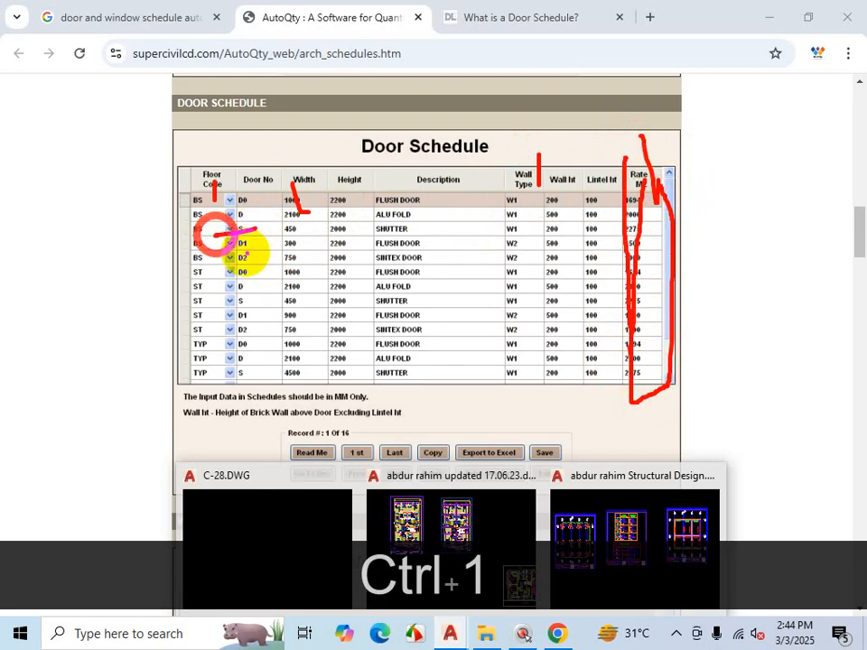
drag(256, 274, 216, 274)
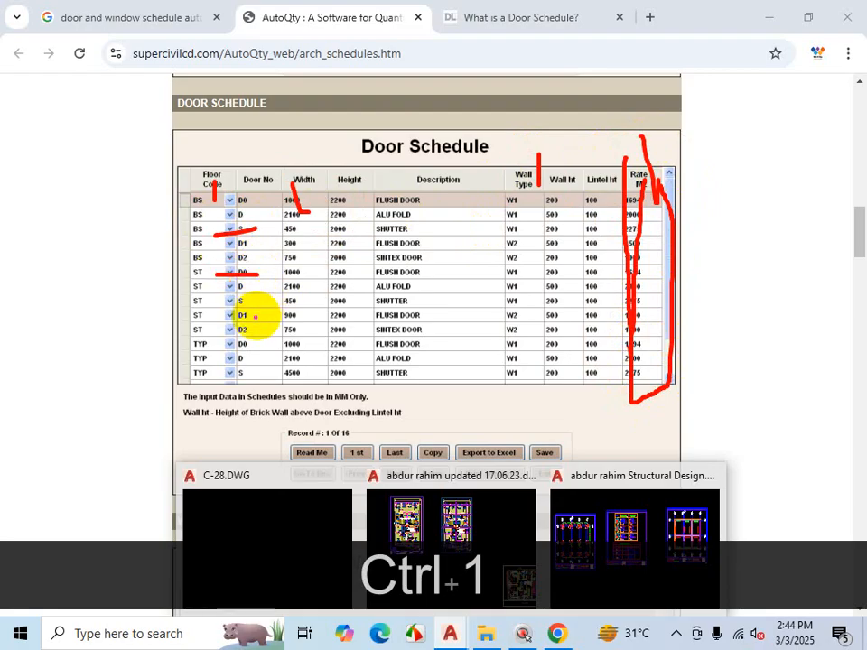
drag(254, 318, 221, 318)
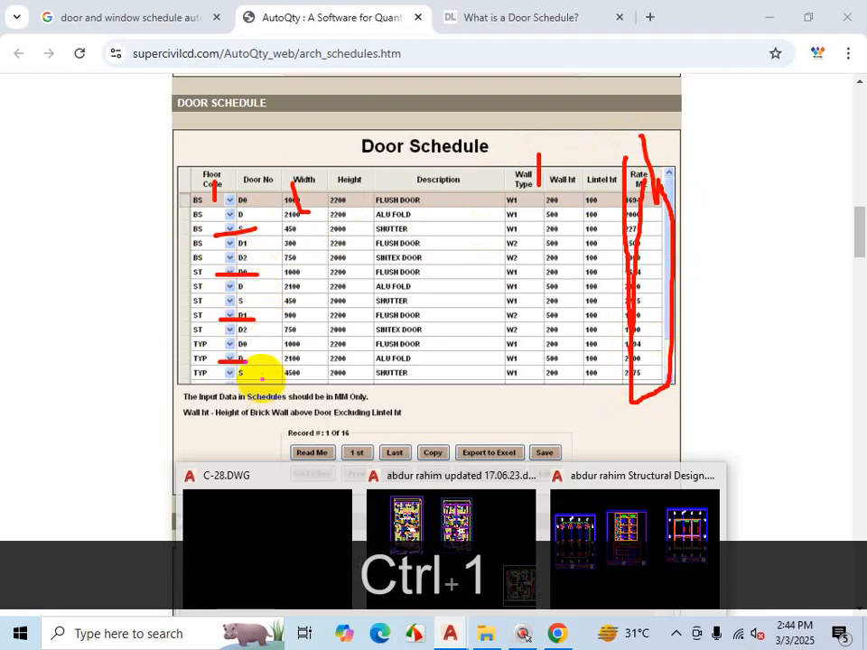
drag(261, 376, 218, 375)
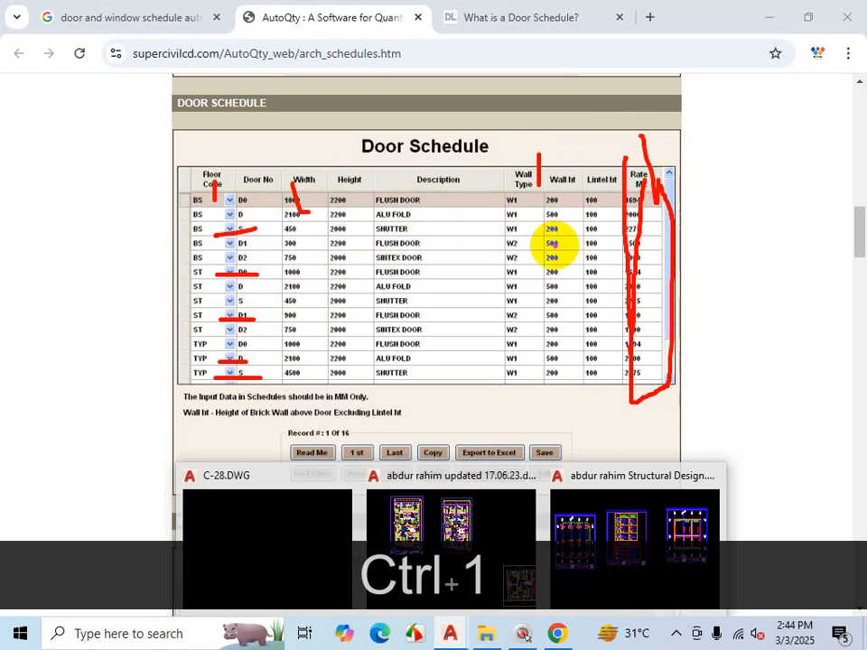
key(Escape)
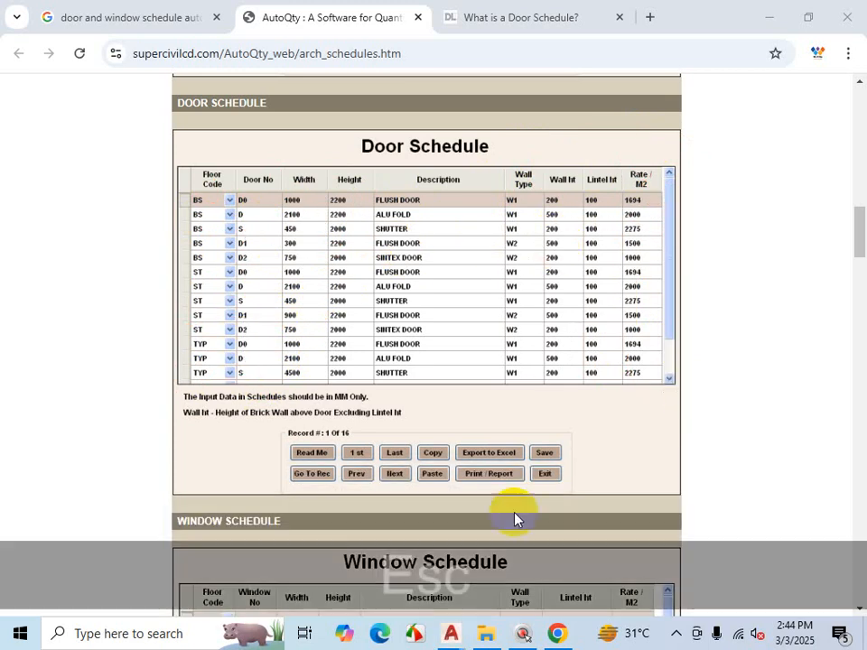
Step: Switch back to AutoCAD's C-28 drawing and examine the insertion point and window options for placing the table
mouse_move(457, 641)
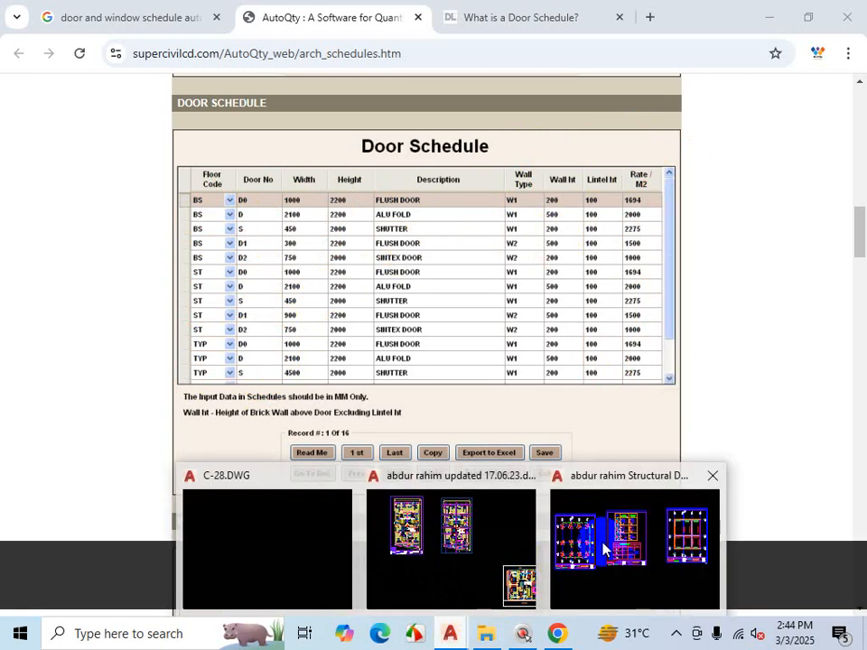
click(600, 550)
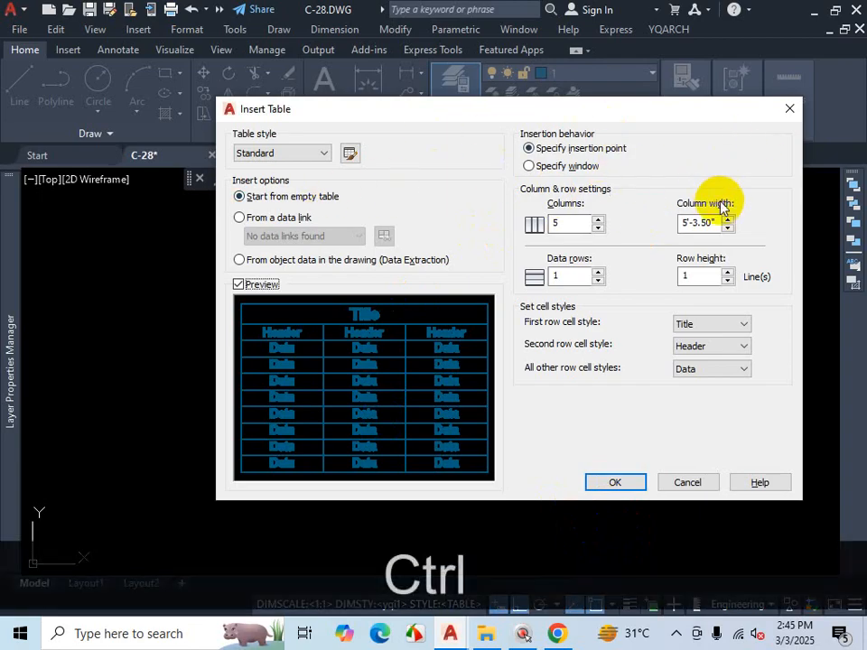
key(ctrl+1)
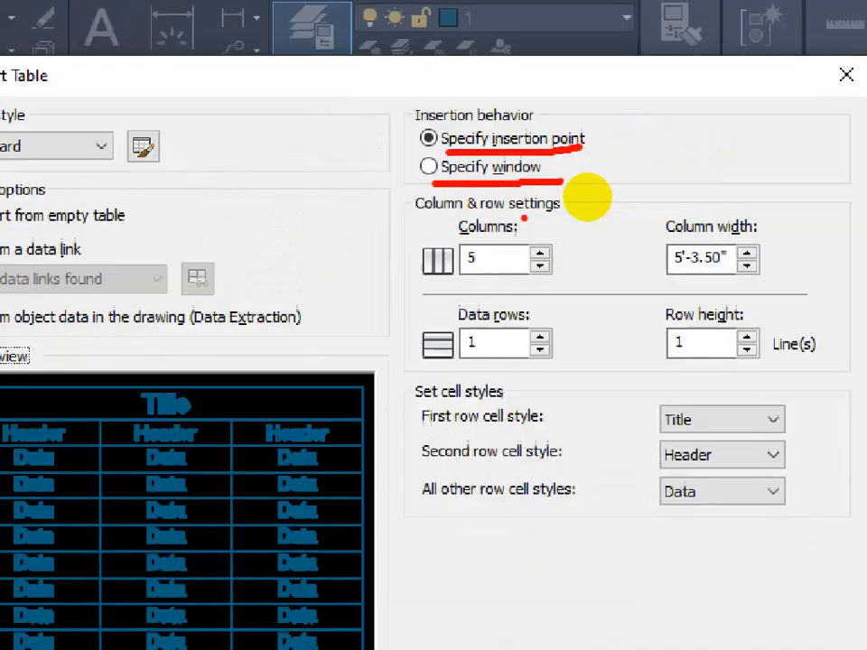
key(Escape)
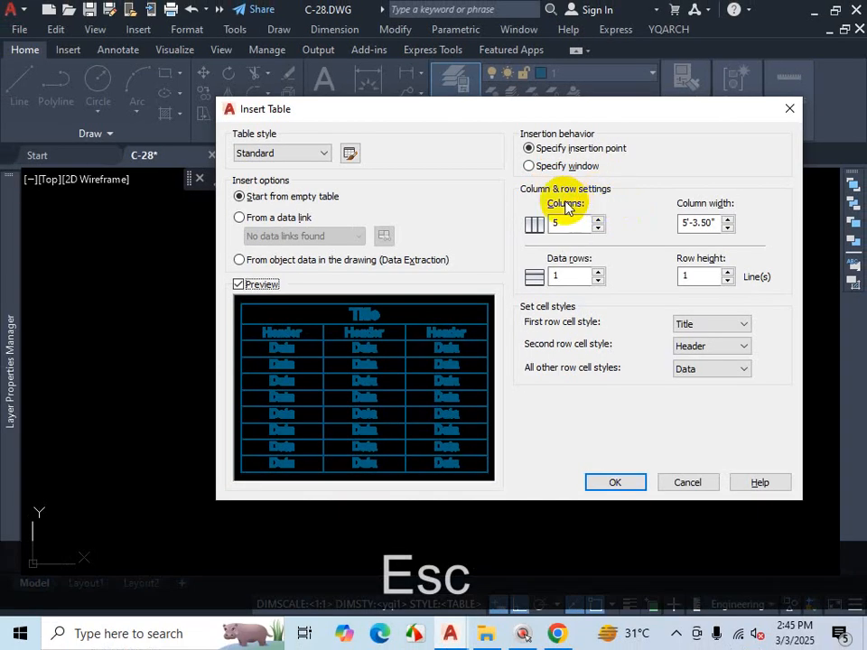
Step: Set the number of table columns to 8
key(ctrl)
key(ctrl+1)
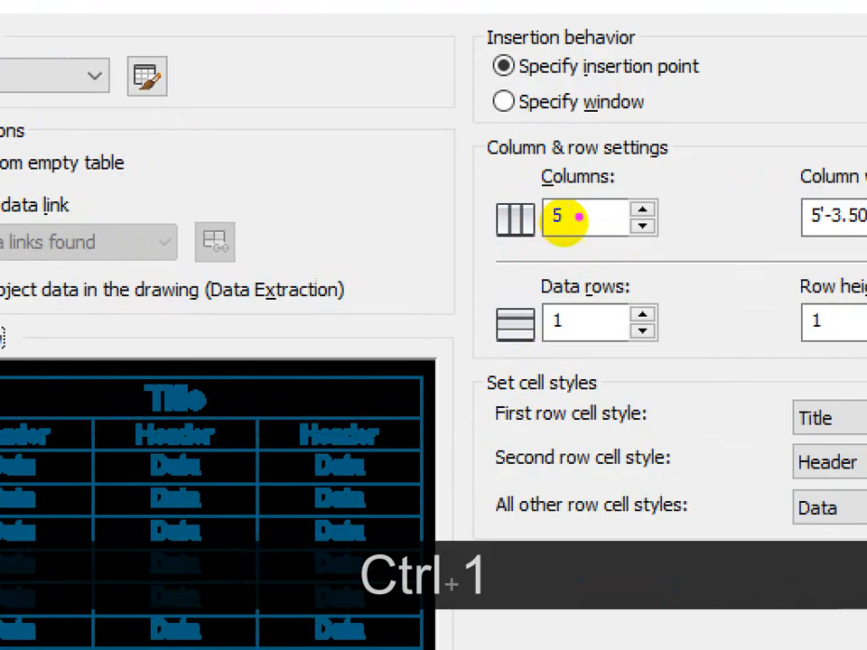
key(Escape)
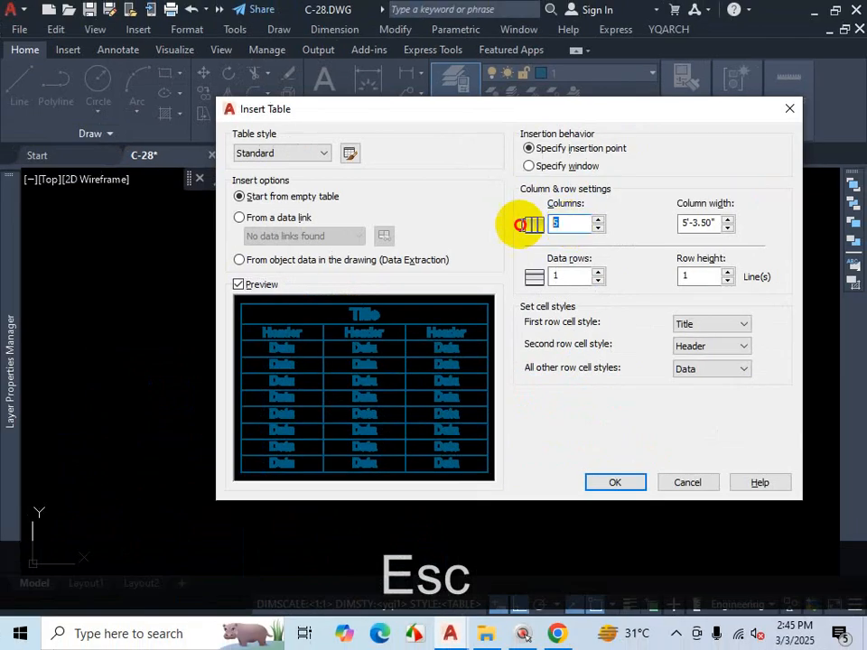
text(8)
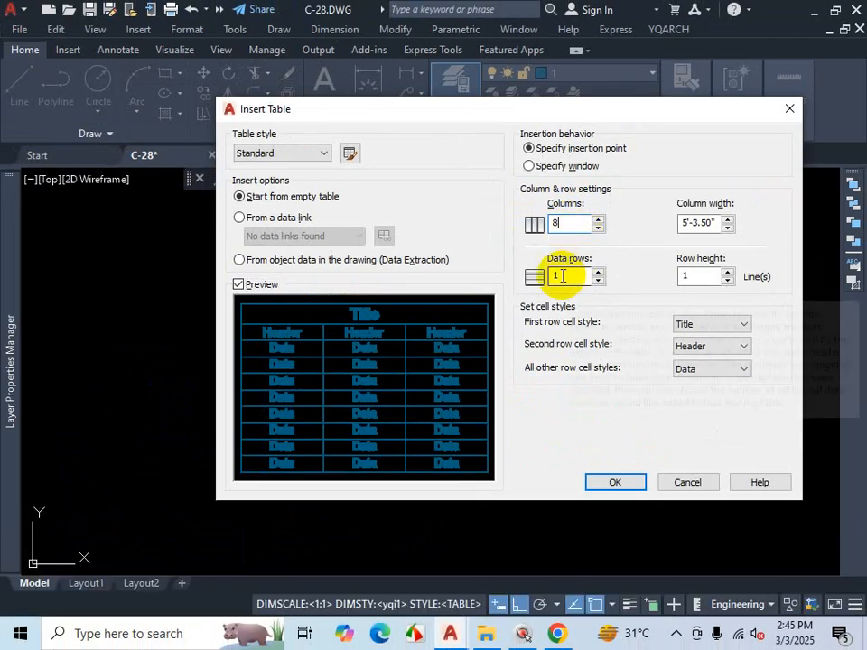
click(579, 227)
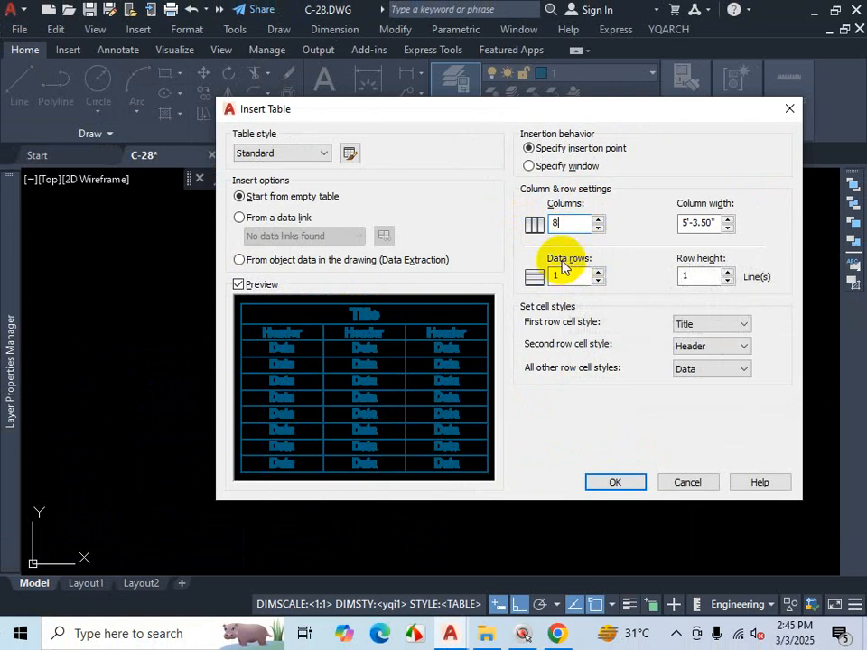
Step: Examine the title, header and data rows in the table preview
key(ctrl+1)
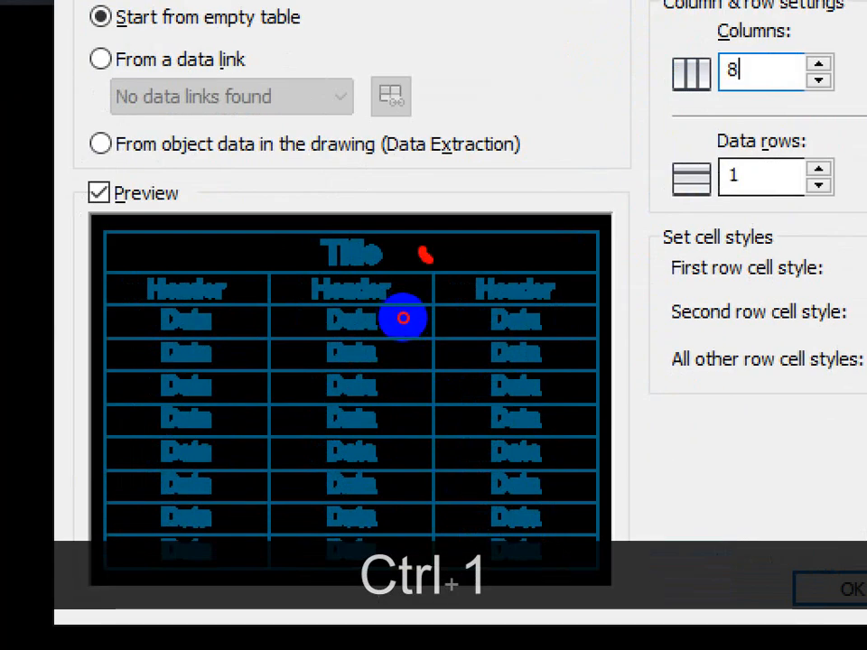
drag(425, 255, 470, 218)
drag(410, 308, 428, 284)
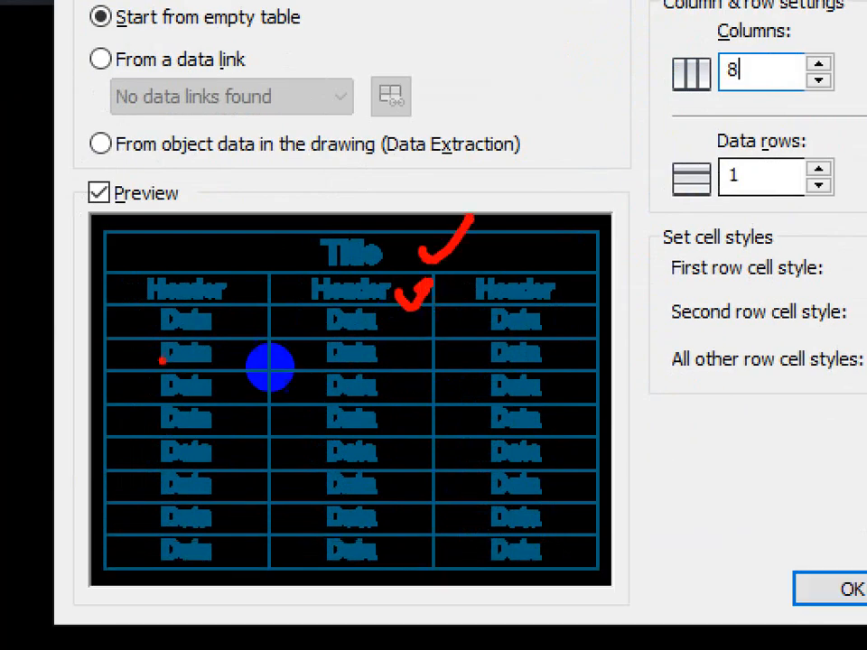
drag(155, 342, 472, 336)
drag(212, 348, 395, 348)
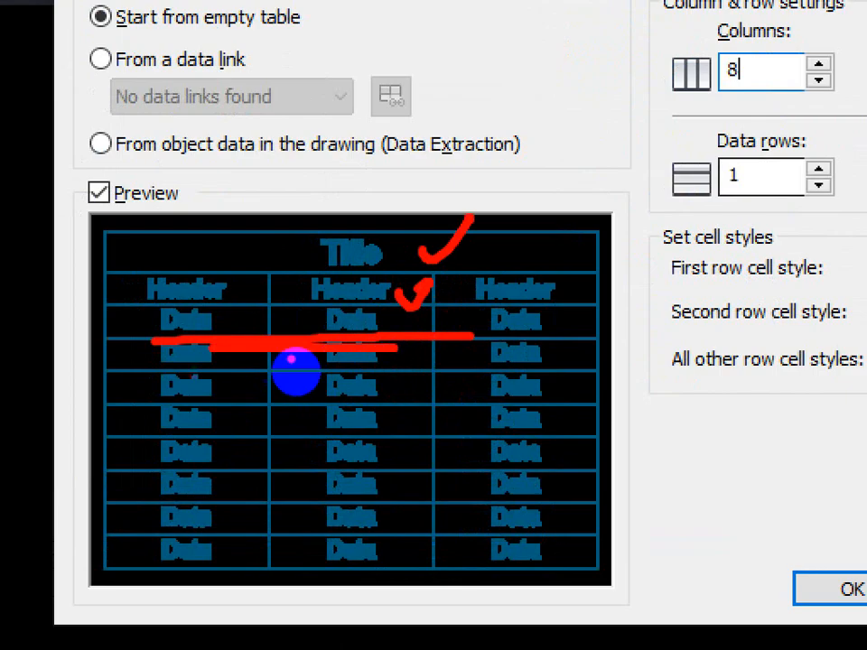
mouse_move(552, 240)
mouse_down()
mouse_move(561, 407)
mouse_move(596, 591)
mouse_up()
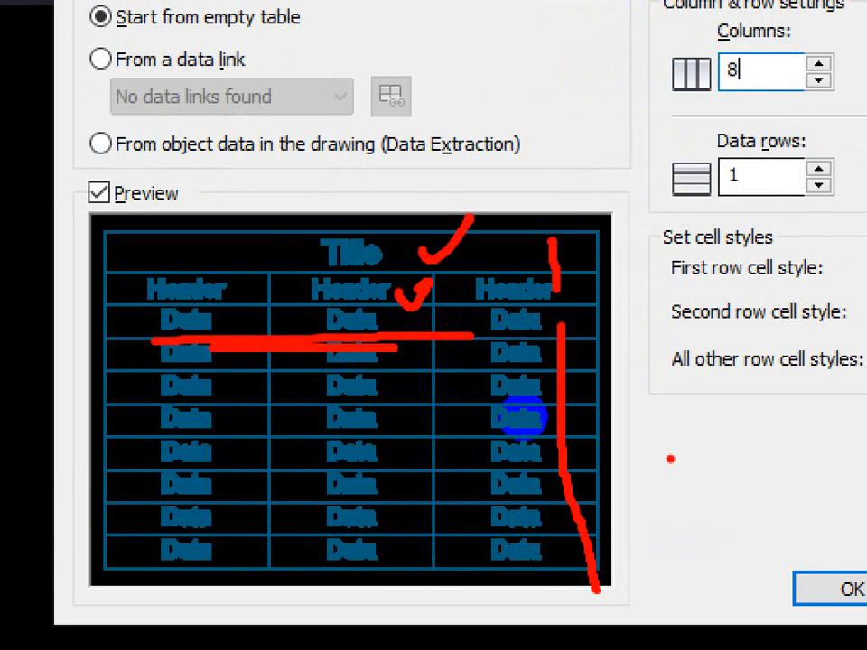
key(Escape)
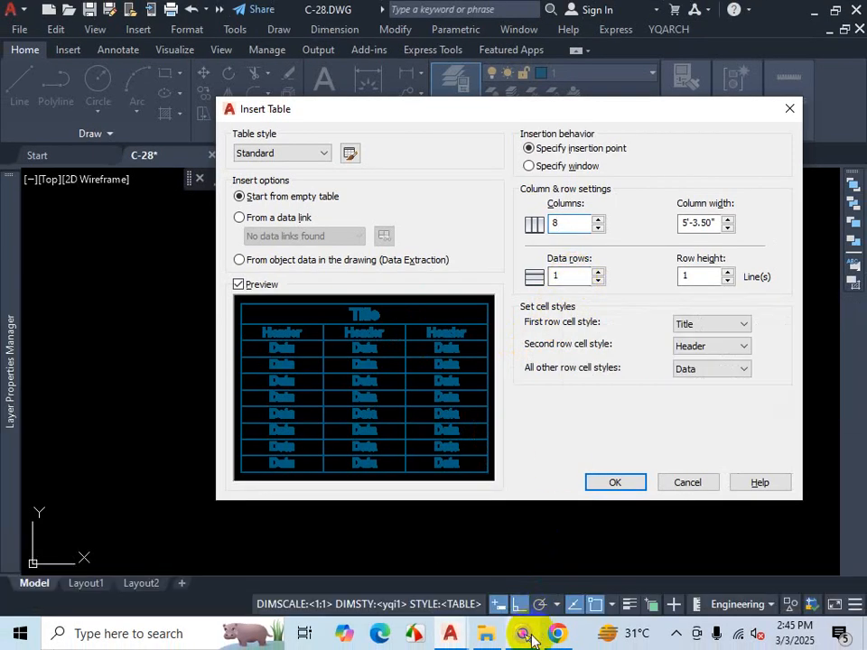
Step: Check the Door Schedule's rows in Chrome, and set the table's data rows to 13 back in AutoCAD
click(555, 634)
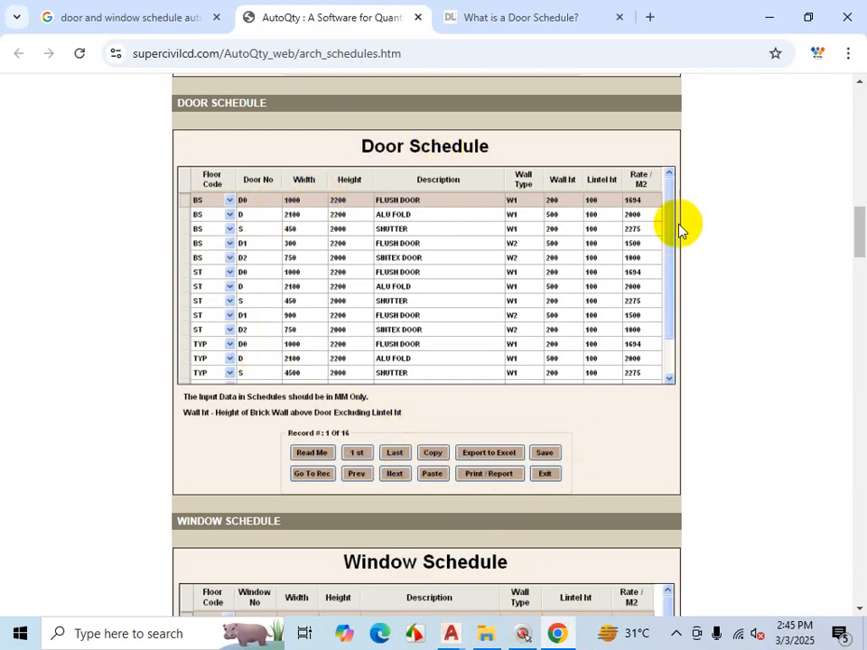
click(772, 18)
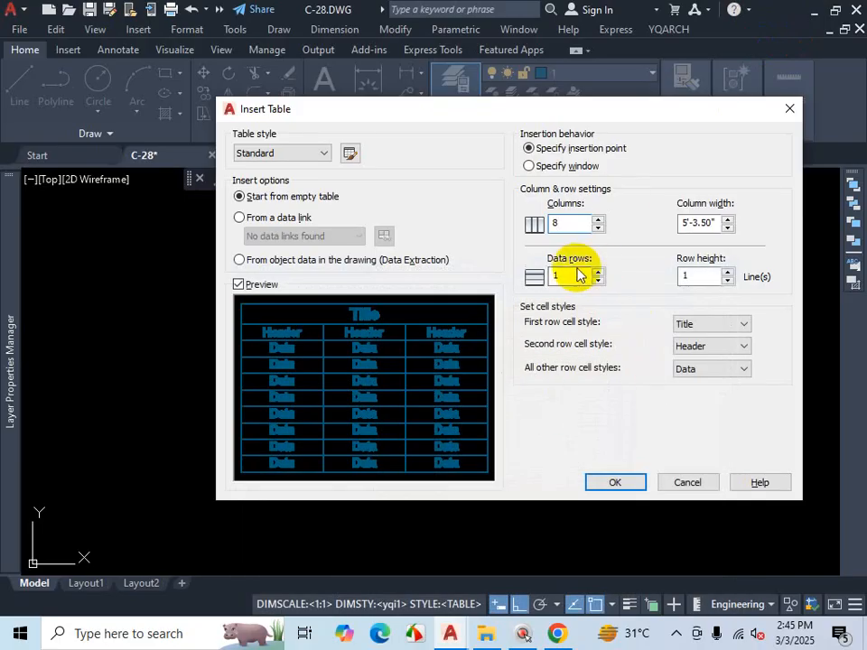
drag(563, 277, 527, 284)
text(1)
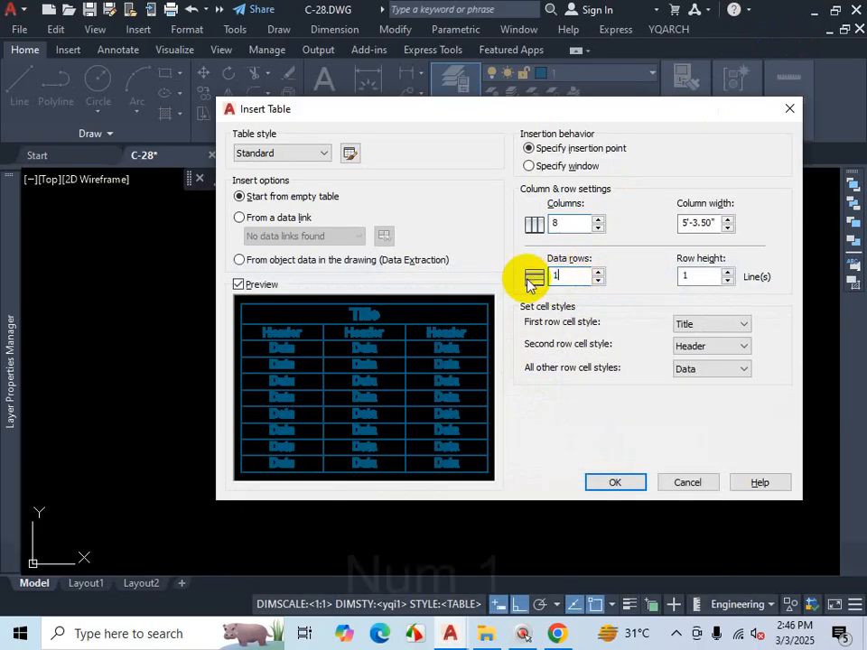
text(3)
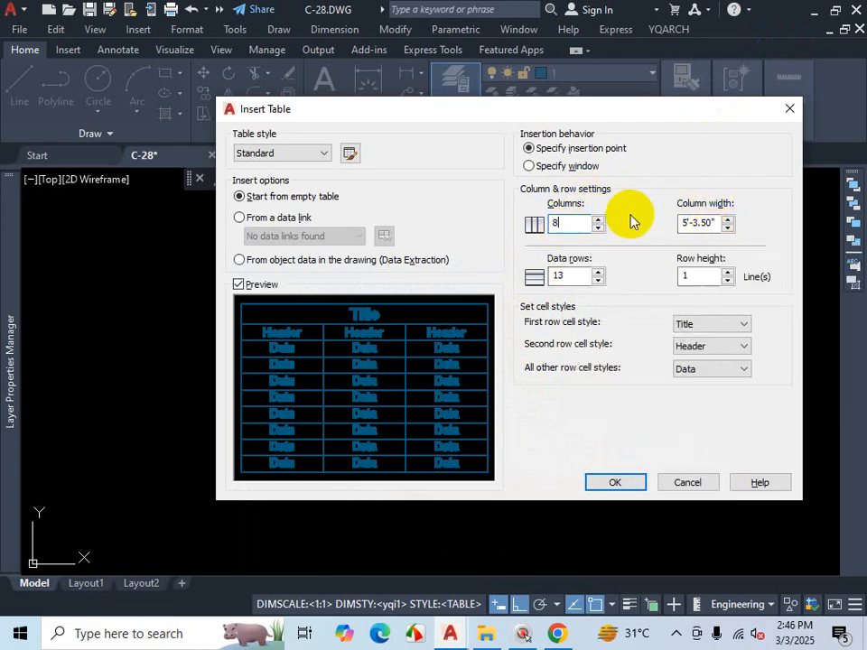
Step: Examine the width of the first column in the table preview
key(ctrl+1)
click(267, 387)
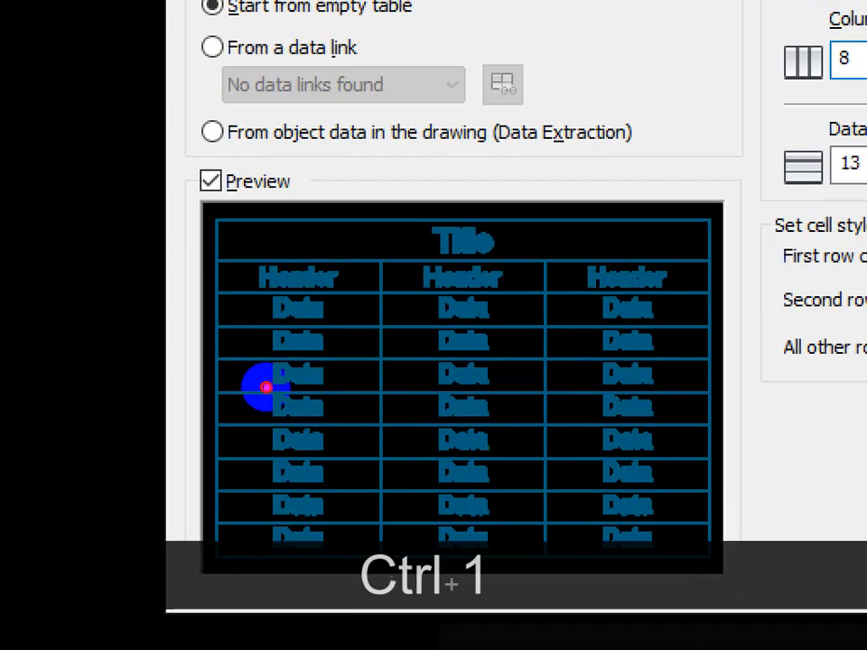
drag(230, 252, 233, 409)
drag(373, 242, 377, 427)
drag(231, 375, 332, 382)
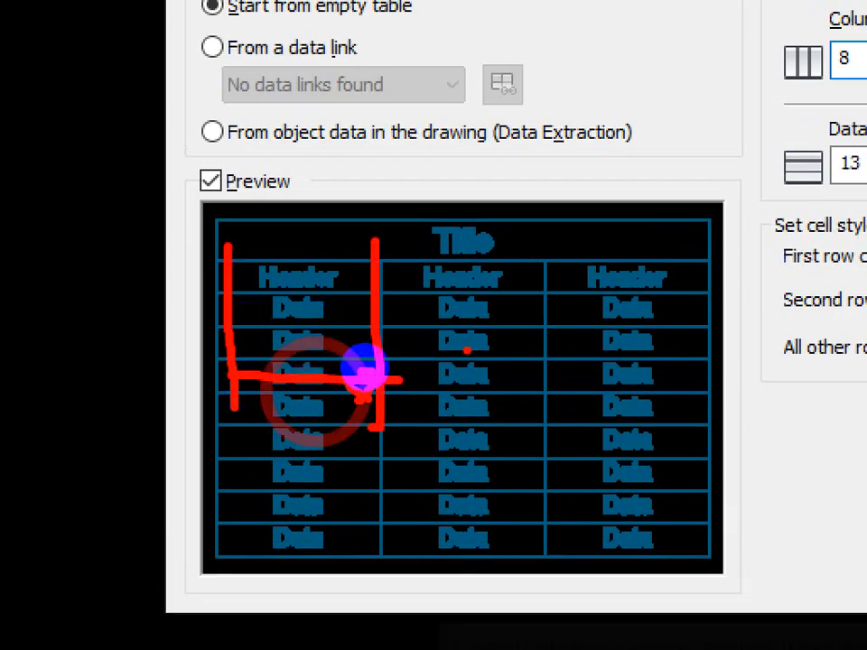
key(Escape)
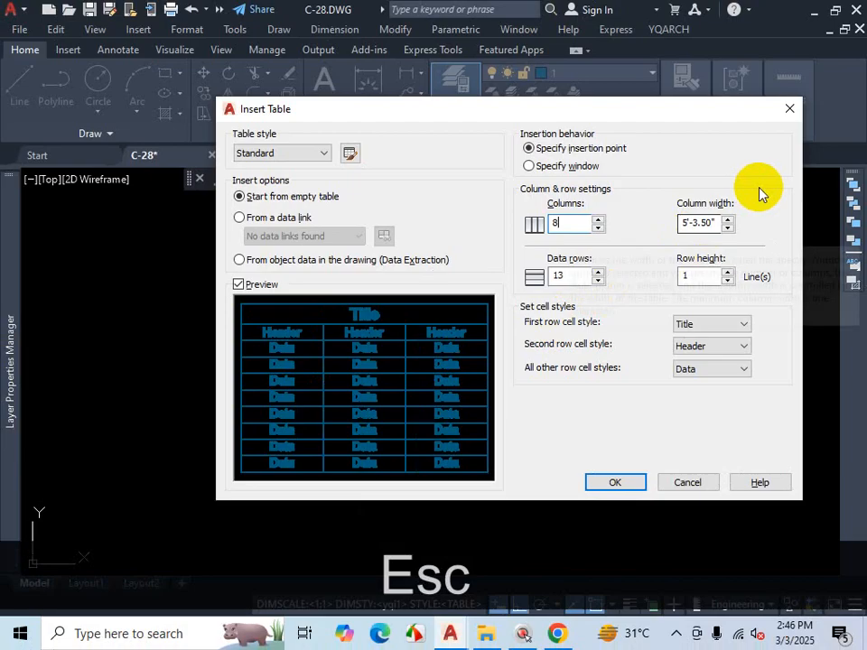
Step: Check the Door Schedule's columns in Chrome, and set the table's column width to 5' back in AutoCAD
click(558, 635)
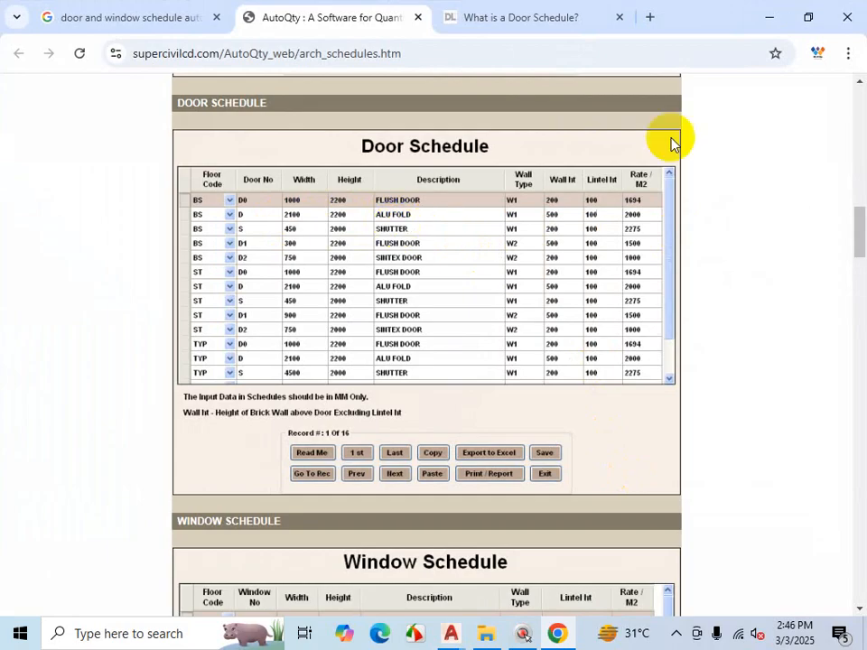
click(764, 28)
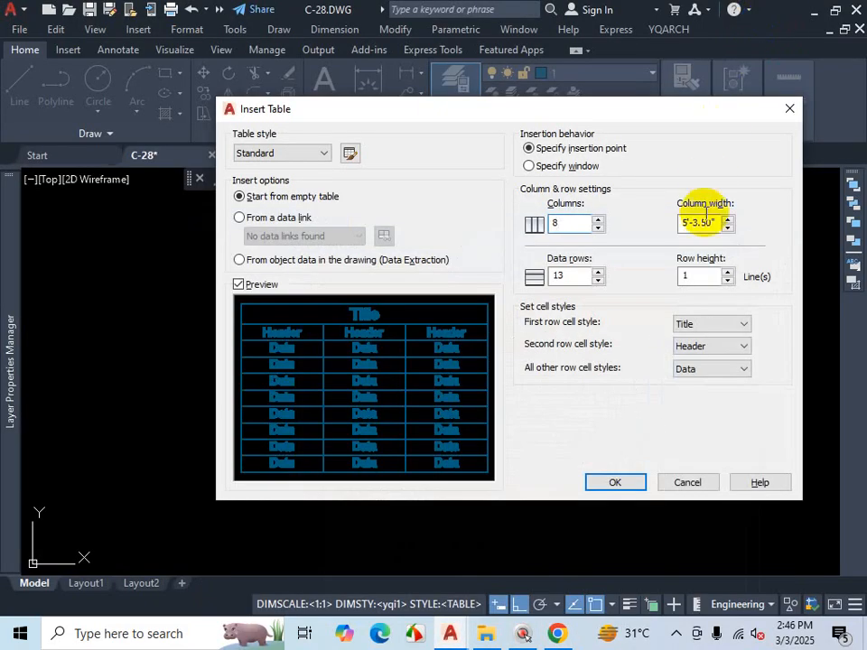
drag(713, 222, 691, 222)
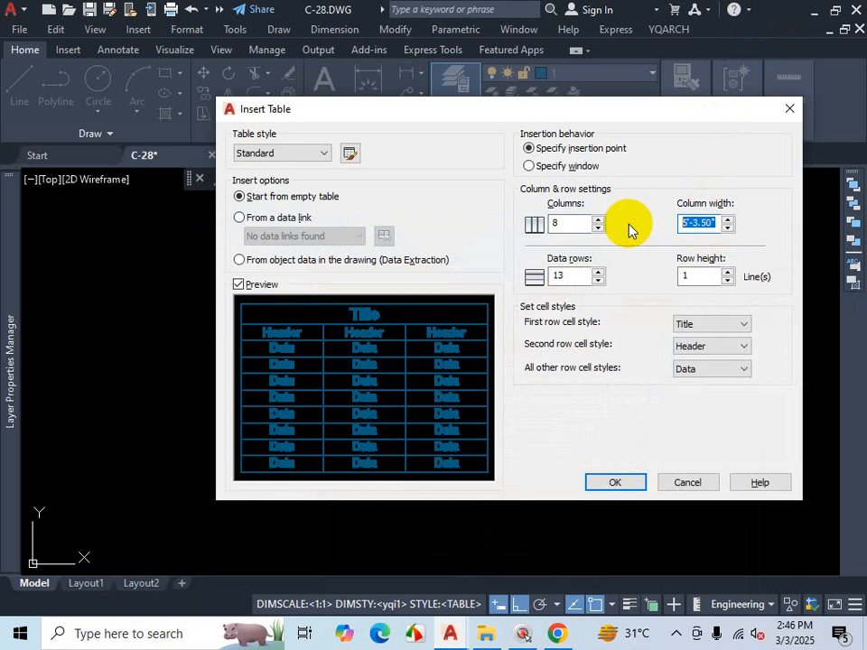
text(5')
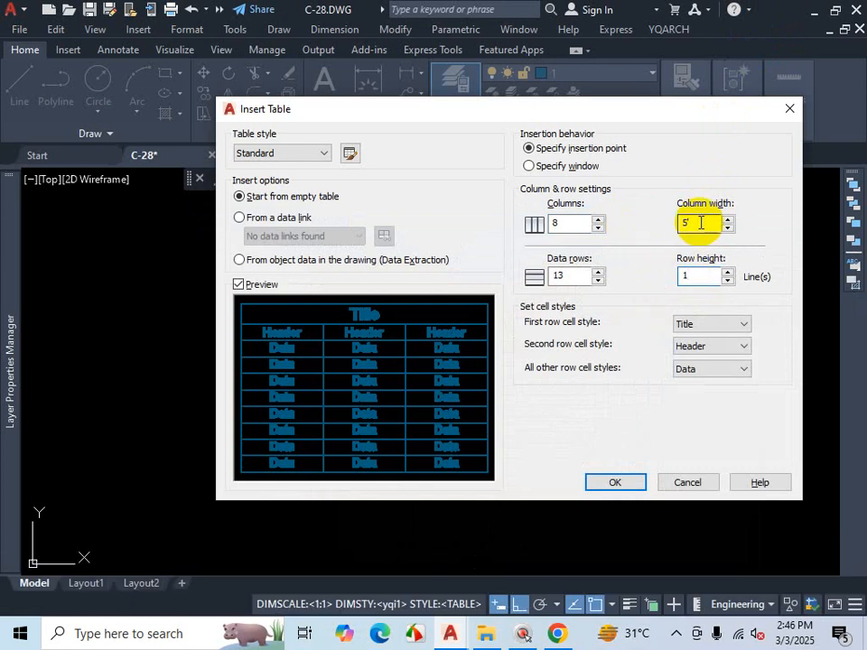
click(703, 274)
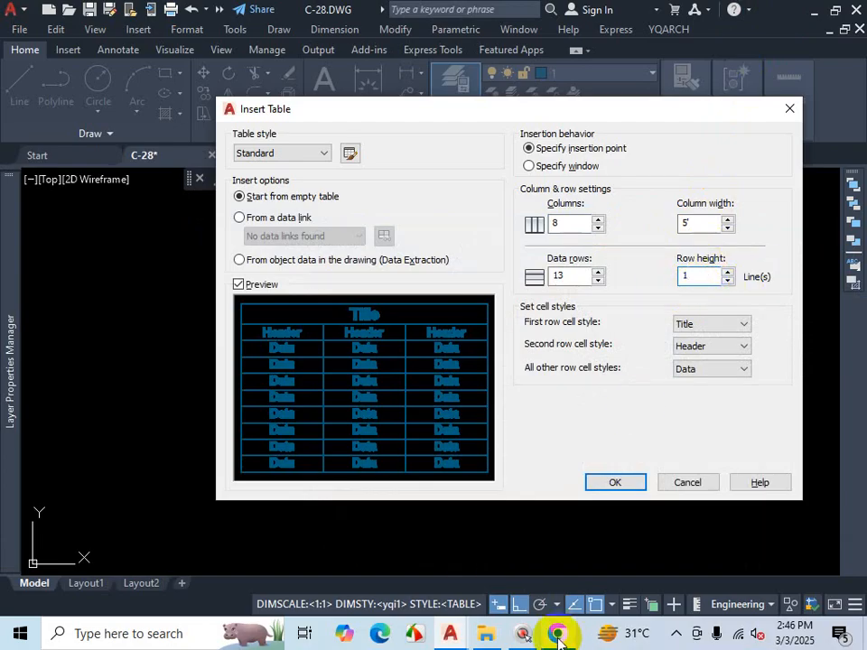
Step: Check the row height of the Door Schedule in Chrome, and return to the Insert Table settings in AutoCAD
mouse_move(575, 645)
click(506, 493)
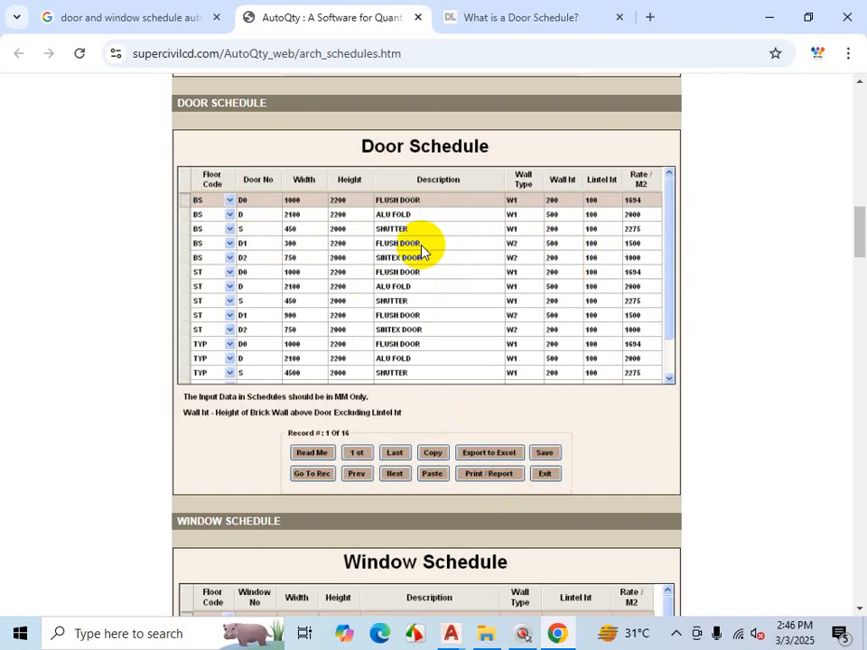
click(769, 18)
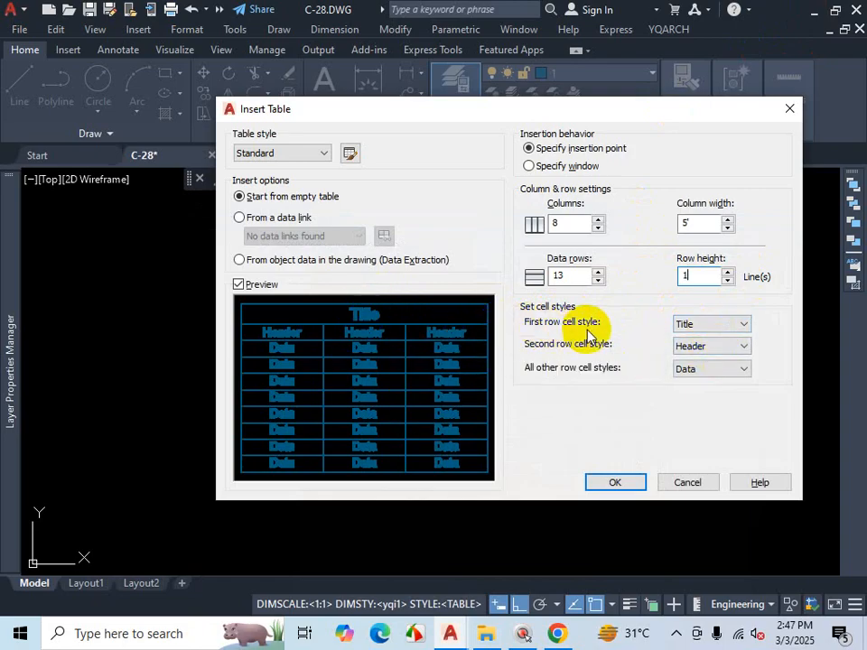
Step: Compare the first and second row cell styles with the table preview and with the Door Schedule in Chrome
key(ctrl)
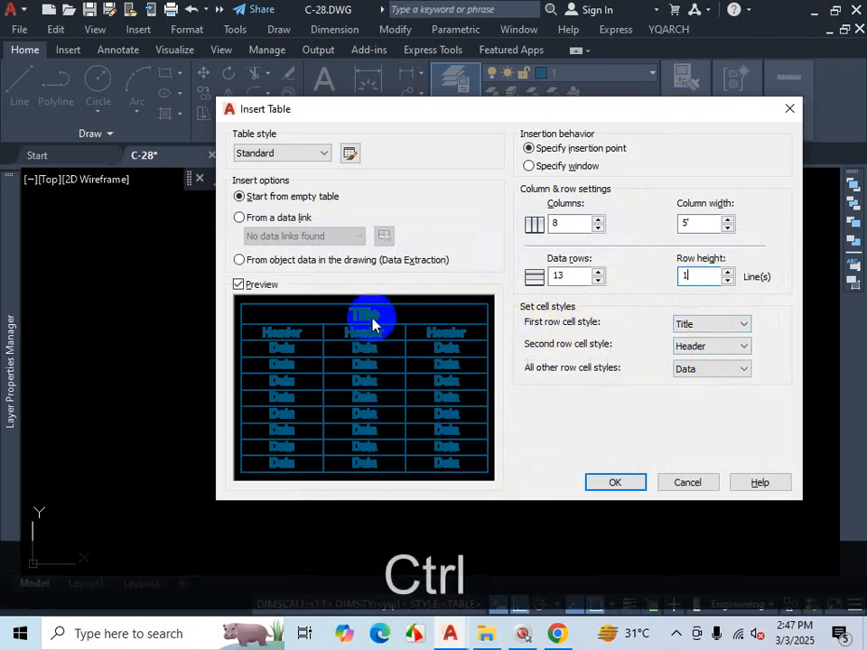
key(ctrl+1)
drag(279, 312, 408, 312)
key(ctrl+1)
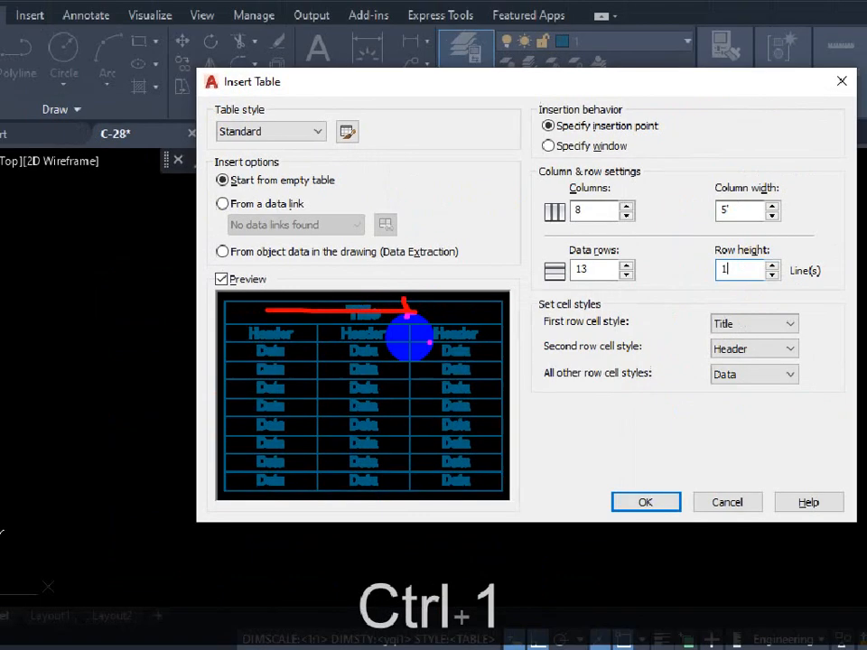
drag(741, 324, 820, 286)
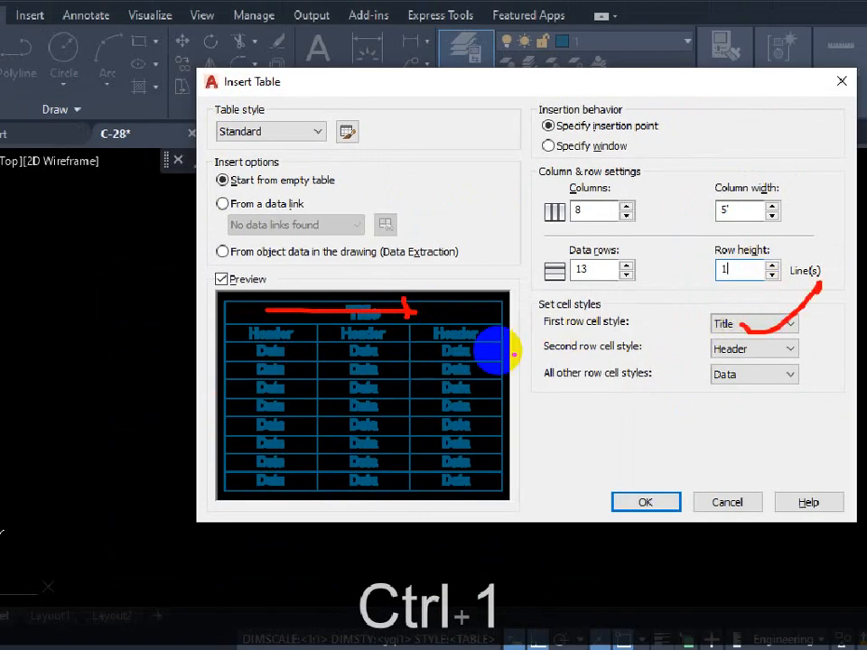
drag(535, 353, 624, 348)
drag(249, 331, 397, 333)
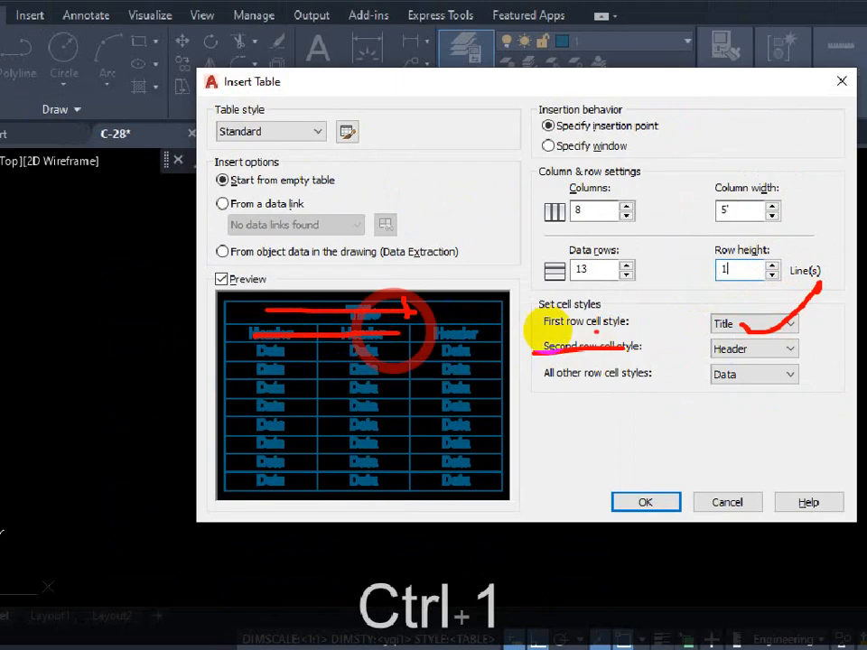
key(Escape)
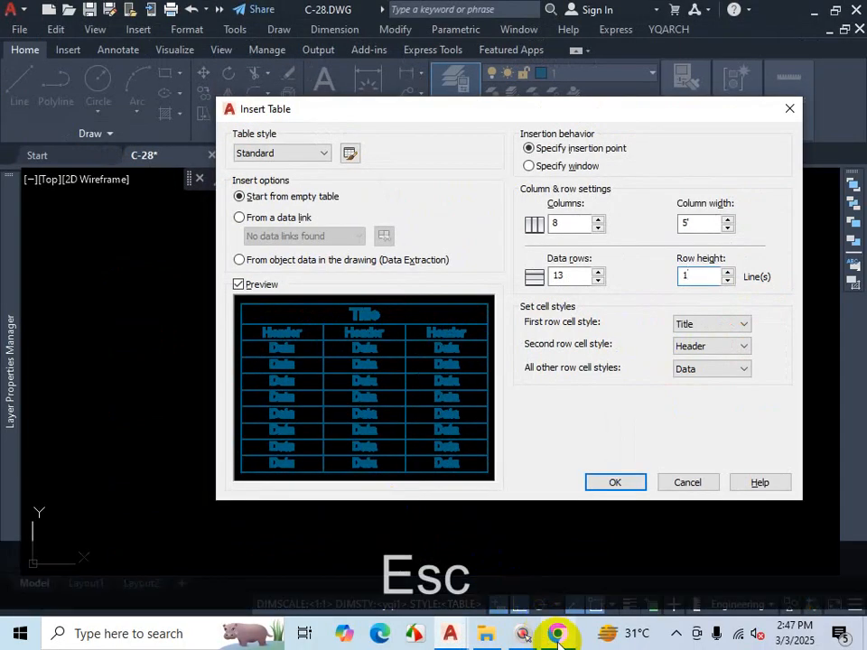
click(553, 633)
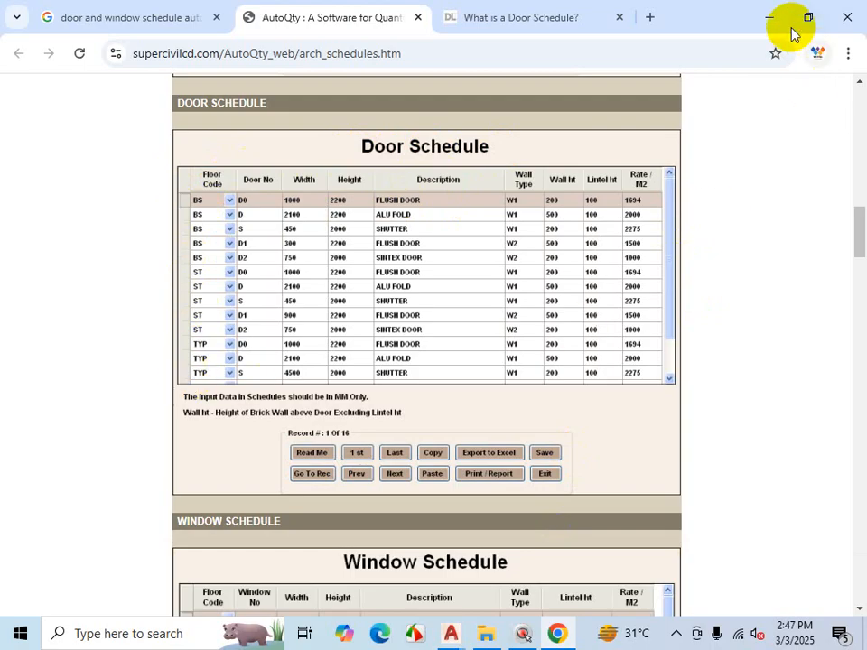
click(763, 25)
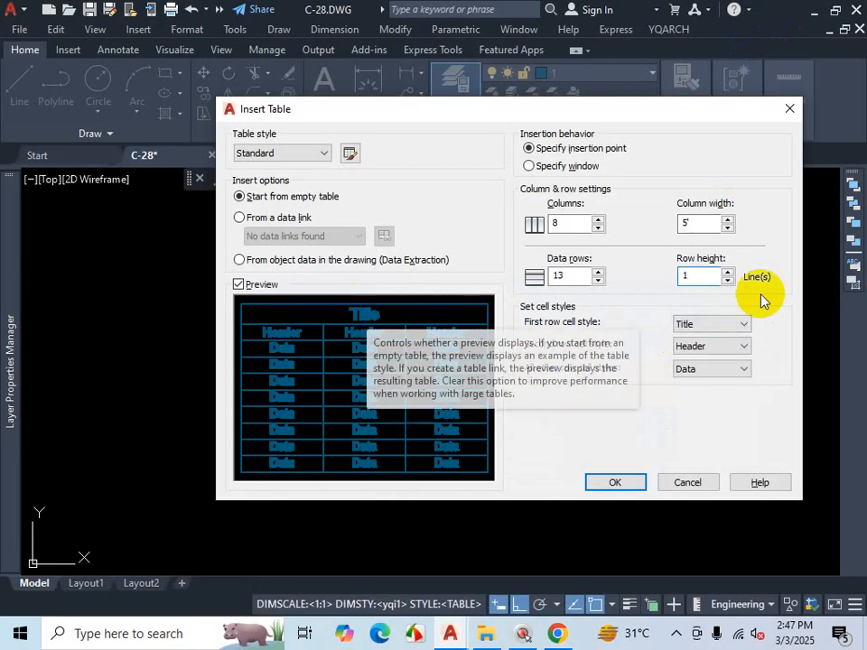
Step: Try the Data cell style on the table's first row, and both Title and Data on its second row
click(711, 325)
click(714, 340)
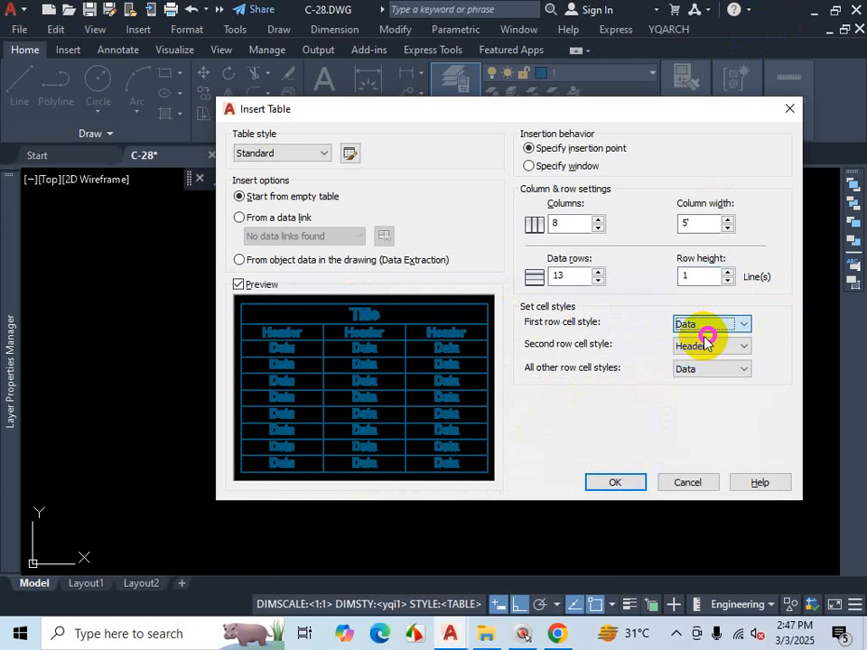
click(726, 347)
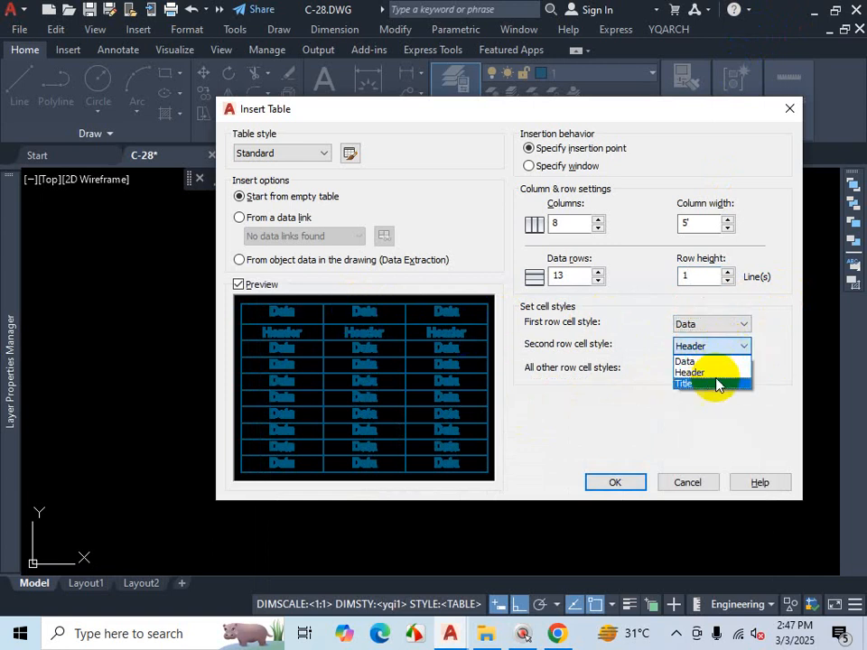
click(707, 385)
click(715, 348)
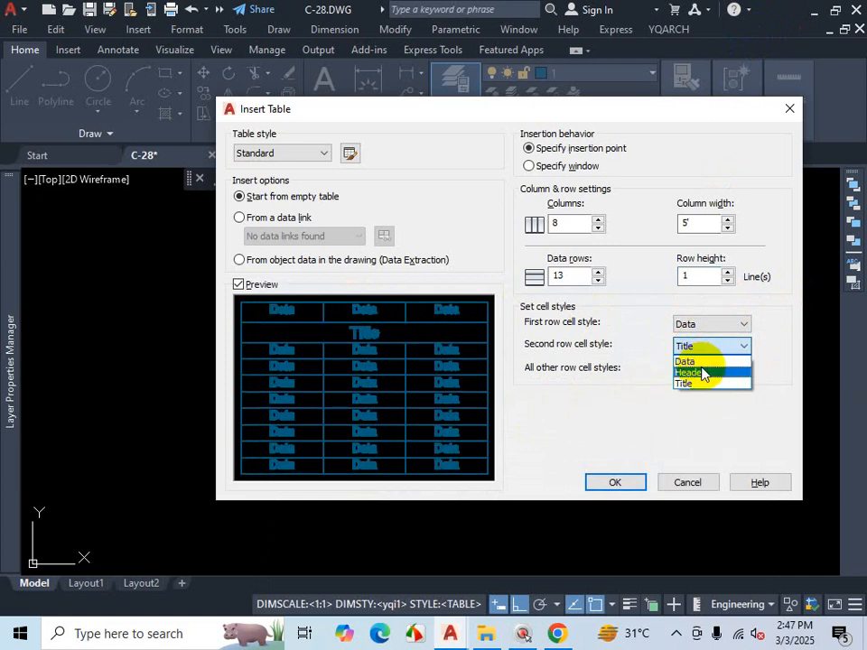
click(702, 362)
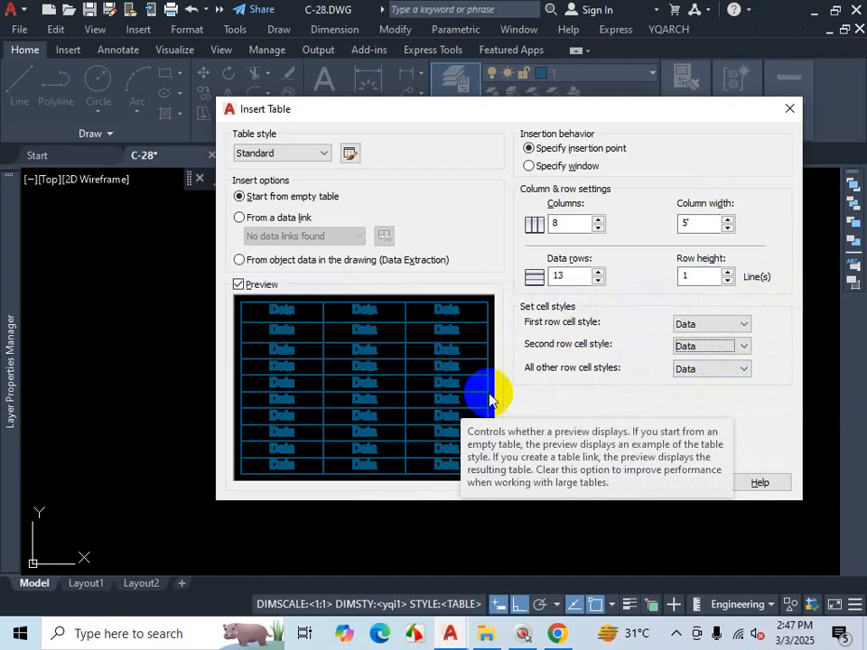
Step: Set the first row's cell style back to Title and the second row's cell style back to Header
click(715, 325)
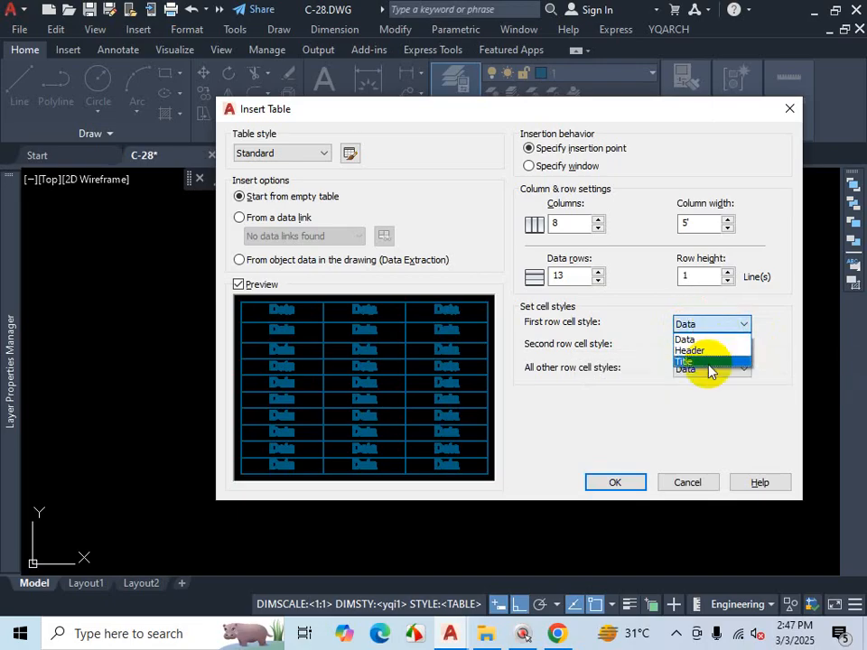
click(709, 362)
click(710, 348)
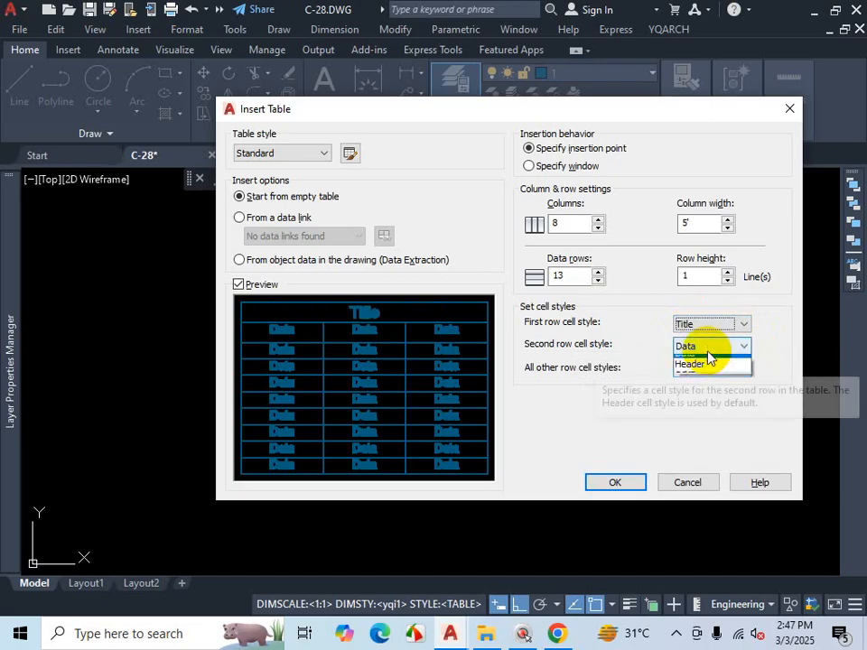
click(709, 372)
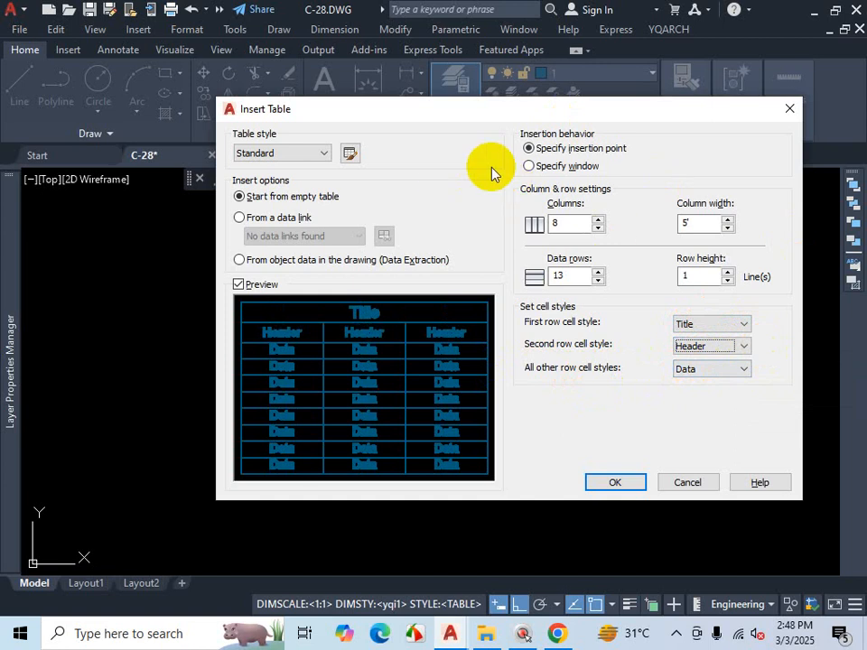
click(677, 633)
click(646, 606)
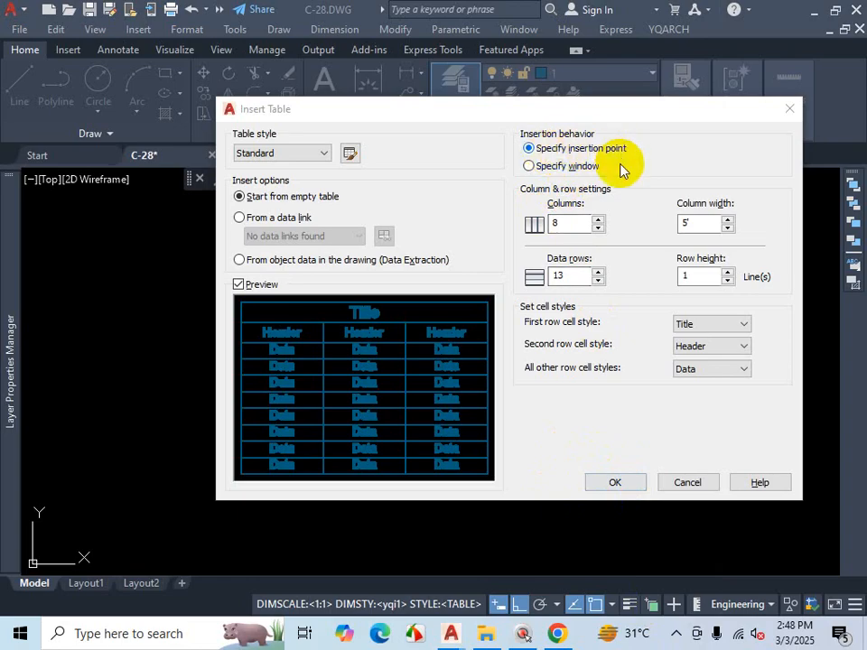
Step: Insert the table in the empty area to the right of the floor plan, leaving its title cell empty
click(615, 483)
scroll(465, 257, down, 3)
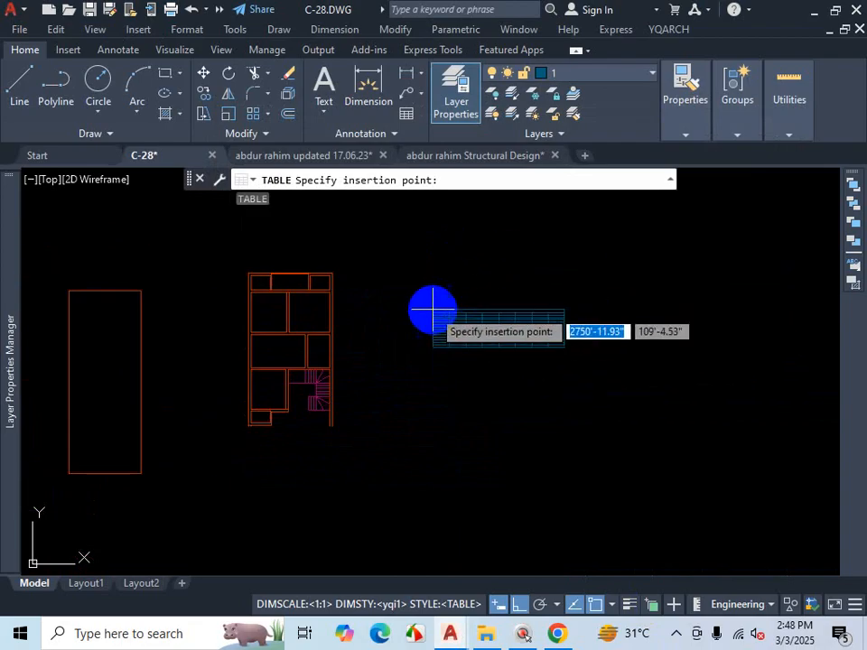
scroll(474, 305, up, 4)
scroll(390, 271, down, 2)
scroll(406, 277, down, 5)
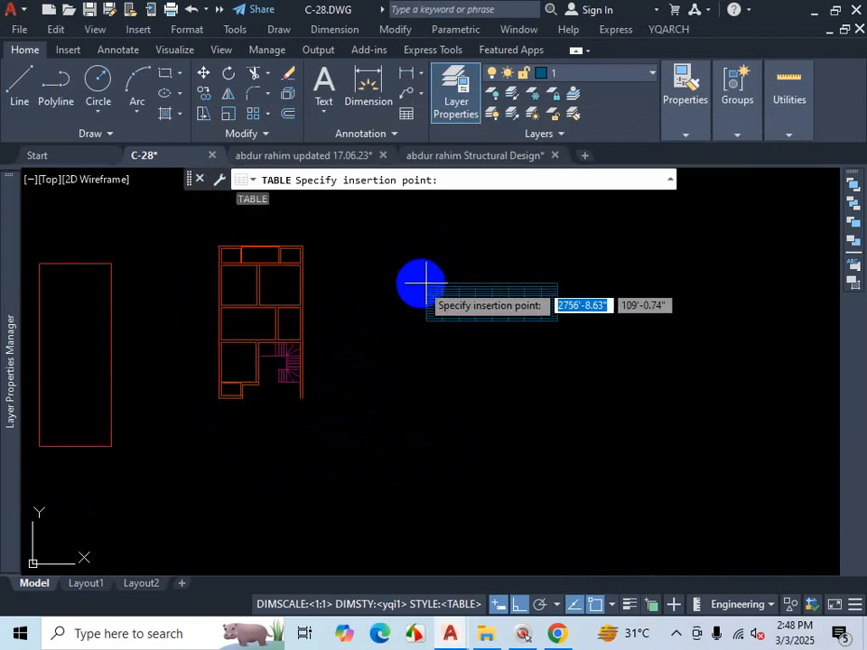
scroll(407, 289, up, 4)
scroll(405, 280, up, 4)
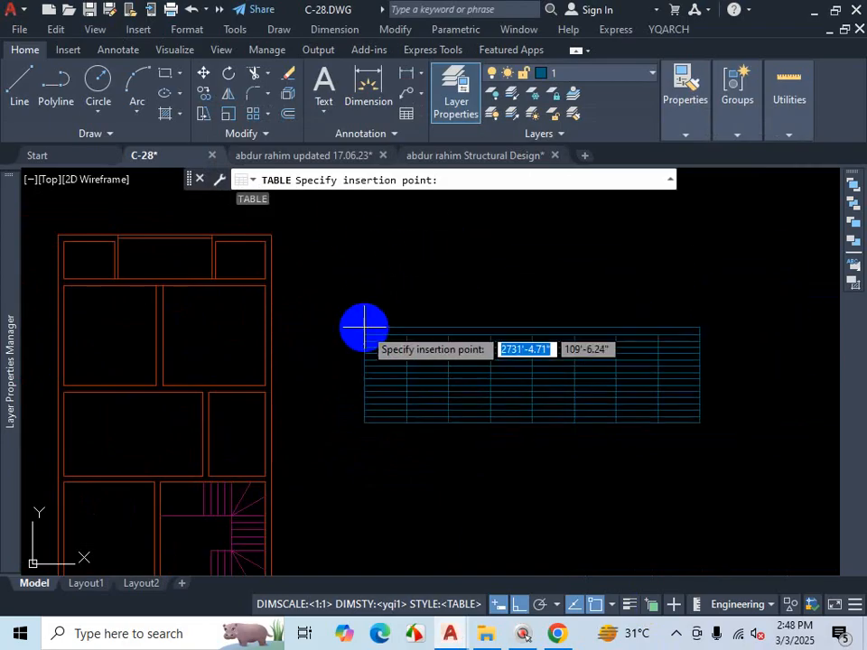
click(368, 278)
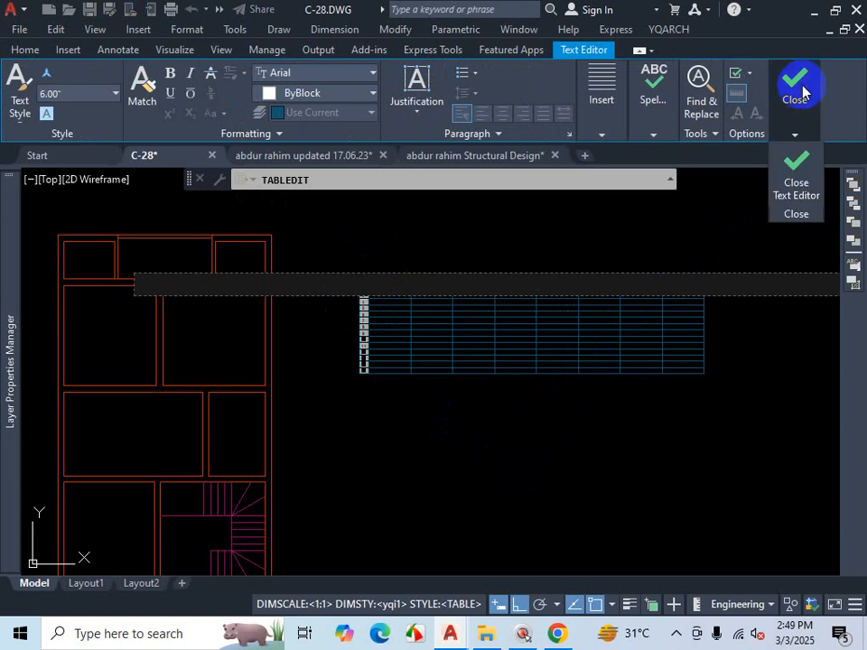
click(796, 190)
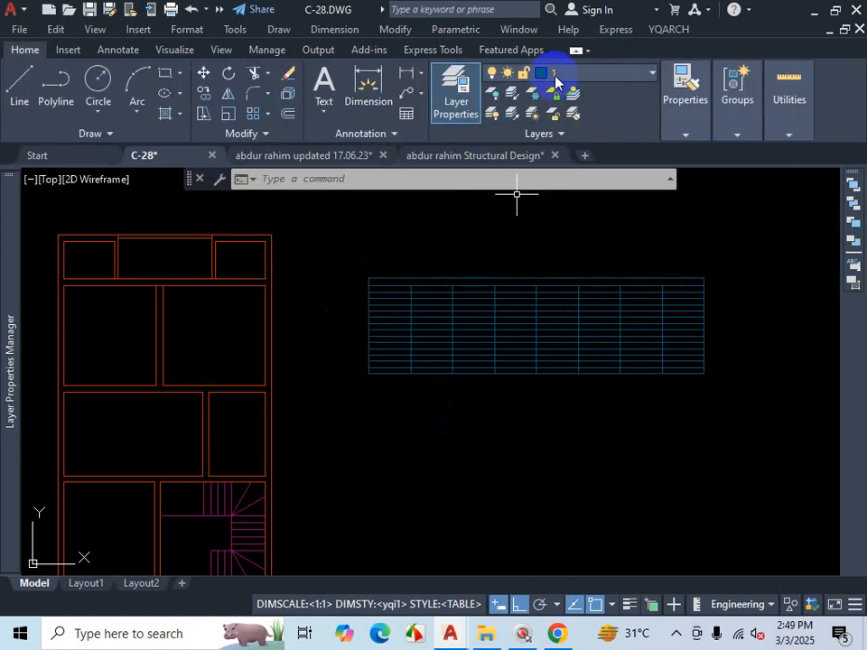
click(578, 76)
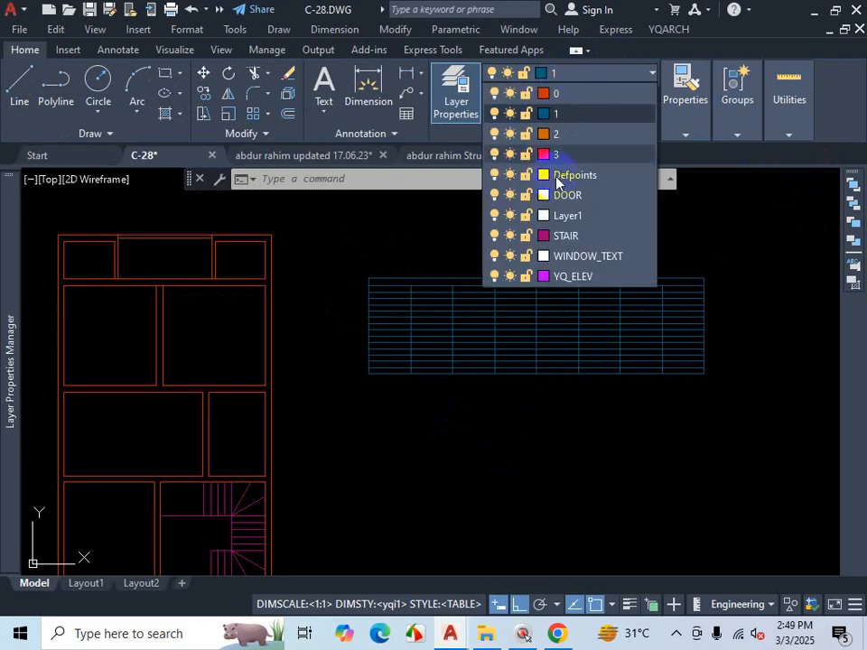
click(707, 347)
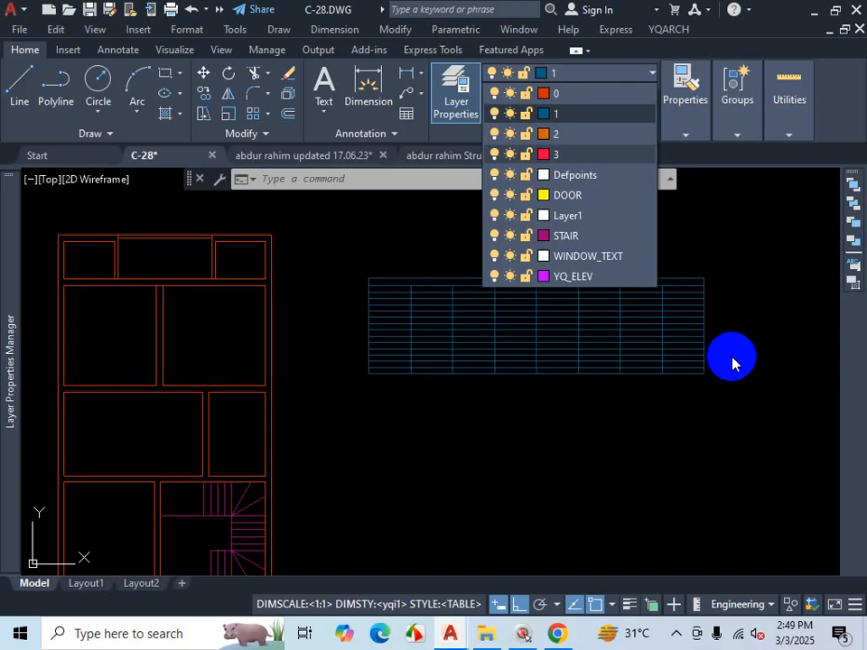
click(735, 350)
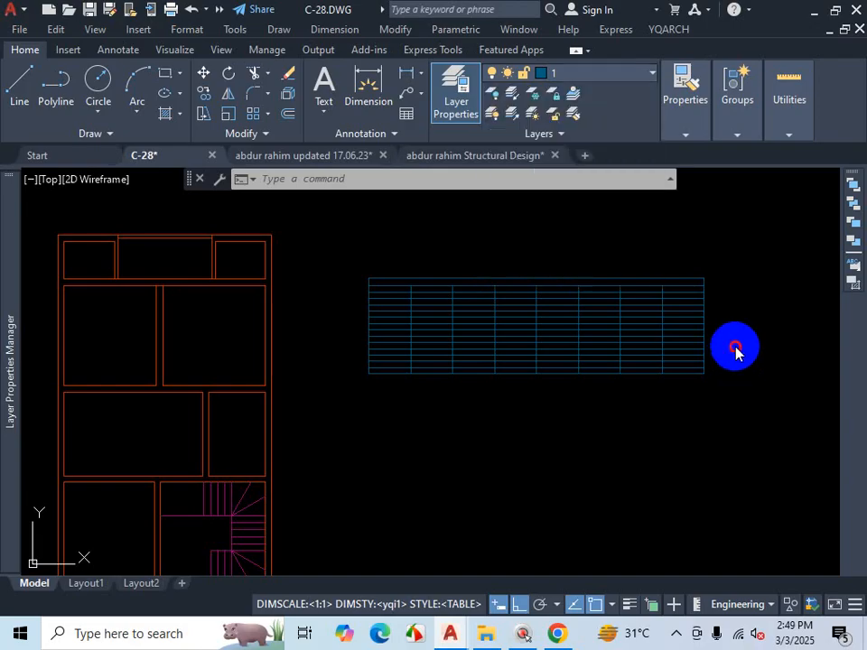
click(731, 249)
click(526, 441)
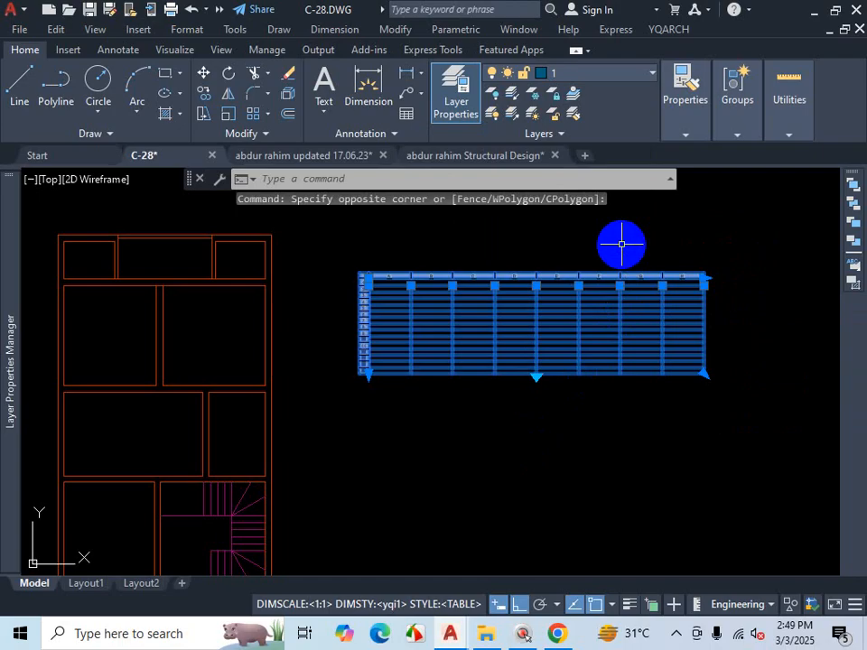
key(Escape)
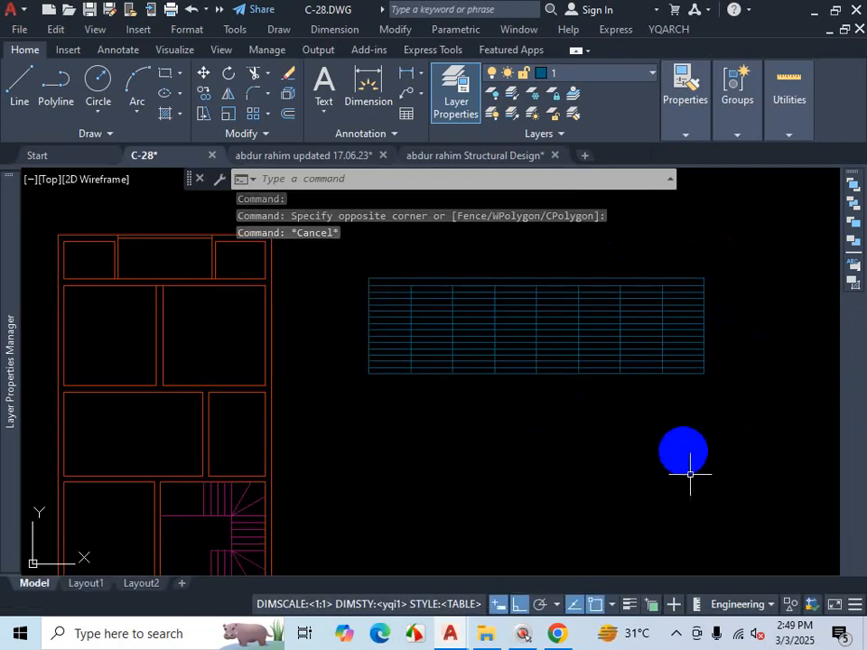
click(675, 633)
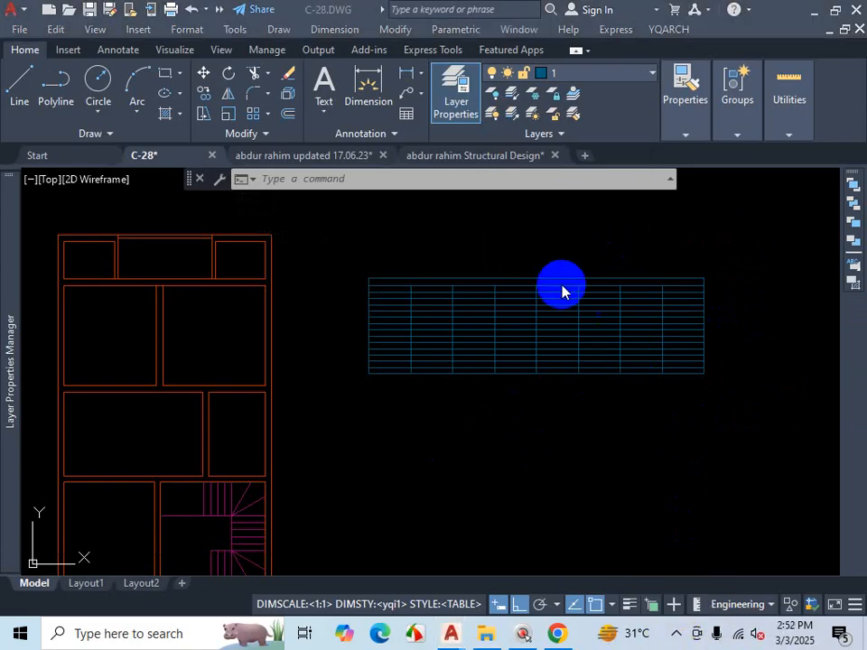
Step: Set the linetype of layer 1, which holds the table, to CENTER2
scroll(560, 285, up, 4)
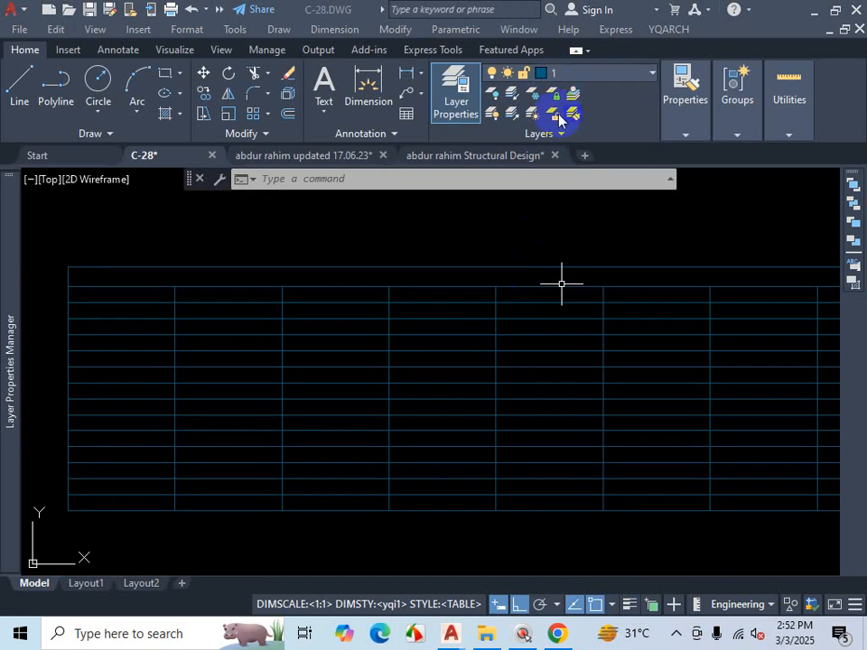
mouse_move(13, 309)
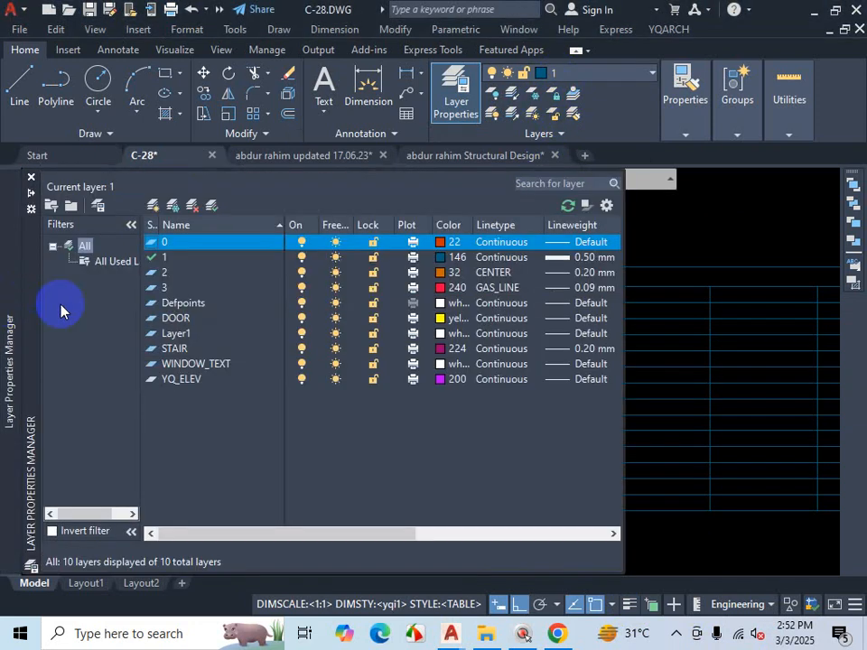
click(508, 258)
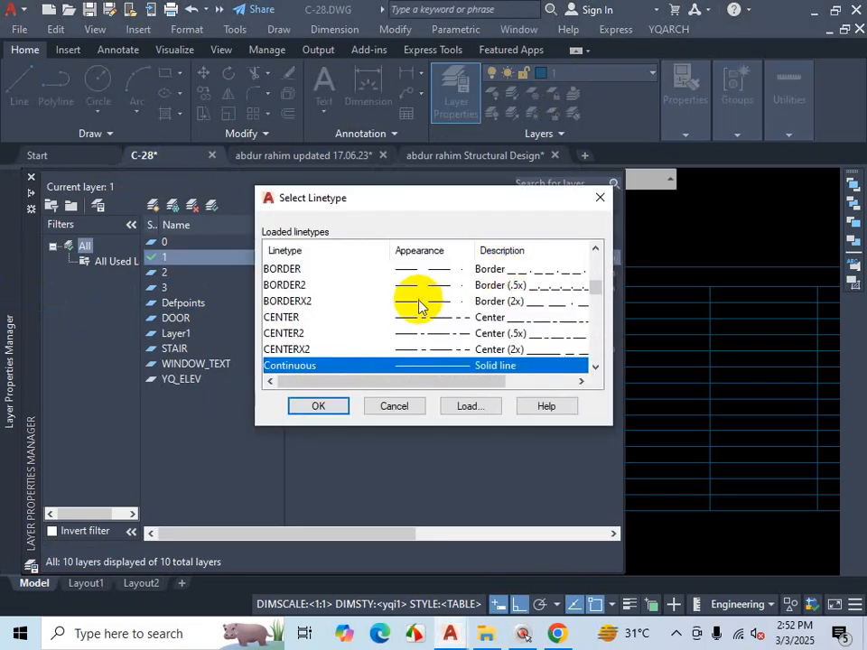
click(418, 304)
click(423, 335)
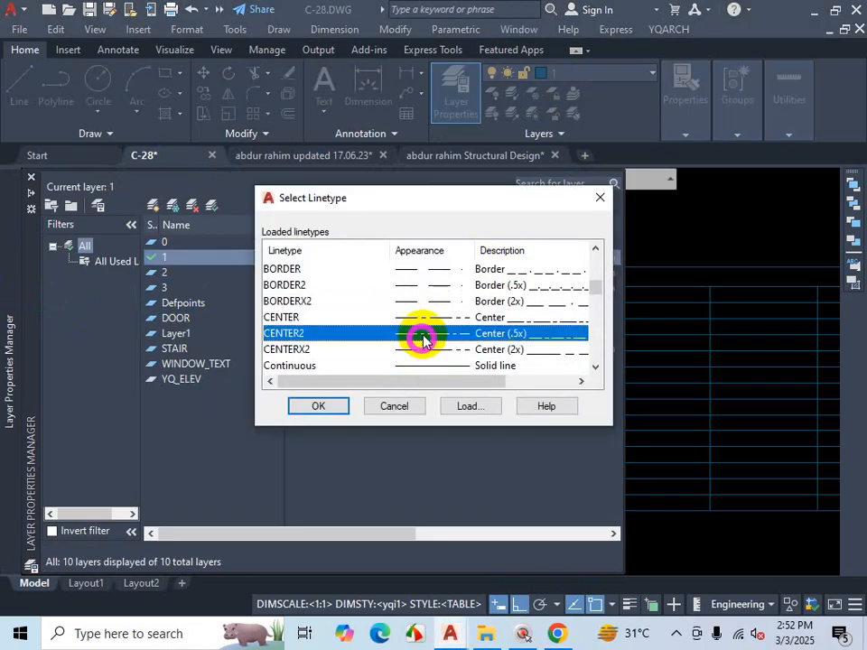
click(336, 402)
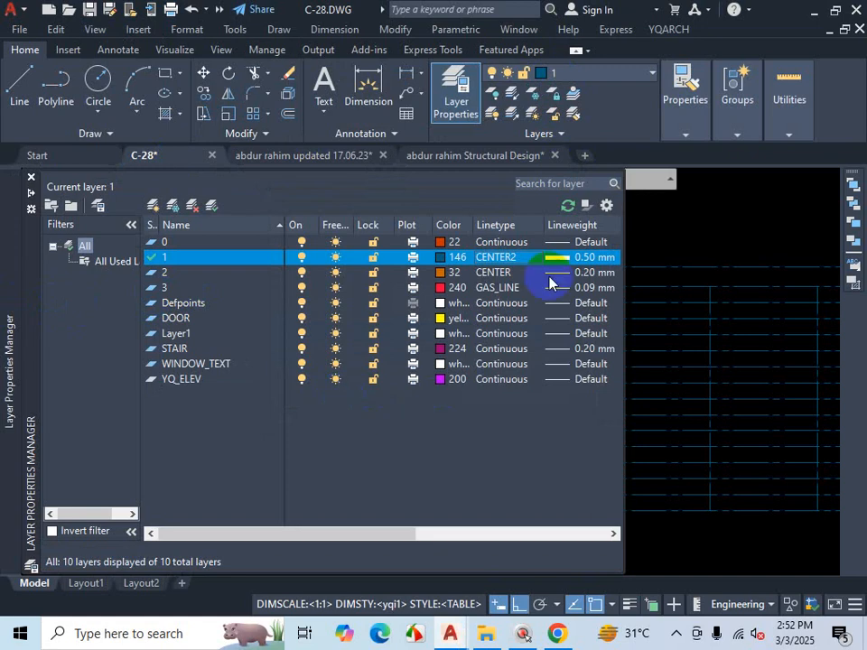
scroll(724, 328, up, 2)
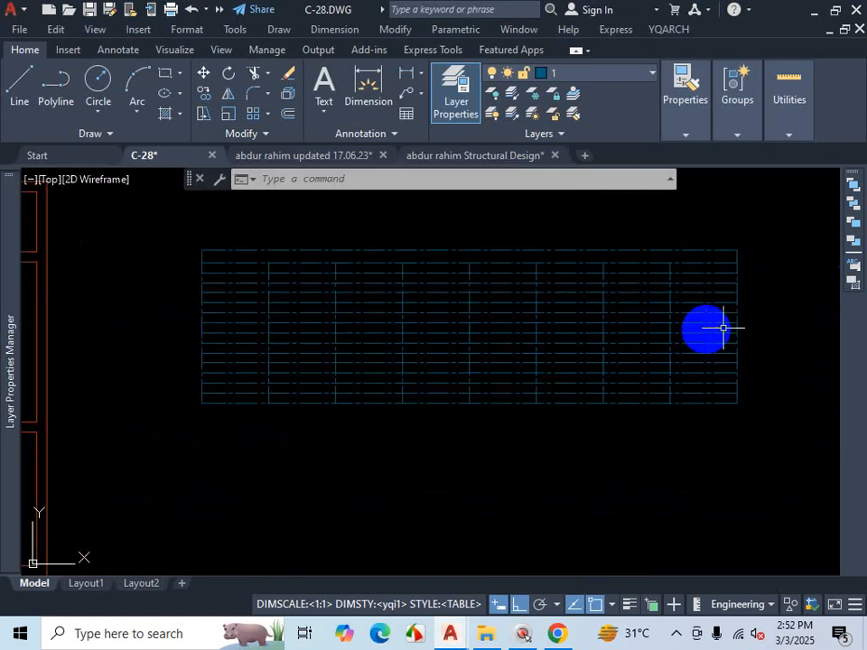
scroll(805, 336, up, 2)
scroll(807, 336, down, 2)
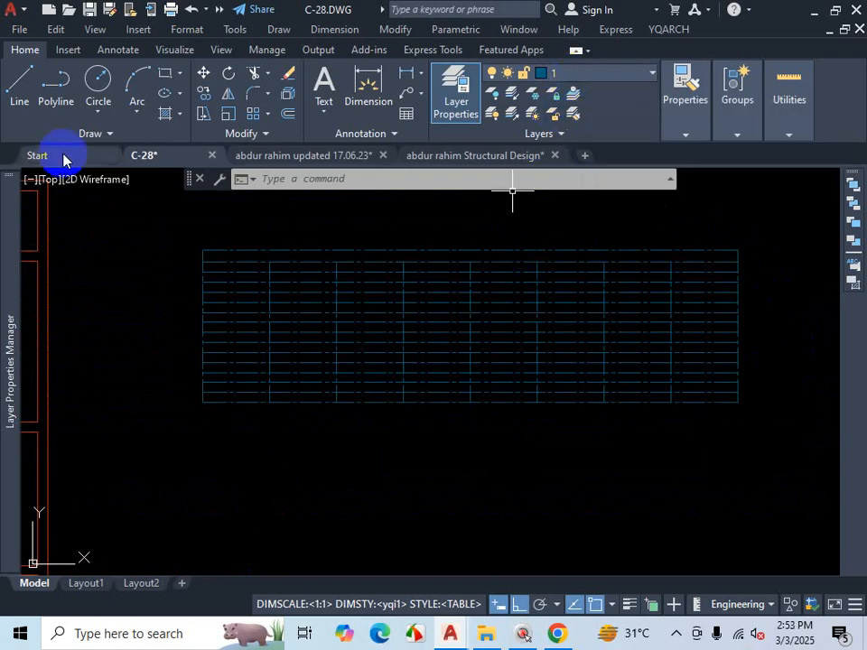
mouse_move(5, 267)
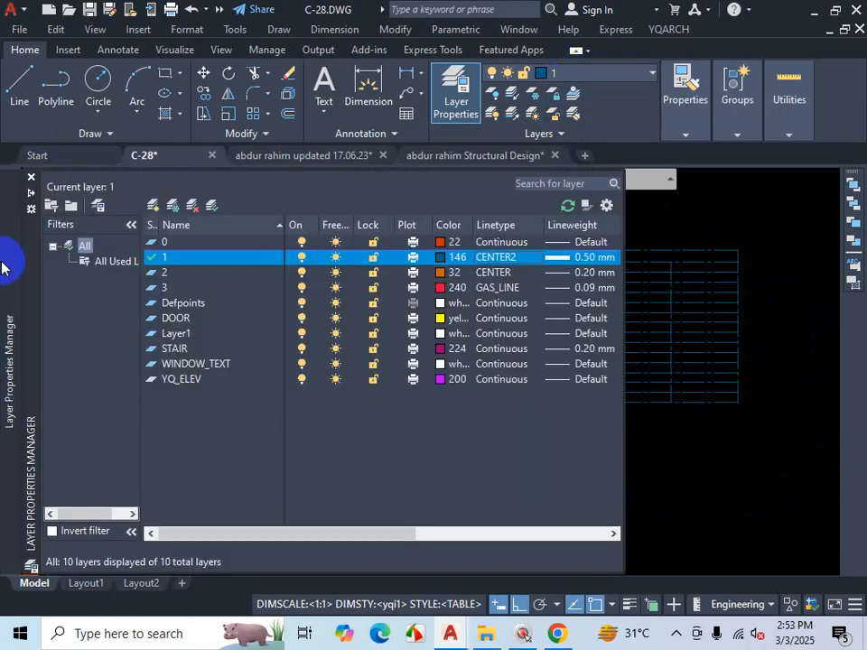
click(511, 260)
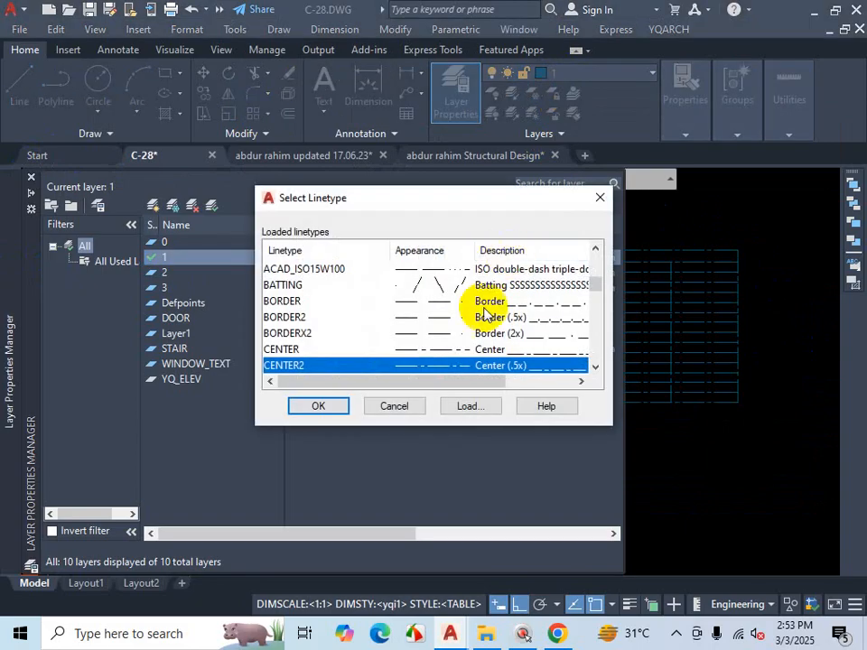
click(599, 197)
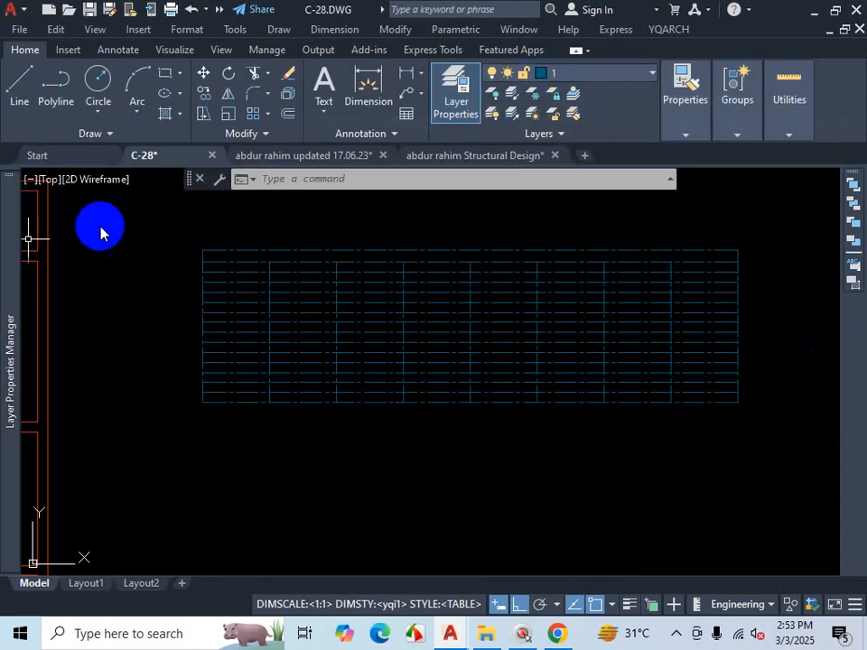
Step: Create a new layer named TABLE and set its colour to index 242
mouse_move(6, 289)
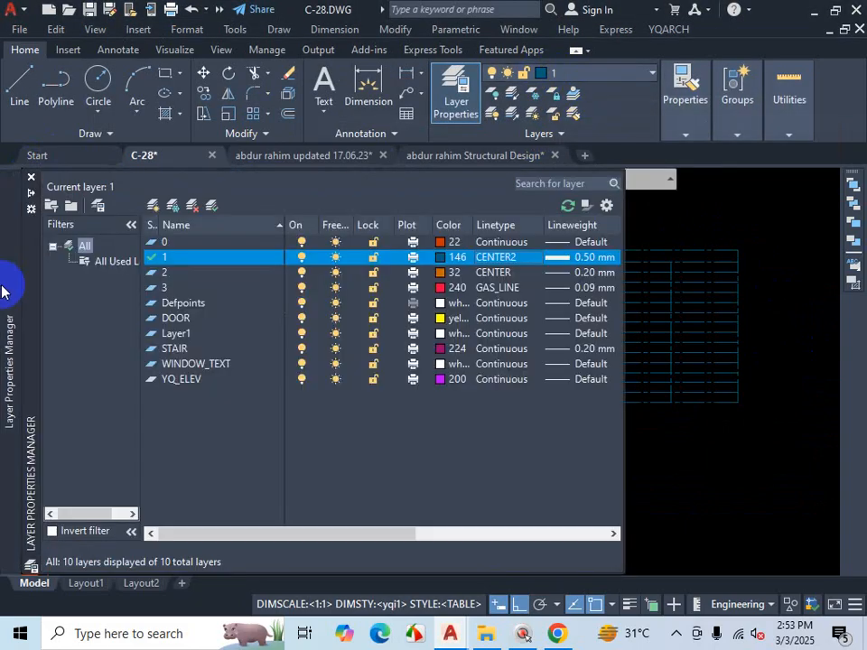
click(154, 206)
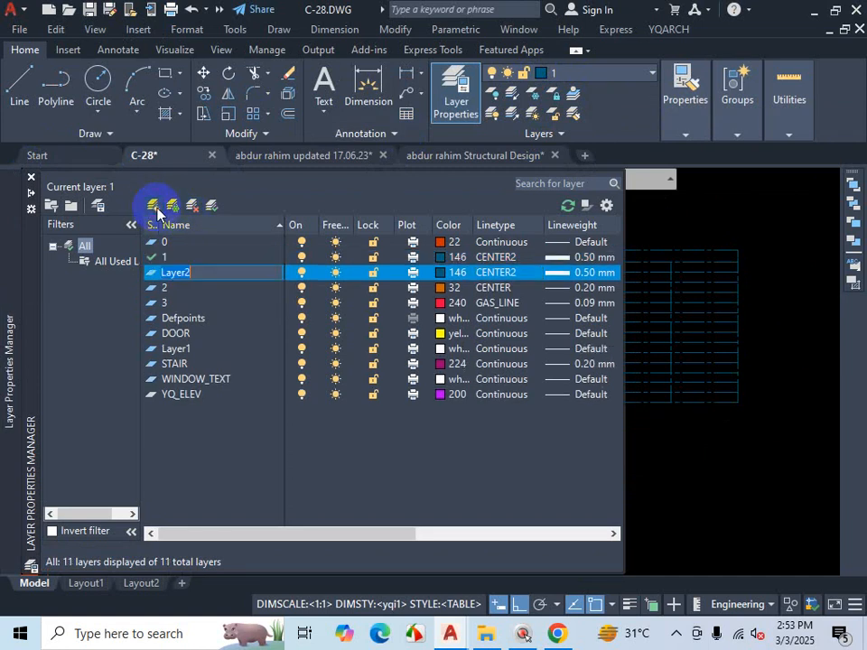
text(TABLE)
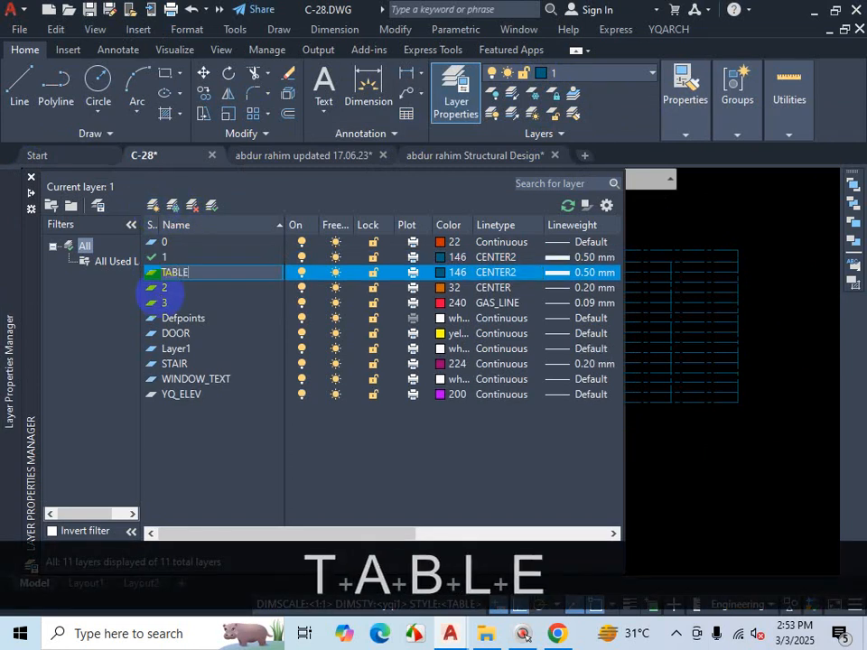
click(226, 427)
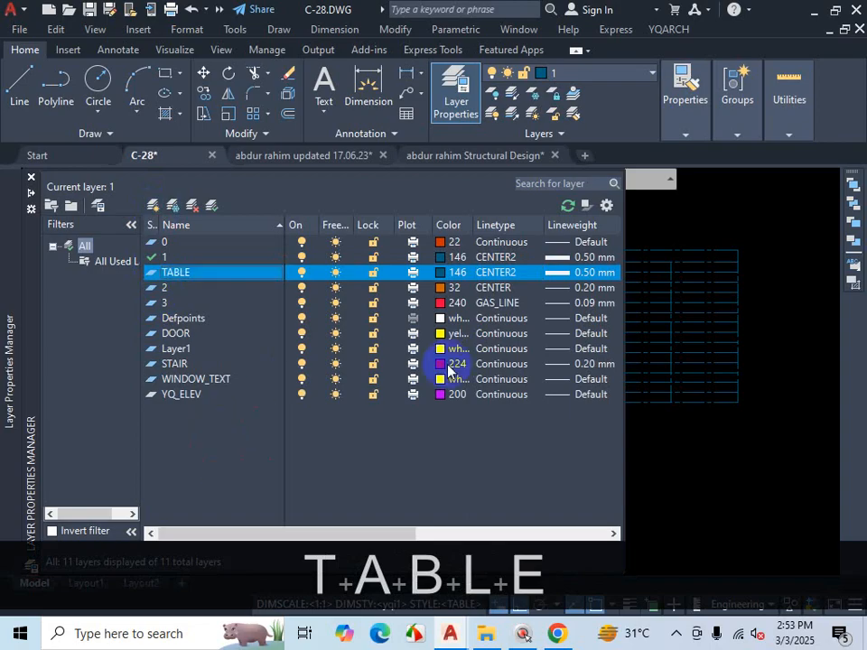
click(446, 282)
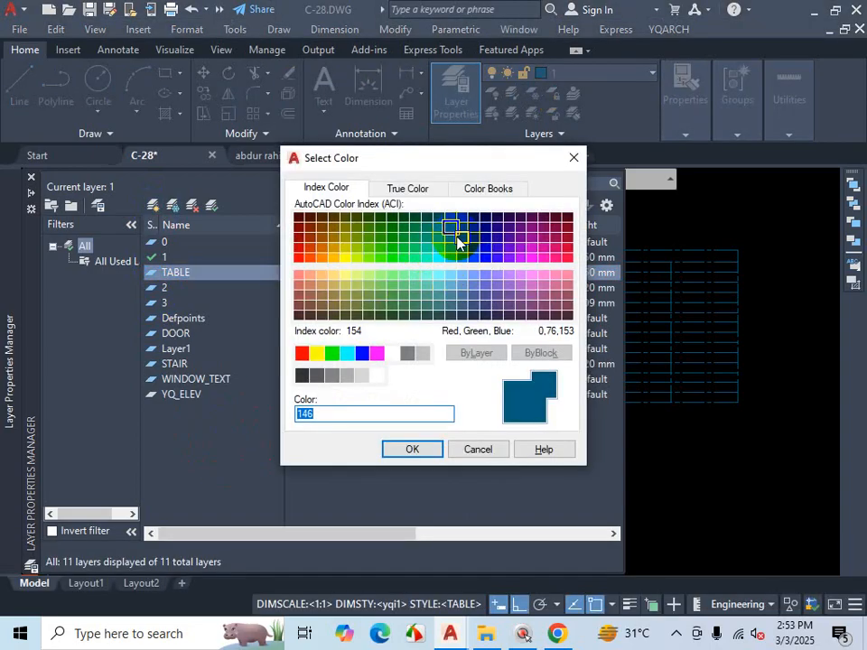
click(566, 248)
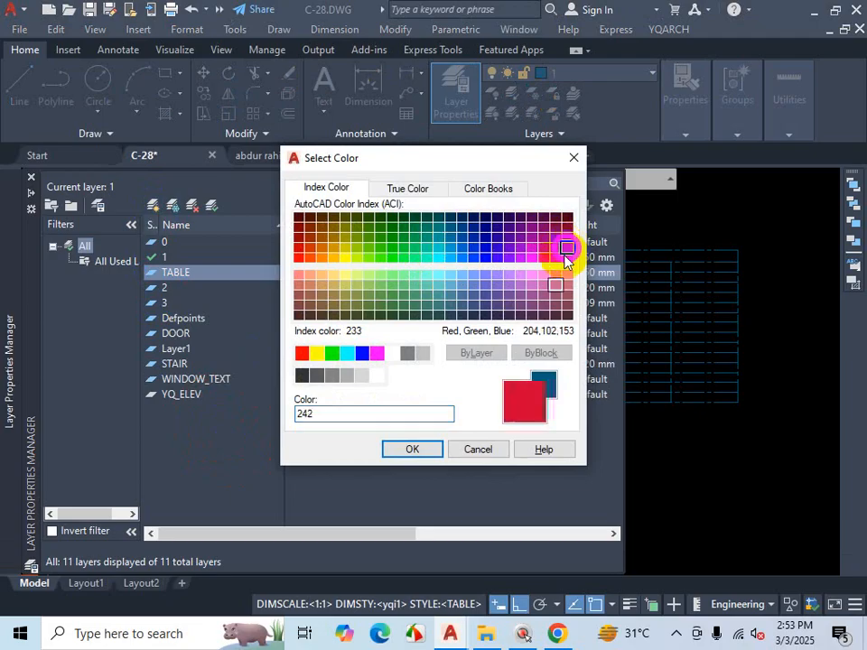
click(418, 447)
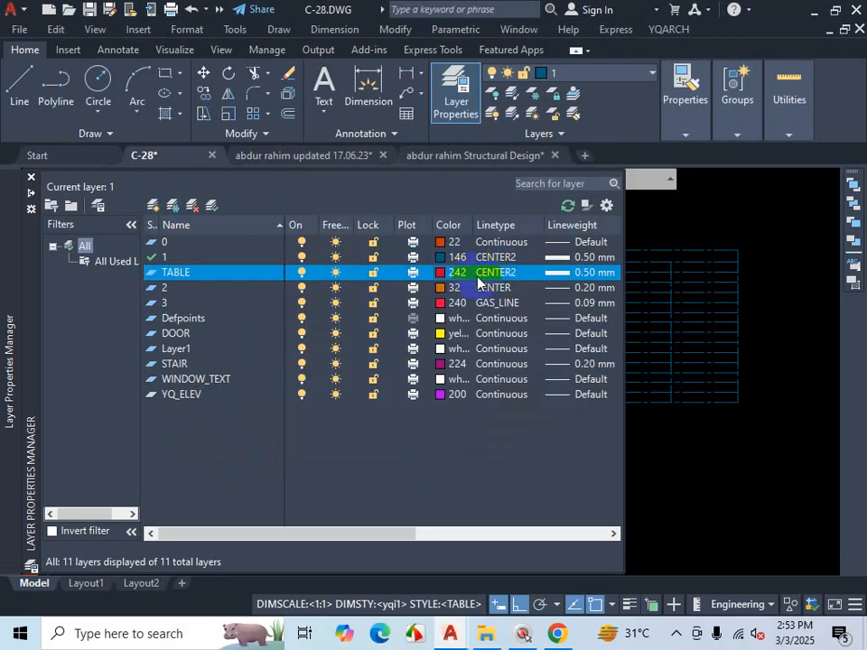
Step: Set the TABLE layer's linetype to Continuous and its lineweight to 0.25 mm
click(497, 274)
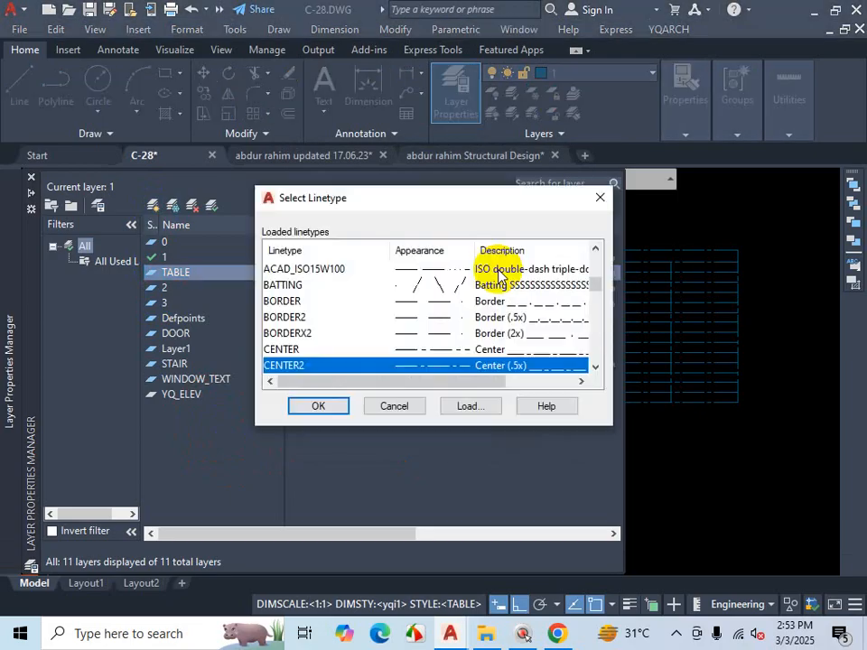
scroll(366, 341, up, 3)
scroll(366, 341, up, 1)
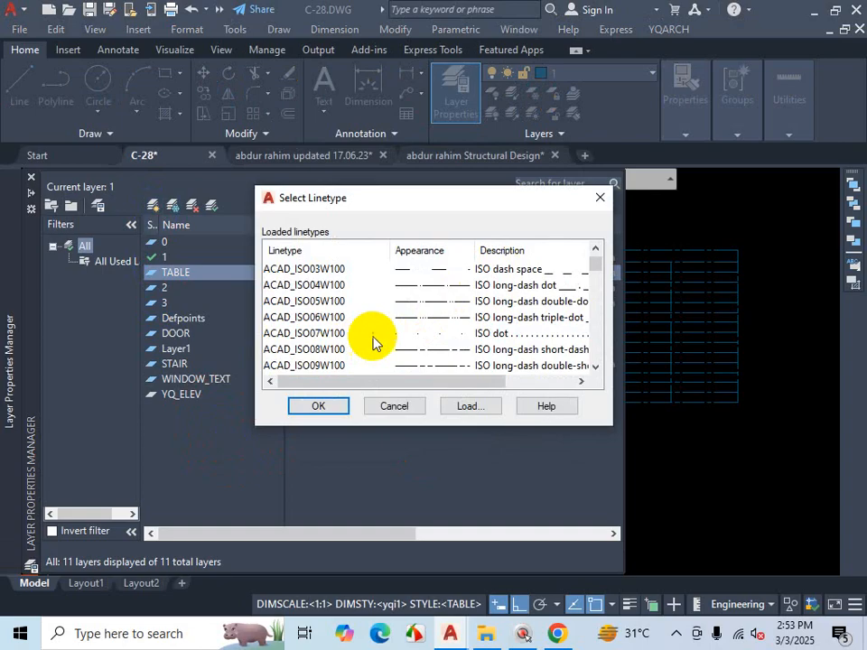
scroll(370, 341, down, 5)
click(365, 335)
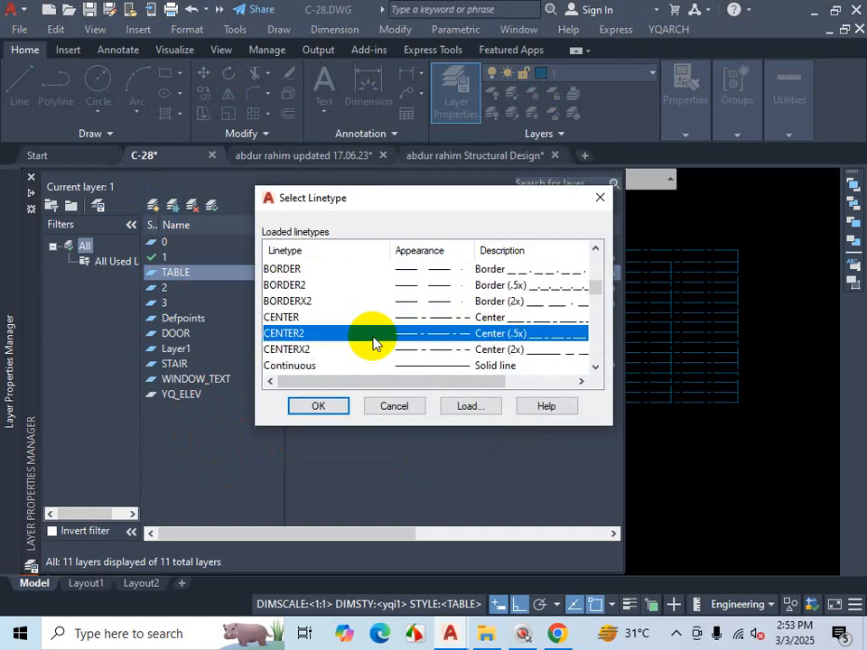
click(447, 366)
click(316, 406)
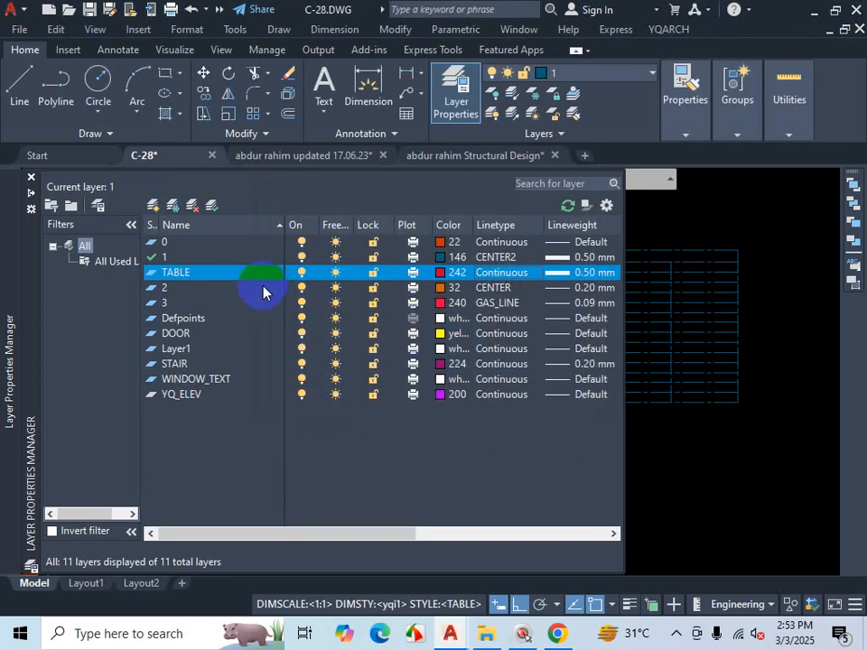
click(587, 276)
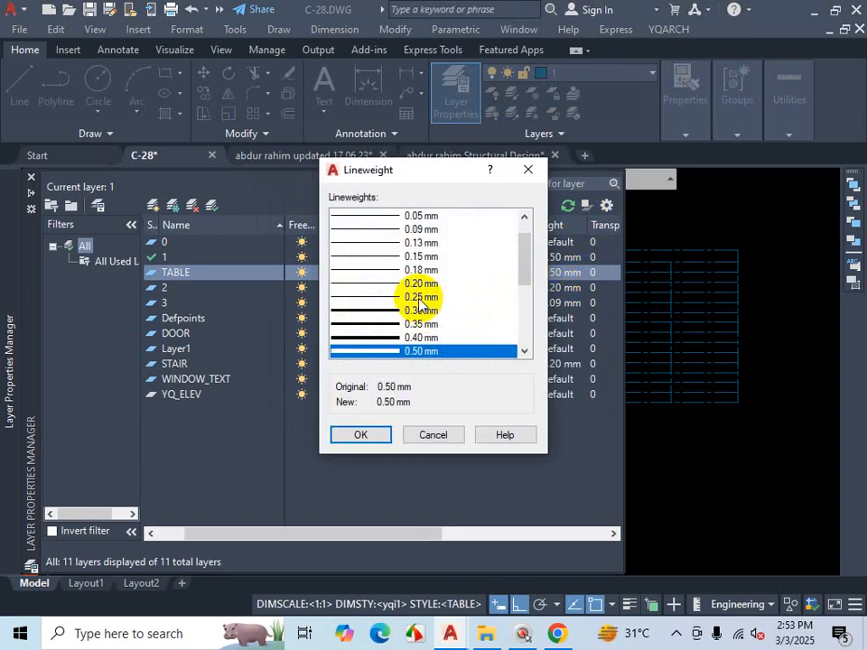
click(421, 297)
click(360, 434)
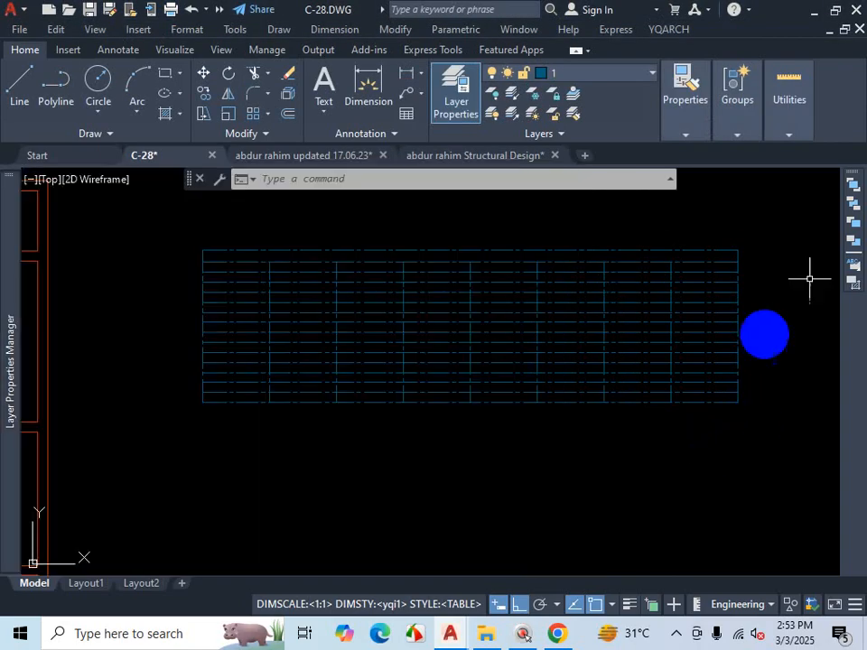
Step: Move the door schedule table from layer 1 onto the TABLE layer and clear the selection
click(810, 229)
click(643, 379)
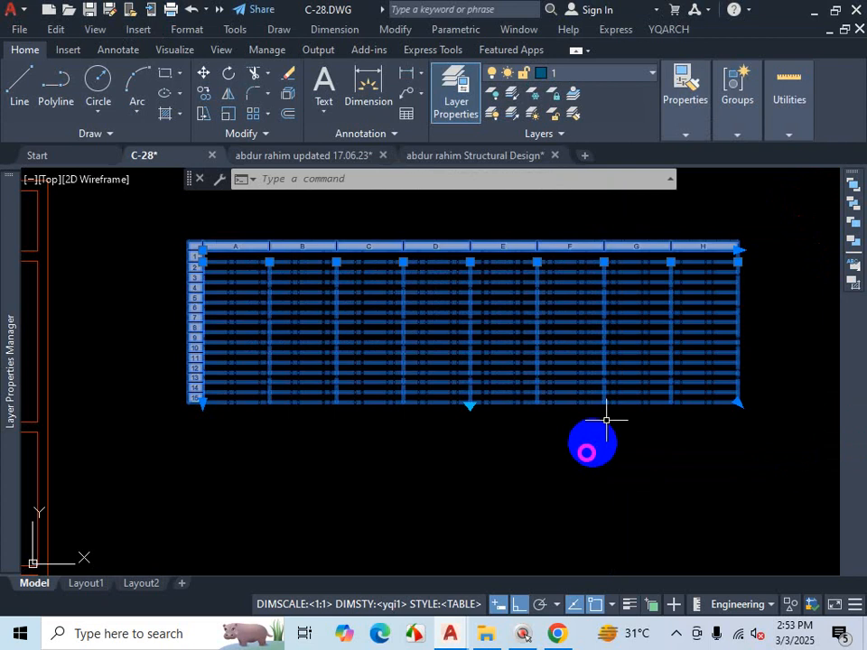
click(604, 80)
click(592, 255)
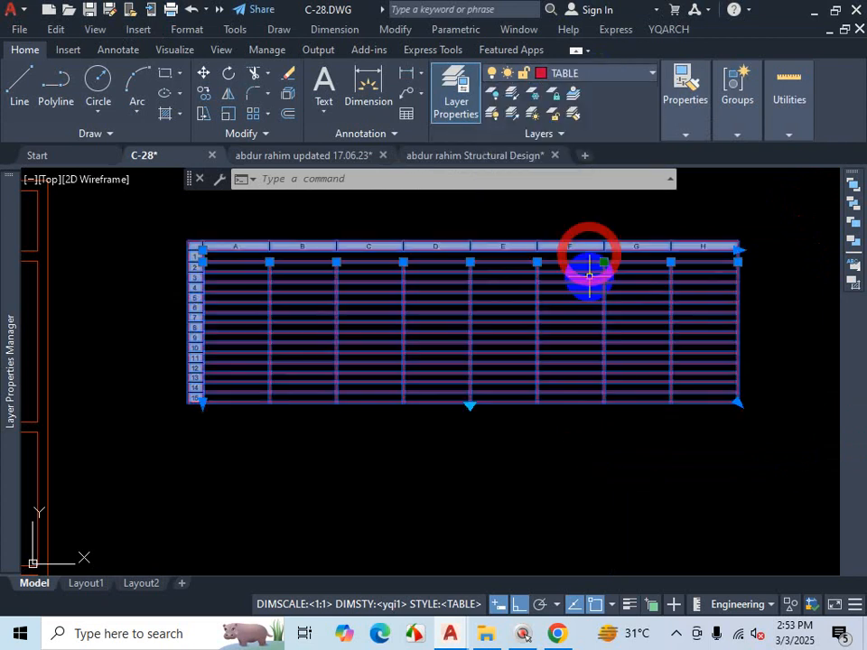
key(Escape)
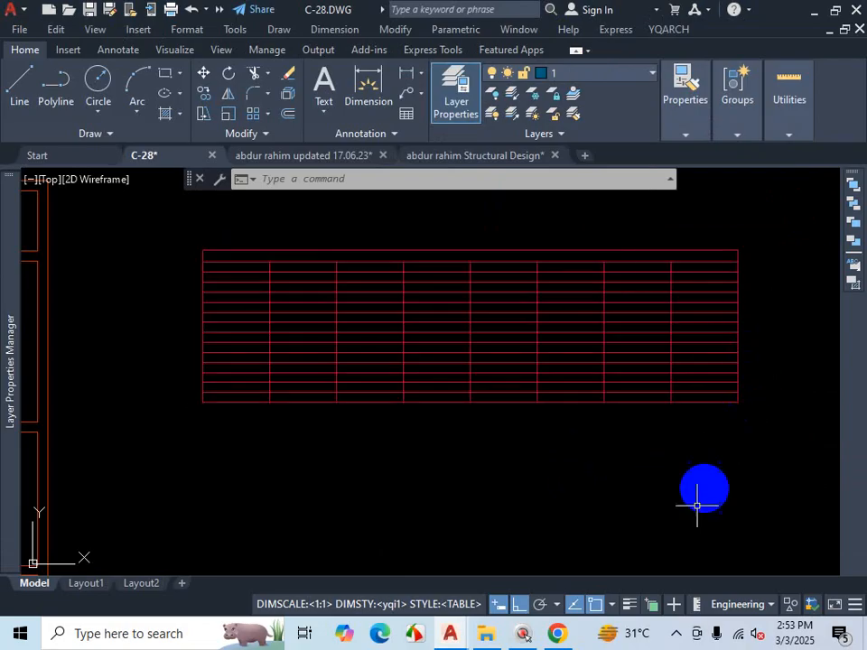
Step: Examine the column width in the settings for inserting a table, then close them without inserting anything
click(677, 640)
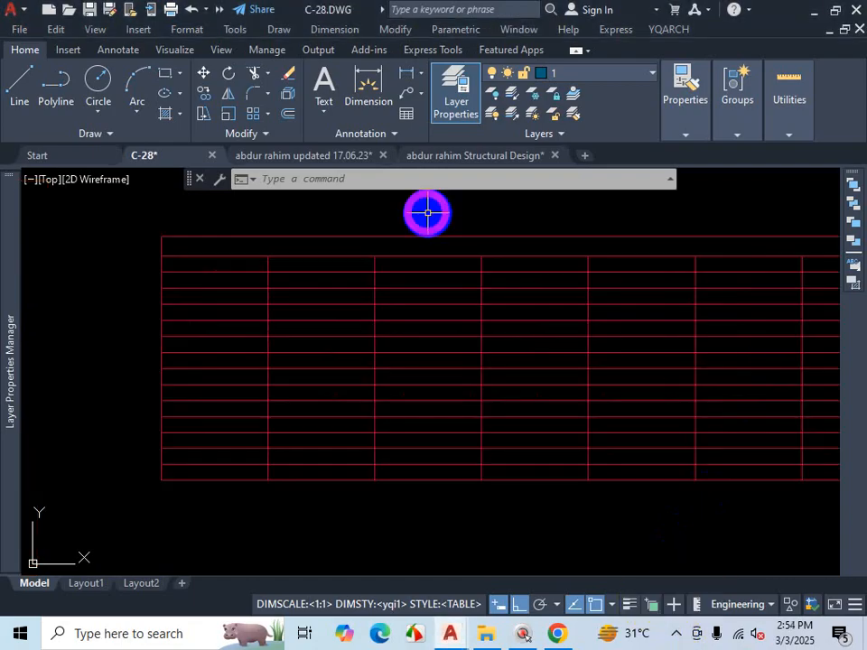
key(Escape)
key(Escape)
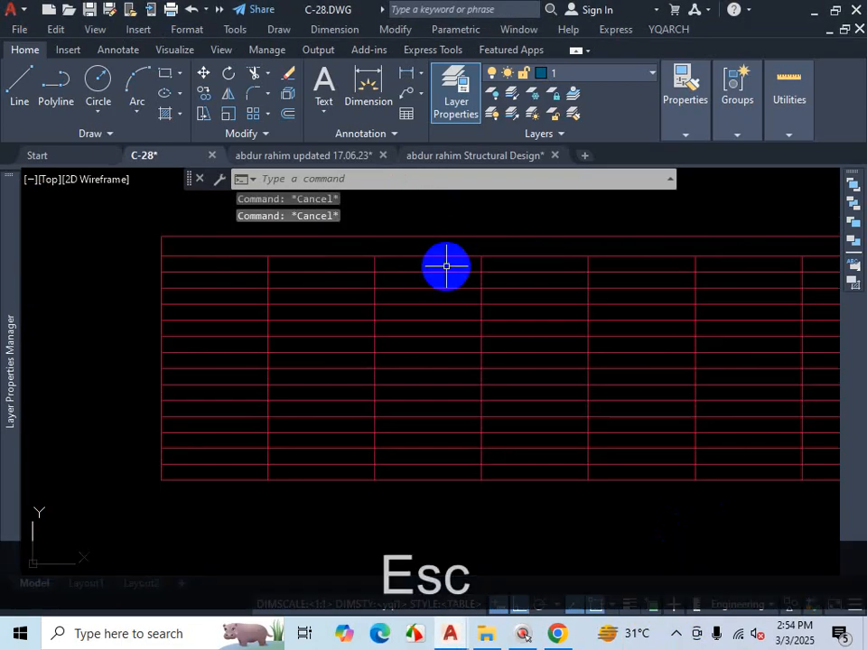
text(tb)
key(Return)
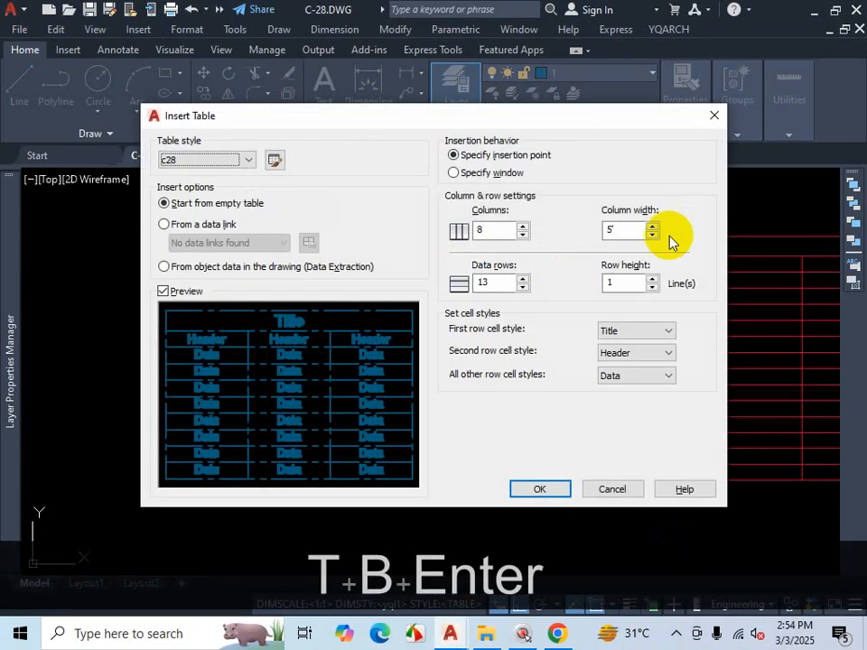
key(ctrl+1)
click(623, 216)
mouse_move(623, 217)
mouse_down()
mouse_move(608, 247)
mouse_move(582, 219)
mouse_move(612, 222)
mouse_up()
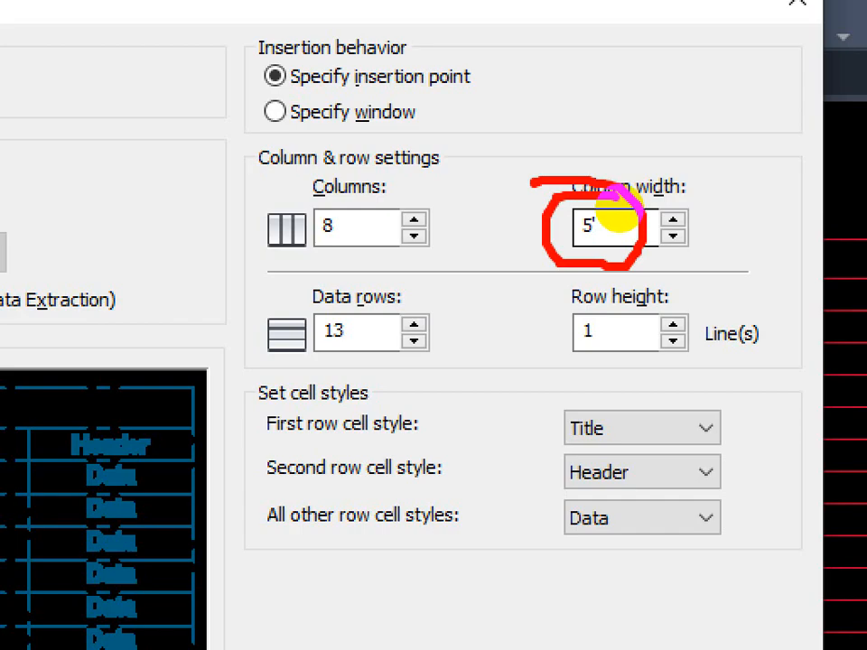
key(Escape)
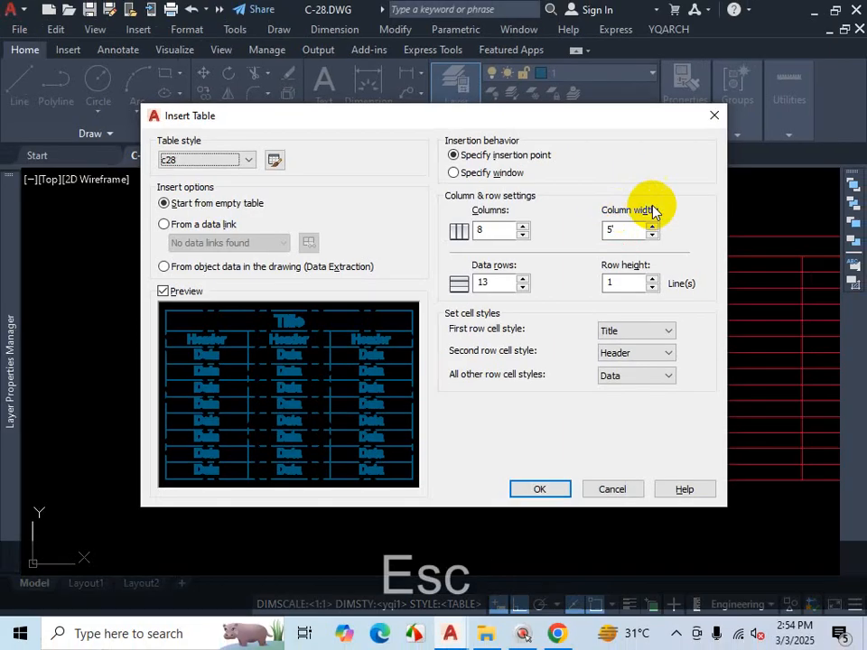
click(713, 118)
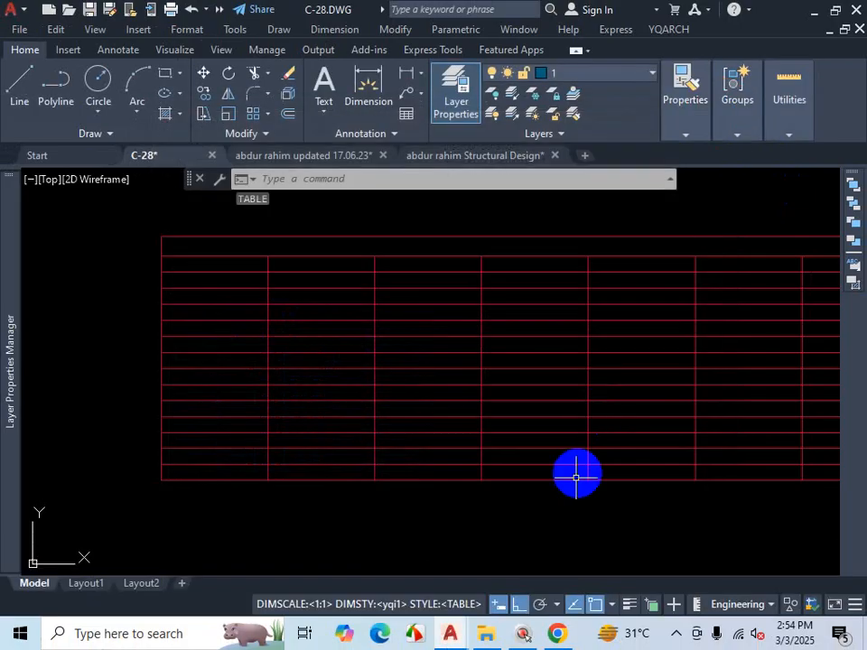
Step: Put the table back on layer 1 and inspect how its lines are drawn there
click(677, 635)
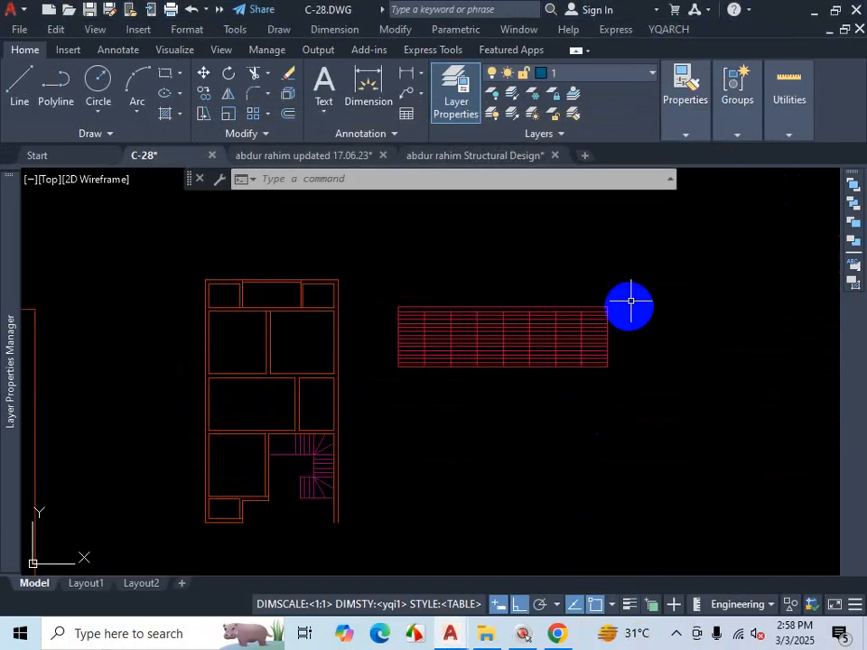
click(642, 272)
click(514, 468)
click(610, 72)
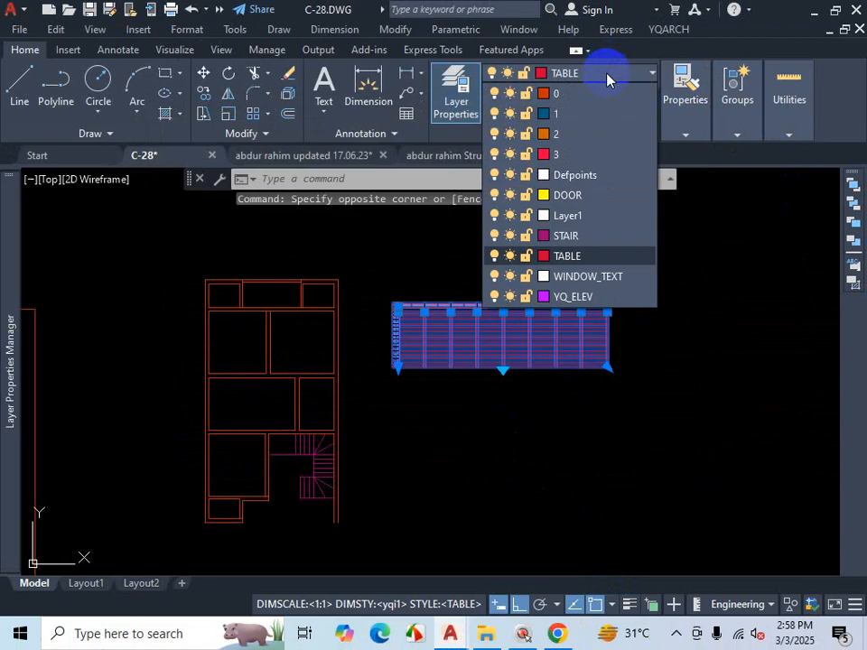
click(570, 113)
key(Escape)
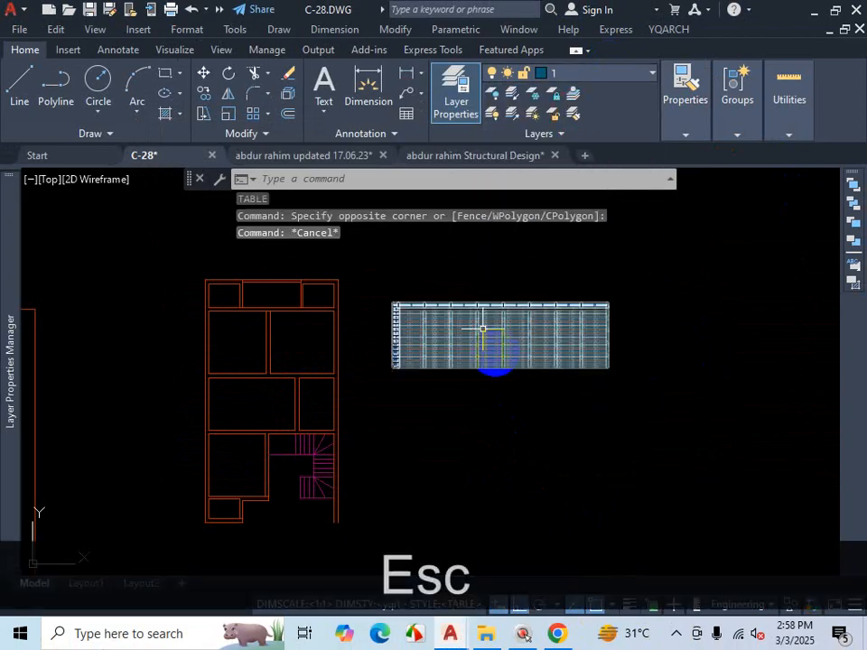
scroll(487, 327, up, 5)
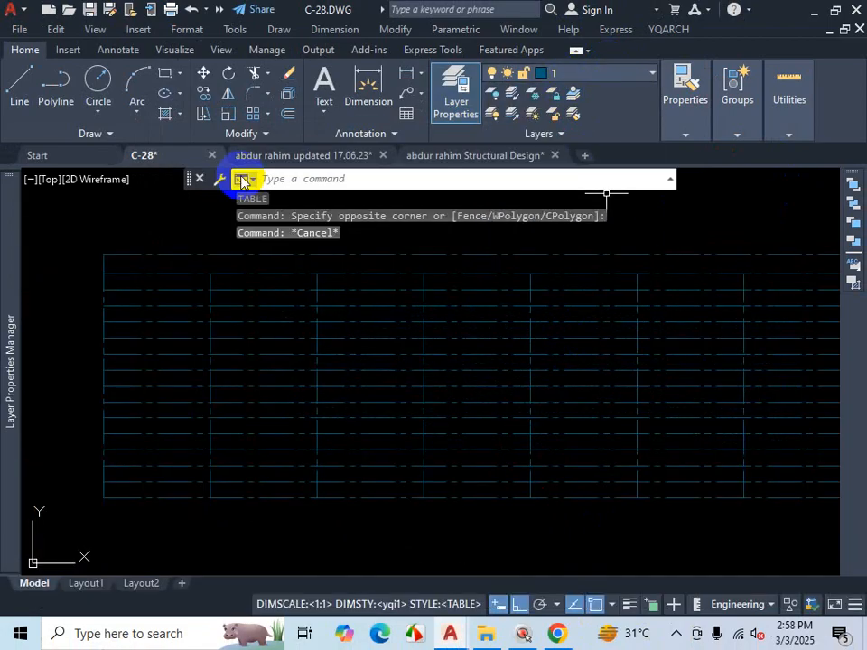
click(23, 329)
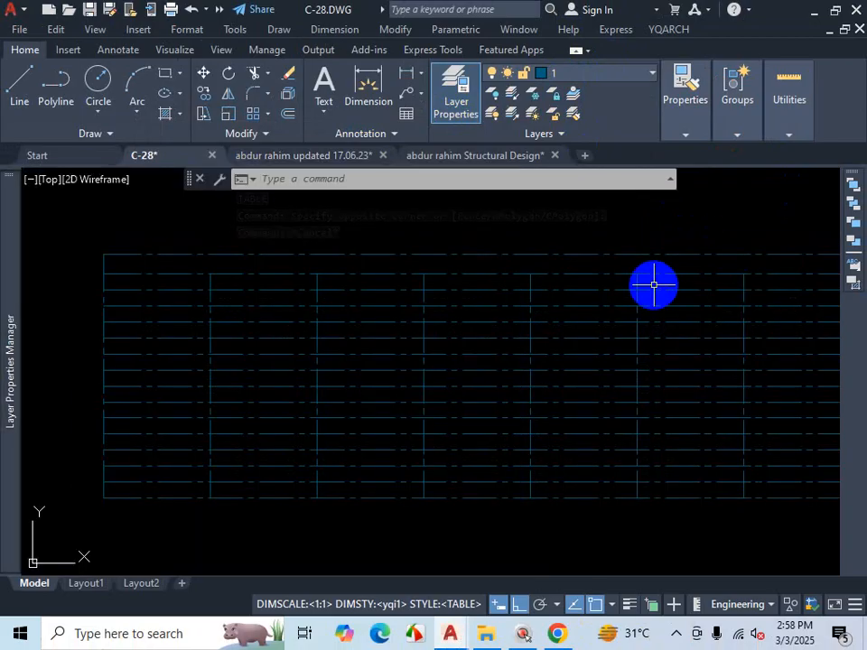
scroll(654, 284, down, 4)
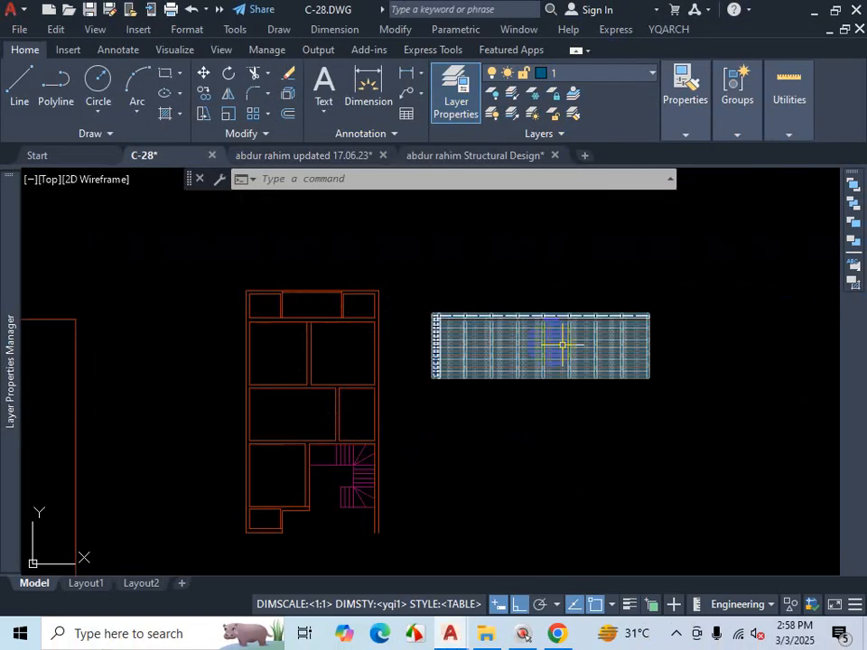
Step: Reassign the table beside the floor plan to the TABLE layer
click(689, 291)
click(594, 390)
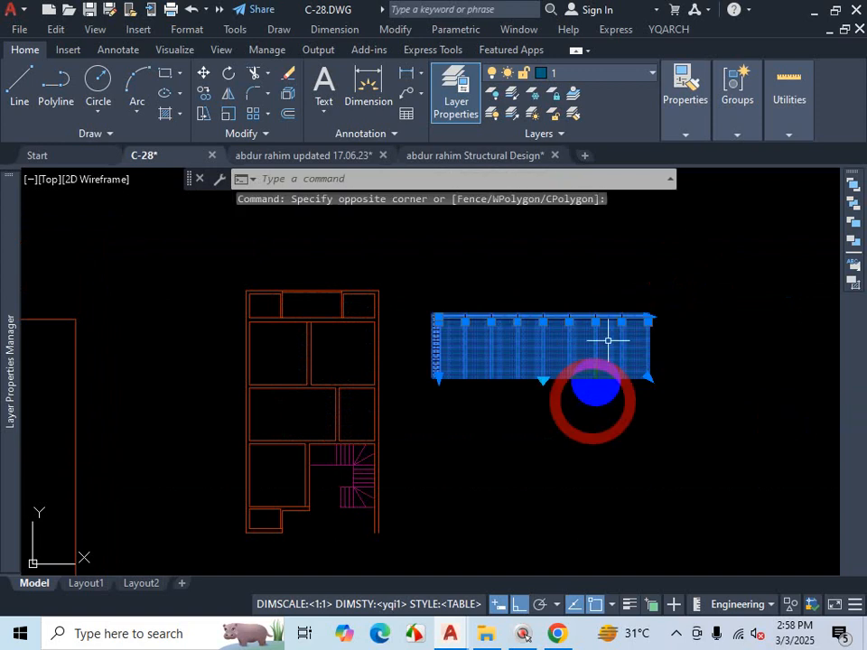
click(594, 72)
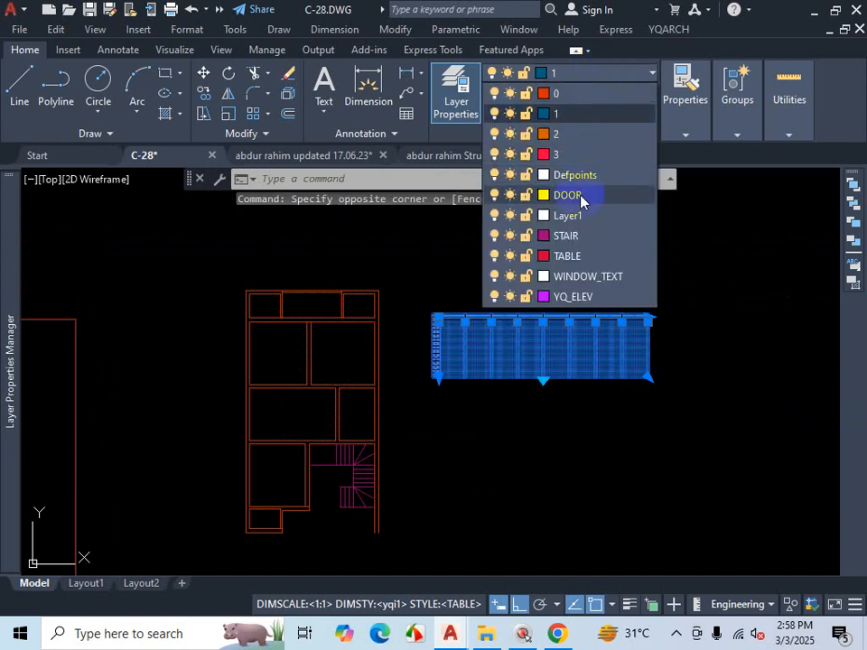
click(574, 255)
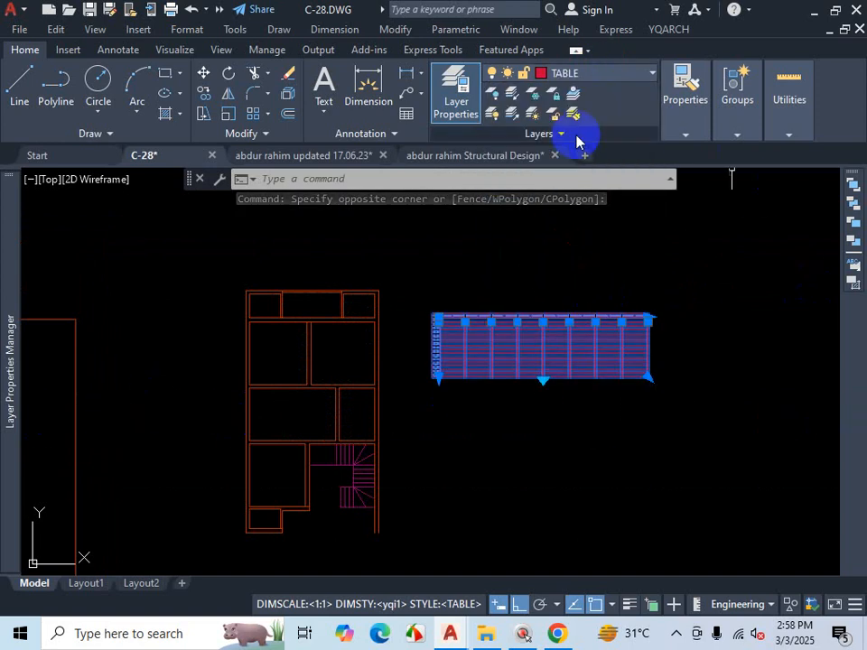
Step: Set the selected table's layer to TABLE in its properties and clear the selection
text(PR)
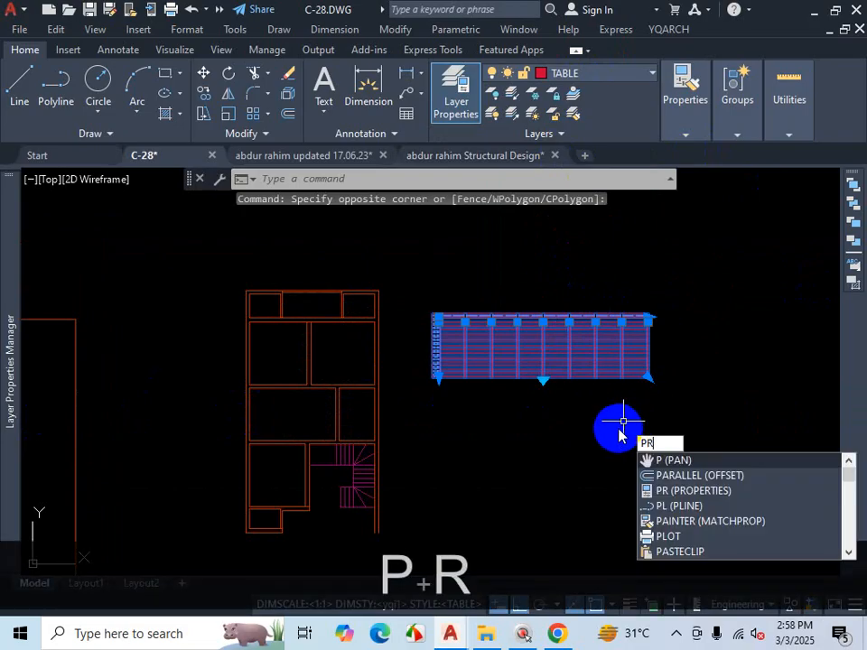
key(Return)
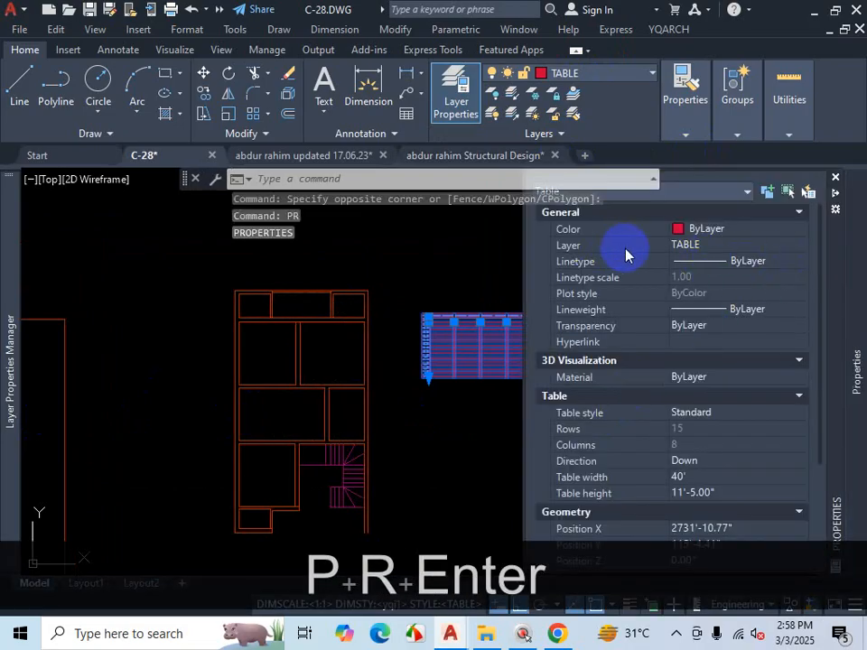
click(698, 247)
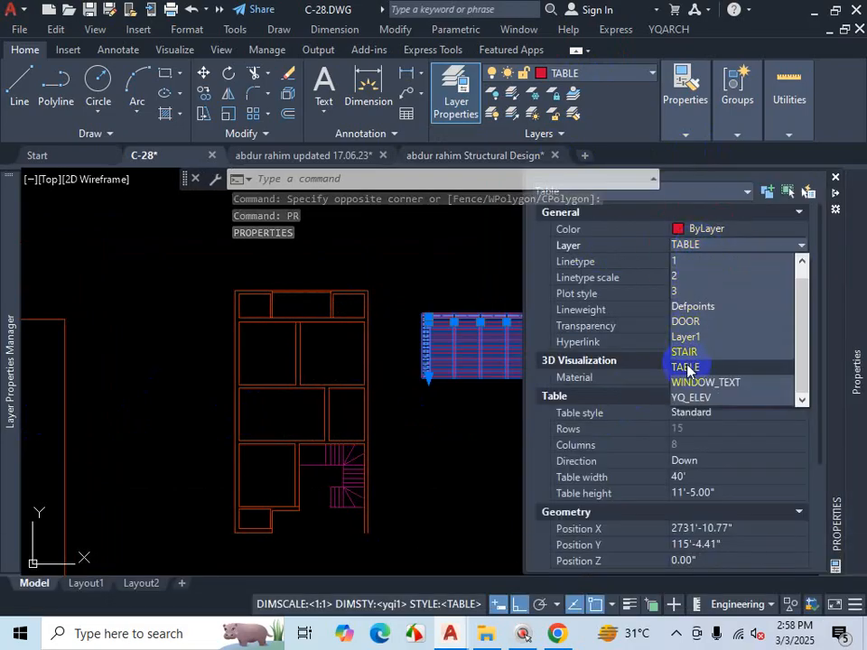
click(689, 366)
key(Escape)
scroll(364, 399, down, 4)
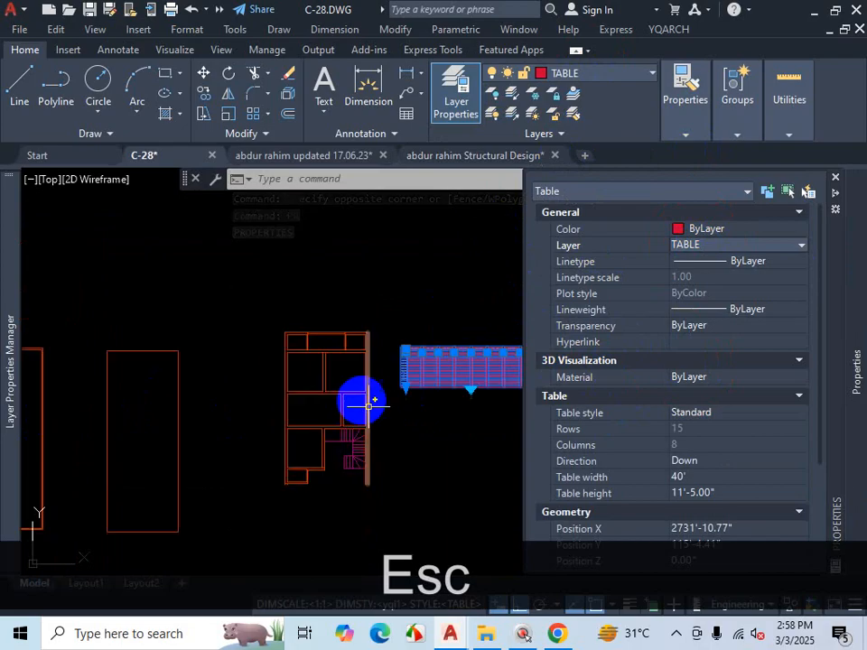
key(Escape)
scroll(437, 262, up, 5)
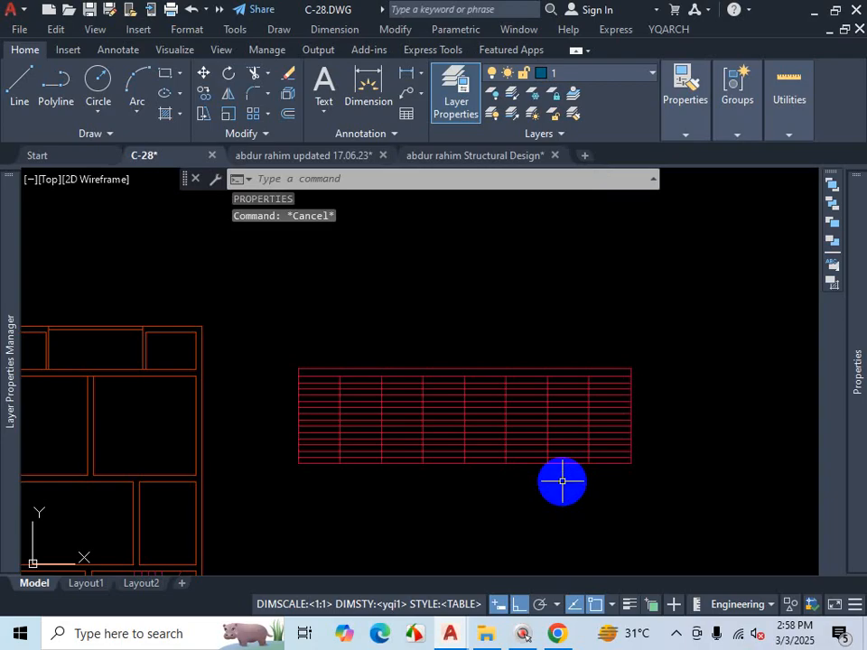
Step: Examine the columns and rows of the table beside the floor plan up close and in relation to the plan
click(571, 449)
key(Escape)
scroll(552, 342, down, 4)
scroll(627, 367, up, 3)
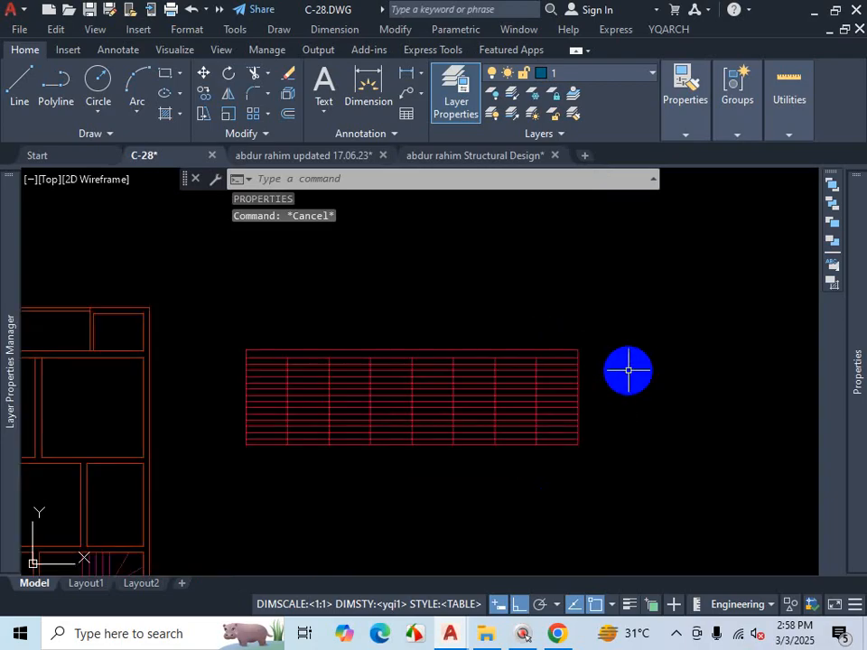
scroll(626, 368, down, 3)
scroll(513, 389, up, 2)
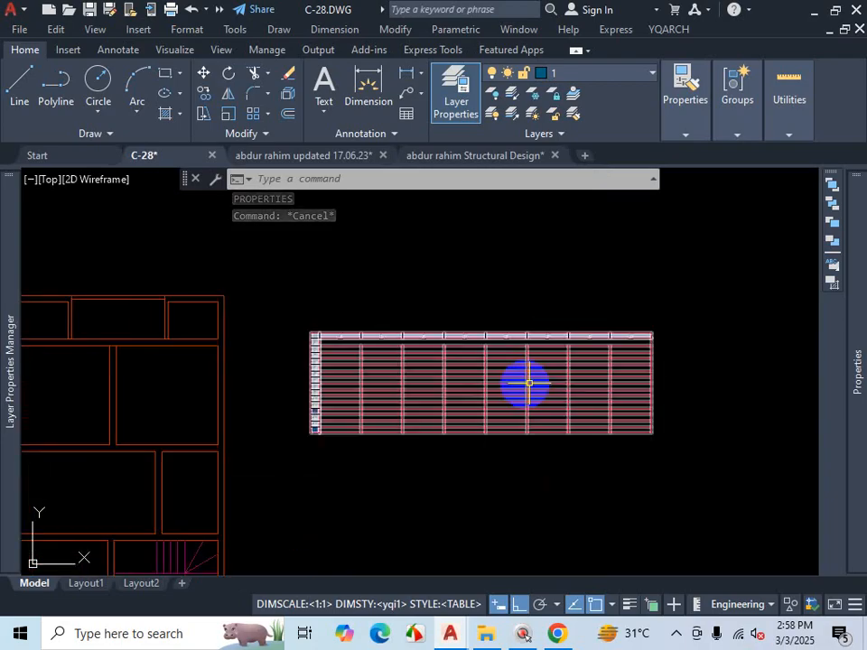
scroll(665, 378, up, 2)
scroll(665, 377, down, 2)
click(547, 362)
scroll(445, 362, up, 2)
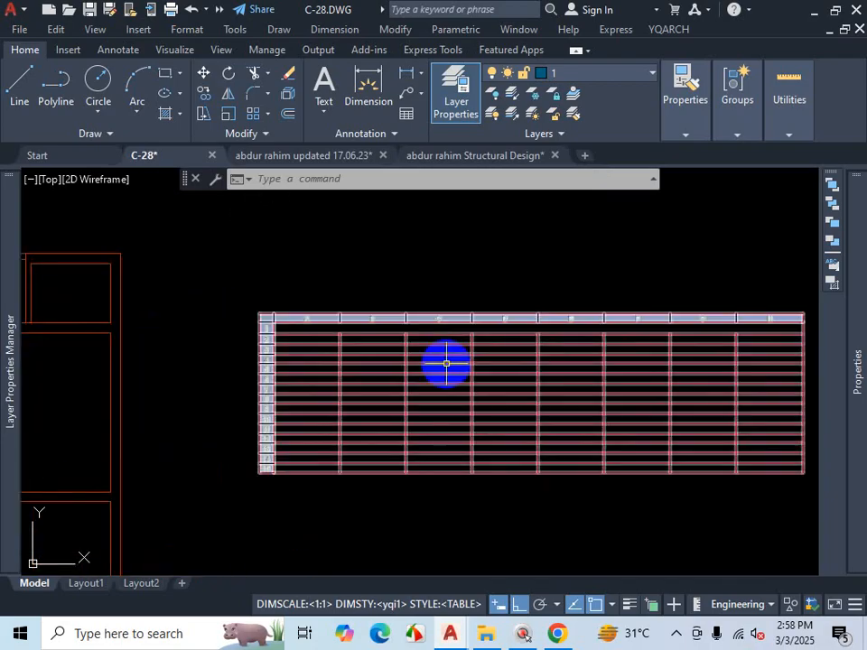
key(Escape)
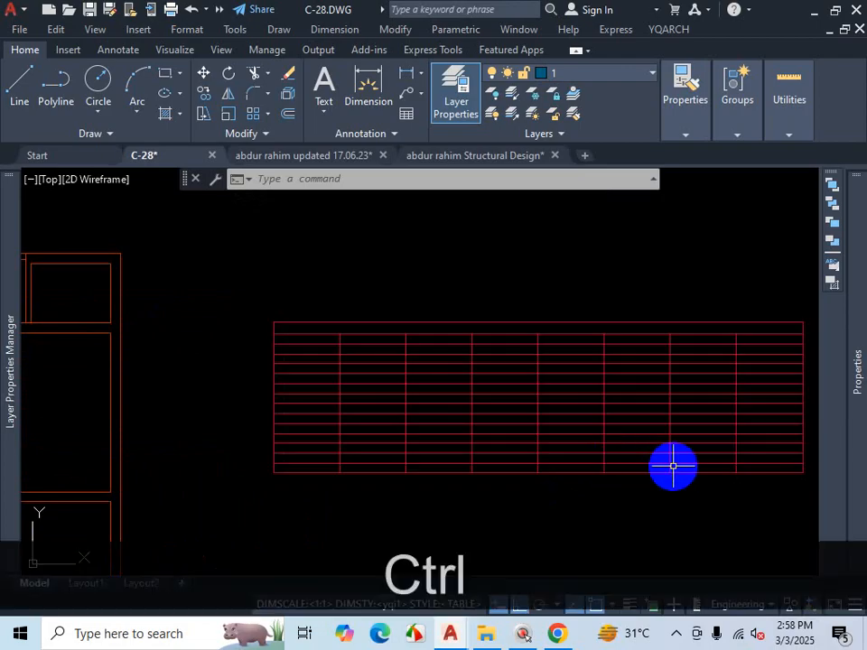
key(ctrl+1)
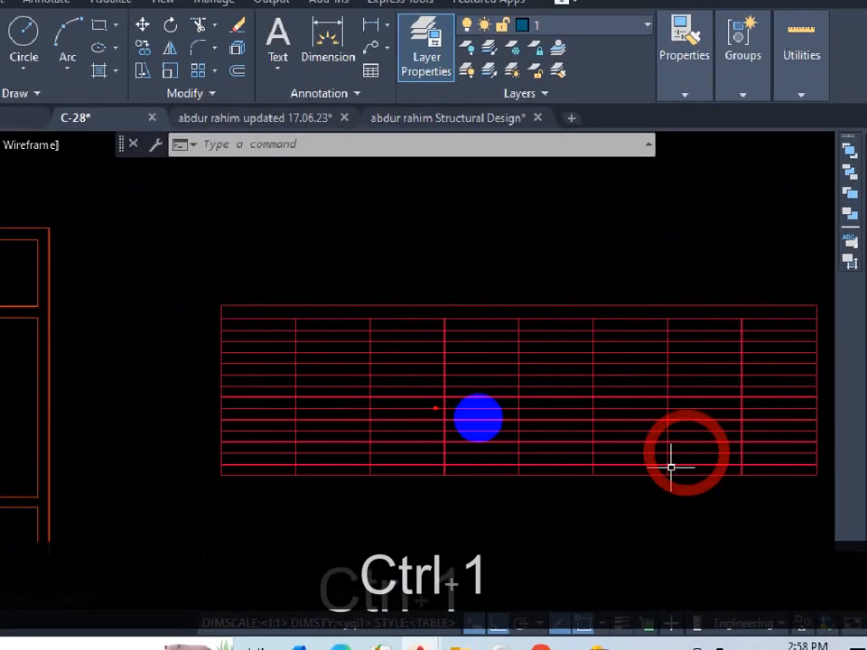
drag(299, 306, 304, 414)
drag(361, 311, 367, 416)
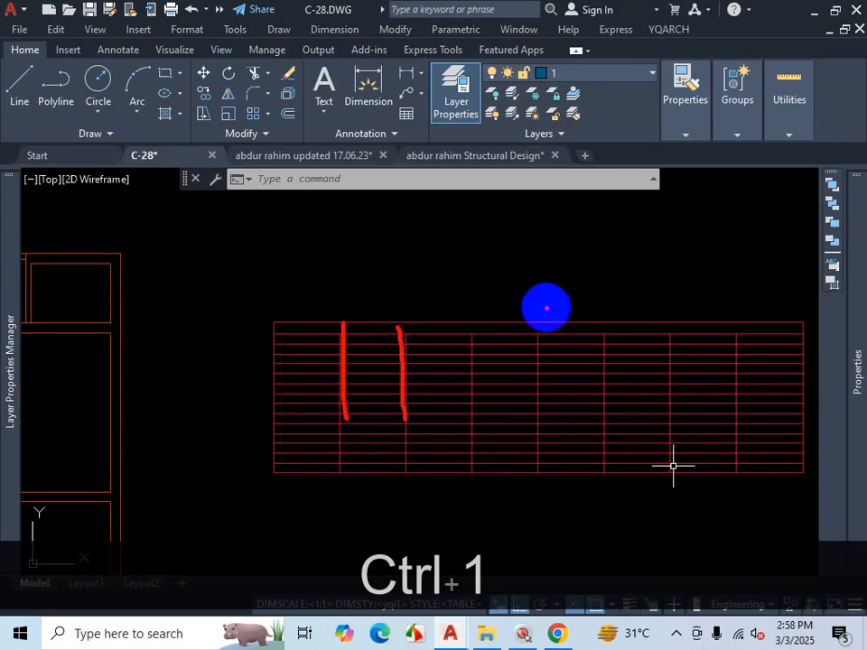
key(Escape)
scroll(600, 310, down, 8)
scroll(476, 334, up, 5)
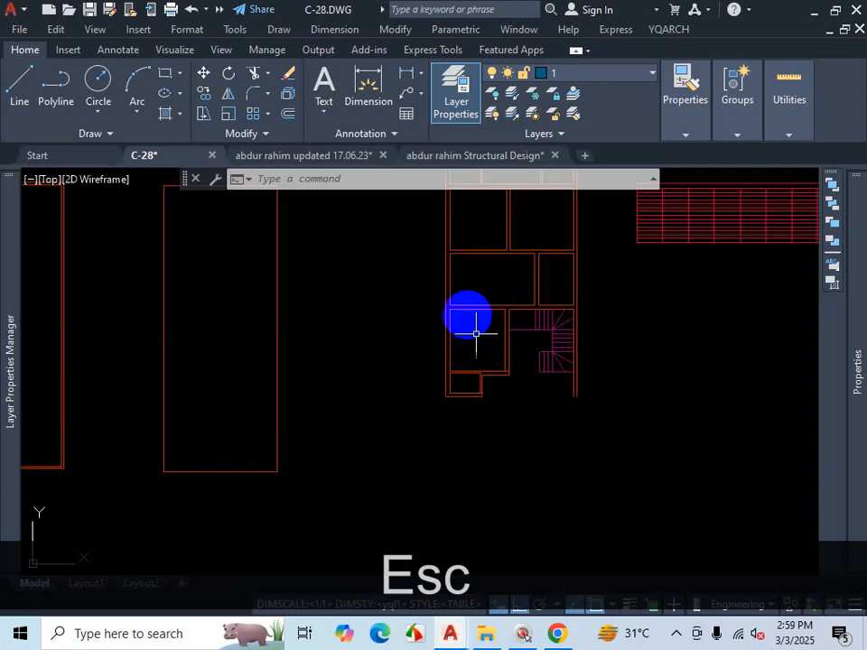
scroll(476, 333, down, 3)
scroll(651, 306, up, 2)
scroll(477, 344, down, 2)
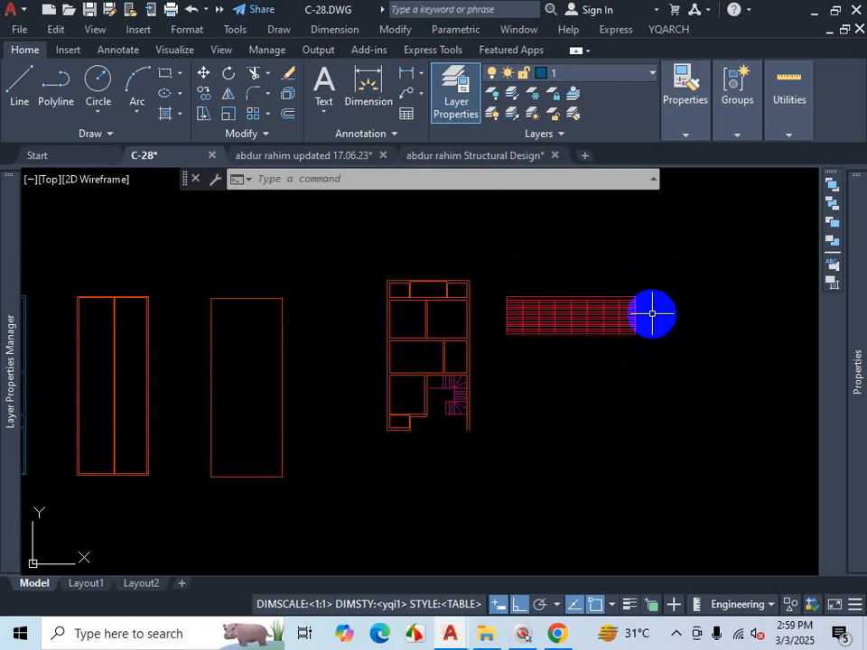
Step: Start inserting a new table with the Standard table style and the Specify window insertion behavior
key(Escape)
text(TB)
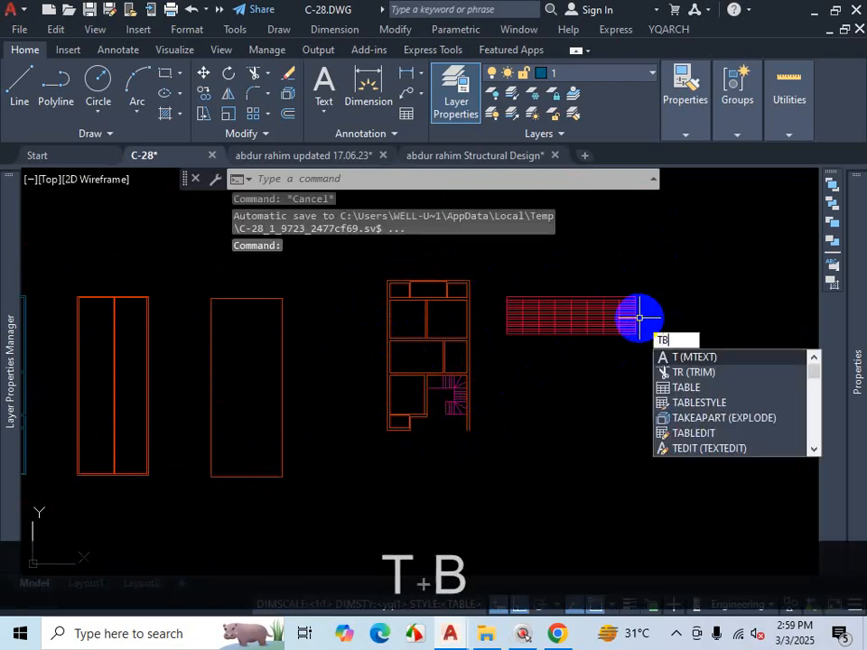
key(Return)
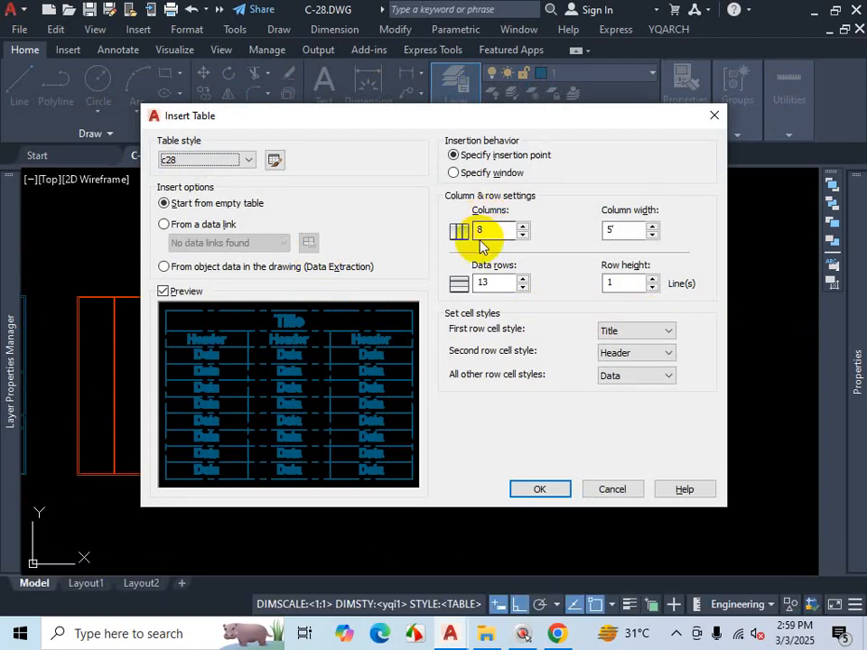
click(246, 159)
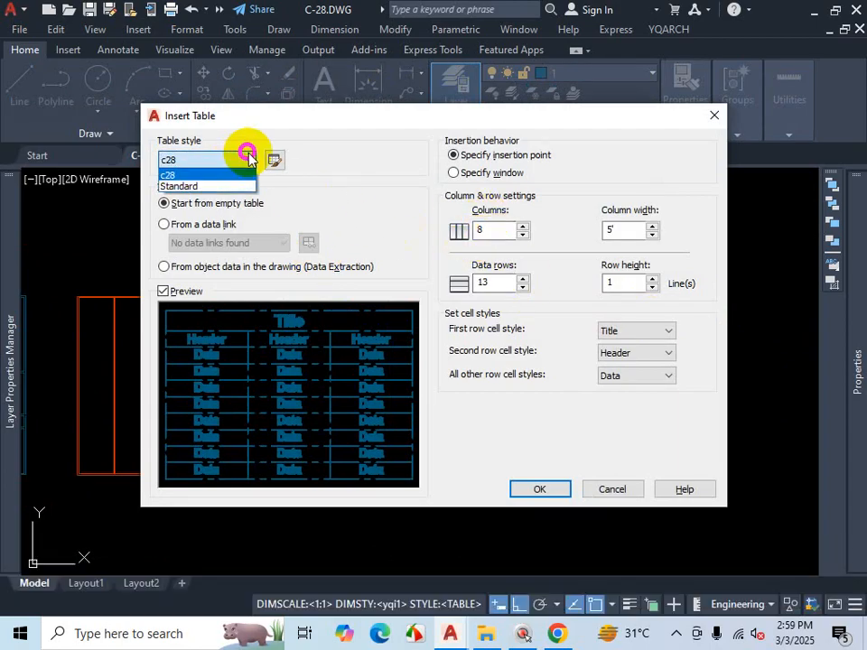
click(211, 186)
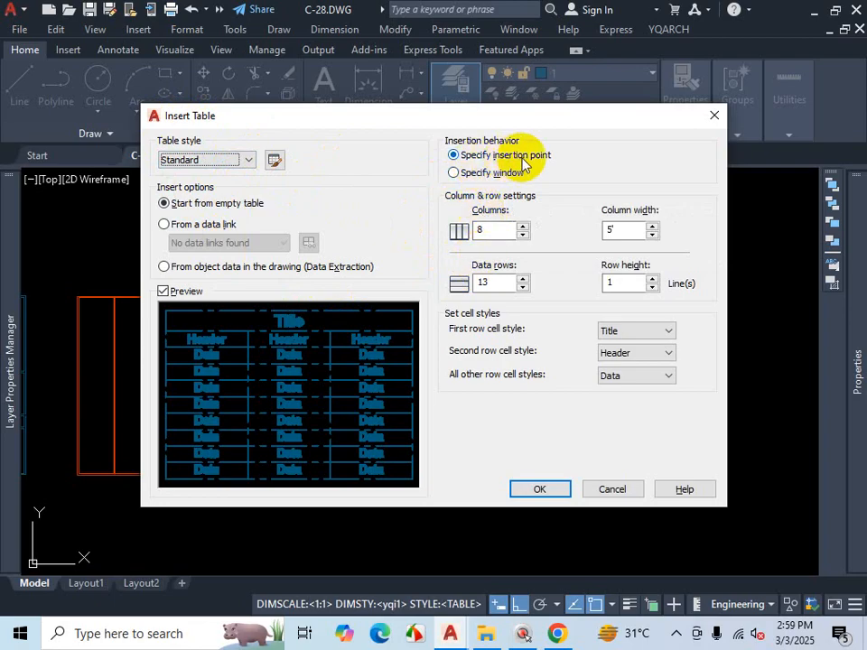
click(481, 177)
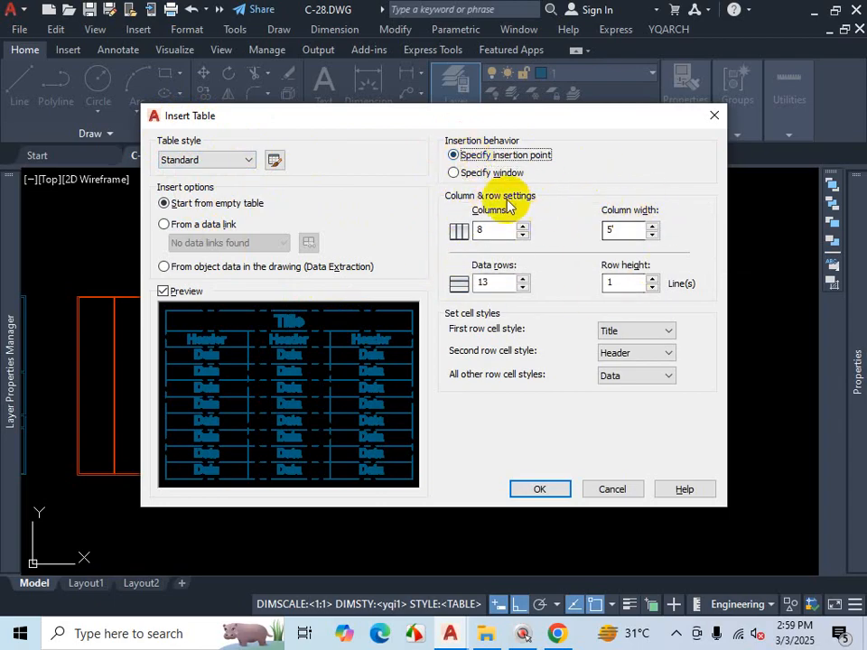
click(478, 175)
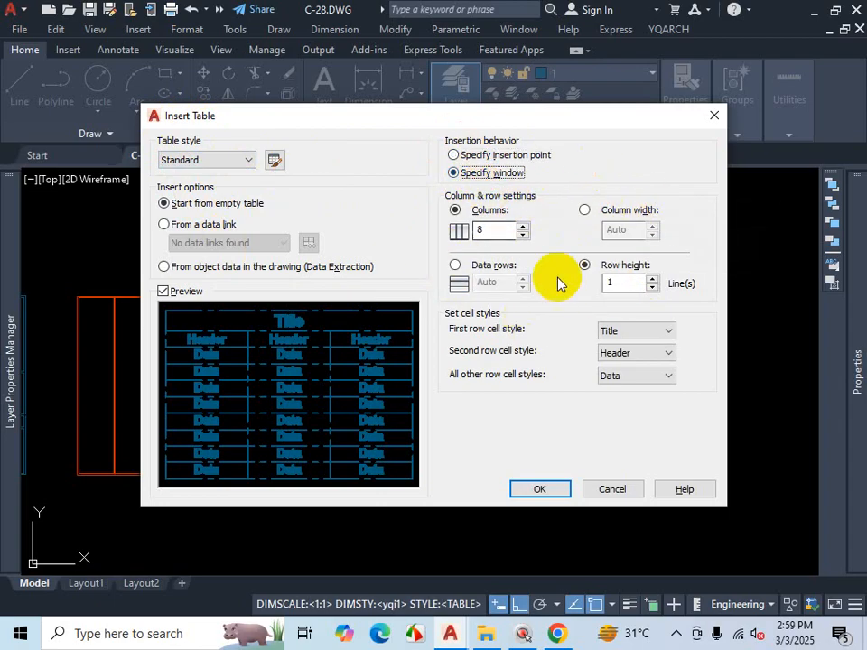
Step: Try the column width and data row options, then define the new table by 8 columns and a row height of 1 line
click(587, 210)
text(5)
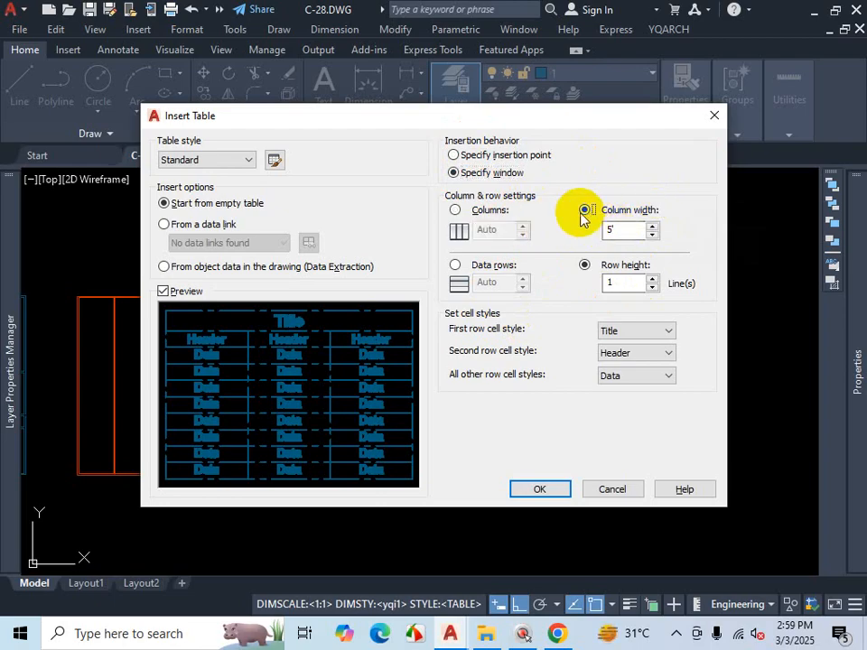
click(473, 157)
click(476, 174)
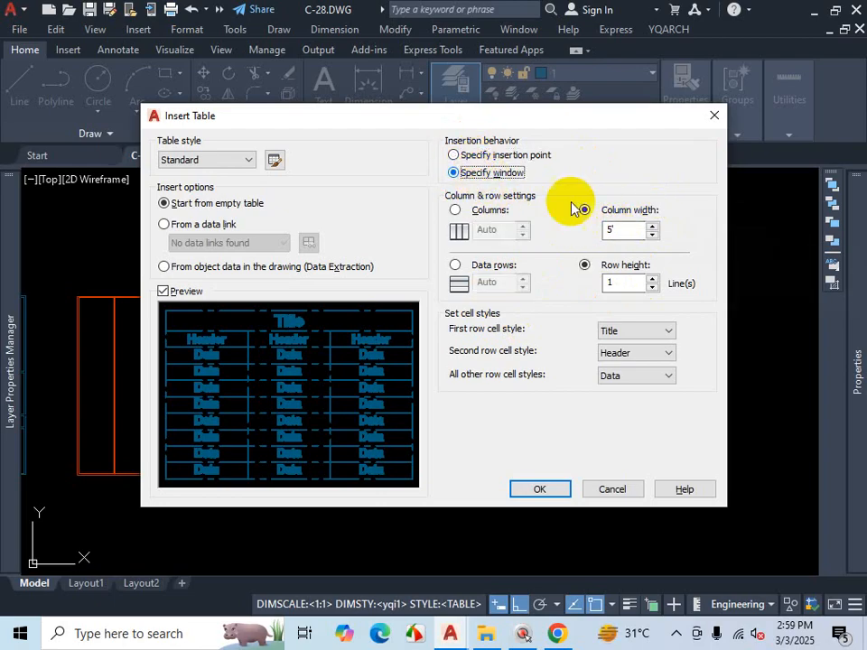
click(588, 212)
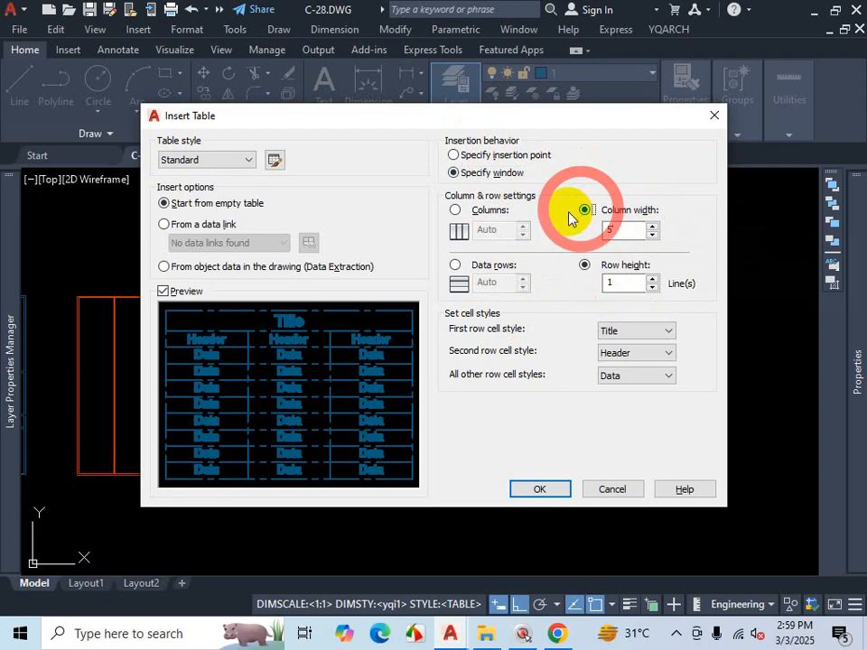
click(455, 210)
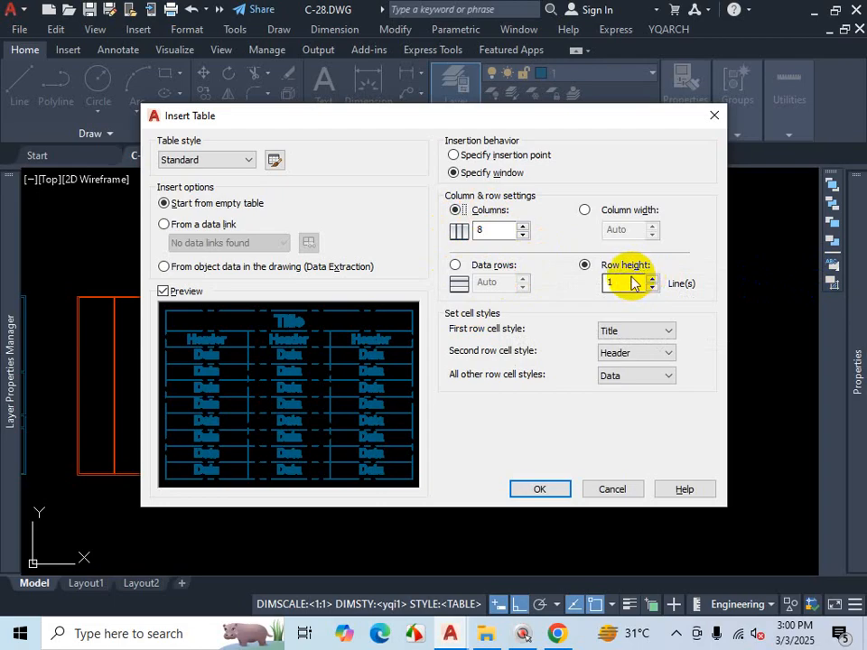
click(456, 265)
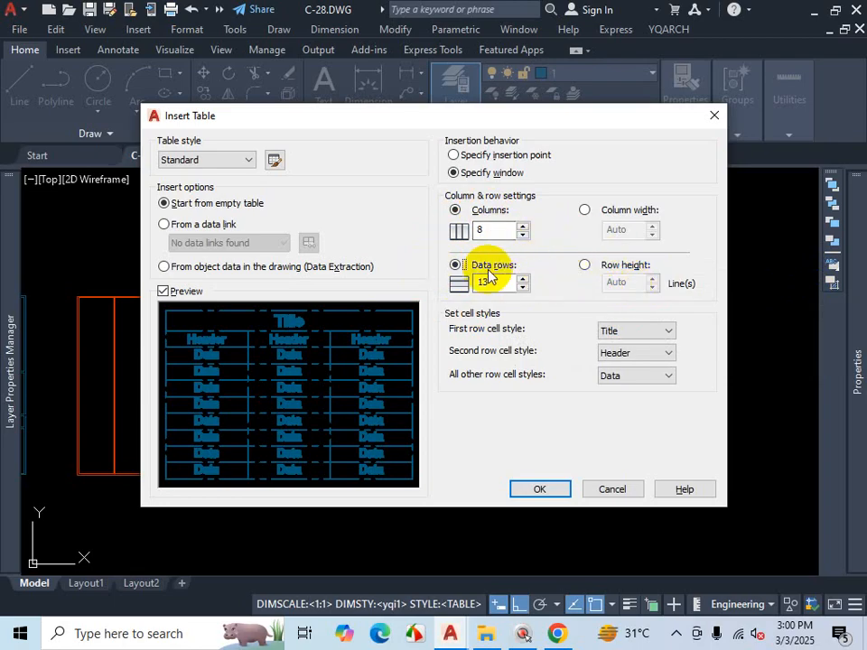
click(585, 265)
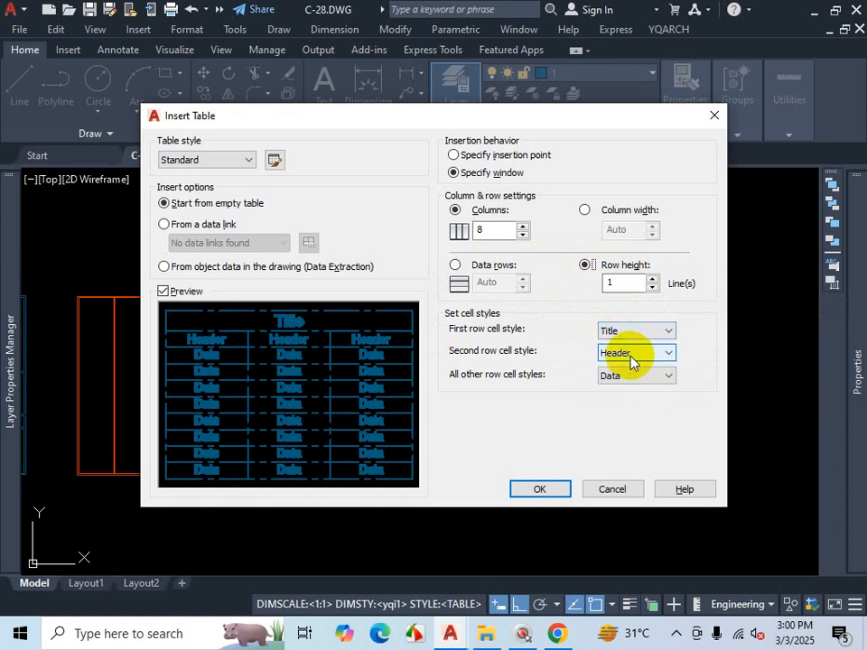
Step: Accept the table settings and place the new table's first corner just below the upper-left table's bottom edge, beside the floor plan
click(542, 489)
scroll(492, 354, down, 4)
scroll(512, 363, up, 4)
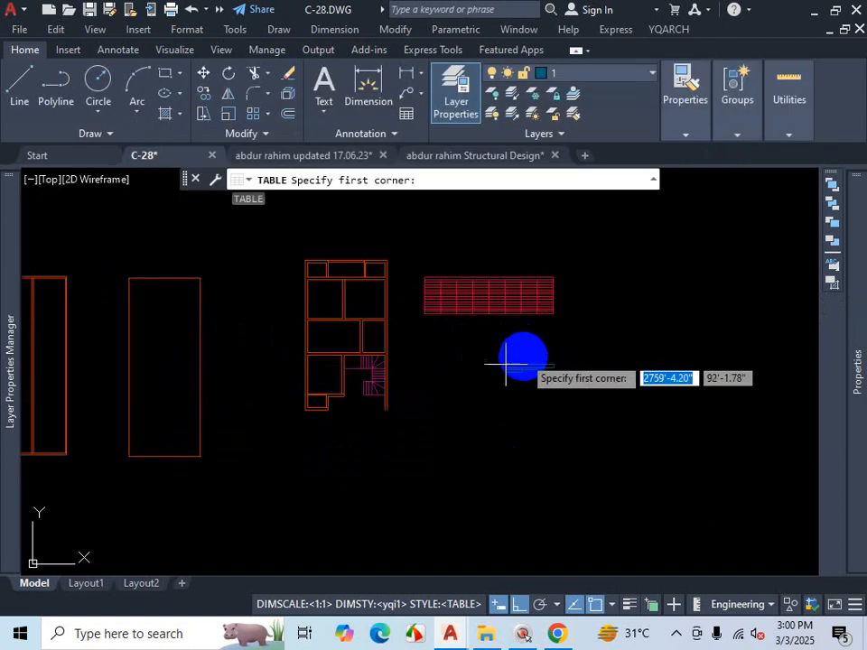
scroll(454, 371, up, 4)
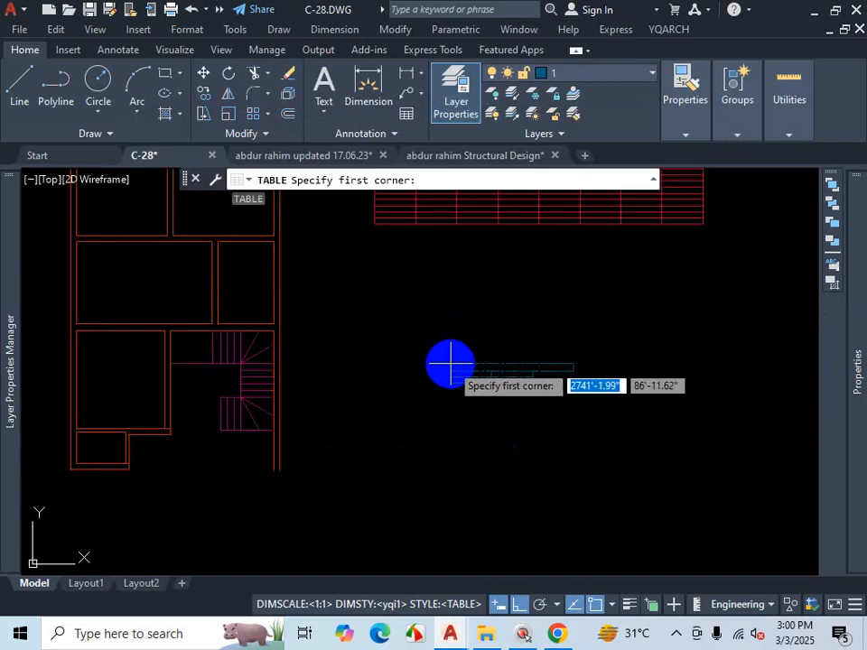
scroll(450, 364, down, 3)
scroll(422, 343, up, 3)
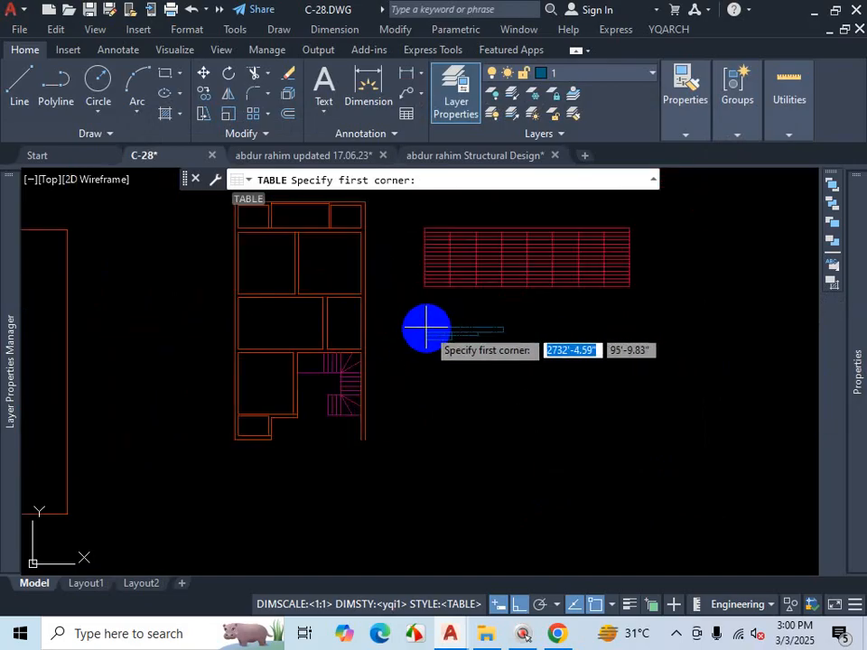
click(425, 327)
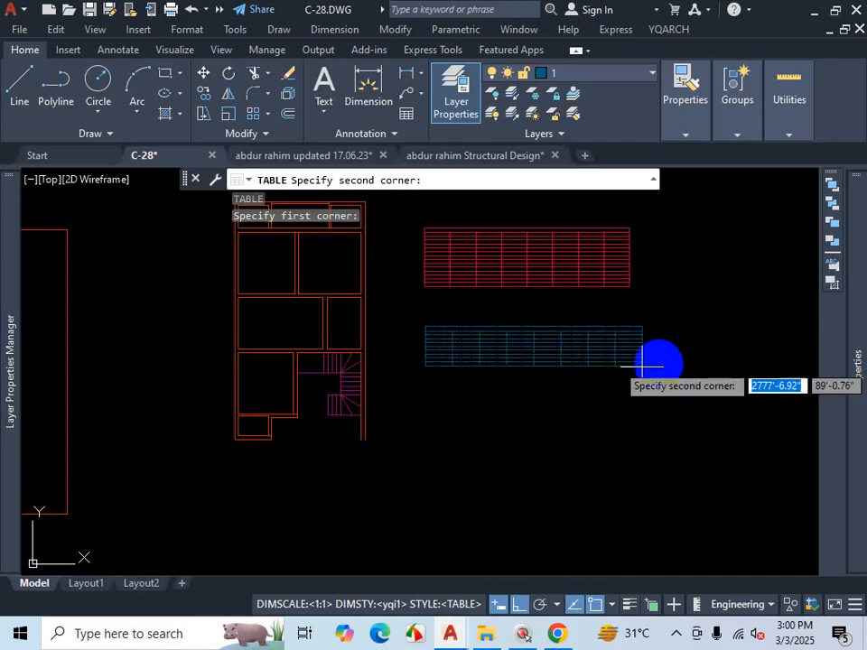
Step: Preview how the new table's rows and column widths change at different second-corner positions beside the floor plan
scroll(546, 384, down, 3)
scroll(696, 402, up, 2)
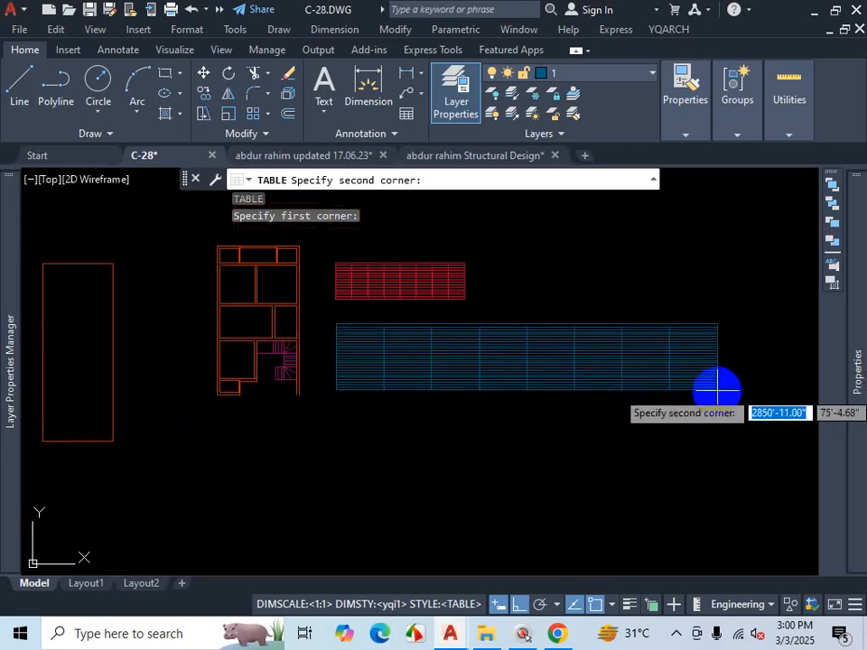
scroll(715, 393, up, 4)
scroll(717, 390, down, 3)
scroll(699, 399, up, 2)
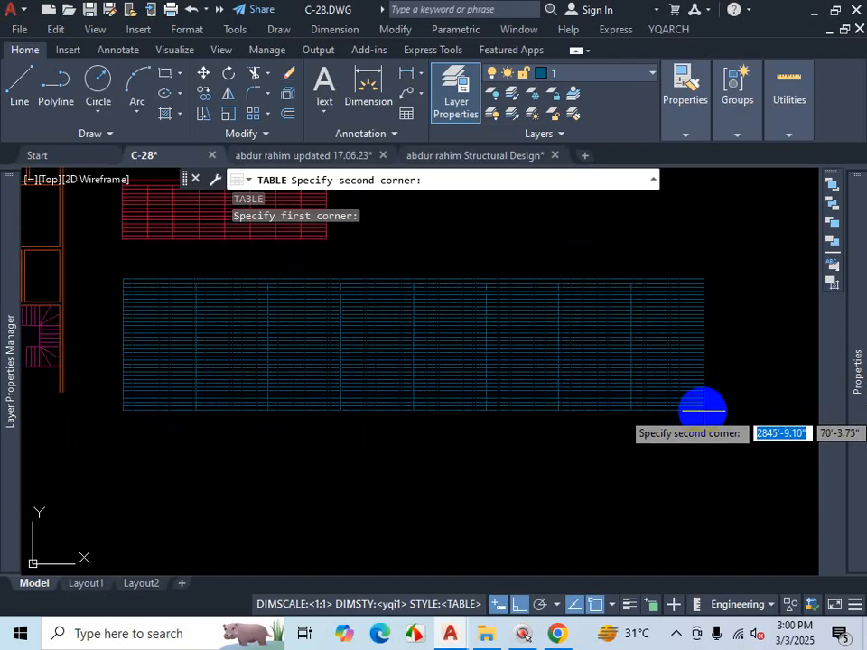
scroll(703, 411, down, 2)
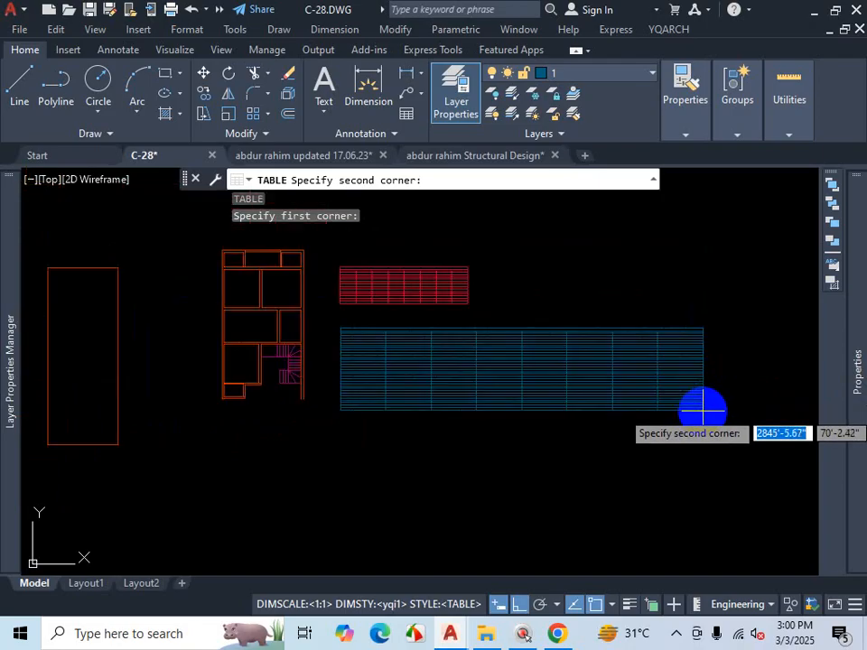
key(ctrl+1)
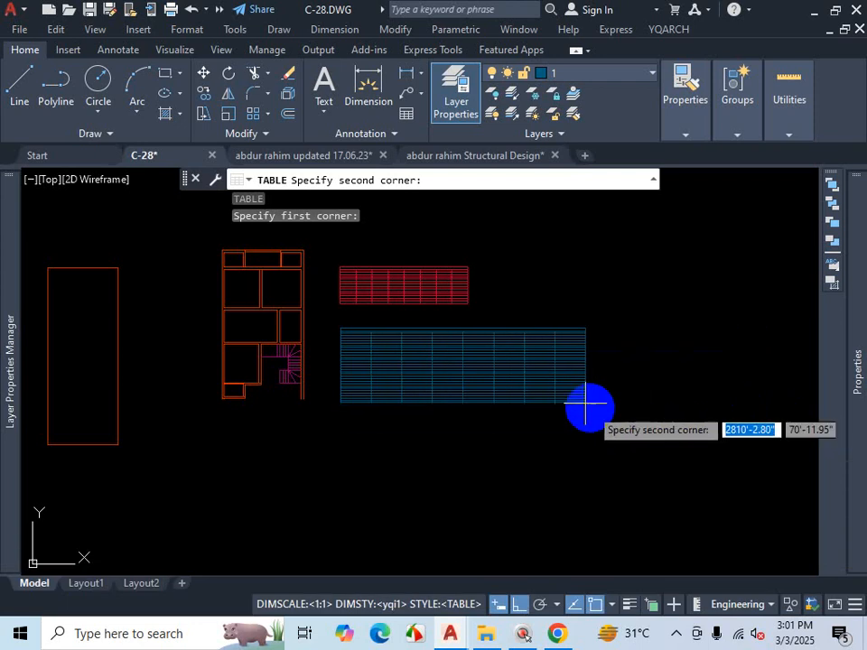
Step: Place the new table's second corner at about 2772'-2", 81'-2" to match the upper table's width, and close the text editor without entering text
scroll(484, 352, up, 4)
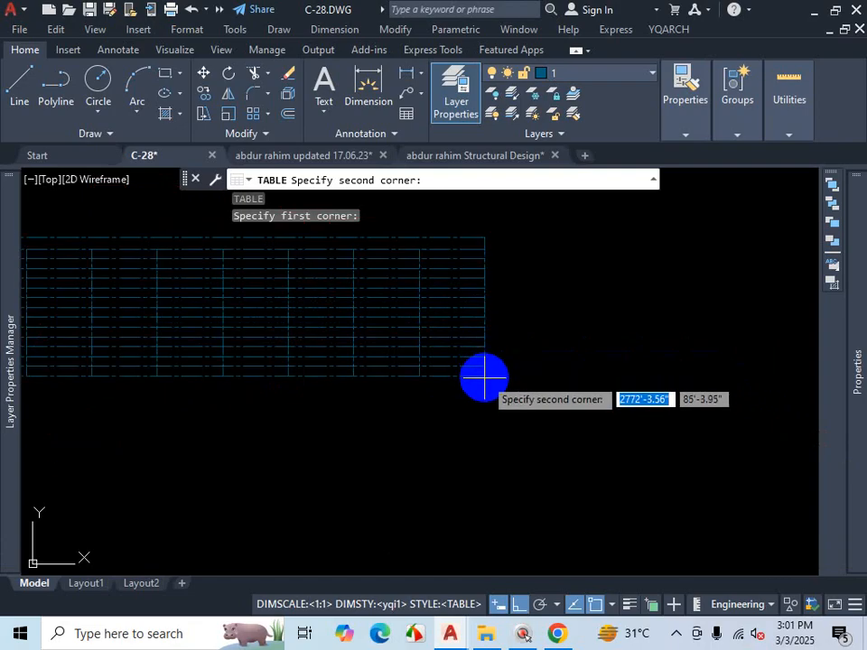
scroll(483, 356, down, 2)
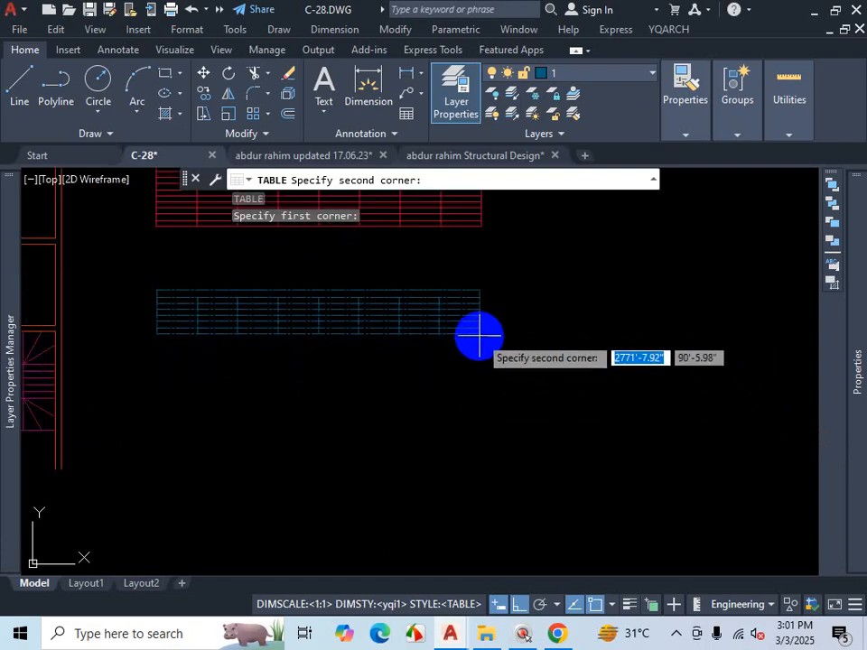
scroll(481, 341, up, 2)
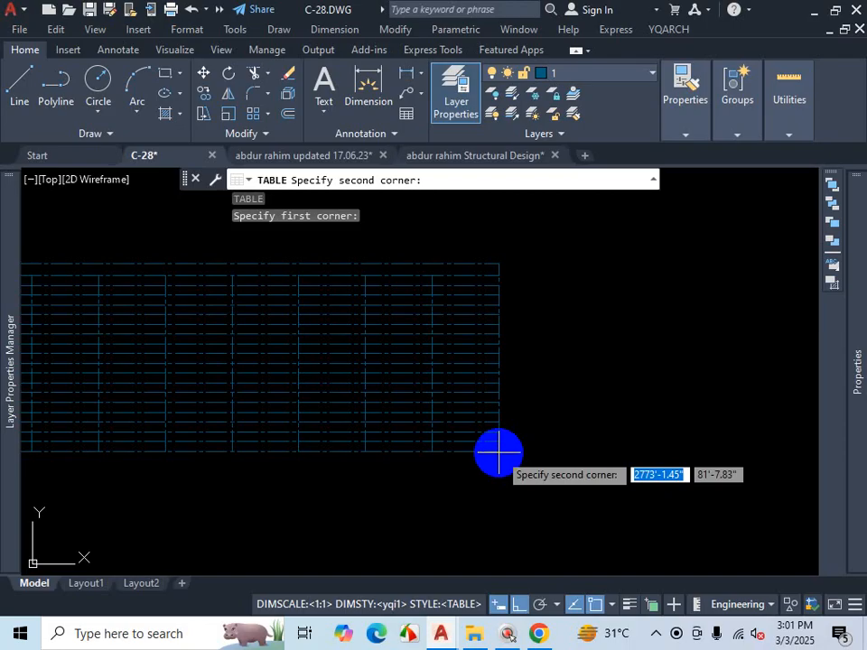
scroll(510, 424, down, 2)
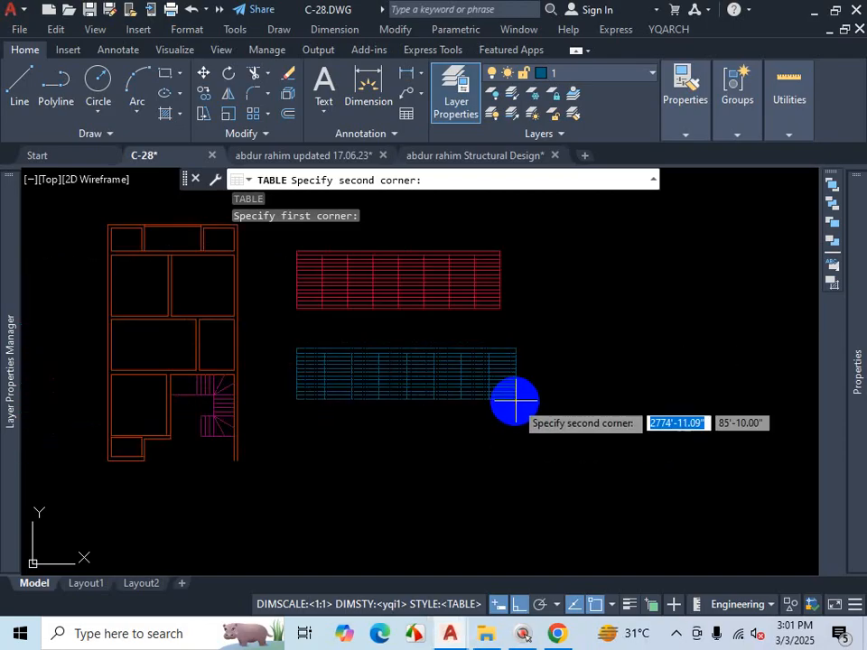
scroll(504, 411, up, 1)
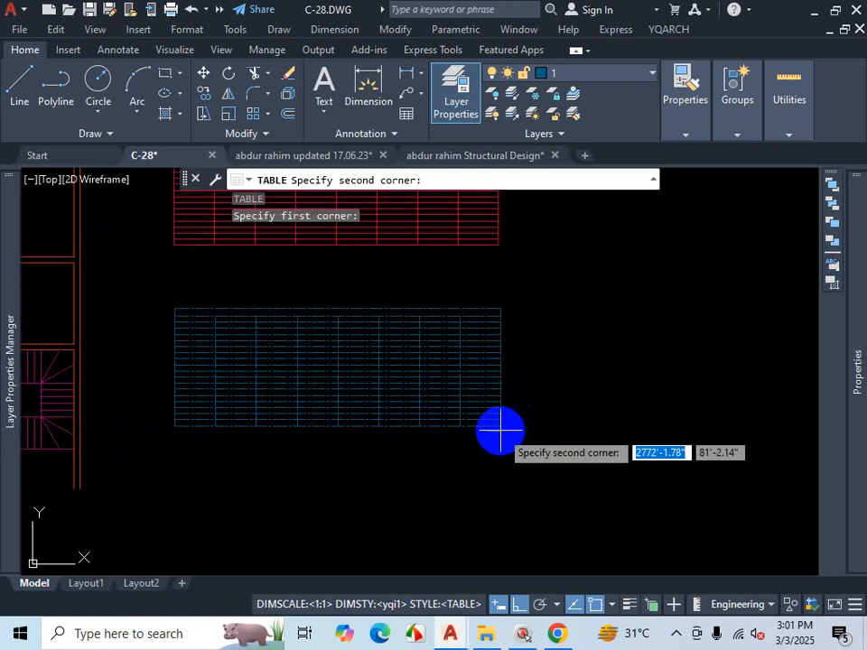
click(499, 430)
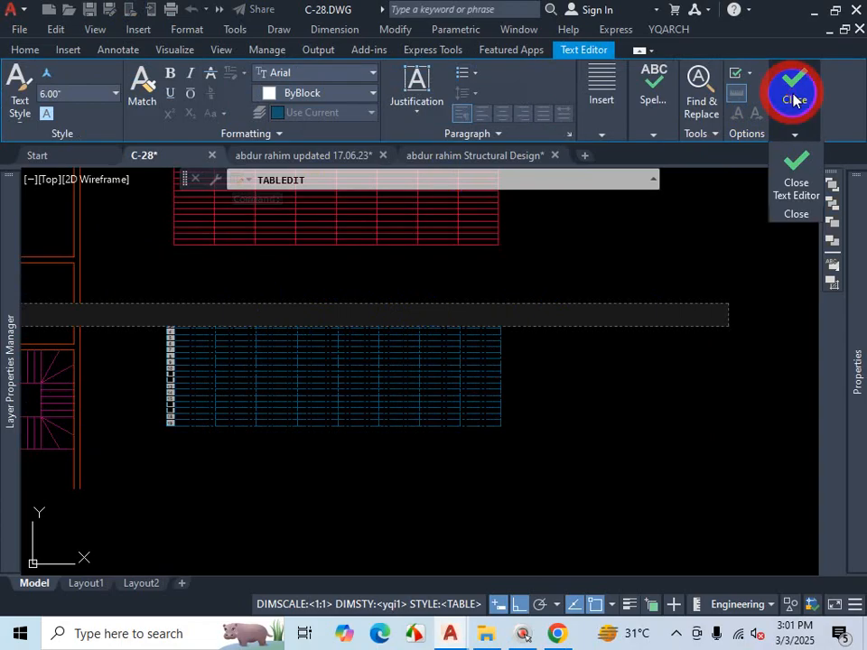
click(787, 188)
key(Escape)
scroll(621, 333, down, 2)
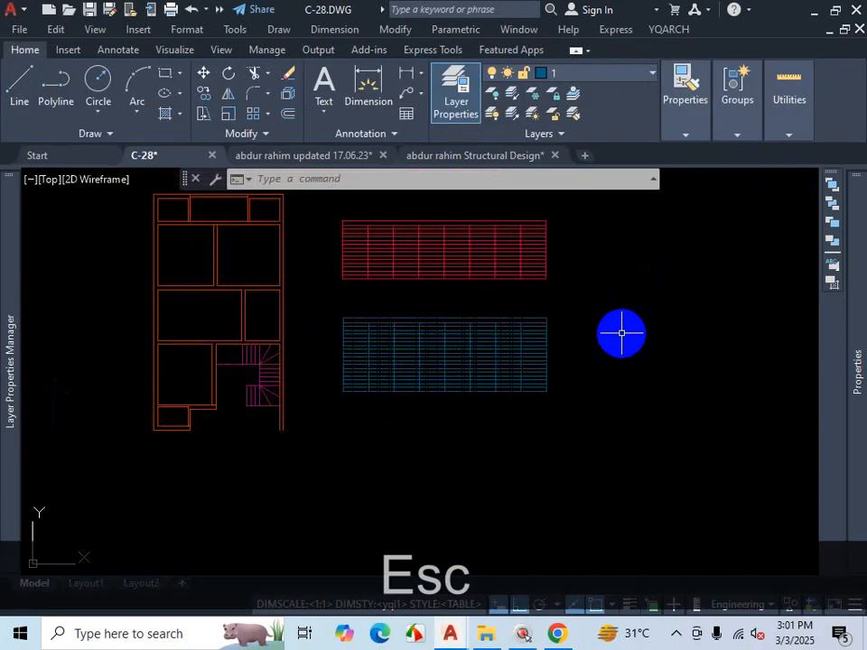
scroll(373, 366, up, 2)
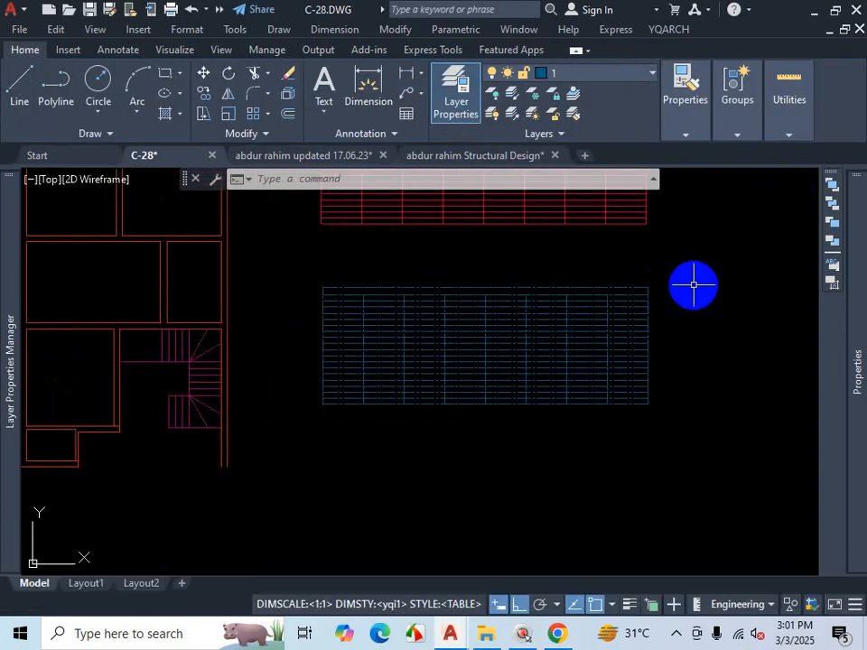
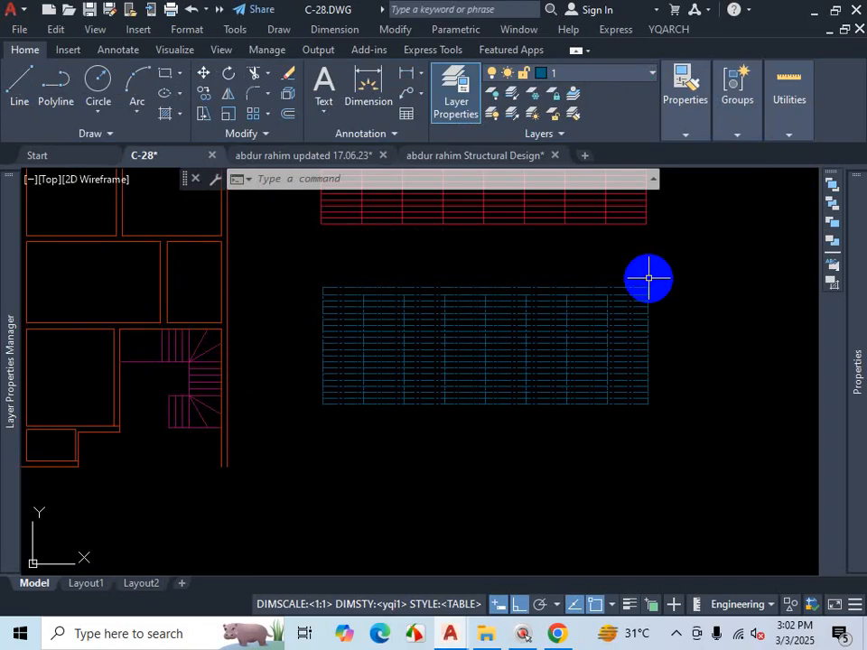
Step: Select the whole upper table, compare this with selecting only its title cell, and clear the selection each time
click(677, 632)
scroll(661, 315, down, 3)
scroll(561, 261, up, 6)
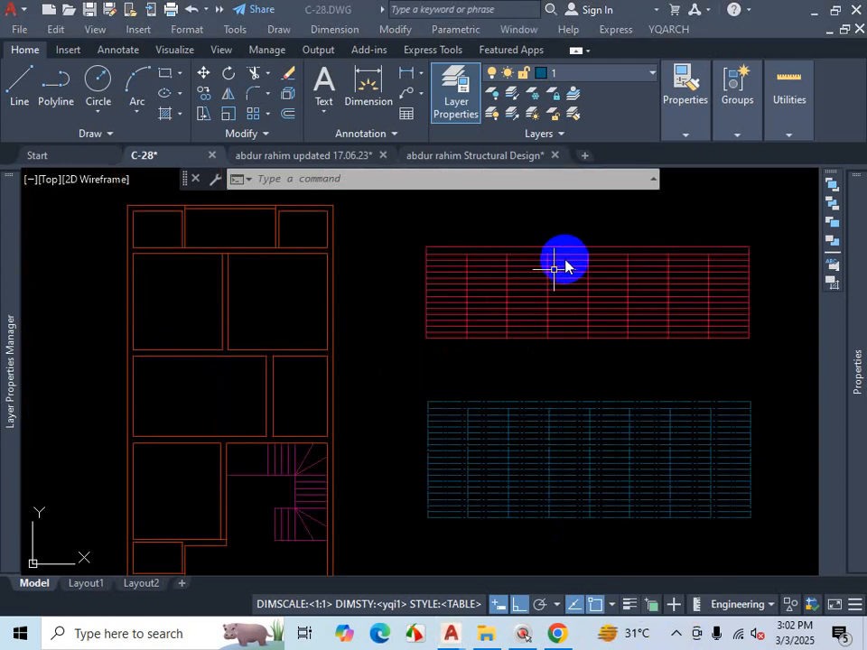
scroll(388, 286, down, 3)
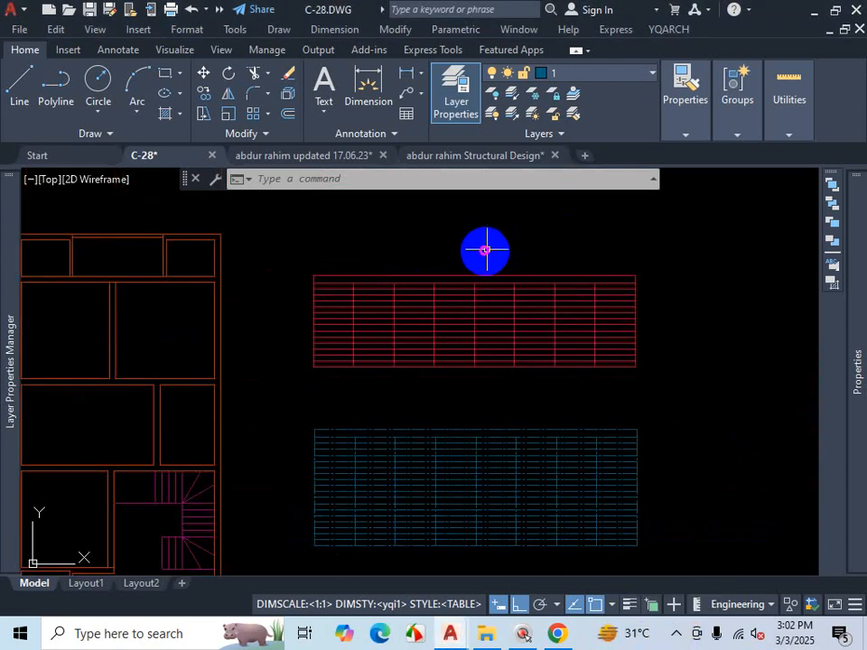
click(444, 274)
scroll(444, 274, up, 4)
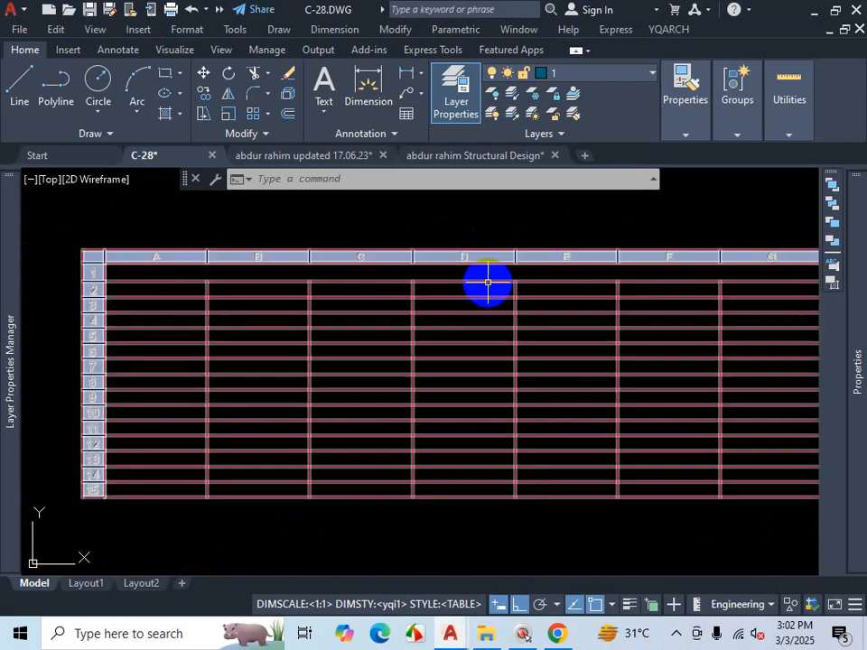
key(Escape)
click(487, 275)
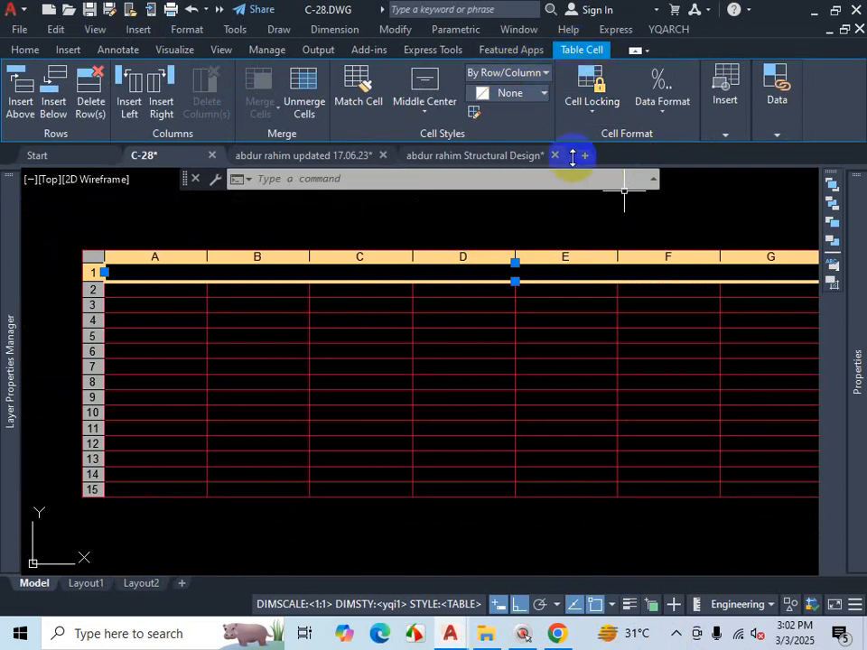
key(Escape)
Step: Open the upper table's title cell for text editing, leave it empty, and select the cell alone to view the cell tools
double_click(522, 271)
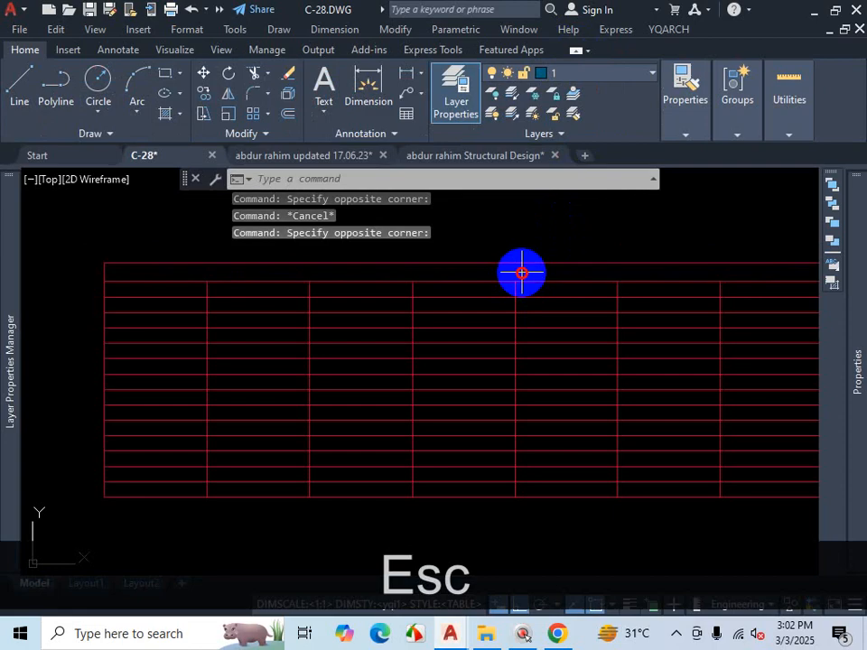
click(522, 272)
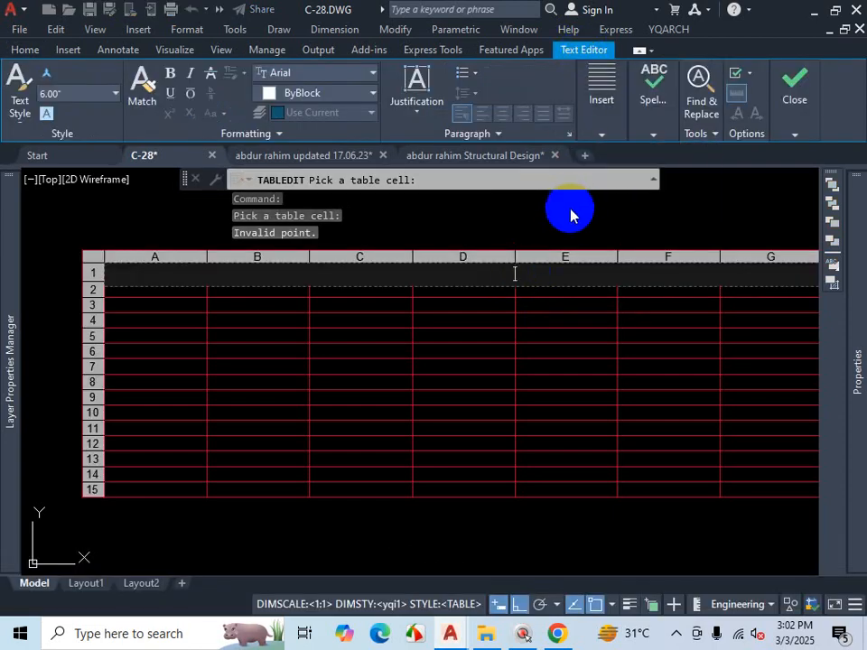
key(Escape)
key(Escape)
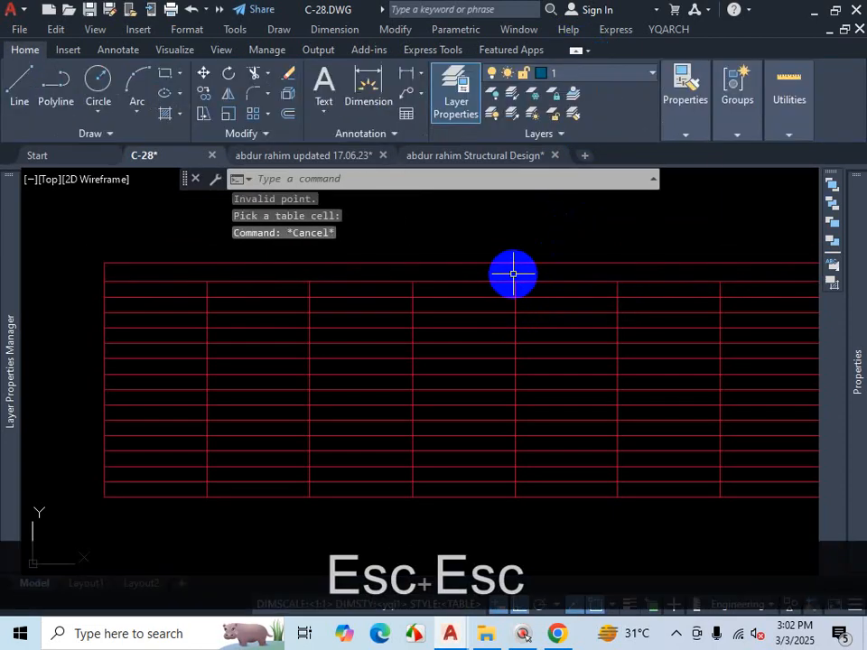
click(545, 271)
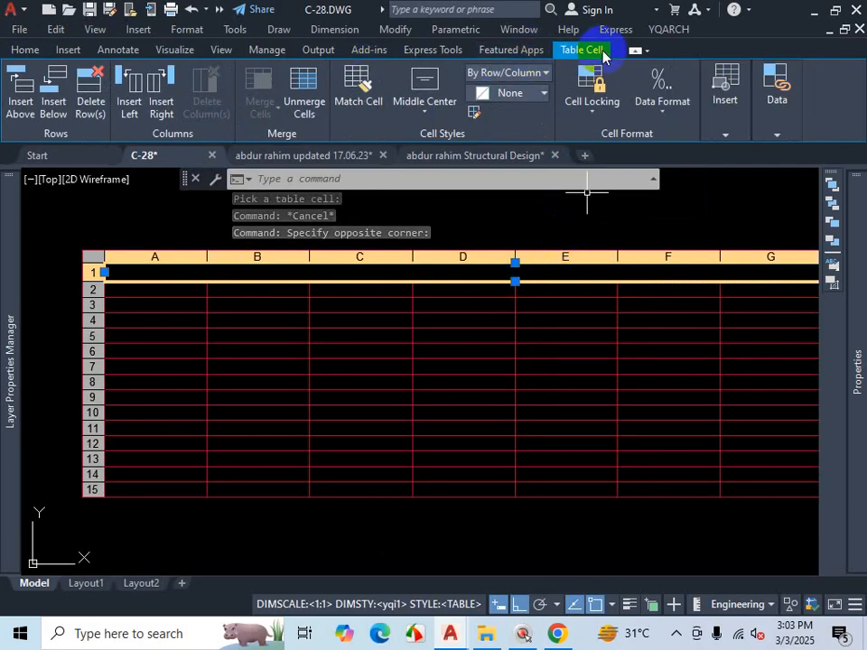
key(Escape)
Step: Open cell A2 of the upper table for text editing and leave it without entering text
scroll(508, 325, down, 2)
scroll(373, 300, up, 3)
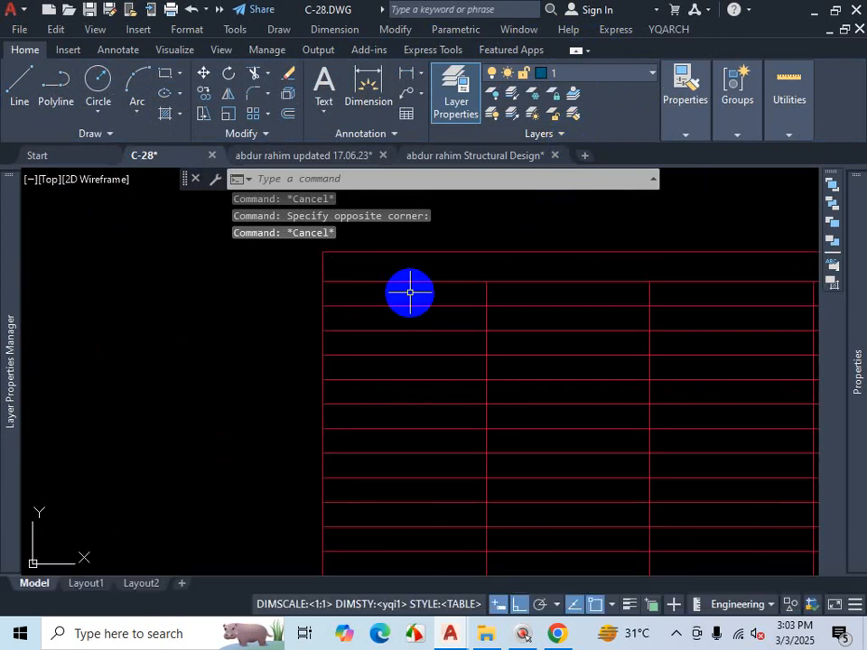
double_click(410, 292)
click(410, 291)
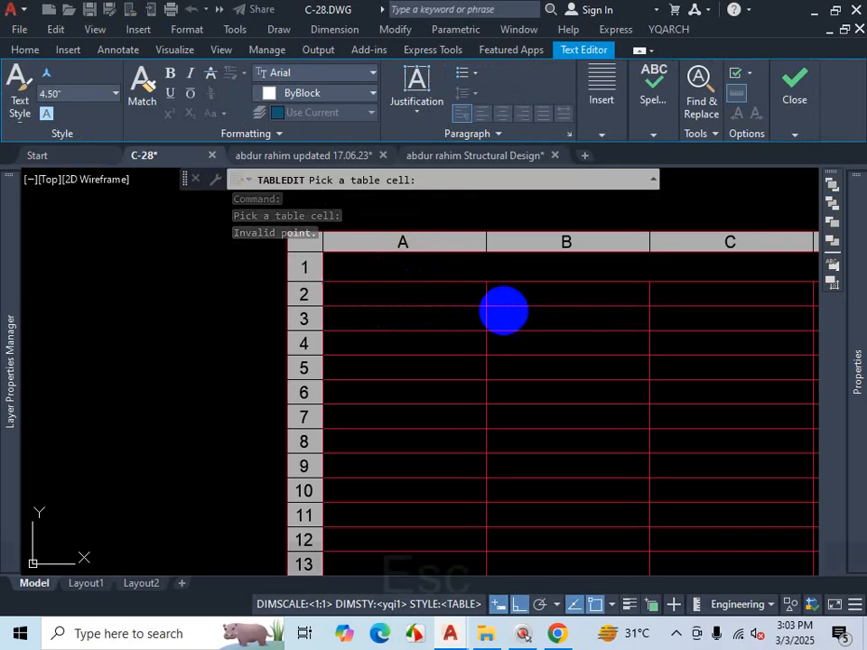
key(Escape)
key(Escape)
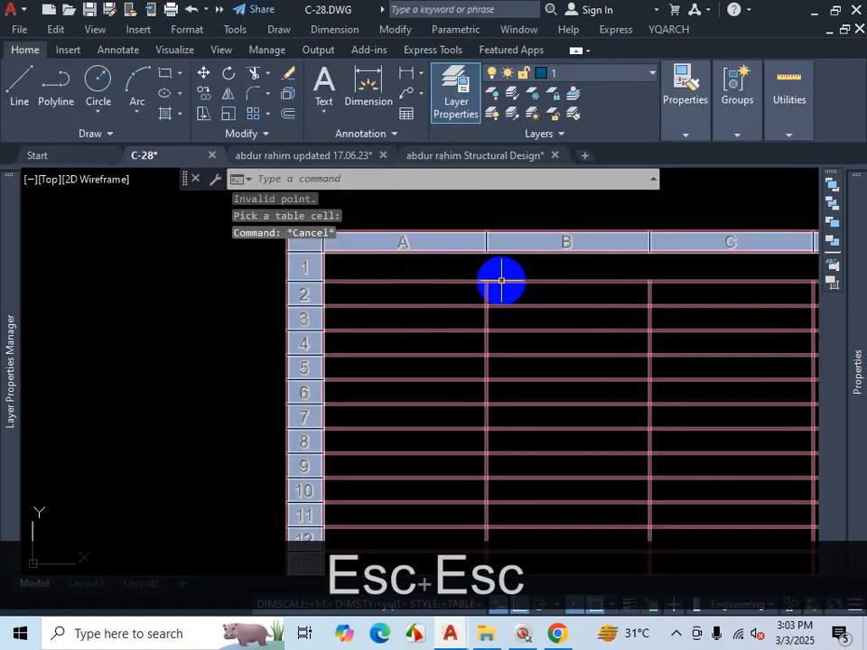
Step: Select the whole upper table by the border line beneath its title row and clear the selection
click(503, 280)
click(504, 280)
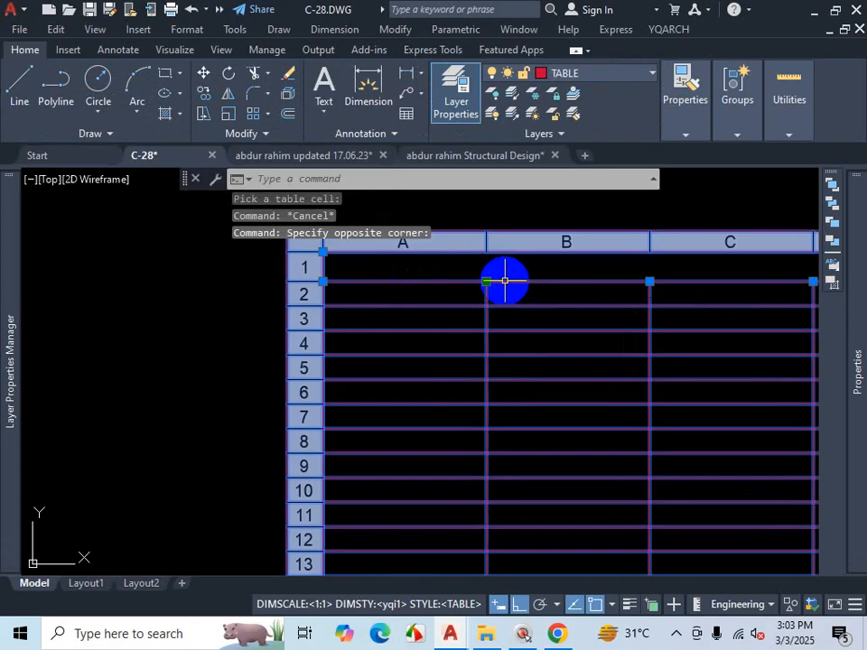
key(Escape)
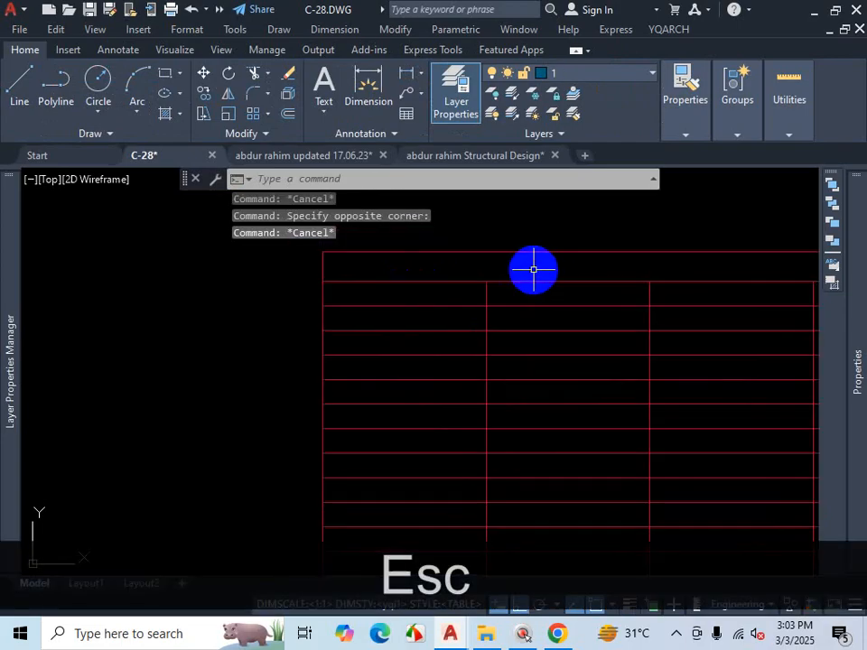
click(523, 281)
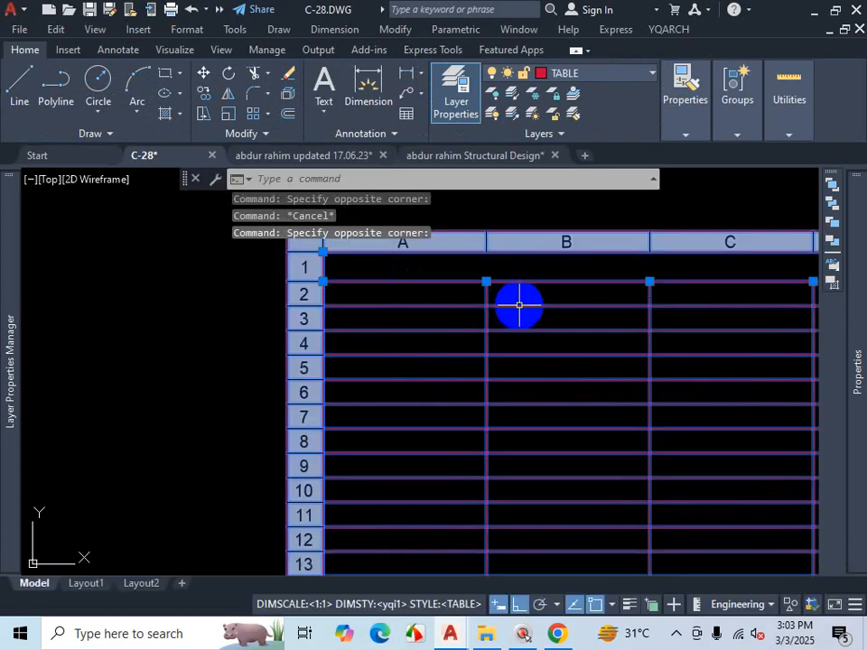
key(Escape)
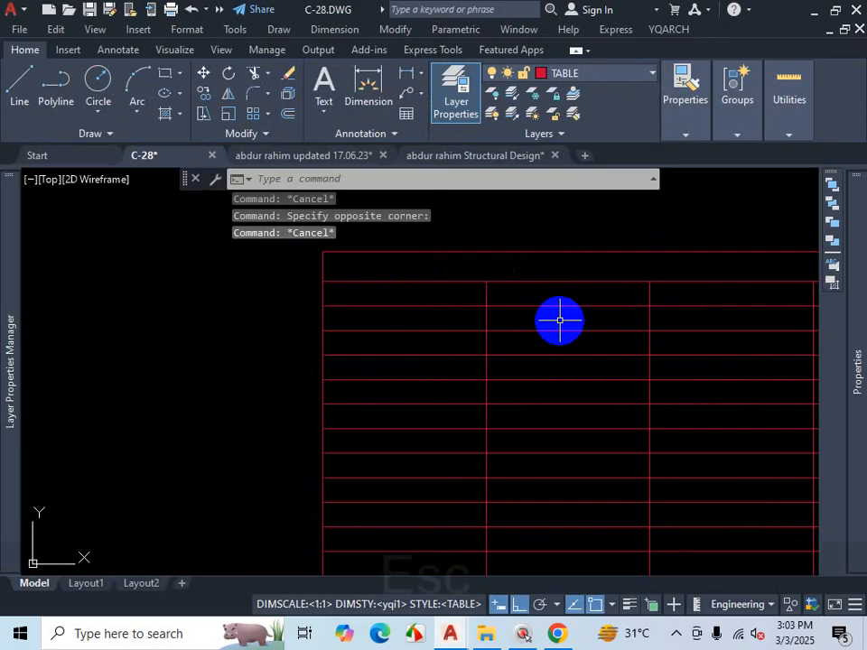
Step: Compare selecting inside the upper table's title cell with selecting the table by an inner grid line, clearing both selections
click(560, 268)
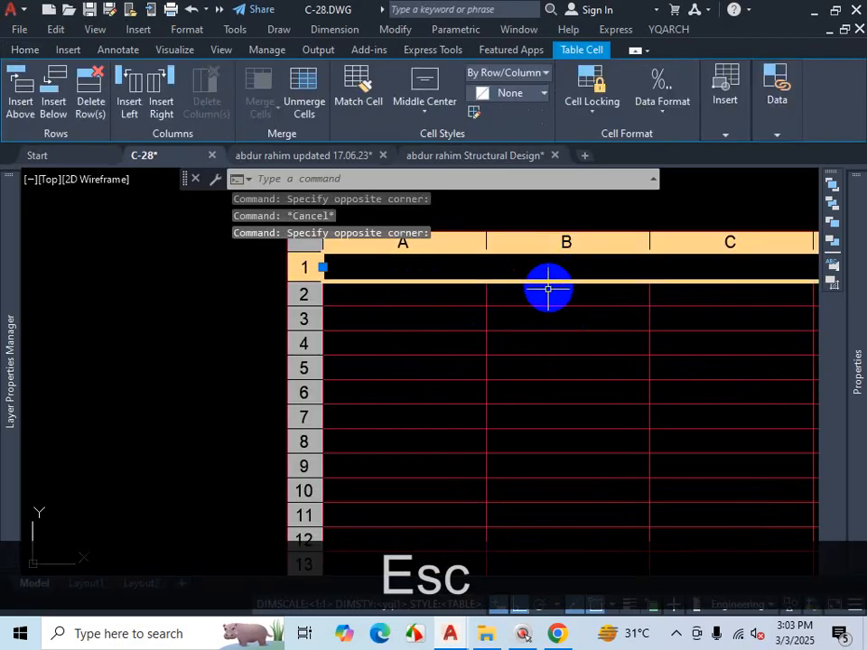
key(Escape)
click(486, 303)
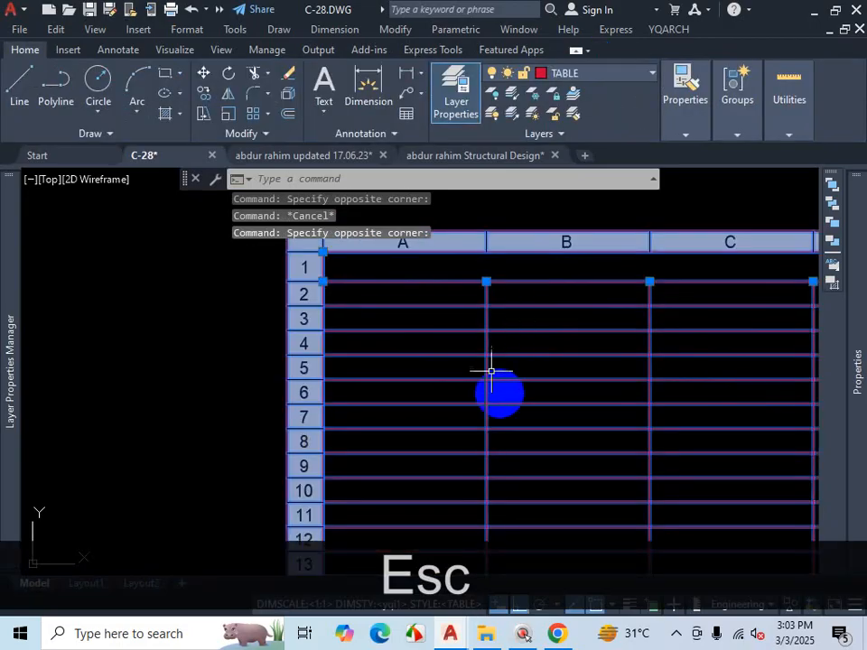
scroll(479, 339, down, 4)
scroll(716, 335, up, 5)
key(Escape)
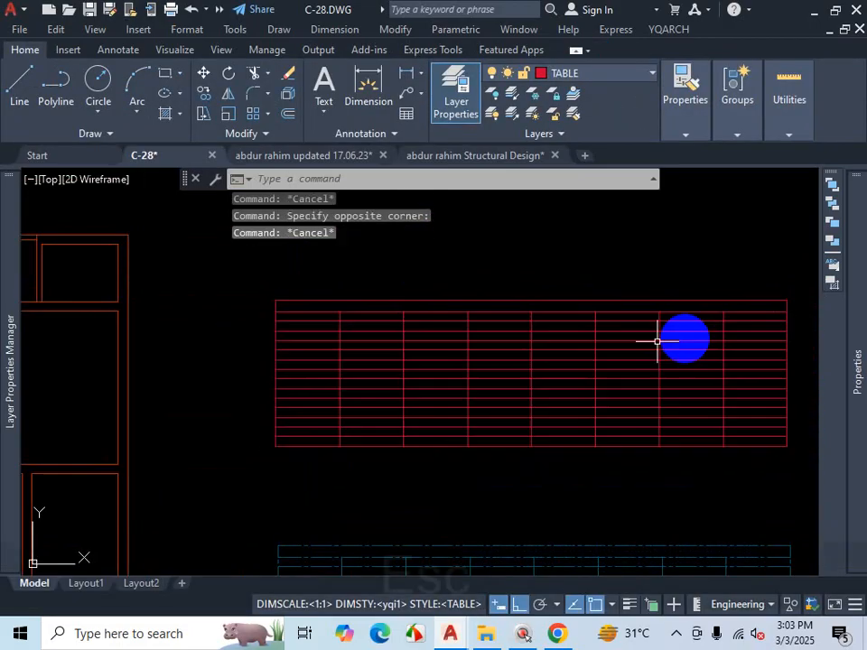
Step: Select the title cell of the upper table up close to view its column letters and cell tools, and clear the selection
scroll(437, 301, up, 2)
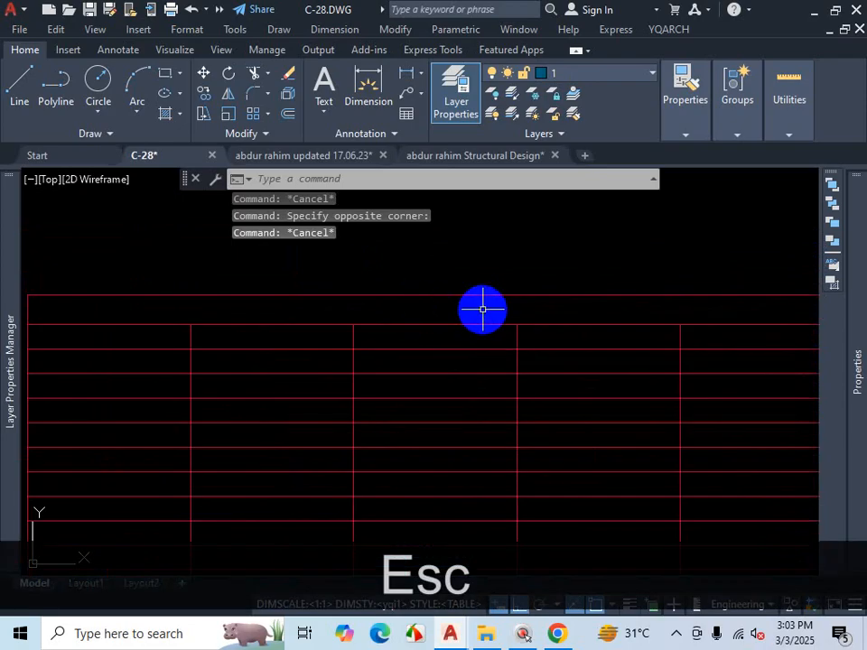
scroll(482, 308, up, 2)
click(479, 307)
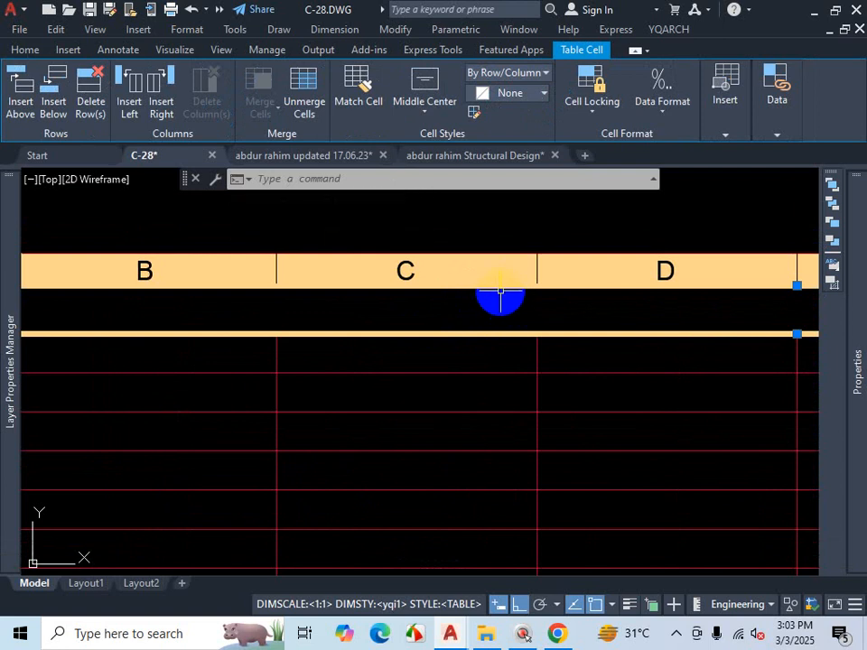
scroll(496, 308, down, 4)
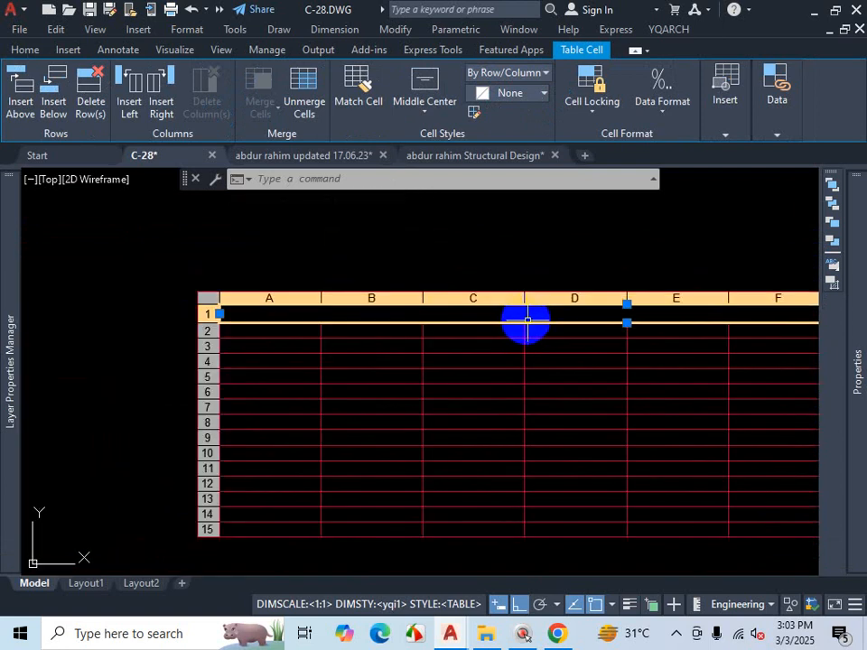
key(Escape)
scroll(520, 333, down, 2)
scroll(542, 334, down, 2)
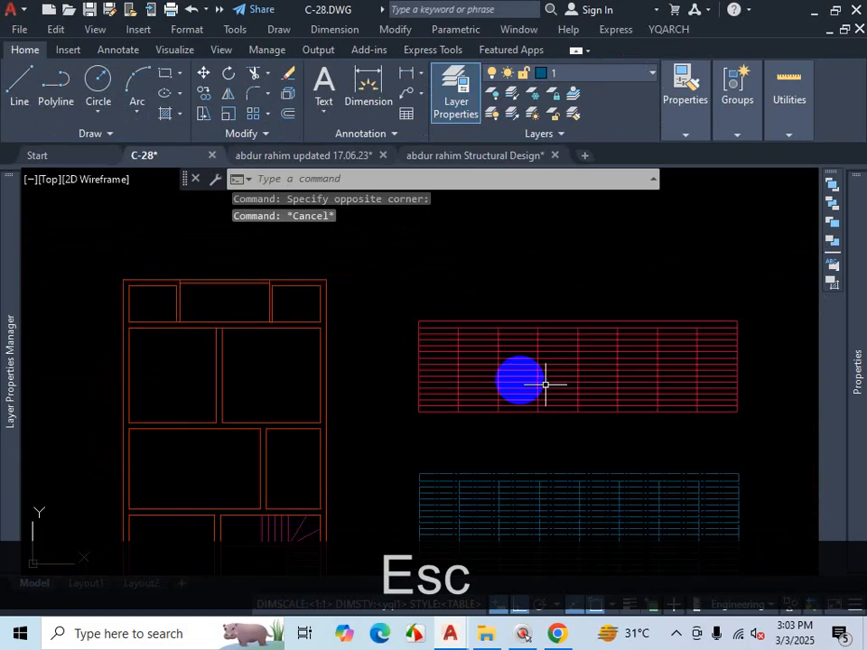
Step: Examine the upper table's grid up close, select its title cell to review the row, column and cell style tools, and clear the selection
click(620, 387)
scroll(632, 397, up, 4)
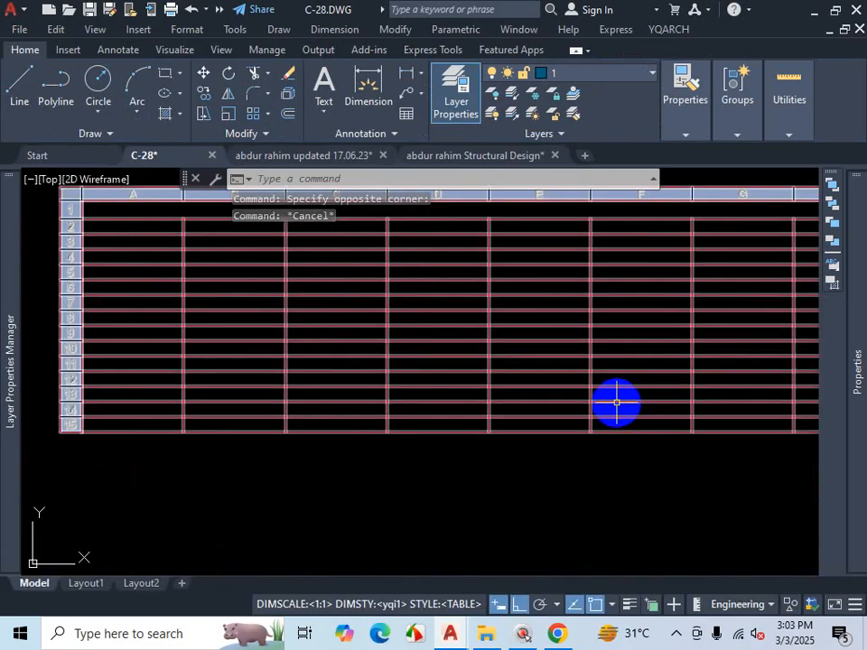
scroll(613, 400, down, 4)
scroll(465, 411, up, 5)
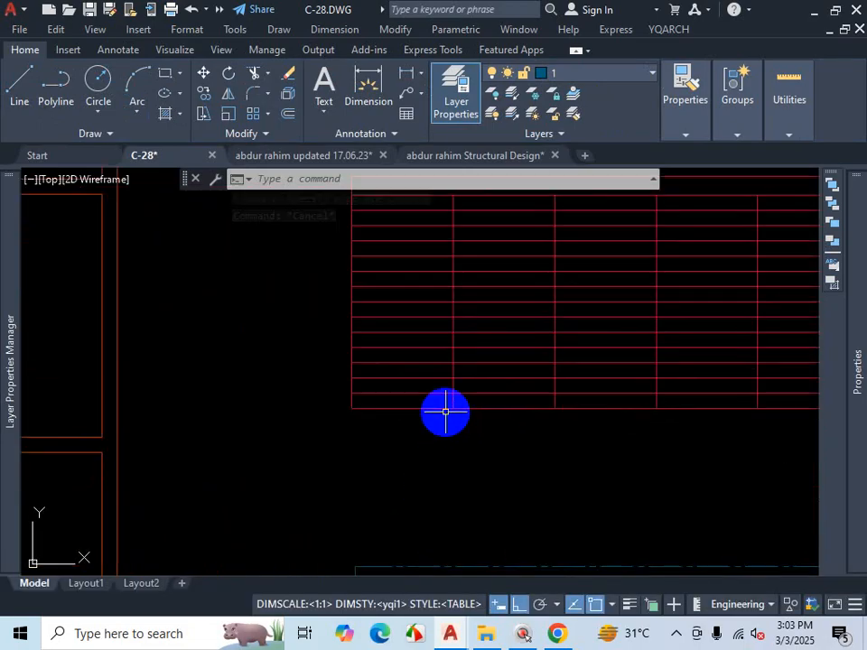
scroll(429, 406, up, 1)
scroll(407, 398, down, 6)
scroll(397, 274, up, 6)
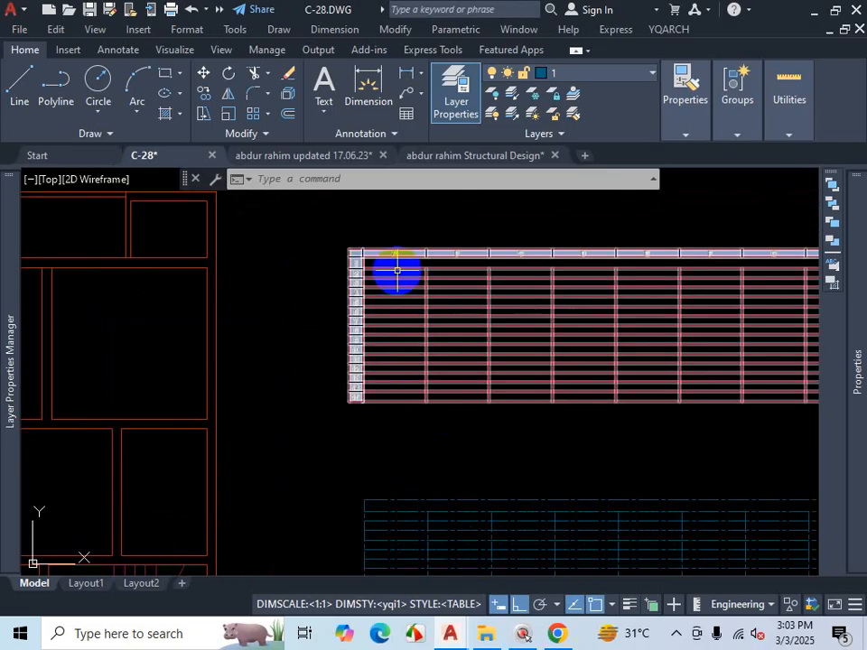
scroll(398, 305, down, 2)
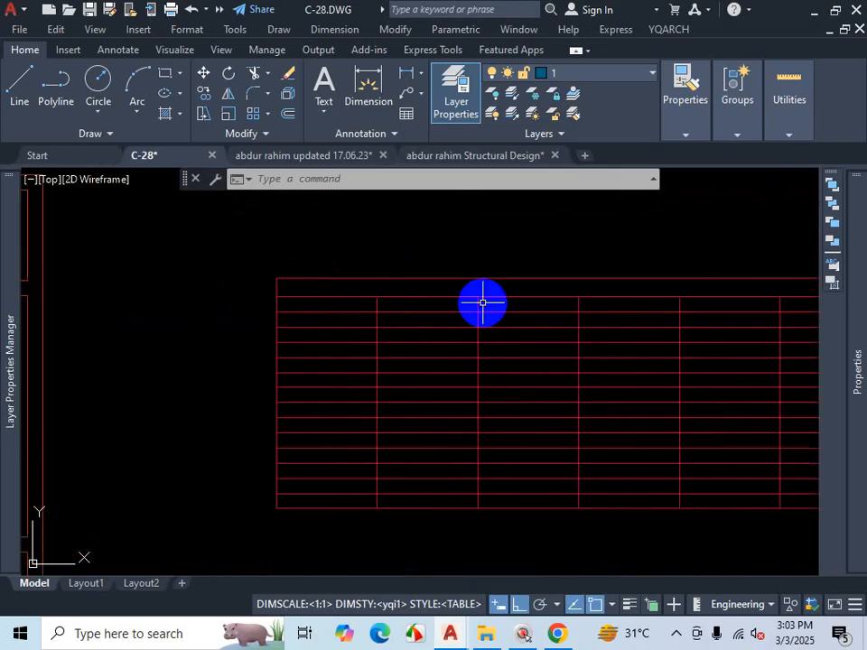
scroll(531, 277, up, 2)
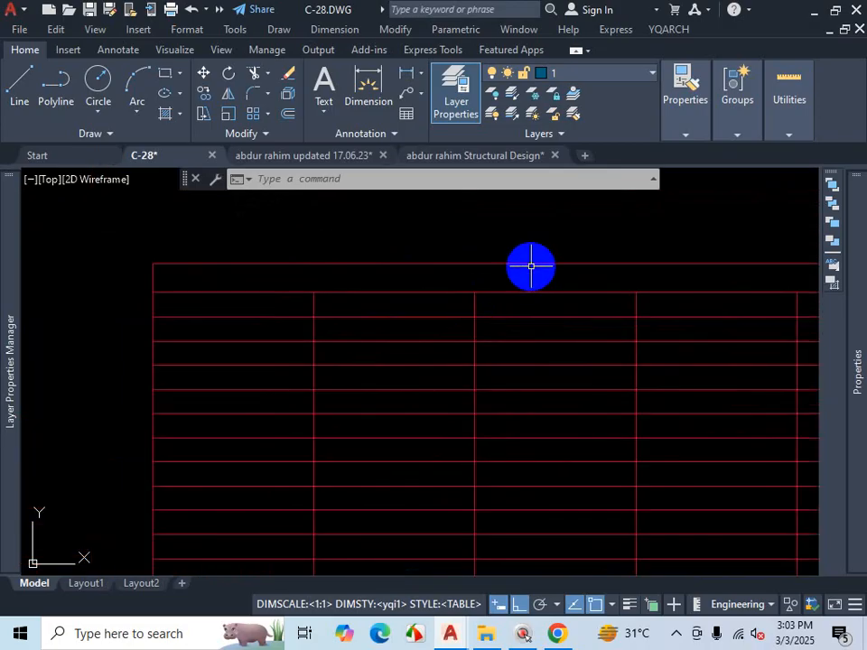
click(528, 270)
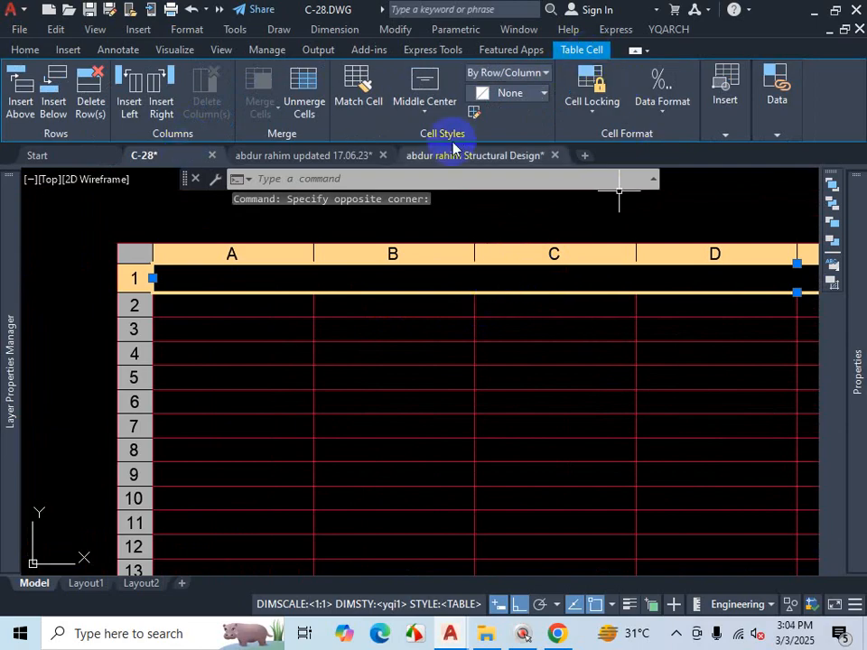
scroll(480, 385, down, 5)
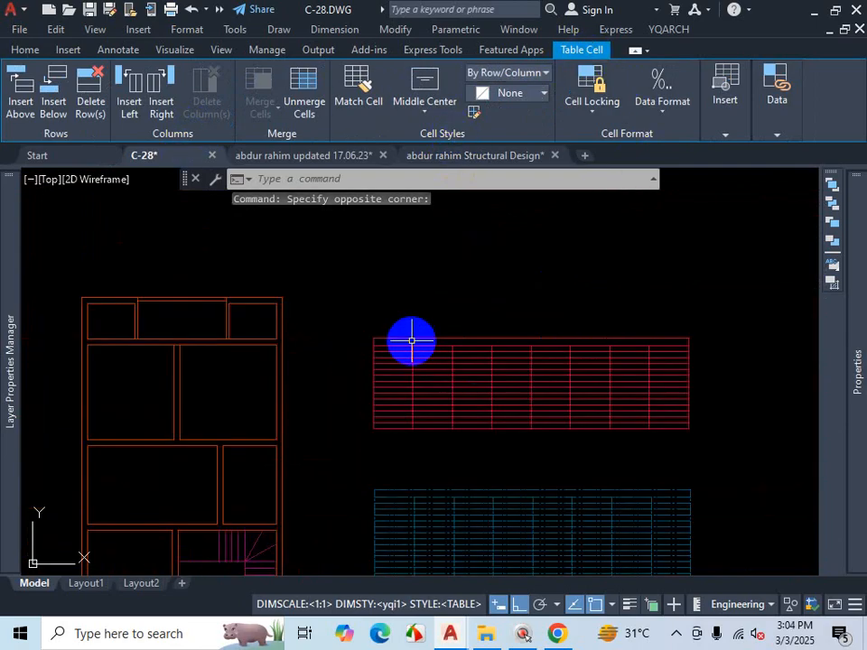
key(Escape)
Step: Move the lower table to the TABLE layer and make TABLE the current layer
scroll(445, 343, up, 5)
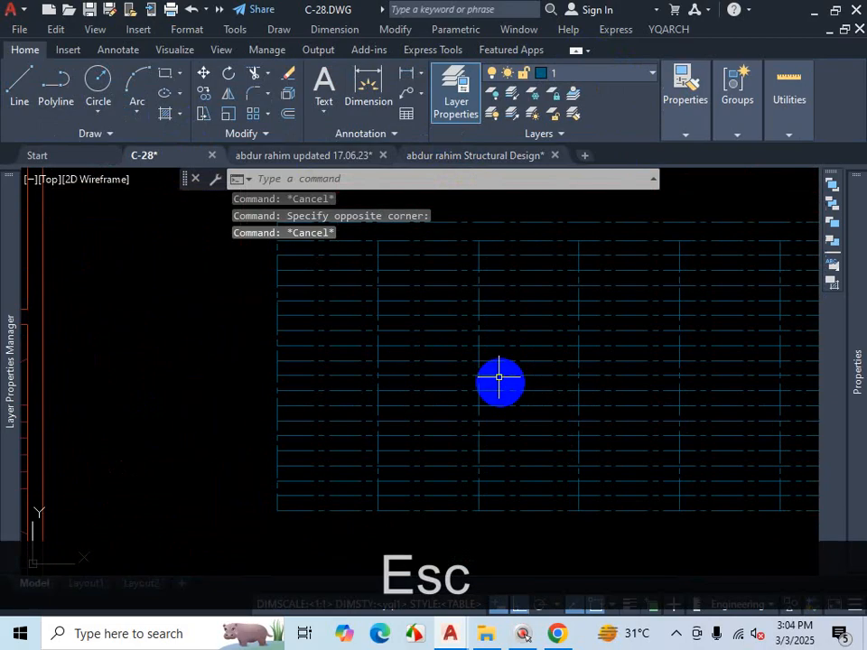
scroll(587, 352, down, 2)
click(630, 339)
click(575, 195)
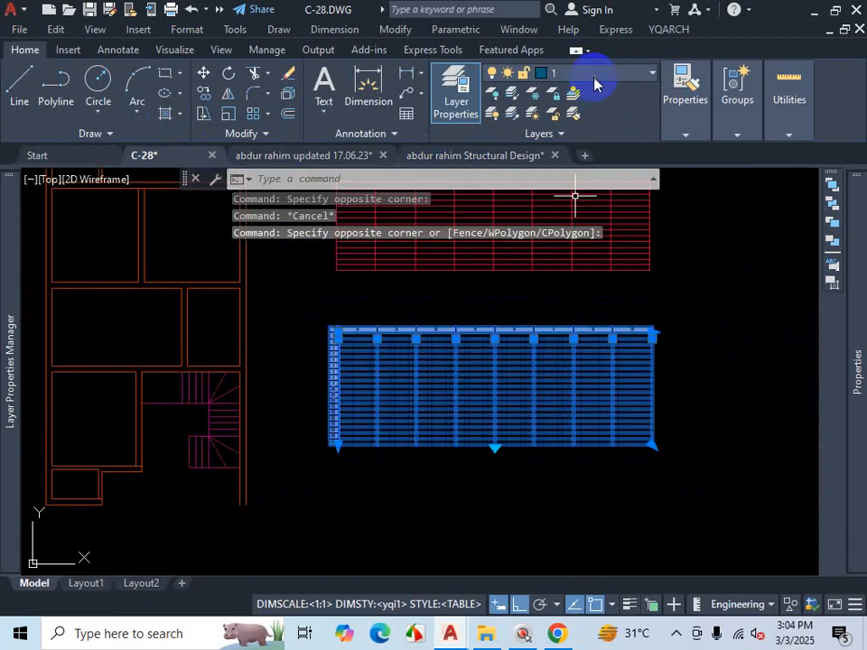
click(594, 78)
click(574, 255)
key(Escape)
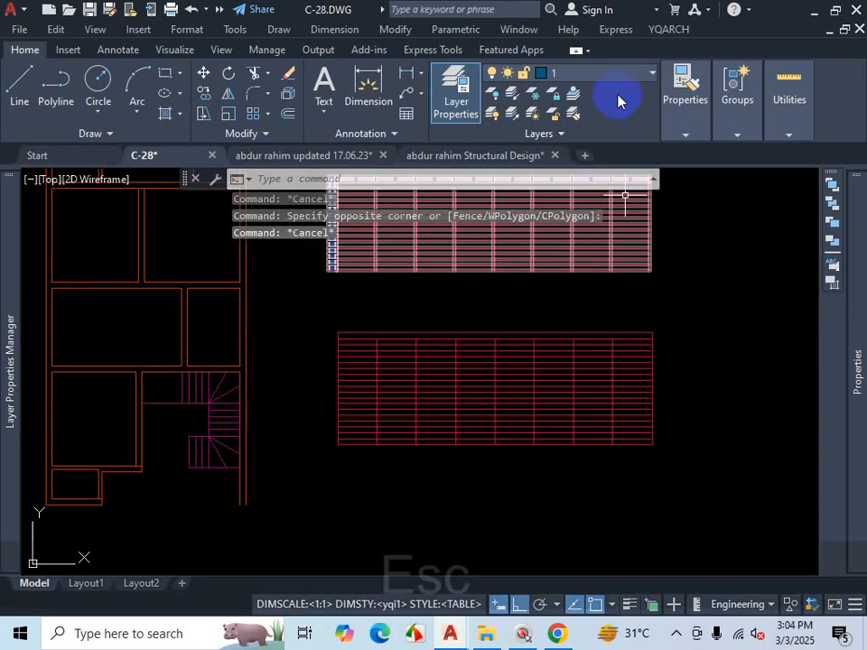
click(615, 78)
click(574, 257)
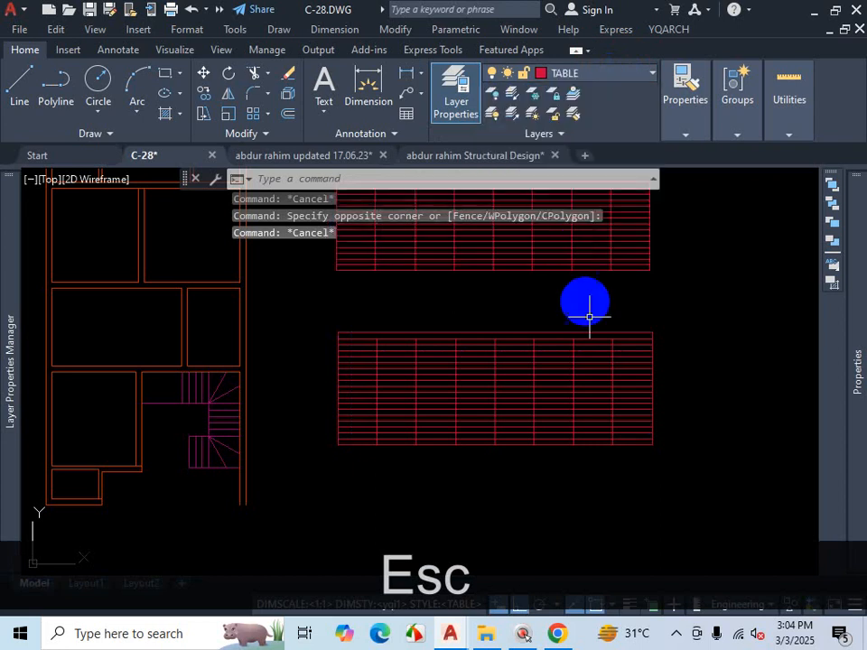
Step: Select the title cell of the lower table to review the row, column and merge tools
scroll(348, 310, up, 8)
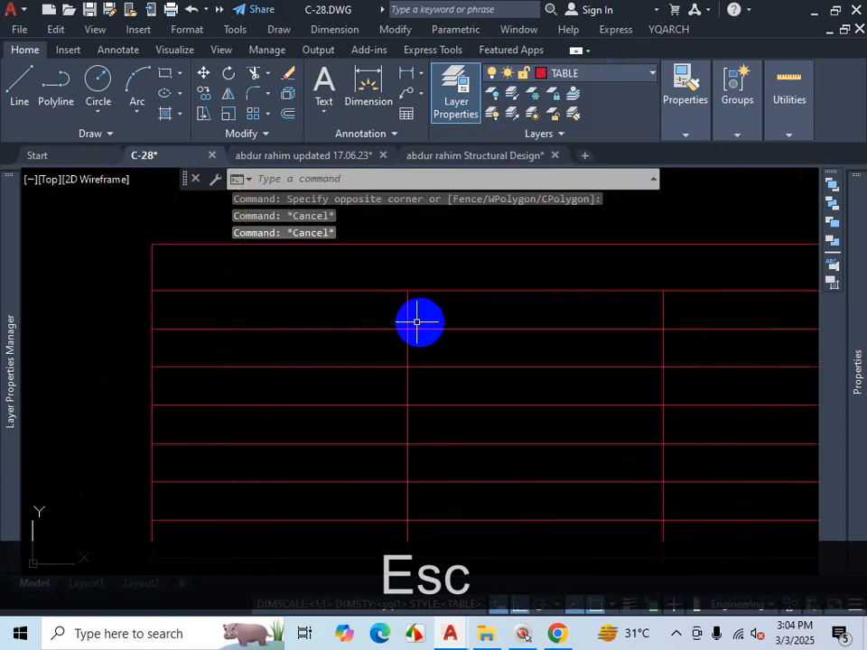
scroll(416, 321, down, 5)
scroll(571, 295, up, 5)
click(558, 290)
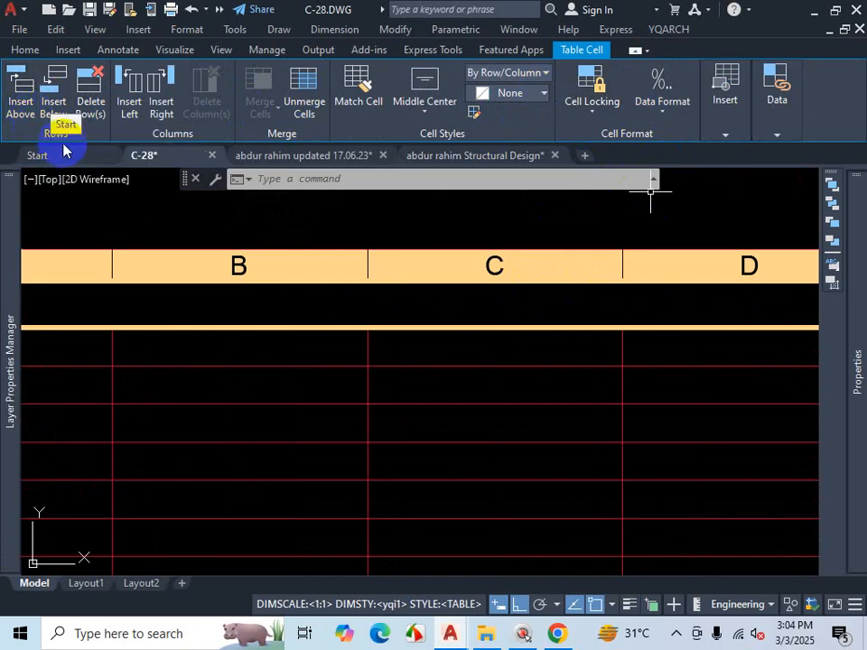
Step: Enter W in cell A19 of the lower table and finish the text editing
scroll(270, 219, down, 7)
scroll(227, 367, up, 2)
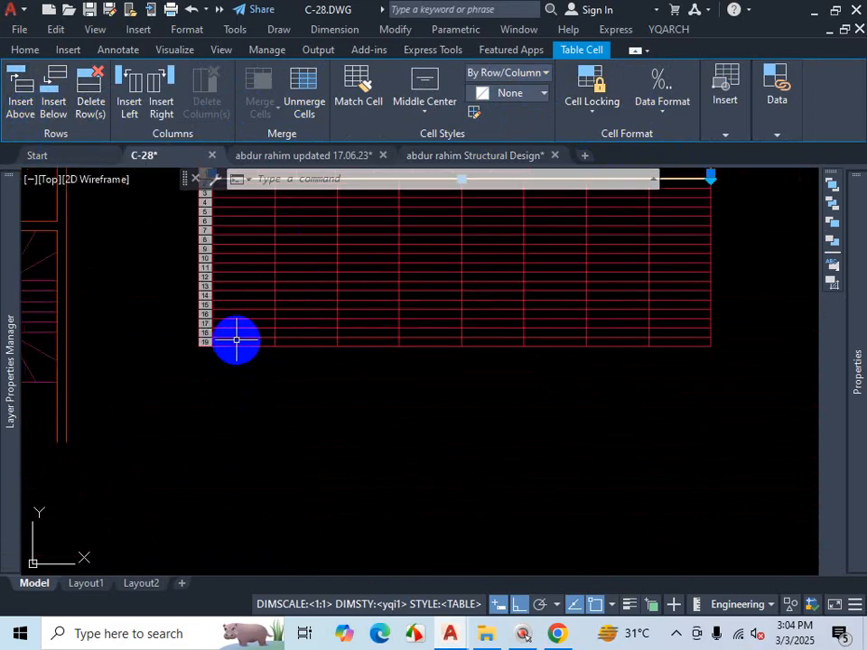
scroll(235, 340, up, 2)
click(241, 340)
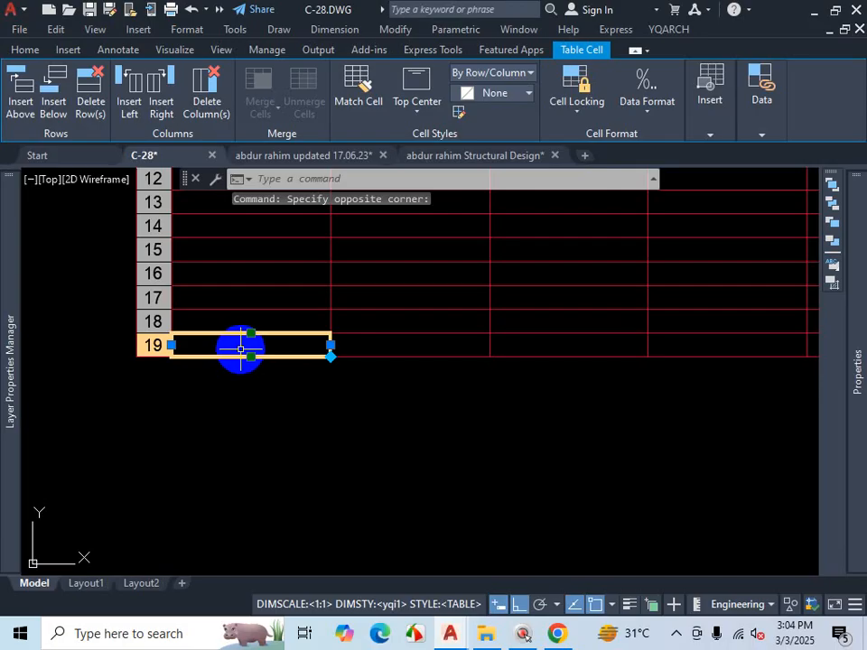
double_click(244, 350)
click(249, 345)
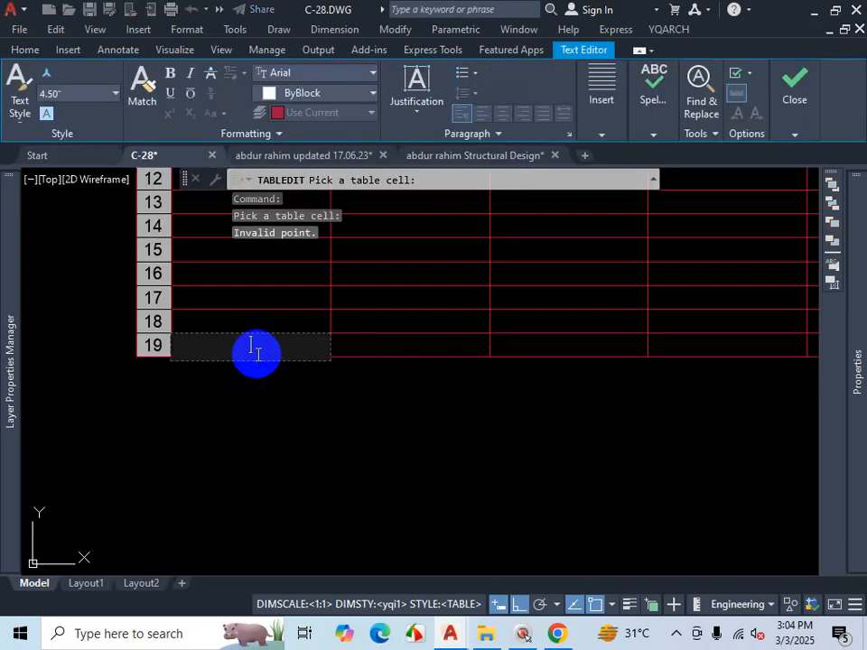
text(W)
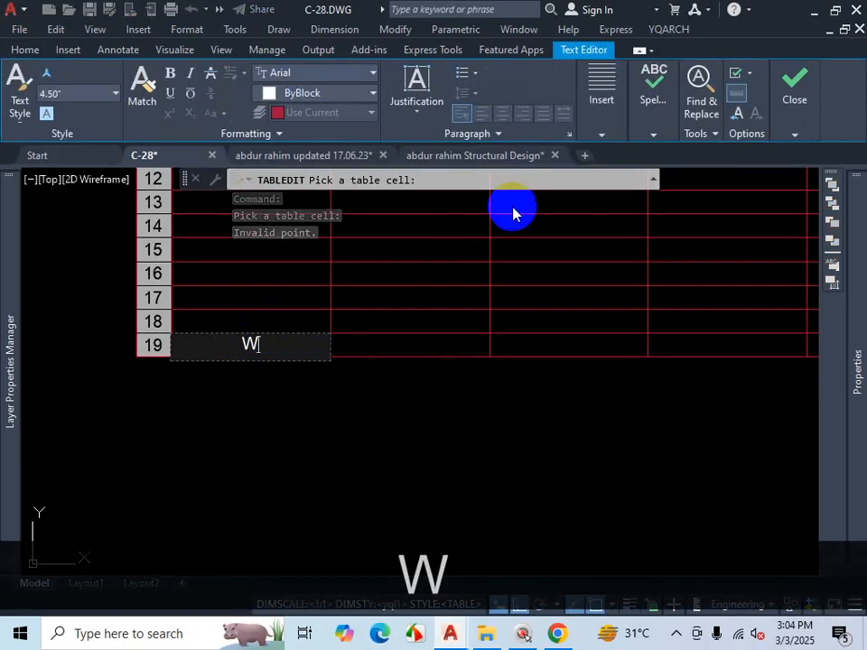
click(792, 184)
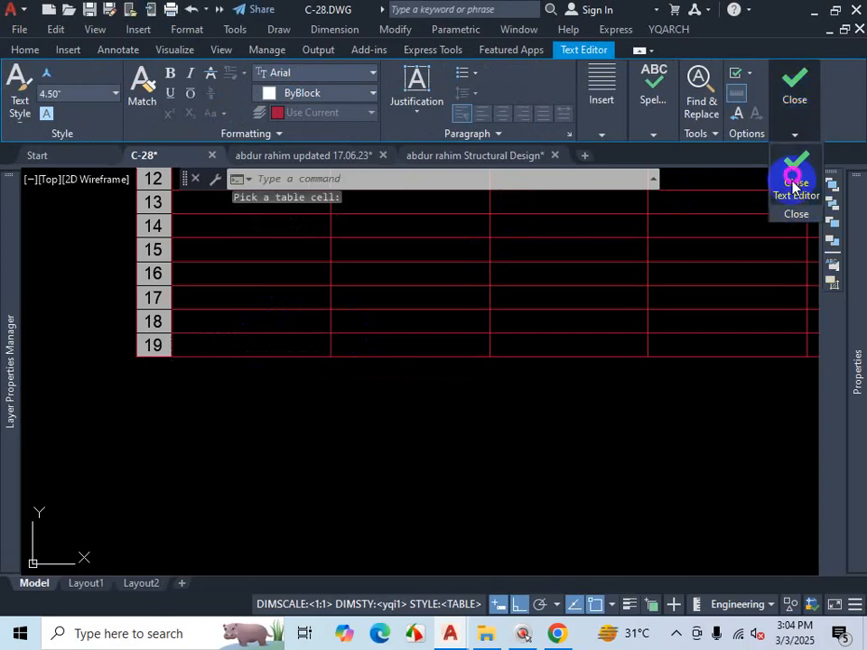
Step: Enter the letter B in the first-column cell of row 17 in the lower table
scroll(246, 361, up, 3)
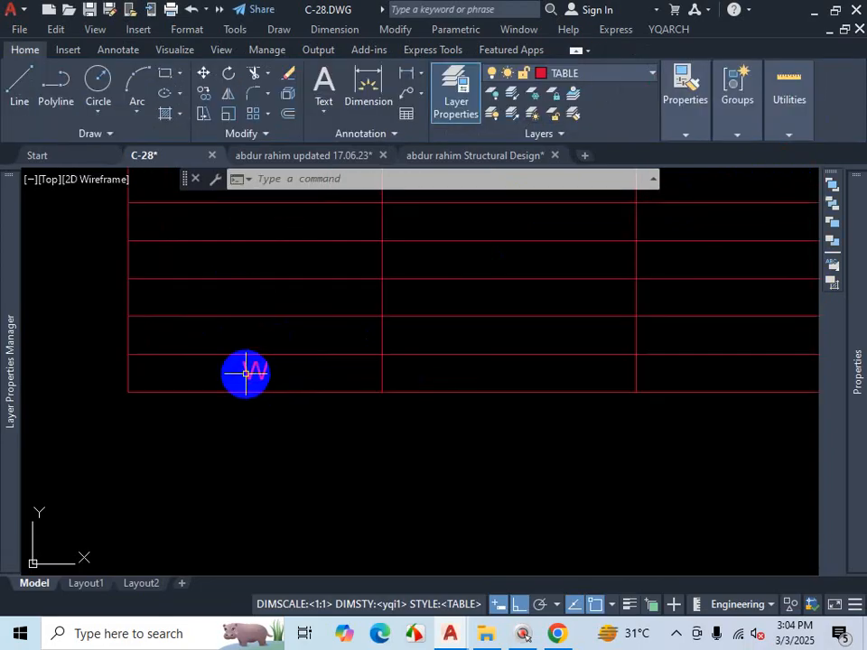
click(246, 373)
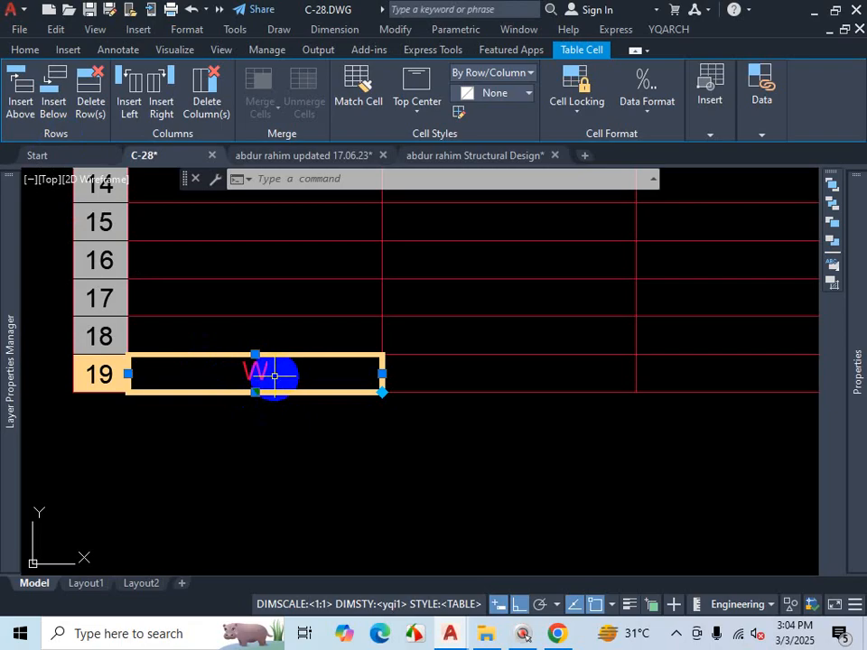
key(Escape)
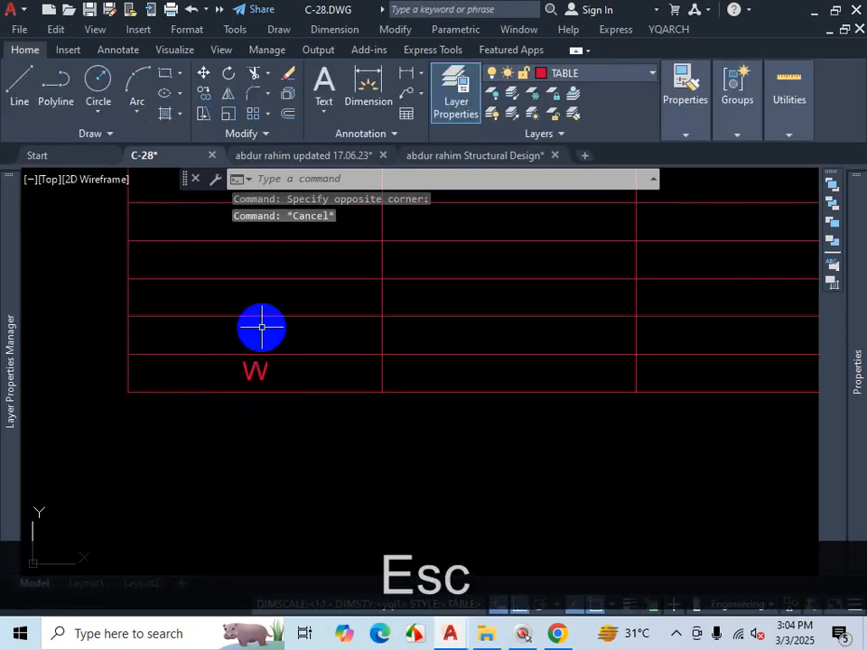
click(256, 297)
click(256, 297)
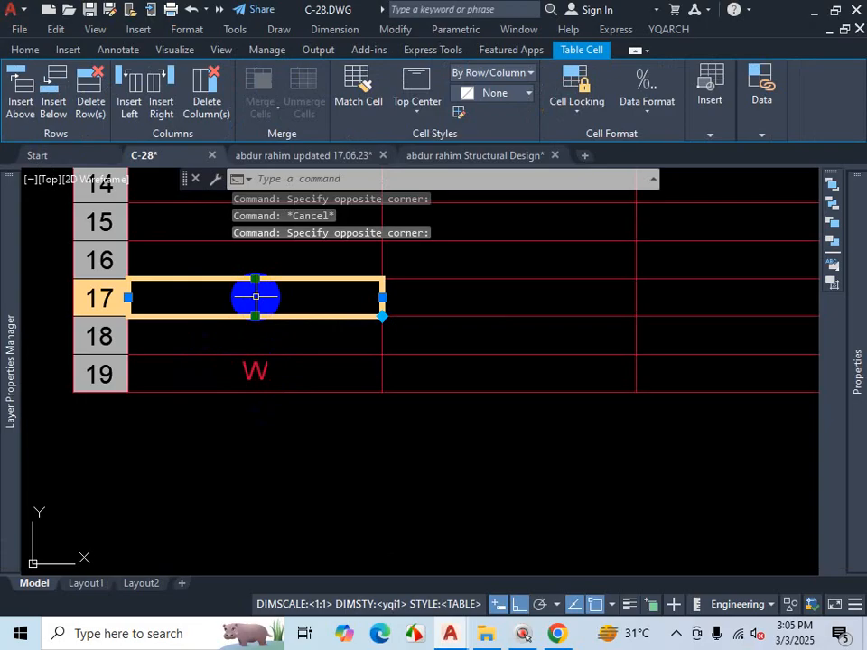
text(B)
key(Escape)
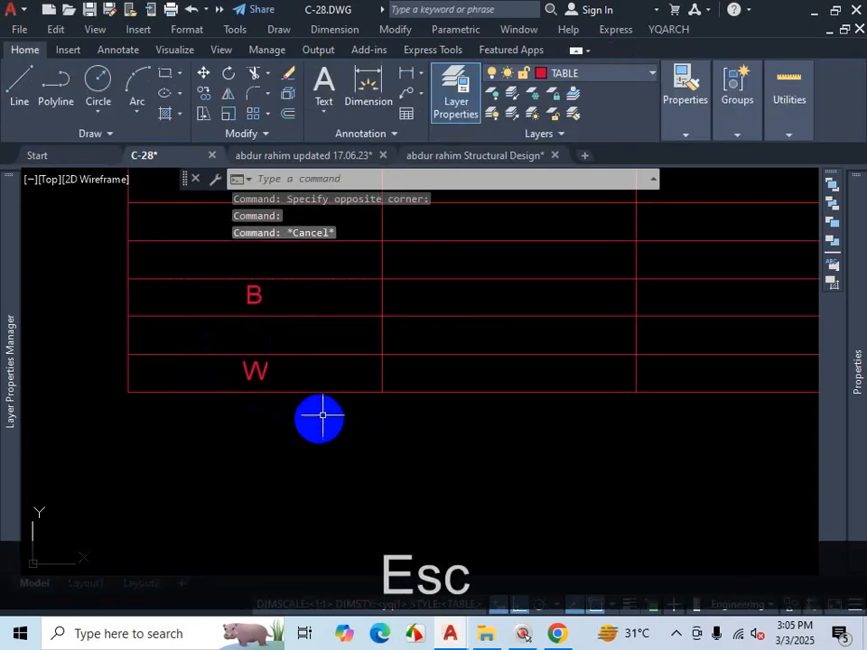
Step: Insert one row above and one row below the table row that contains W
click(264, 373)
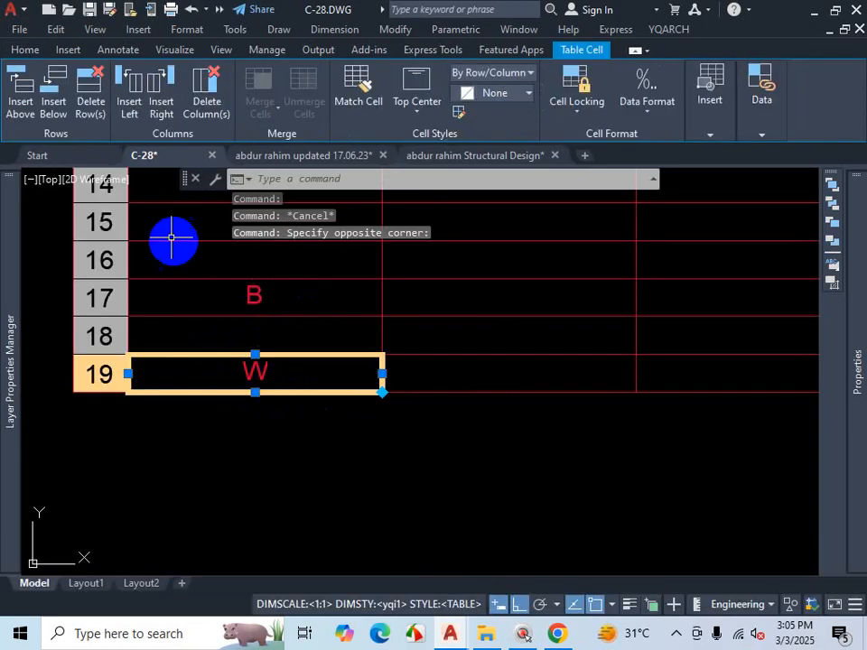
click(26, 101)
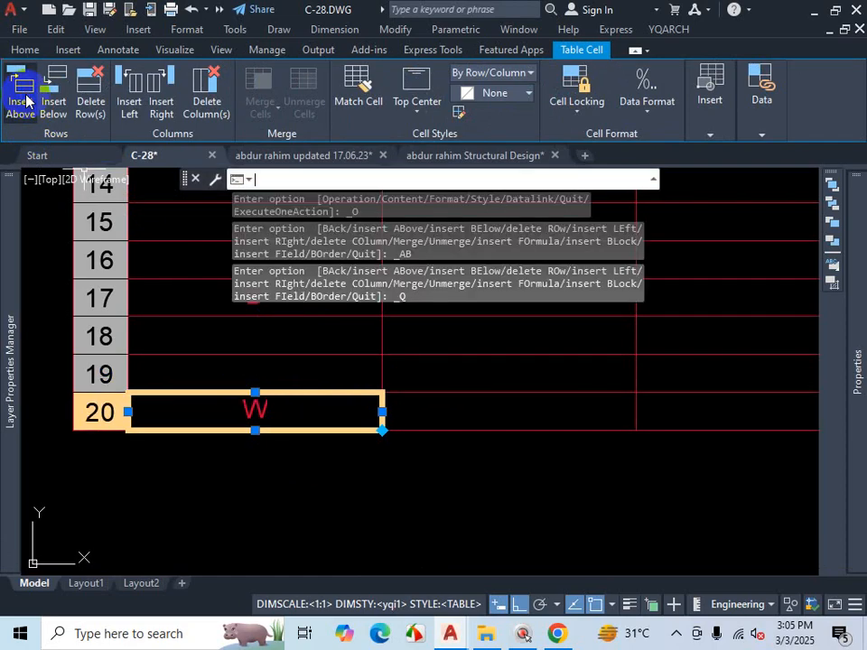
scroll(402, 538, down, 2)
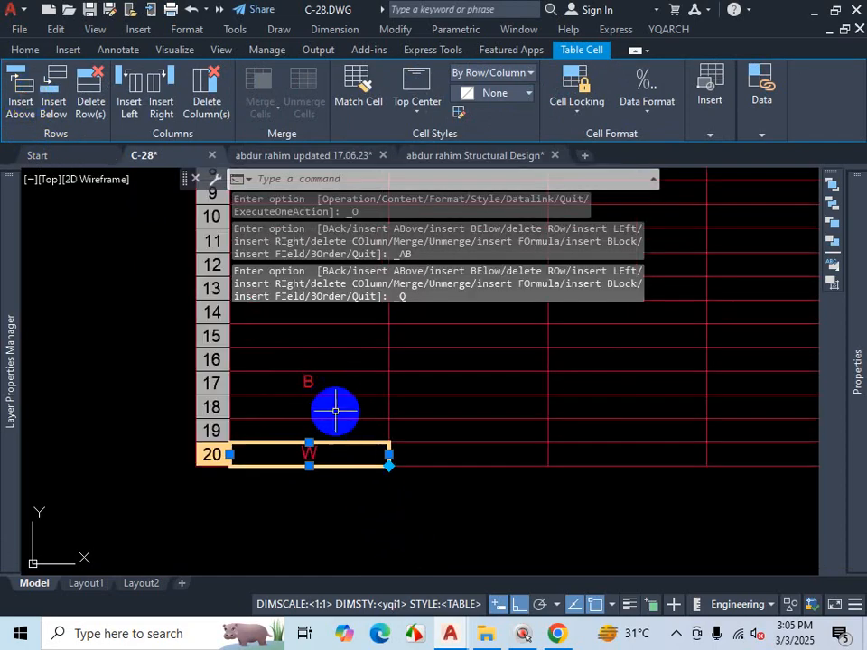
scroll(333, 400, up, 2)
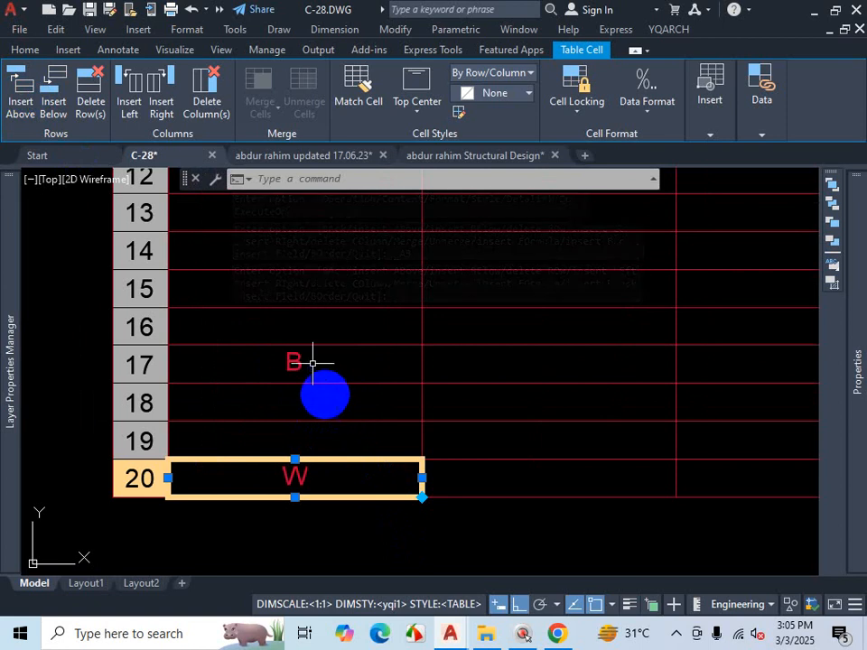
click(64, 99)
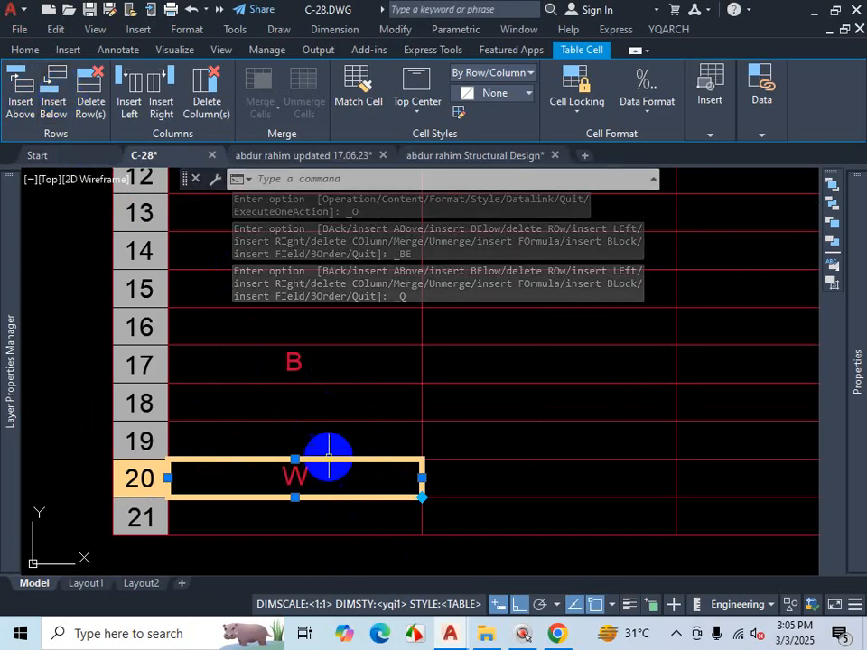
click(676, 633)
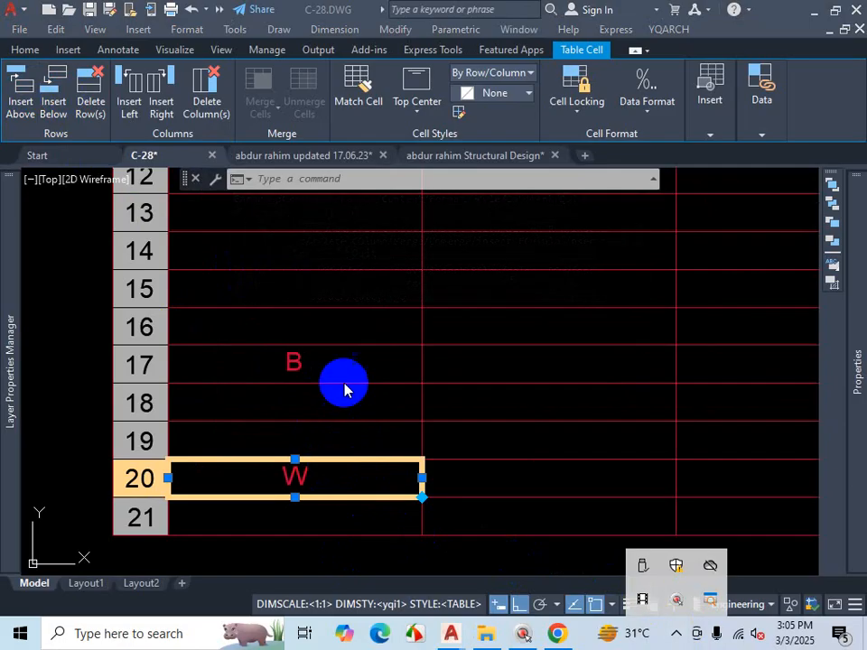
scroll(344, 390, down, 4)
scroll(367, 416, up, 4)
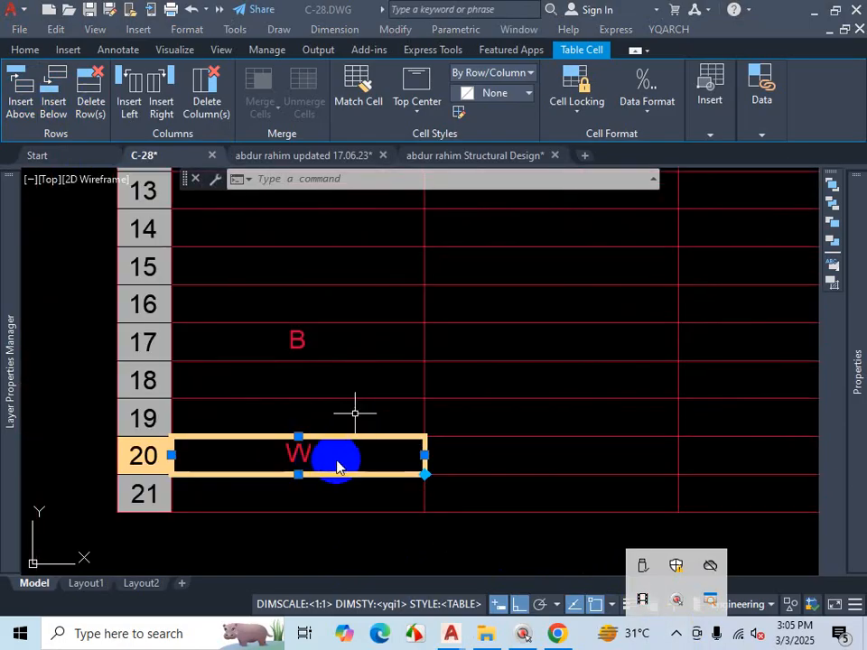
scroll(337, 466, down, 4)
scroll(338, 456, up, 6)
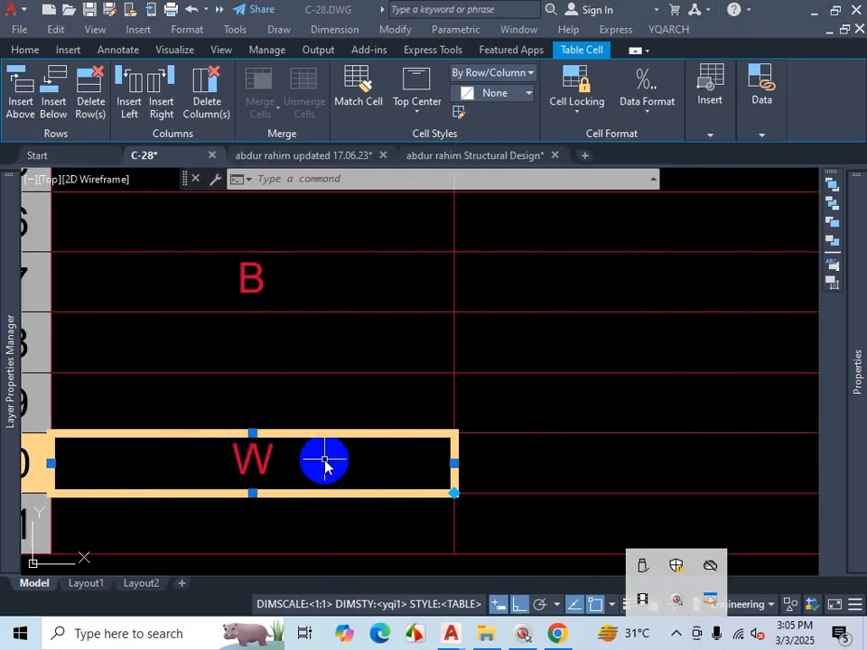
scroll(355, 474, down, 5)
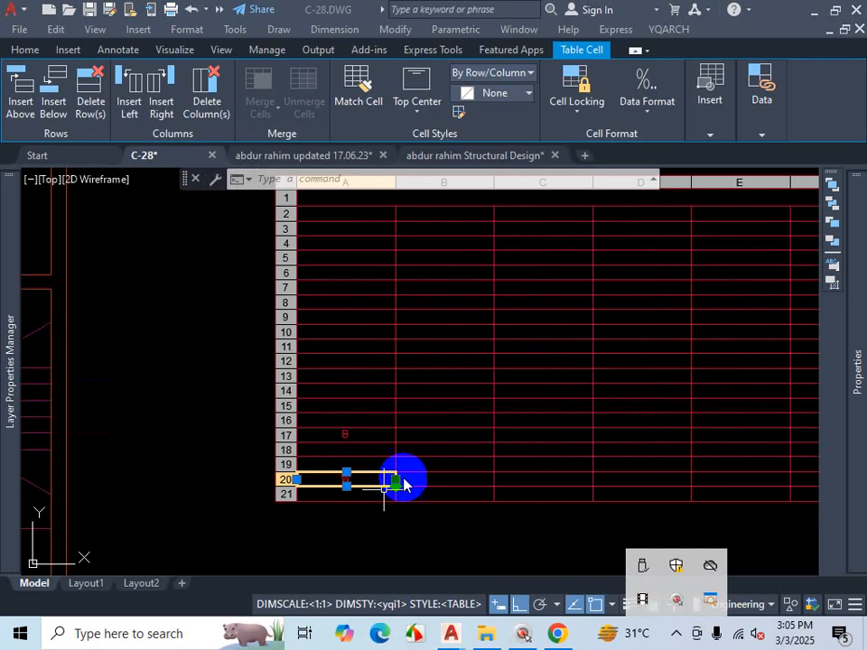
scroll(415, 478, down, 4)
scroll(479, 462, up, 2)
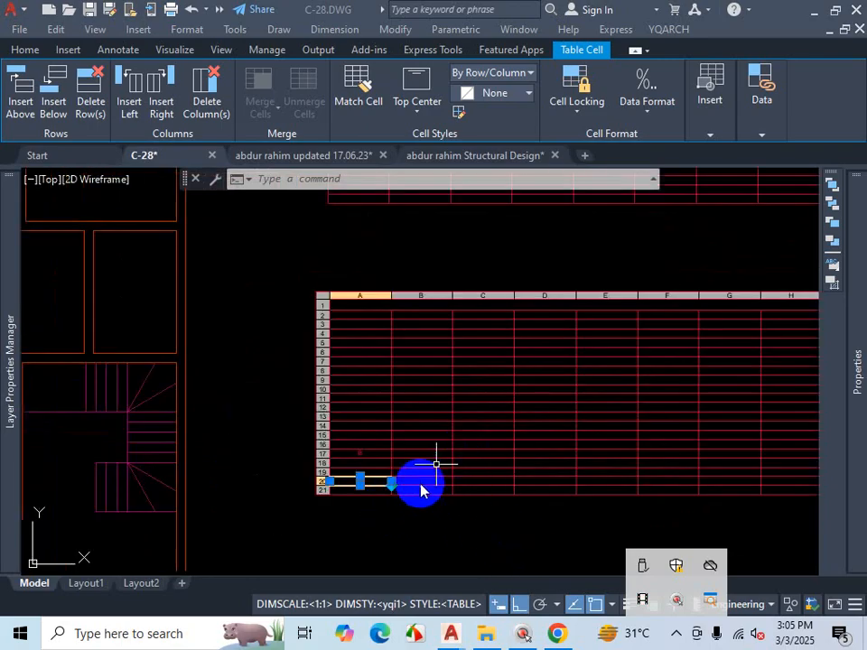
scroll(319, 381, down, 3)
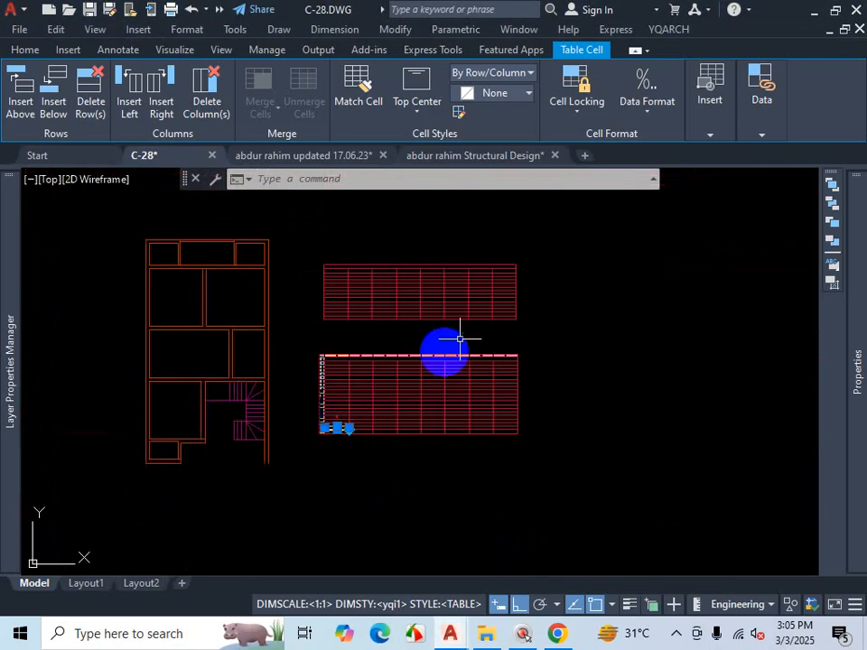
scroll(466, 366, up, 3)
scroll(467, 365, down, 5)
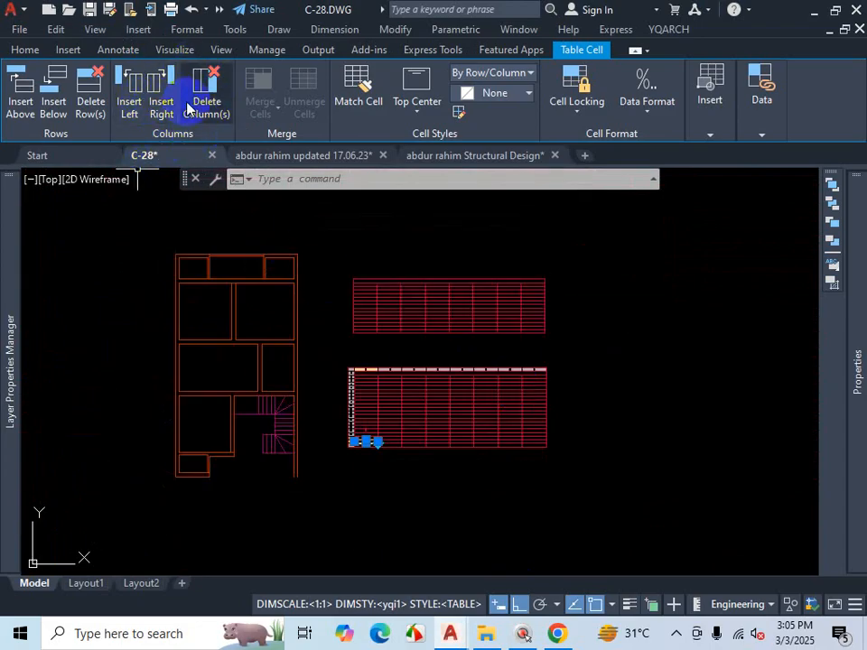
Step: Insert a new column to the left of column A, working from cell A2 of the lower table
scroll(413, 441, up, 2)
scroll(362, 350, up, 4)
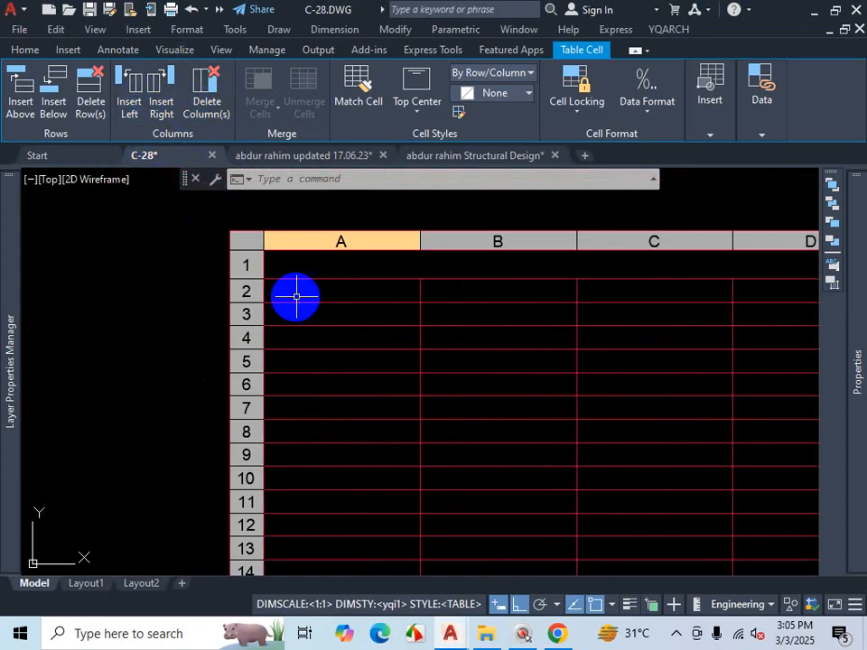
click(348, 288)
click(368, 282)
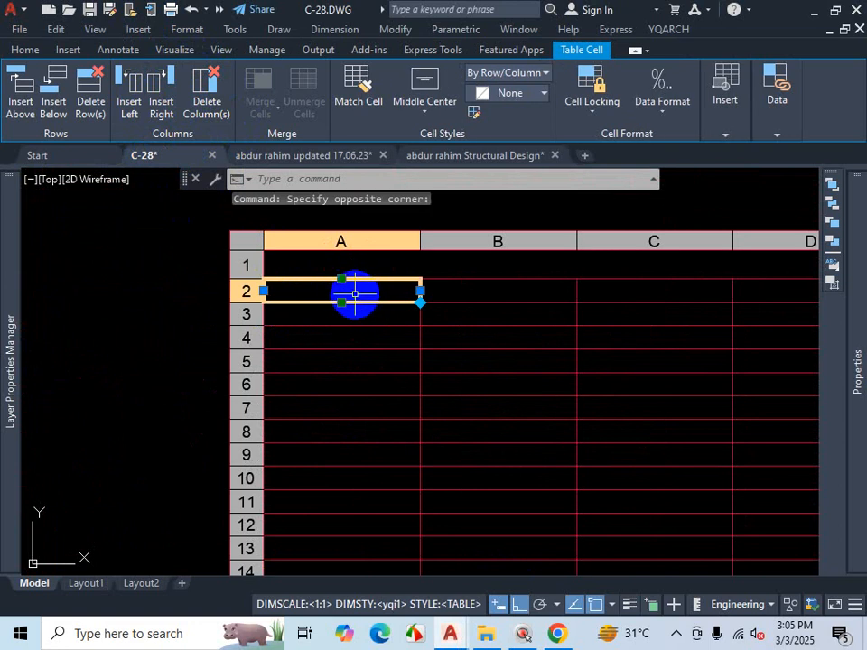
scroll(356, 298, down, 2)
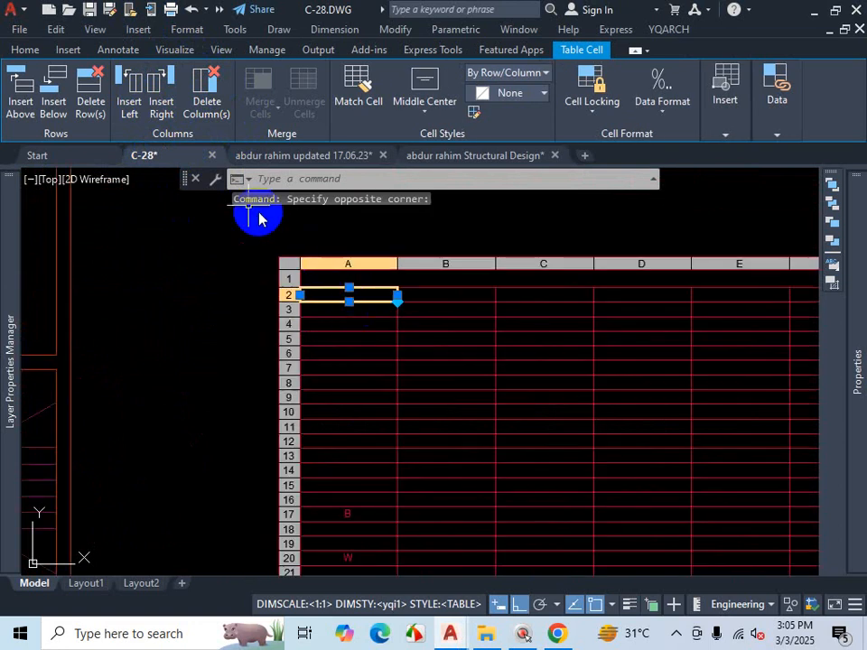
click(126, 103)
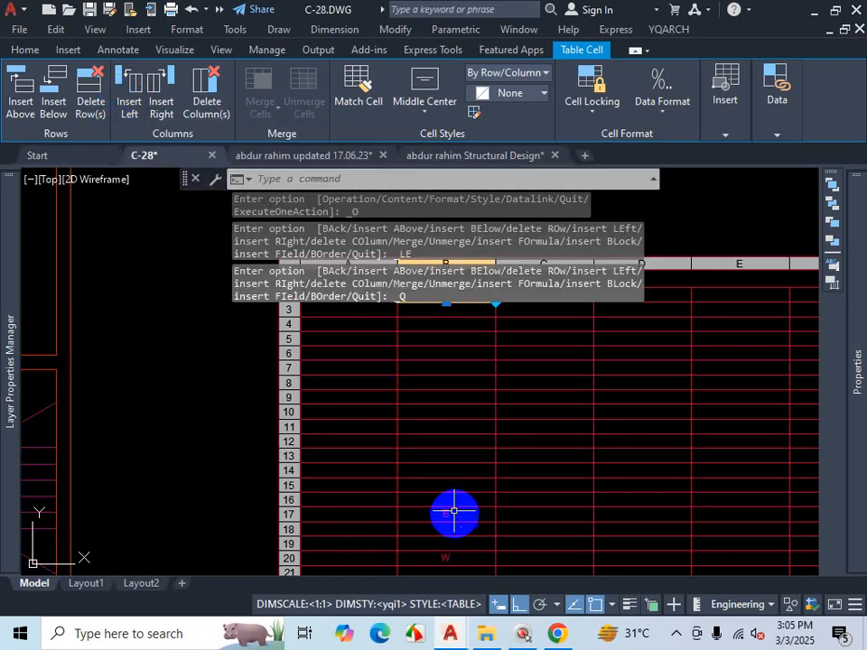
Step: Enter the letter A in cell D3 of the lower table
scroll(387, 476, down, 3)
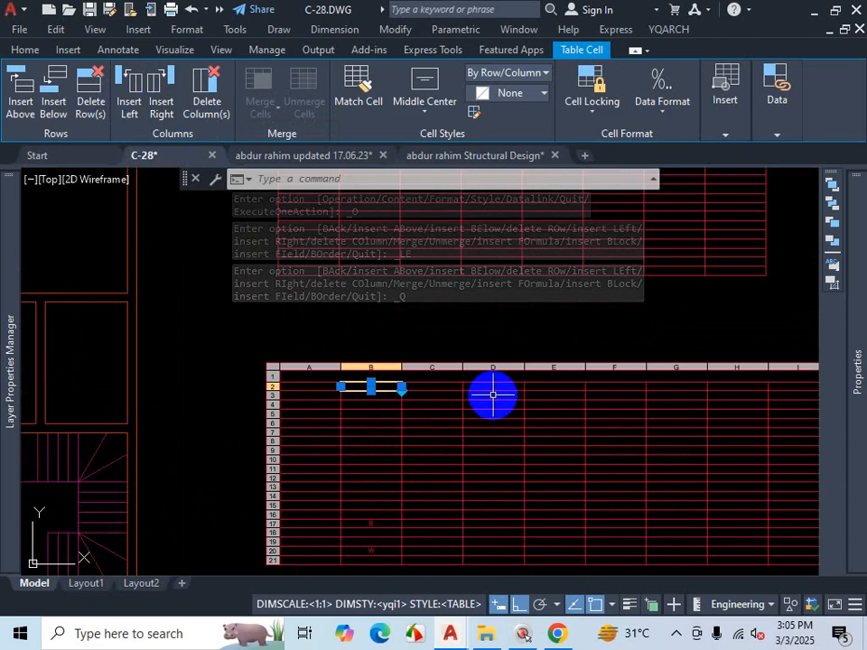
click(493, 394)
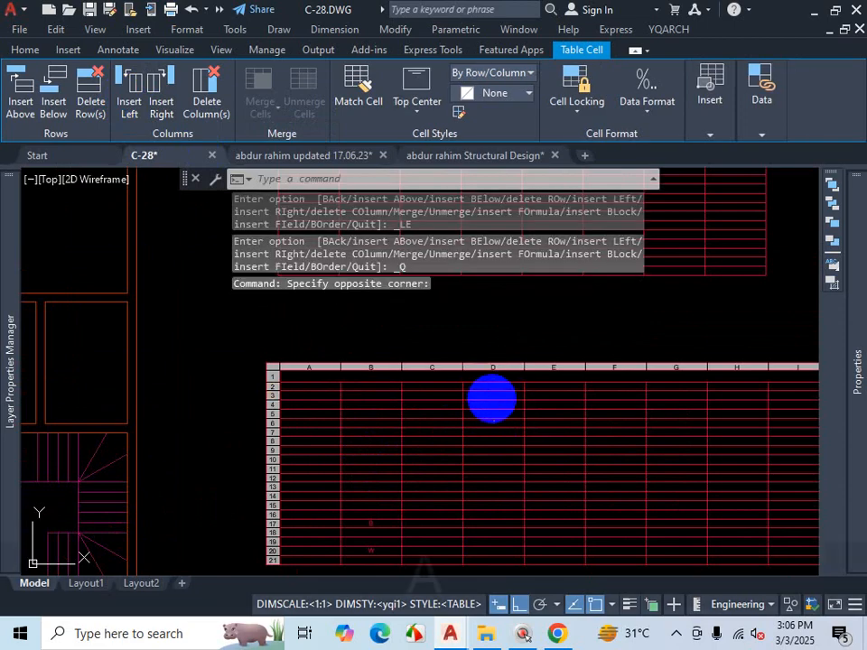
double_click(492, 400)
text(A)
click(476, 418)
scroll(497, 406, up, 5)
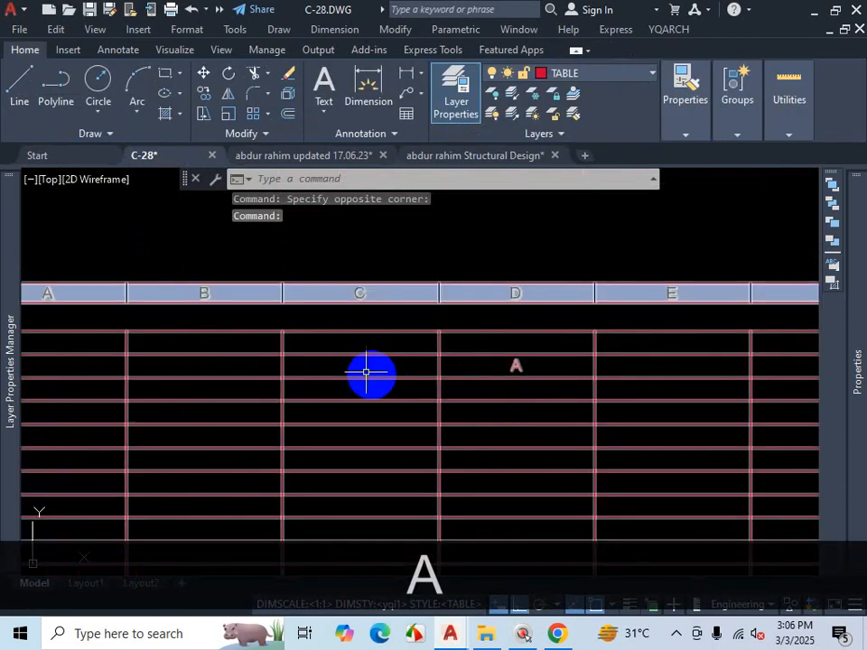
scroll(448, 374, down, 2)
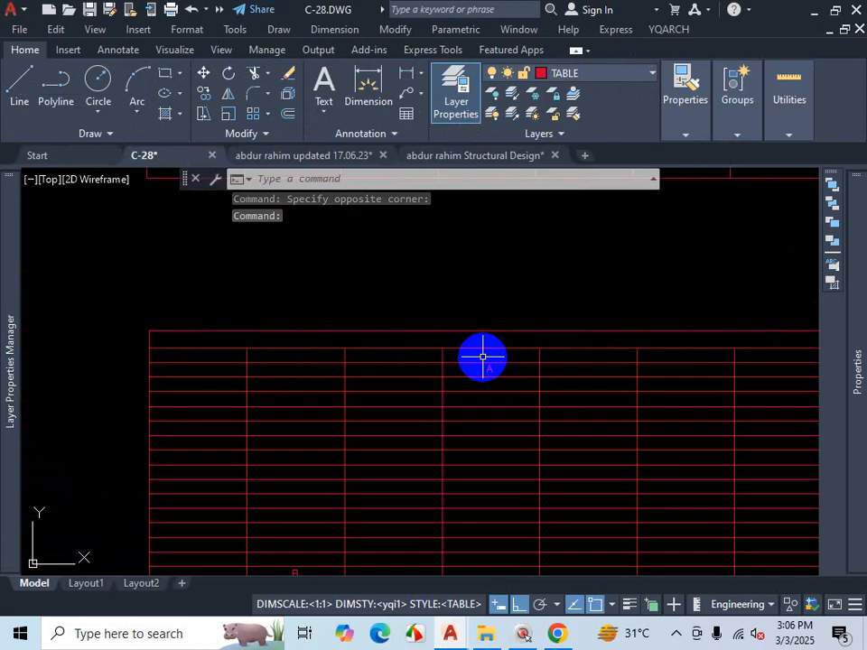
Step: Insert a new column to the right of column B, working from cell B3
click(488, 369)
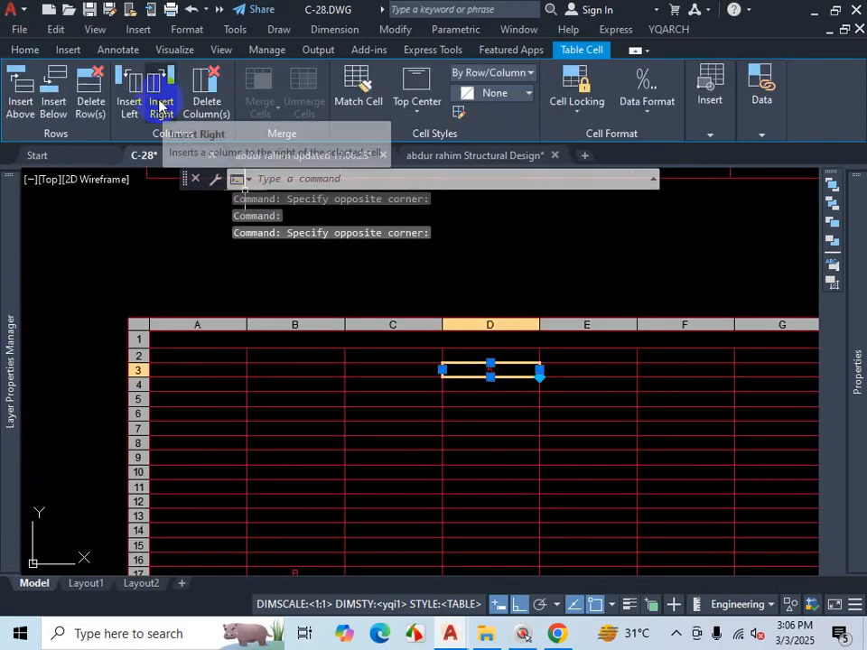
scroll(325, 368, down, 2)
scroll(320, 363, up, 2)
click(321, 363)
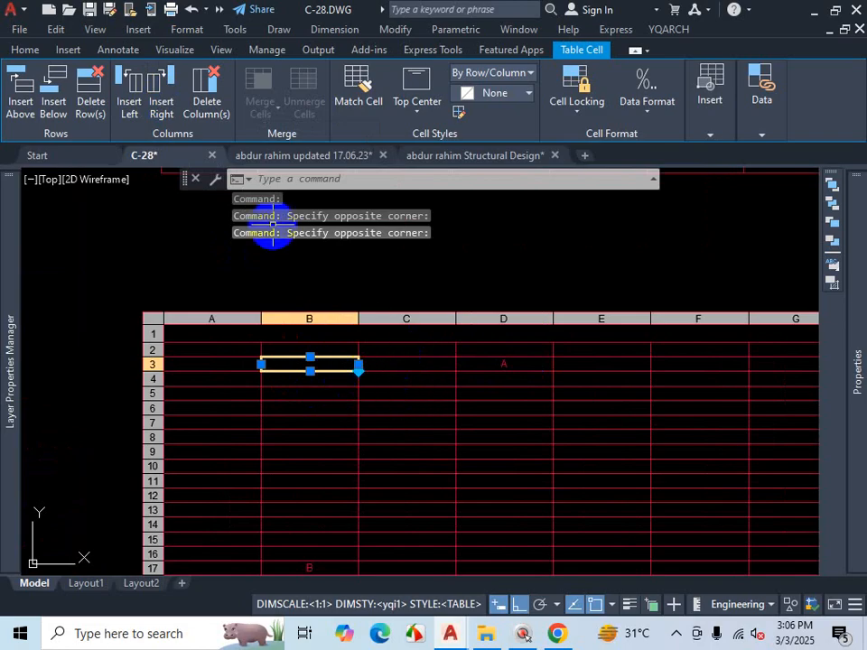
click(167, 99)
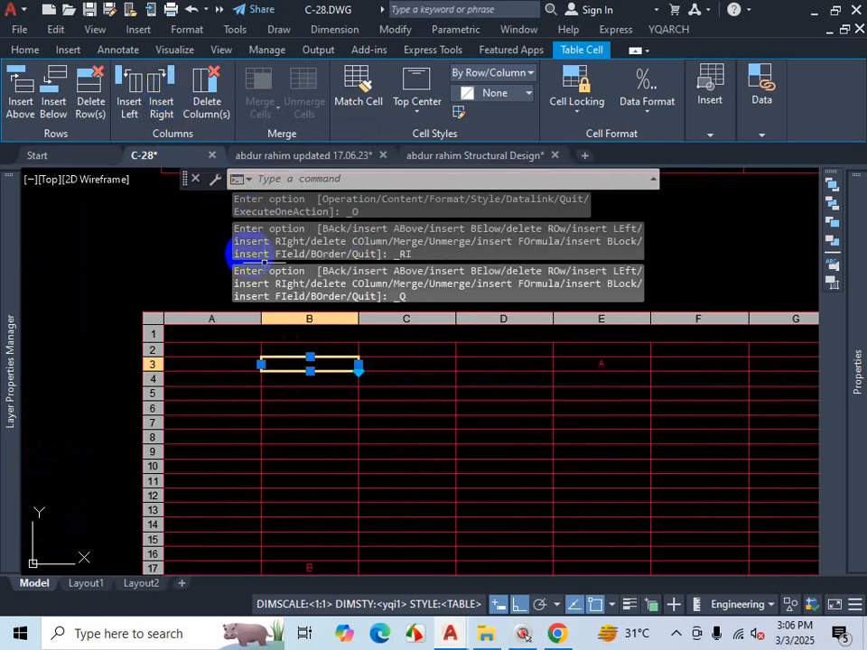
Step: Delete the empty column D, just before the column that contains the letter A
scroll(468, 361, down, 2)
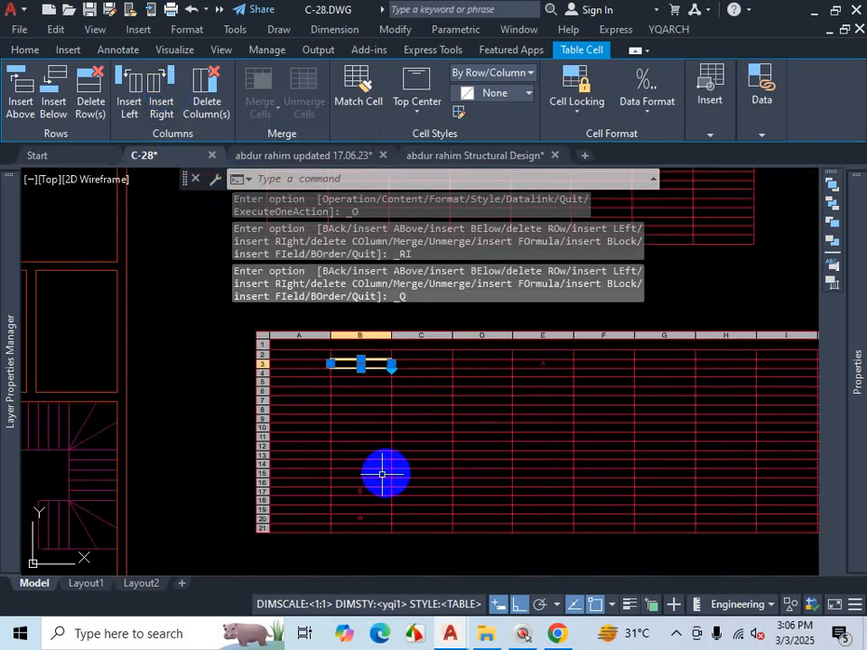
scroll(483, 366, up, 2)
click(483, 366)
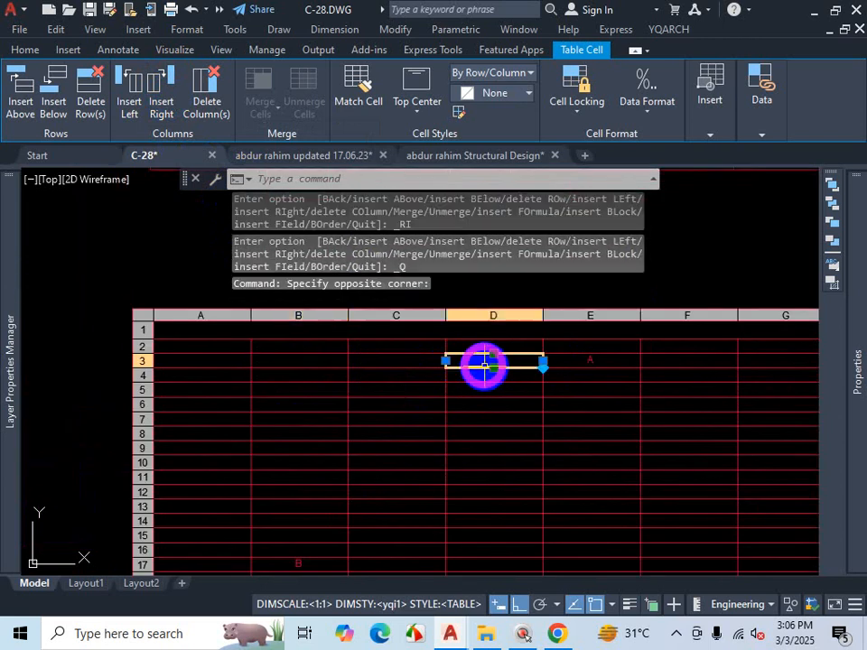
click(200, 90)
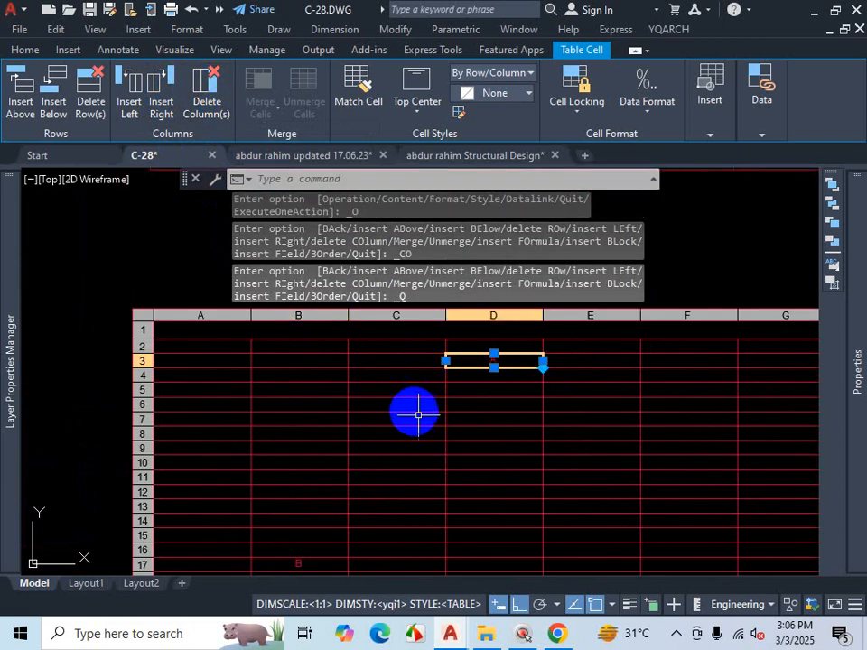
Step: Delete column D with the letter A in it, working from cell D5
scroll(476, 442, down, 2)
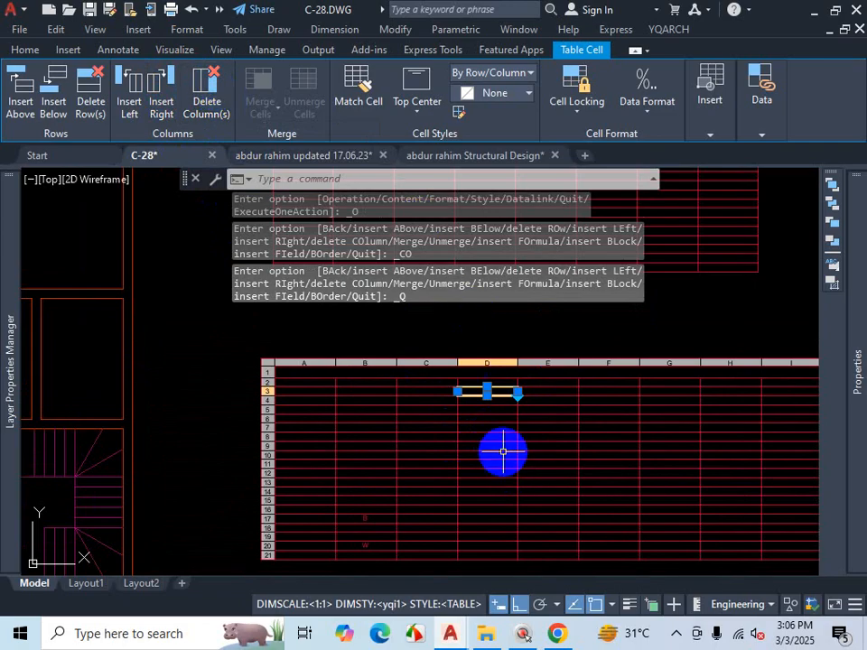
scroll(501, 448, up, 2)
click(487, 381)
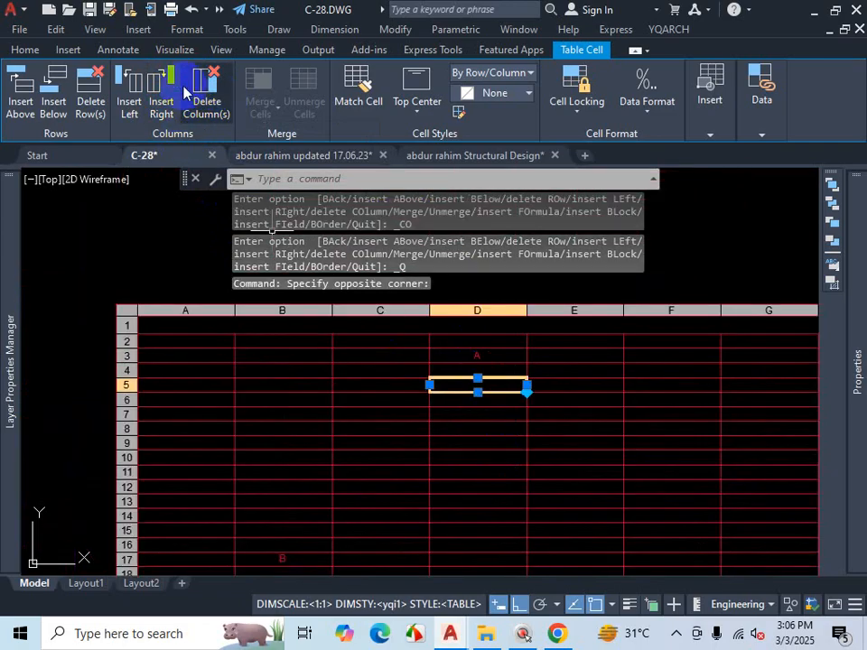
scroll(482, 401, up, 3)
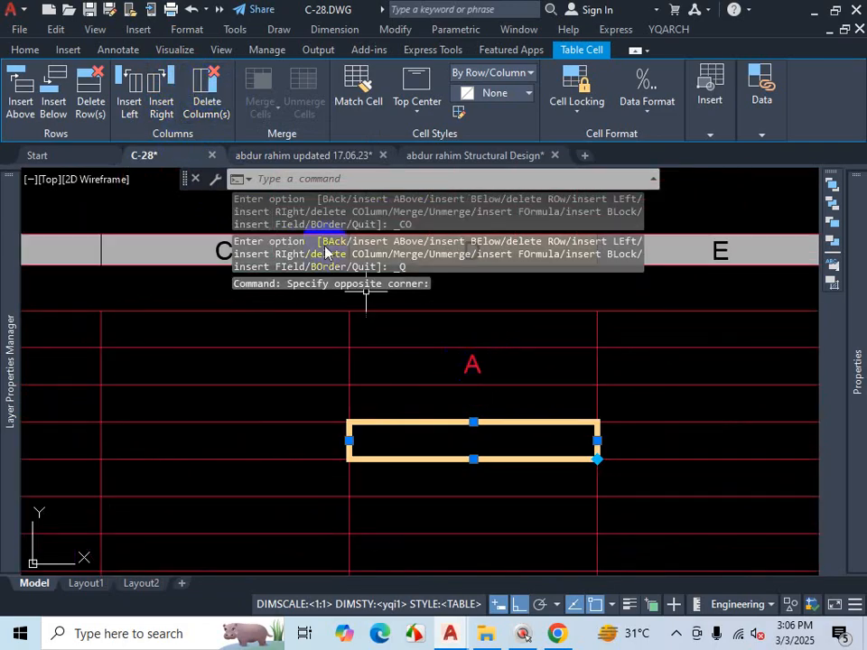
click(196, 93)
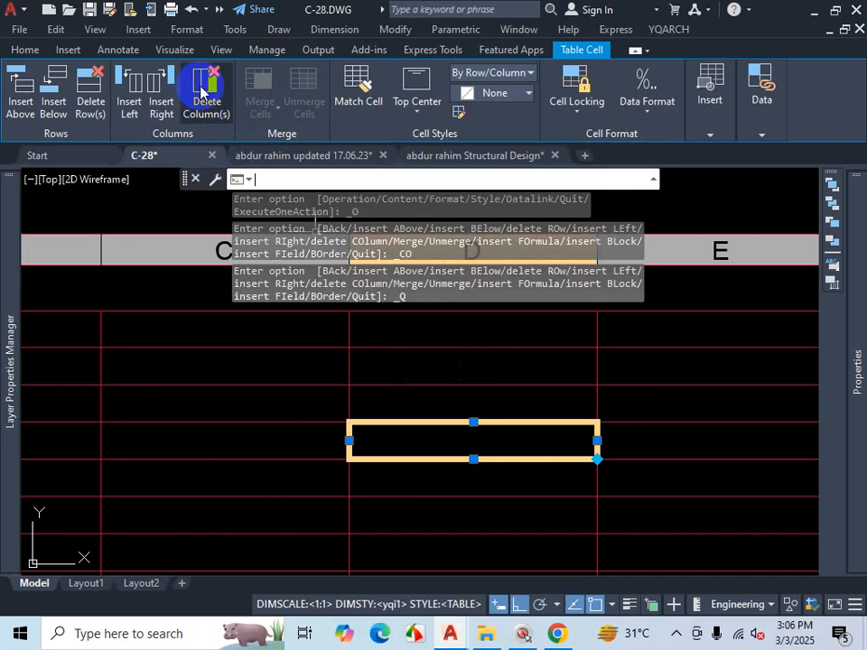
Step: Try to merge cells with only cell F11 of the lower table selected
scroll(514, 399, down, 5)
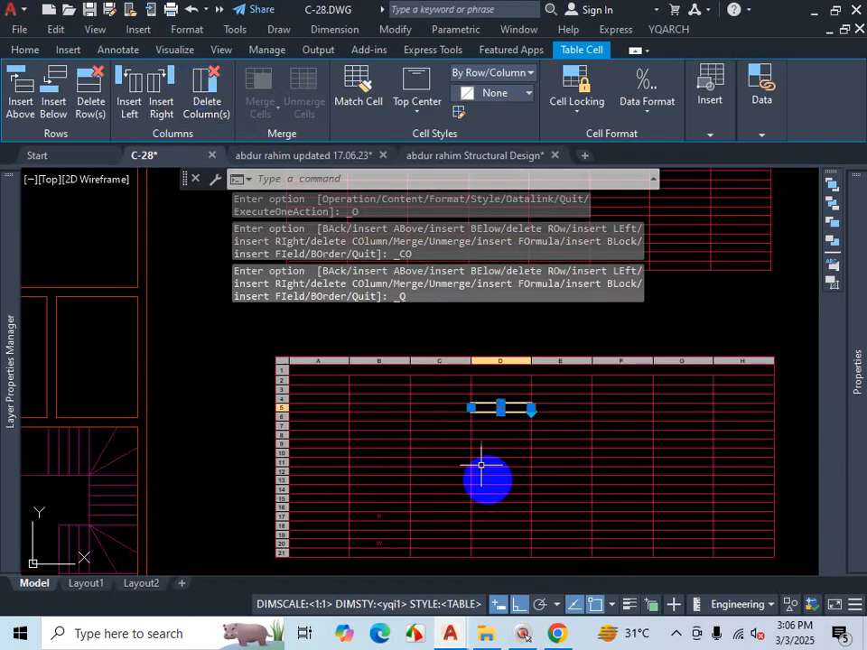
click(622, 462)
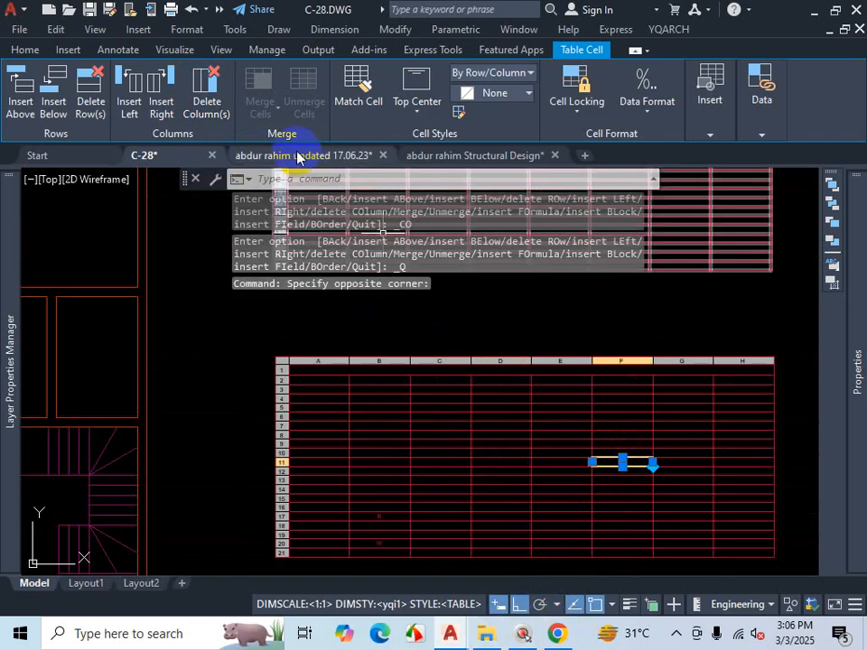
click(261, 102)
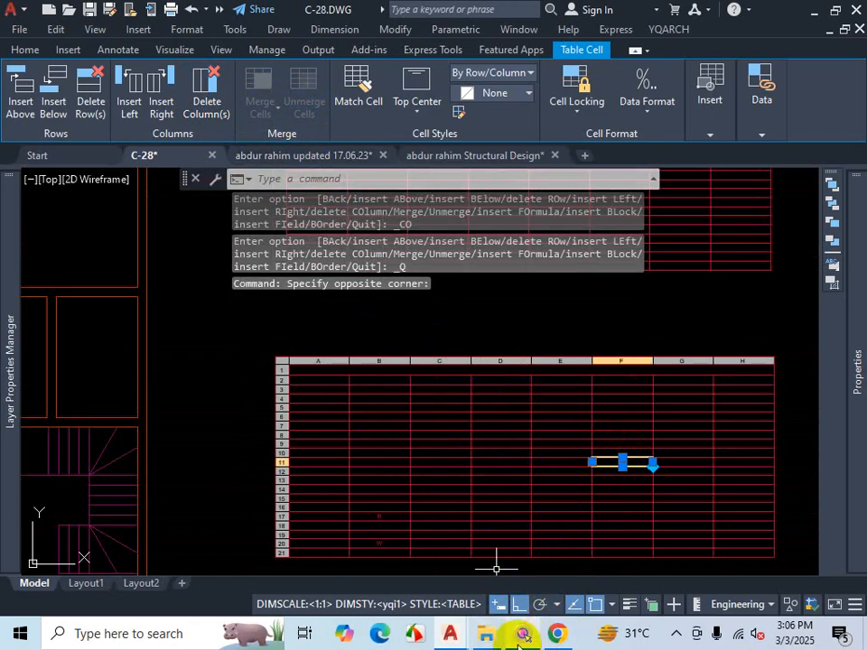
Step: Switch to the structural design drawing and examine the TIE BAR cell spanning several rows in the column schedule
click(451, 634)
click(754, 557)
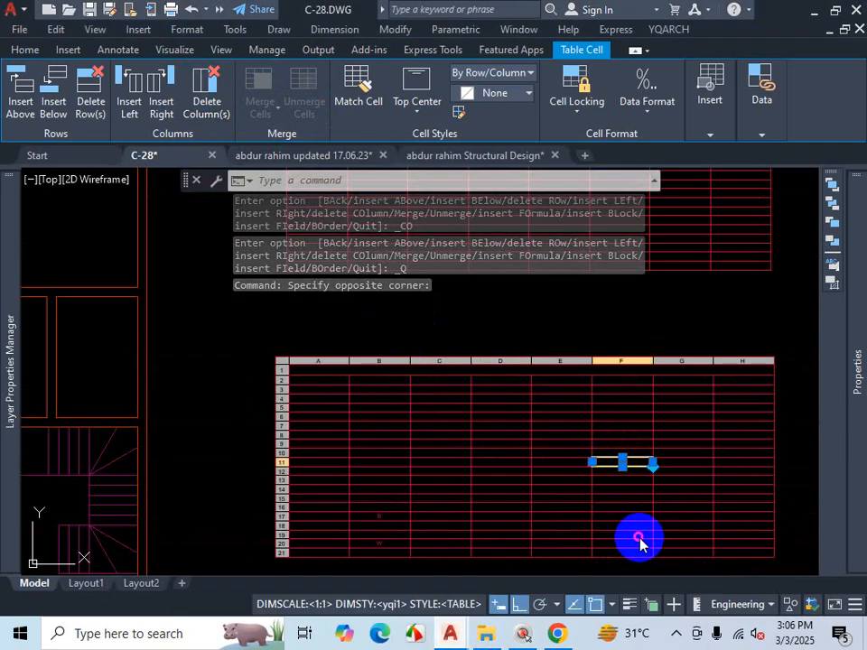
scroll(437, 397, up, 8)
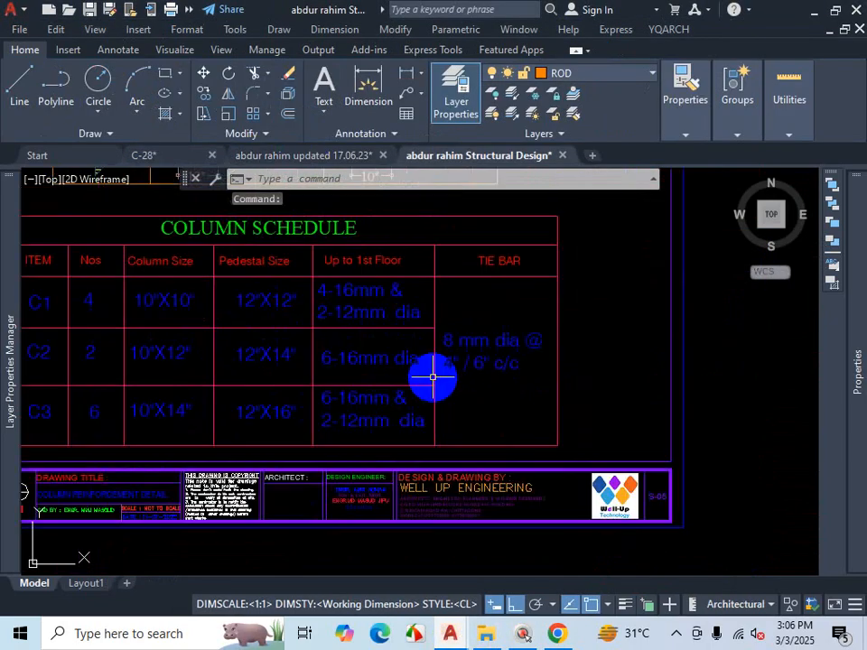
scroll(546, 408, down, 3)
key(ctrl+1)
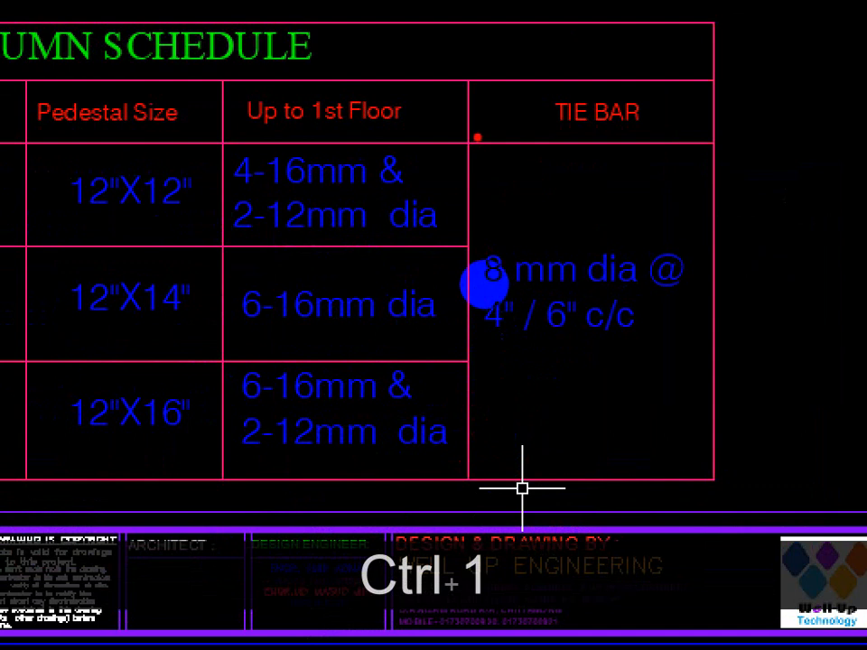
mouse_move(477, 137)
mouse_down()
mouse_move(473, 445)
mouse_move(778, 461)
mouse_move(725, 109)
mouse_move(596, 117)
mouse_up()
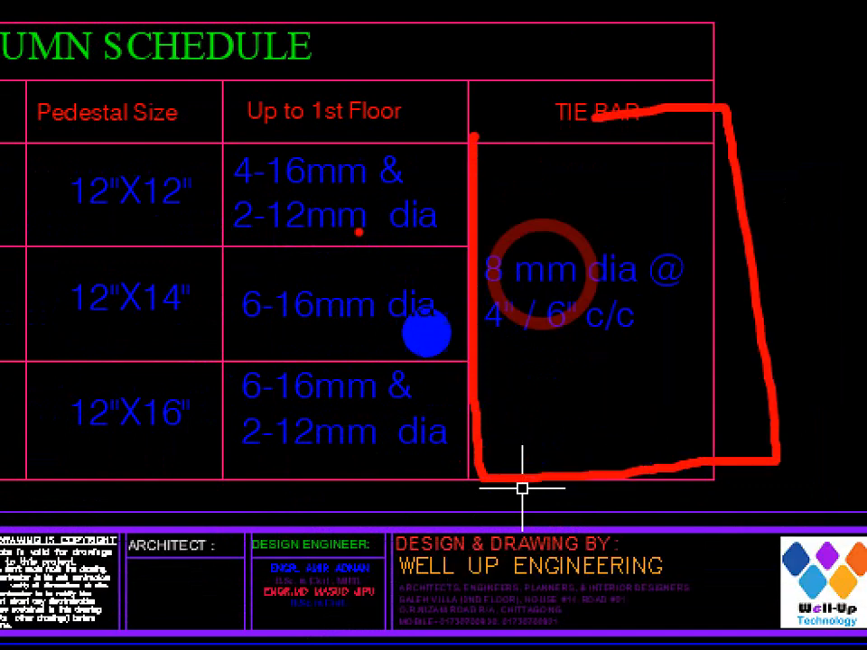
drag(309, 196, 560, 194)
drag(346, 309, 532, 309)
mouse_move(485, 137)
mouse_down()
mouse_move(487, 488)
mouse_move(716, 461)
mouse_move(704, 209)
mouse_up()
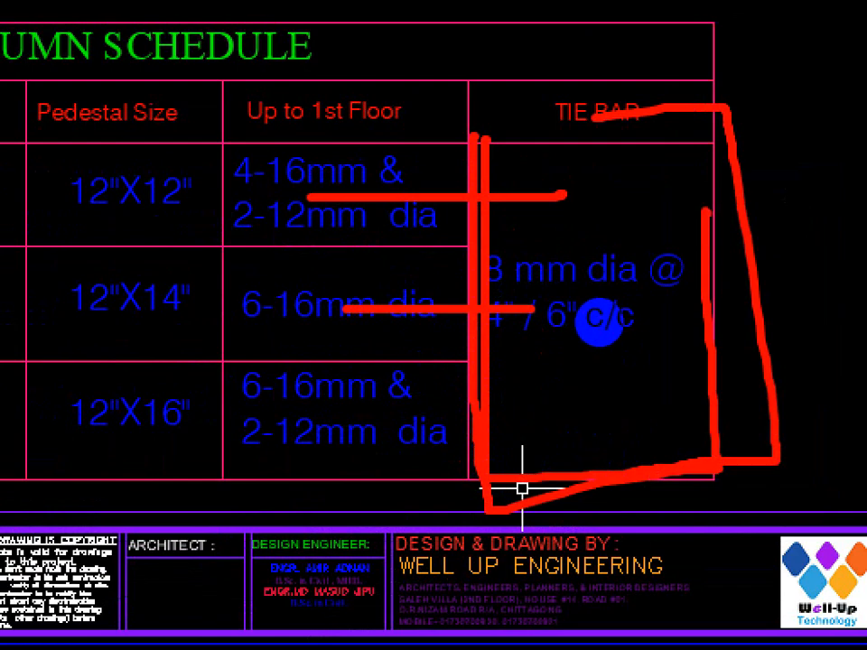
click(518, 232)
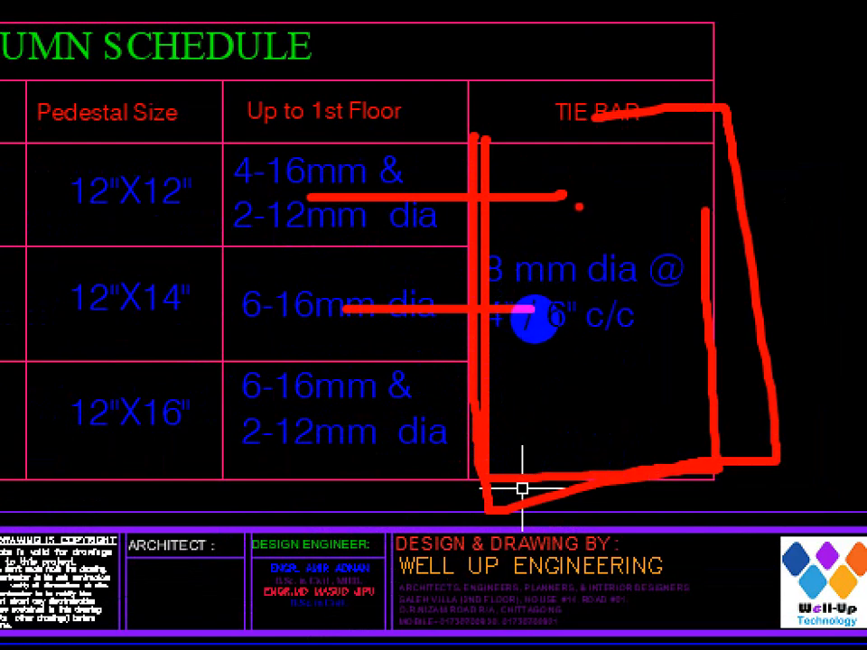
key(ctrl+1)
key(Escape)
mouse_move(451, 632)
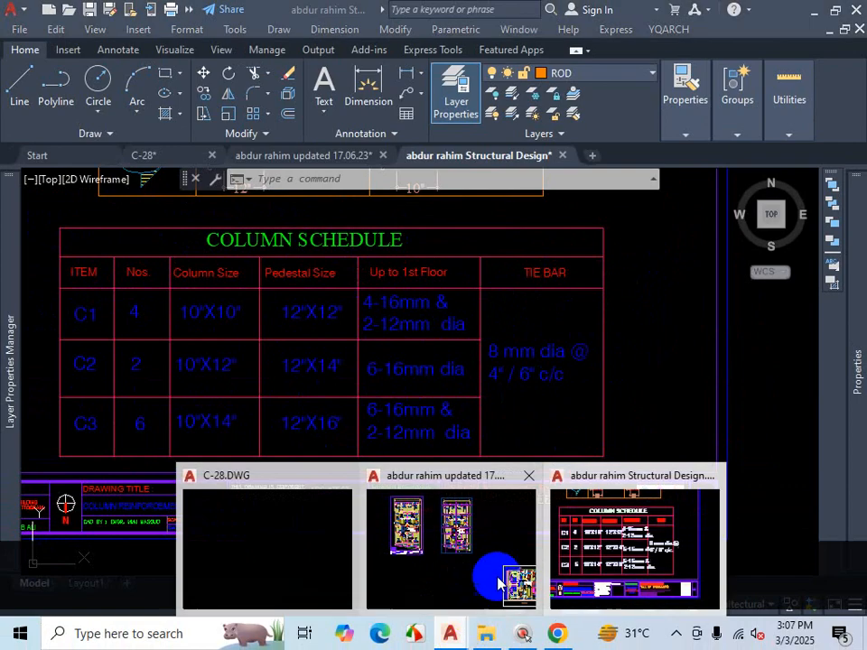
click(591, 551)
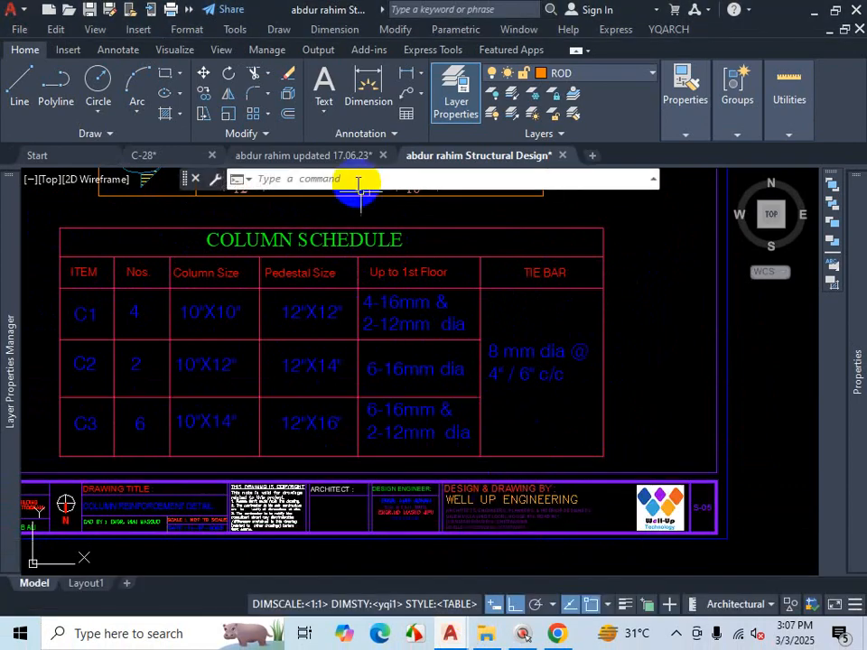
Step: Return to the C-28 drawing and select cells H3 to H21 of the lower table
scroll(445, 361, down, 10)
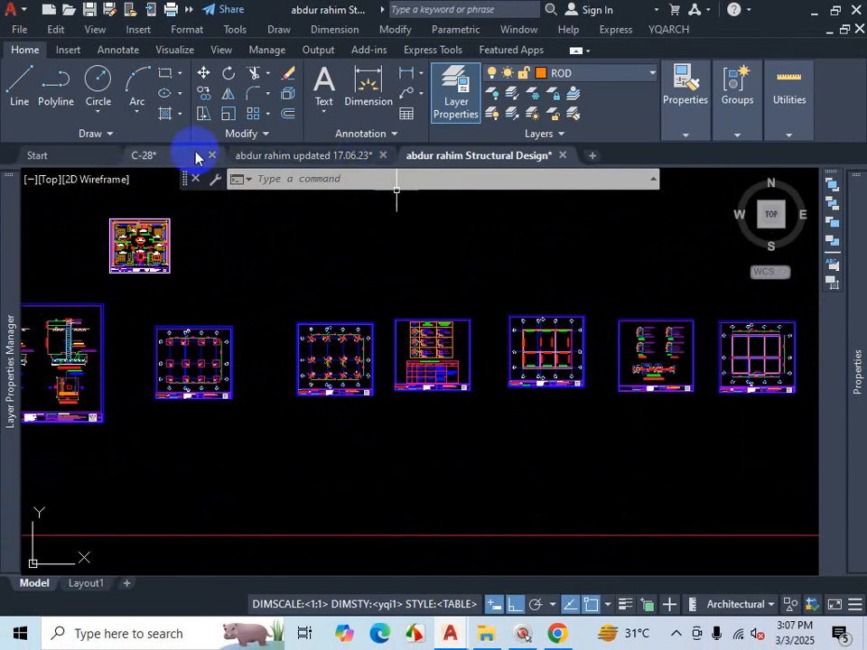
click(190, 155)
scroll(334, 326, down, 2)
scroll(654, 413, up, 4)
scroll(659, 411, down, 6)
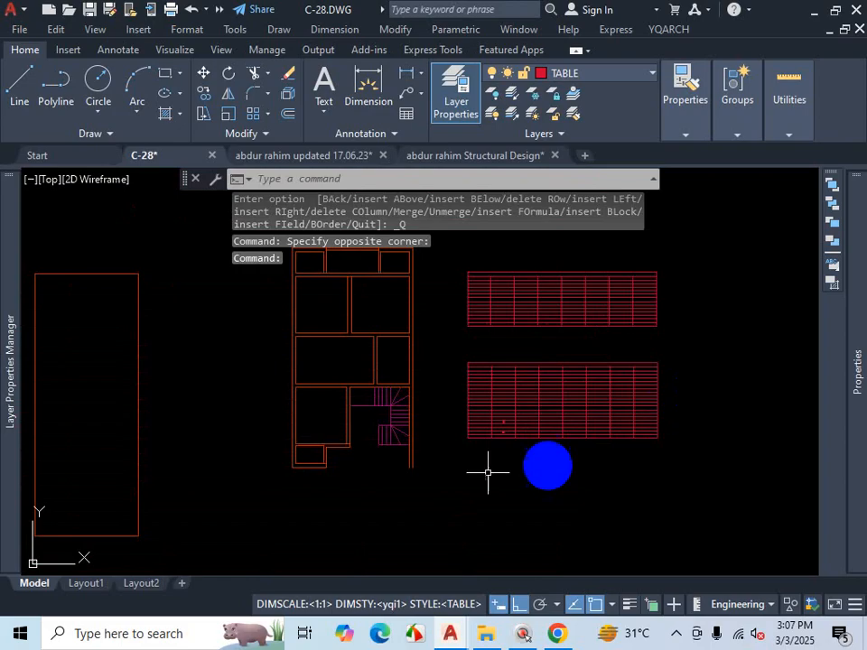
scroll(578, 424, up, 10)
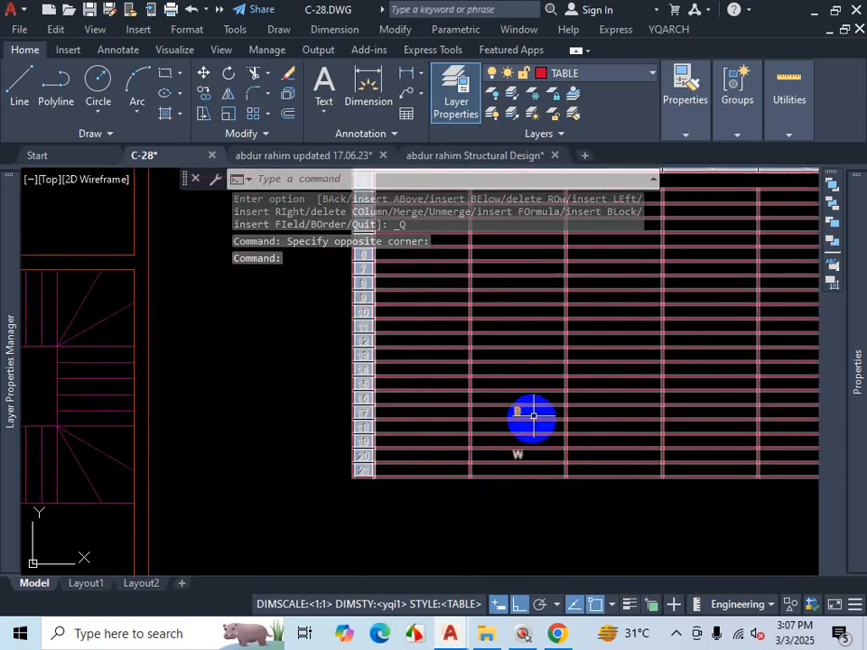
scroll(528, 451, up, 3)
scroll(525, 460, down, 6)
scroll(672, 342, up, 4)
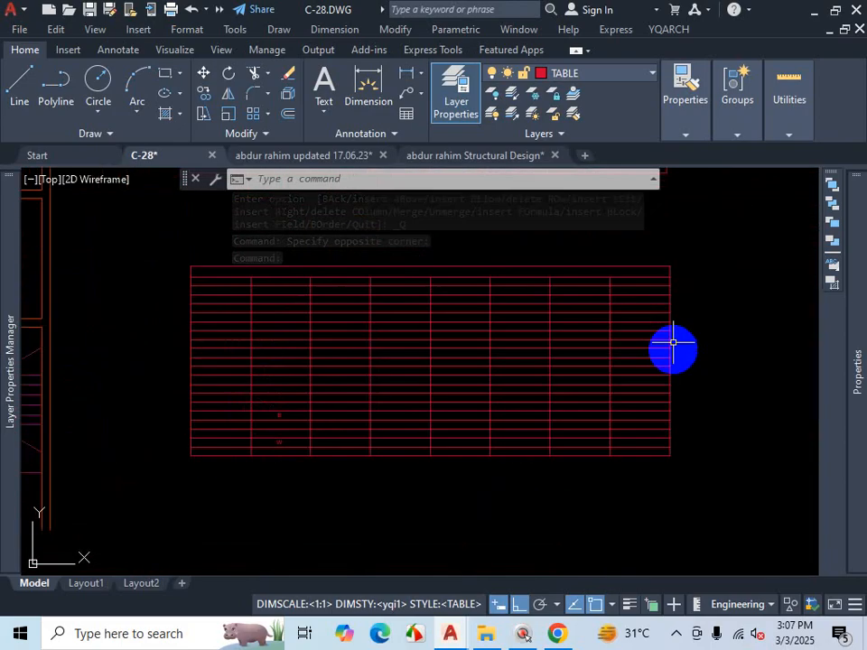
scroll(672, 342, up, 3)
scroll(555, 274, down, 2)
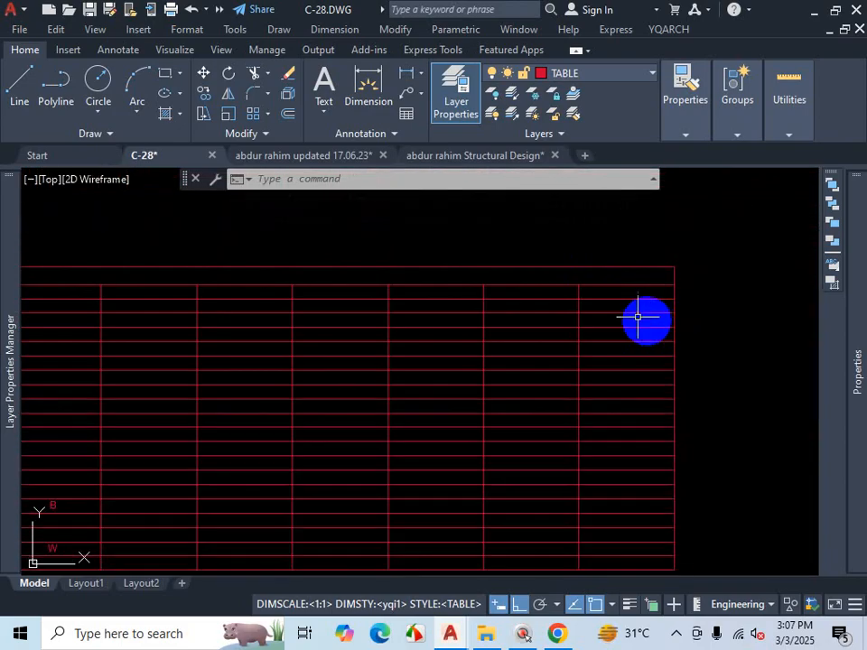
click(646, 308)
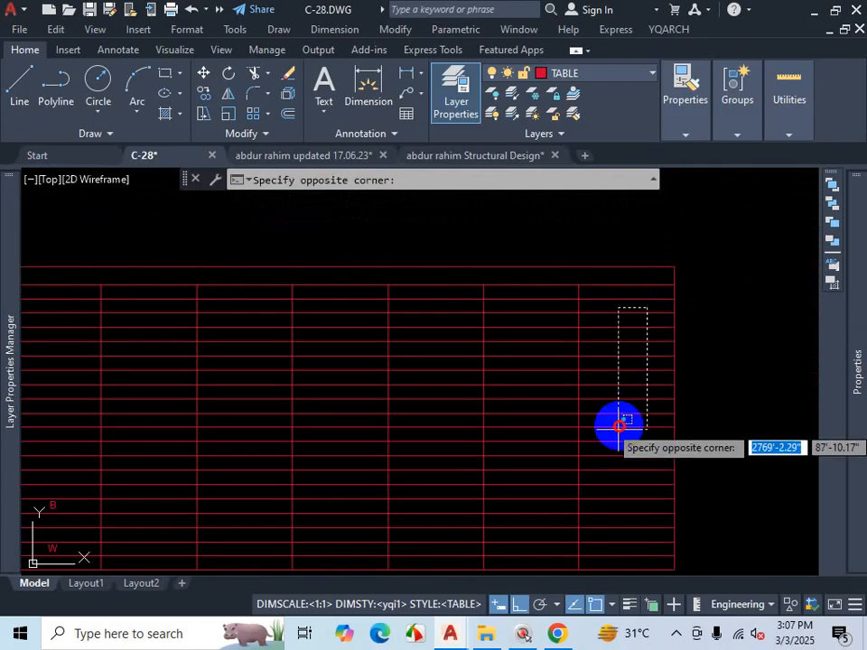
click(604, 559)
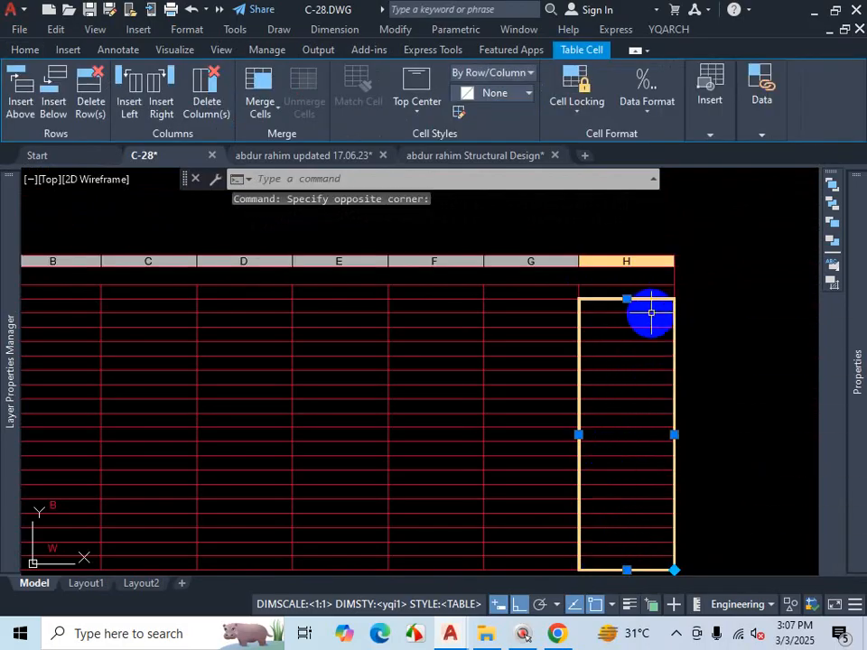
Step: Reselect the column H range, reduce the selection to cell H3 and check the availability of Merge Cells
drag(653, 307, 614, 530)
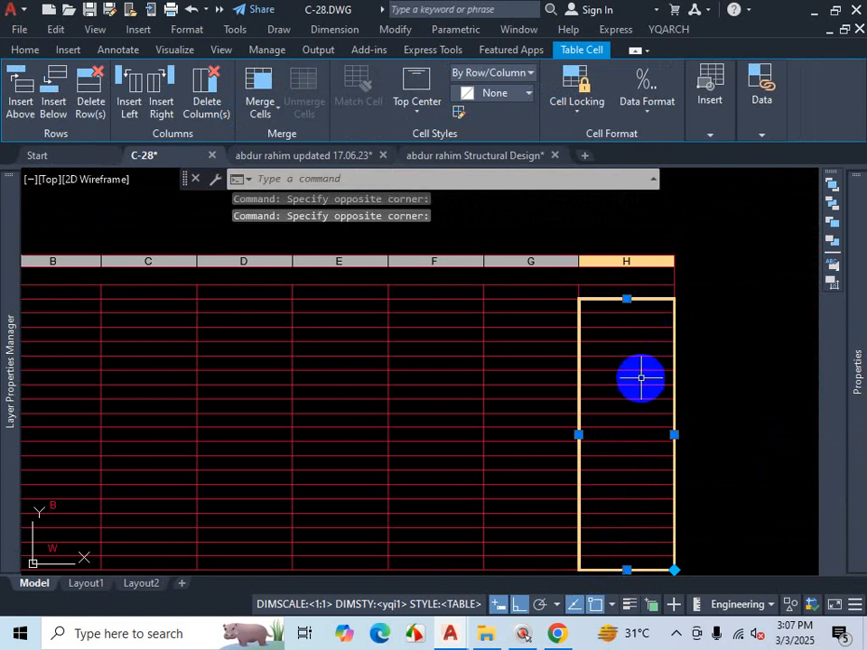
click(615, 310)
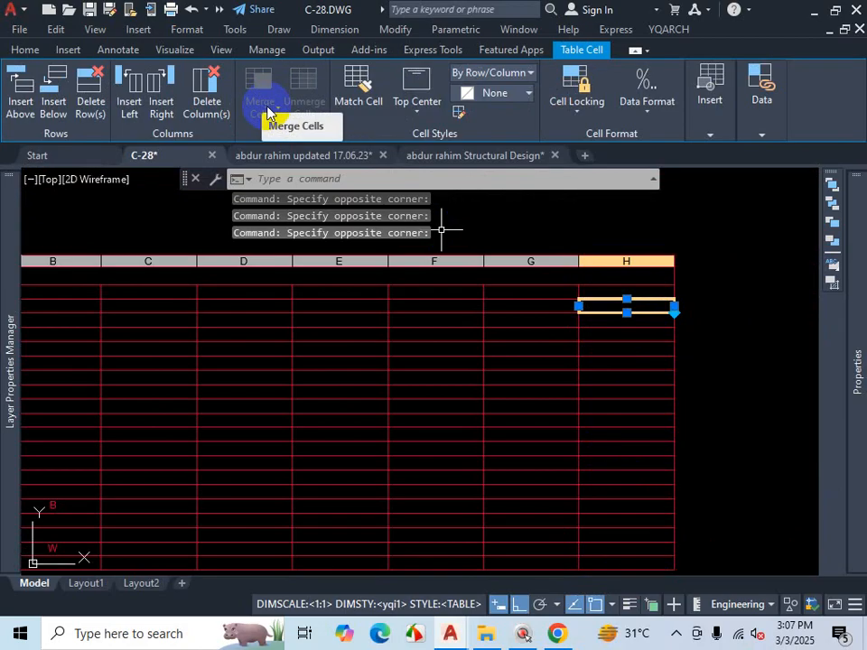
key(ctrl+1)
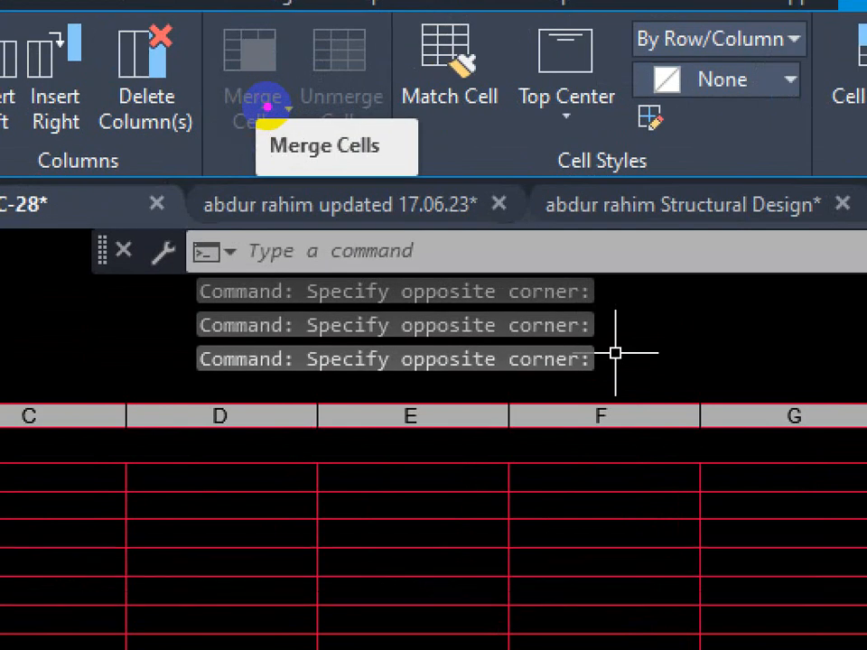
key(Escape)
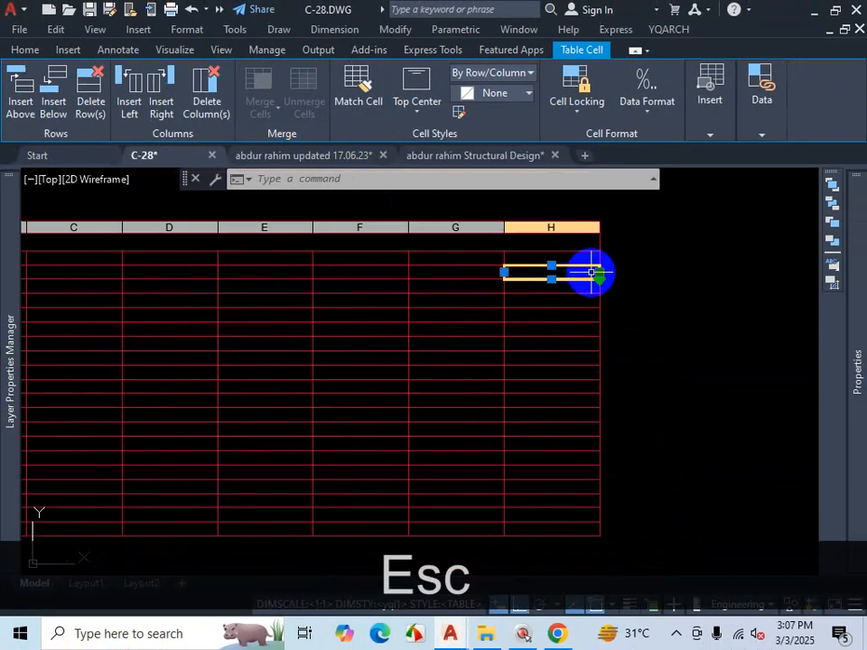
Step: Merge cells H3 to H21 of the lower table by column and undo the merge
click(591, 272)
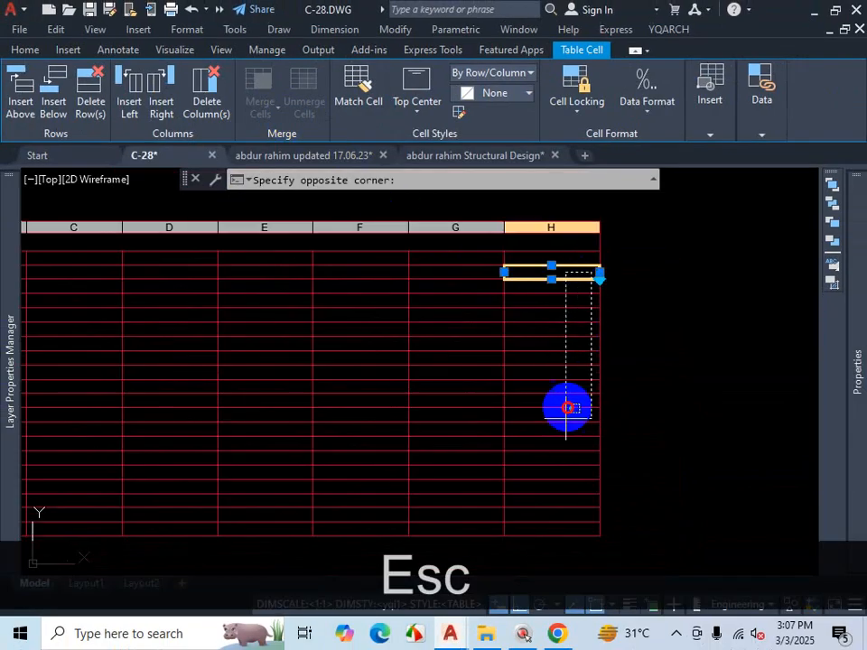
click(529, 527)
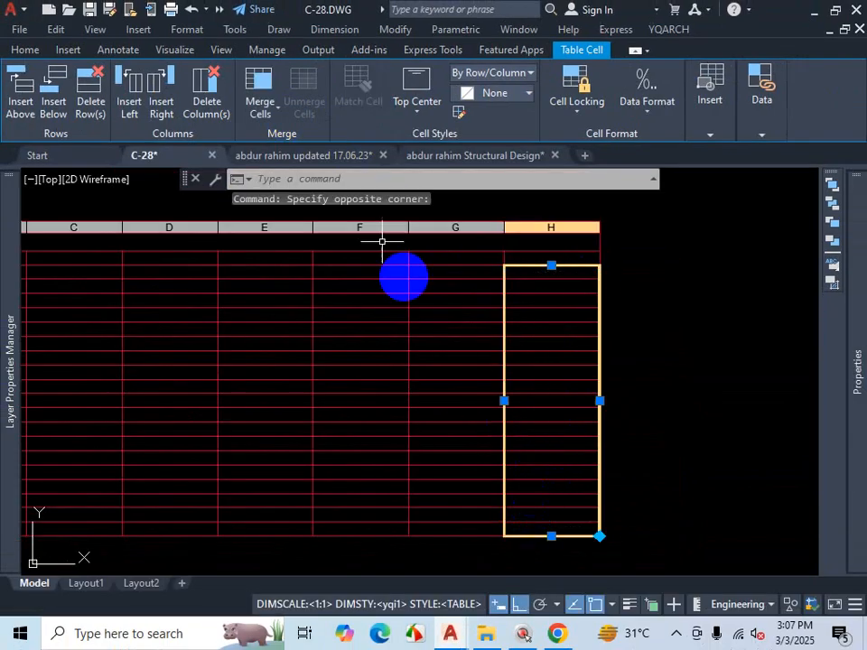
click(259, 102)
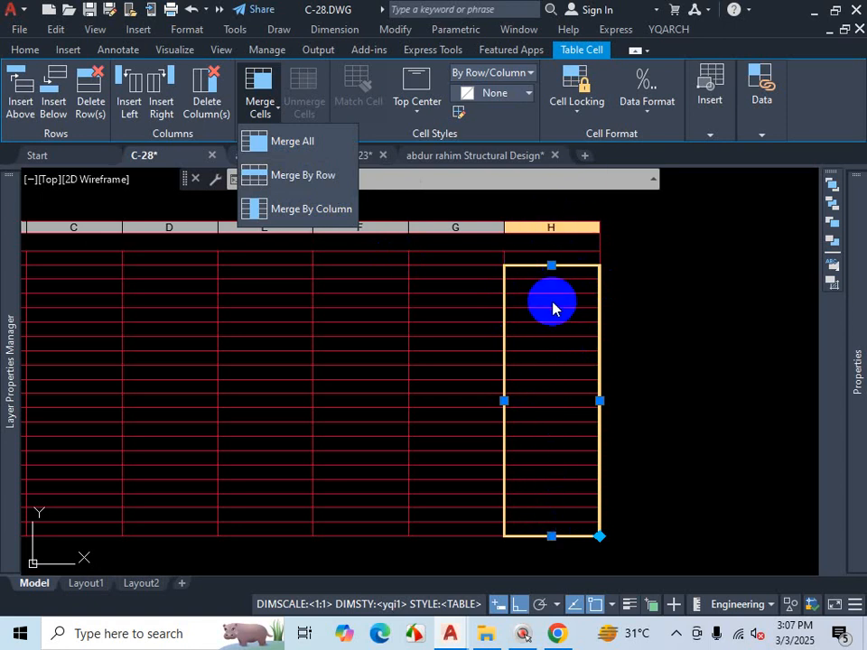
click(309, 218)
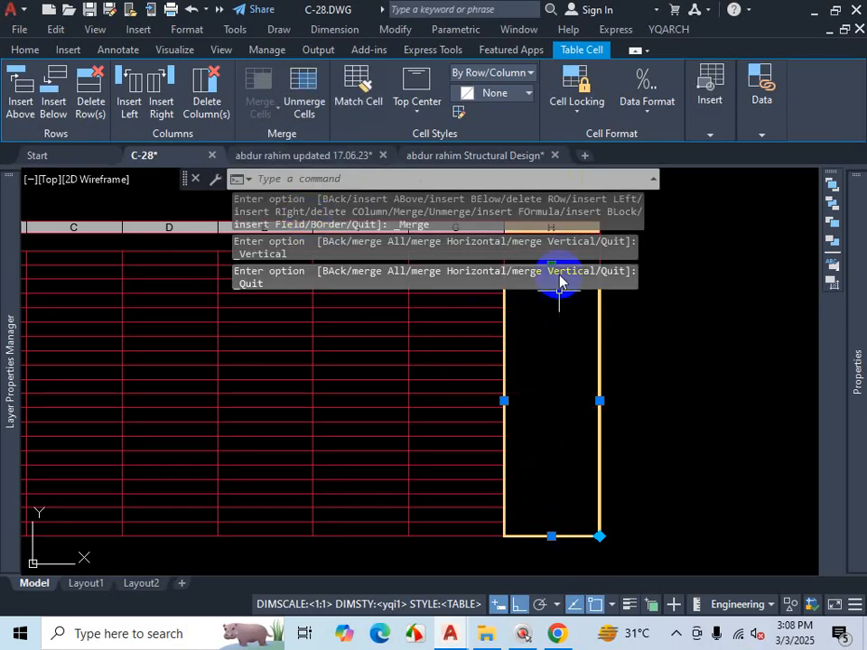
scroll(582, 416, down, 2)
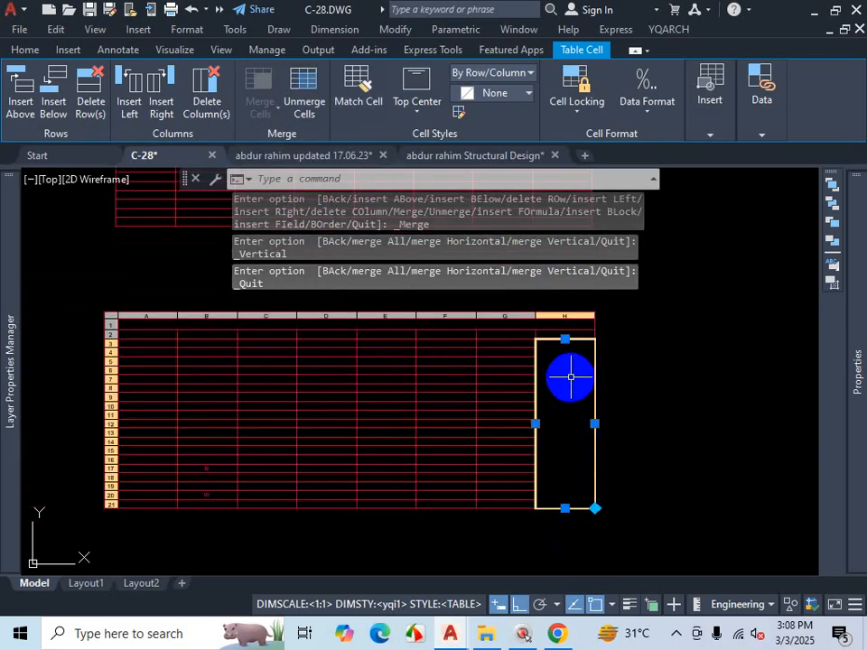
key(ctrl+z)
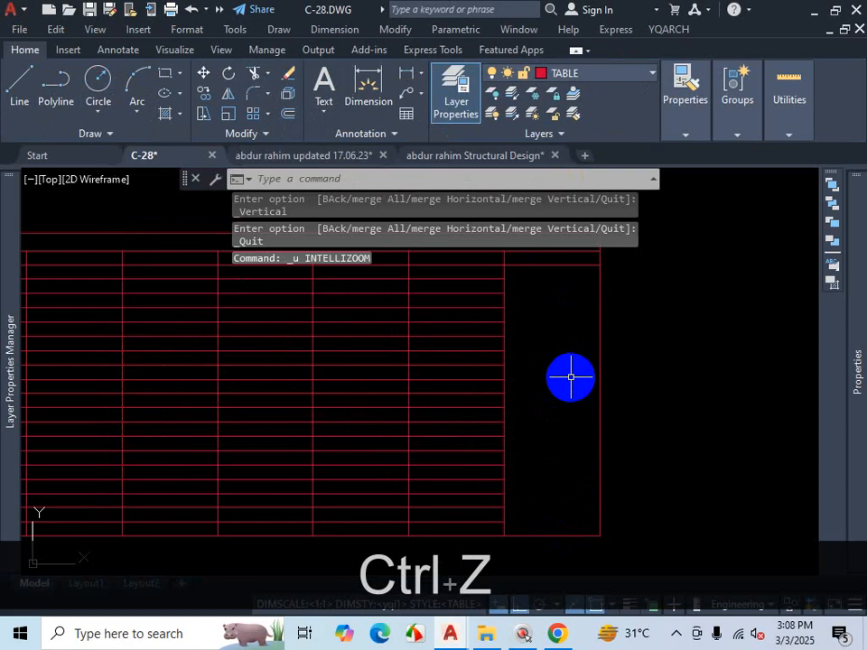
key(ctrl+z)
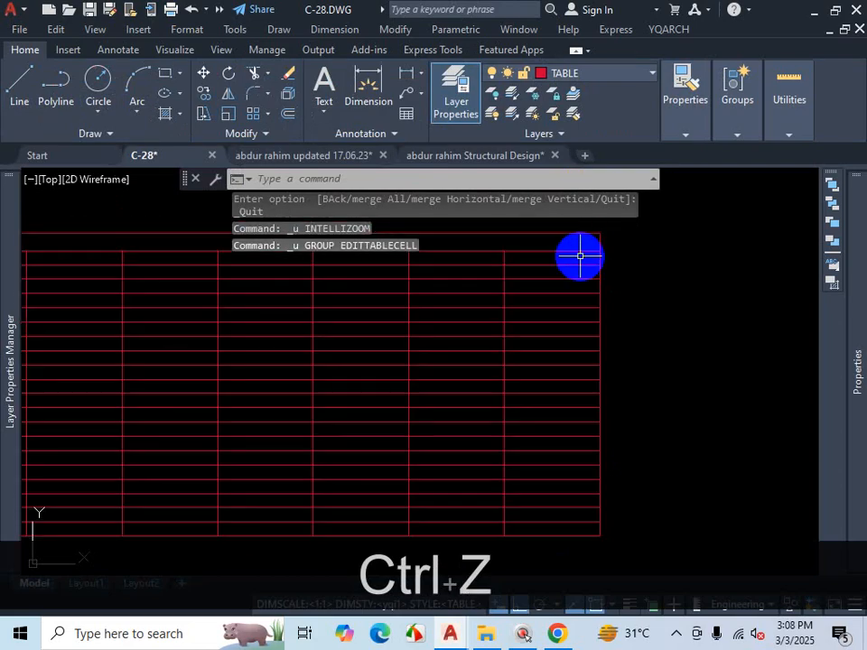
Step: Merge cells G3 to H21 of the lower table with Merge All and undo the merge
drag(580, 256, 479, 407)
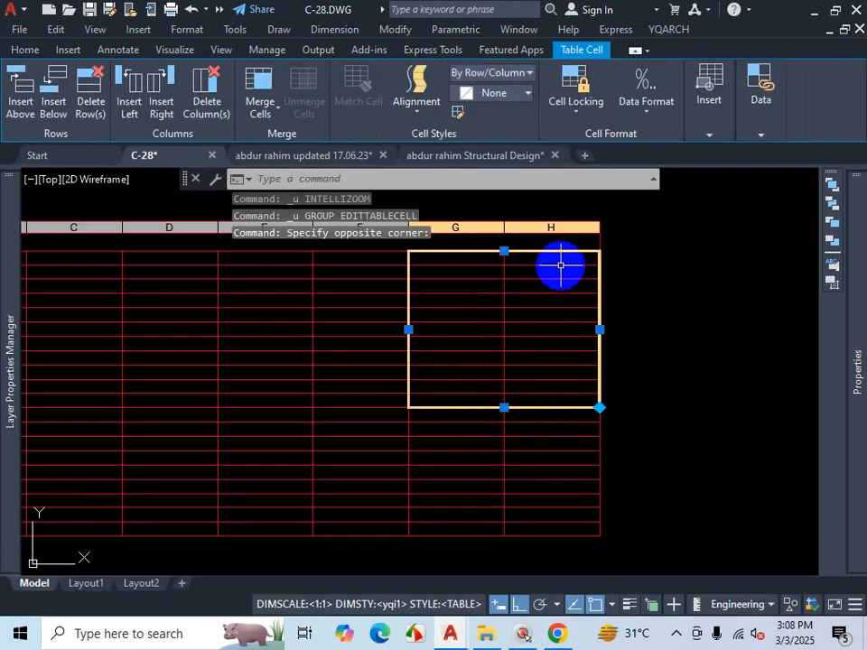
drag(558, 267, 451, 532)
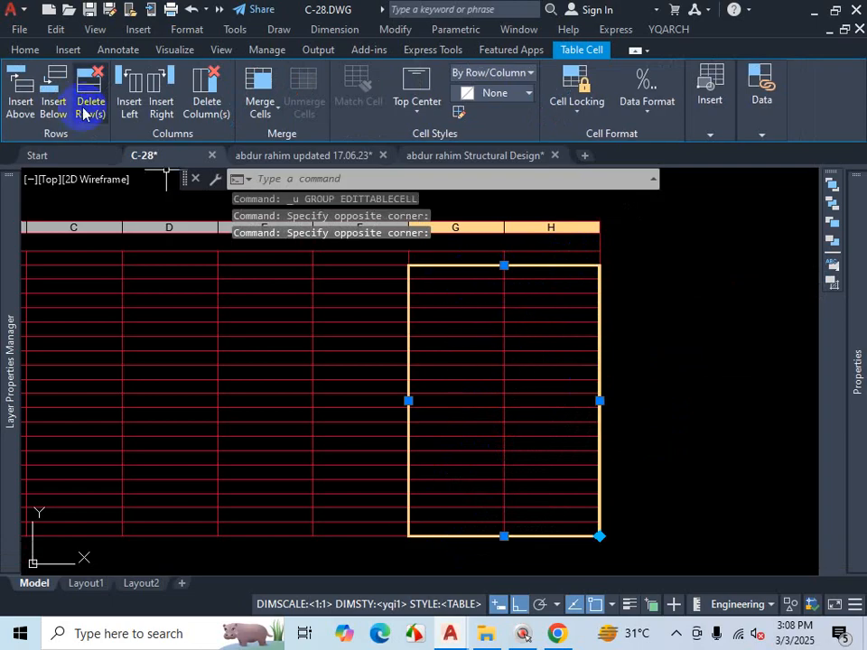
click(269, 114)
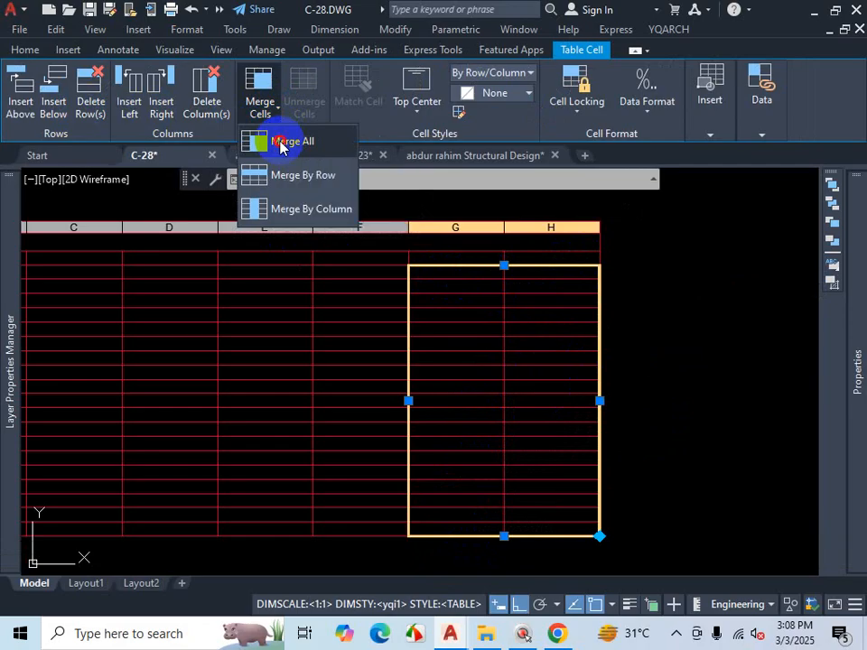
click(281, 144)
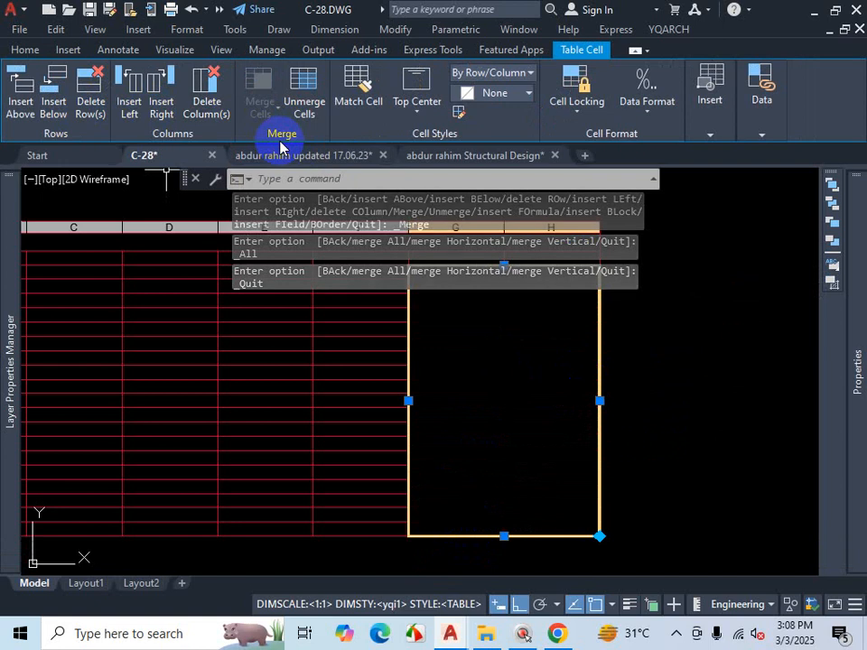
key(ctrl+z)
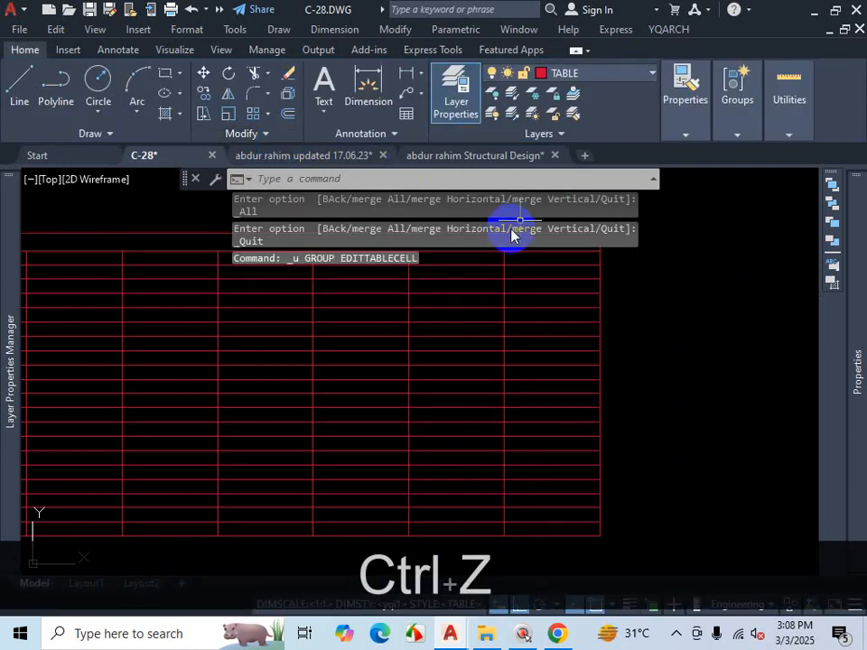
scroll(556, 311, down, 2)
scroll(556, 303, up, 4)
scroll(560, 289, down, 2)
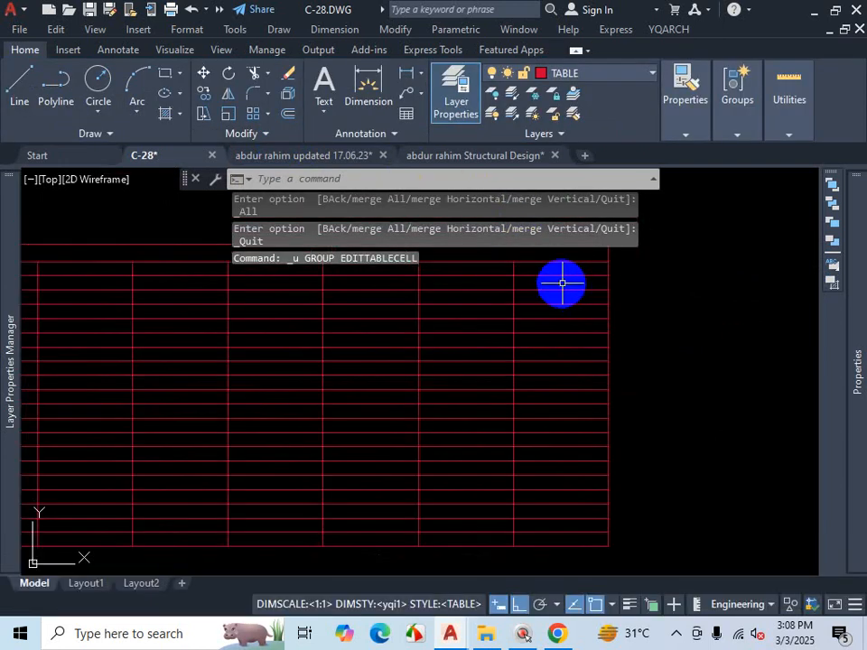
Step: Merge cells G3 to H21 of the lower table by row and undo the merge
click(562, 283)
click(444, 520)
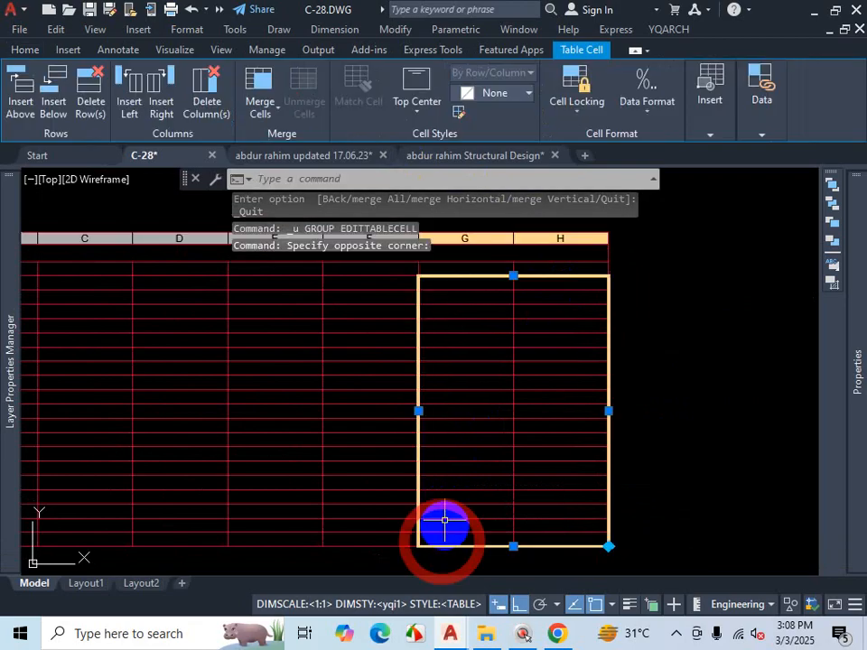
click(277, 126)
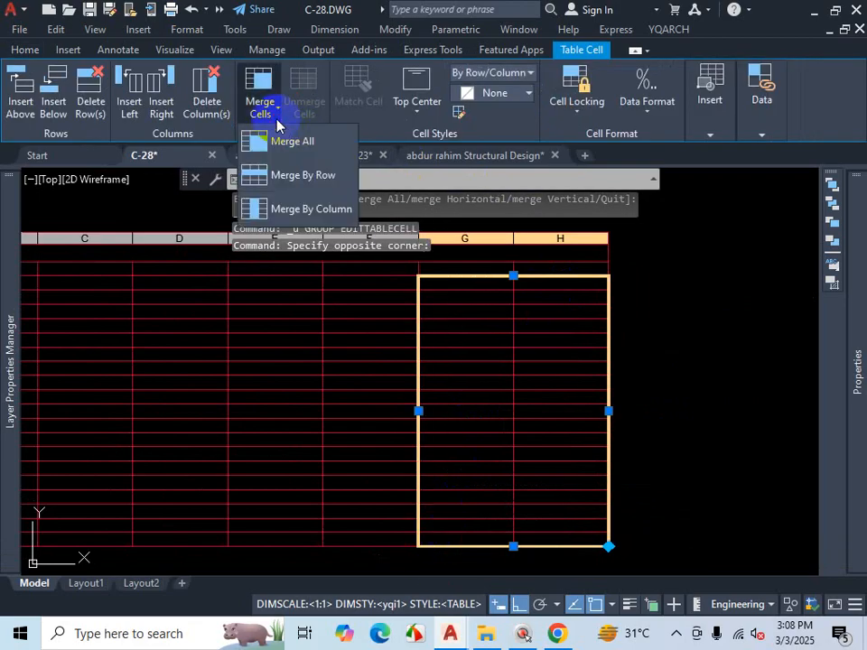
click(329, 178)
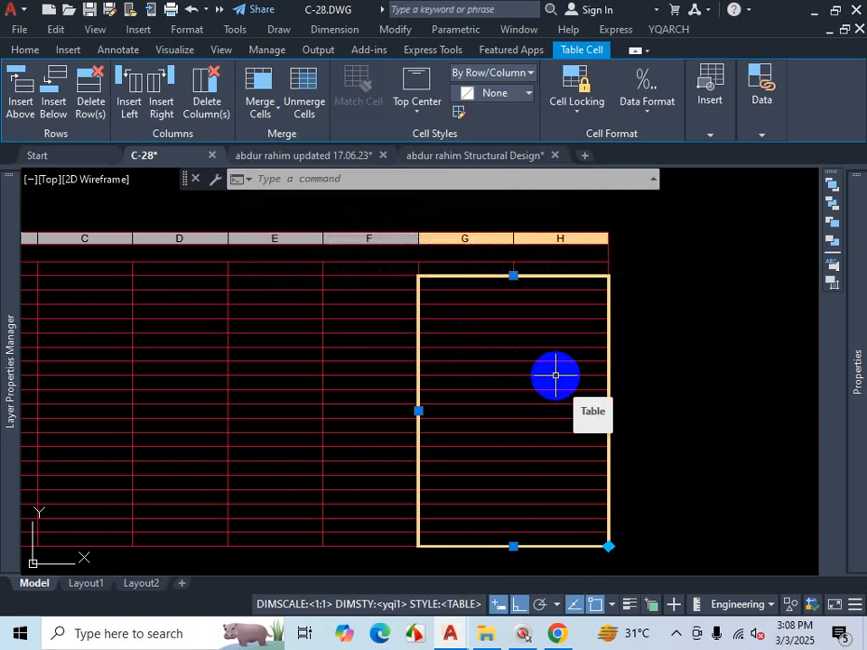
key(ctrl+z)
Step: Merge cells G3 to H21 of the lower table by column
click(575, 285)
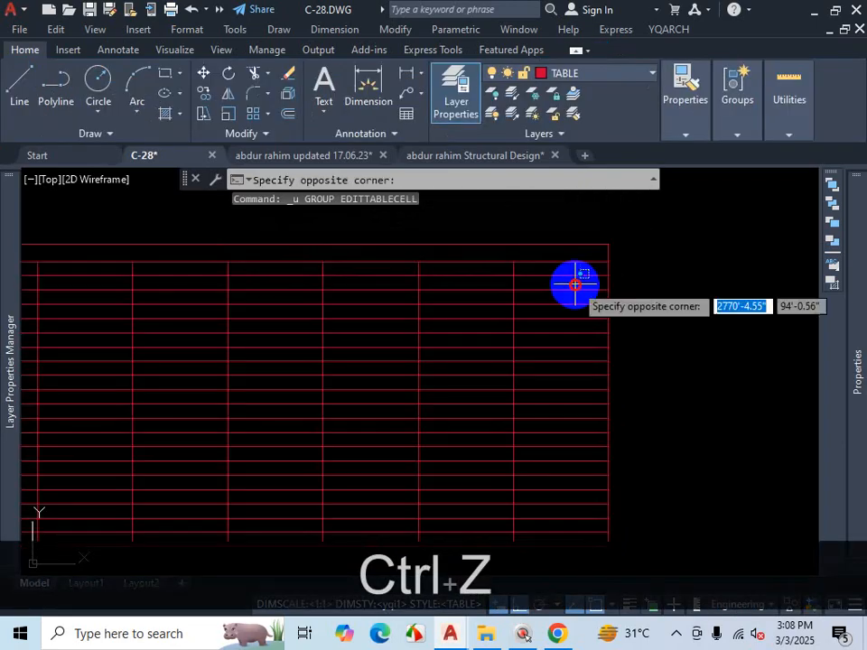
click(457, 544)
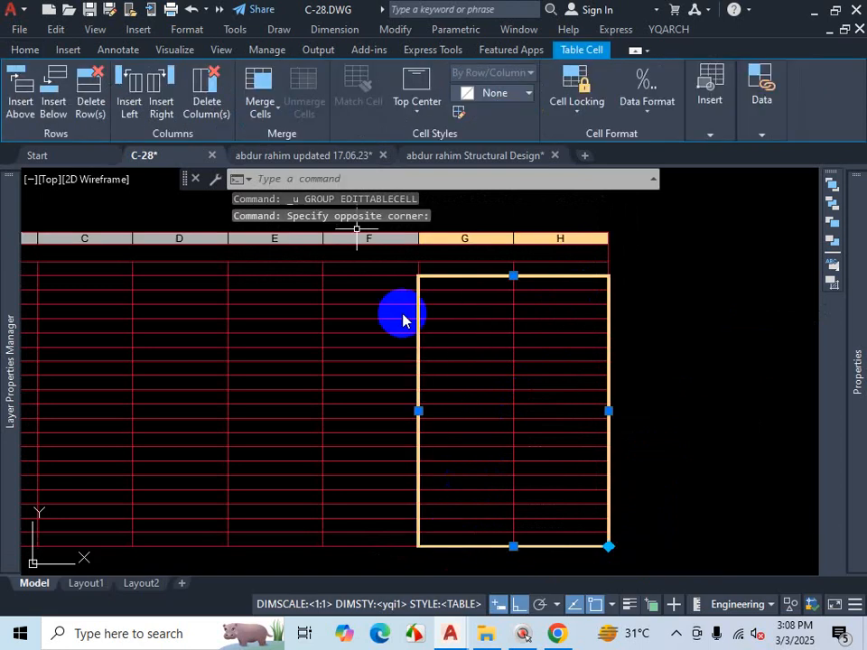
click(270, 115)
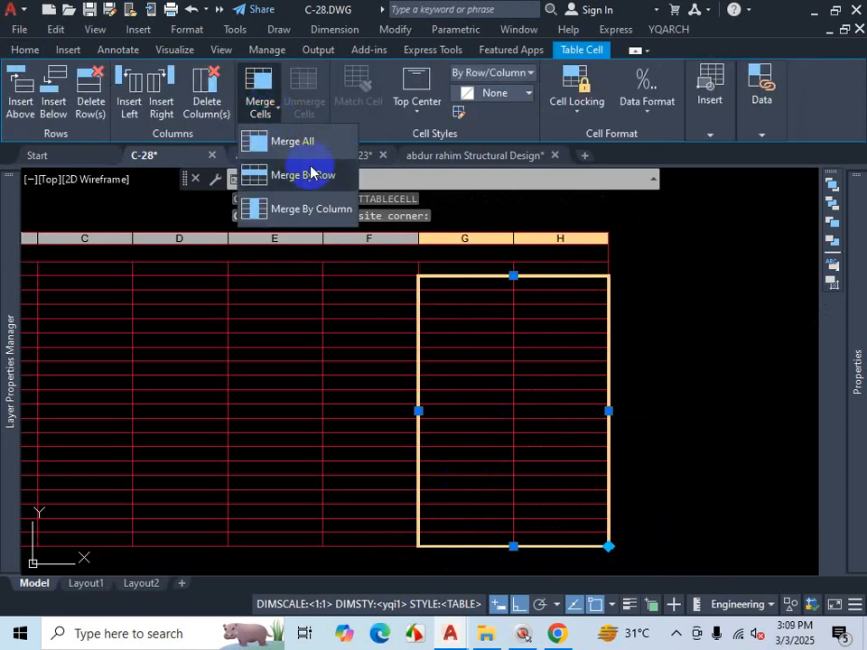
click(313, 211)
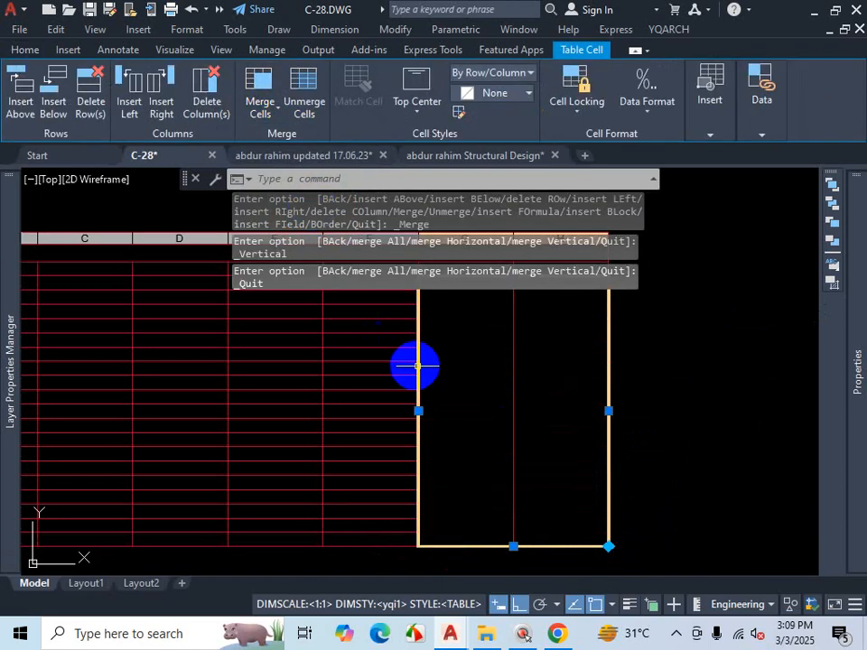
scroll(452, 397, down, 2)
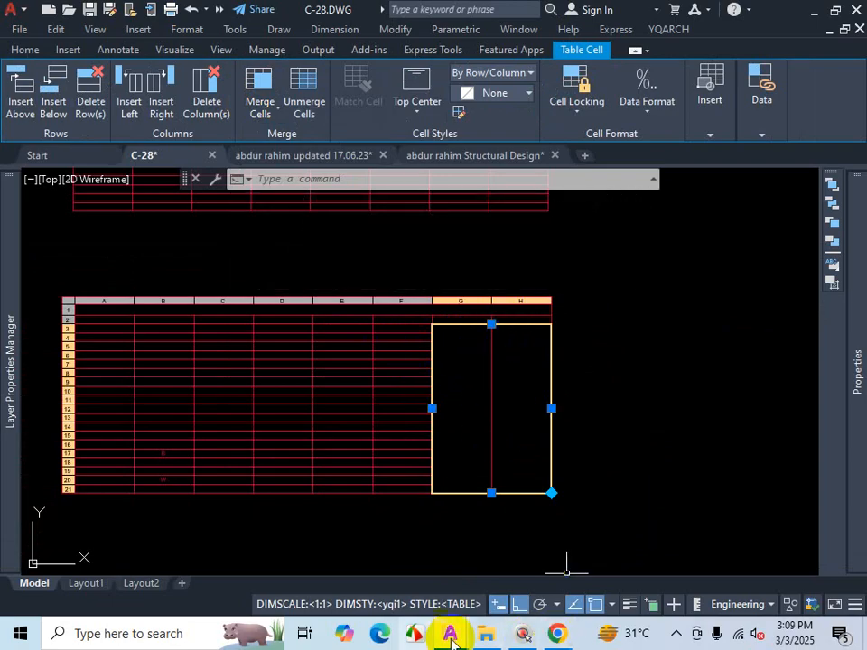
Step: Examine the TIE BAR column of the COLUMN SCHEDULE in the Structural Design drawing and return to the C-28 drawing
click(340, 155)
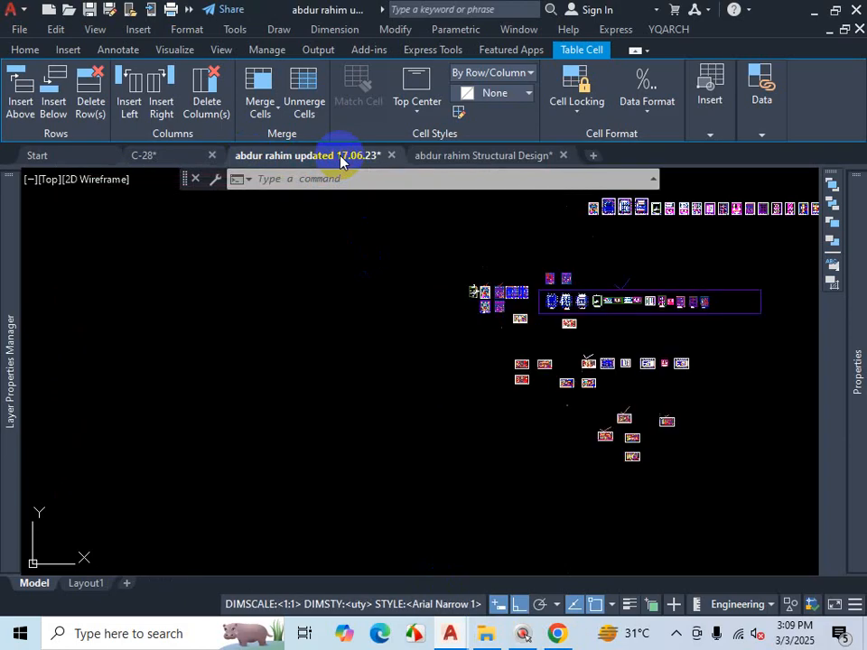
click(506, 163)
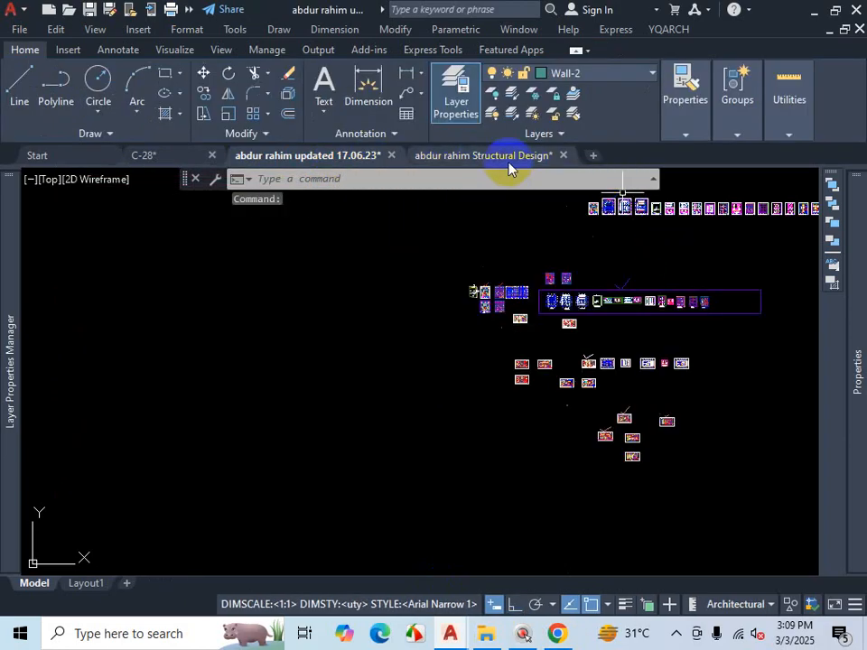
scroll(422, 391, up, 5)
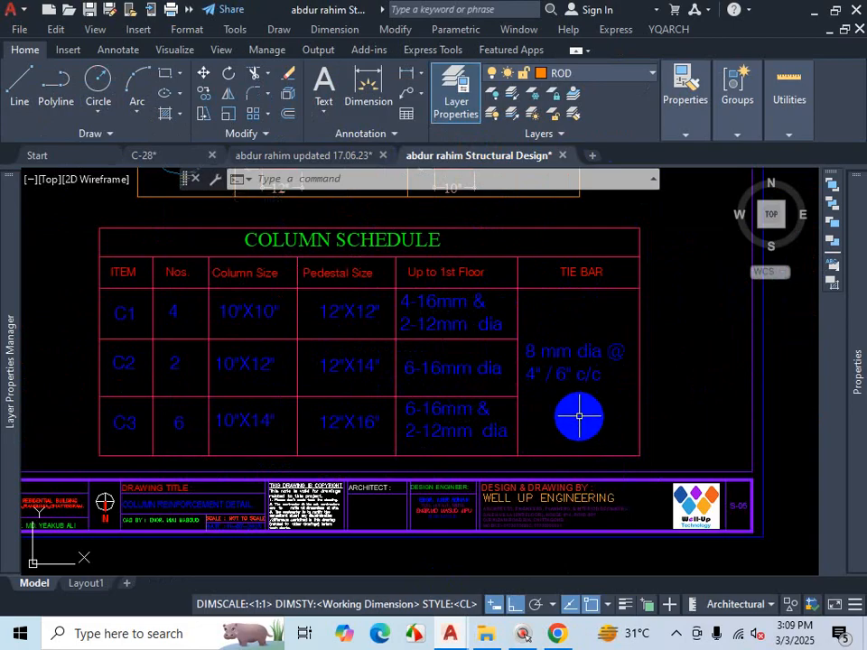
key(Escape)
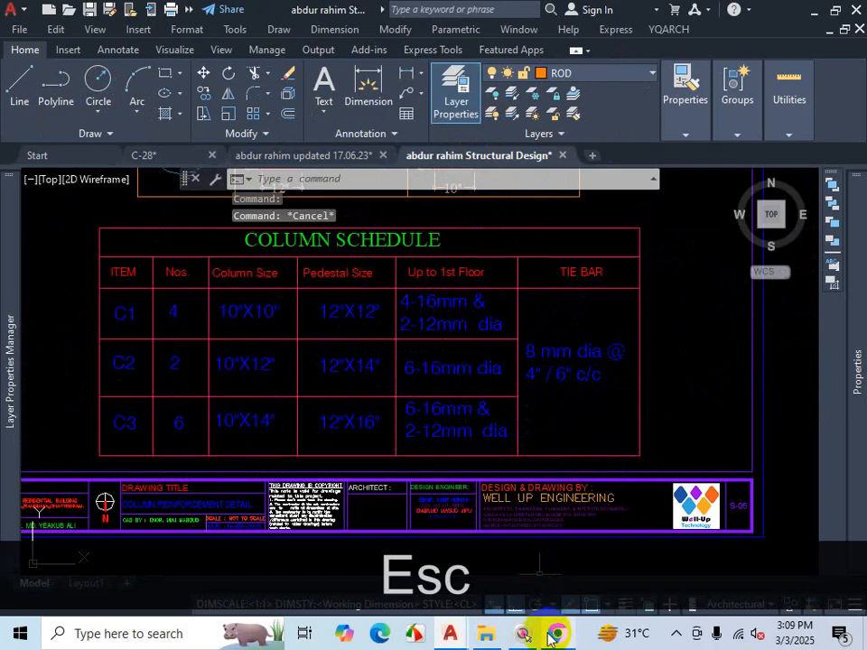
mouse_move(530, 641)
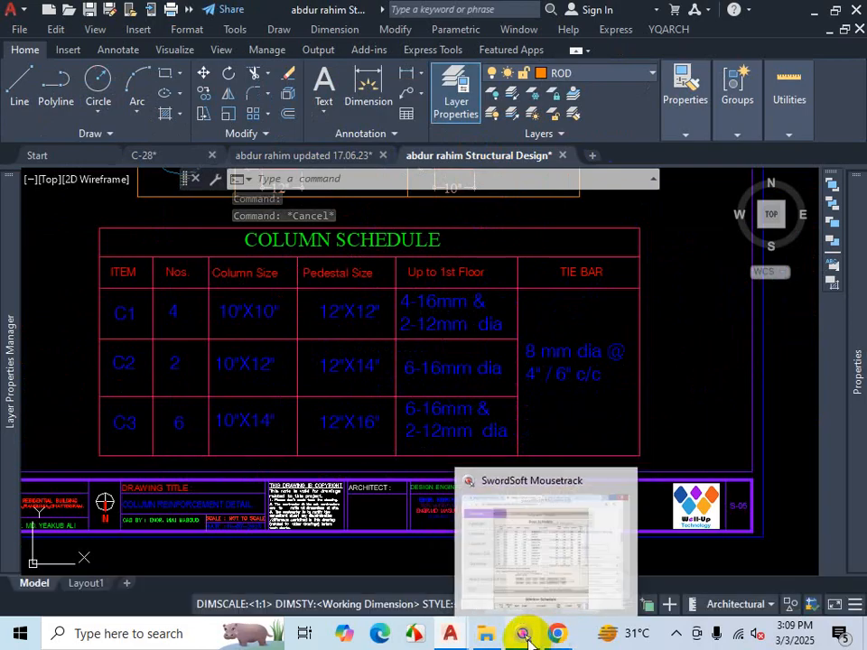
click(162, 158)
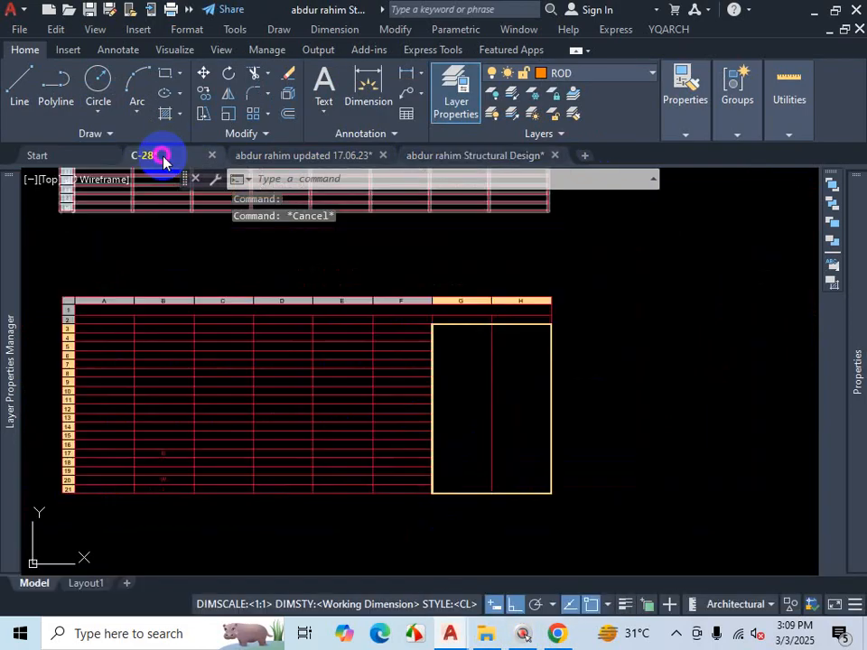
scroll(499, 399, up, 3)
scroll(533, 415, down, 5)
scroll(550, 309, up, 5)
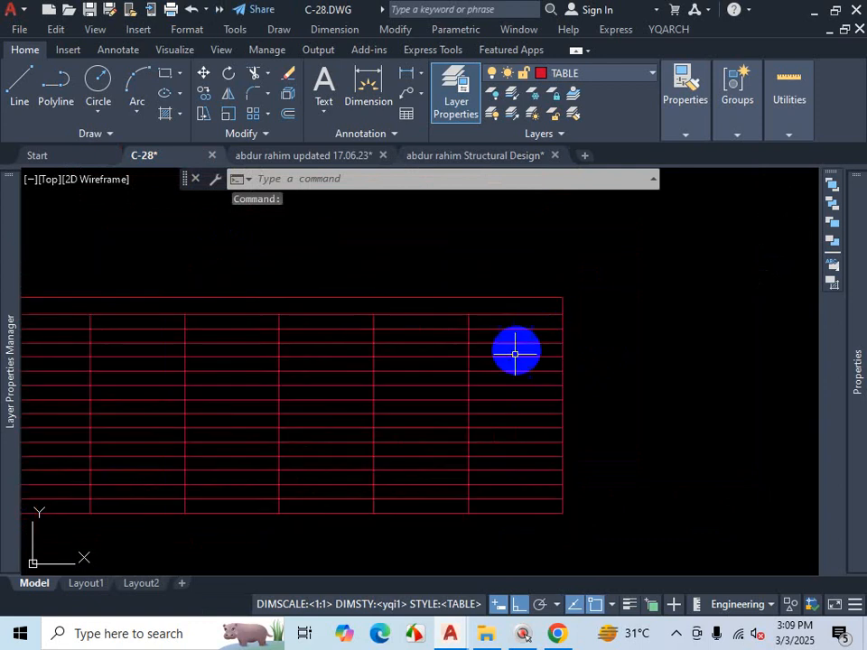
click(555, 289)
click(552, 323)
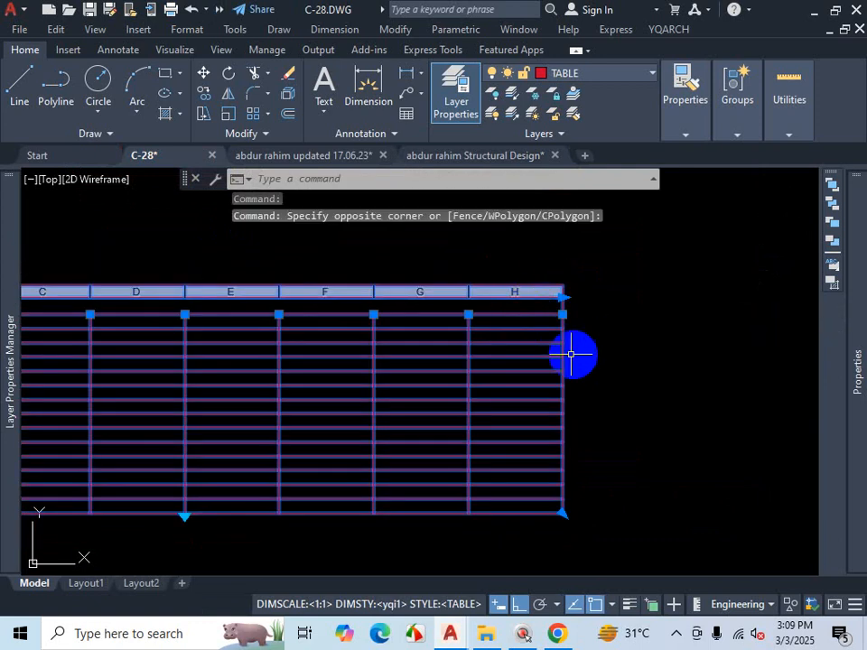
key(Escape)
scroll(544, 313, up, 3)
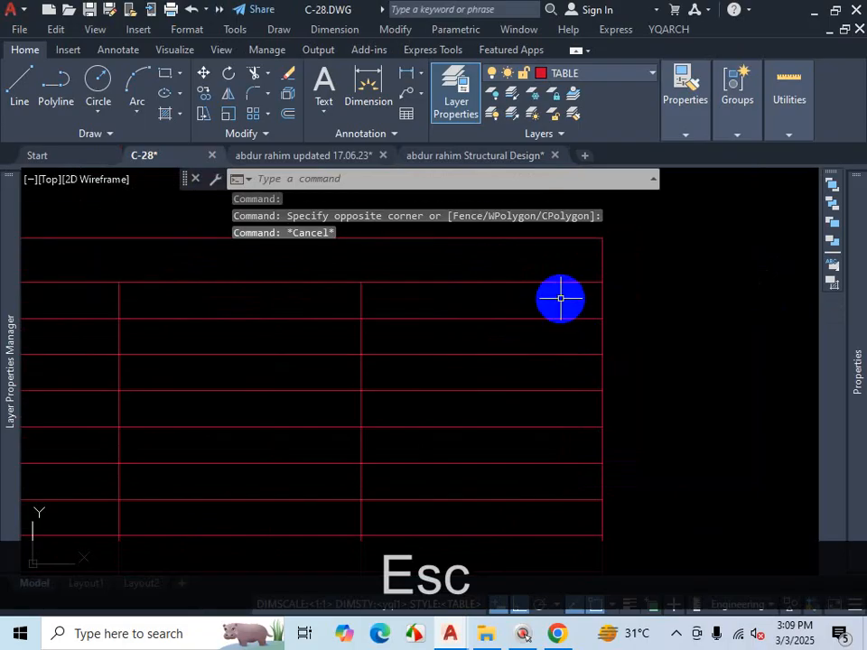
click(566, 318)
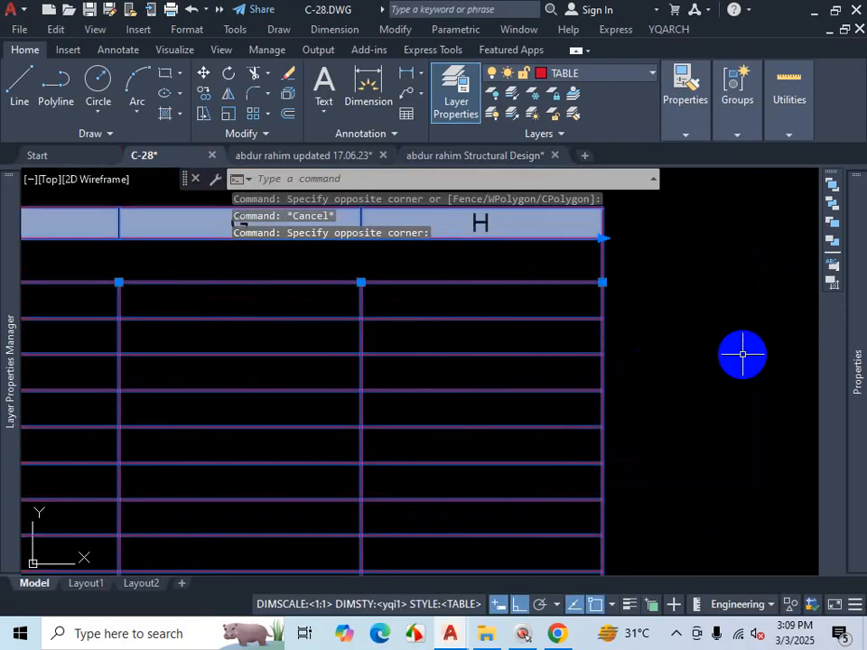
key(Escape)
scroll(735, 351, down, 2)
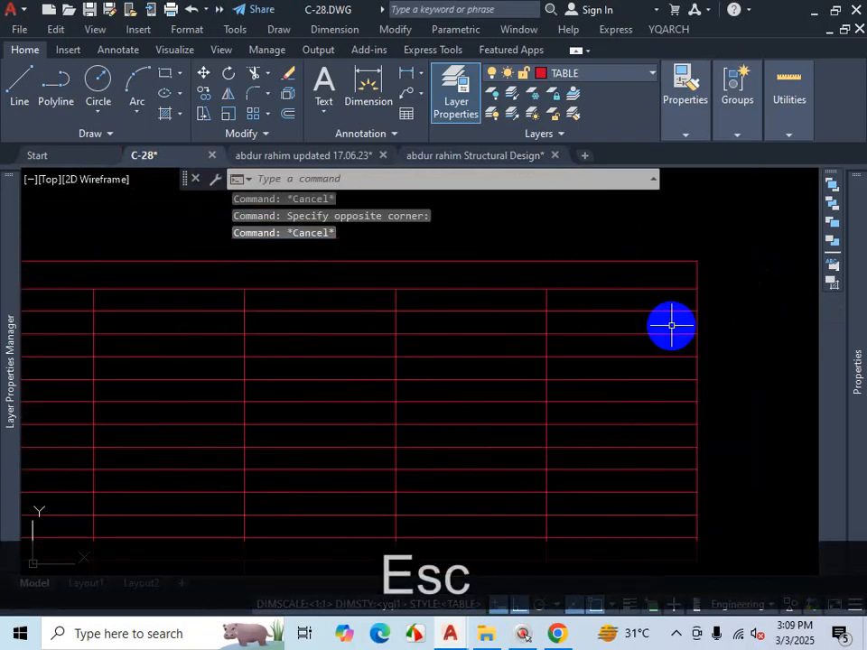
click(672, 321)
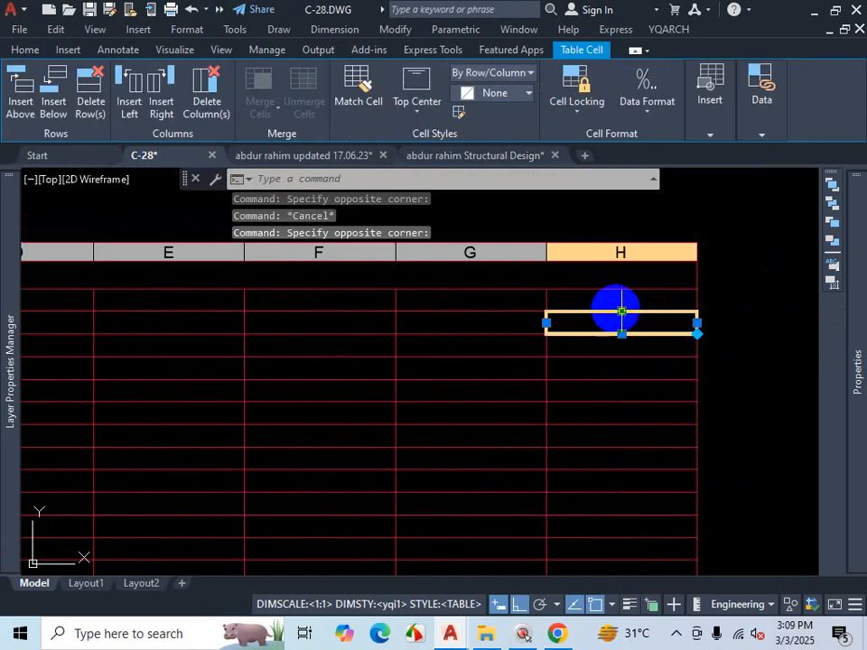
key(Escape)
Step: Try to select the column G and H cells from row 3 down in the upper table and clear the selection
click(660, 325)
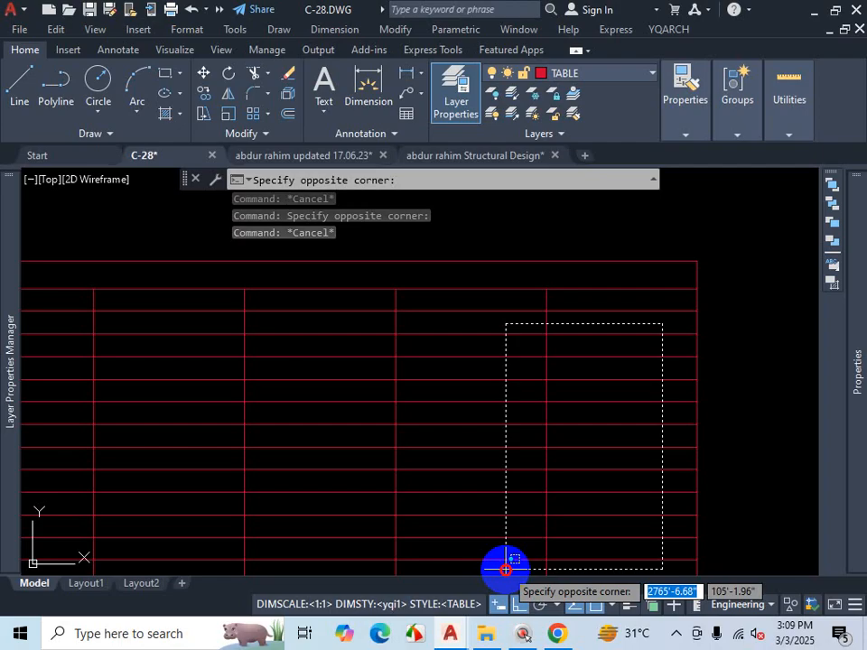
click(506, 566)
scroll(560, 431, down, 4)
scroll(587, 506, up, 2)
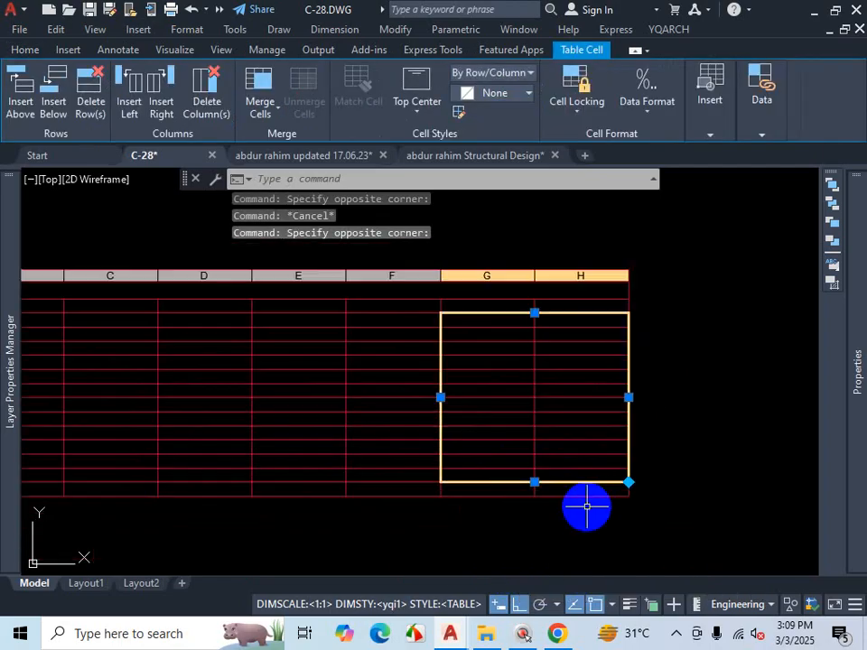
key(Escape)
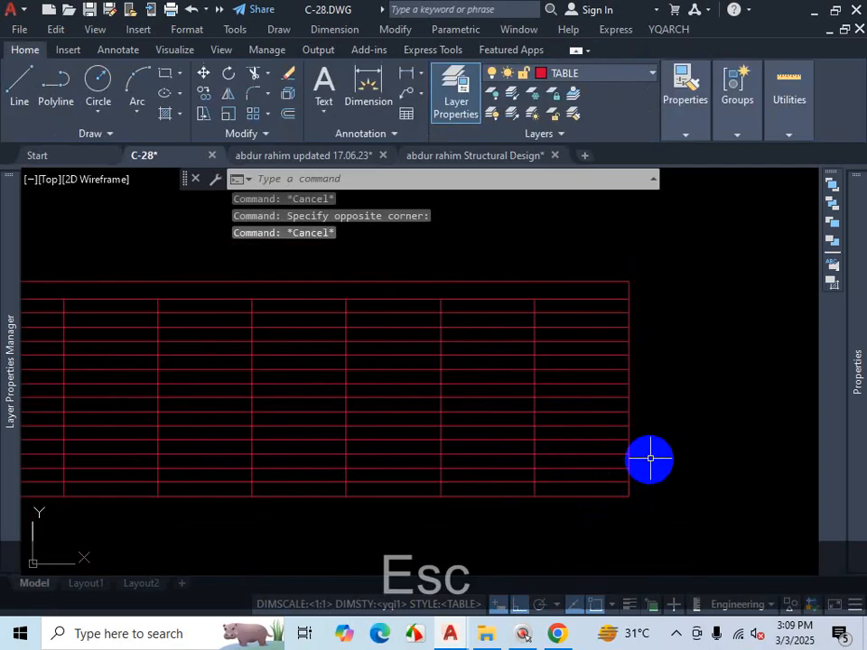
scroll(649, 333, up, 2)
click(636, 287)
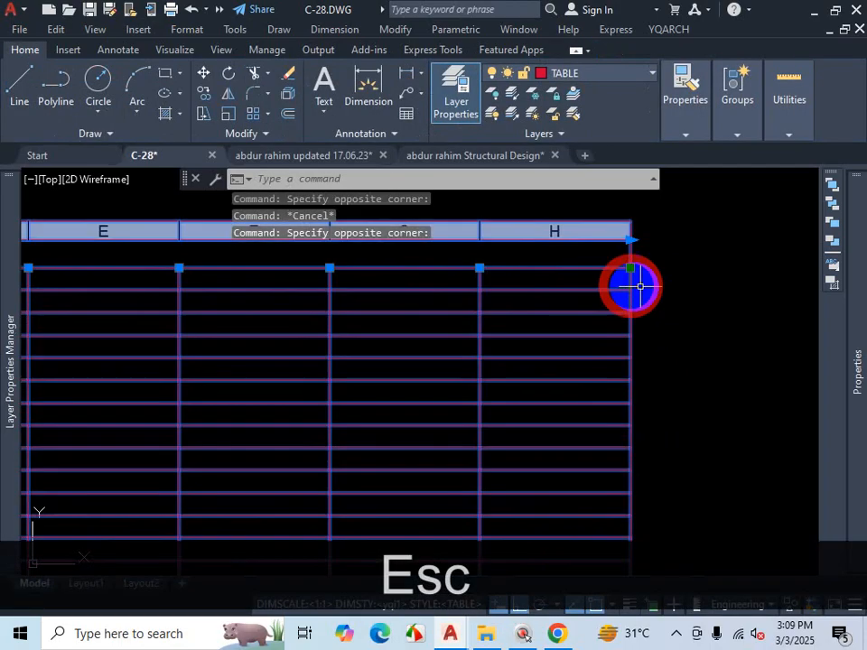
scroll(686, 319, down, 4)
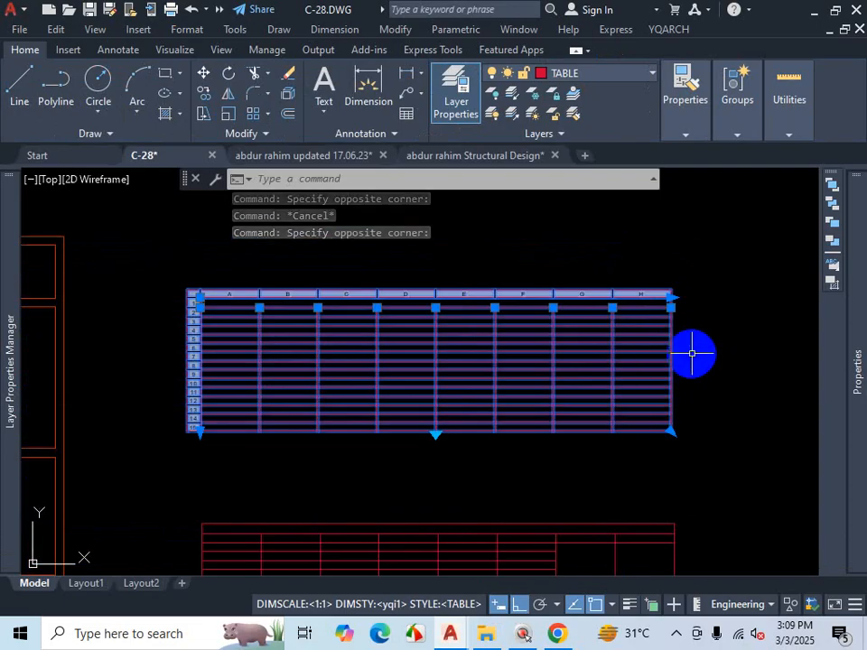
key(Escape)
scroll(714, 303, up, 6)
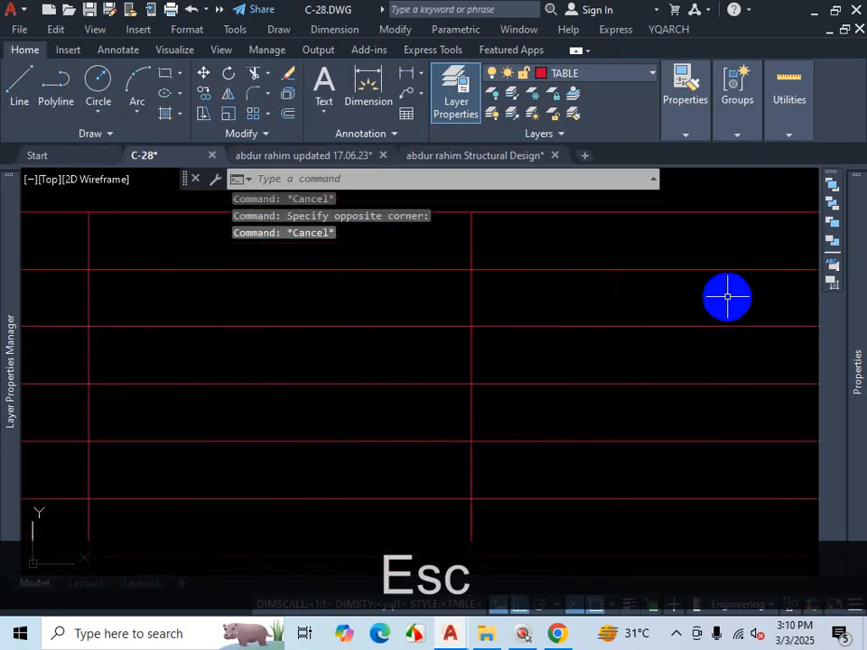
scroll(689, 288, down, 5)
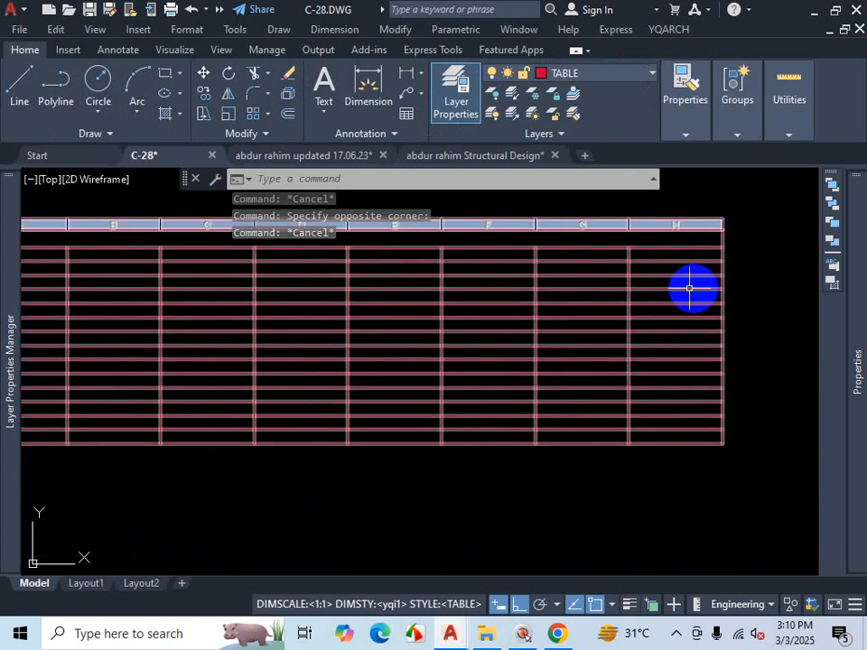
scroll(688, 288, up, 4)
click(689, 286)
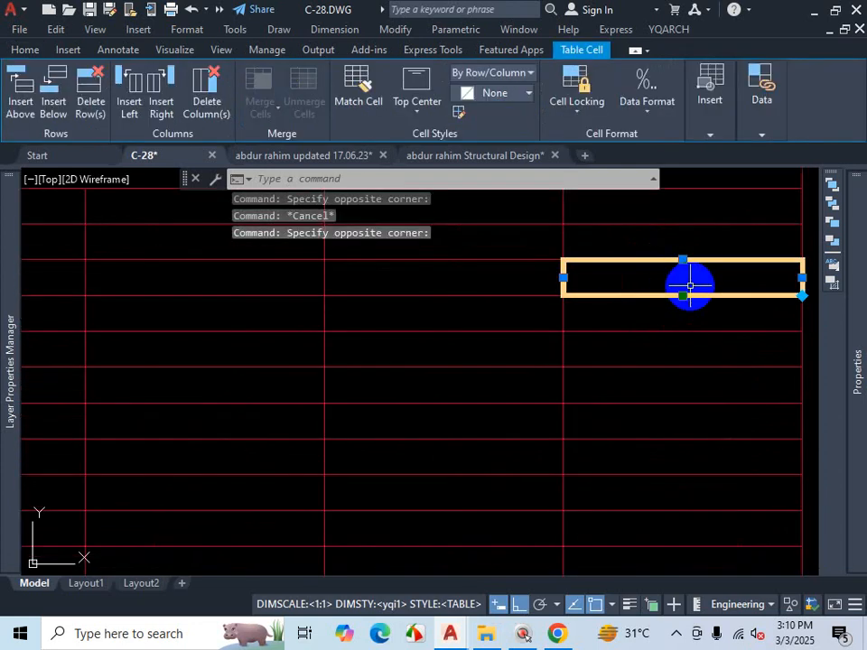
scroll(700, 298, down, 4)
key(Escape)
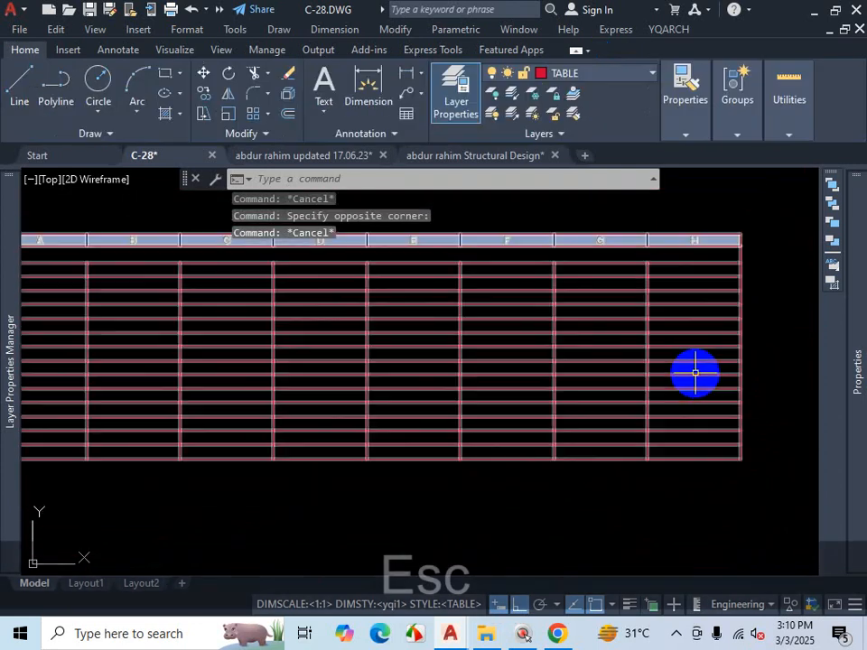
scroll(700, 370, up, 2)
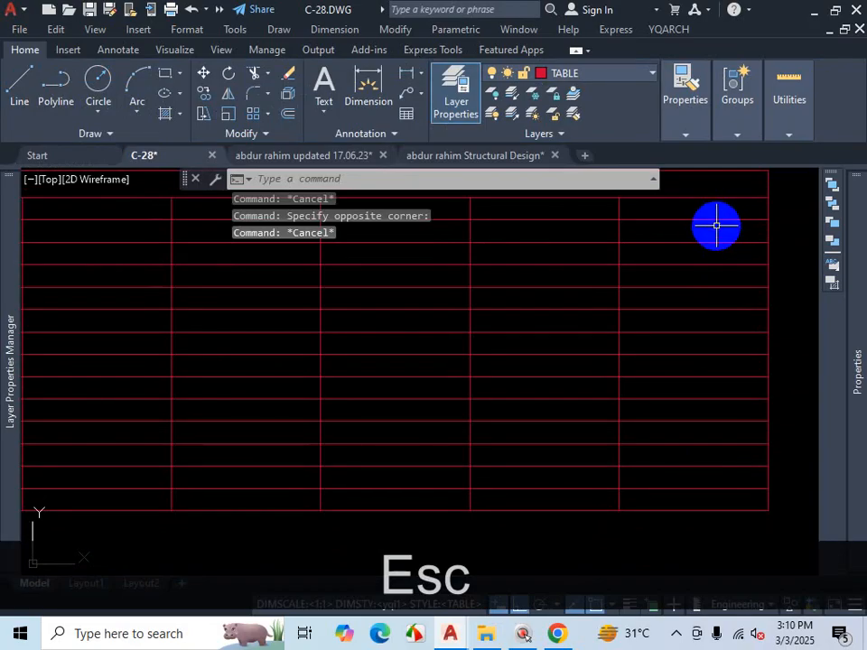
Step: Select cells G3 to H15 of the upper table from column H, and reselect the same range starting from column G
click(721, 232)
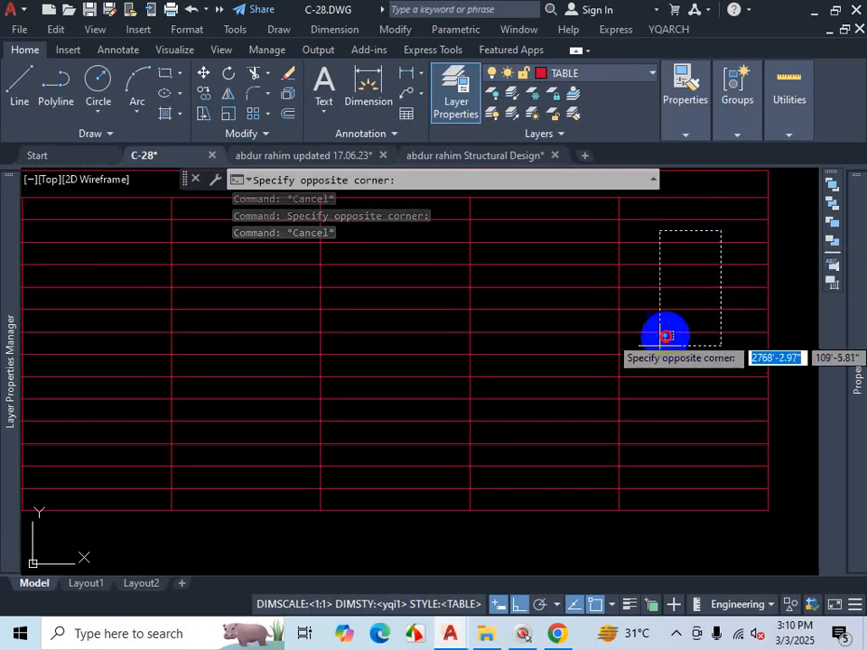
click(558, 493)
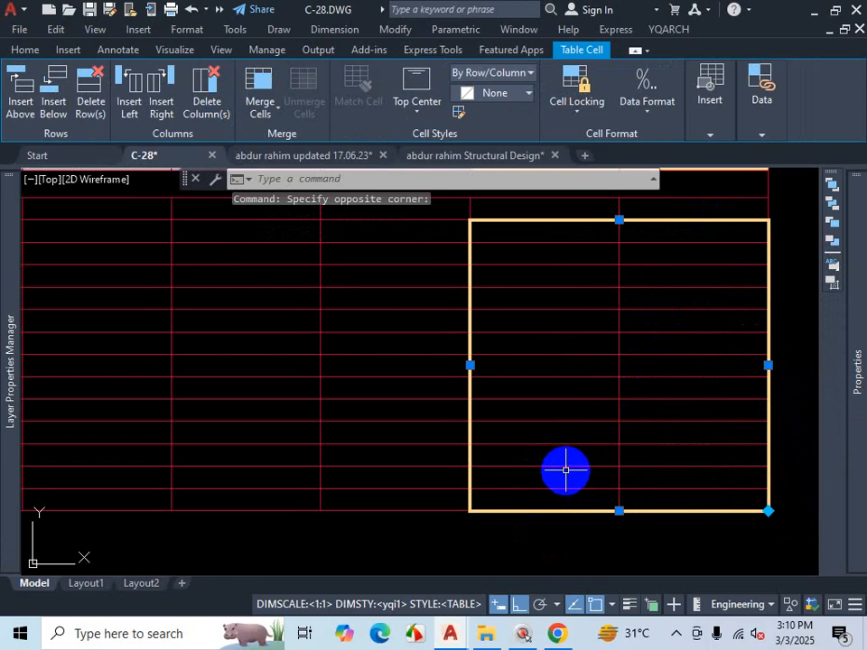
click(515, 213)
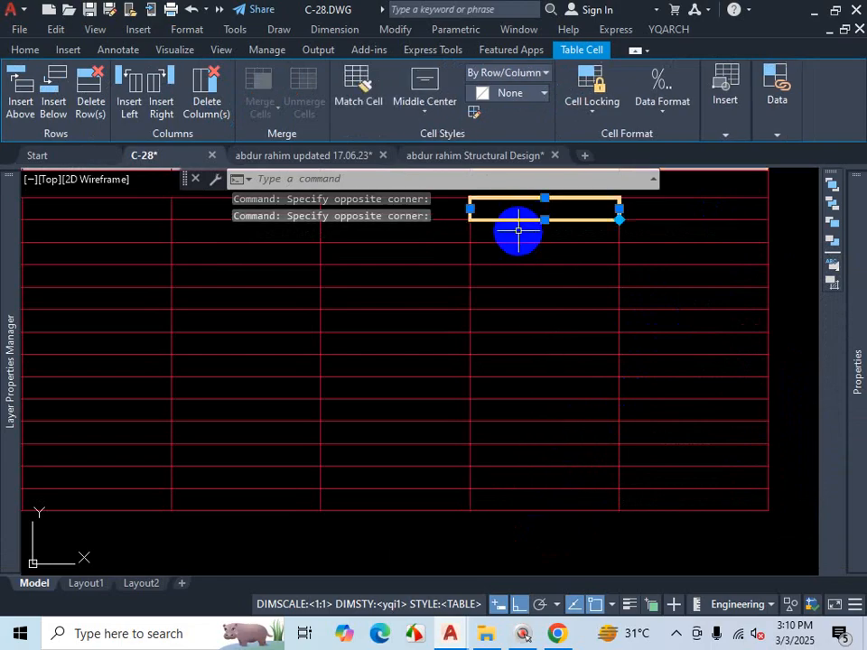
click(501, 231)
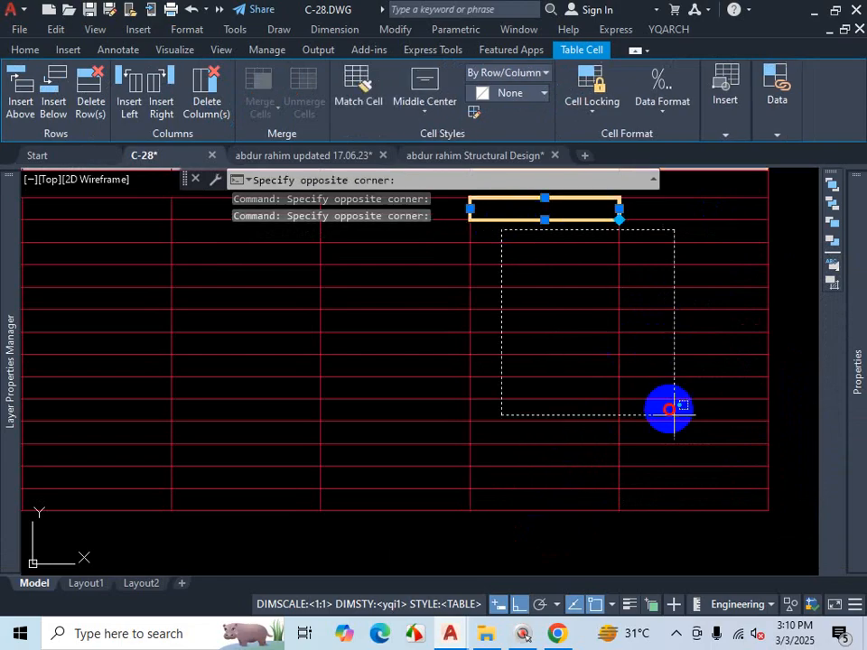
click(715, 503)
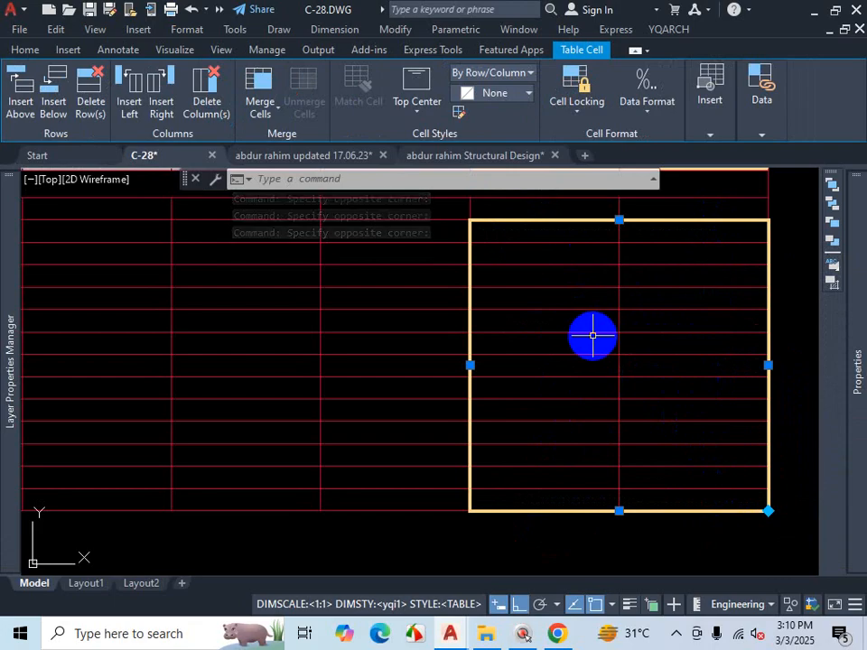
Step: Clear the selection of cells G3 to H15 in the upper table
scroll(713, 344, down, 5)
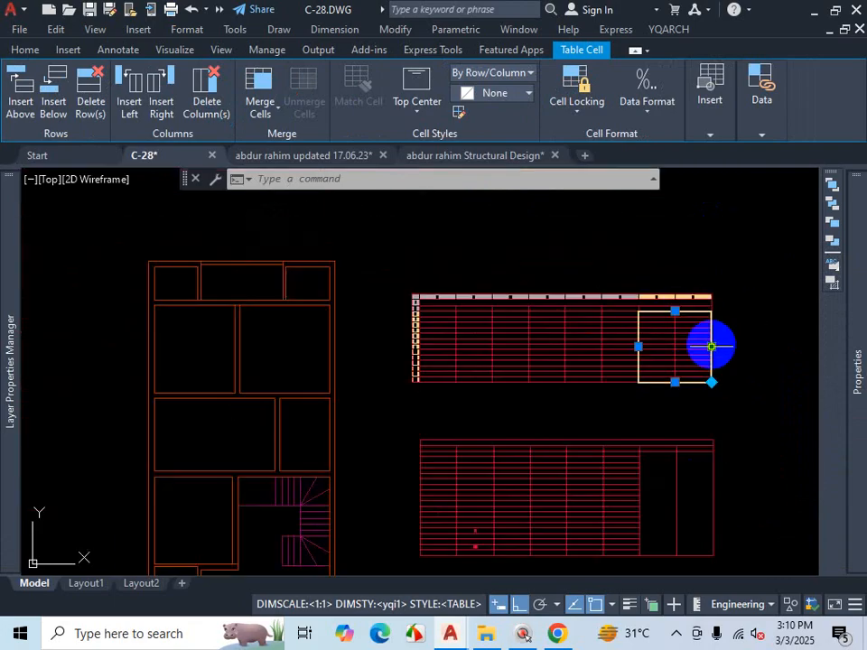
scroll(592, 378, up, 2)
key(Escape)
scroll(644, 319, up, 3)
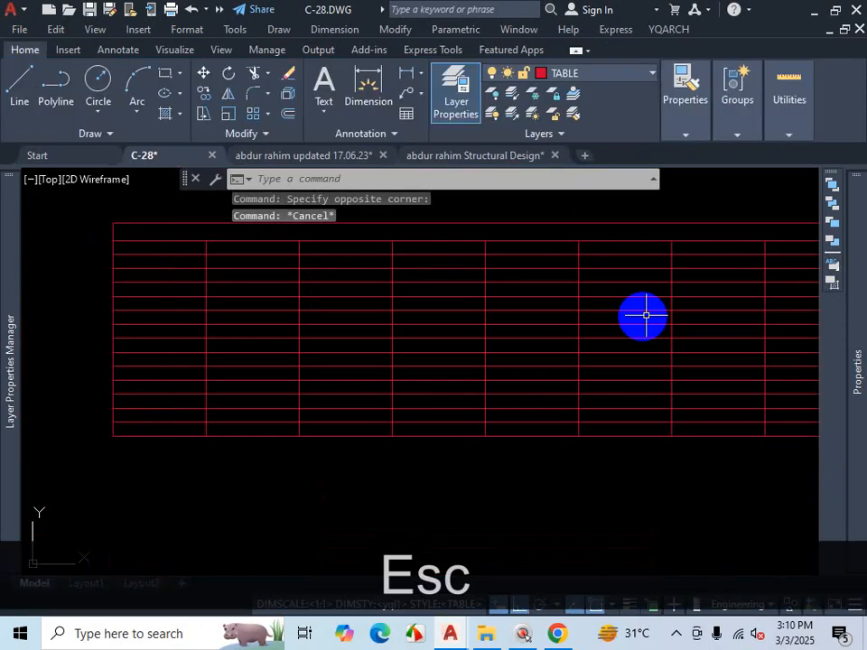
scroll(632, 283, down, 6)
scroll(708, 303, up, 6)
scroll(635, 213, up, 2)
scroll(635, 271, down, 3)
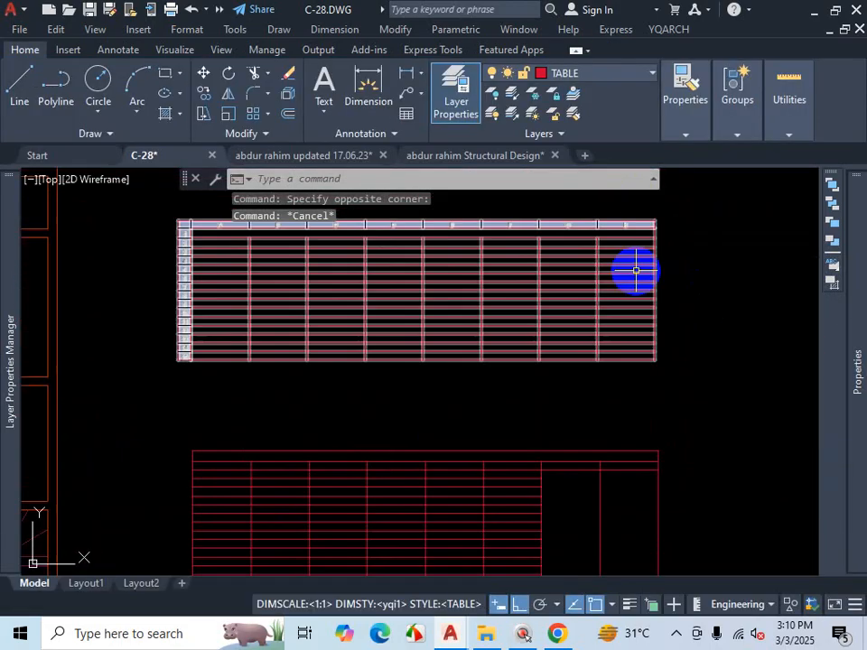
Step: Select cells H3 to H15 of the upper table and merge them by column
scroll(635, 242, up, 4)
click(649, 265)
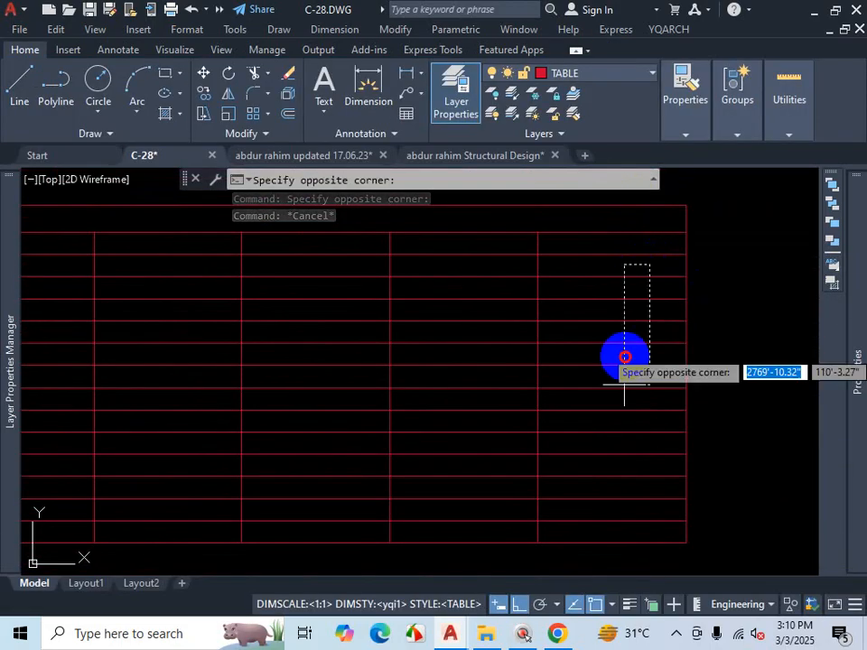
click(605, 523)
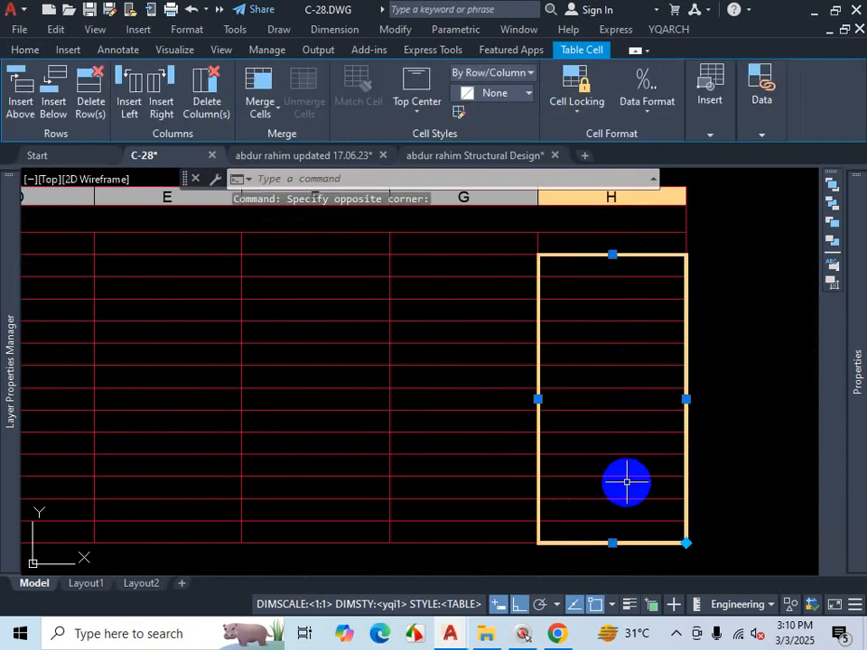
click(271, 112)
click(296, 210)
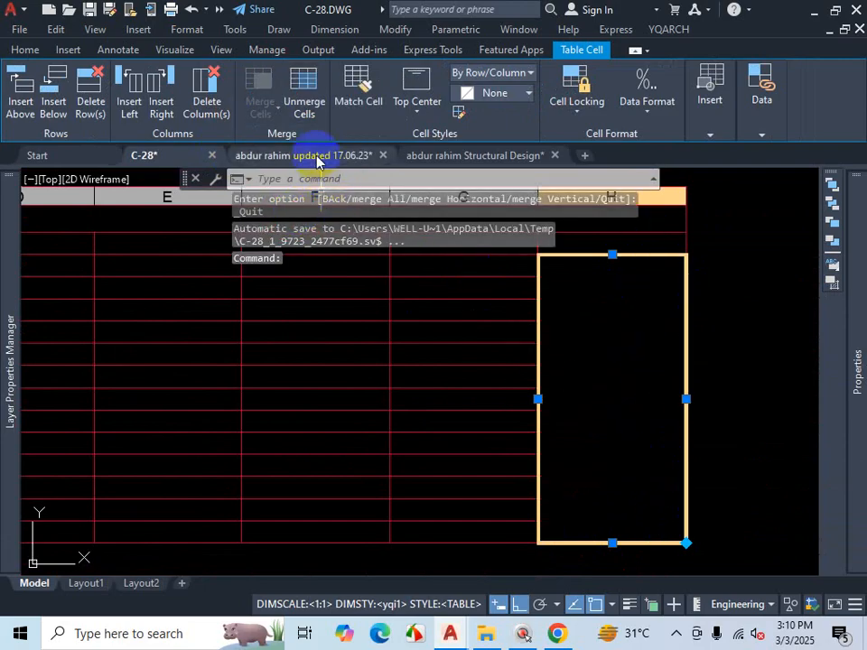
Step: Unmerge the column H cells from row 3 down in the upper table and clear the selection
mouse_move(325, 163)
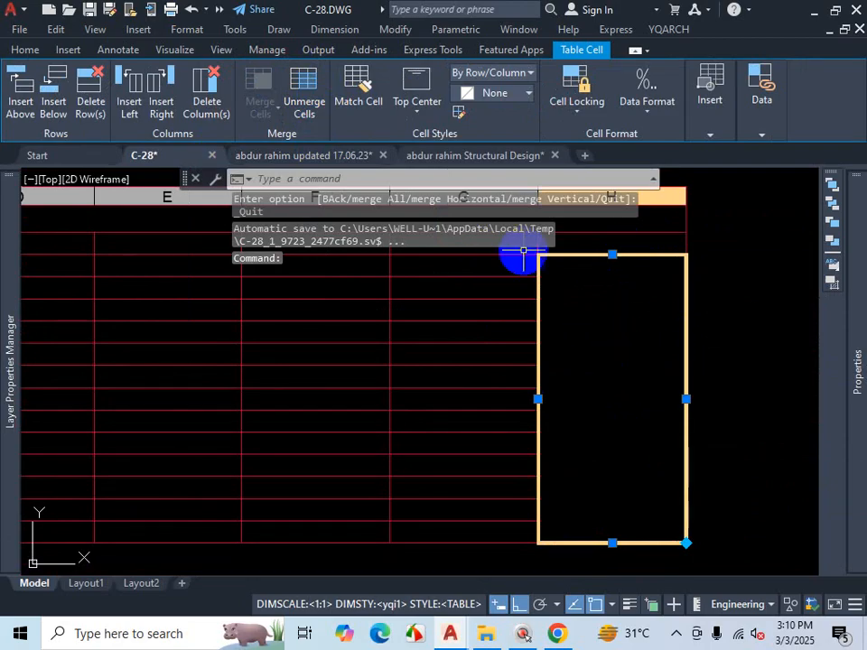
click(304, 88)
scroll(610, 426, down, 4)
scroll(610, 426, up, 4)
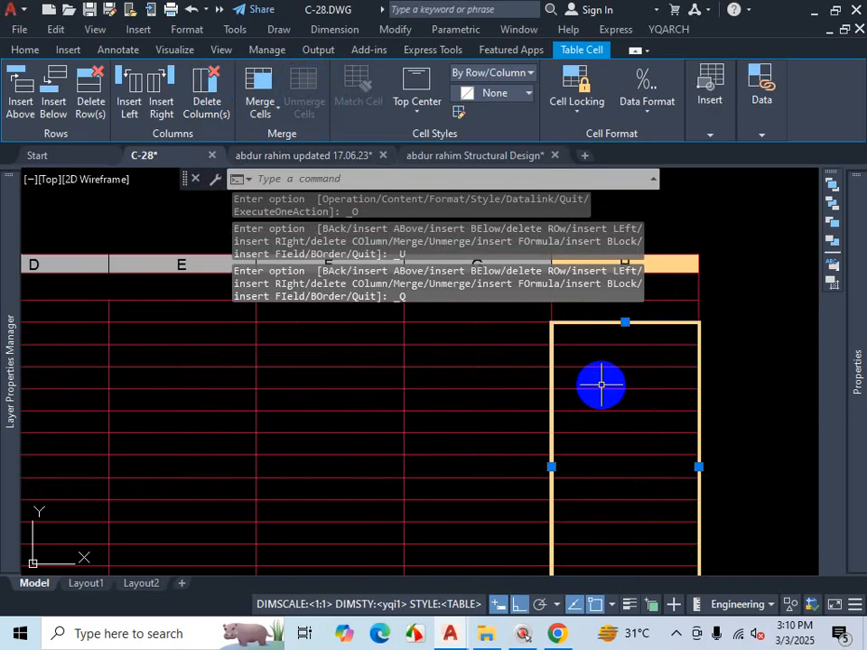
key(Escape)
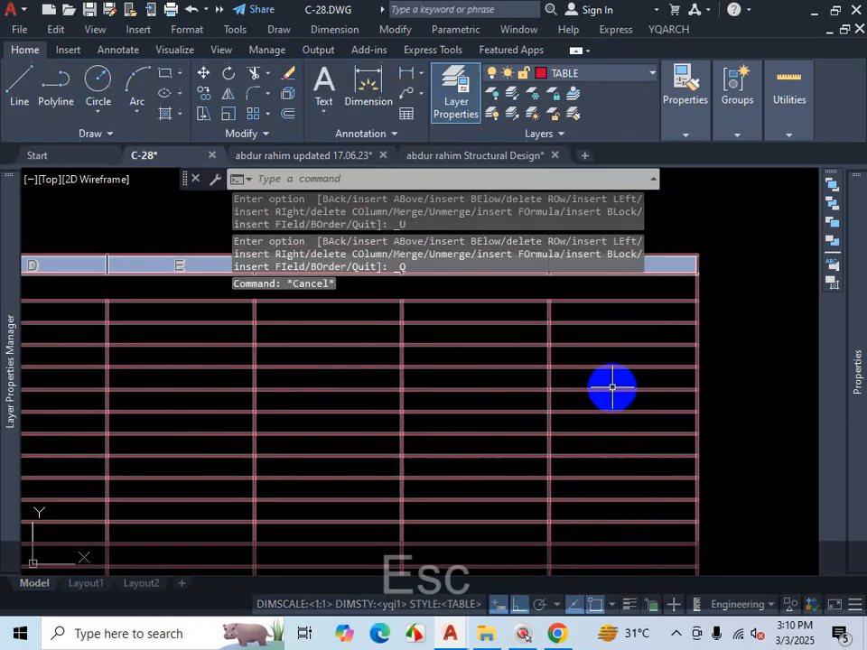
scroll(610, 384, down, 3)
scroll(610, 378, up, 3)
key(ctrl+1)
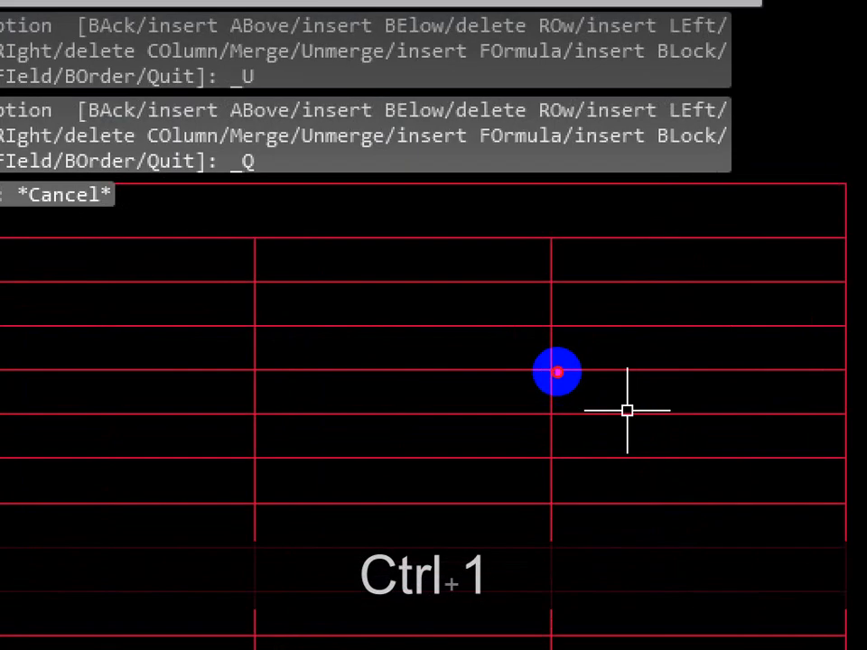
drag(505, 341, 595, 343)
drag(482, 354, 600, 351)
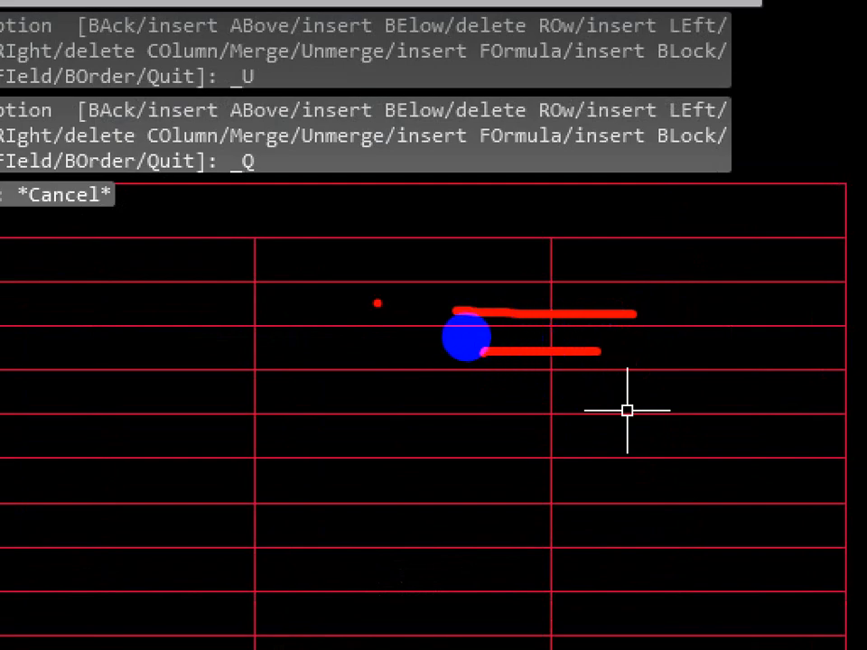
drag(437, 340, 673, 343)
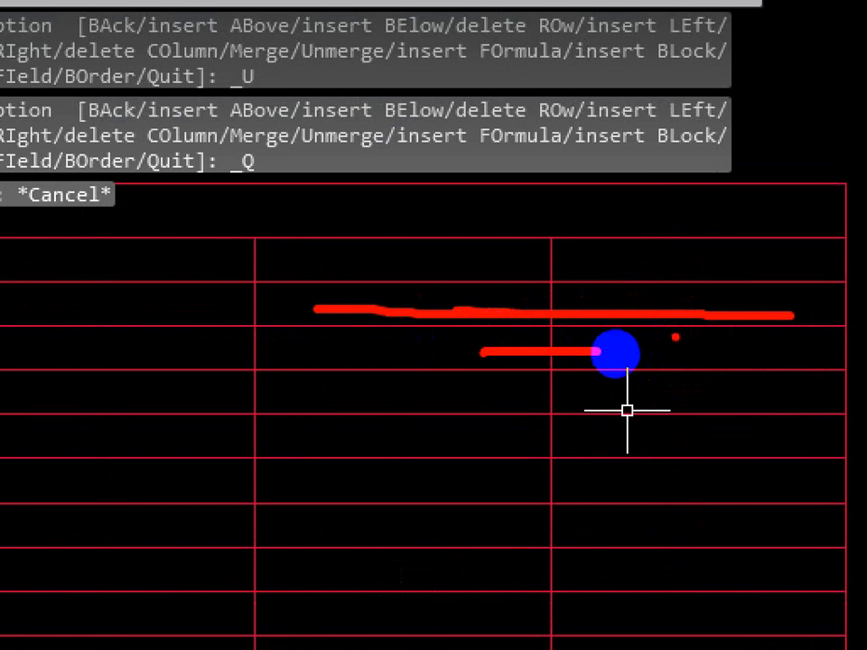
key(Escape)
Step: Select single cells in column H of the upper table, and window-select the range G3 to H13
click(610, 318)
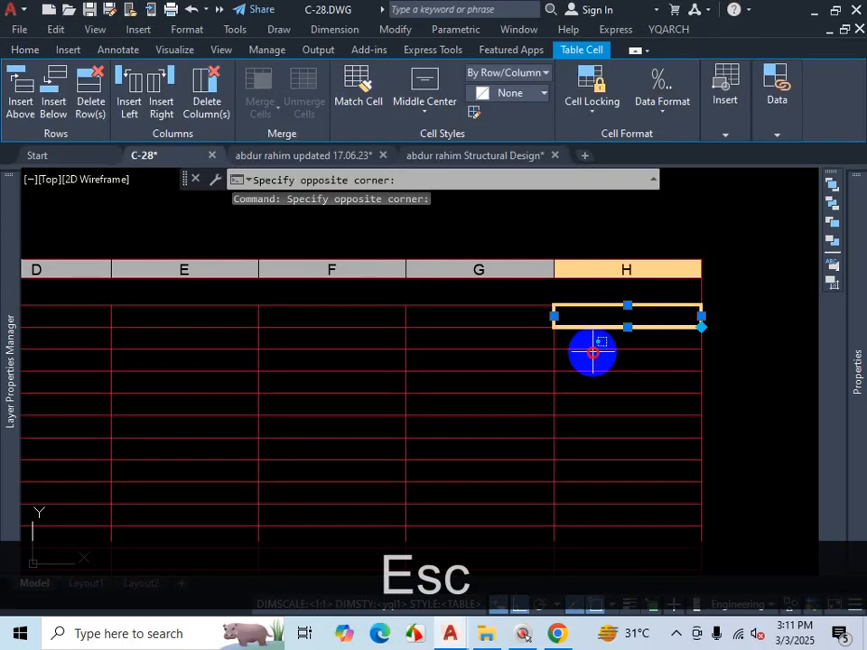
click(593, 352)
click(604, 334)
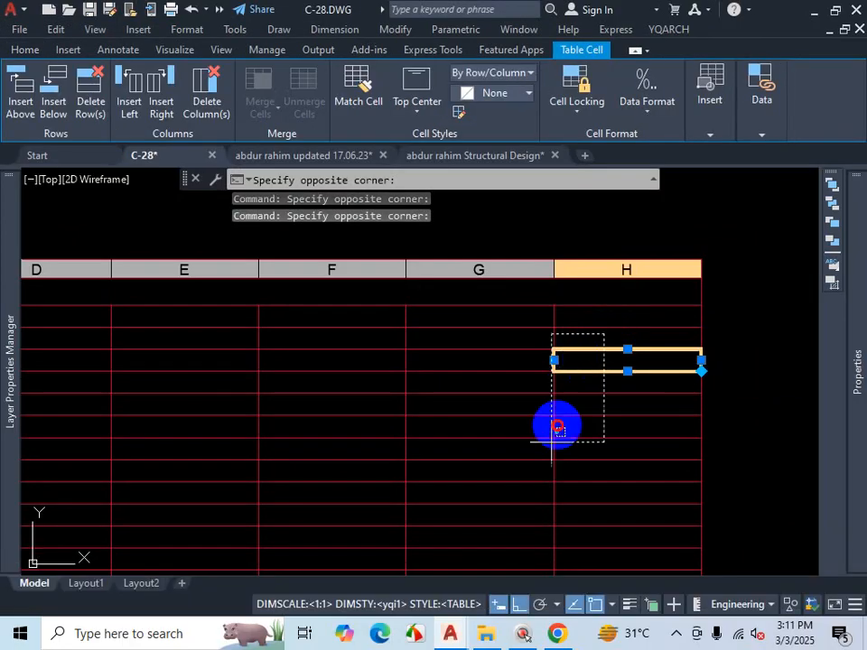
click(498, 562)
scroll(532, 492, down, 4)
scroll(518, 537, up, 3)
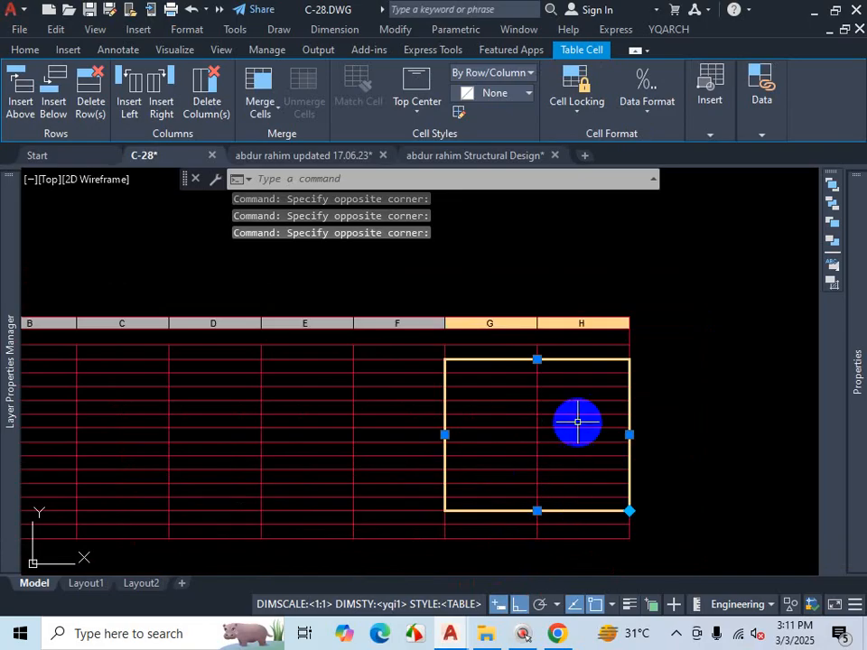
scroll(532, 384, up, 4)
Step: Reduce the selection to cells G3 to H6 of the upper table and merge them by row
click(589, 339)
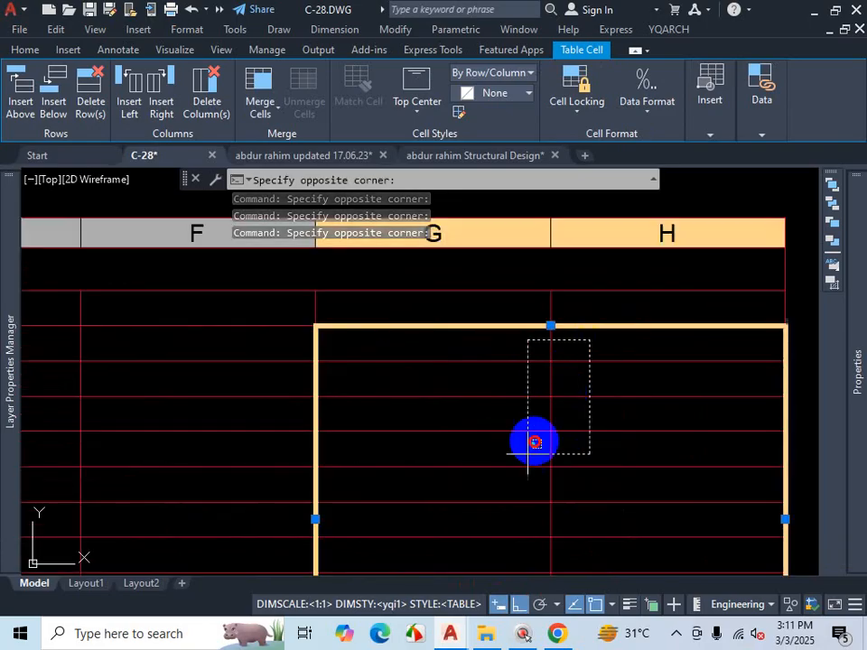
click(481, 454)
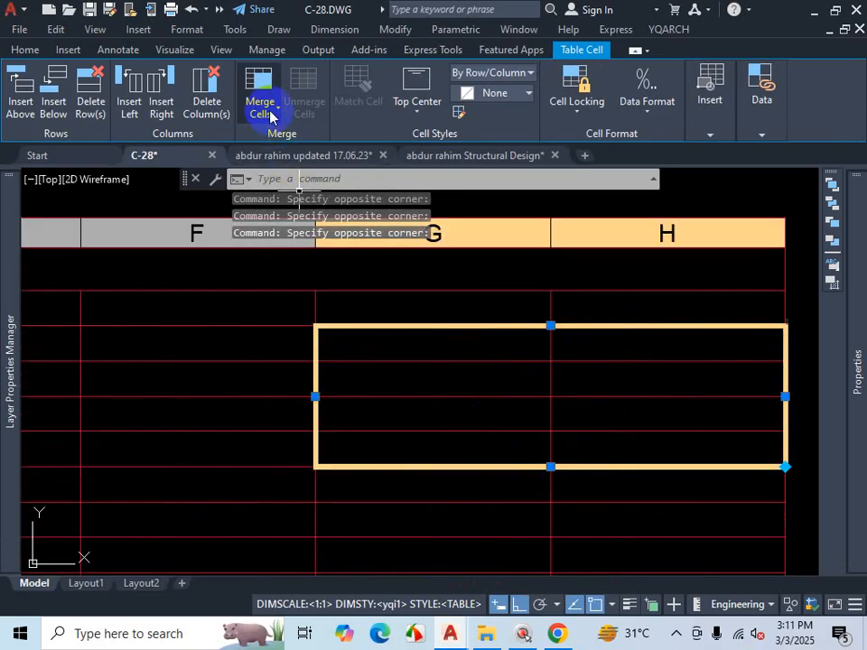
click(261, 104)
click(278, 176)
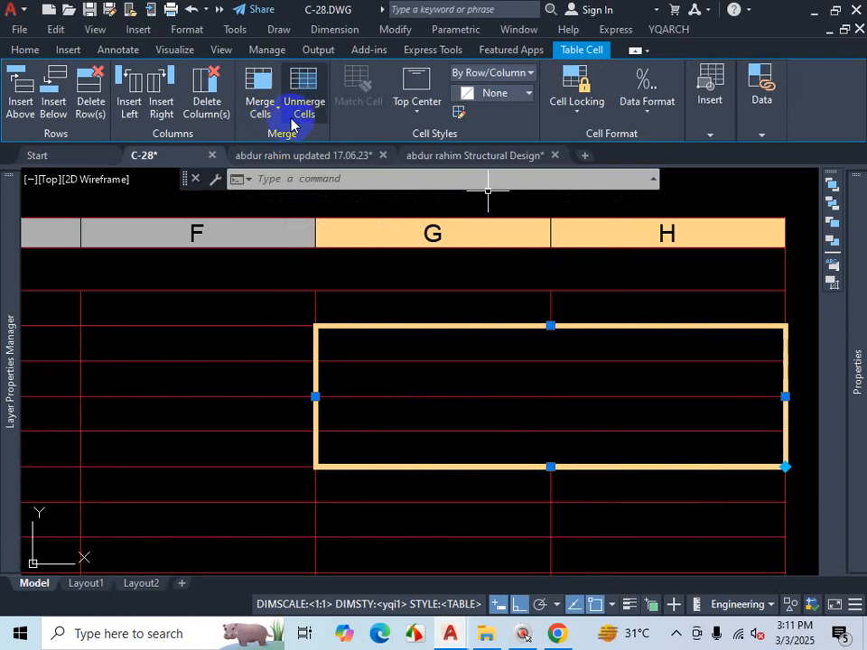
Step: Merge the selected cells G3 to H6 of the upper table by column and clear the selection
click(266, 107)
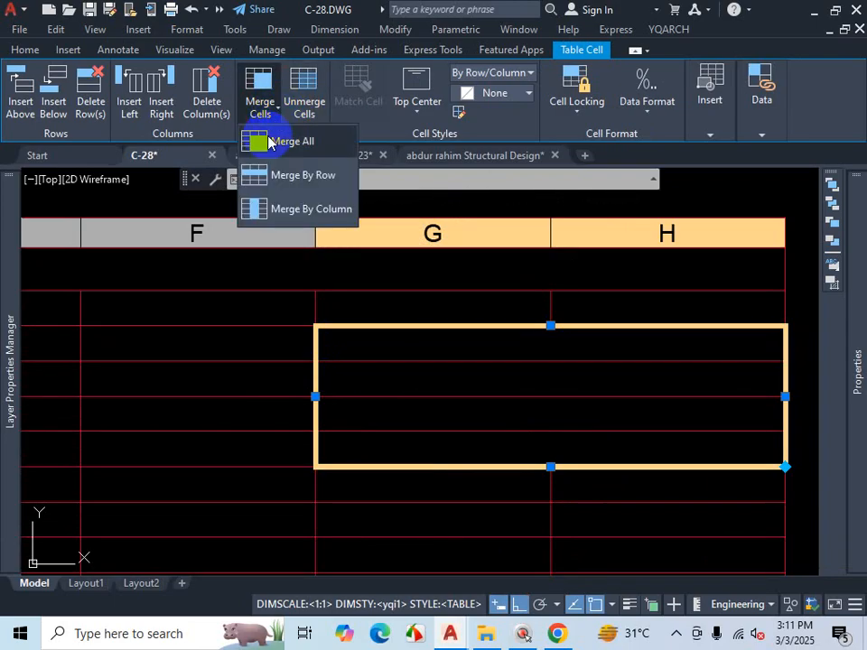
click(301, 213)
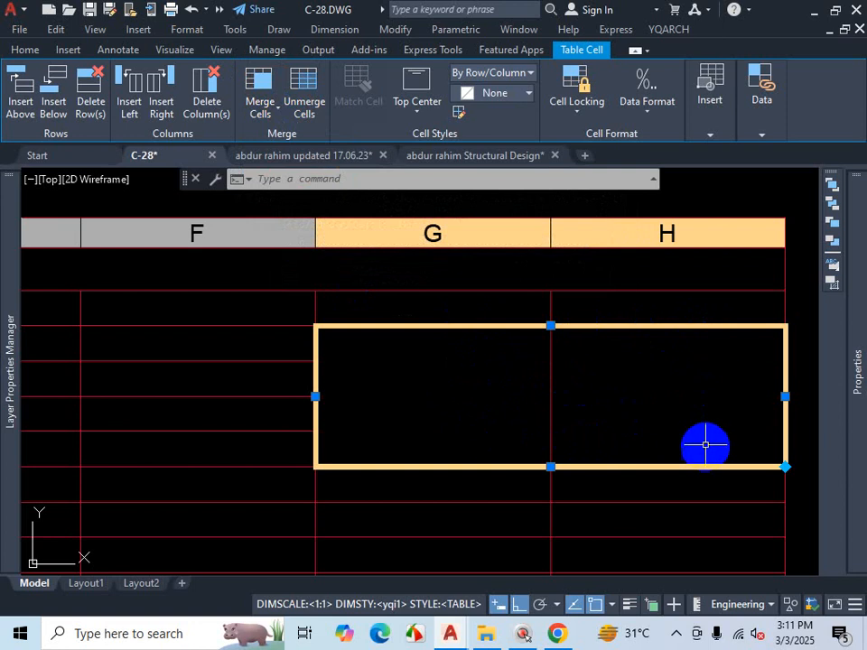
key(Escape)
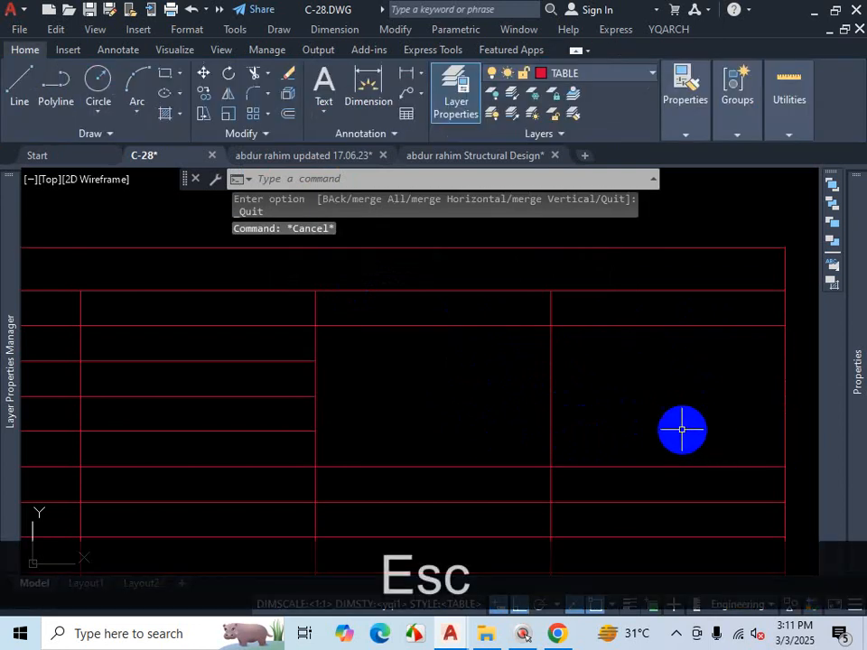
Step: View the whole drawing with Zoom All and return to a close view of the two tables
scroll(696, 346, down, 2)
scroll(696, 347, down, 2)
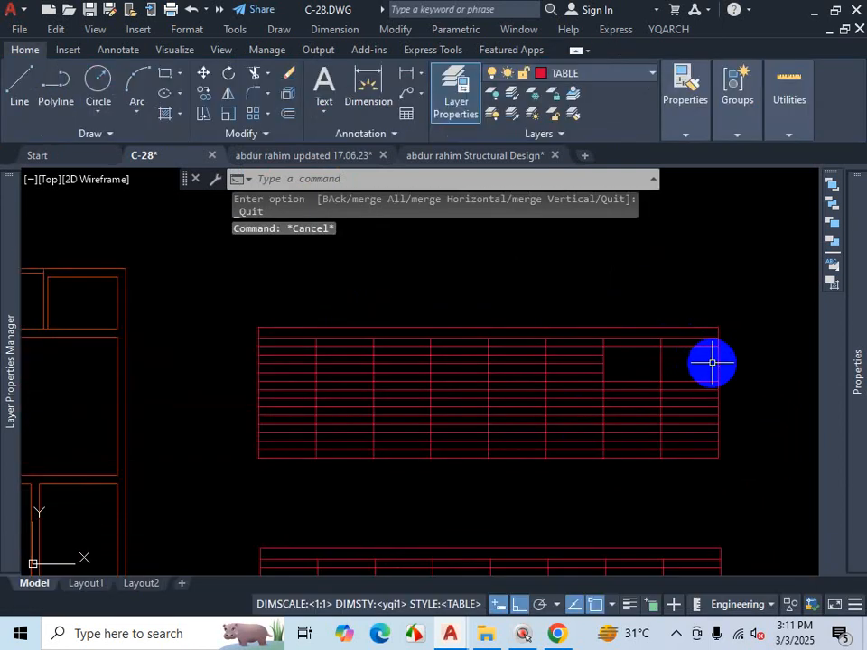
text(z)
key(Return)
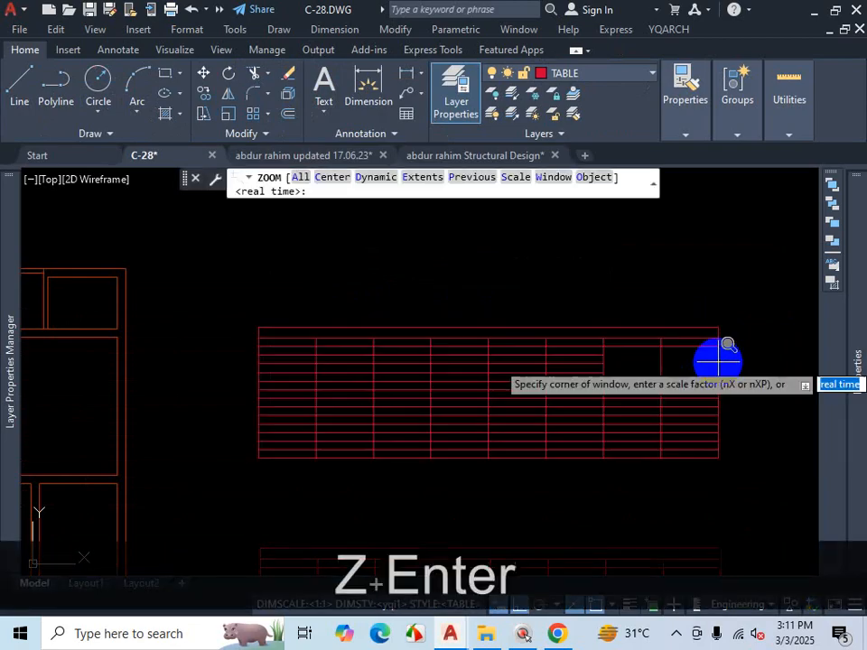
text(a)
key(Return)
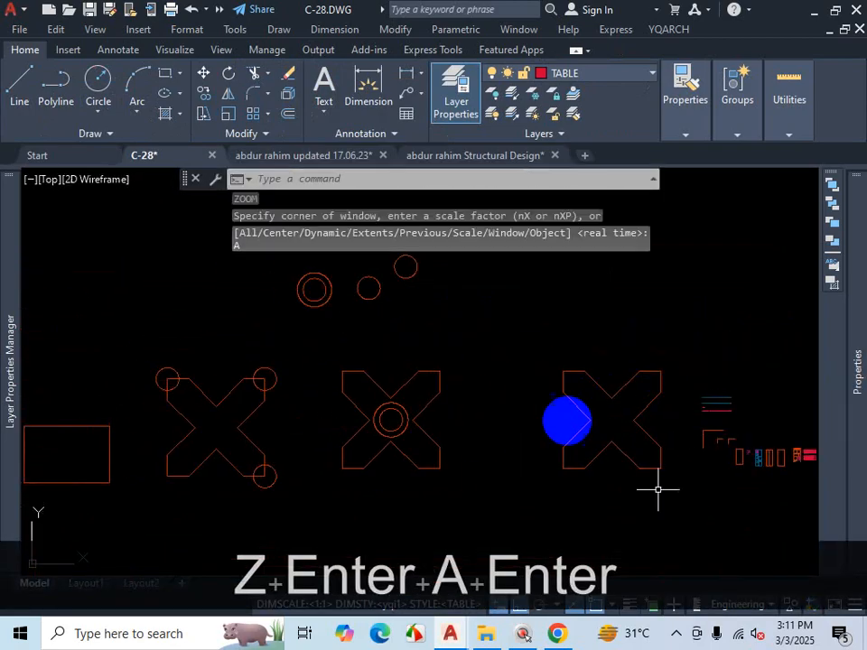
scroll(589, 474, up, 10)
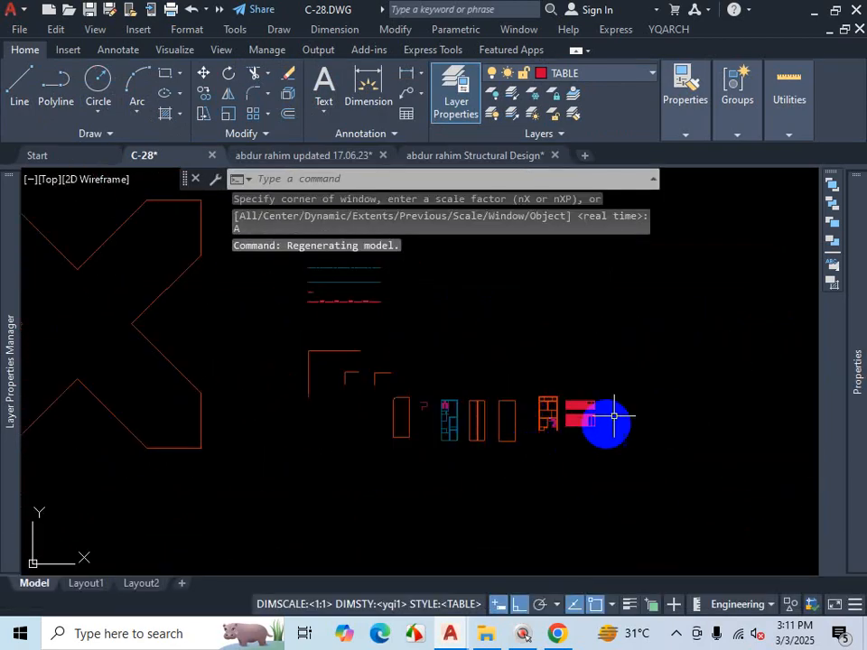
scroll(548, 434, up, 8)
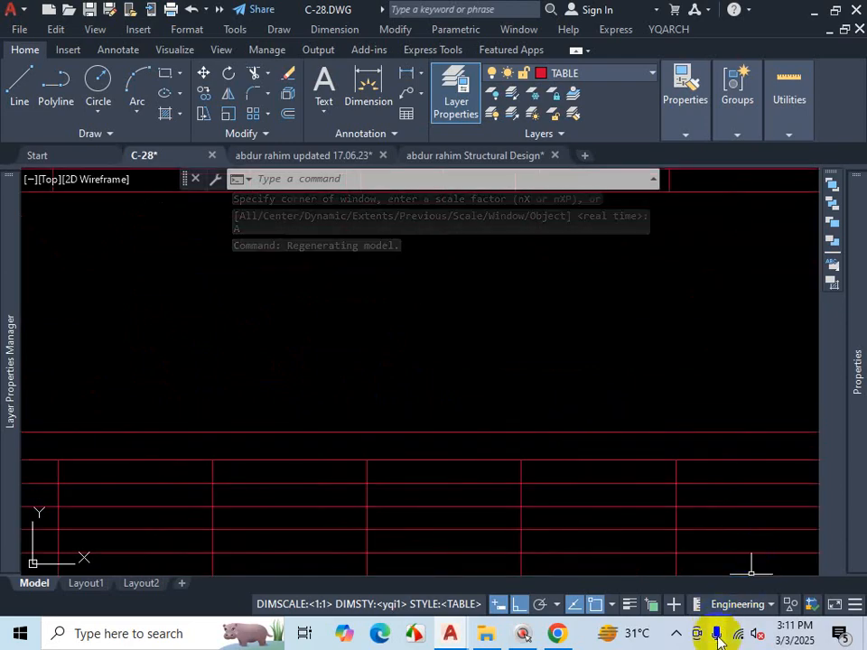
click(675, 633)
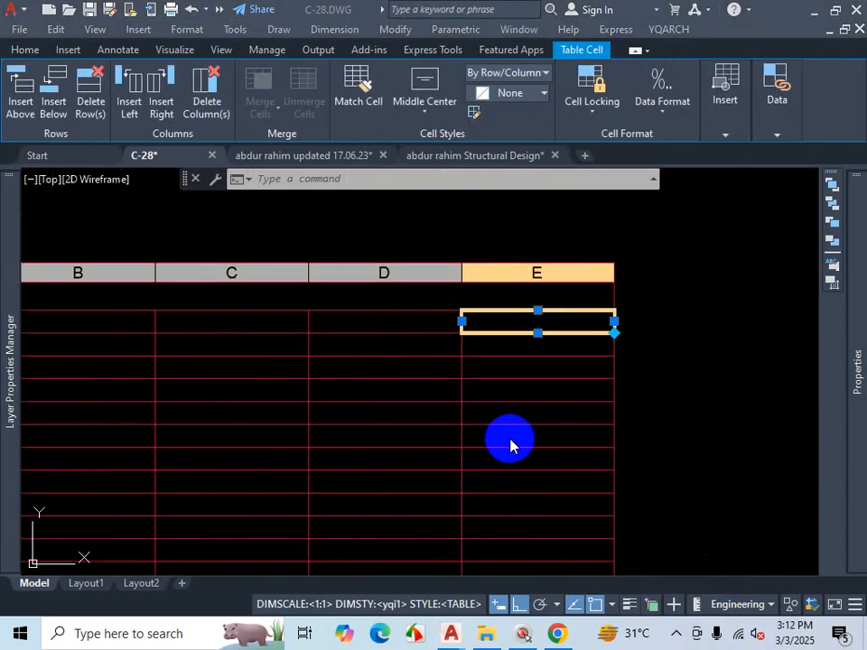
Step: Insert three columns to the left of column E in the lower table
scroll(606, 380, down, 4)
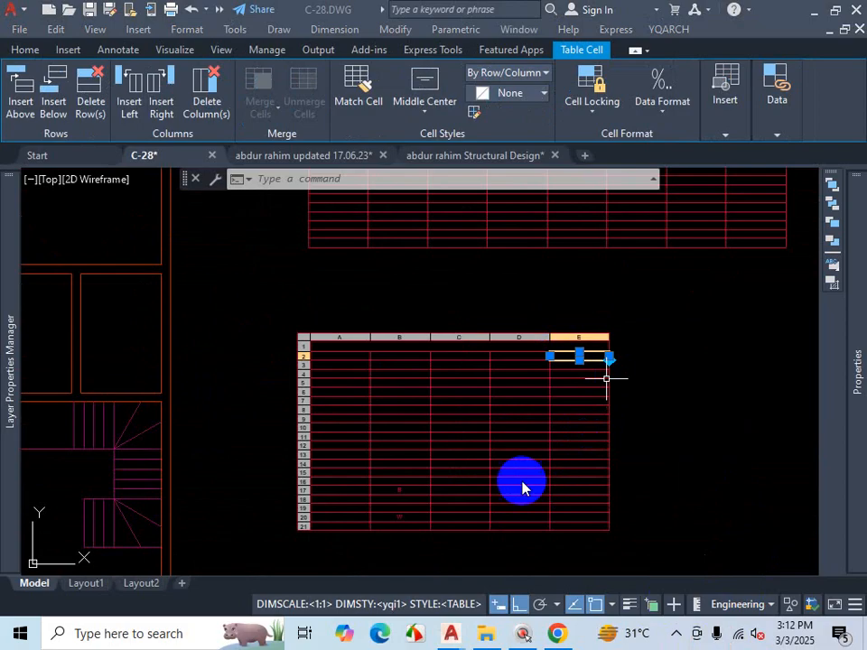
scroll(532, 479, down, 3)
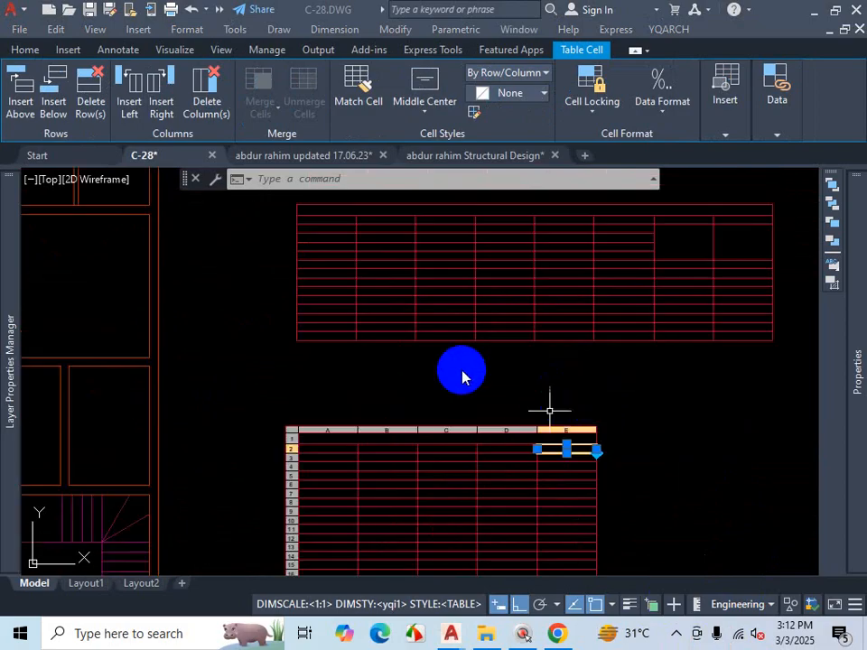
click(135, 105)
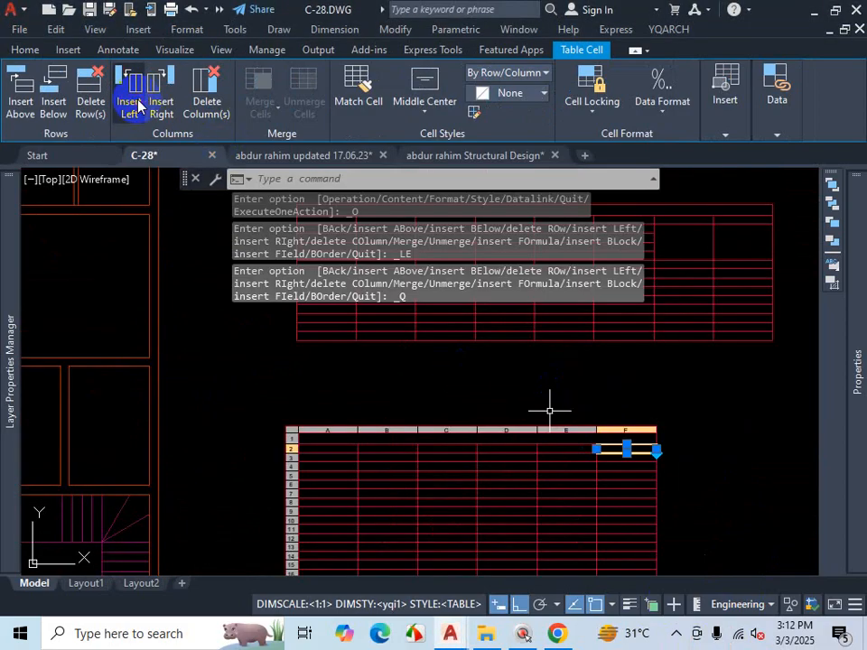
click(138, 106)
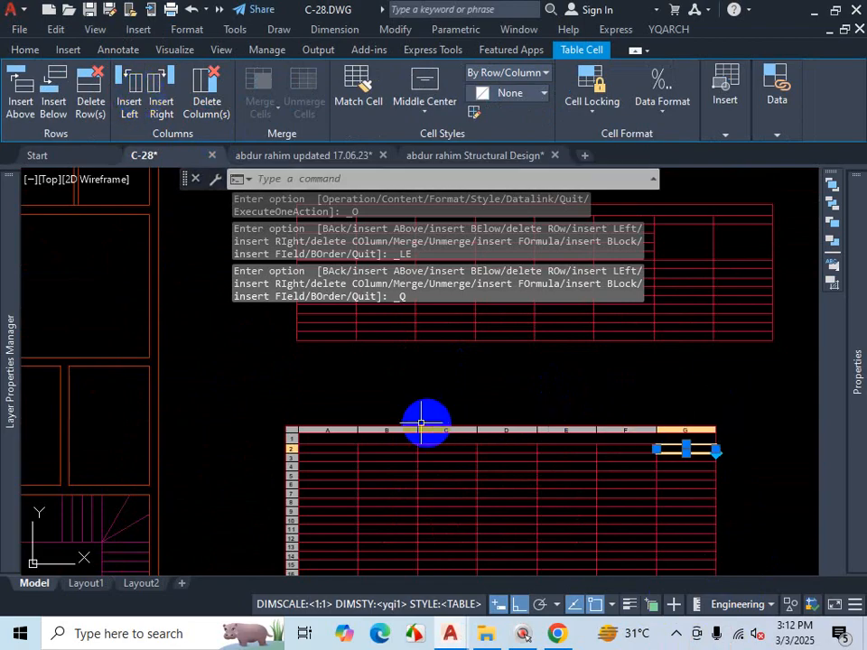
click(126, 99)
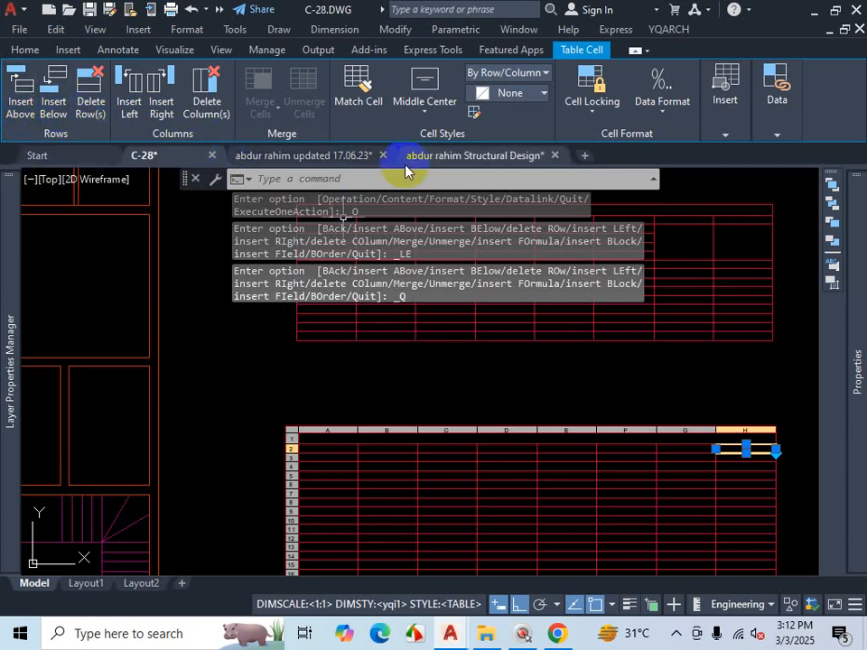
Step: Look at the COLUMN SCHEDULE in the Structural Design drawing, return to the C-28 drawing and clear the lower table's cell selection
mouse_move(406, 168)
click(436, 257)
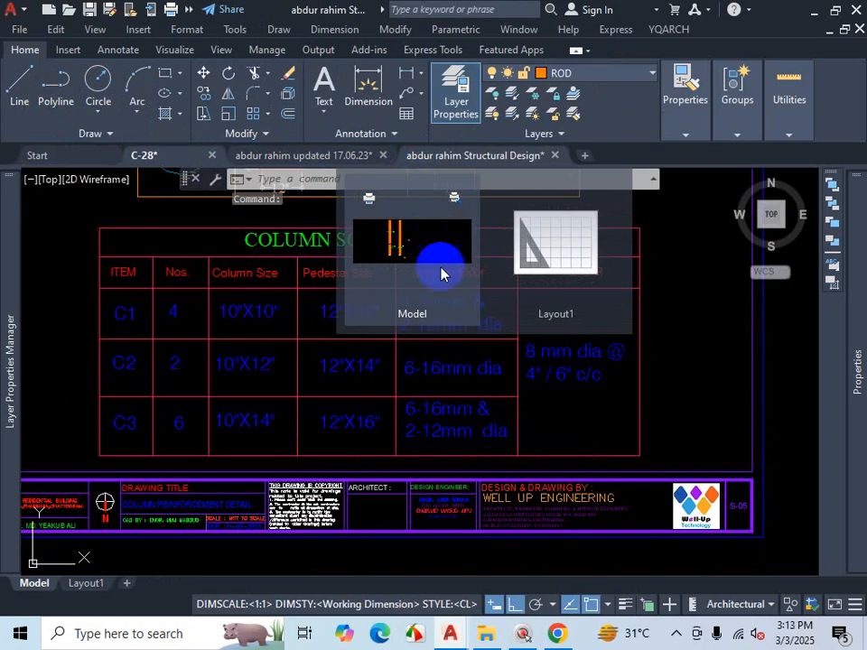
key(Escape)
scroll(545, 358, down, 3)
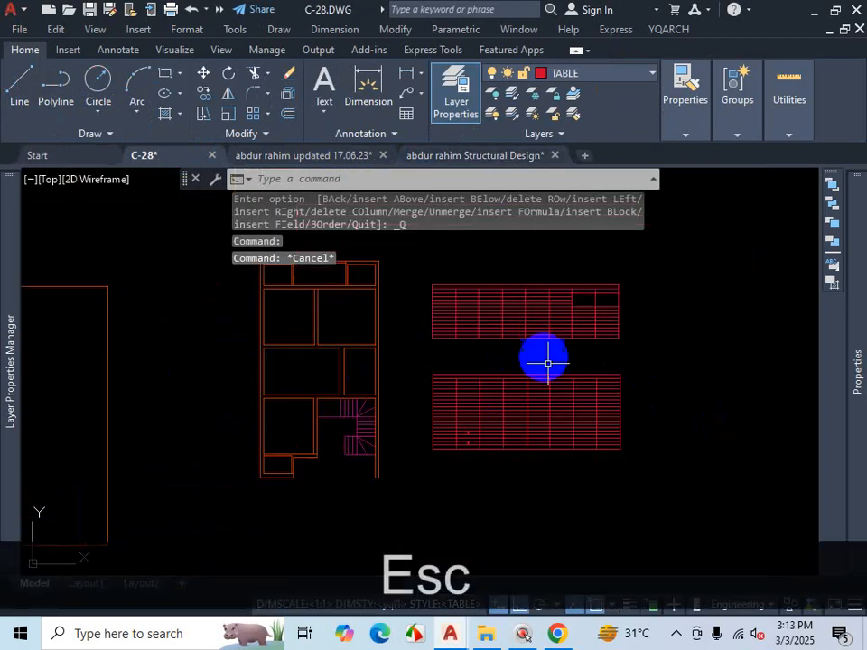
scroll(574, 410, up, 2)
scroll(335, 391, up, 3)
scroll(380, 397, down, 3)
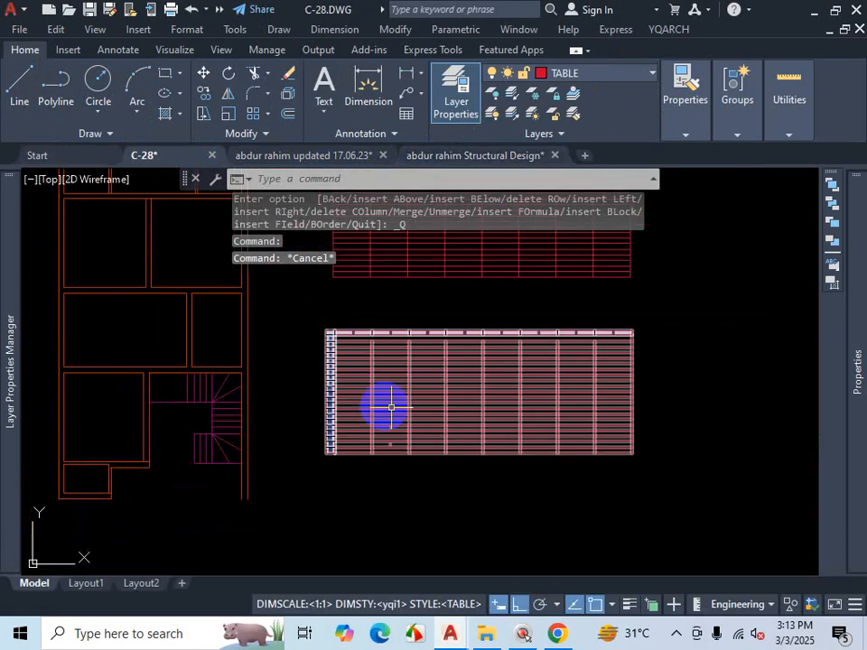
Step: Select cell G4 of the lower table and look over the table's layout
scroll(510, 411, up, 4)
scroll(487, 411, down, 5)
scroll(487, 416, up, 3)
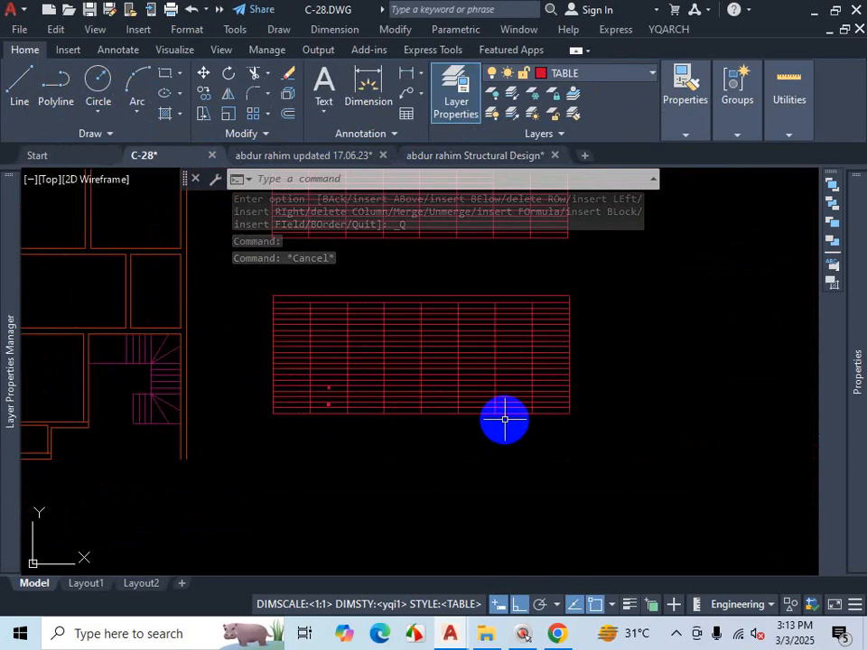
scroll(519, 329, up, 3)
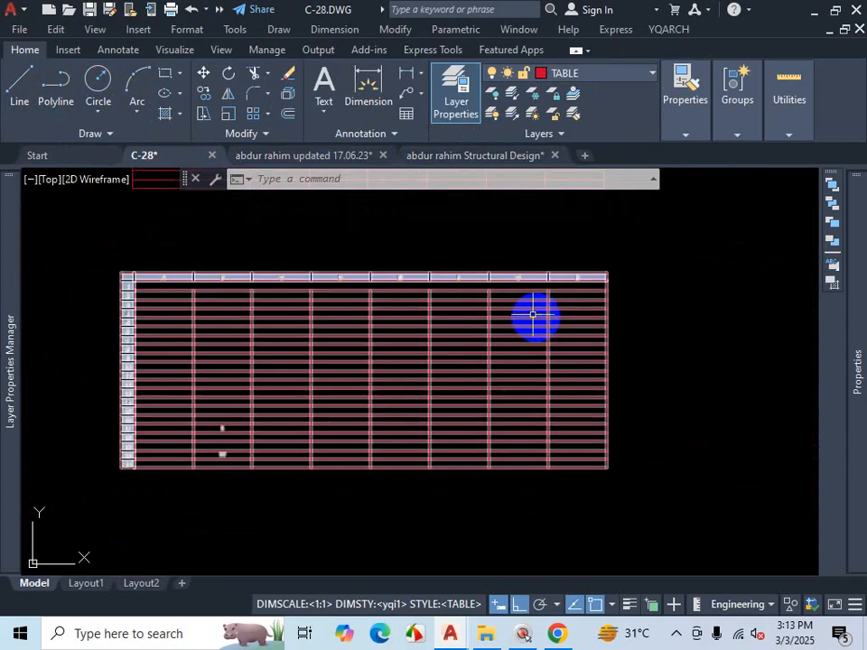
scroll(533, 314, up, 3)
click(522, 310)
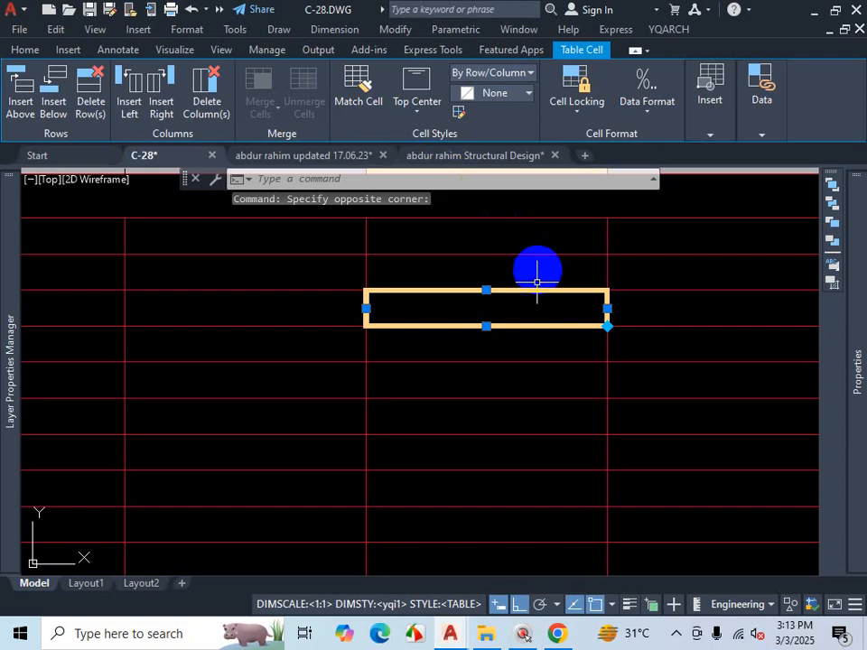
scroll(540, 280, down, 4)
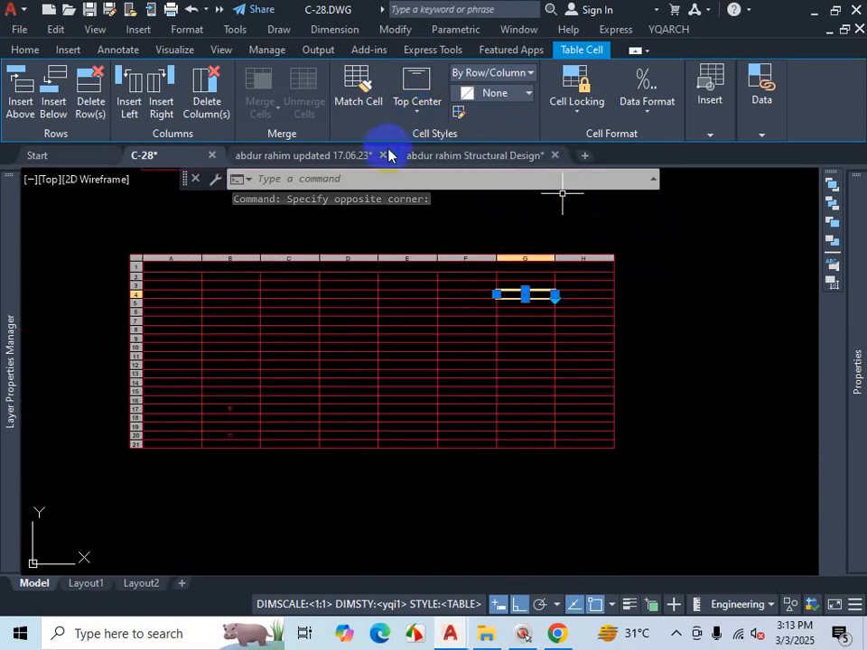
scroll(217, 282, up, 4)
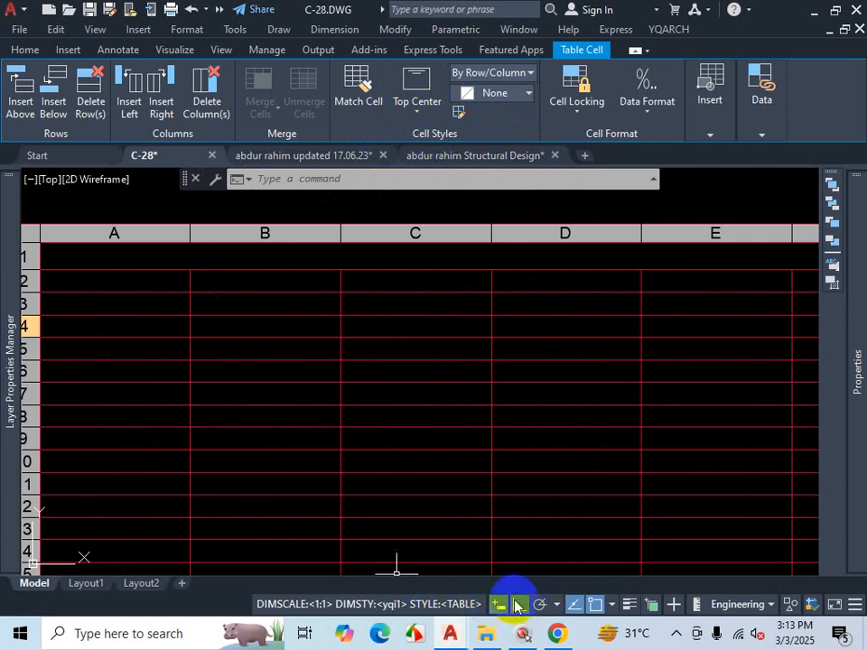
Step: Switch to Chrome, examine the Floor Code and Door No columns of the Door Schedule, and return to the C-28 drawing
click(450, 159)
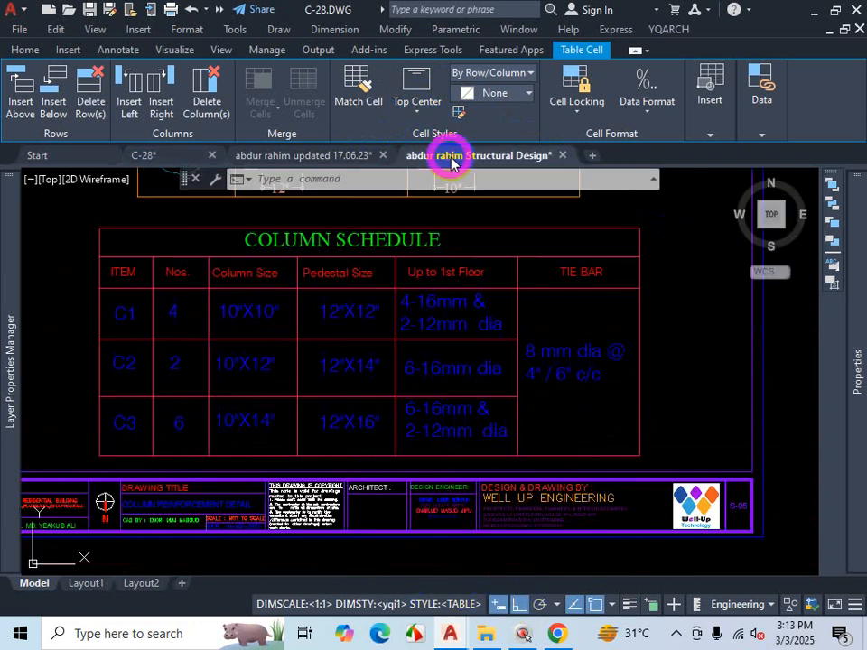
click(557, 633)
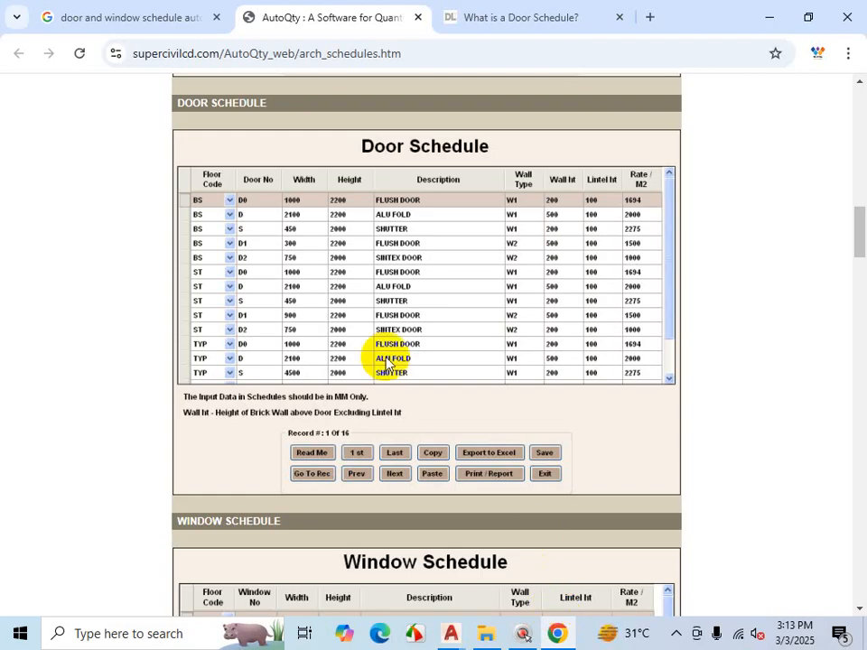
key(ctrl+1)
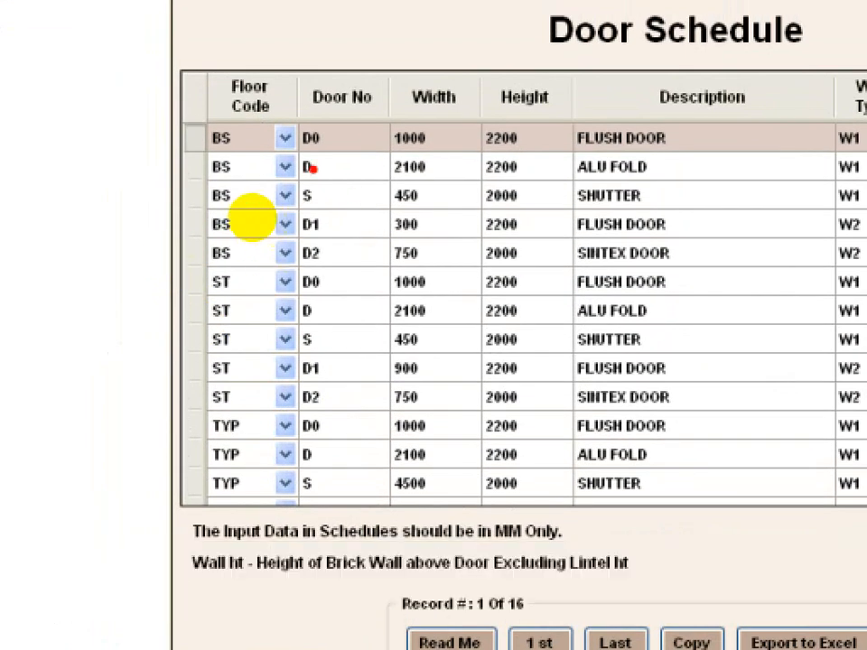
drag(212, 109, 235, 420)
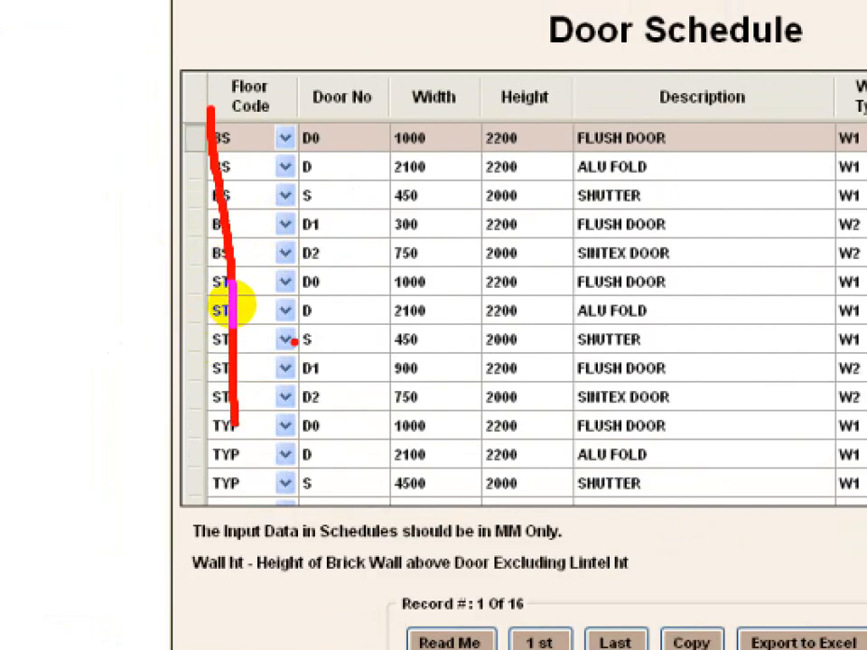
scroll(284, 343, down, 1)
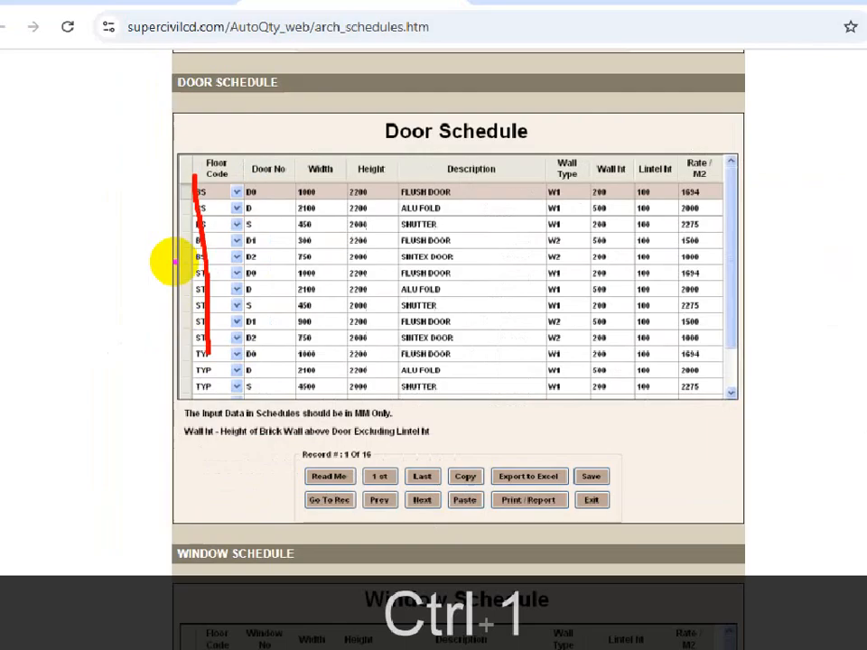
scroll(211, 244, up, 2)
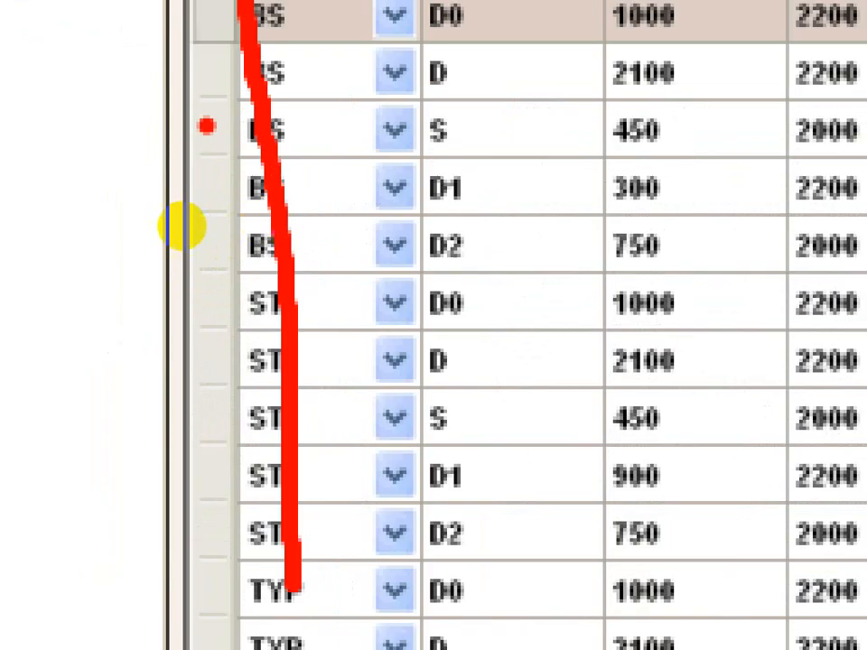
scroll(205, 128, down, 2)
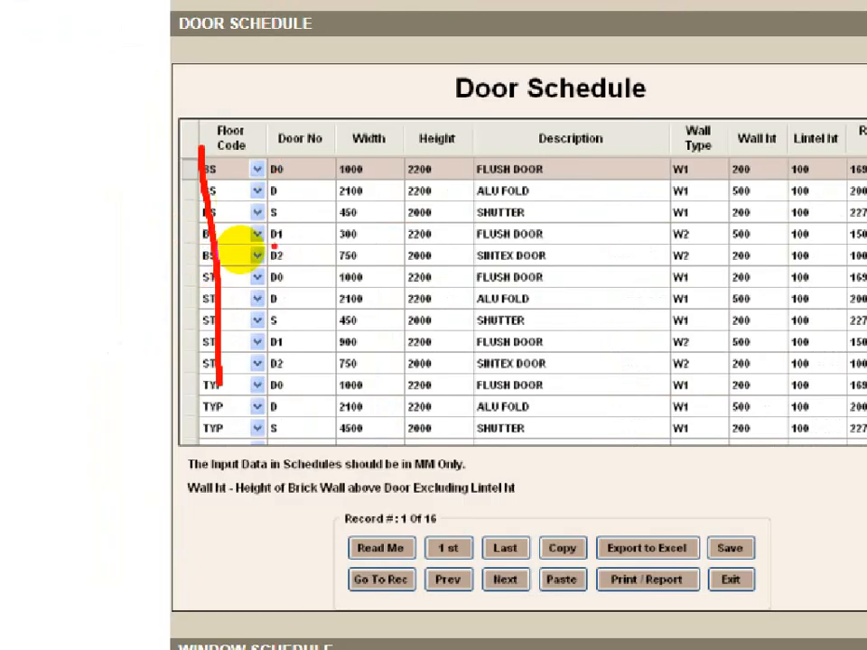
drag(298, 158, 302, 447)
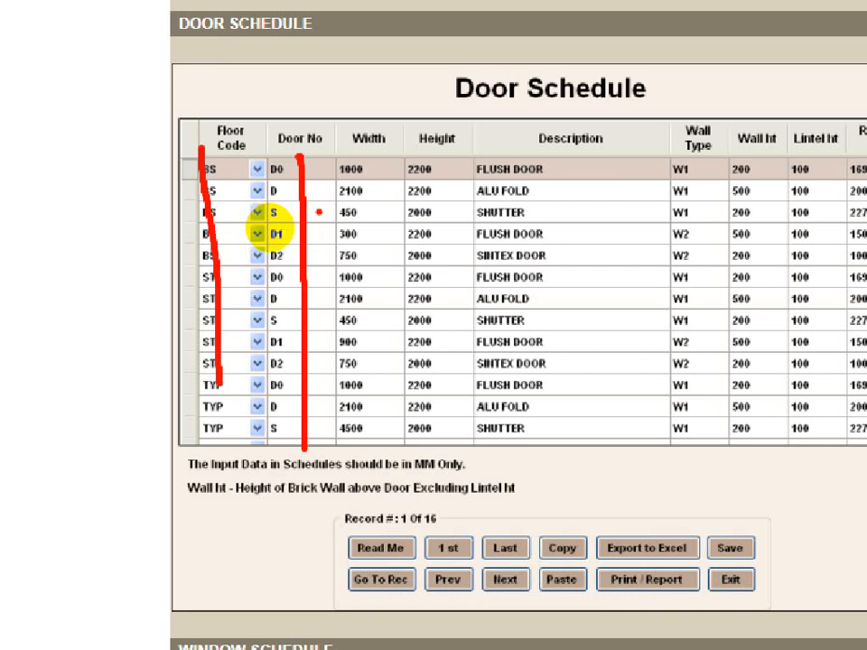
key(Escape)
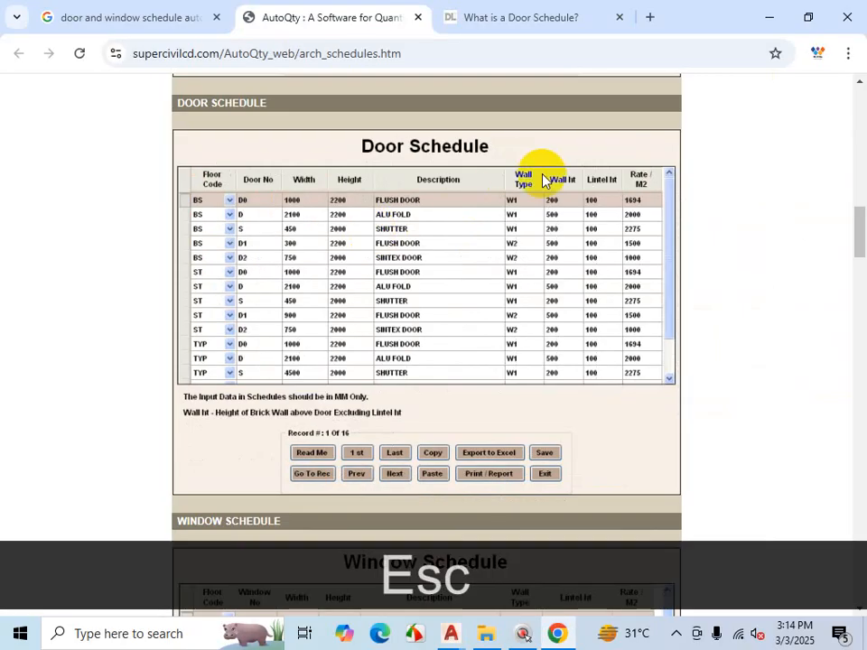
click(769, 17)
scroll(528, 366, down, 2)
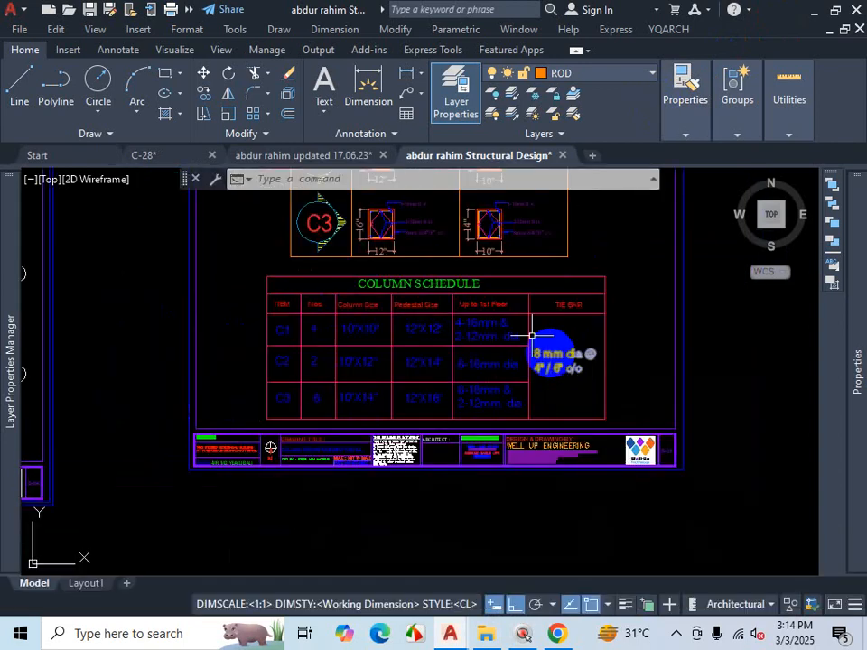
click(175, 160)
Step: Select the merged title cell in row 1 of the lower table and look at its alignment options
scroll(547, 319, down, 2)
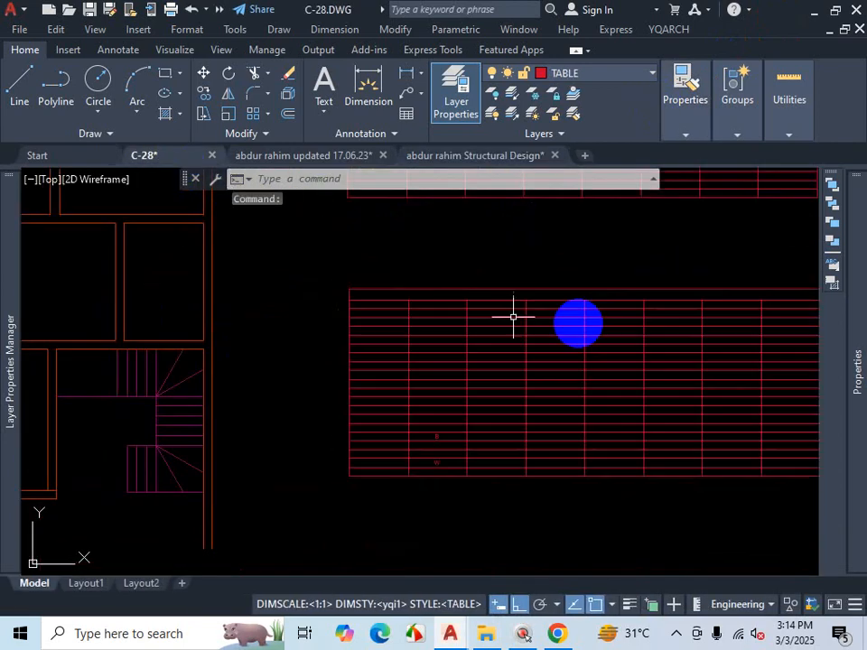
scroll(496, 327, down, 1)
scroll(286, 294, up, 5)
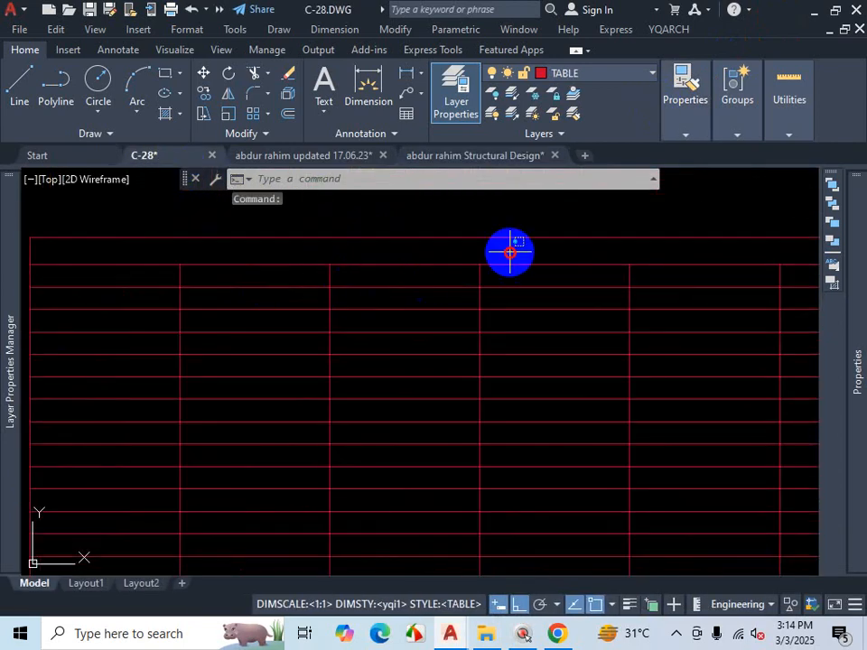
click(509, 252)
click(429, 123)
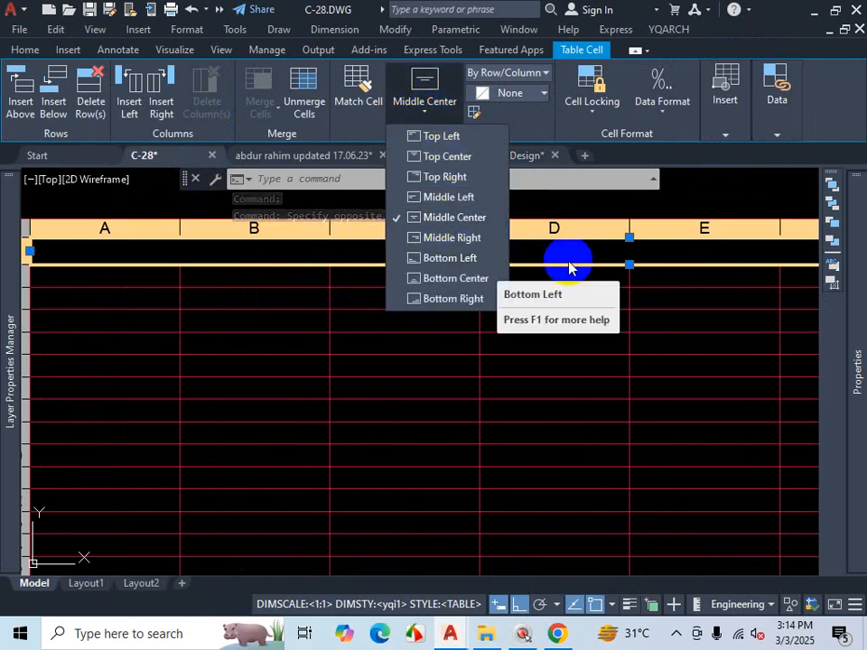
scroll(572, 263, down, 5)
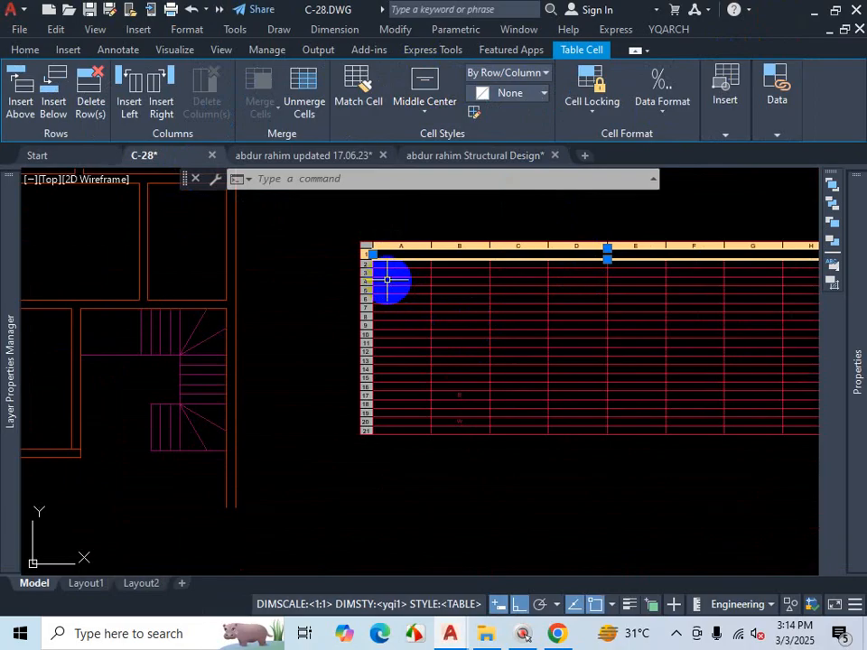
scroll(387, 281, up, 5)
scroll(383, 266, down, 2)
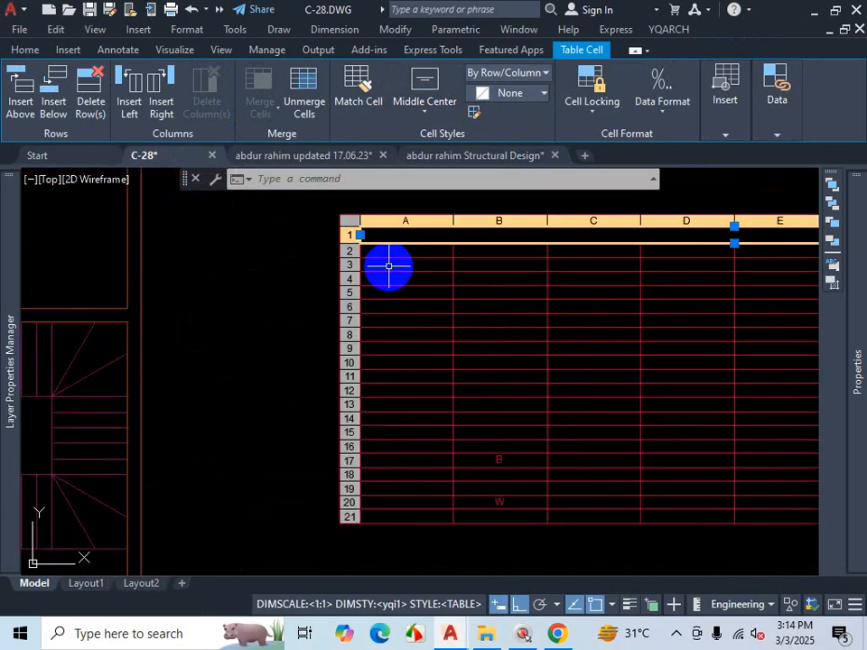
drag(388, 265, 474, 352)
scroll(418, 306, down, 2)
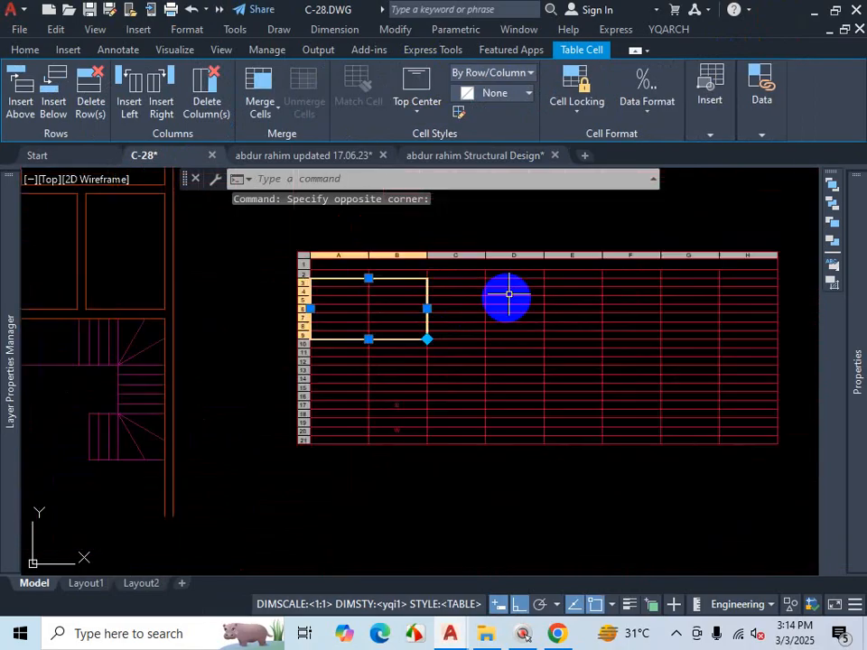
Step: Select cells A3 to H21 of the lower table and set their alignment to Middle Center
scroll(334, 284, up, 2)
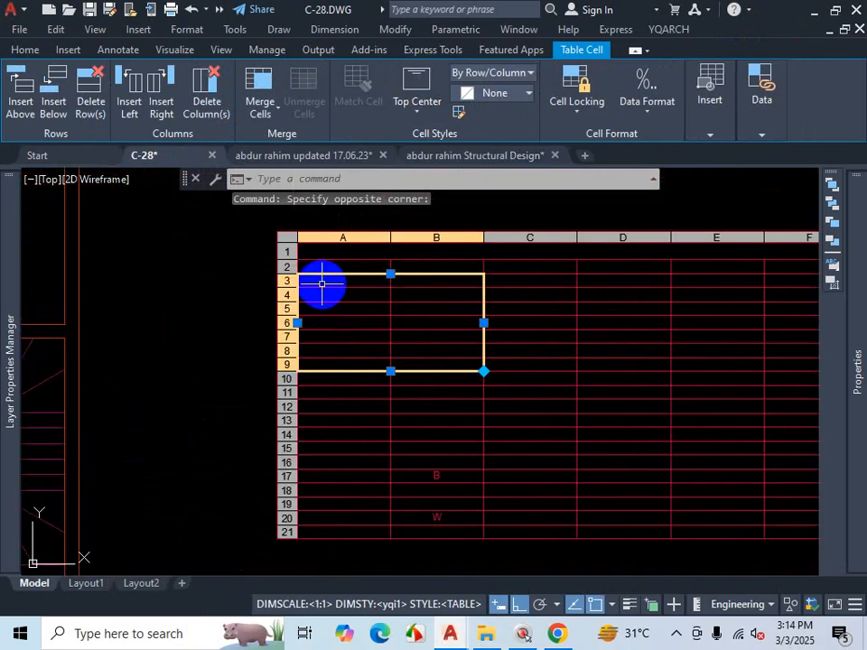
mouse_move(322, 284)
mouse_down()
mouse_move(397, 362)
mouse_move(528, 445)
mouse_move(748, 513)
mouse_move(798, 520)
mouse_move(743, 484)
mouse_move(726, 497)
mouse_move(804, 506)
mouse_up()
scroll(747, 491, down, 4)
scroll(799, 469, up, 2)
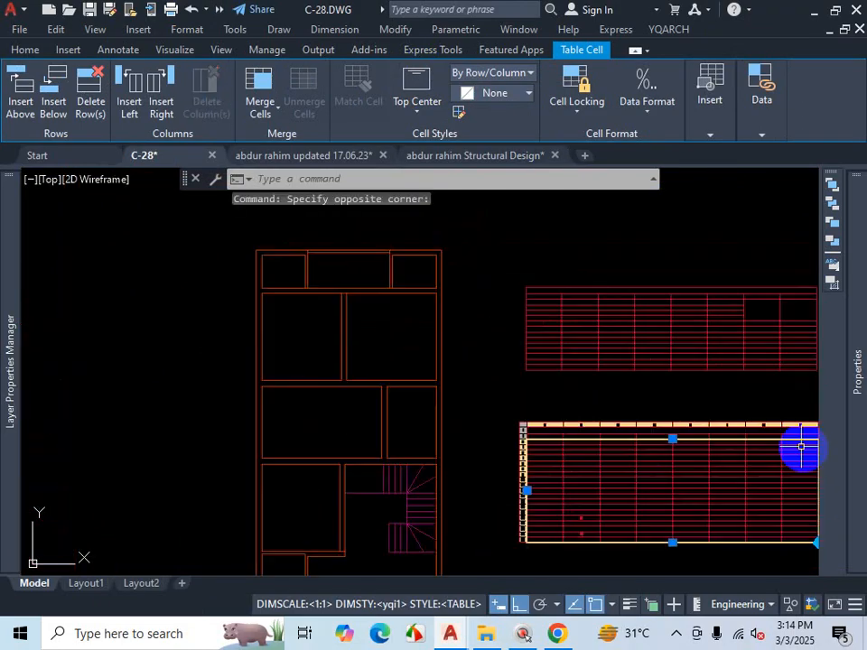
scroll(542, 415, down, 3)
scroll(547, 415, up, 3)
scroll(592, 420, up, 2)
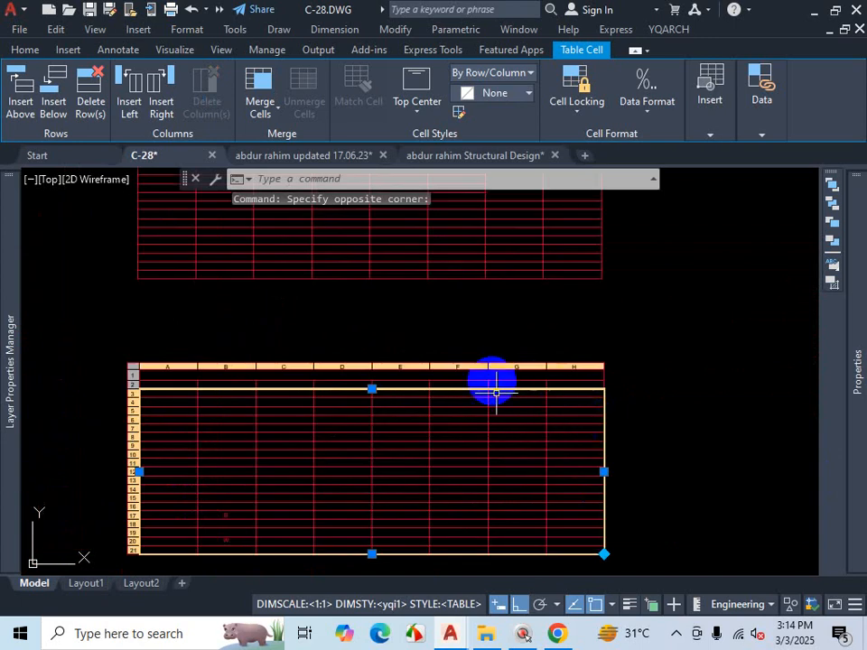
click(414, 109)
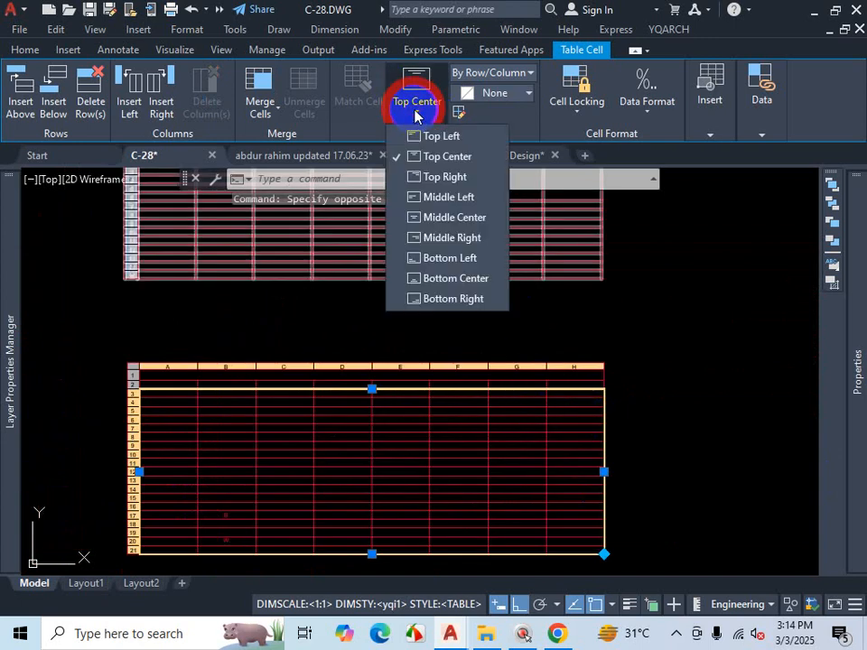
click(457, 218)
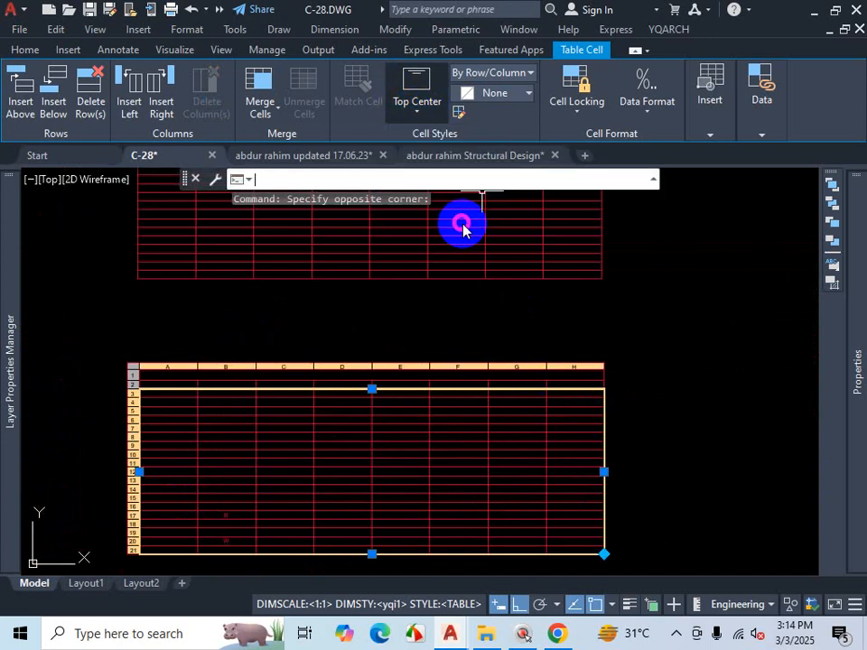
Step: Check the alignment of the texts in column B and select cell A3 of the lower table
scroll(709, 393, down, 2)
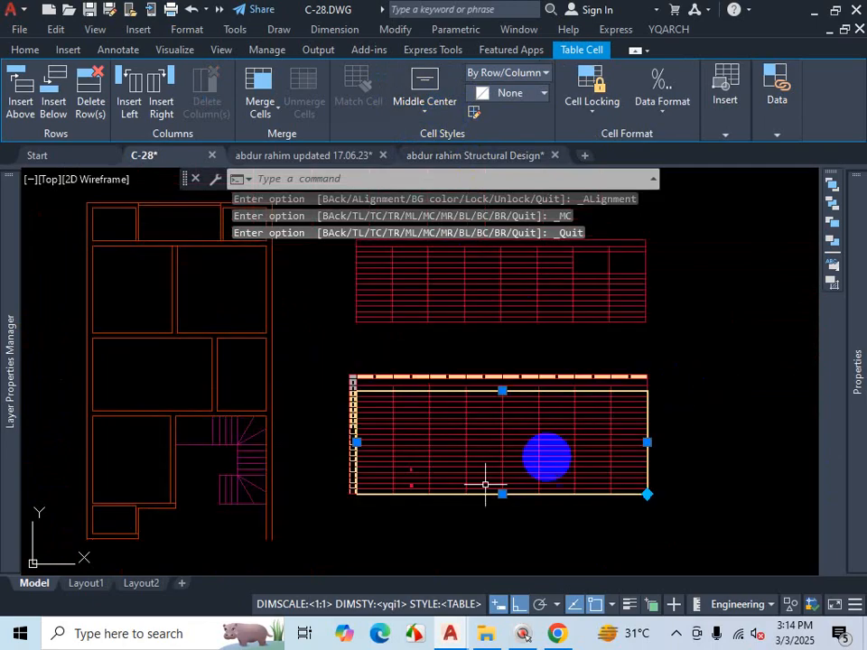
scroll(410, 489, up, 5)
scroll(449, 416, up, 2)
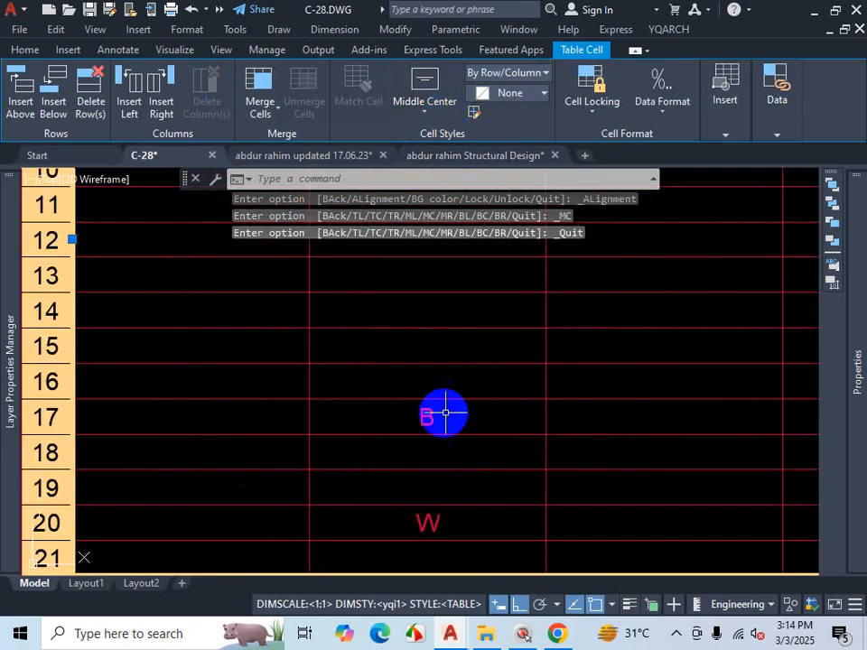
scroll(485, 499, down, 4)
scroll(423, 377, up, 3)
click(404, 331)
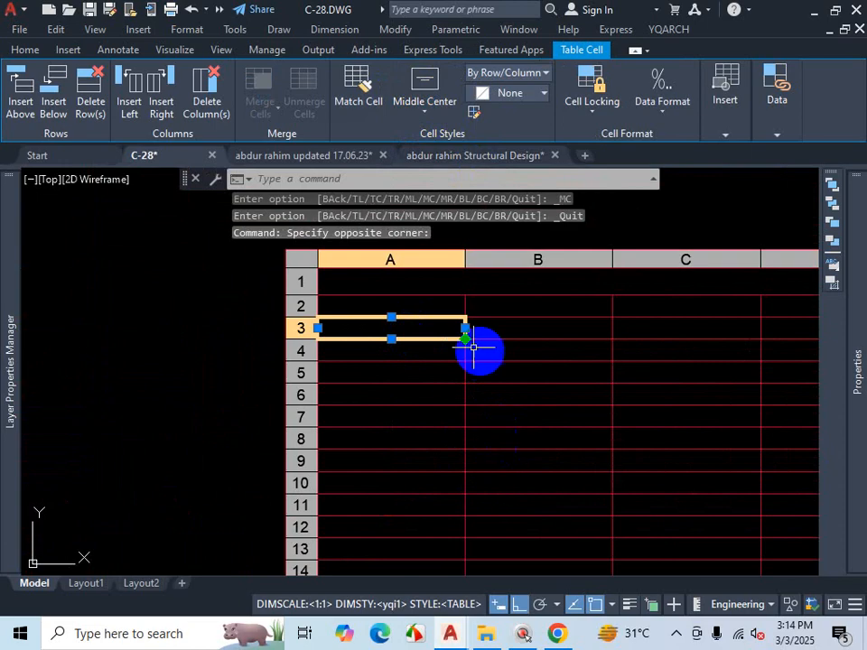
click(411, 307)
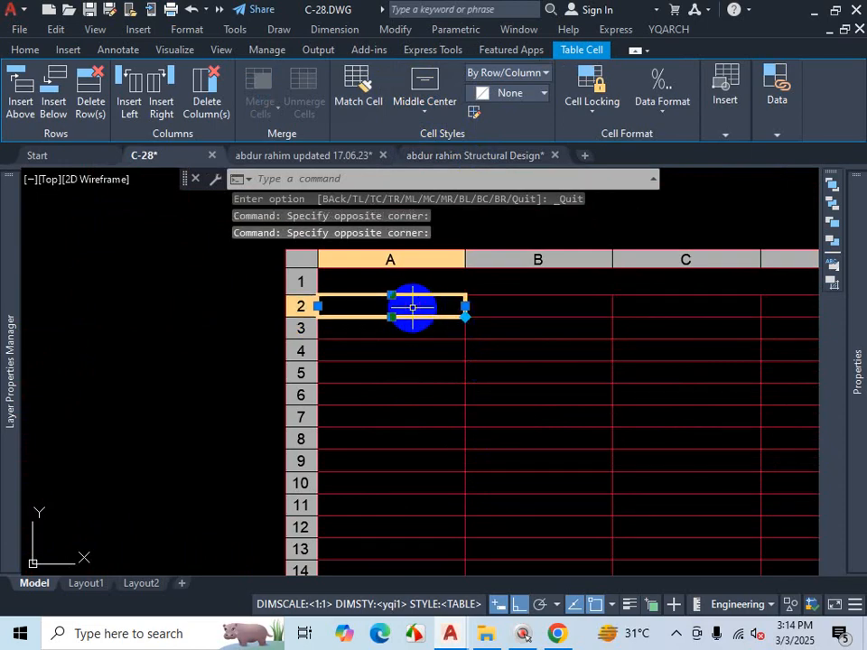
click(399, 335)
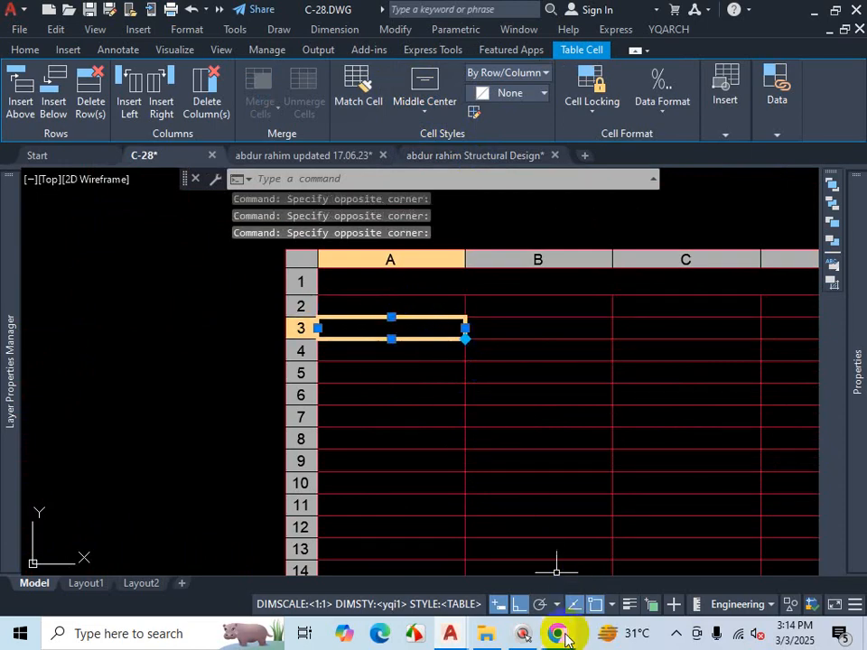
Step: Check the first Floor Code in the web Door Schedule and enter BS in cell A3 of the C-28 drawing's lower table
click(557, 633)
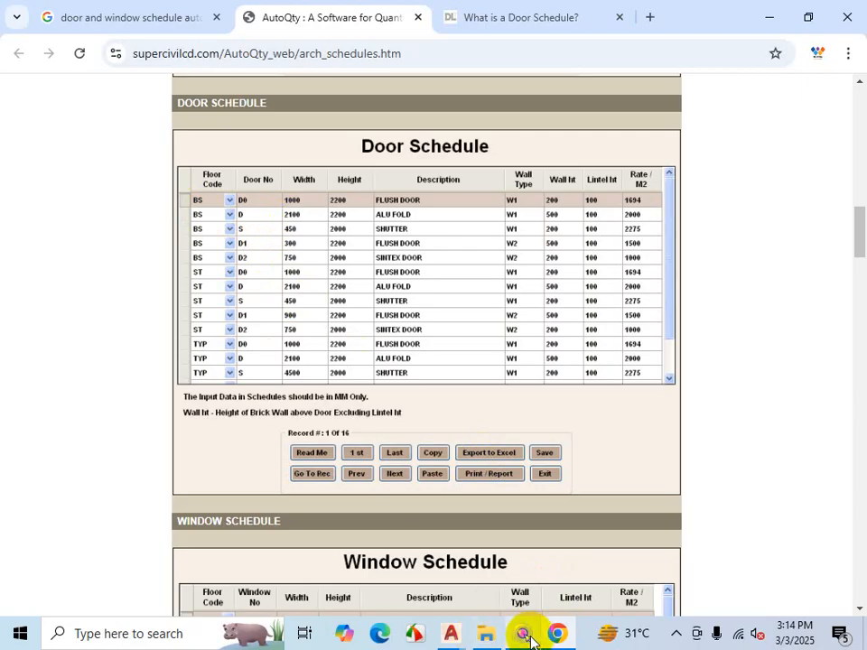
click(451, 632)
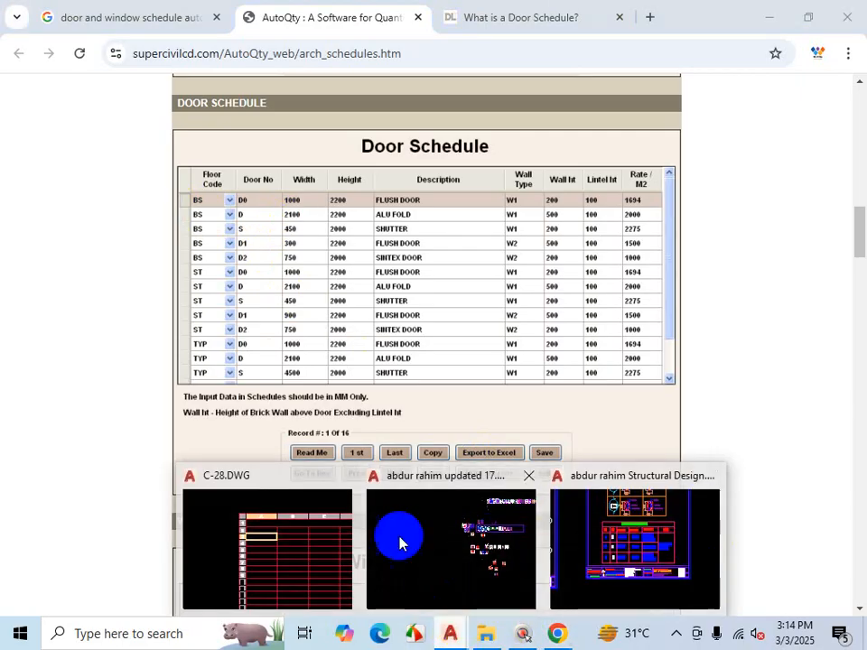
click(287, 543)
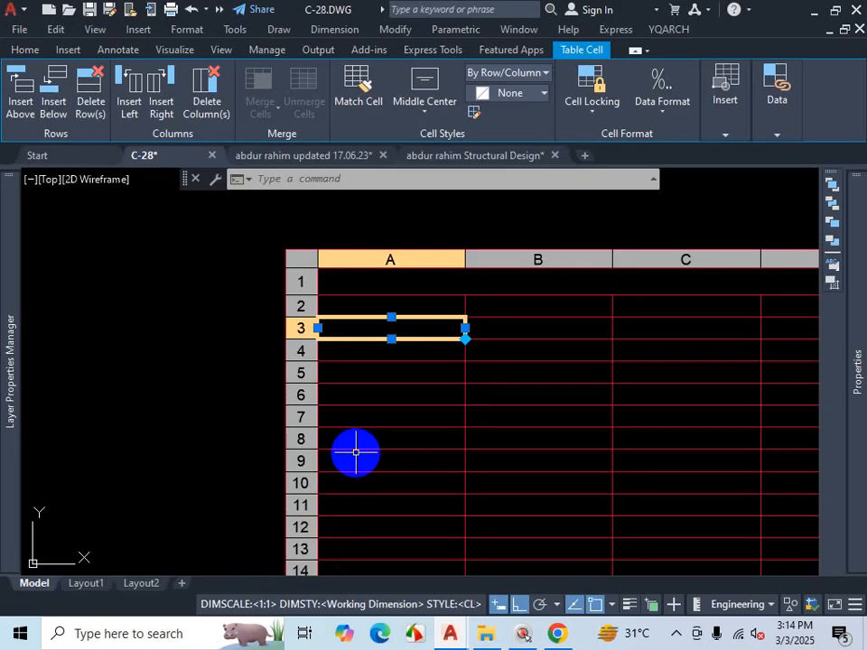
text(BS)
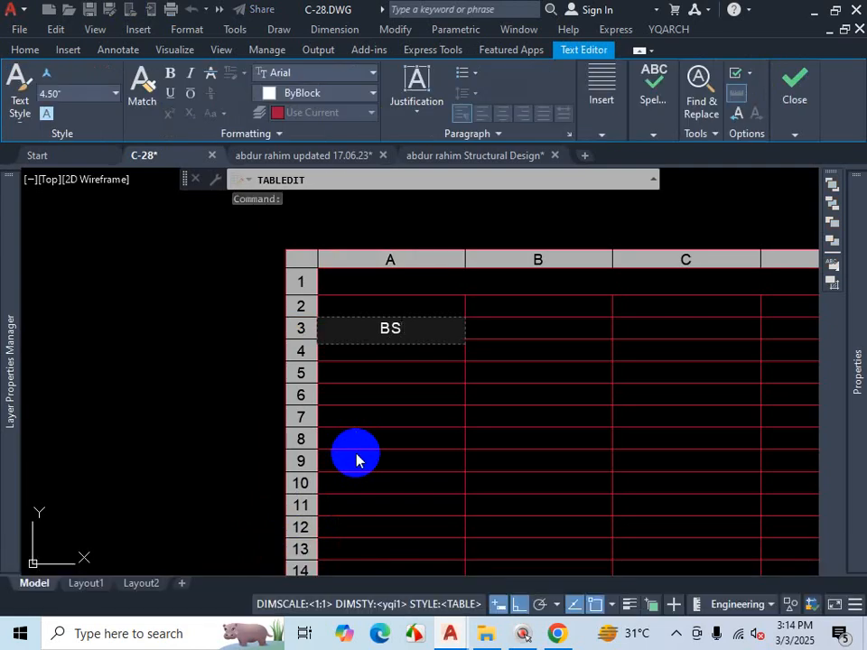
Step: Move the cell editing through the cells around A3 in rows 3 and 4, and end the table text editing
key(Right)
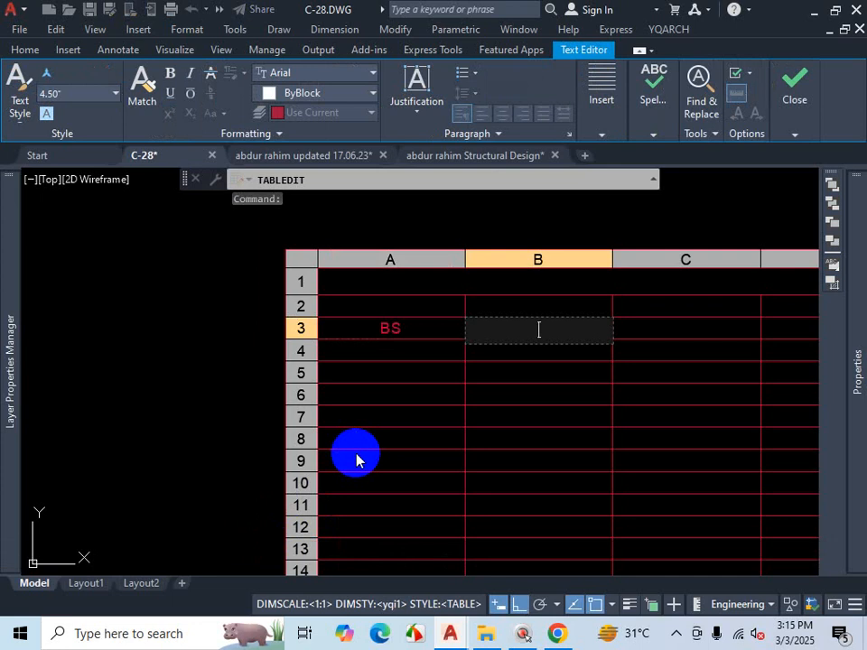
key(Down)
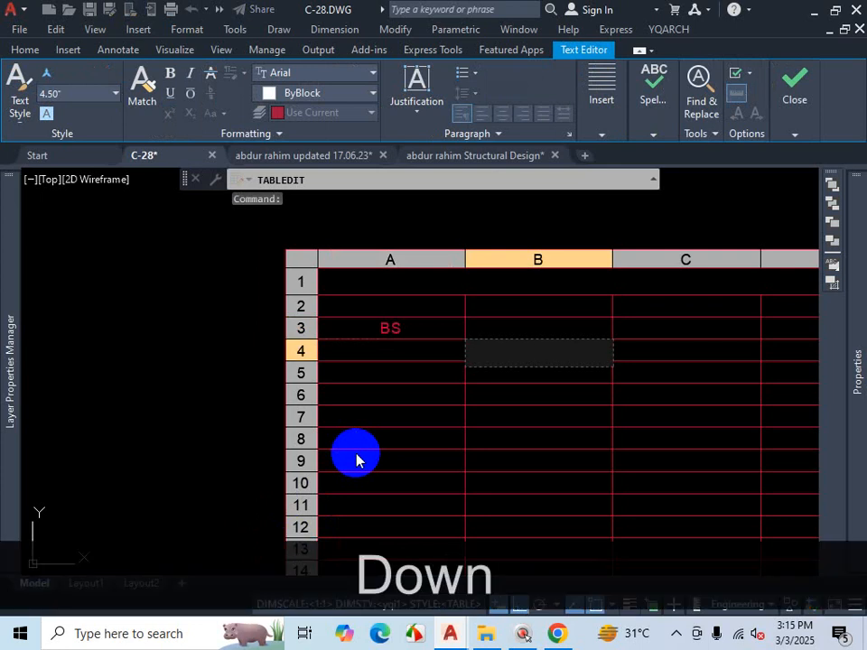
key(Left)
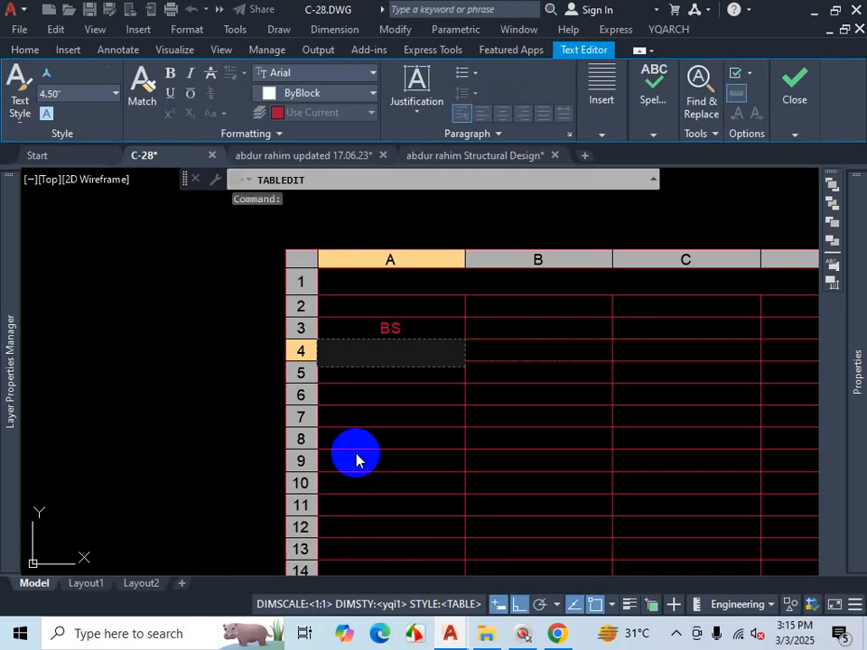
key(Up)
key(Right)
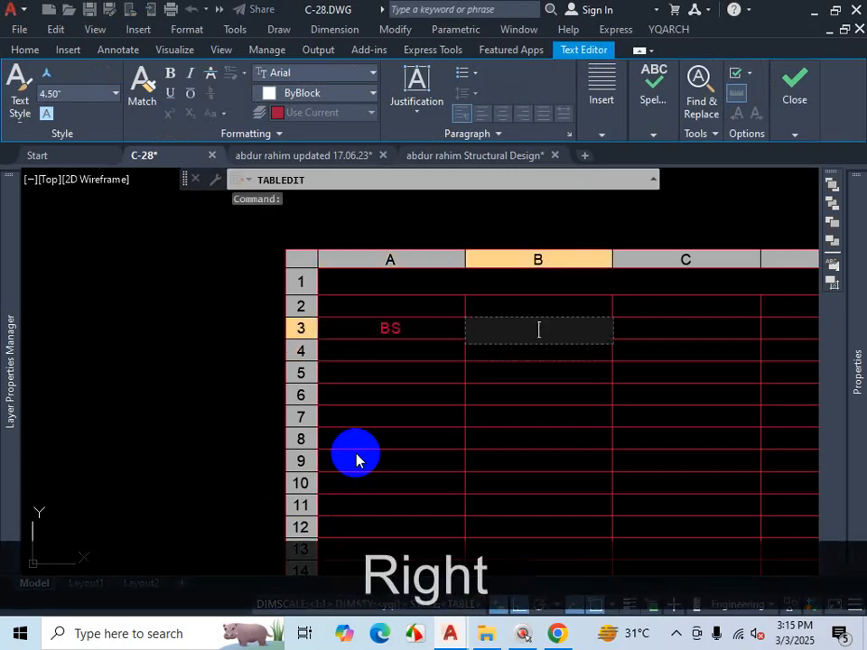
key(Right)
key(Down)
key(Up)
key(Left)
key(Right)
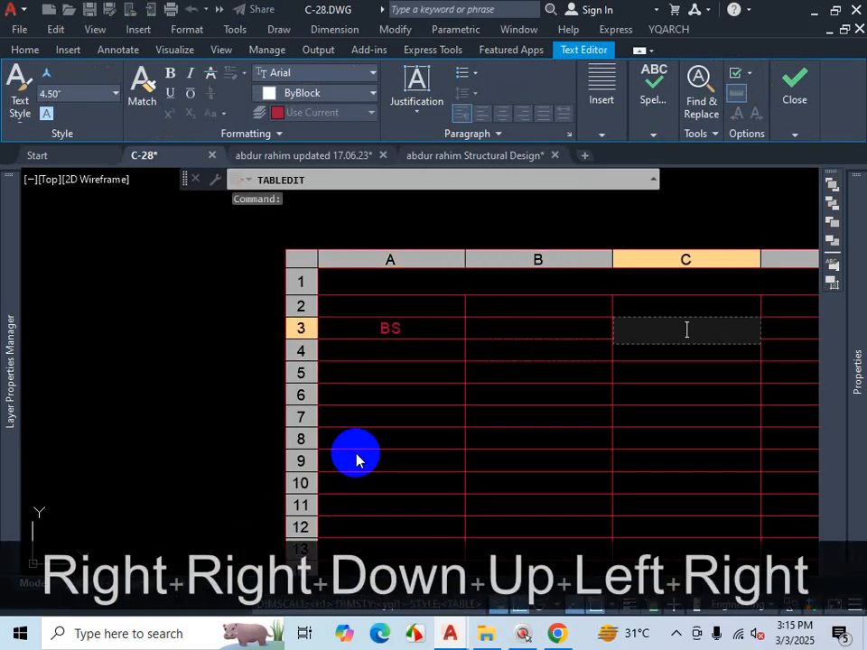
key(Left)
key(Left)
key(Down)
key(Down)
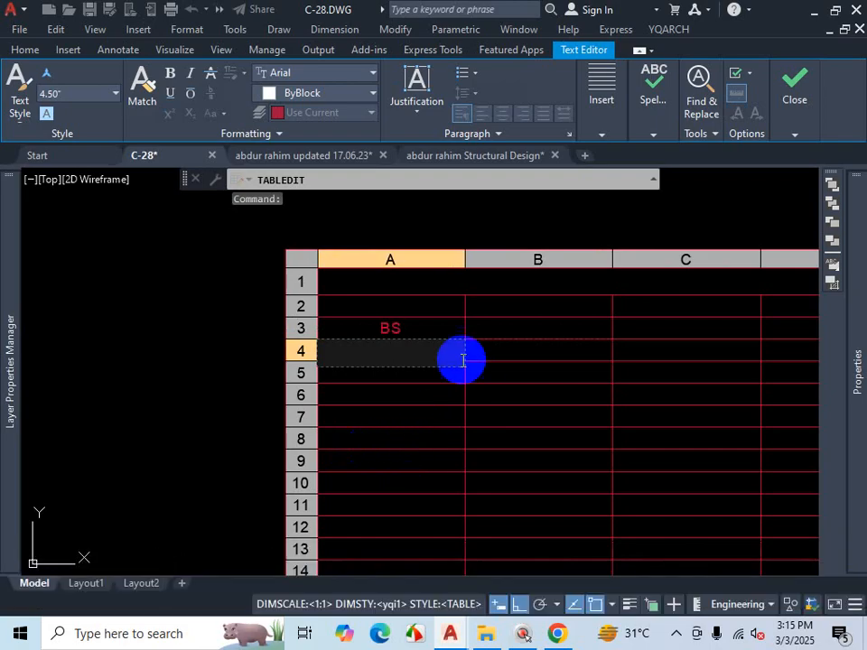
click(423, 324)
scroll(379, 339, down, 3)
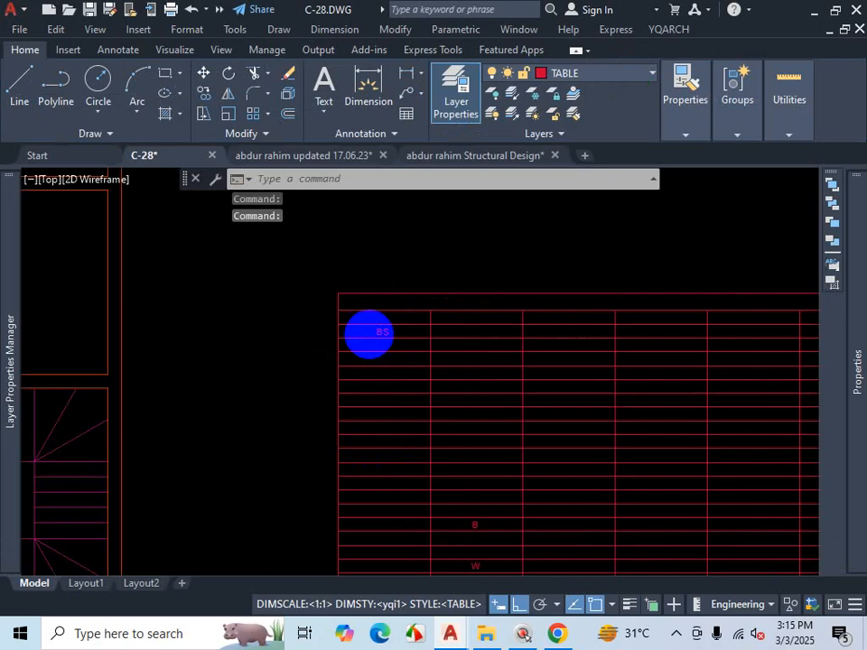
Step: Select cells A3 to B8 of the lower table and set their alignment to Middle Left
scroll(377, 339, up, 2)
click(349, 320)
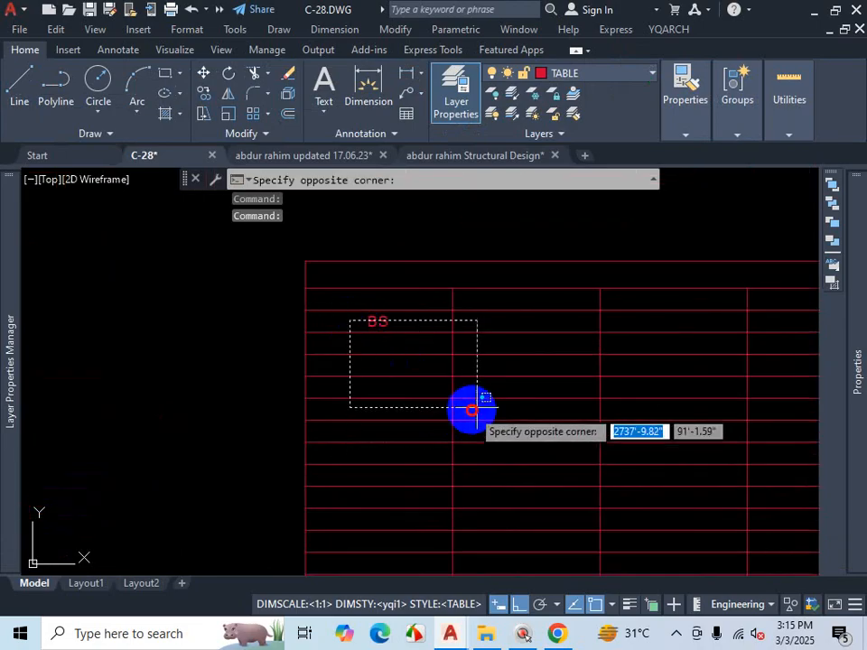
click(527, 429)
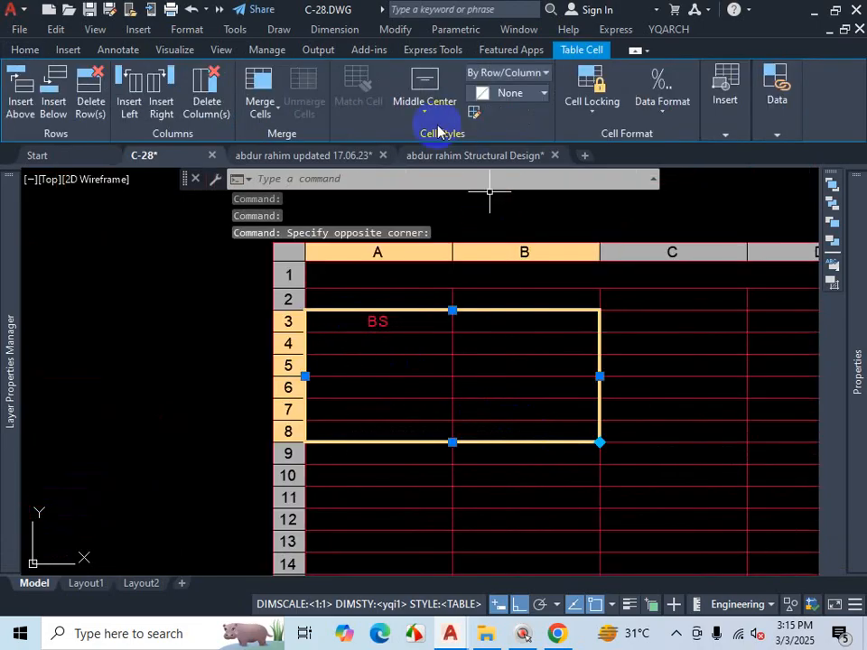
click(428, 112)
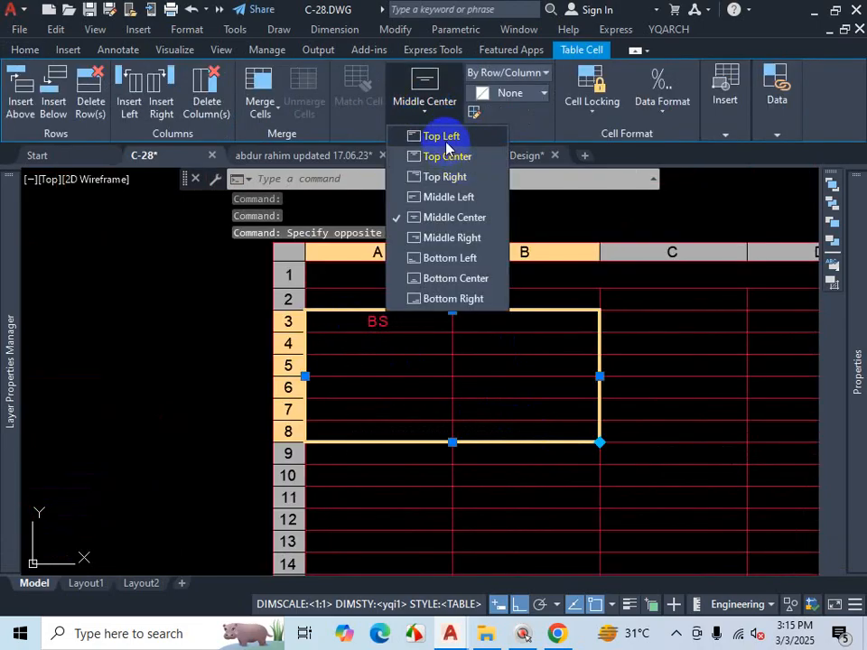
click(440, 197)
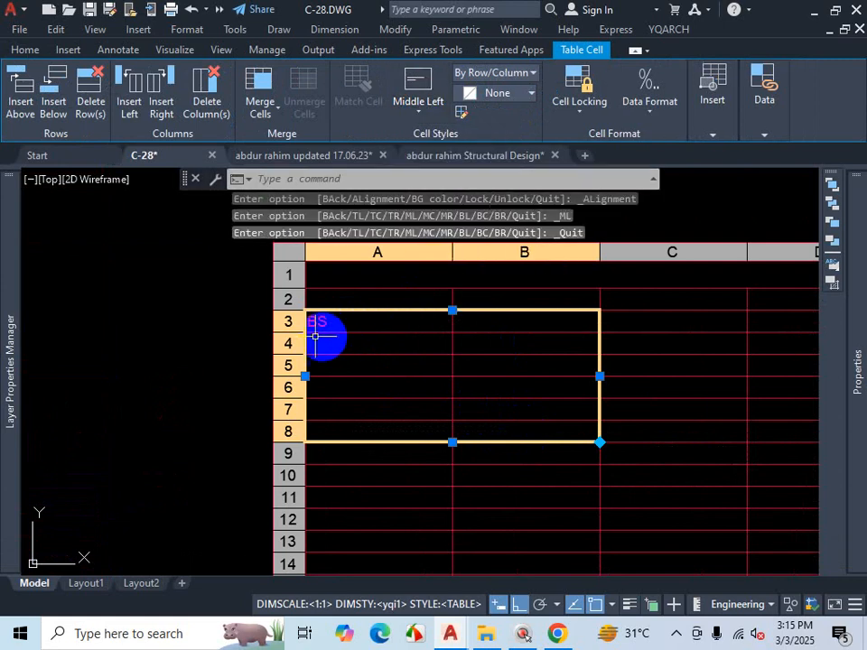
scroll(323, 337, up, 4)
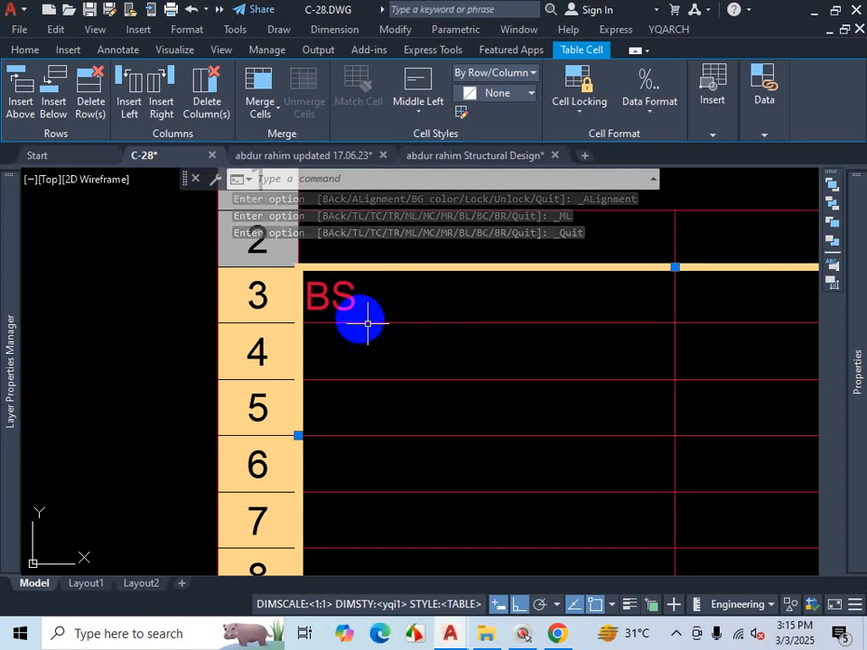
key(ctrl+1)
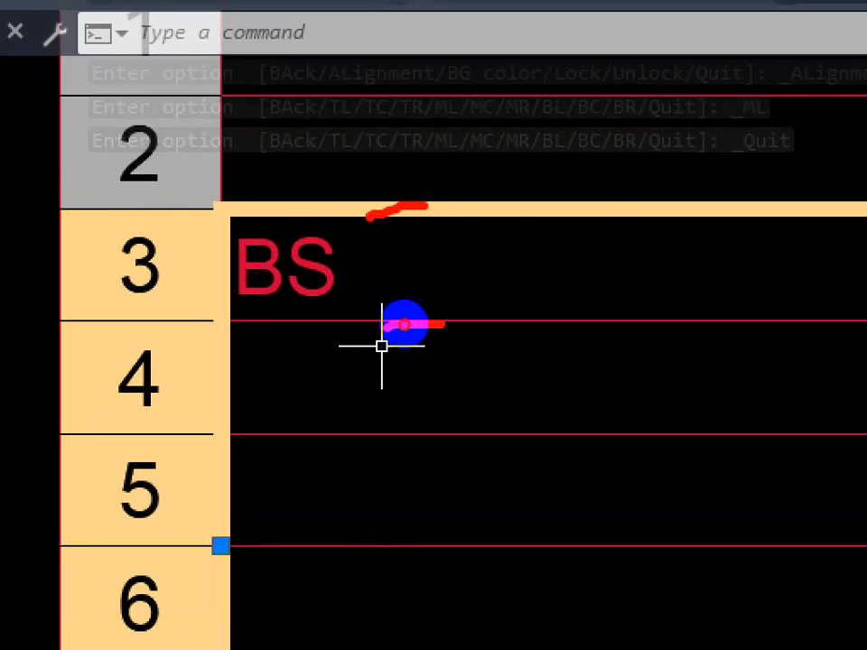
drag(374, 272, 454, 270)
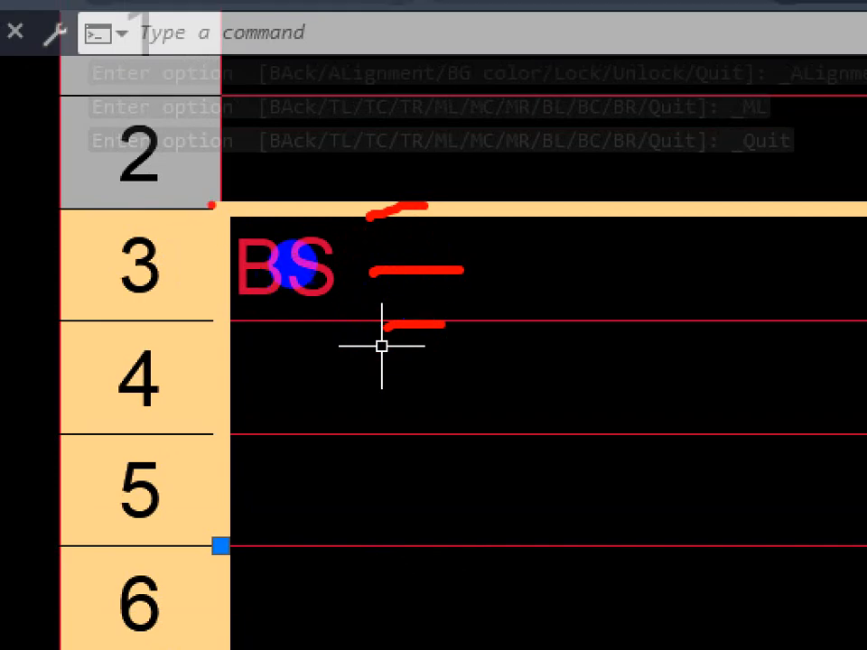
drag(242, 202, 243, 300)
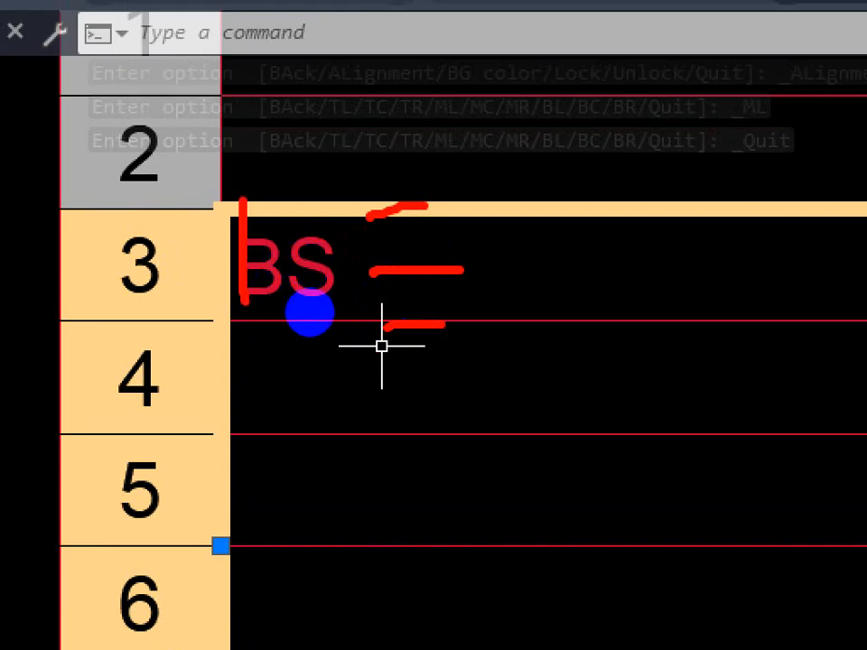
key(ctrl+1)
key(Escape)
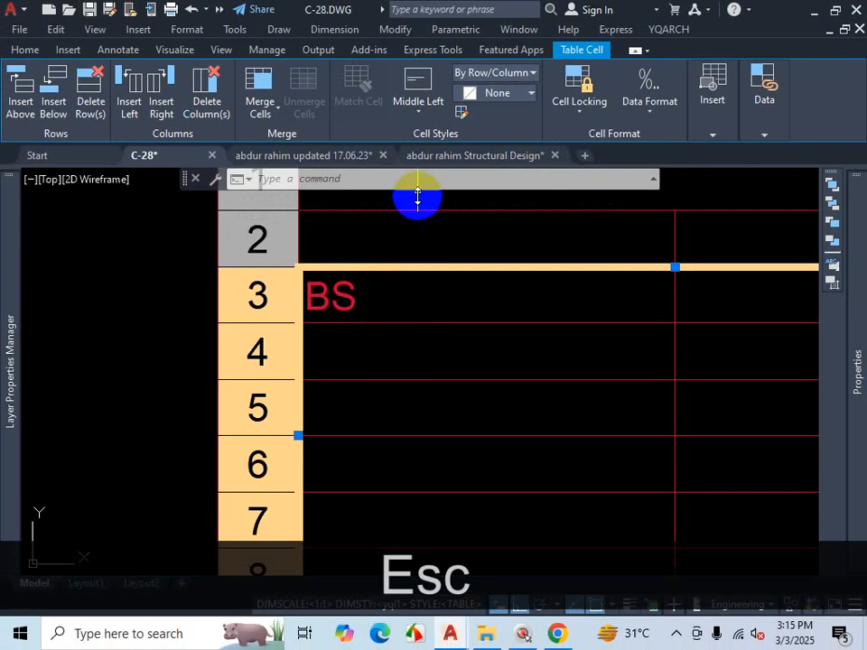
Step: Select cell A3 of the lower table and set its alignment to Top Left
click(443, 290)
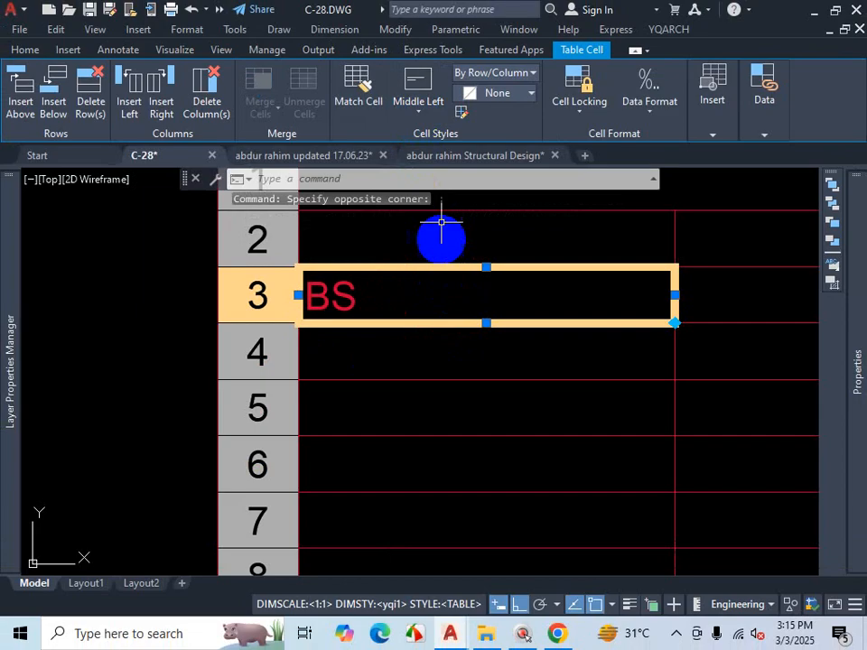
click(428, 116)
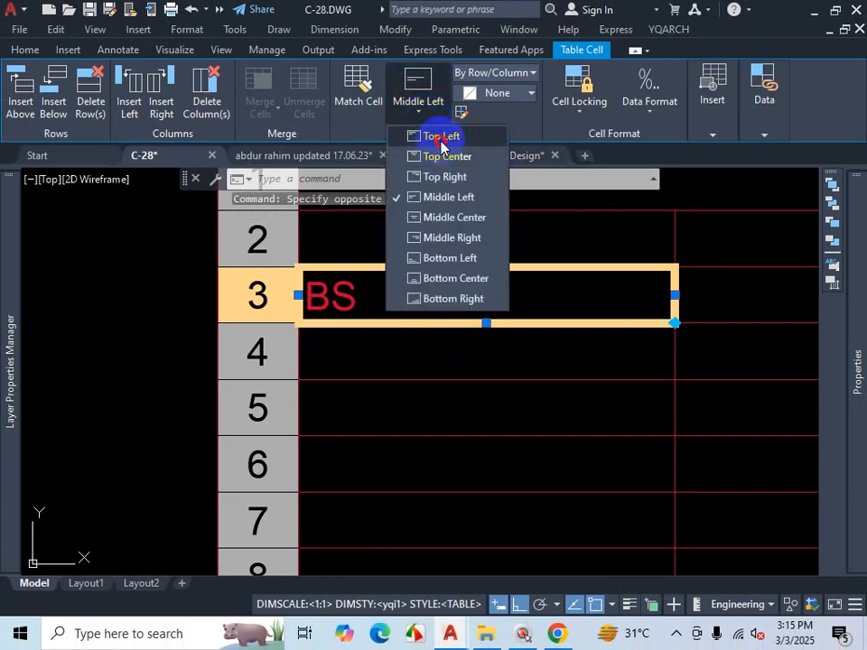
click(441, 138)
scroll(329, 285, up, 2)
scroll(329, 285, up, 1)
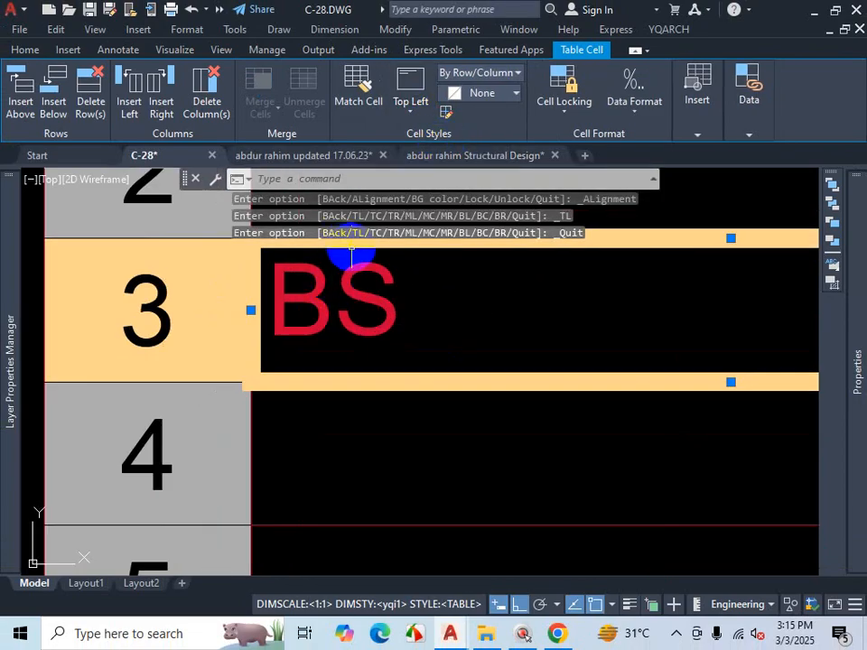
scroll(354, 292, down, 2)
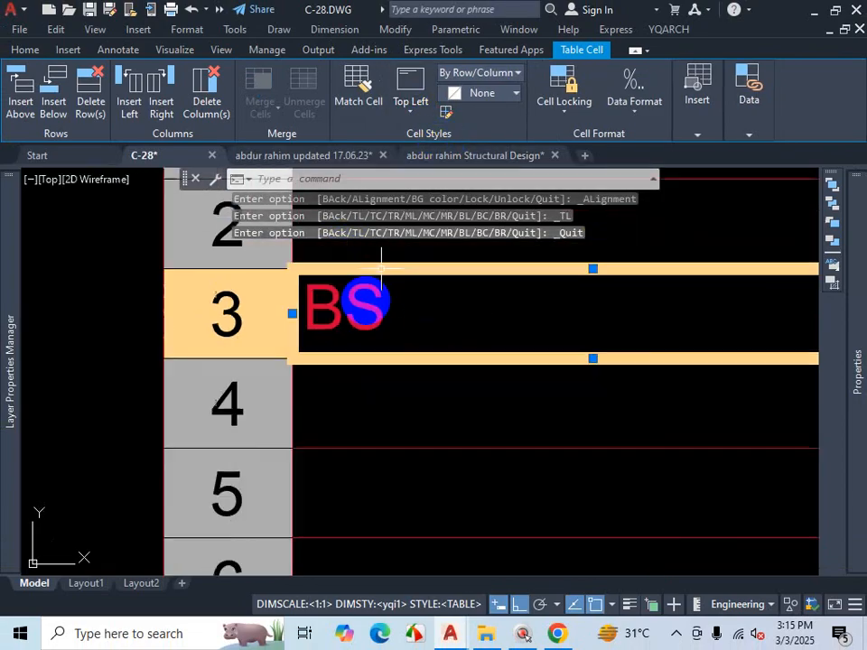
Step: Set the alignment of cell A3 in the lower table to Middle Center
click(411, 127)
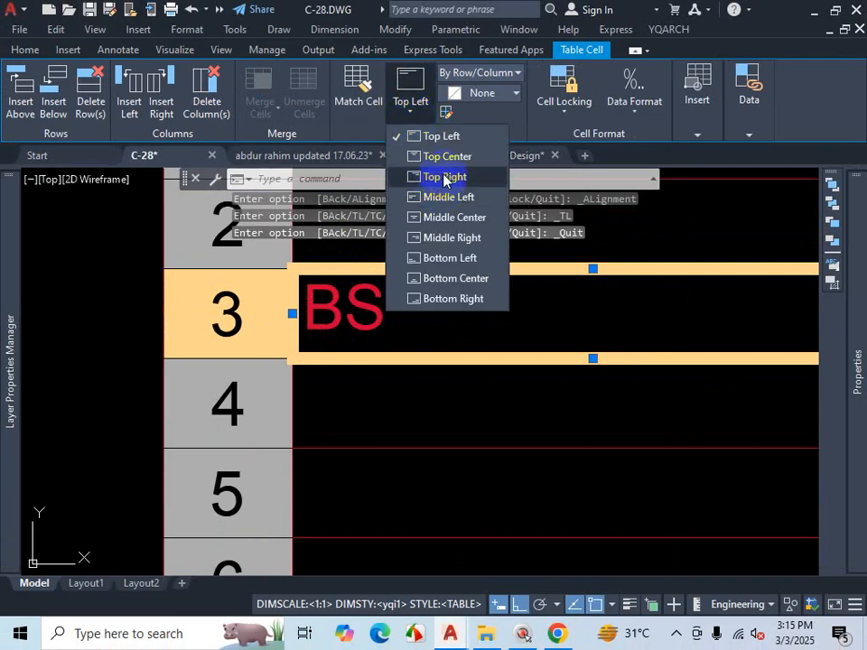
click(453, 221)
scroll(499, 379, down, 3)
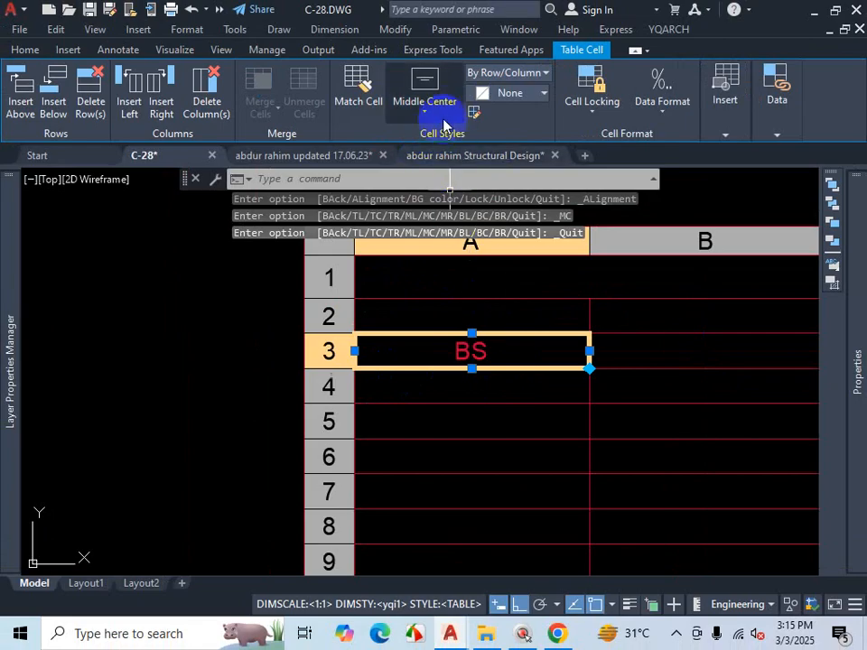
Step: Look at the cell style options for cell A3, give it an orange background fill, and deselect it
click(544, 74)
click(543, 74)
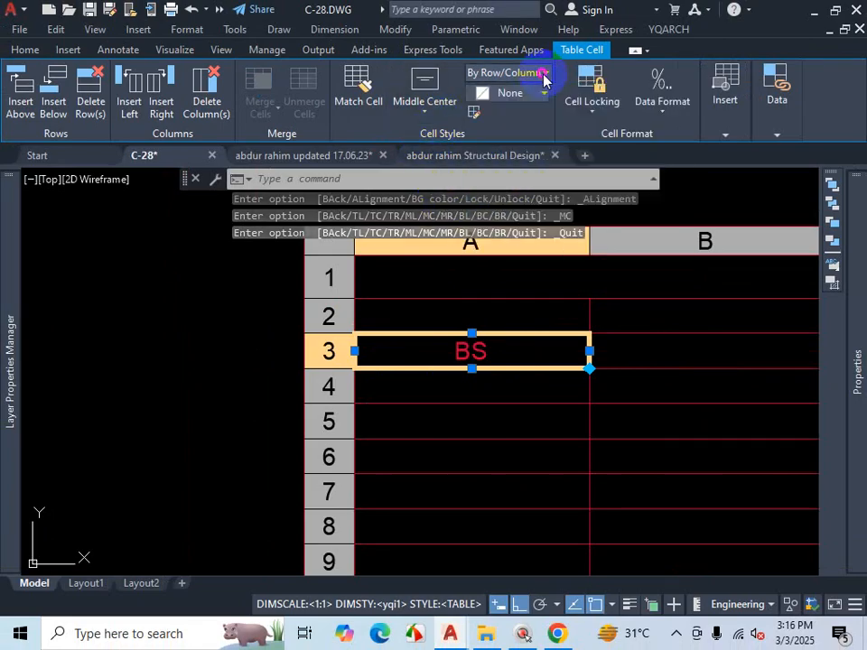
click(543, 74)
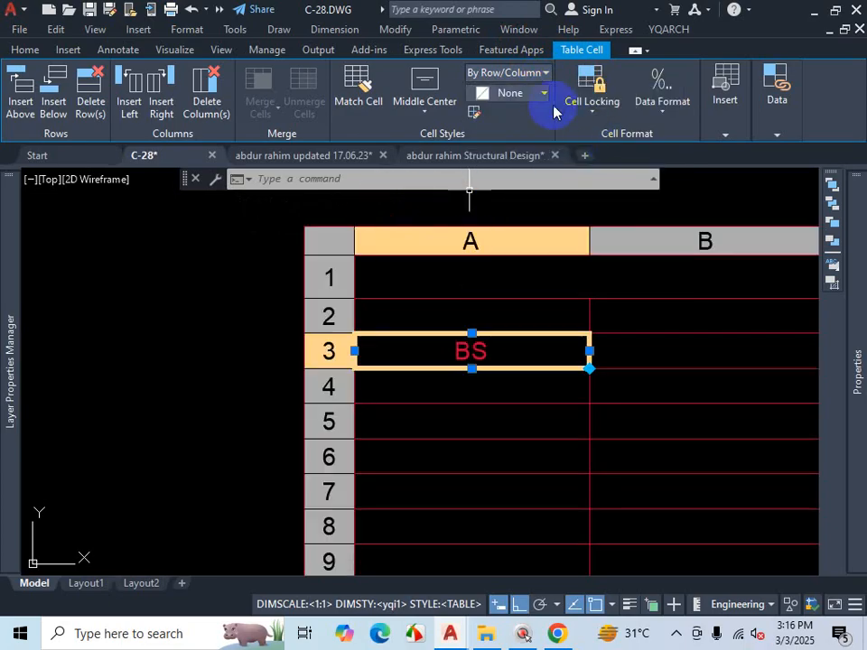
click(543, 94)
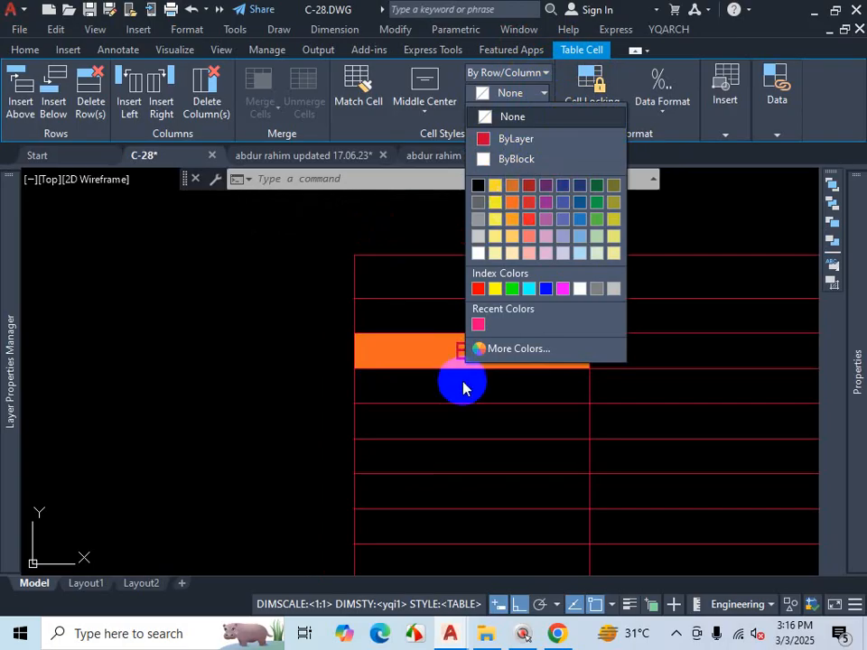
click(512, 202)
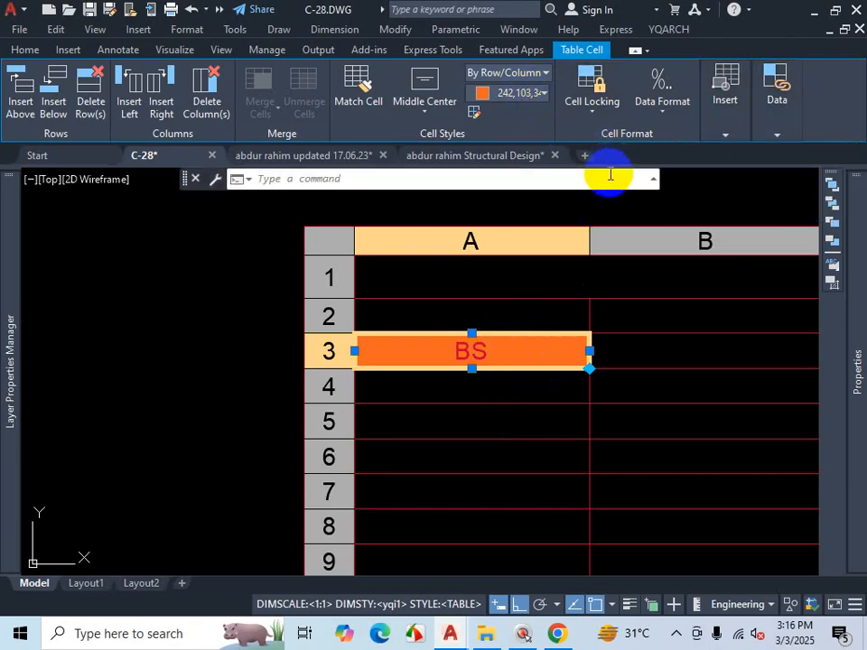
key(Escape)
scroll(397, 378, down, 6)
scroll(483, 401, up, 4)
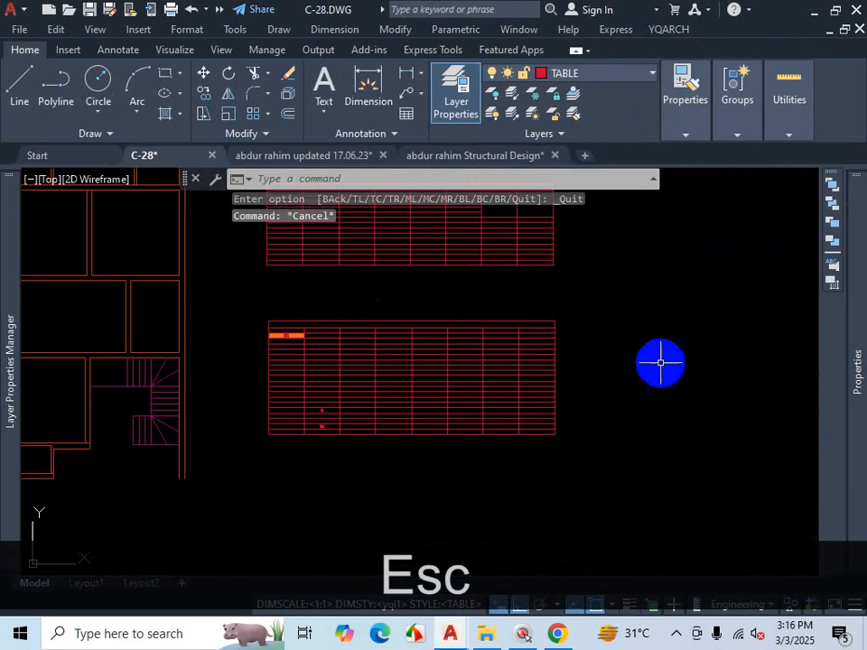
Step: Open the Table Style manager with the TS command to show the c28 table style
click(393, 134)
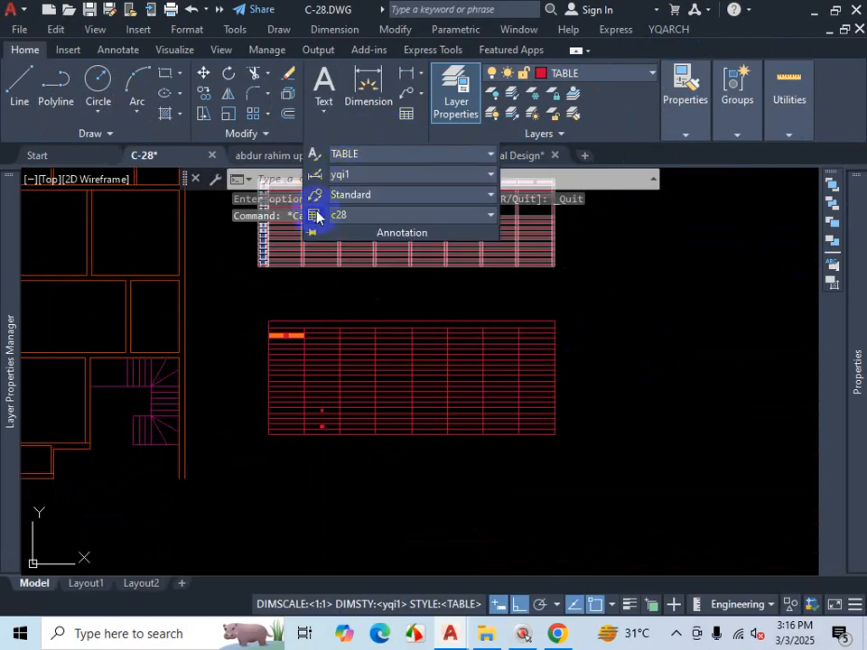
key(Escape)
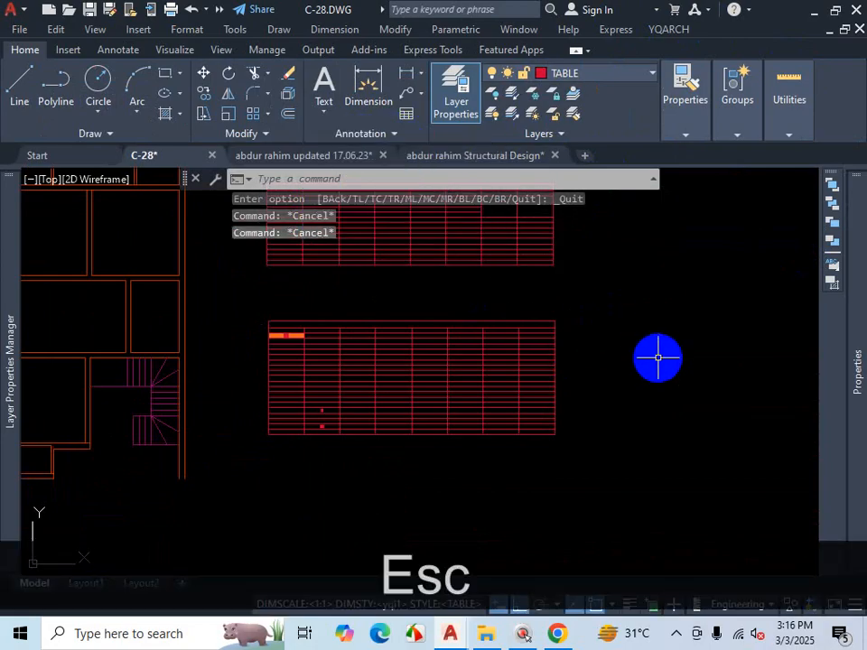
text(ts)
key(Return)
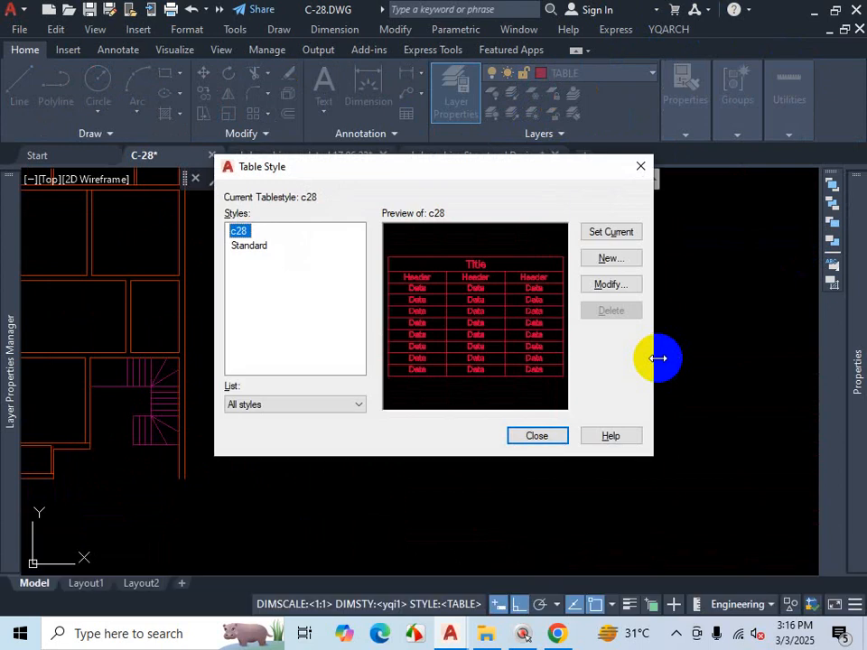
click(679, 639)
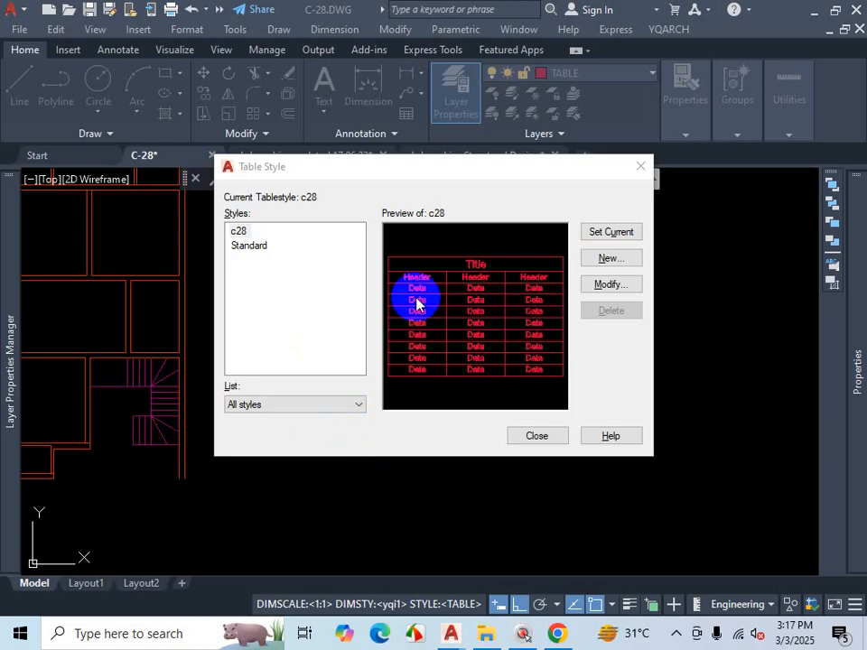
Step: Start a new table style based on Standard and enter C28 TABLE as its name
click(253, 253)
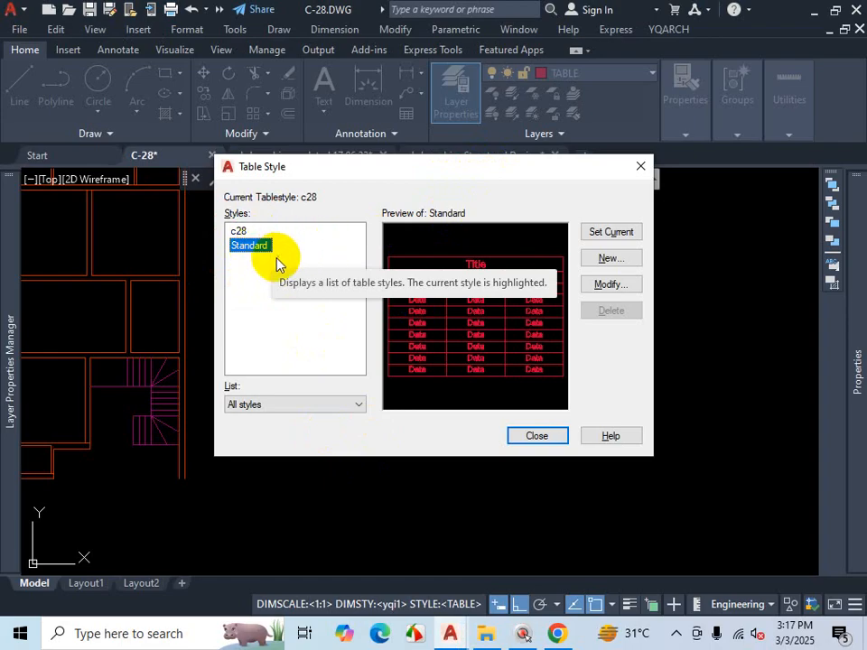
click(611, 258)
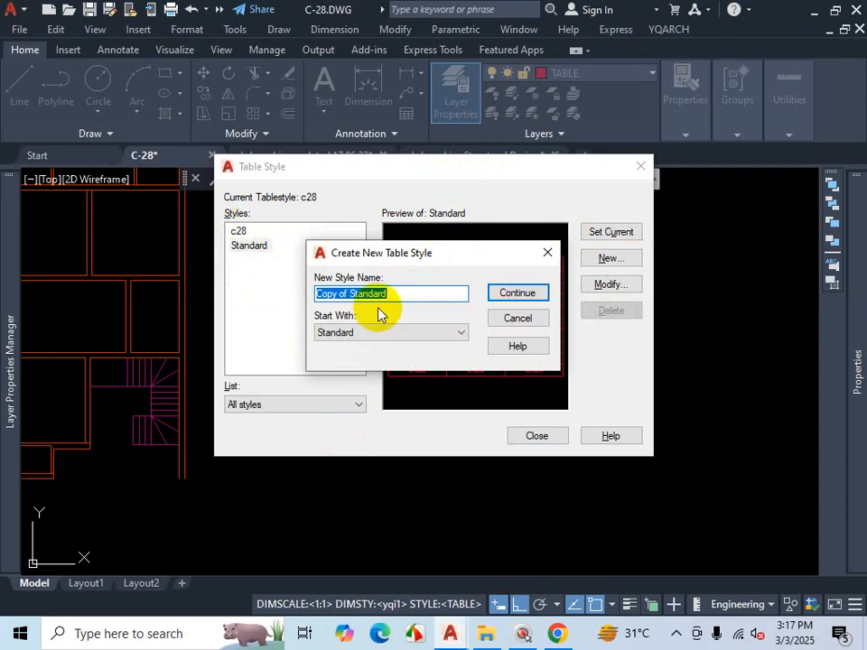
text(C)
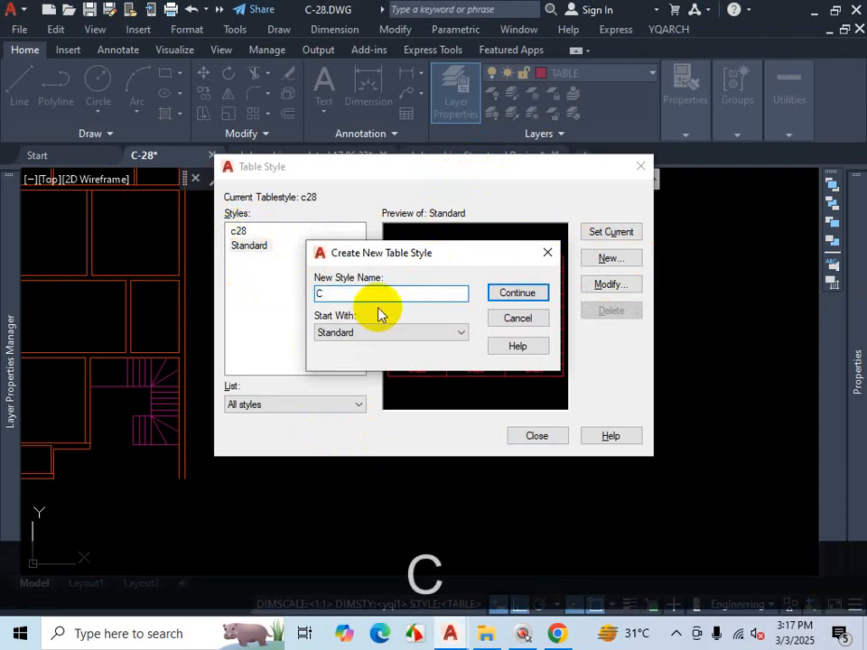
text(28 T)
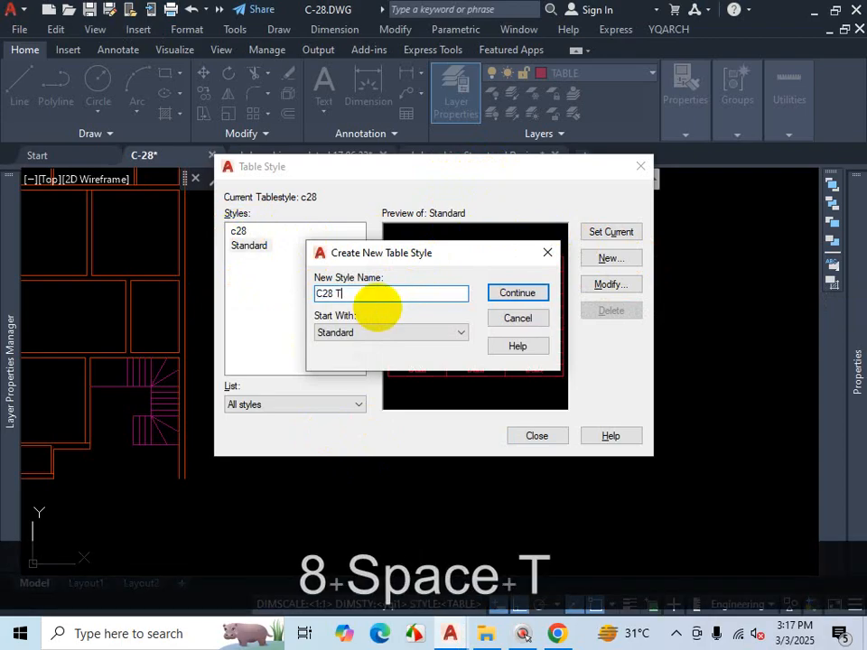
text(ABLE)
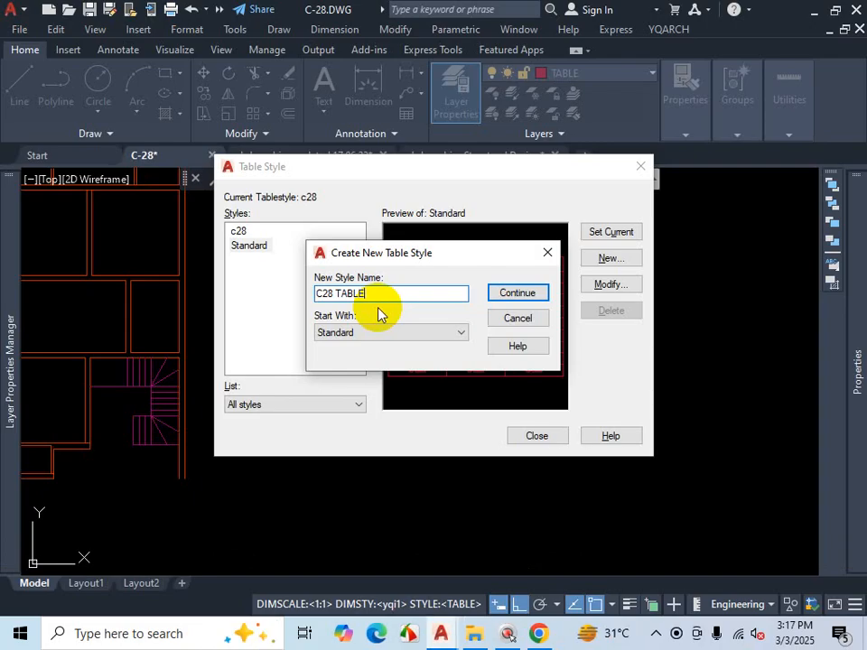
Step: Replace the new table style's name with DOOR & WINDOW and continue to its settings
key(BackSpace)
key(BackSpace)
key(BackSpace)
key(BackSpace)
key(BackSpace)
key(BackSpace)
key(BackSpace)
key(BackSpace)
key(BackSpace)
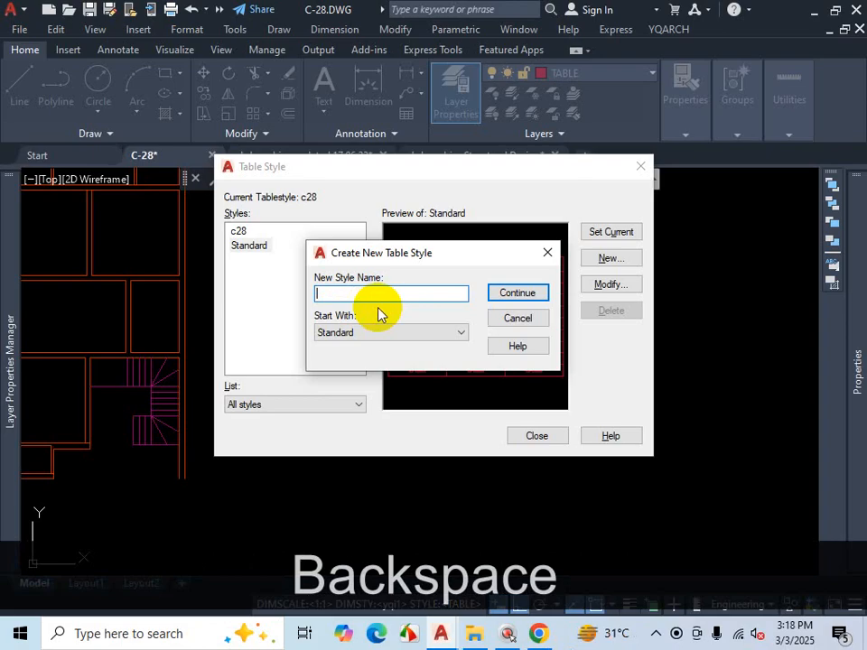
text(DOOR )
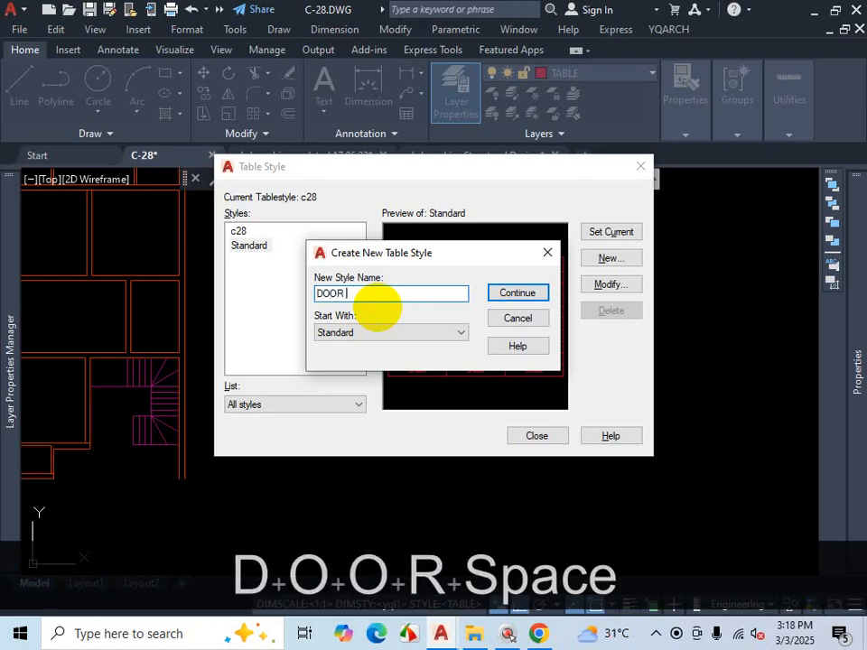
text(& )
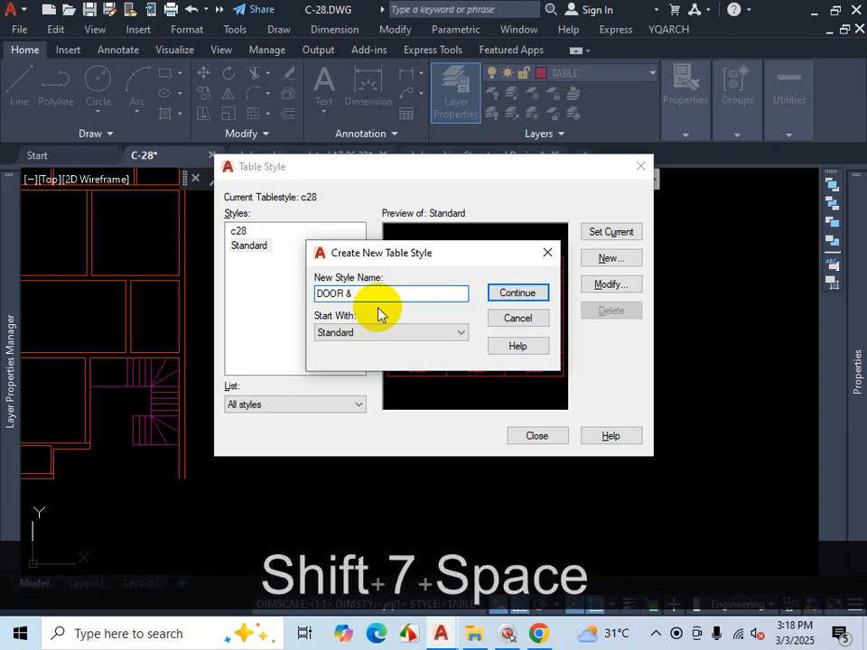
text(WIN)
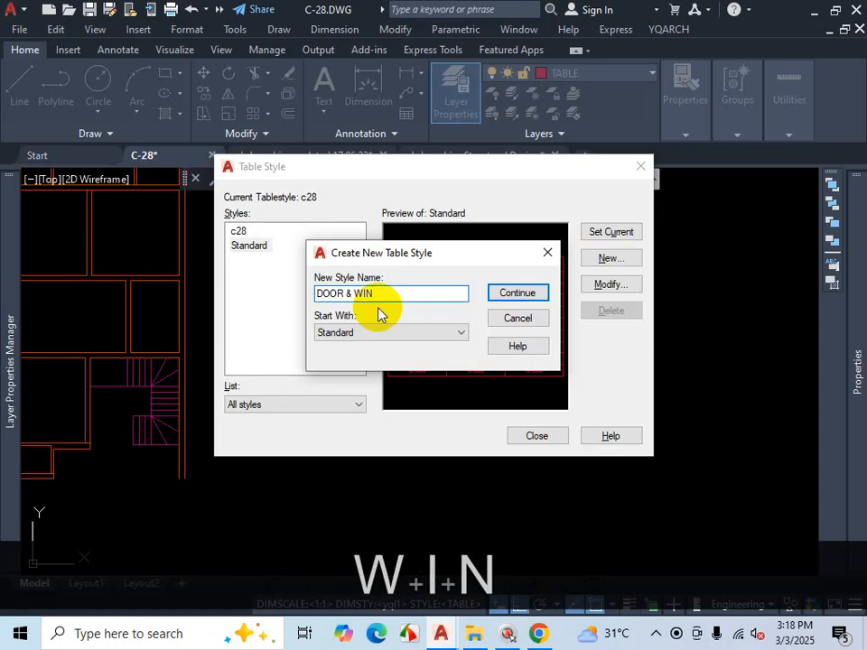
text(DOW)
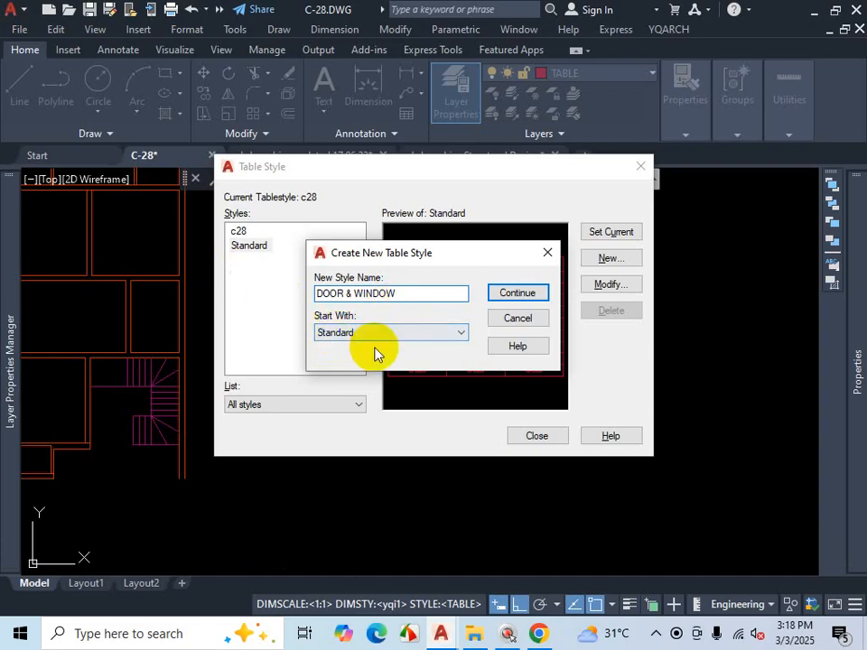
click(528, 296)
click(675, 633)
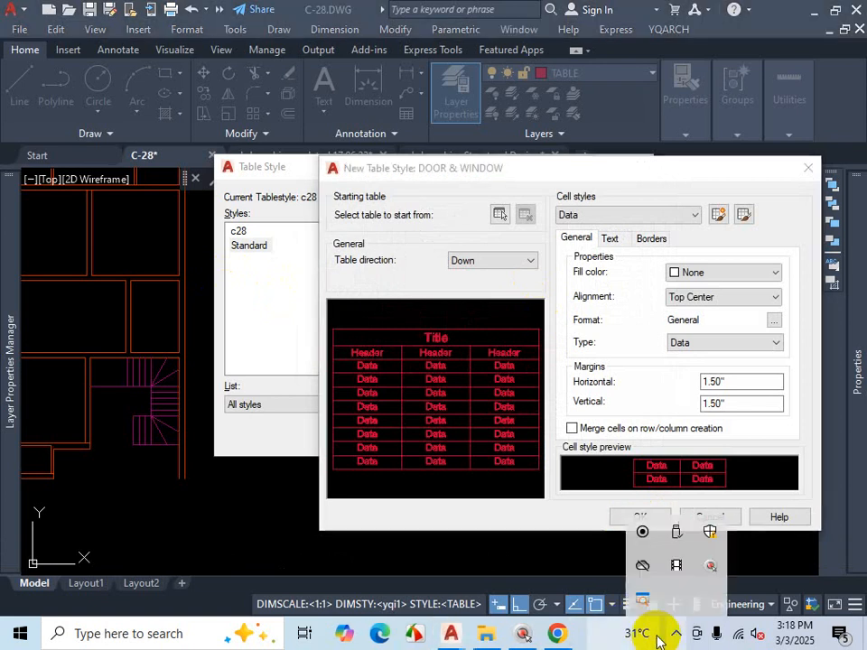
click(774, 192)
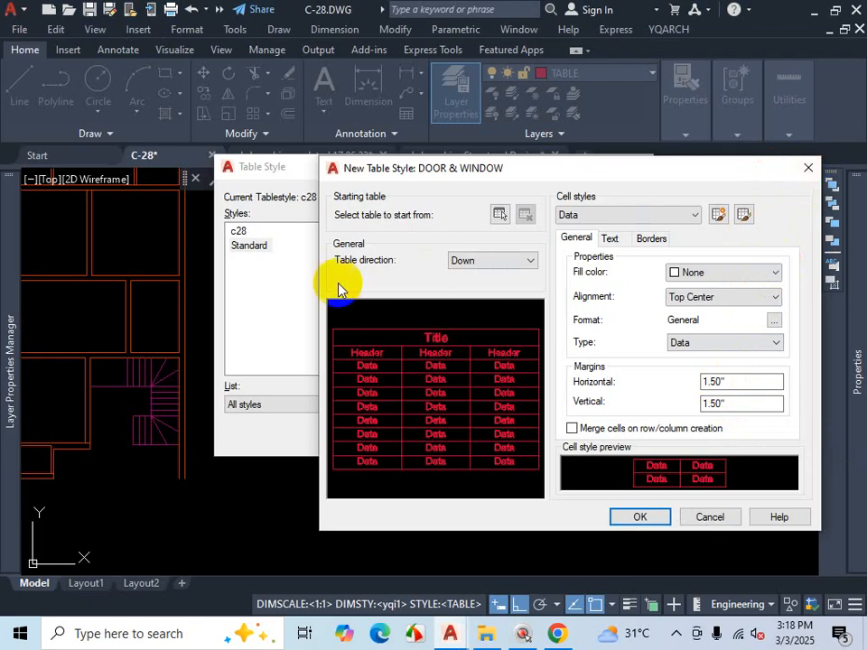
drag(600, 176, 596, 444)
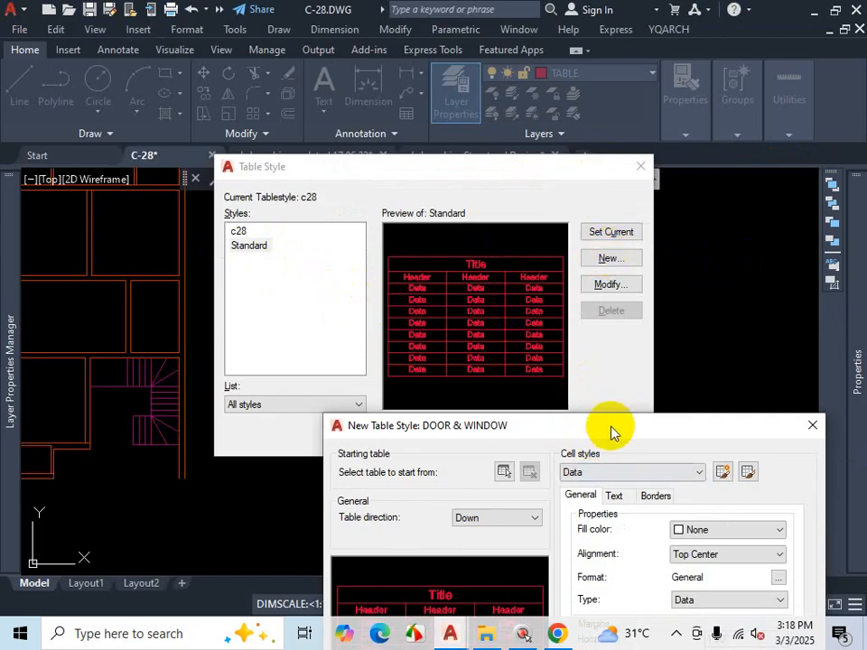
drag(611, 428, 586, 155)
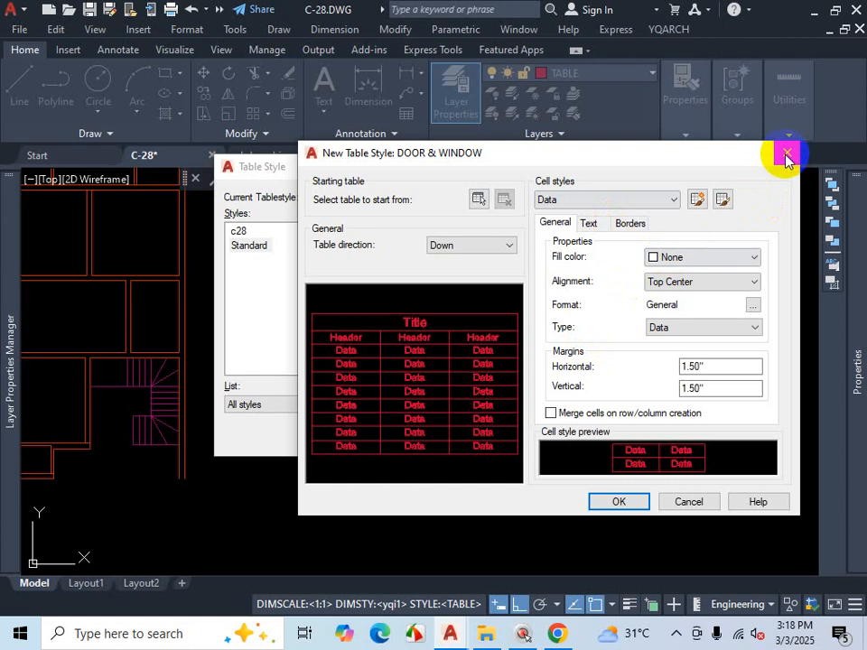
click(675, 633)
click(642, 605)
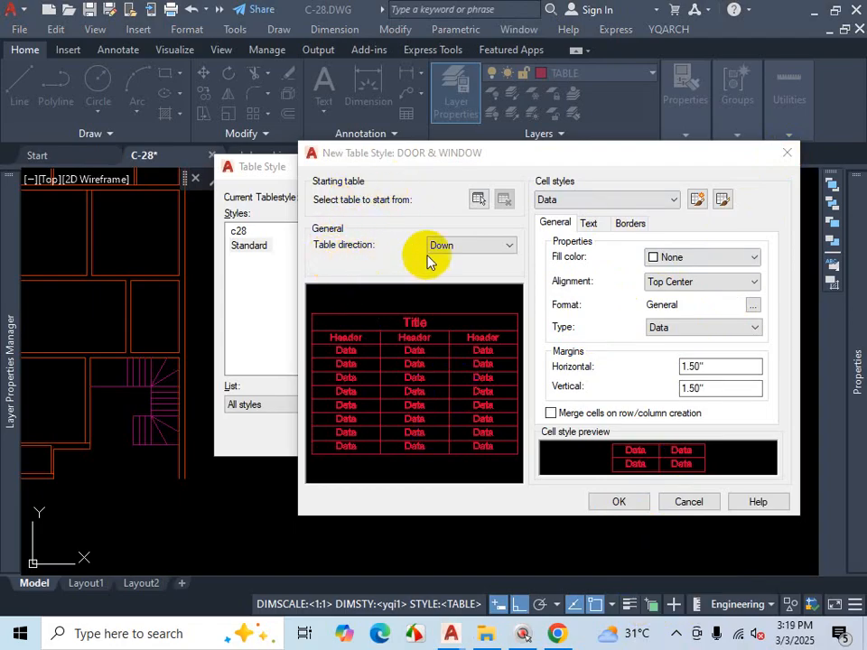
Step: Examine the table direction options and the order of title, header and data rows in the DOOR & WINDOW preview
click(492, 249)
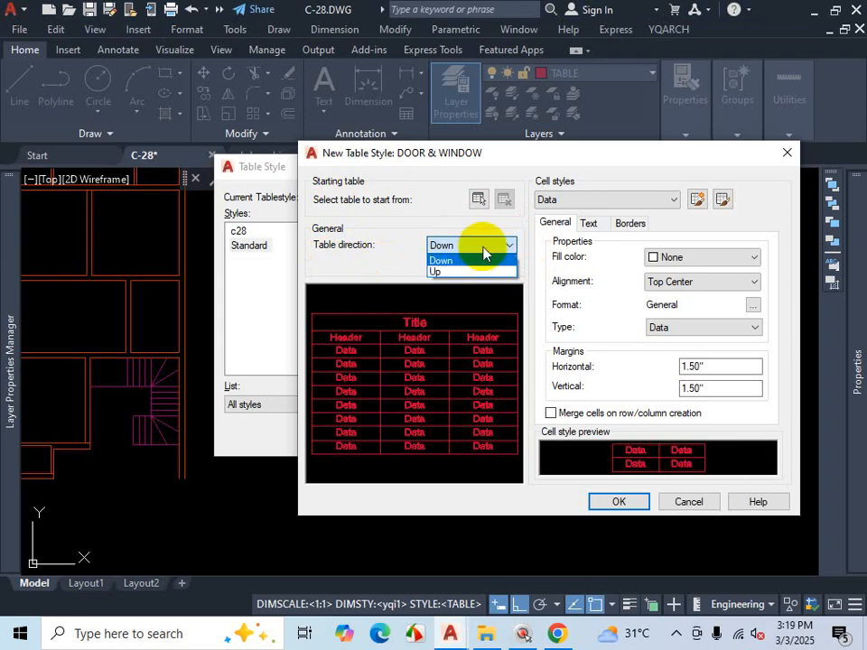
click(484, 252)
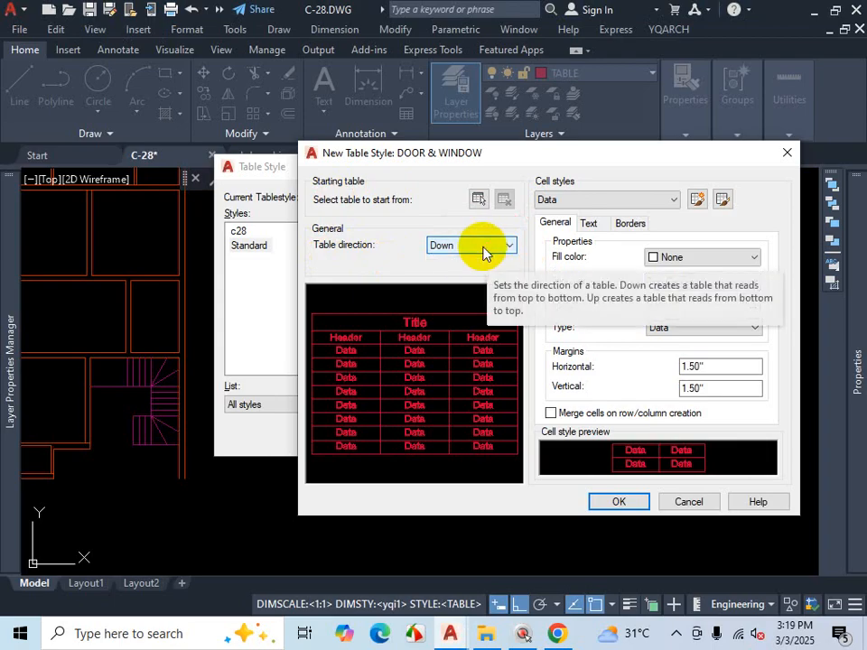
key(ctrl+1)
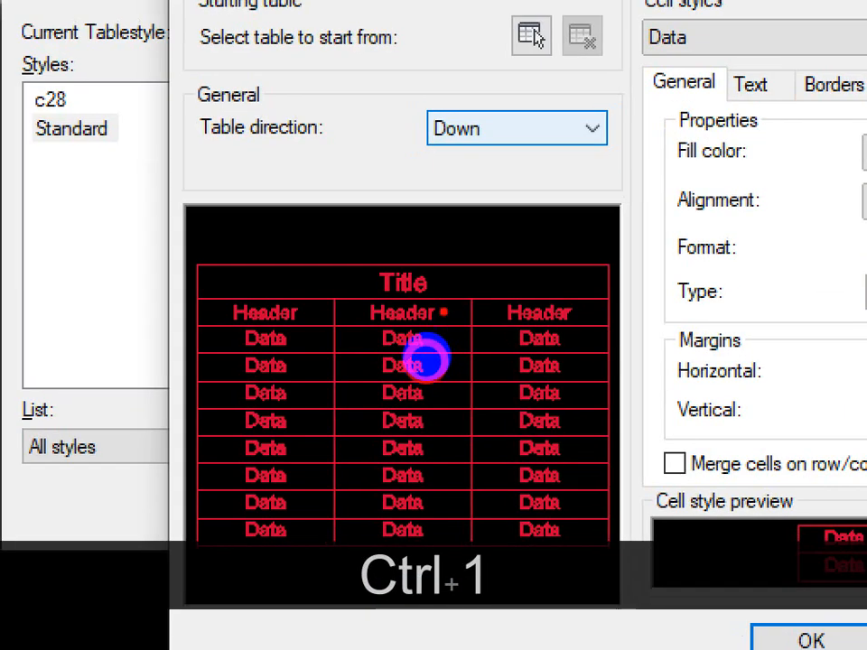
mouse_move(449, 282)
mouse_down()
mouse_move(450, 304)
mouse_move(509, 312)
mouse_up()
drag(458, 336, 451, 491)
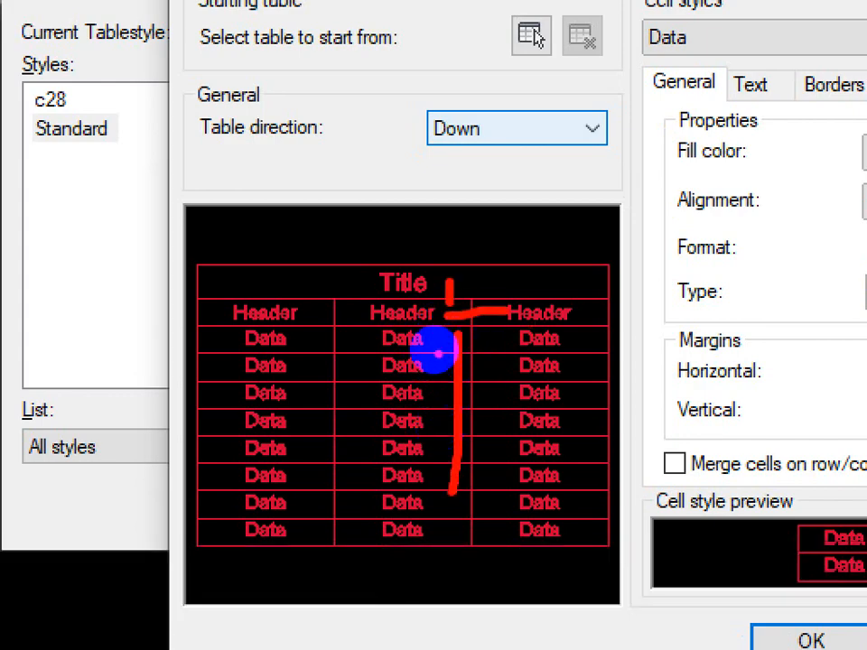
drag(386, 567, 471, 567)
drag(328, 522, 424, 520)
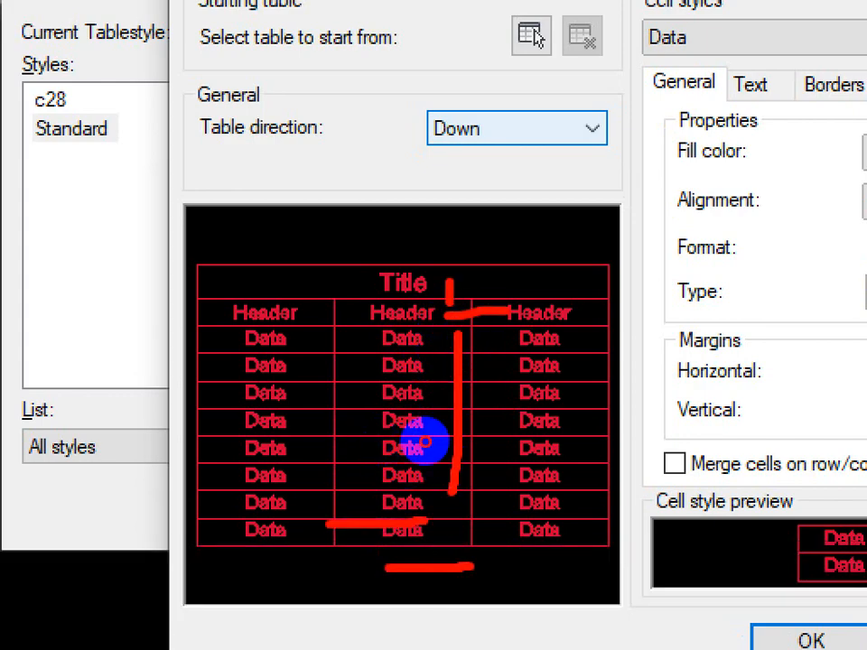
drag(214, 99, 270, 503)
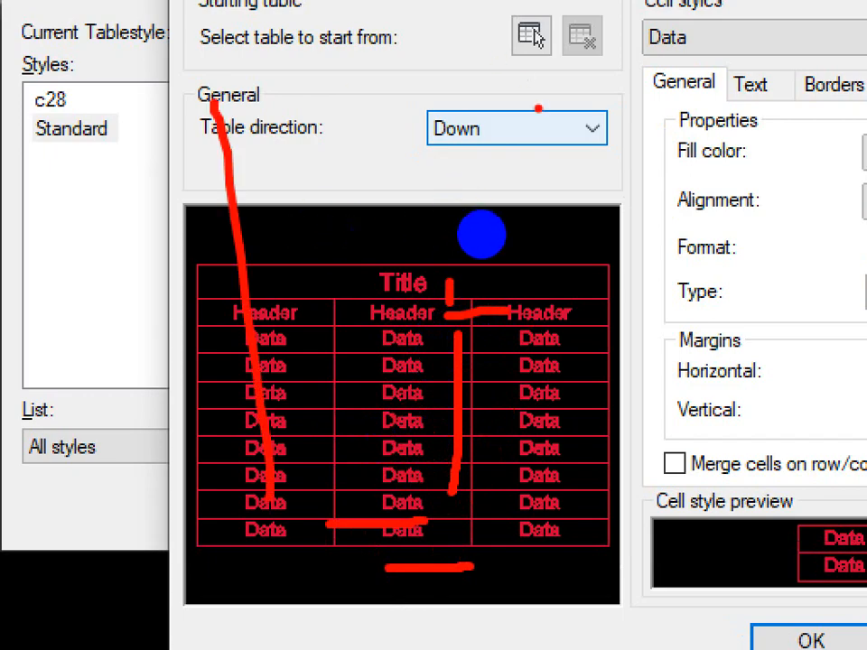
drag(538, 109, 598, 43)
key(ctrl+1)
key(Escape)
Step: Set the table direction to Up to compare the preview, and return it to Down
click(580, 132)
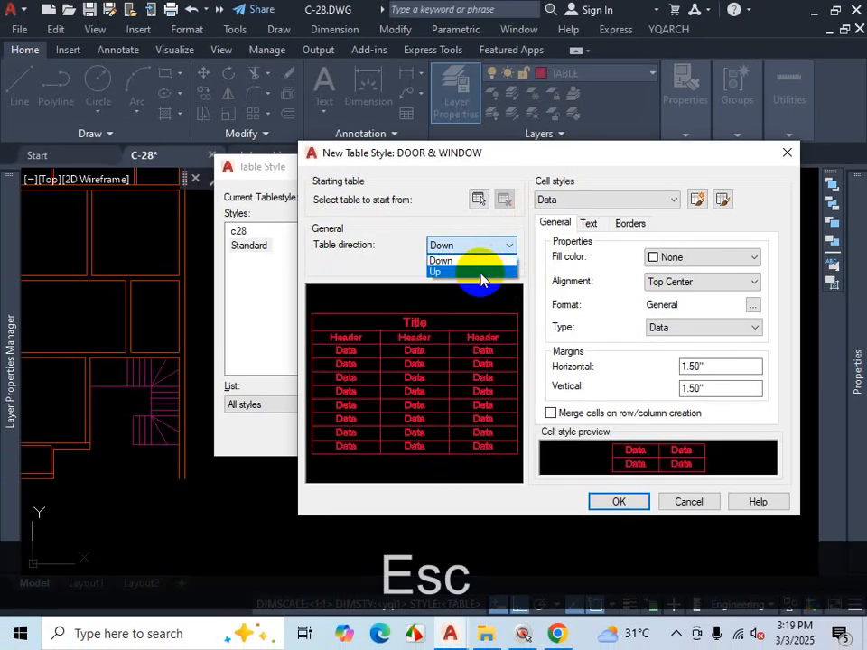
click(481, 274)
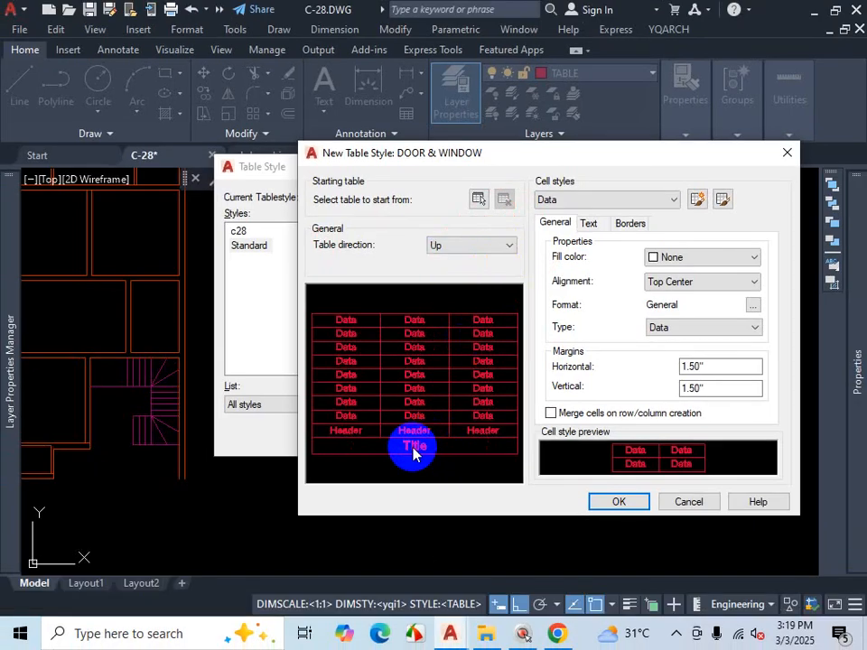
click(496, 247)
click(484, 257)
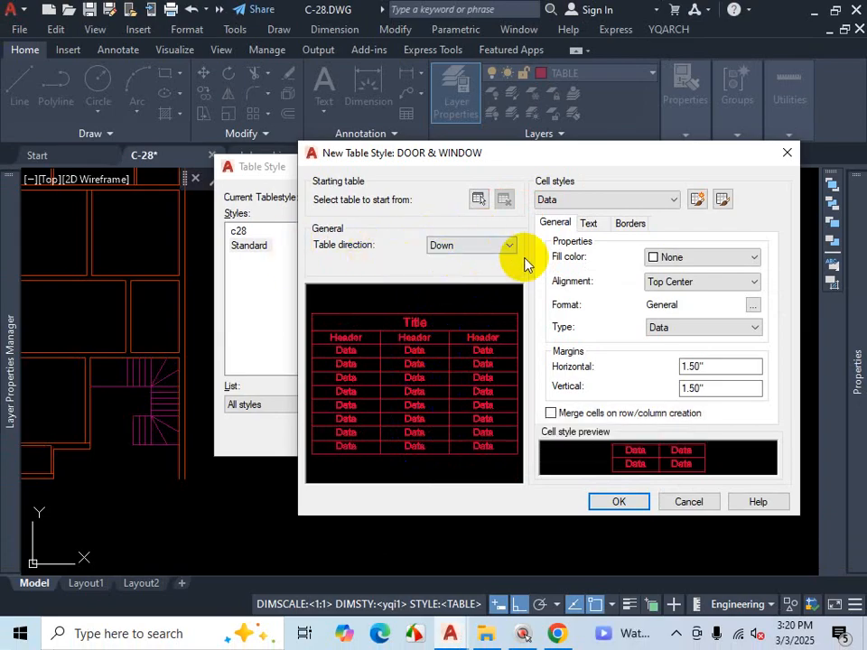
Step: Review the cell styles of the DOOR & WINDOW table style and choose Title for editing
click(560, 199)
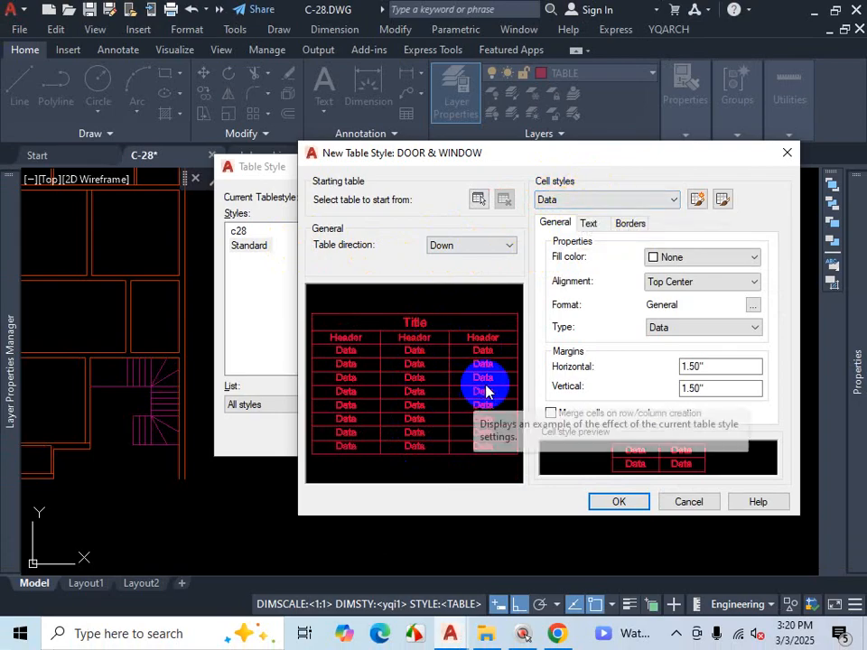
key(ctrl+1)
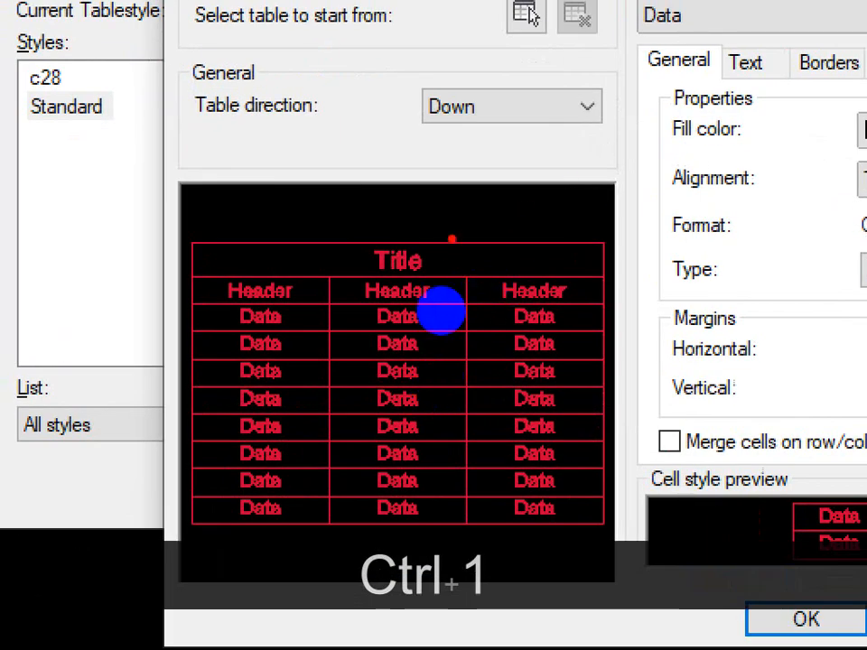
drag(448, 257, 520, 254)
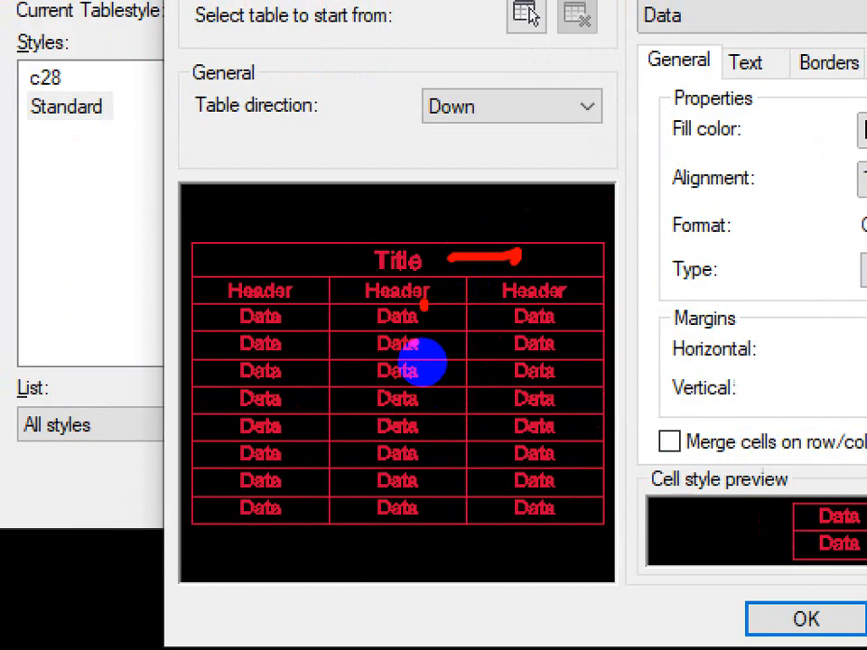
key(Escape)
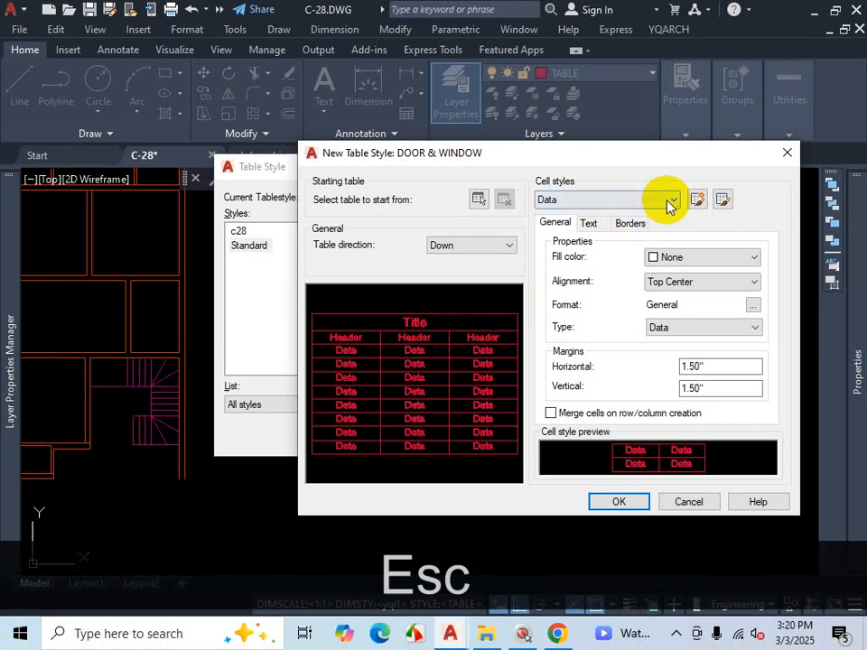
click(670, 202)
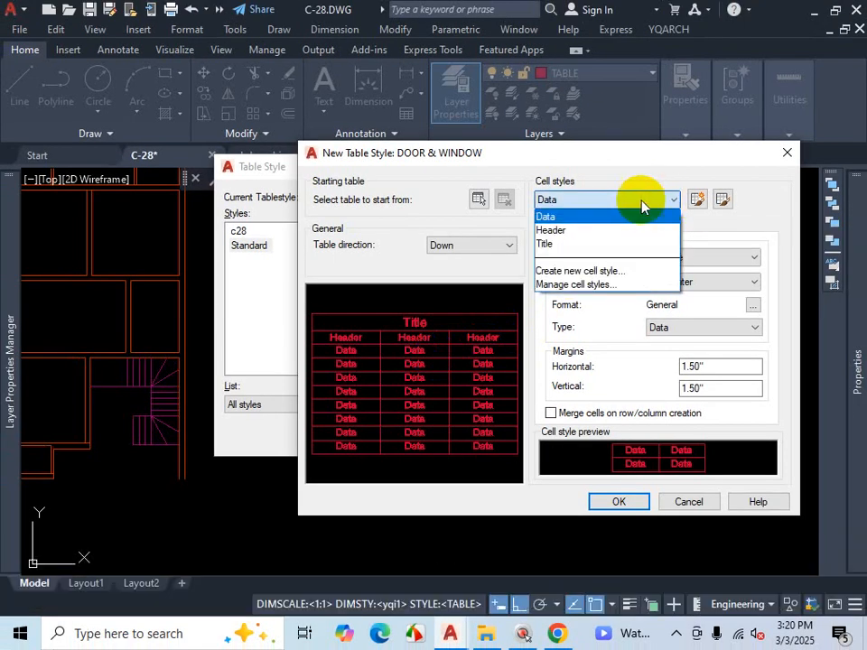
click(556, 244)
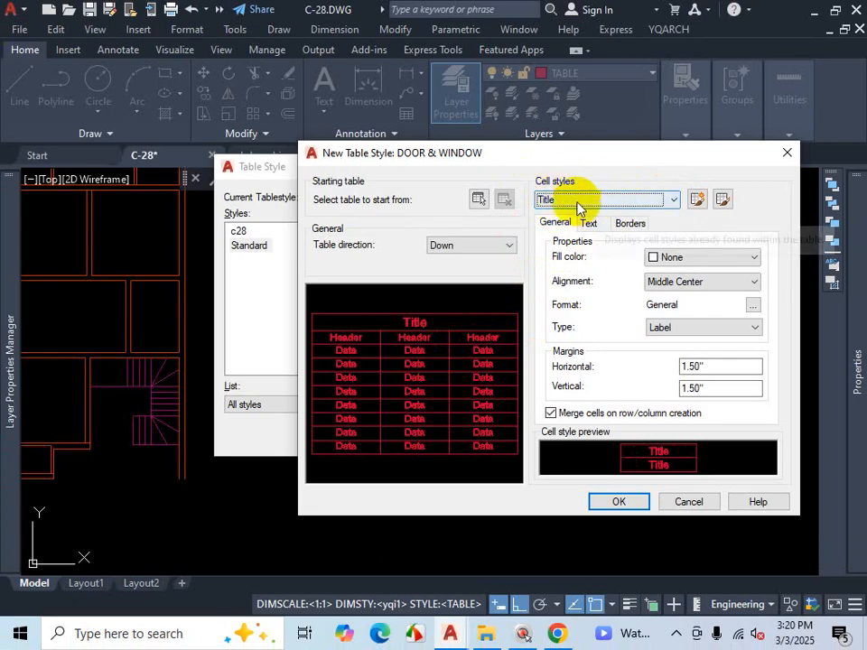
click(672, 199)
click(582, 245)
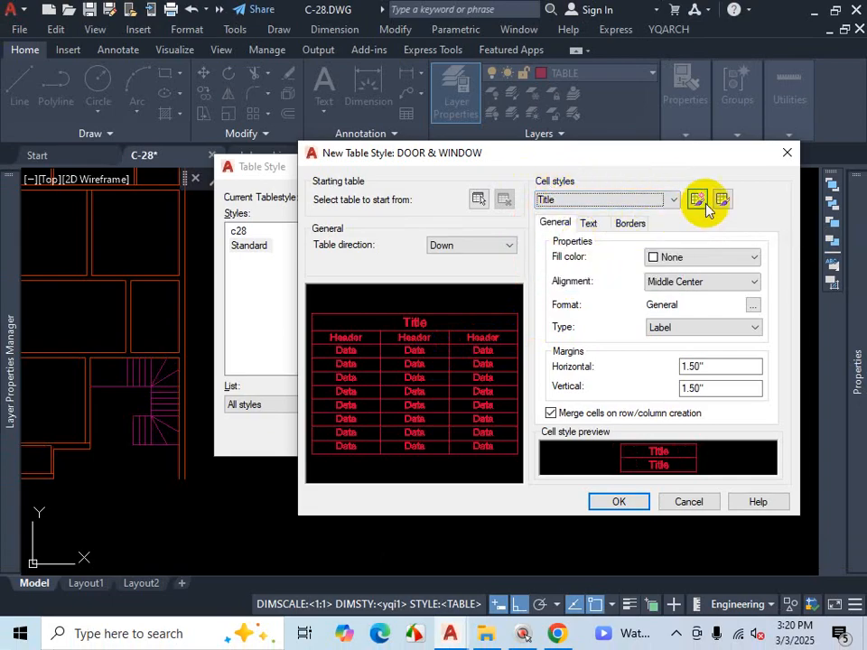
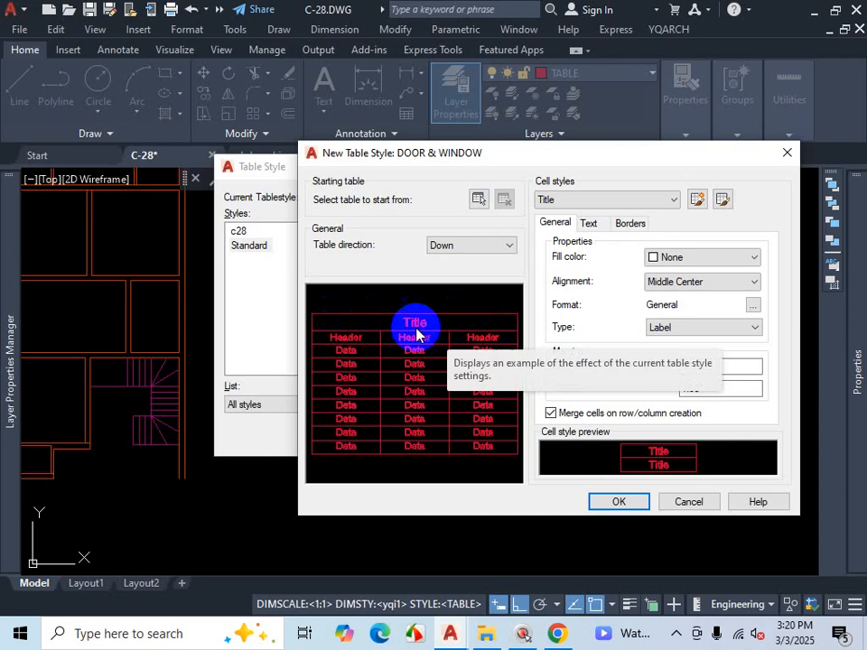
Step: Try index colour 213 as the Title cell style's fill to compare the preview, and return the fill to None
click(710, 262)
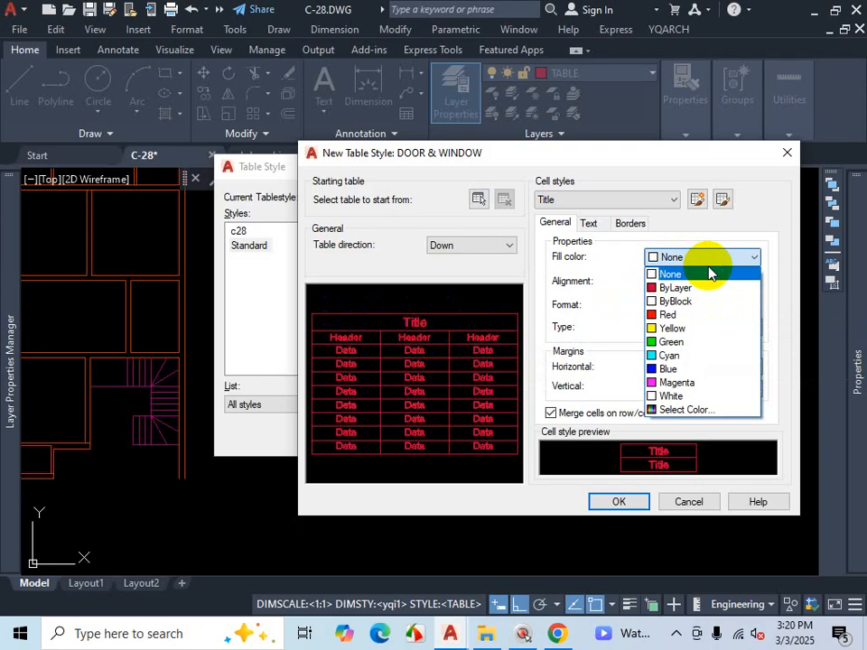
click(679, 410)
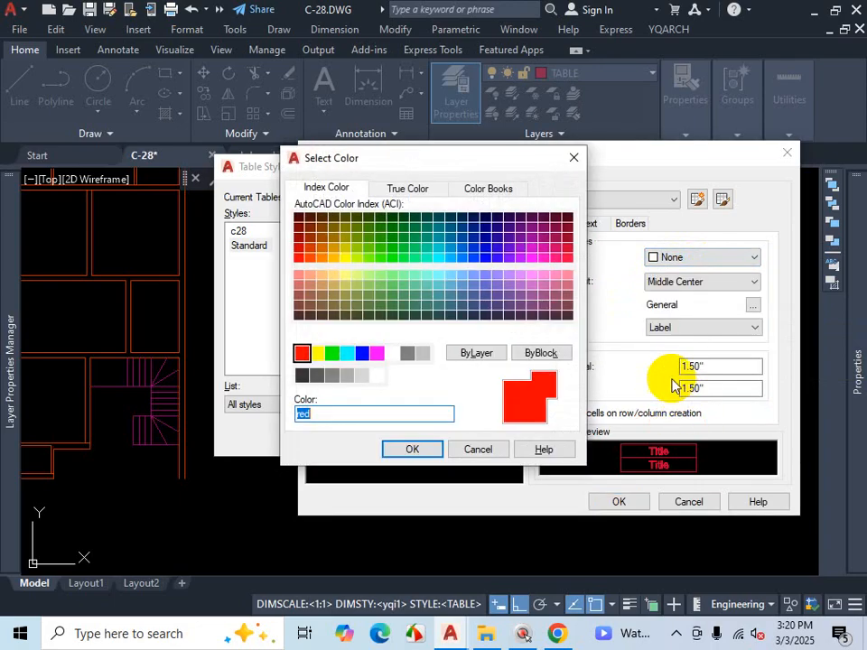
click(531, 289)
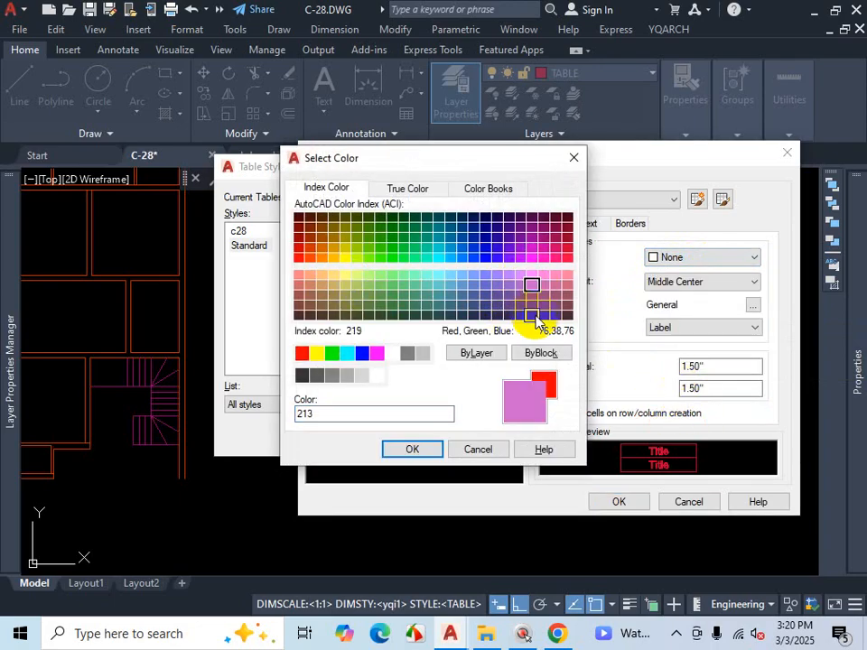
click(413, 448)
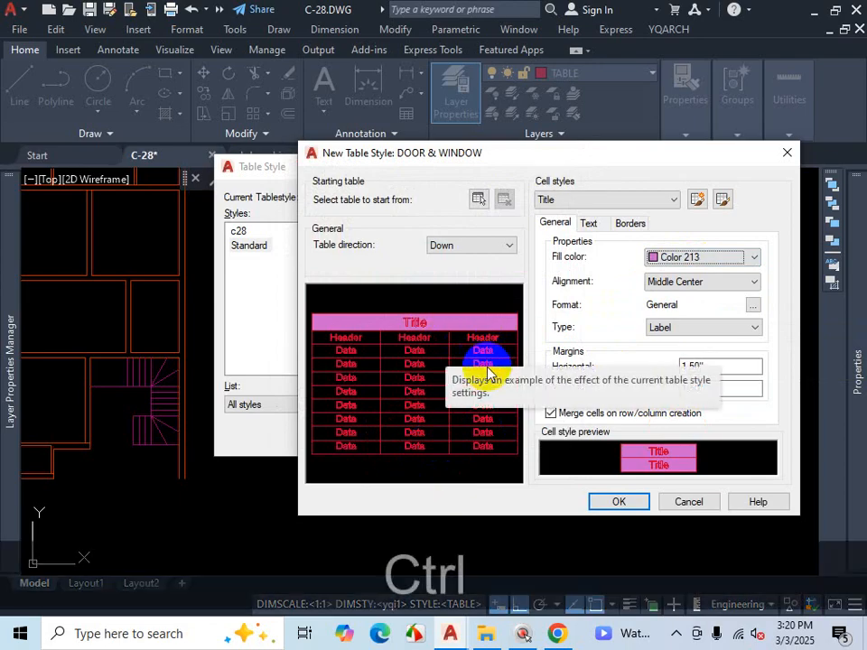
key(ctrl+1)
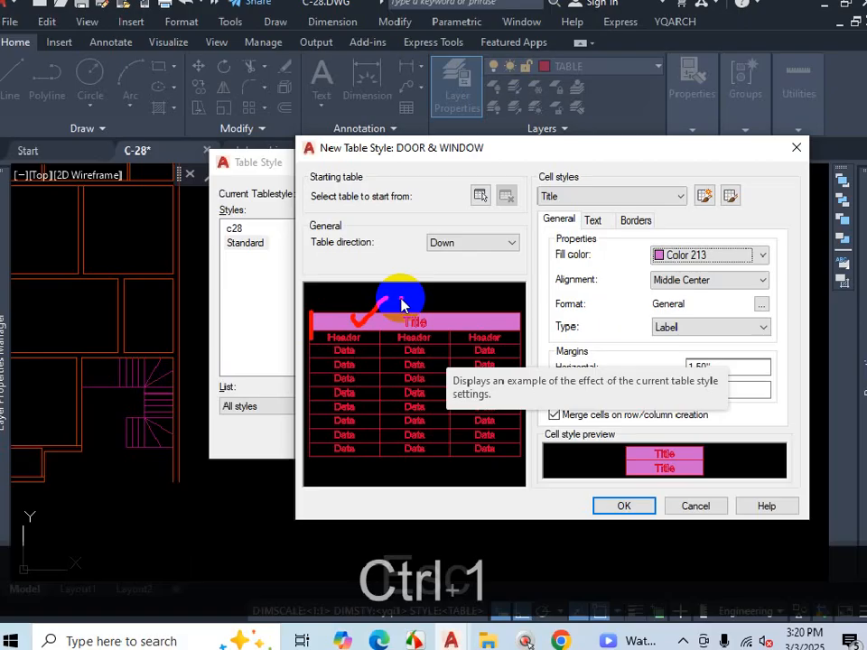
key(Escape)
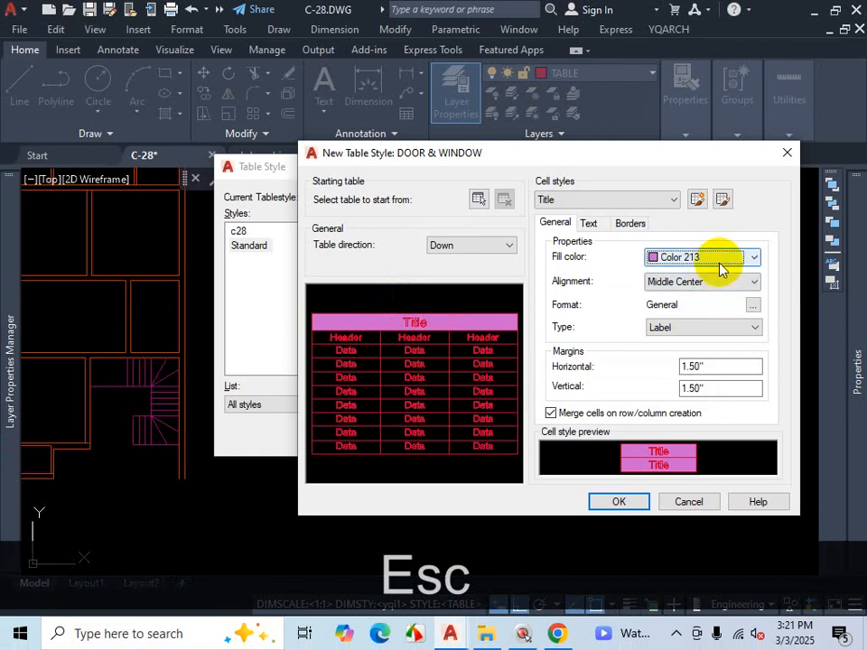
click(722, 262)
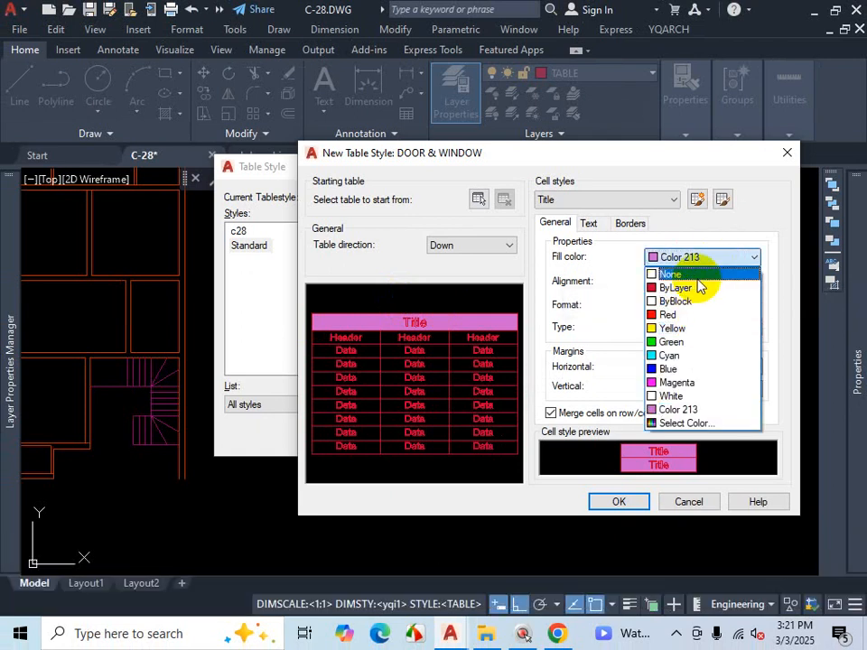
click(697, 276)
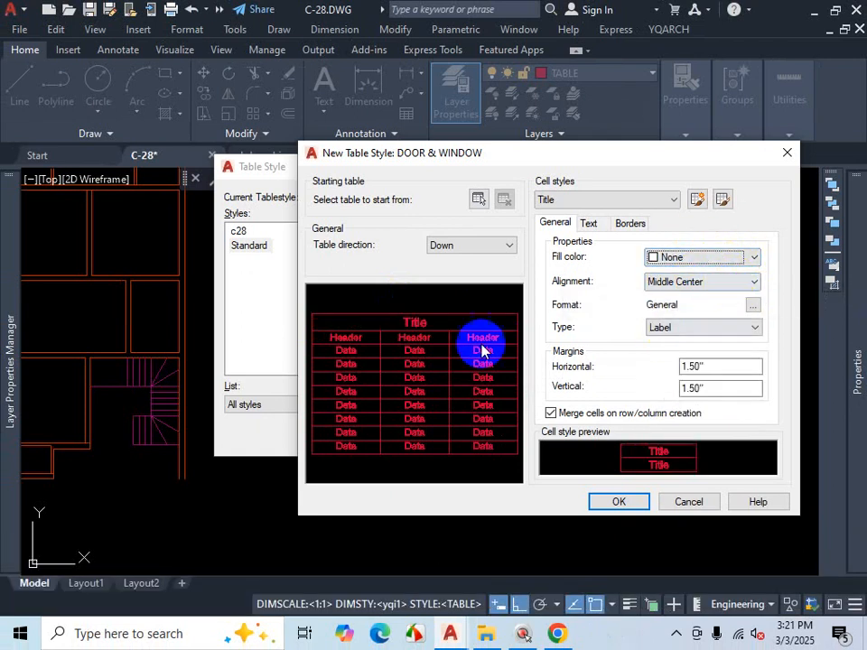
key(ctrl+1)
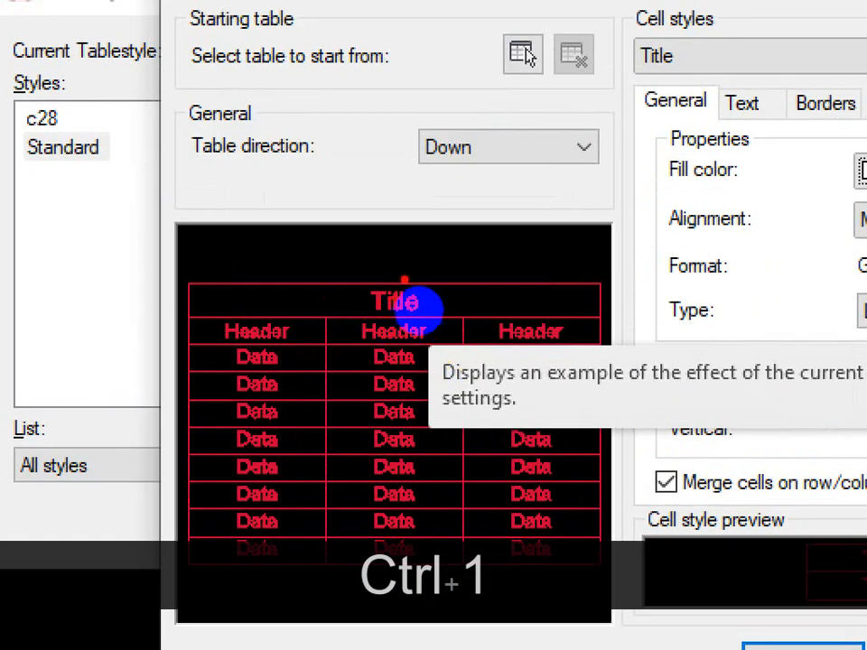
key(Escape)
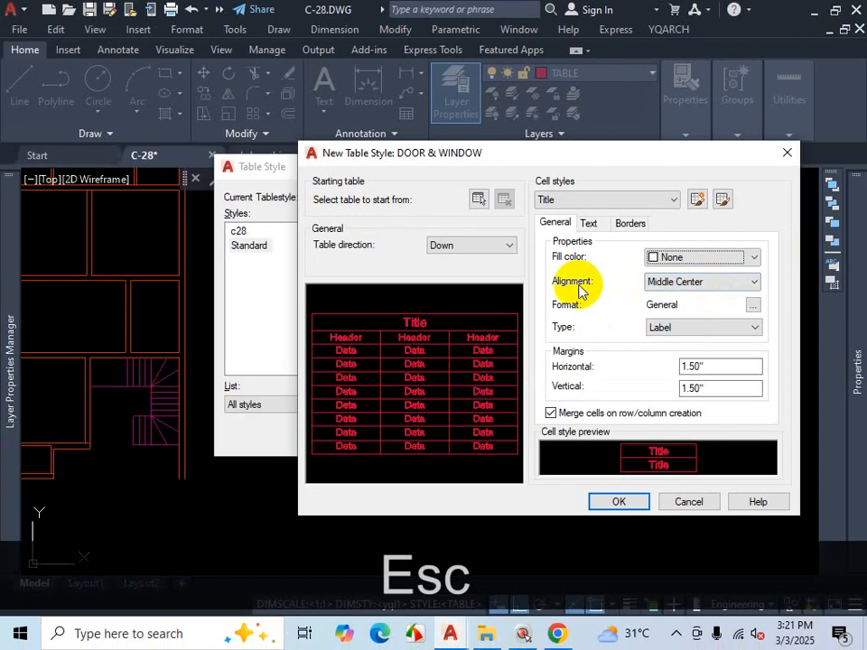
Step: Keep the Title cell style's alignment at Middle Center and open its cell format to examine the available data types
click(702, 283)
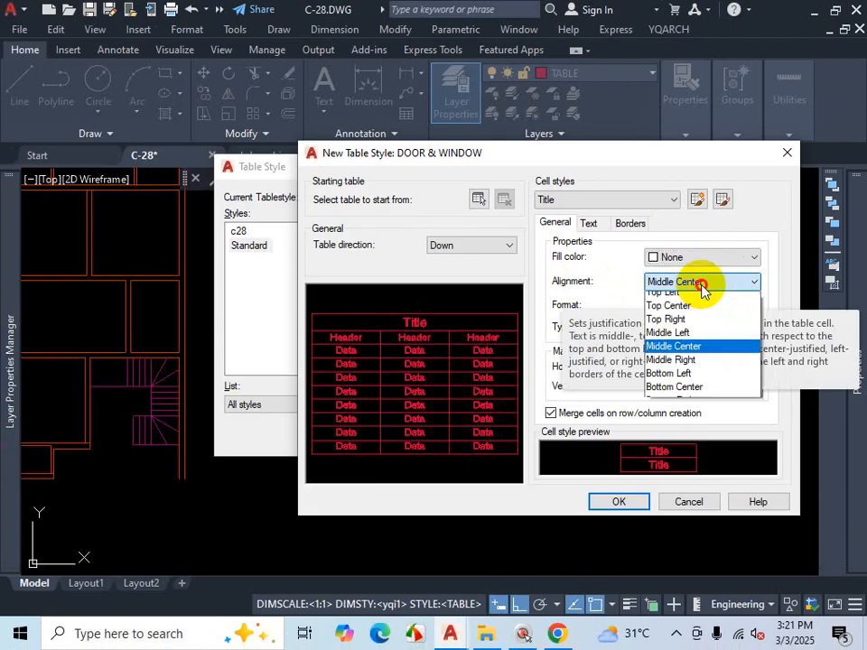
click(690, 353)
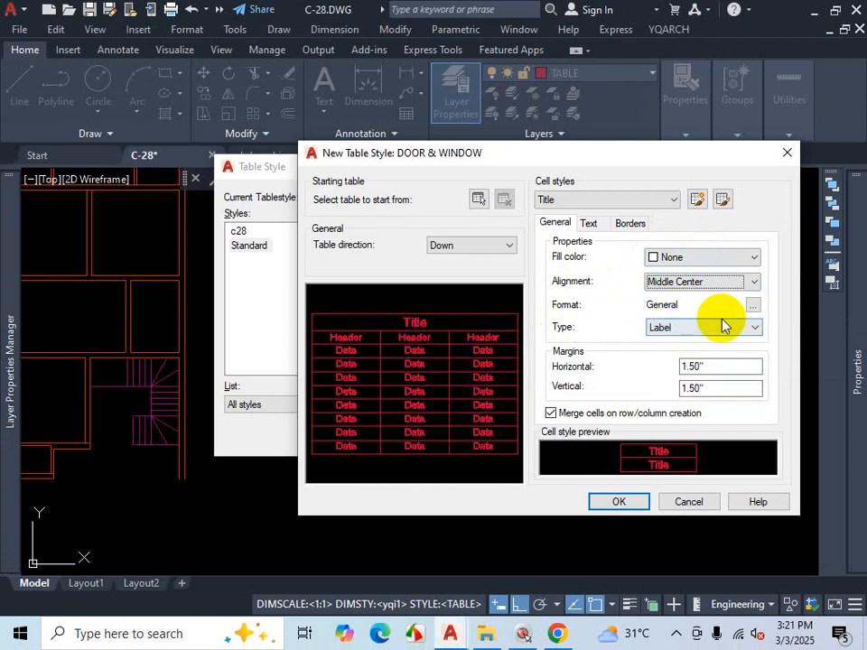
click(753, 307)
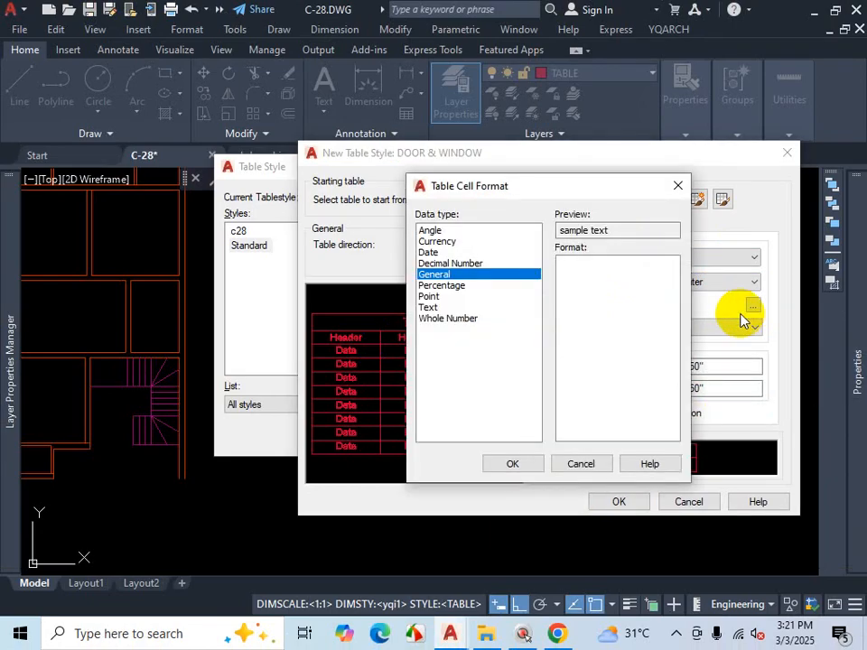
key(ctrl+1)
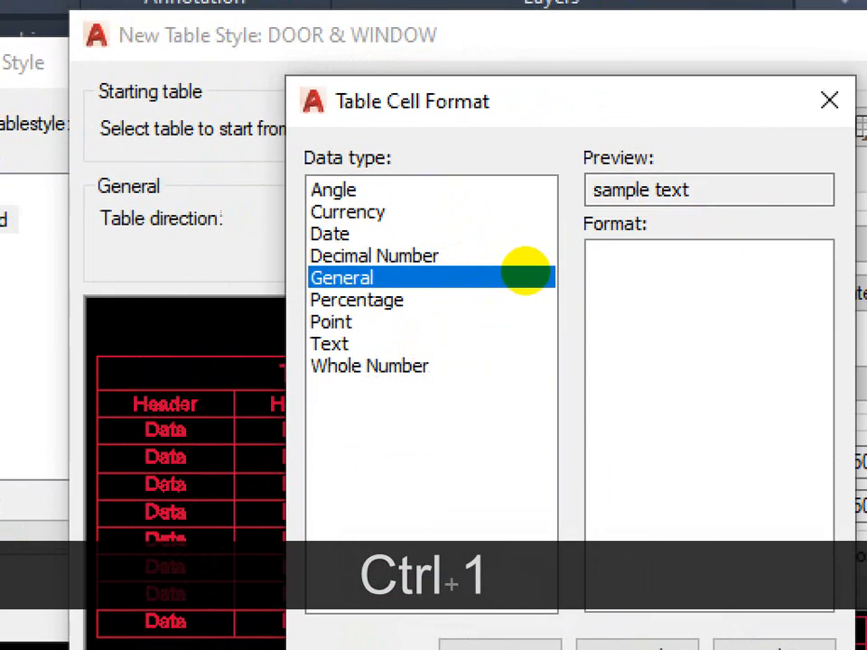
click(590, 310)
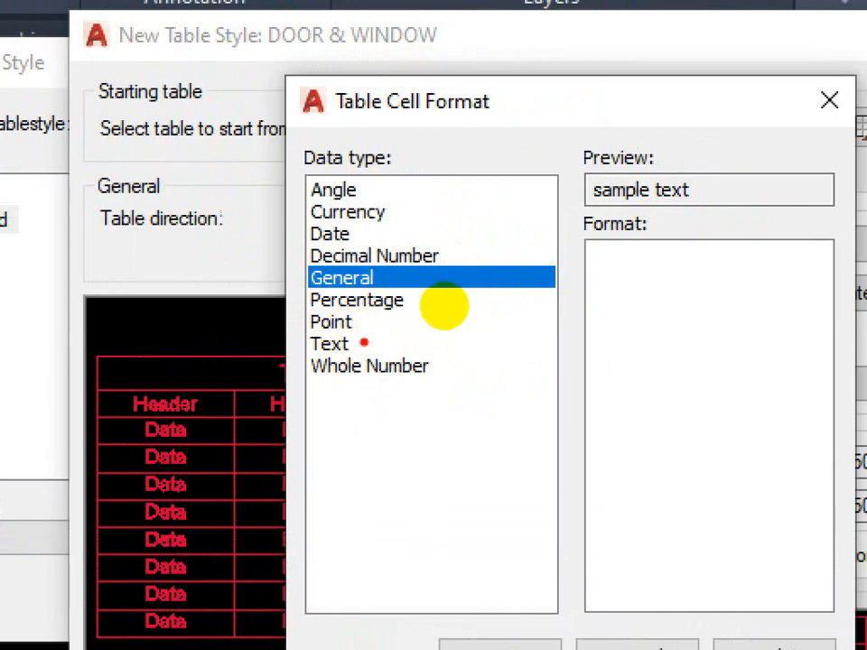
mouse_move(364, 343)
mouse_down()
mouse_move(333, 322)
mouse_move(287, 342)
mouse_move(372, 366)
mouse_up()
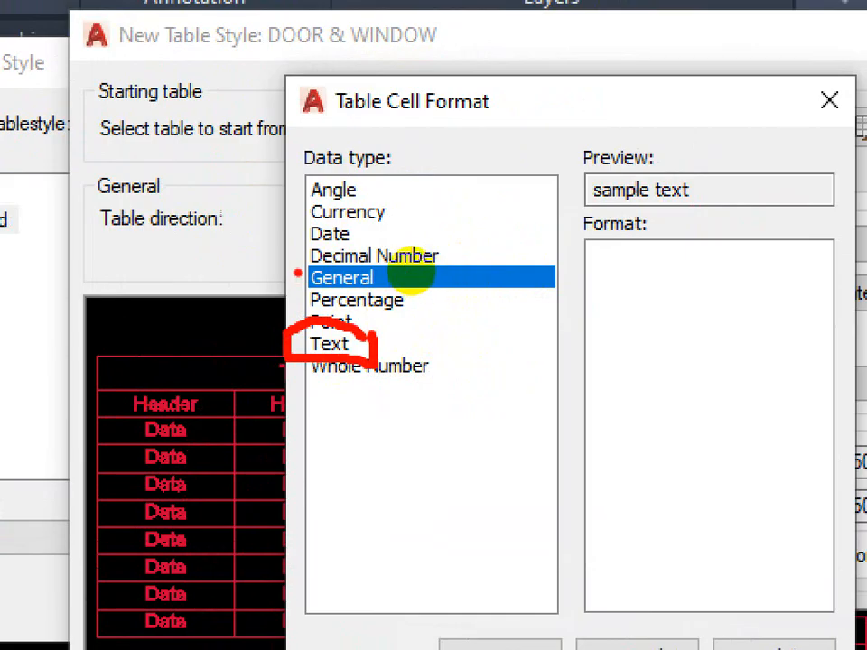
mouse_move(411, 271)
mouse_down()
mouse_move(416, 286)
mouse_move(470, 276)
mouse_move(397, 257)
mouse_move(451, 278)
mouse_up()
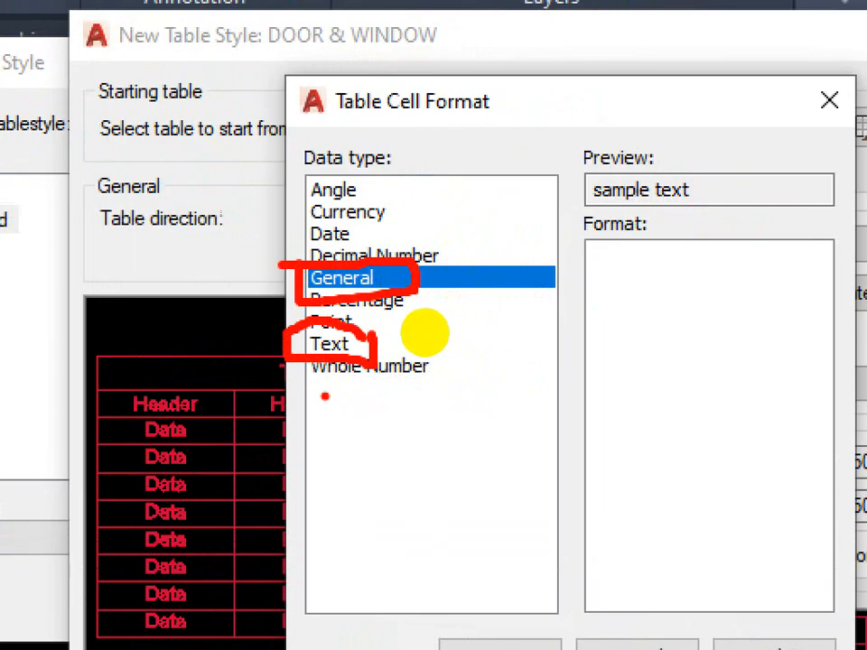
mouse_move(305, 388)
mouse_down()
mouse_move(379, 390)
mouse_move(444, 361)
mouse_move(347, 356)
mouse_up()
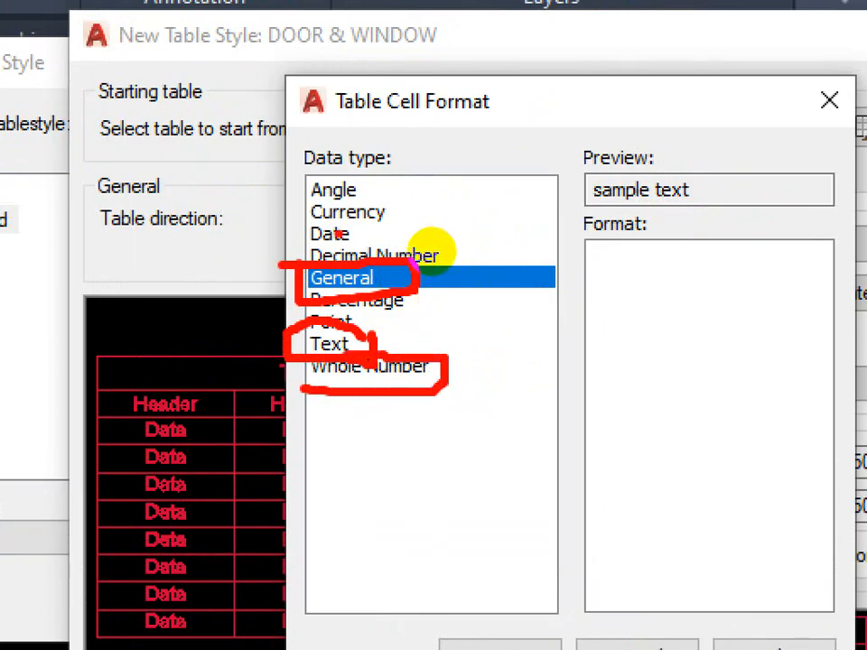
mouse_move(294, 242)
mouse_down()
mouse_move(361, 241)
mouse_move(284, 229)
mouse_up()
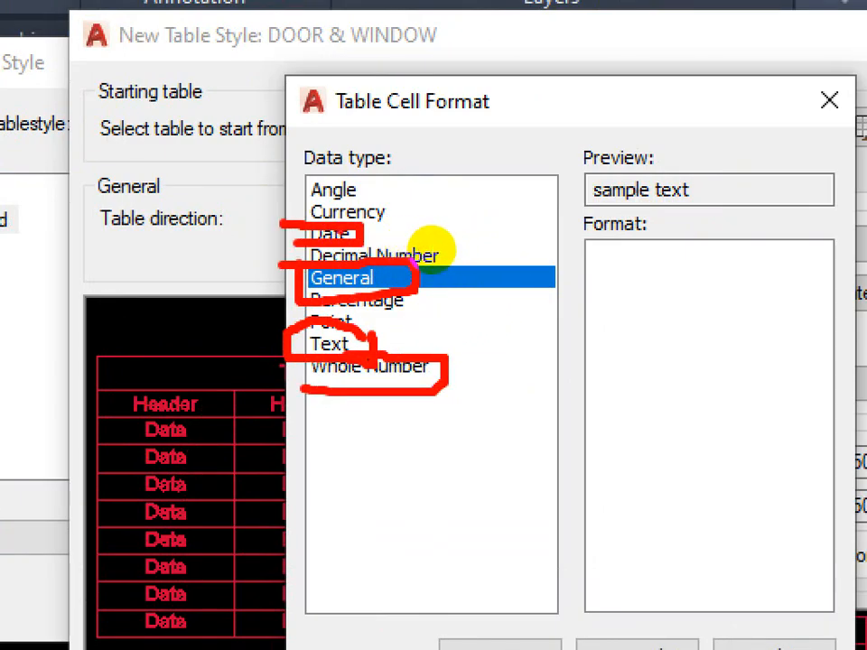
key(Escape)
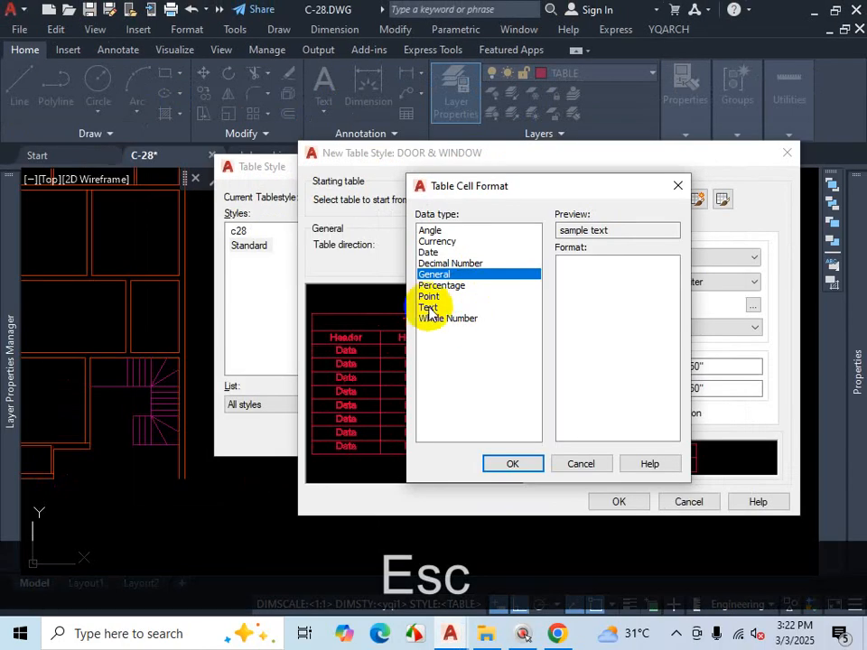
Step: Choose the Text data type for the Title cell format and examine its letter-case options
click(334, 344)
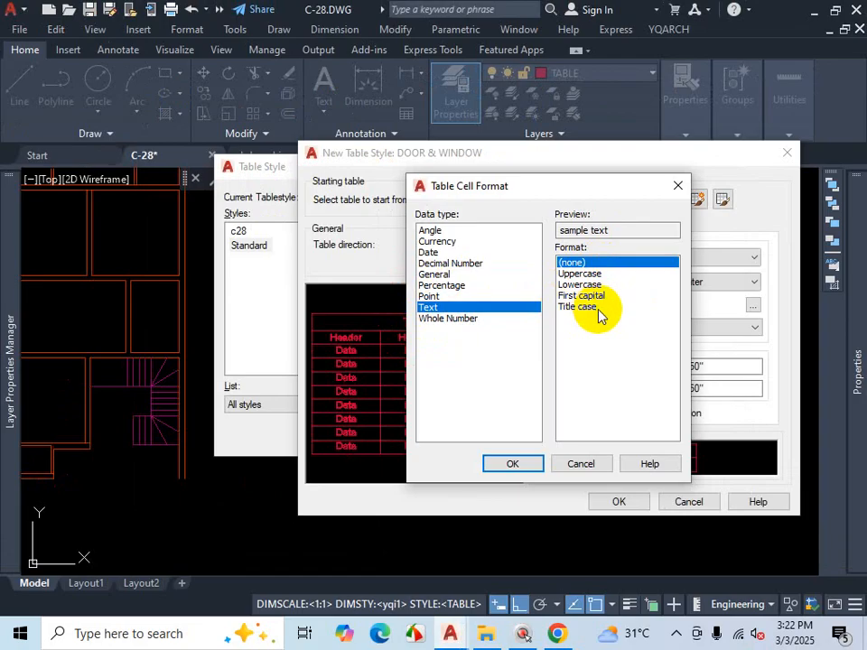
key(ctrl+1)
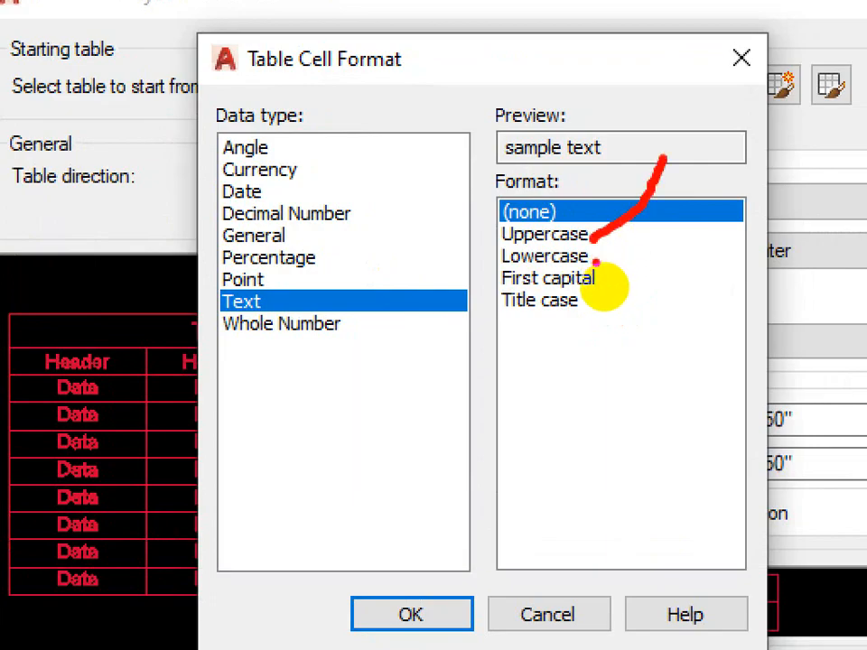
drag(596, 262, 656, 206)
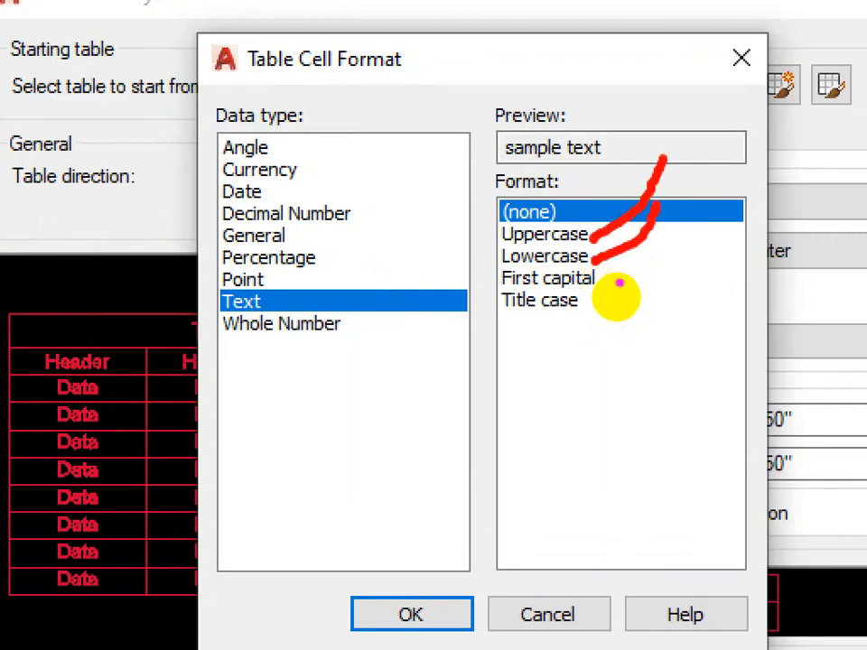
drag(618, 285, 648, 263)
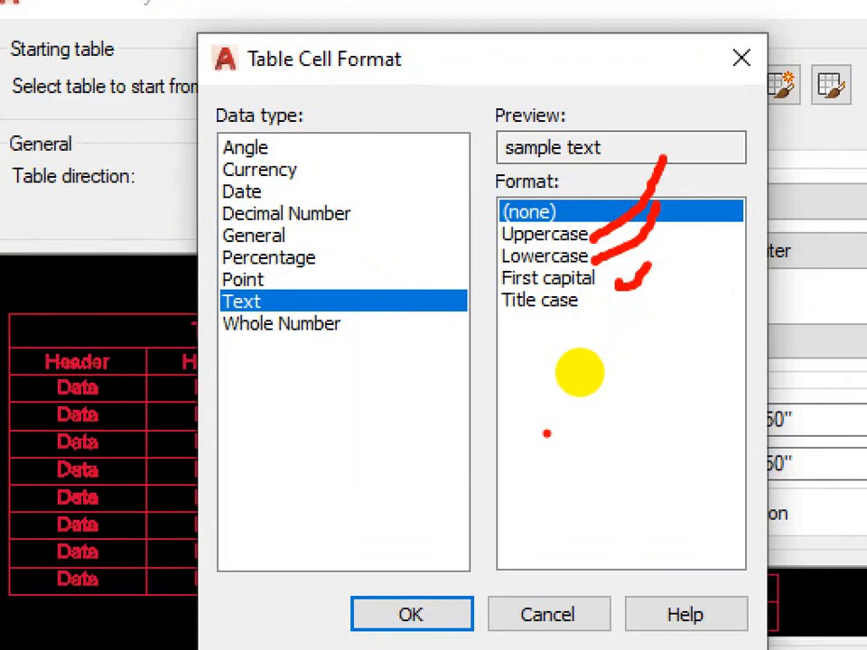
mouse_move(471, 318)
mouse_down()
mouse_move(601, 322)
mouse_move(461, 281)
mouse_up()
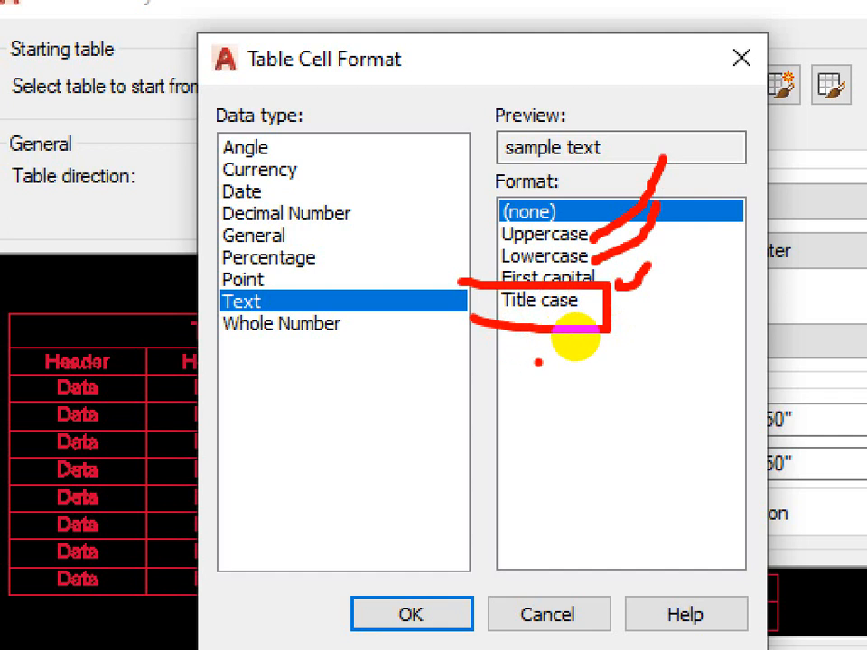
key(Escape)
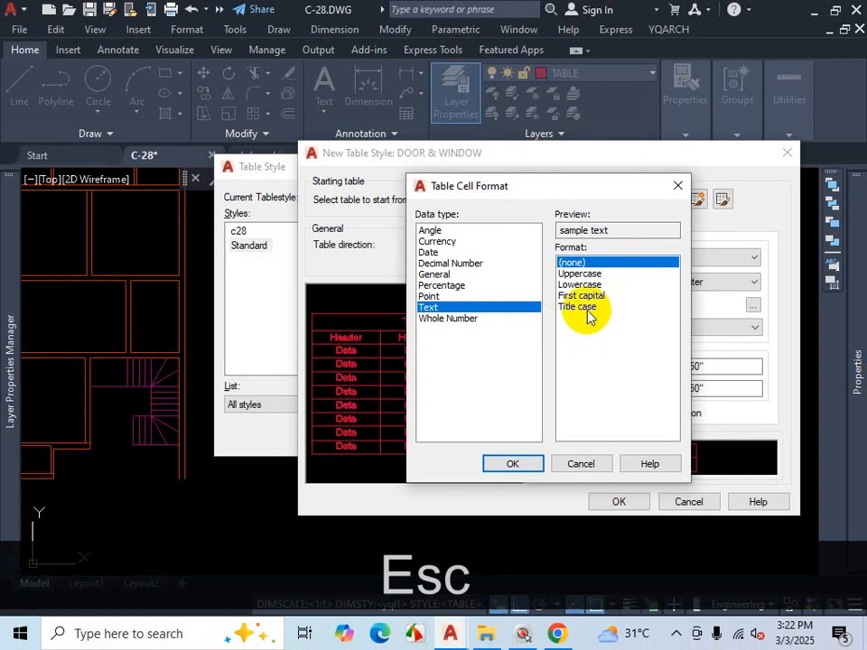
Step: Set the Title cell format to the Text data type with Title case, and accept it
click(587, 308)
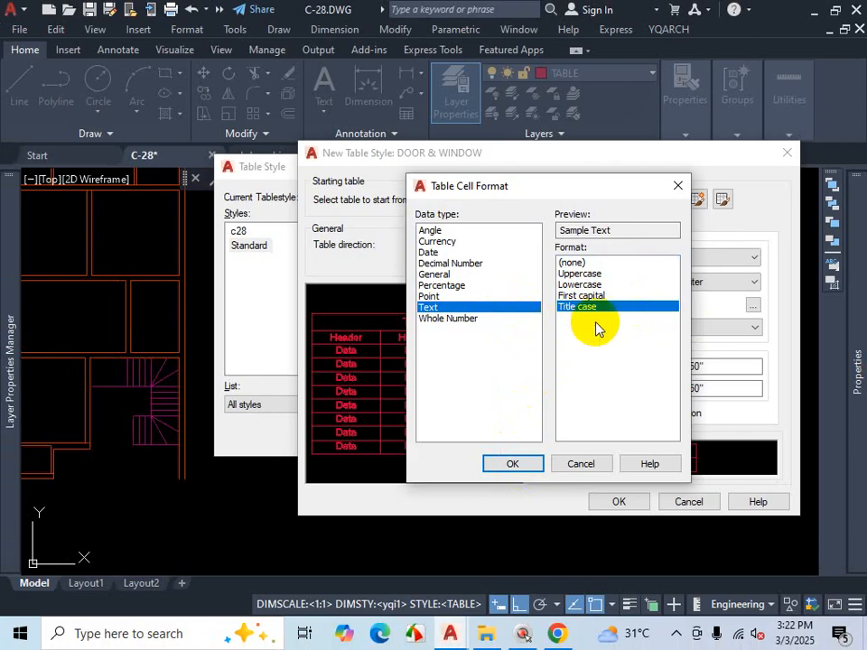
click(442, 273)
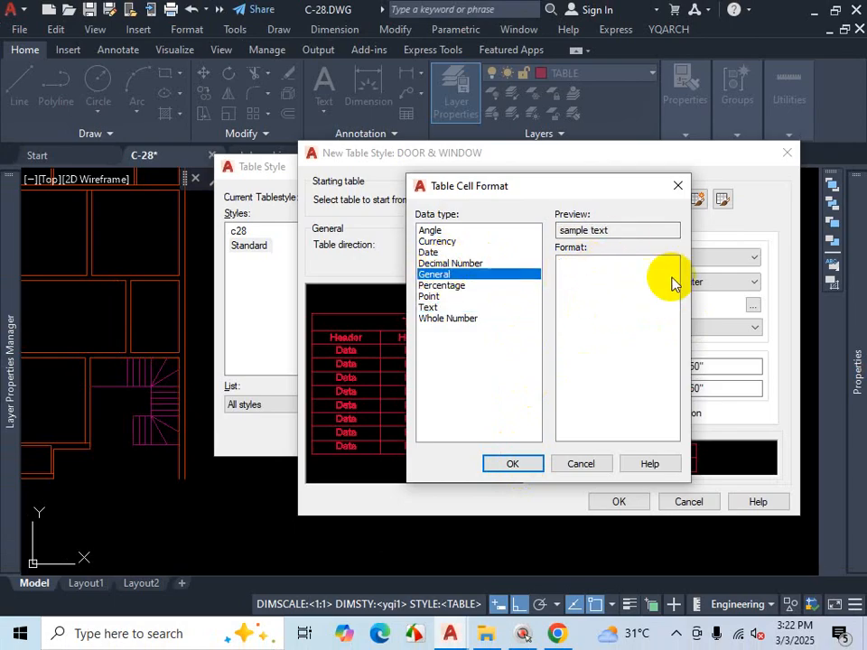
click(426, 307)
click(607, 306)
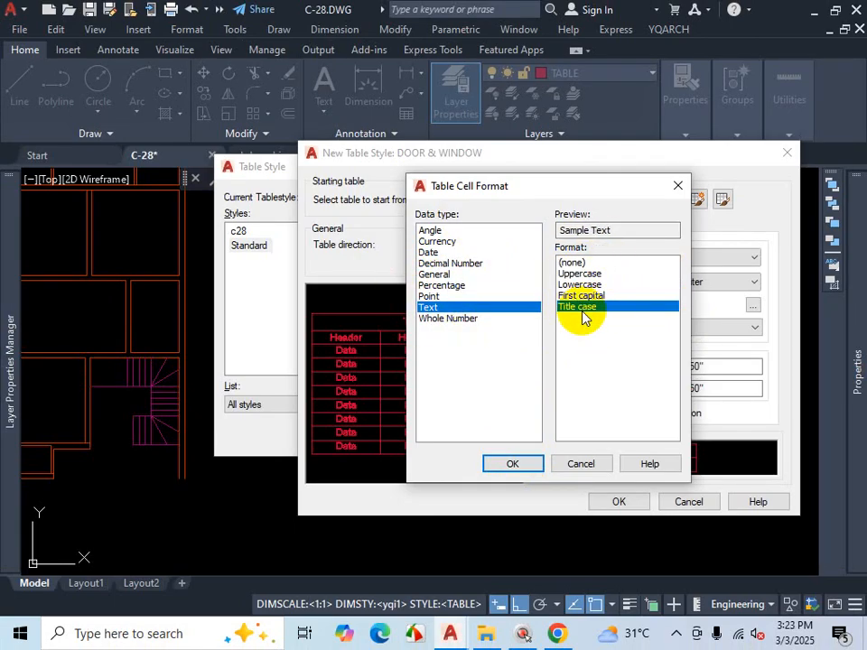
click(518, 464)
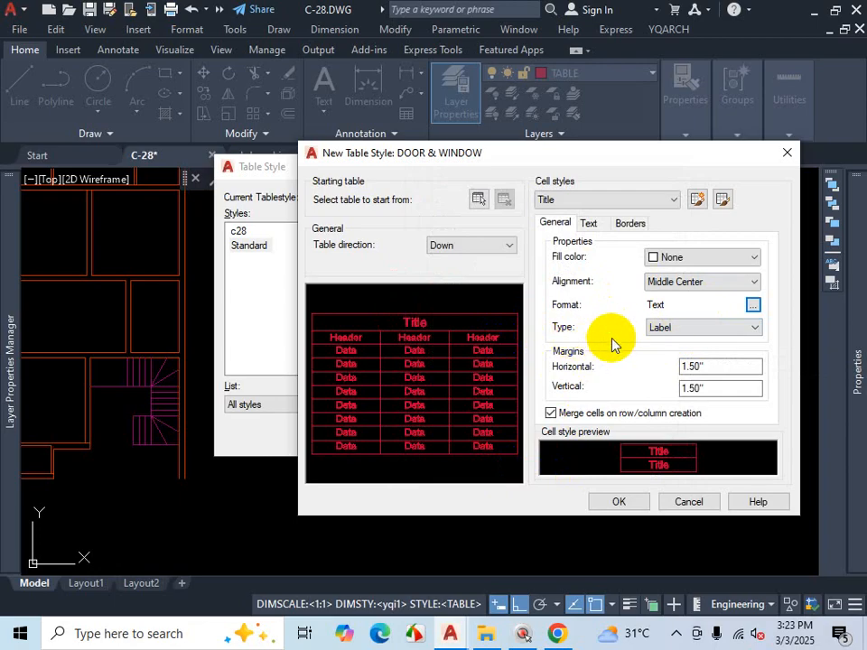
Step: Examine the Data and Label type options of the Title cell style against the title row in the table preview
click(732, 329)
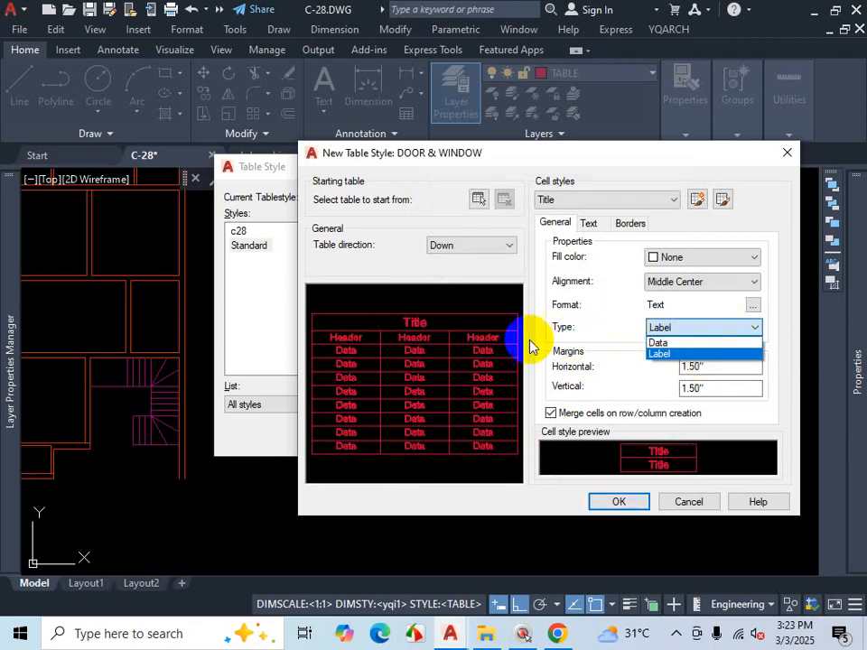
key(ctrl+1)
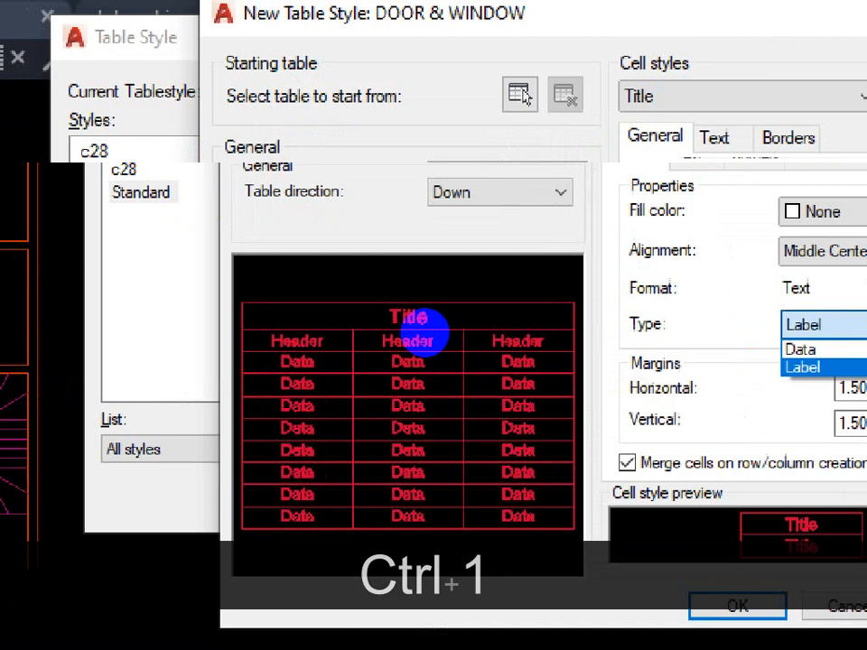
click(429, 333)
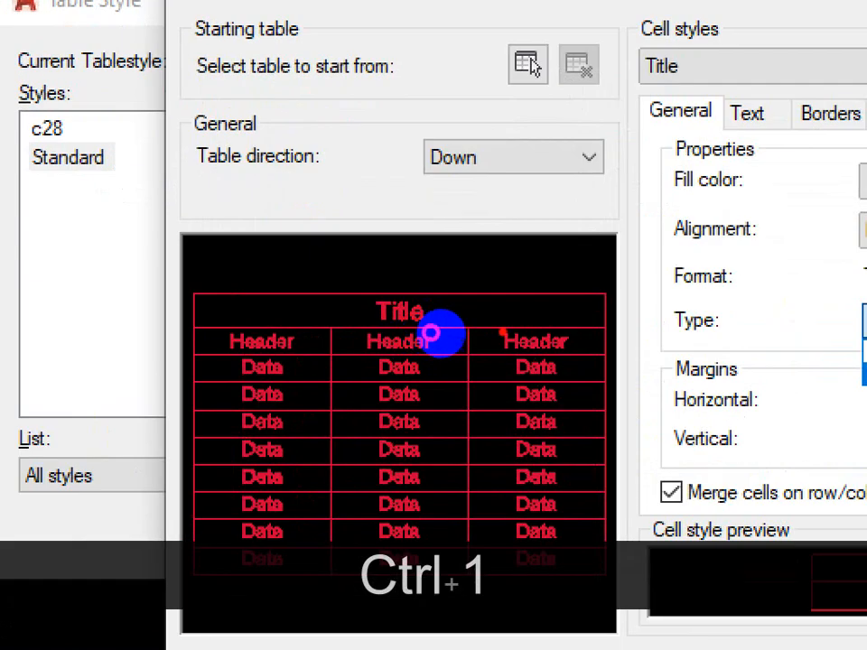
drag(430, 312, 517, 307)
click(262, 313)
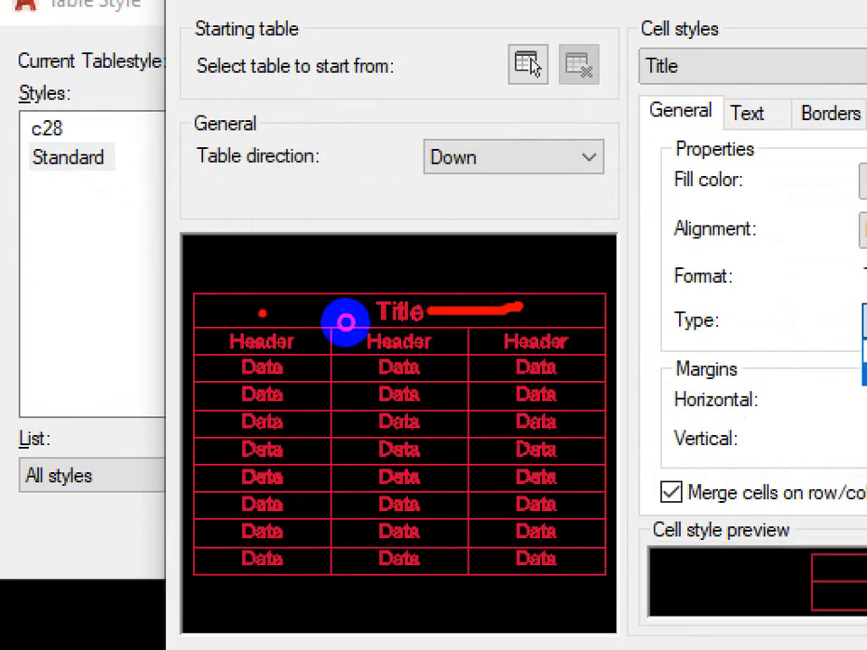
drag(347, 317, 377, 323)
key(ctrl+1)
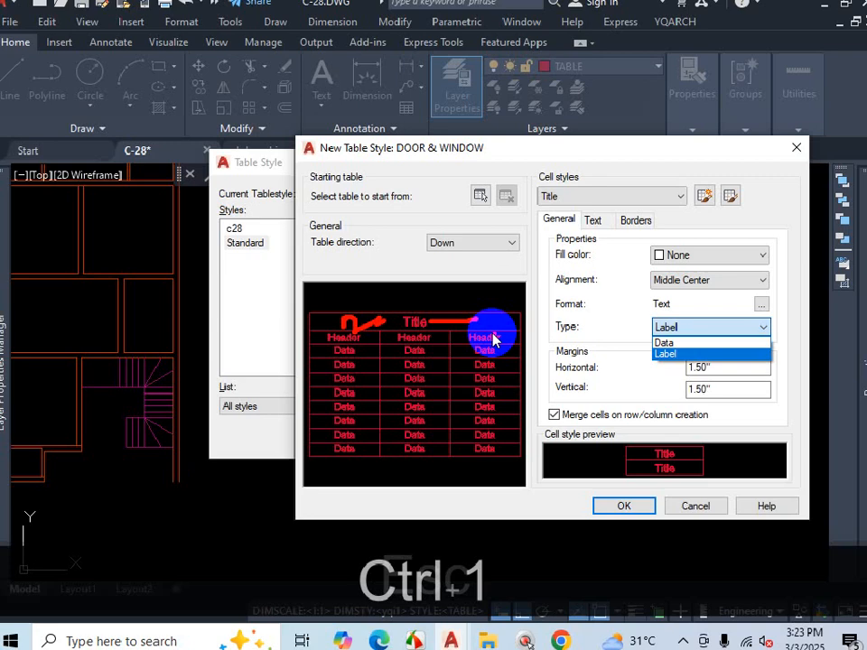
key(Escape)
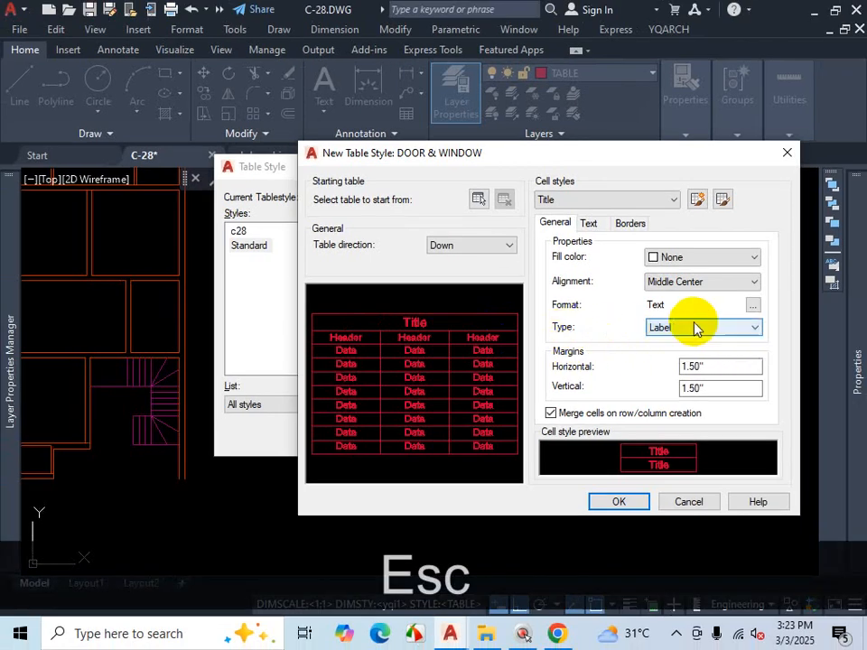
Step: Try the Data type for the Title cell style to compare the preview, and return the type to Label
click(695, 326)
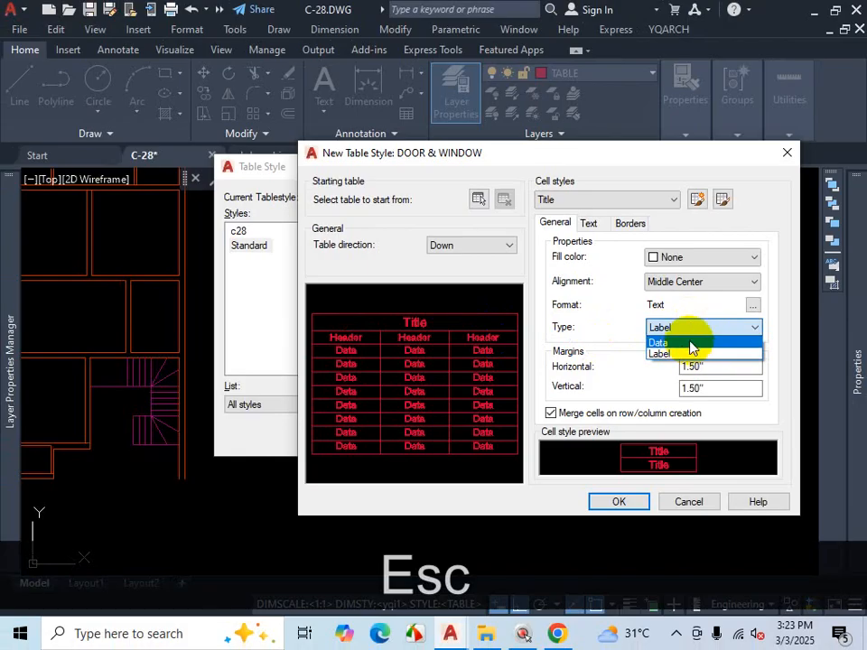
click(690, 341)
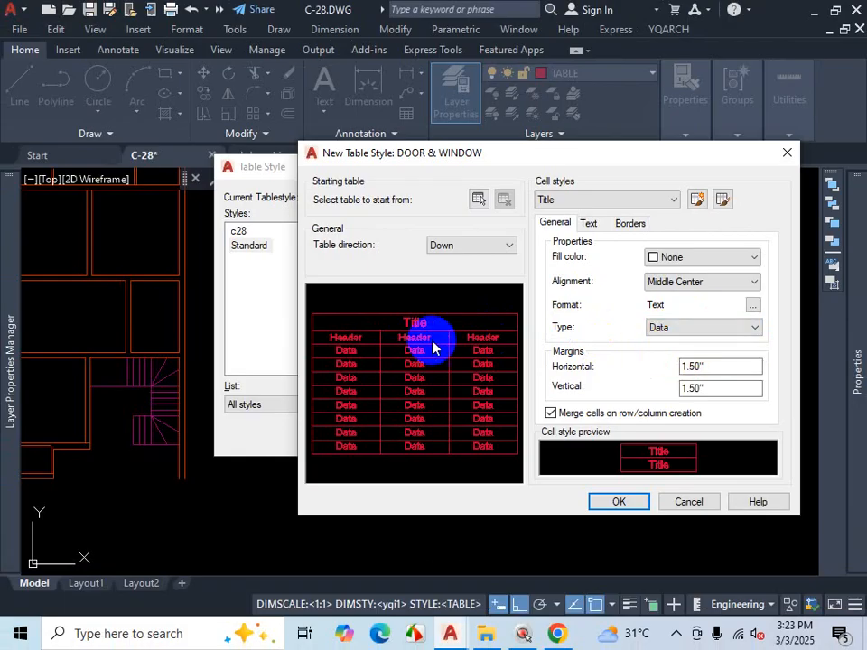
click(728, 369)
click(695, 328)
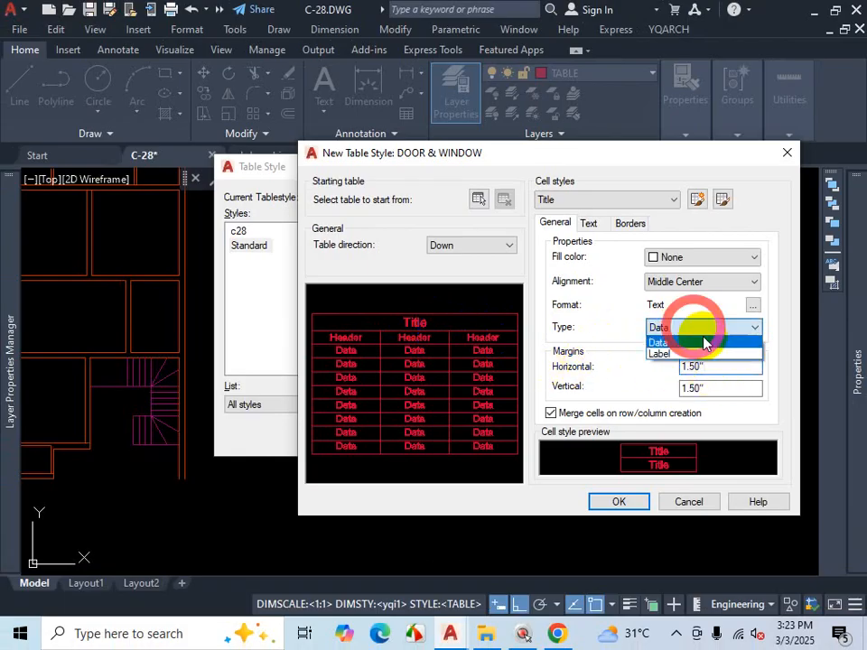
click(704, 391)
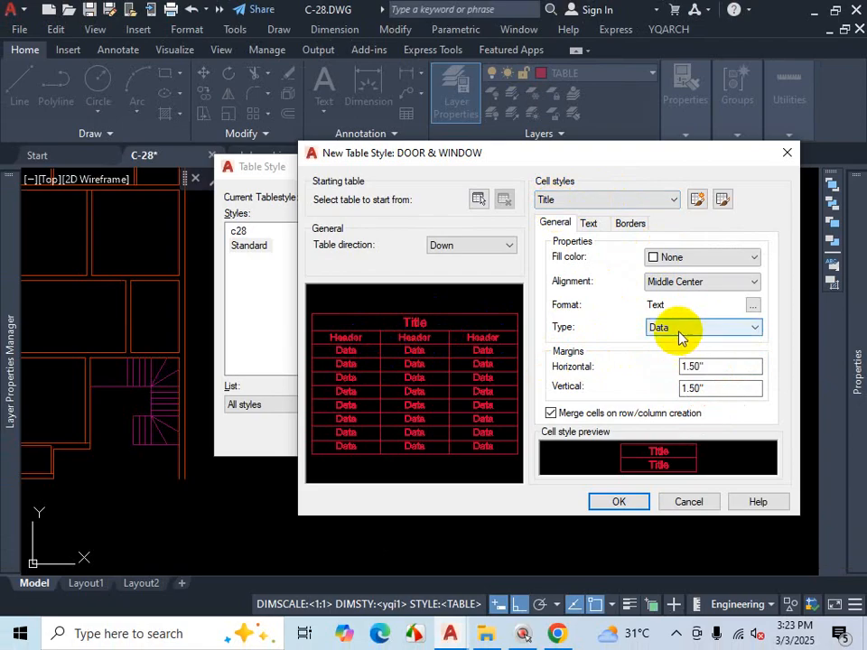
click(450, 317)
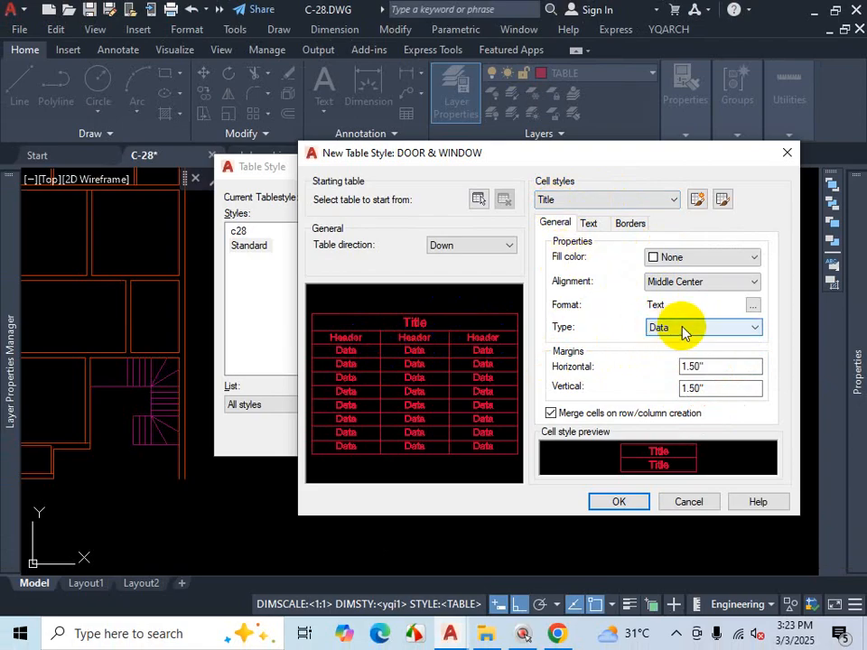
click(684, 331)
click(682, 356)
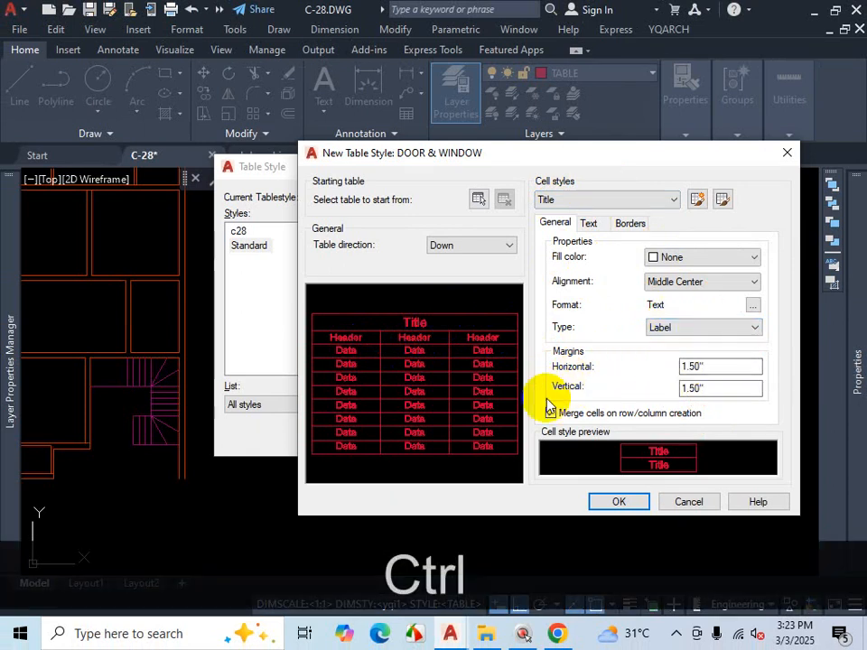
Step: Set the Title cell style's horizontal and vertical margins to 2 inches
key(ctrl+1)
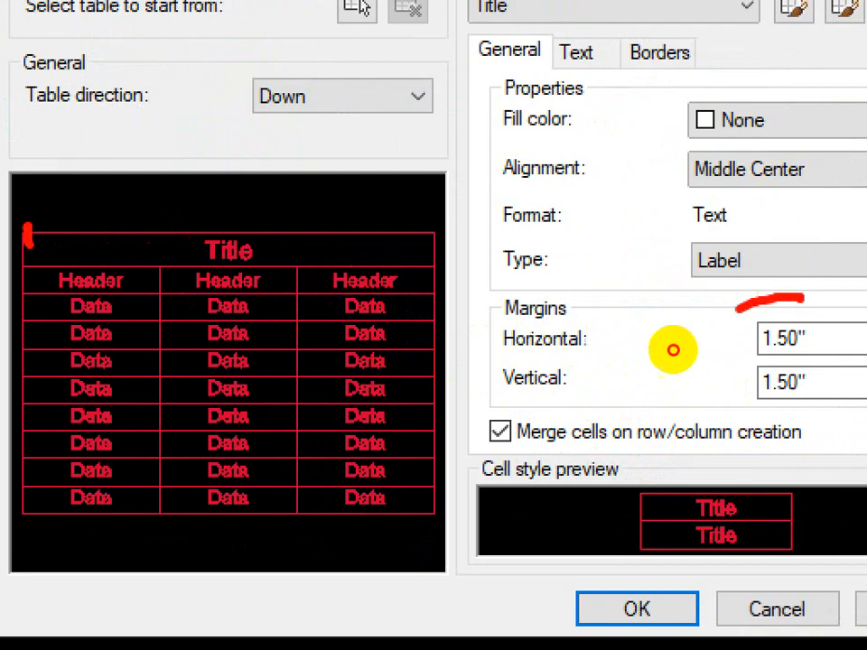
mouse_move(672, 349)
mouse_down()
mouse_move(716, 369)
mouse_move(690, 349)
mouse_move(657, 366)
mouse_up()
key(Escape)
text(2)
double_click(682, 387)
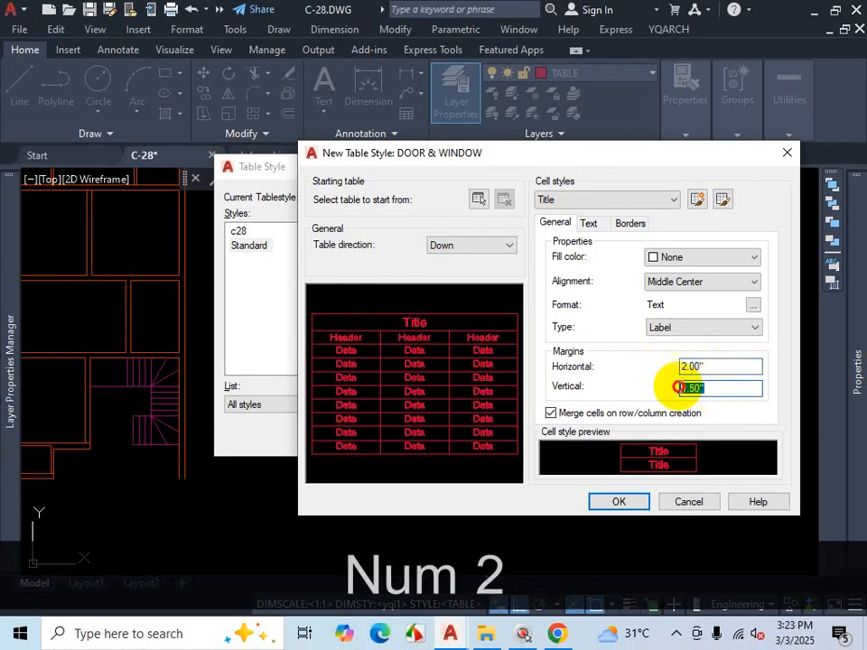
text(2)
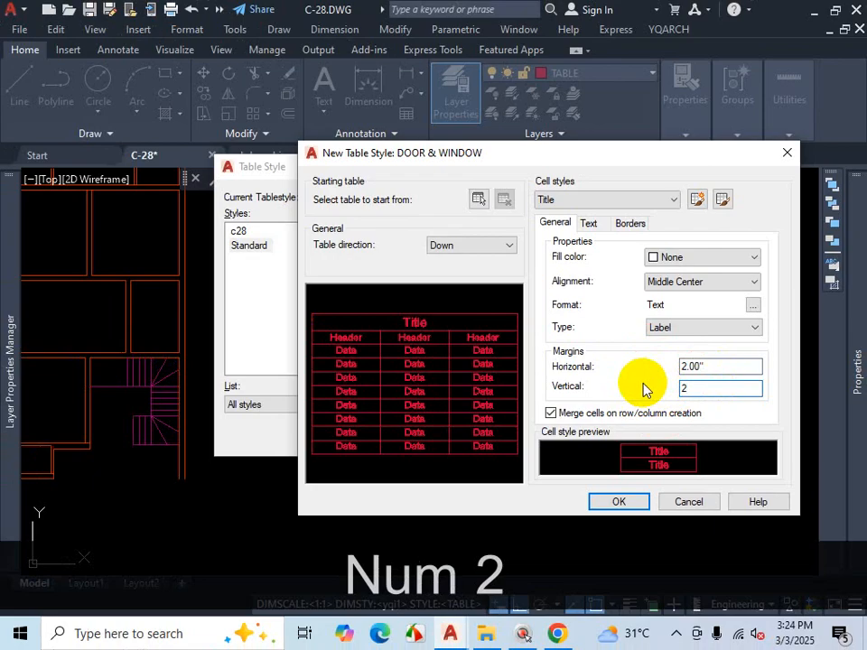
Step: Set the Title cell style's horizontal and vertical margins to 3 inches
click(704, 367)
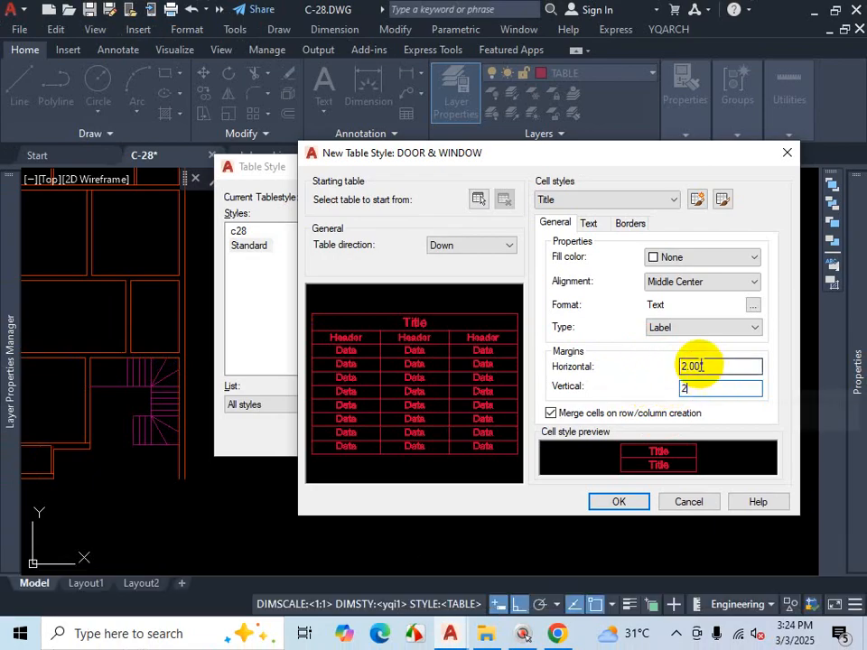
drag(704, 367, 668, 389)
text(3)
click(708, 387)
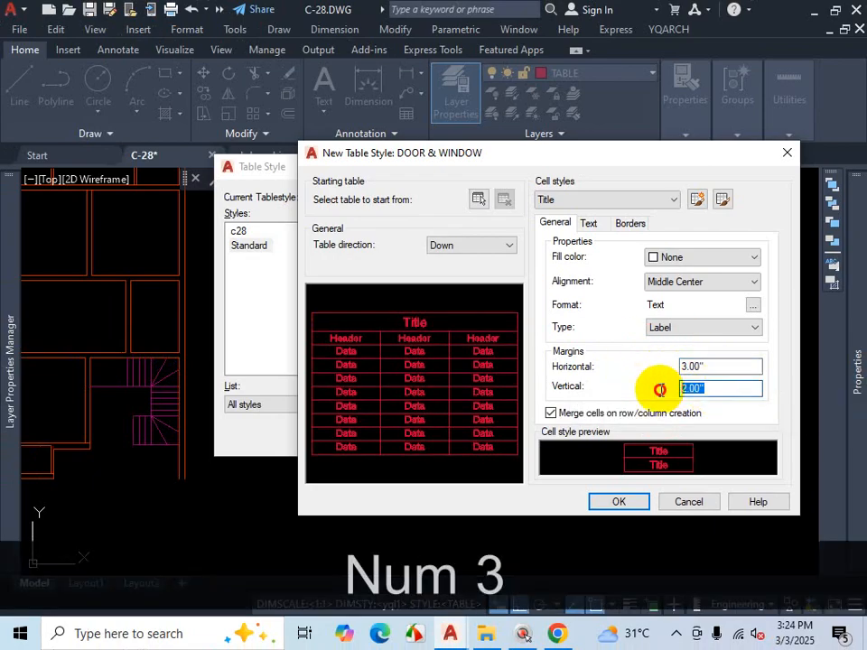
text(3)
Step: Switch merging of cells on row/column creation off and on again for the Title cell style to compare the title row in the preview
click(713, 414)
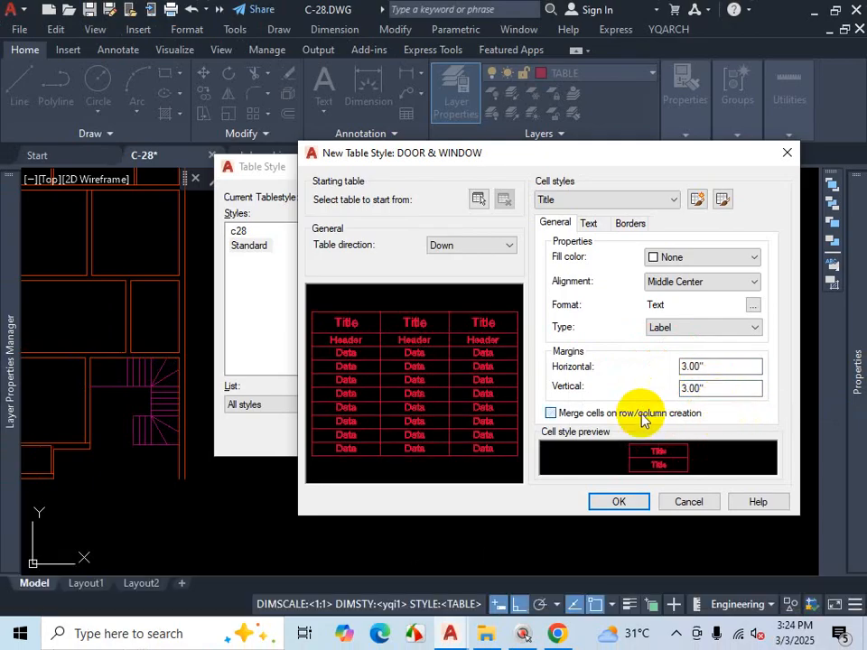
click(691, 413)
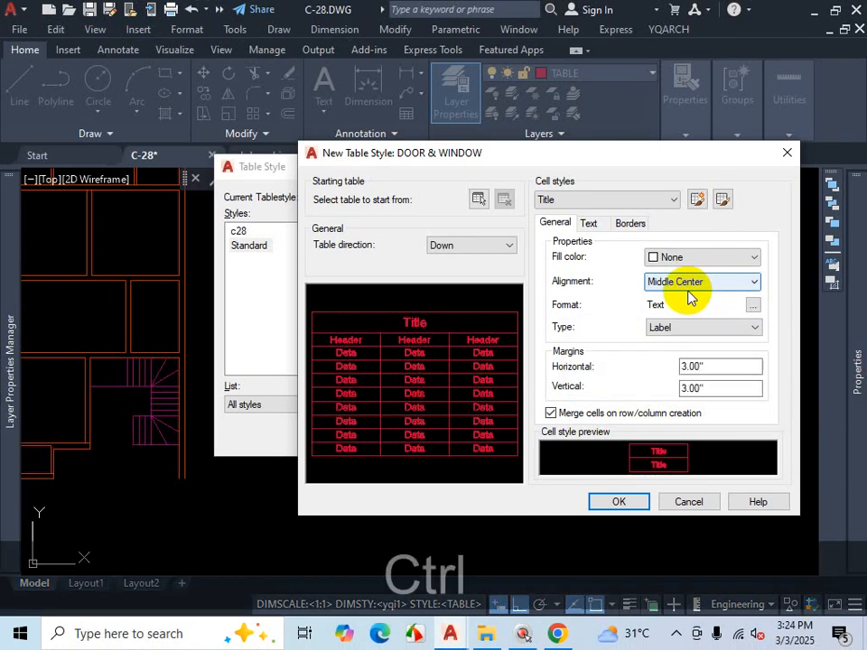
key(ctrl+1)
click(495, 455)
mouse_move(577, 356)
mouse_down()
mouse_move(545, 355)
mouse_move(522, 411)
mouse_move(591, 405)
mouse_move(650, 357)
mouse_move(546, 360)
mouse_up()
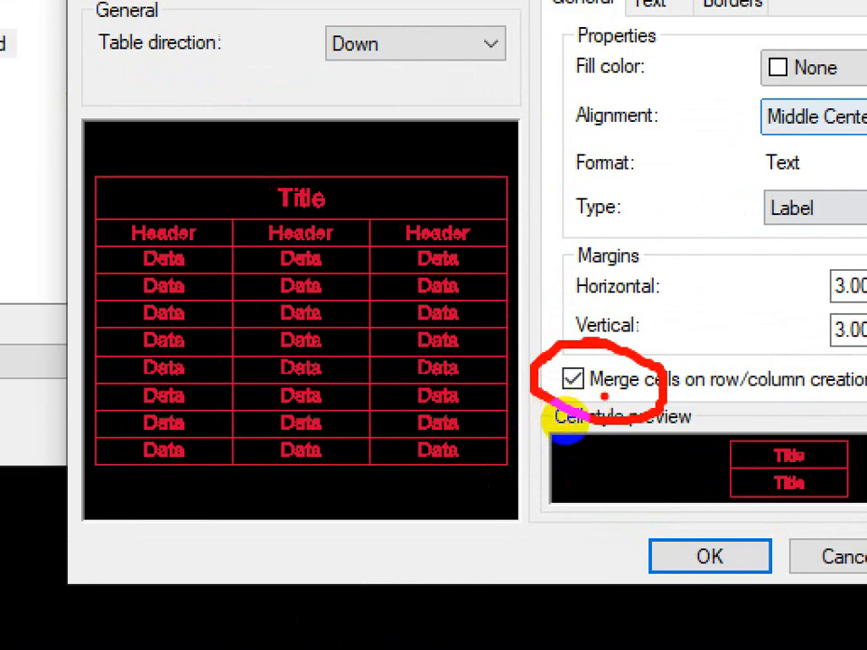
drag(547, 418, 580, 429)
key(ctrl+1)
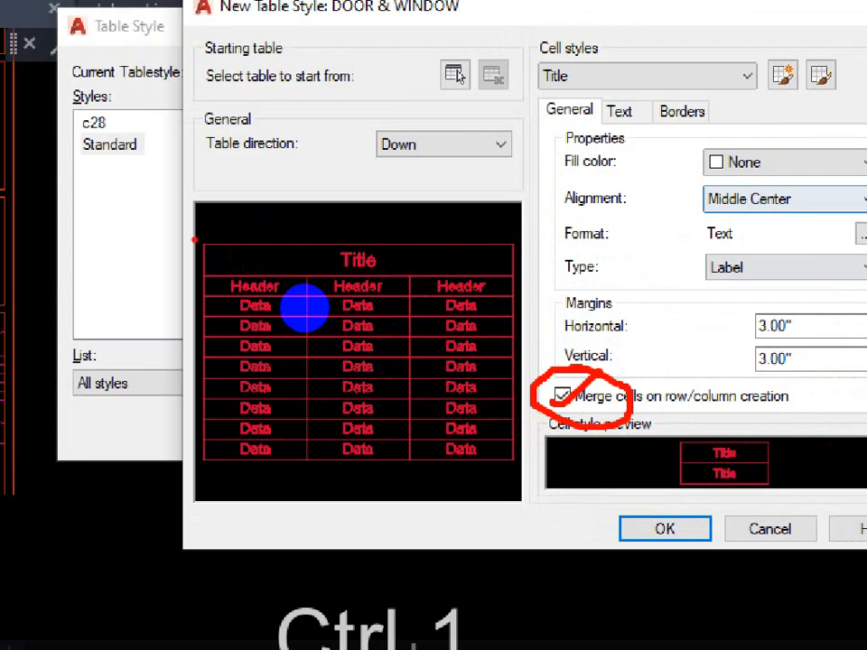
mouse_move(205, 240)
mouse_down()
mouse_move(206, 271)
mouse_move(508, 271)
mouse_move(519, 253)
mouse_up()
drag(520, 318, 393, 309)
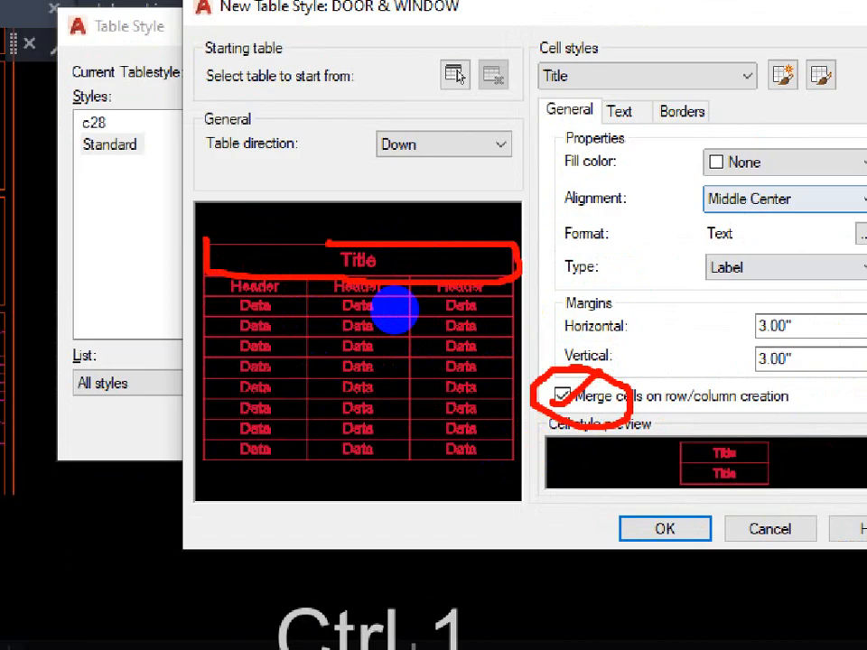
key(Escape)
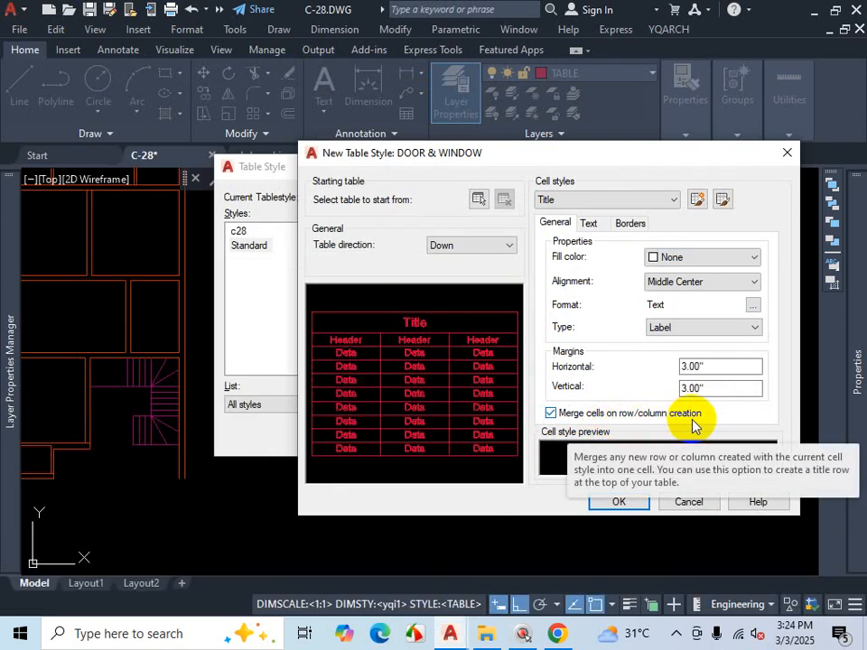
click(551, 413)
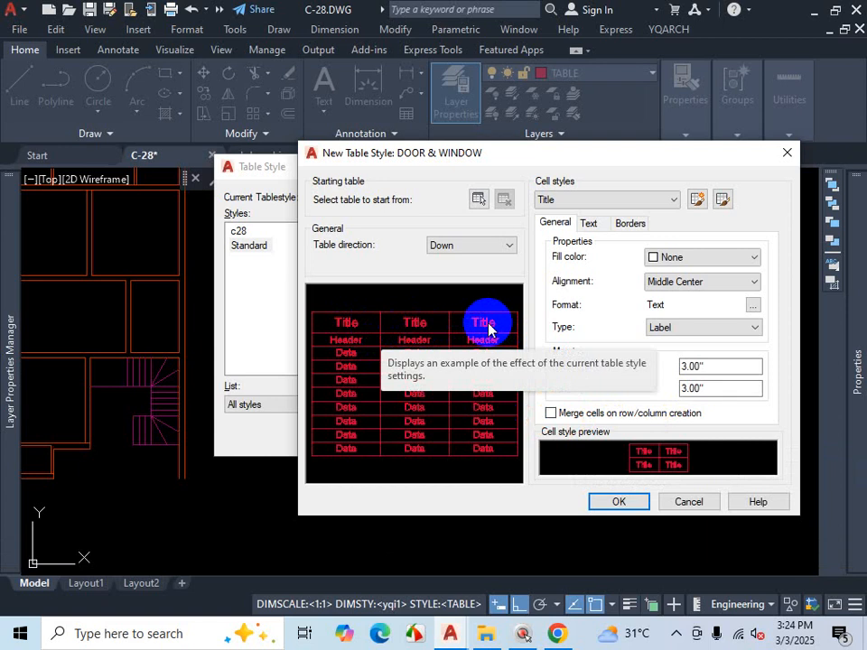
click(552, 413)
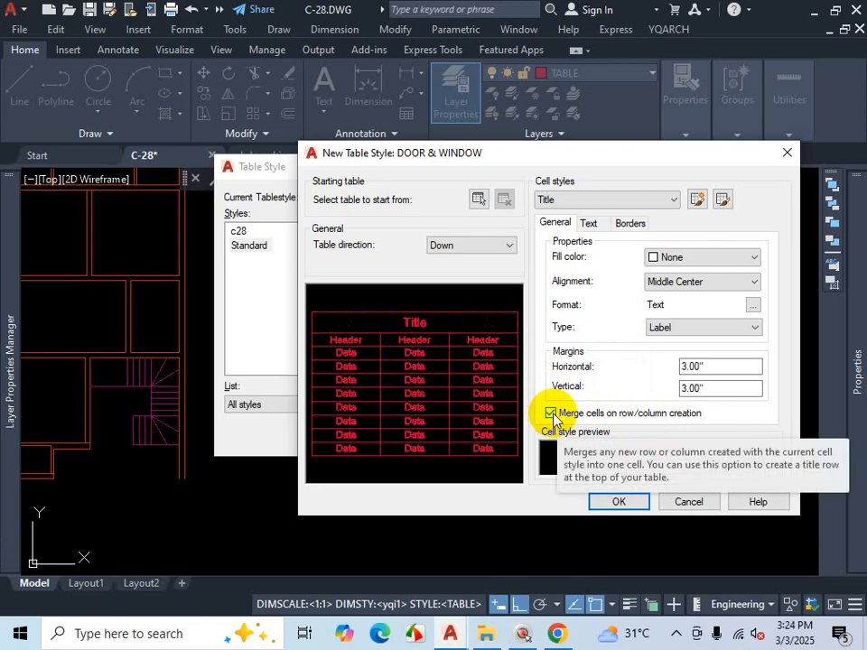
click(677, 637)
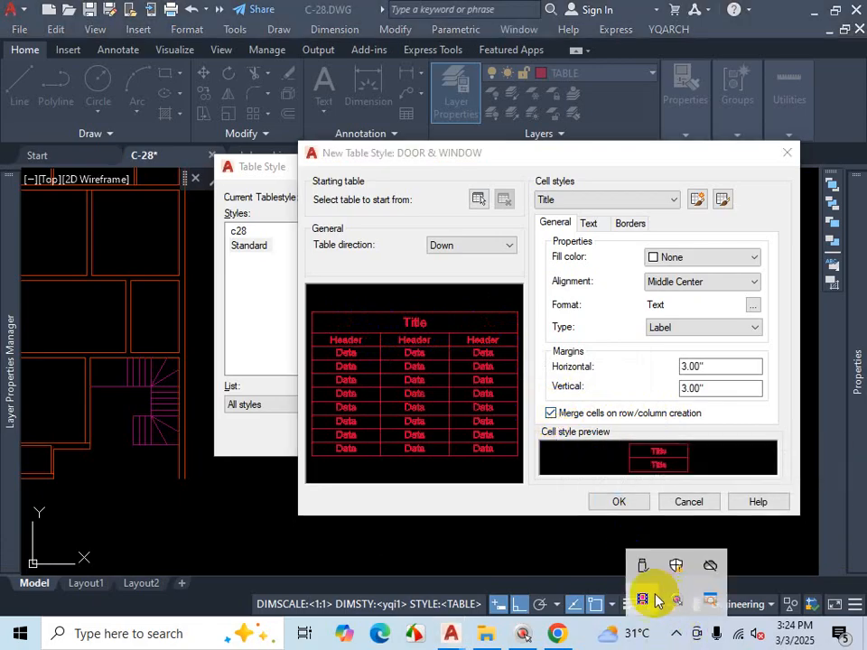
click(641, 604)
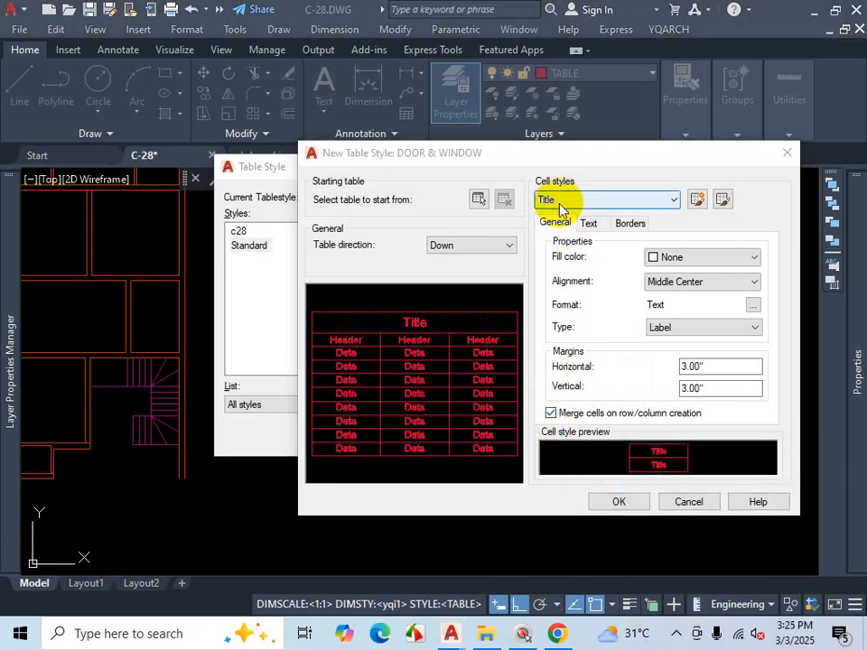
Step: Try the TABLE TEXT text style for the Title cell style, and return to Standard to check its text height
click(599, 228)
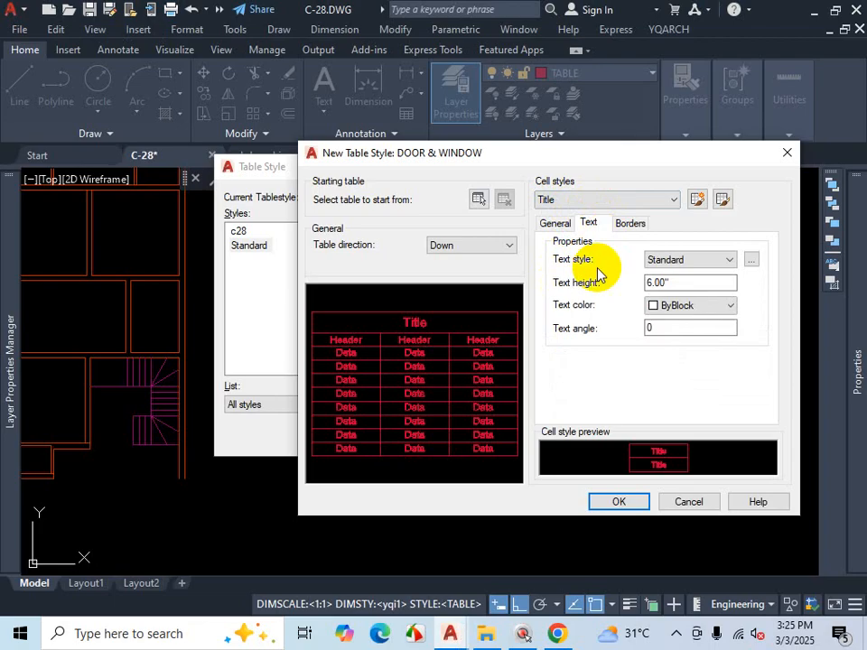
click(712, 262)
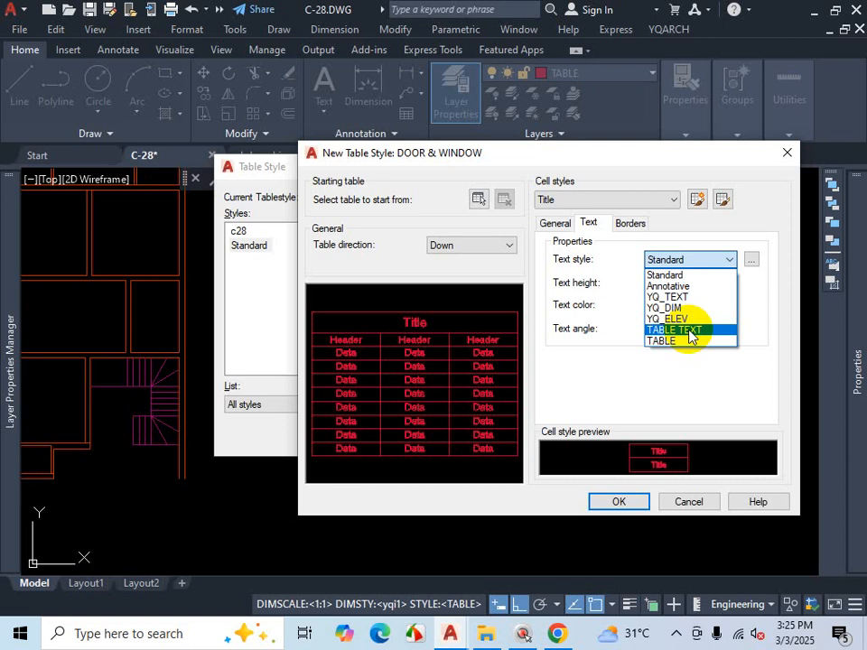
click(689, 330)
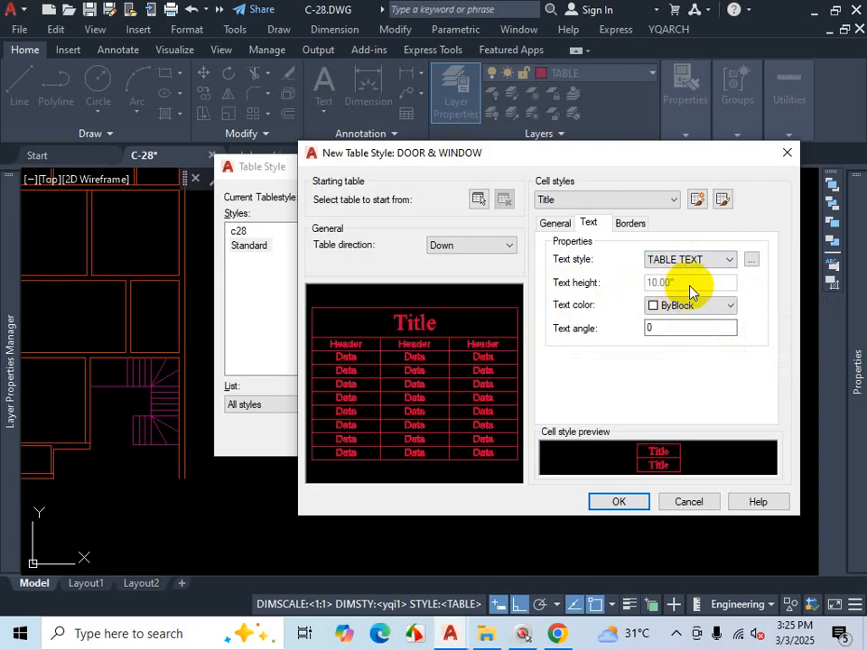
click(729, 262)
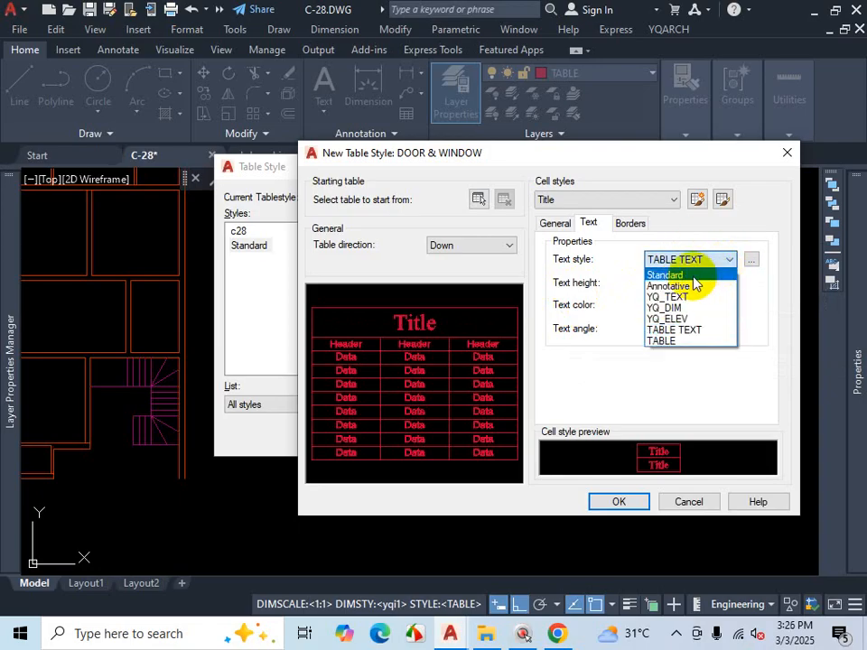
click(693, 277)
drag(693, 286, 615, 284)
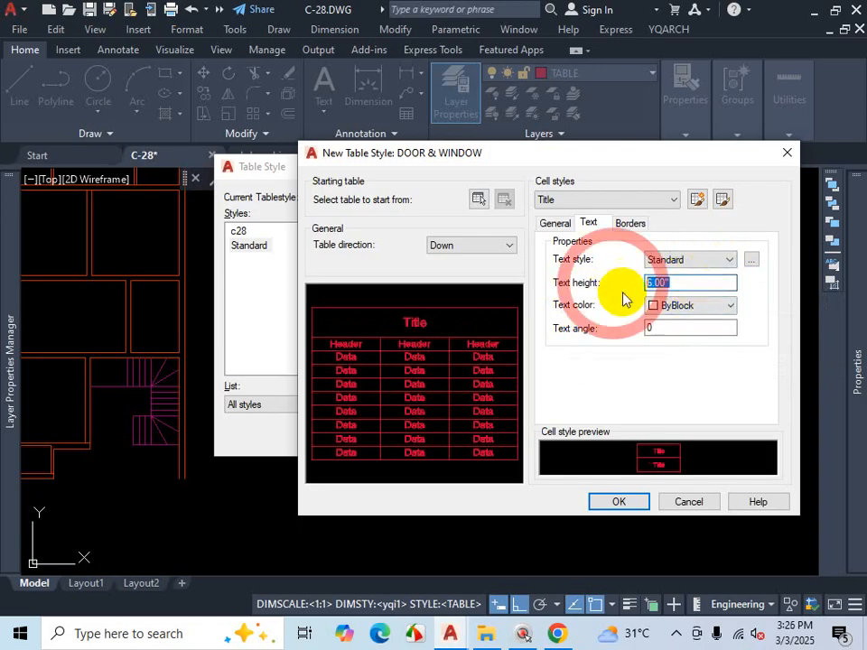
Step: Assign the TABLE TEXT text style to the Title cell style and check its fixed text height
click(720, 260)
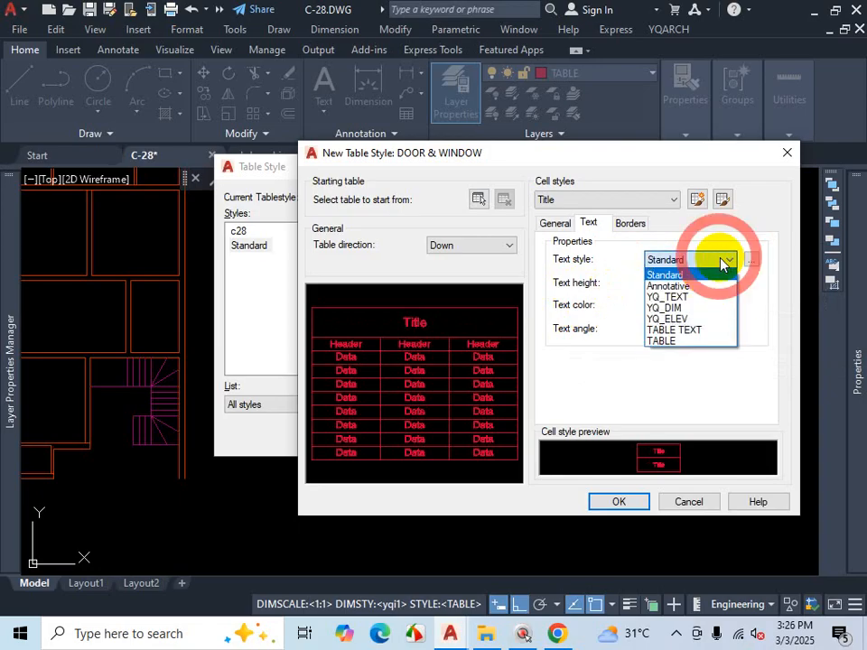
click(673, 330)
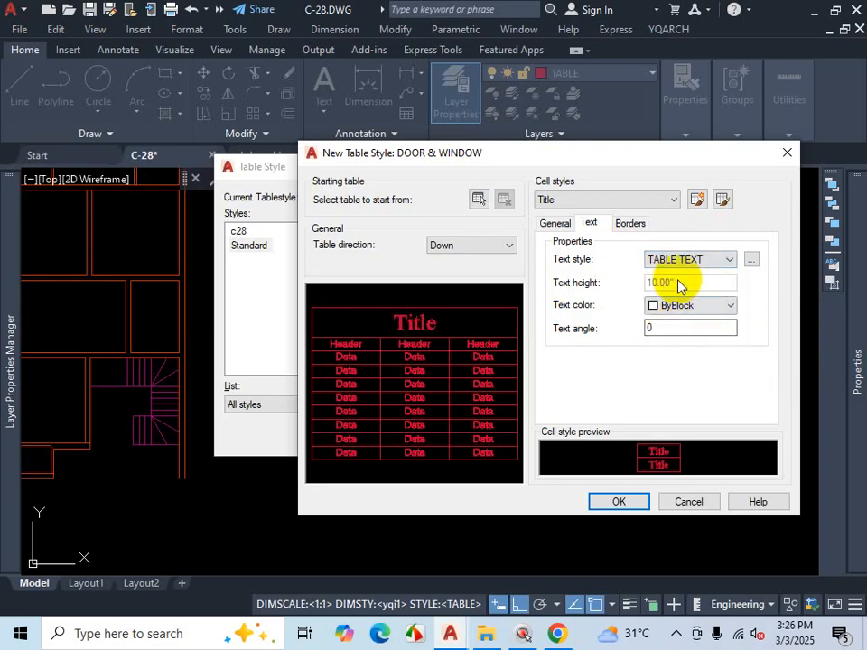
key(ctrl+1)
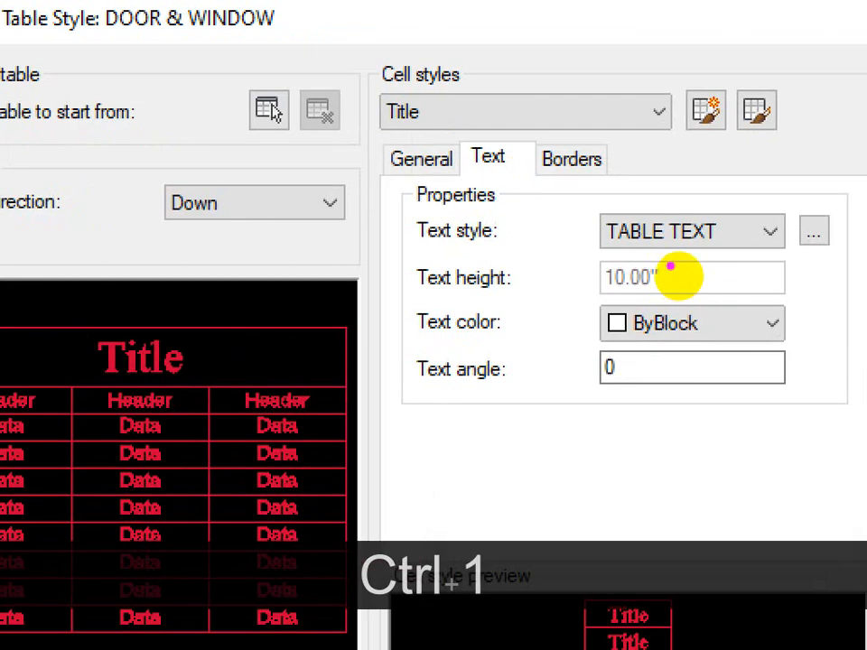
Step: Save the DOOR & WINDOW table style with TABLE TEXT as the title's text style and return to the drawing
mouse_move(675, 273)
mouse_down()
mouse_move(632, 262)
mouse_move(652, 290)
mouse_move(681, 273)
mouse_up()
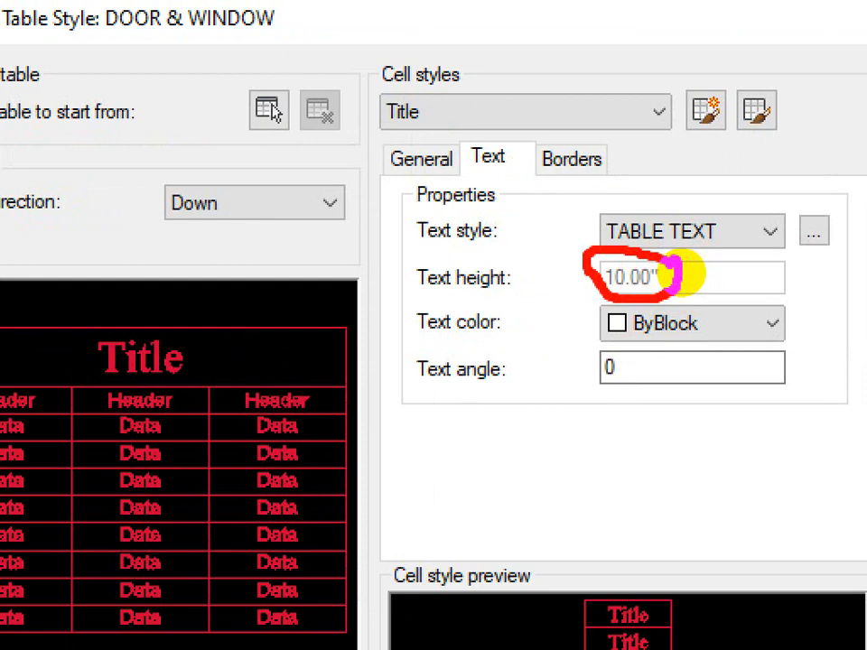
key(Escape)
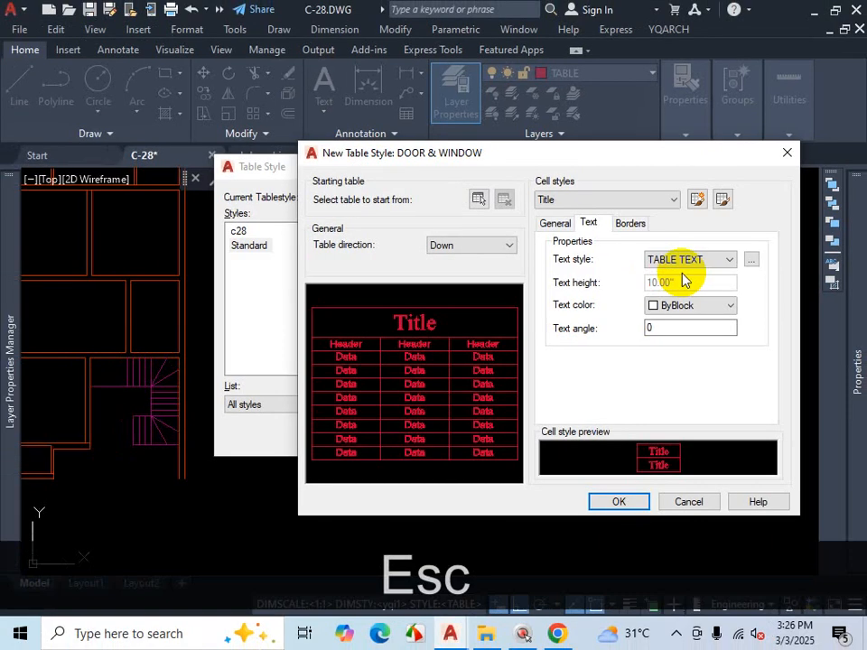
click(712, 265)
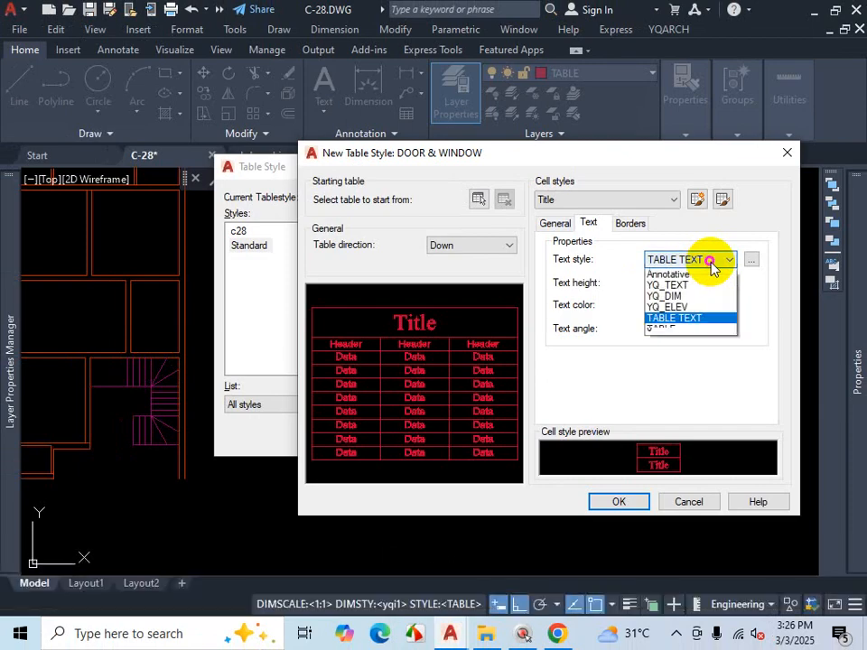
click(725, 377)
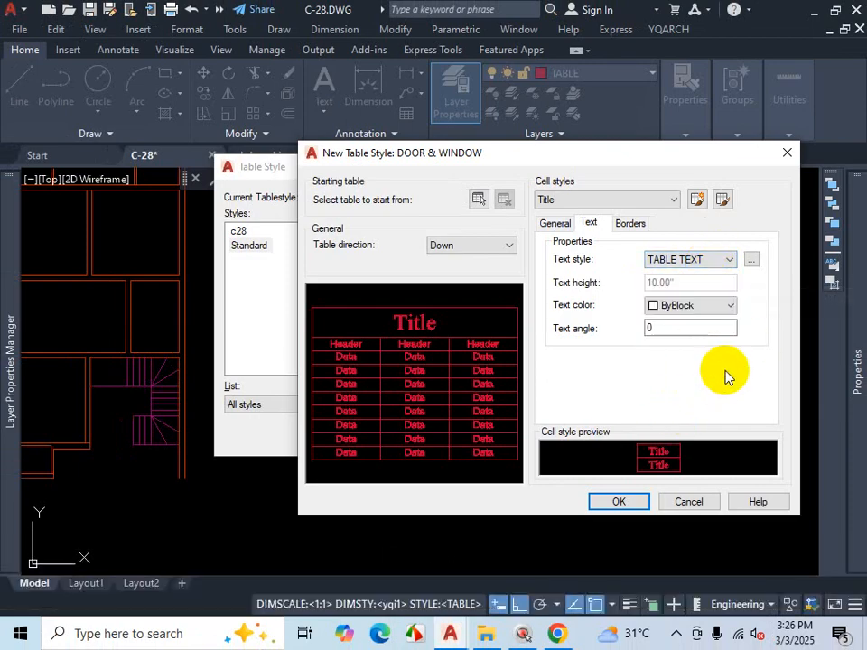
click(620, 504)
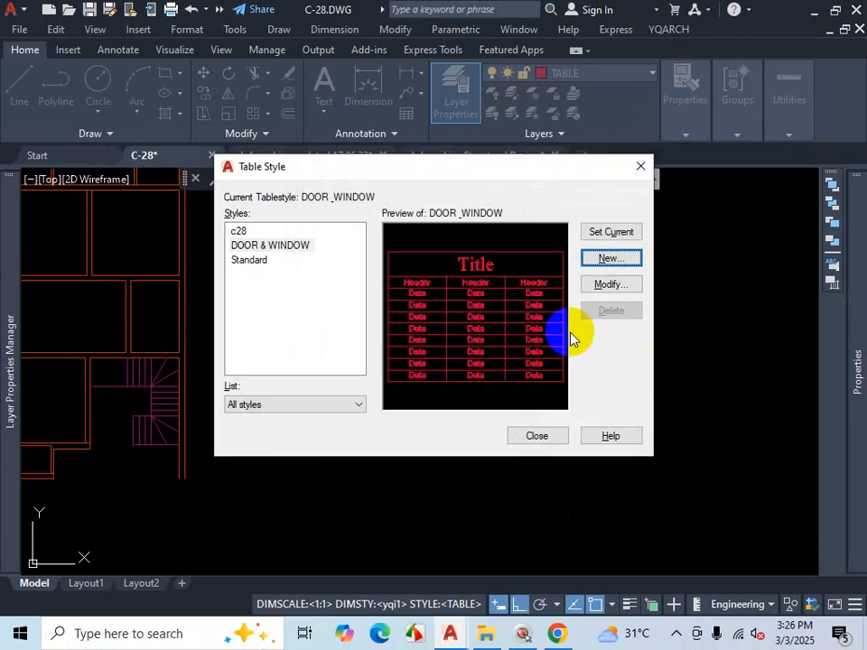
click(533, 433)
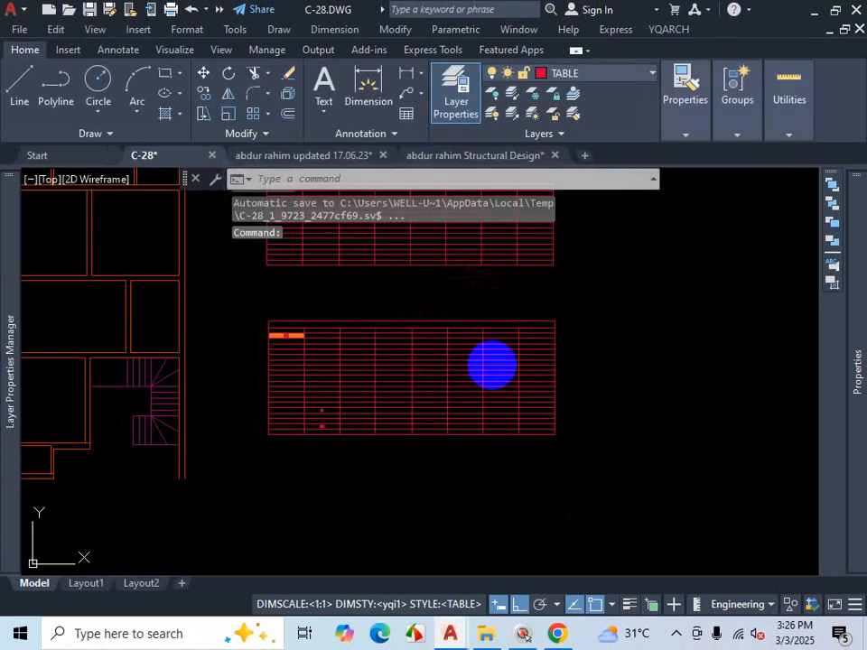
scroll(447, 388, down, 2)
click(600, 411)
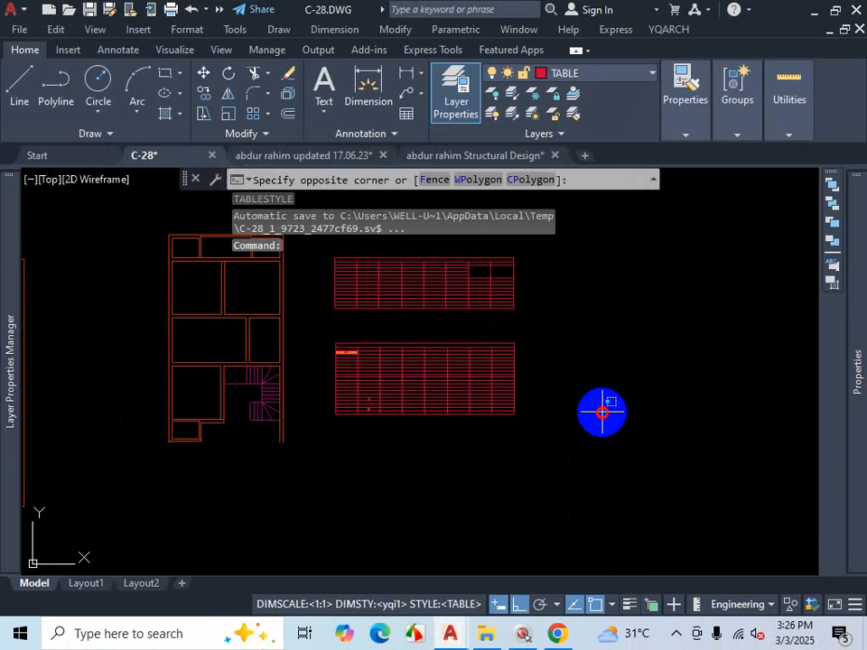
key(Escape)
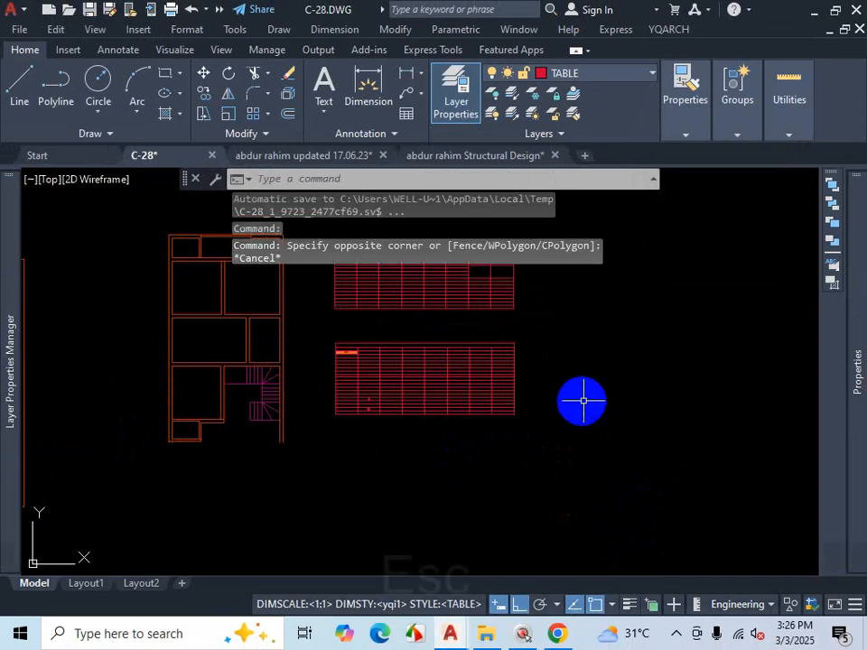
Step: Open the text style settings and check the font and height defined for the Standard text style
click(366, 134)
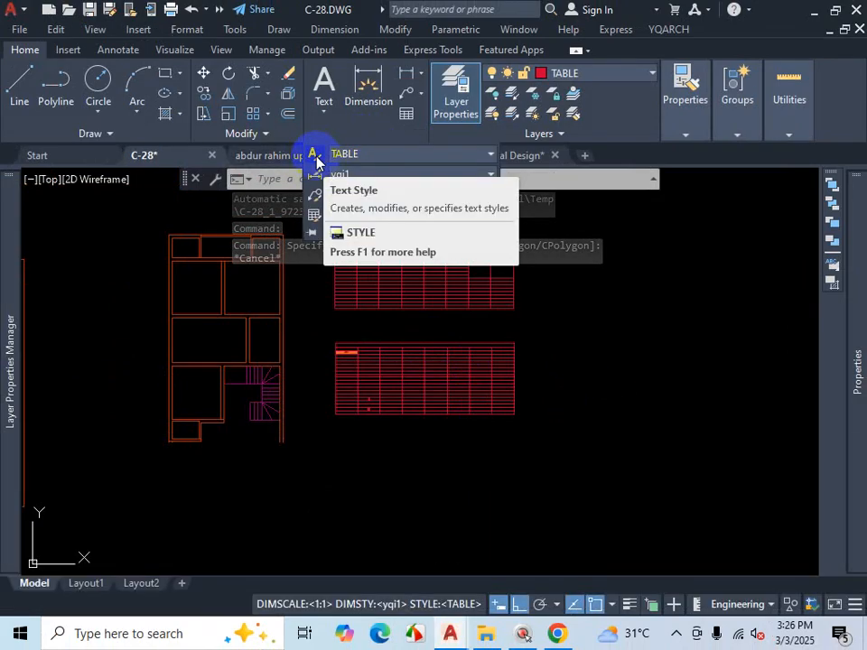
click(314, 158)
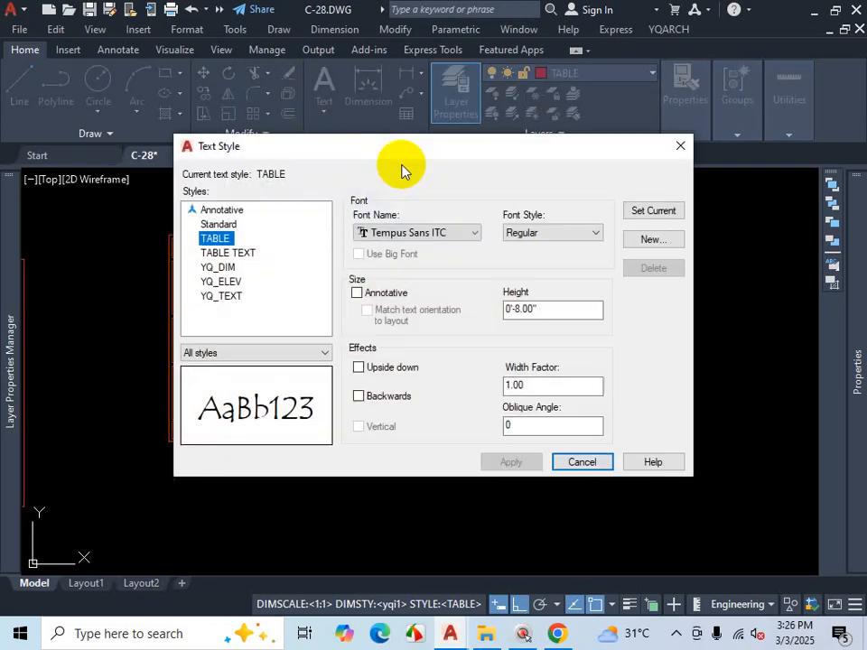
click(681, 146)
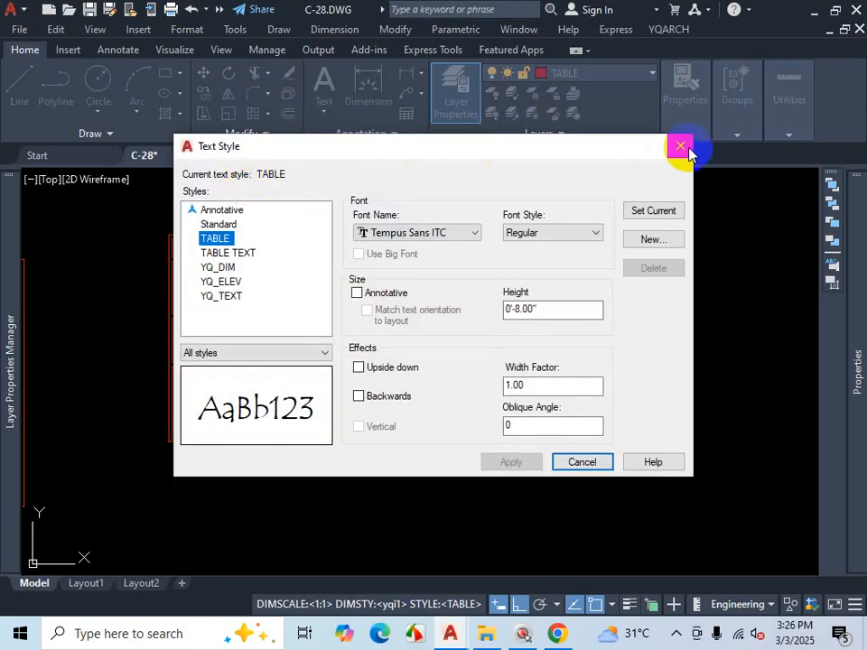
text(ST)
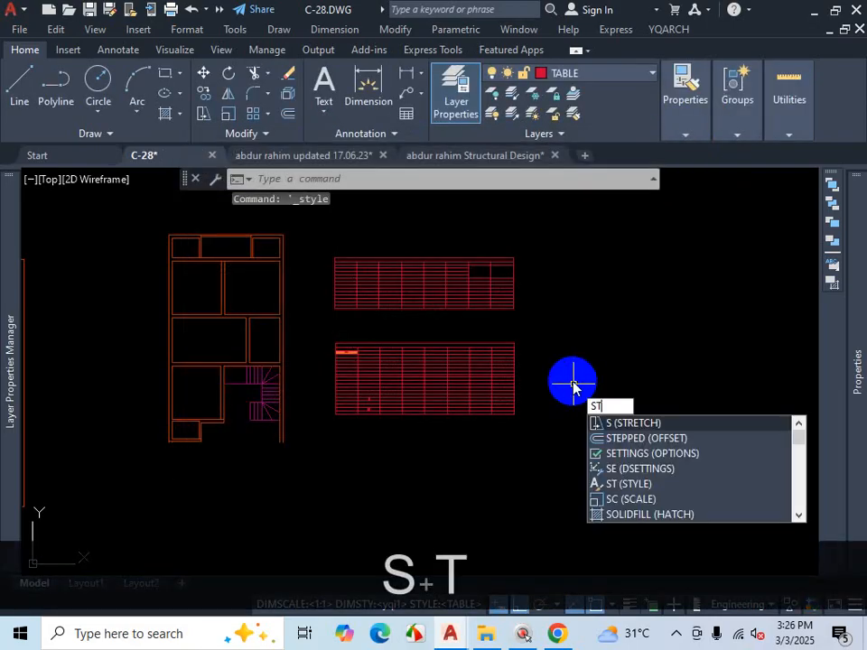
key(Return)
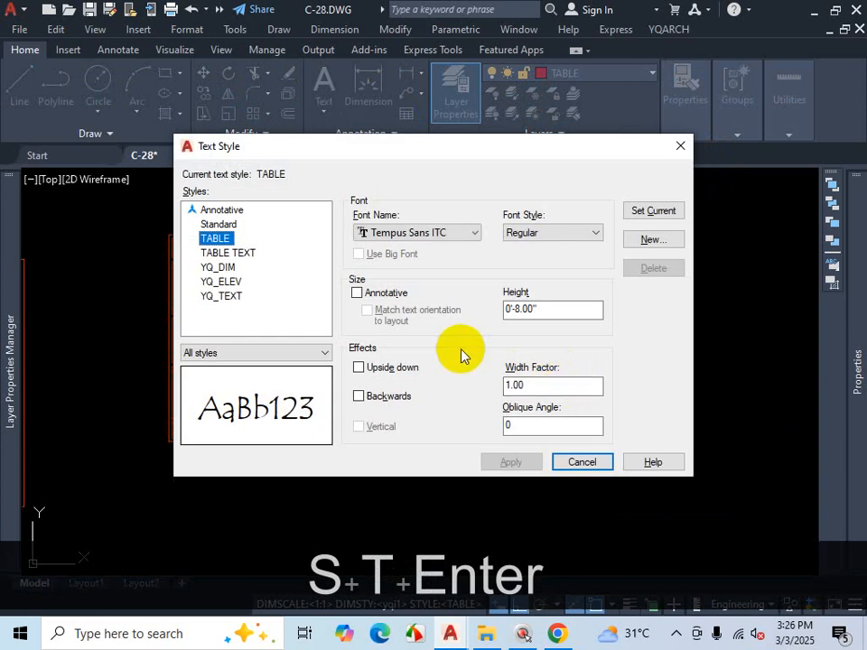
click(216, 224)
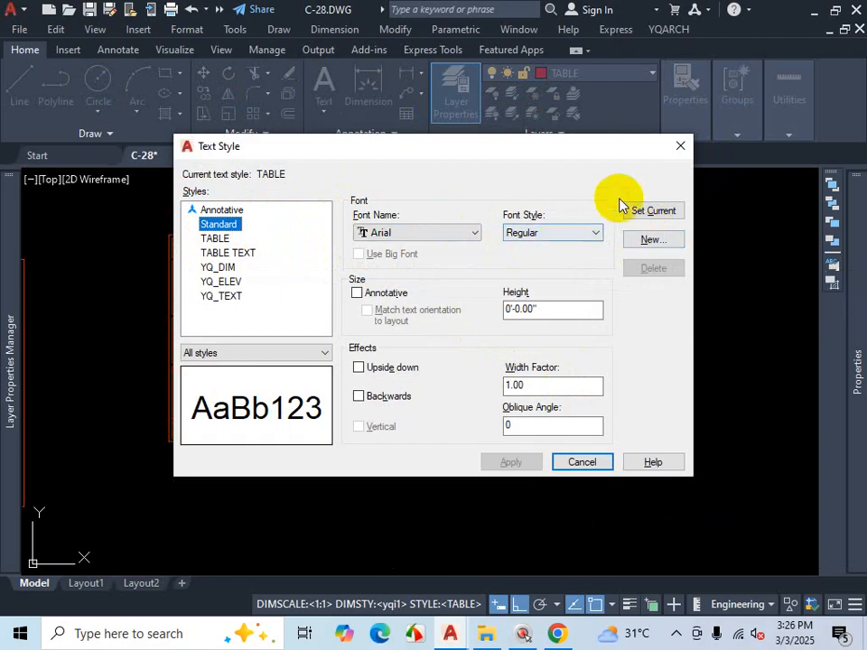
click(677, 150)
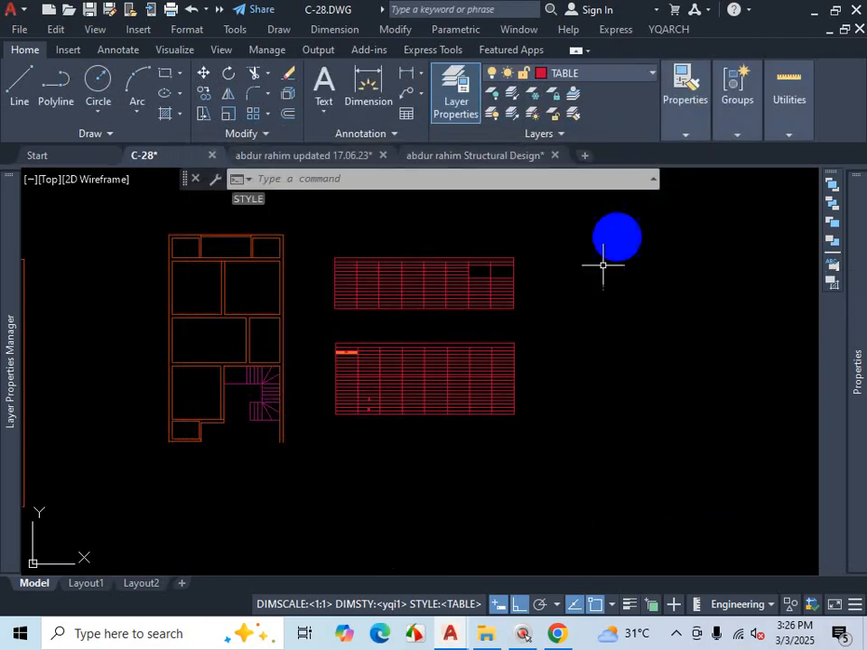
Step: Open the DOOR & WINDOW table style for modification and show the text styles available for the Title cell style
text(TS)
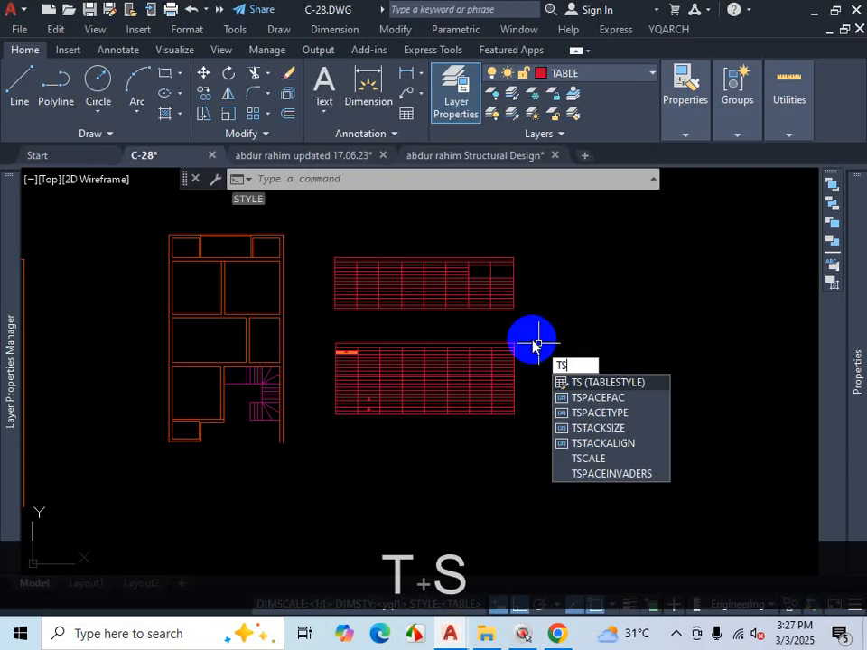
key(Return)
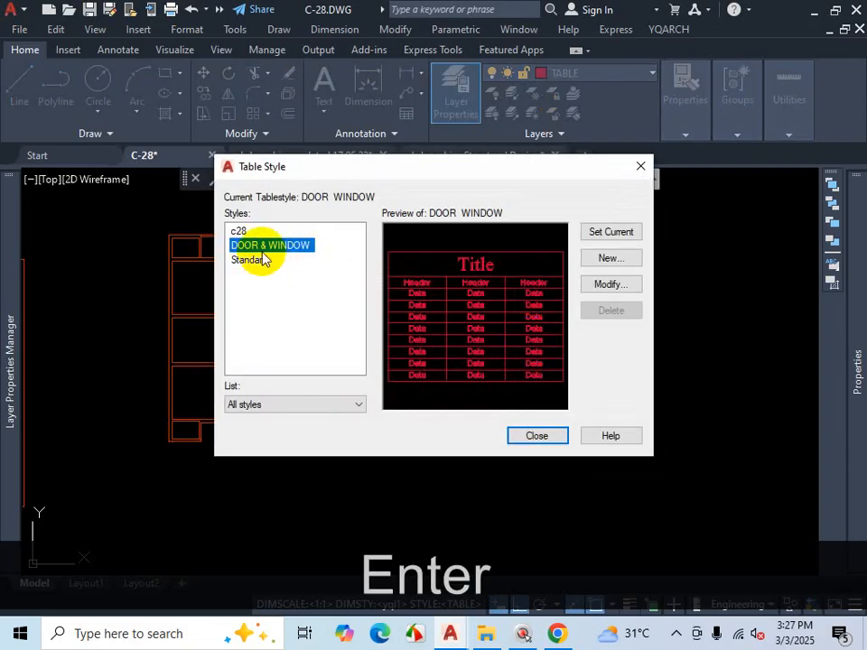
click(611, 285)
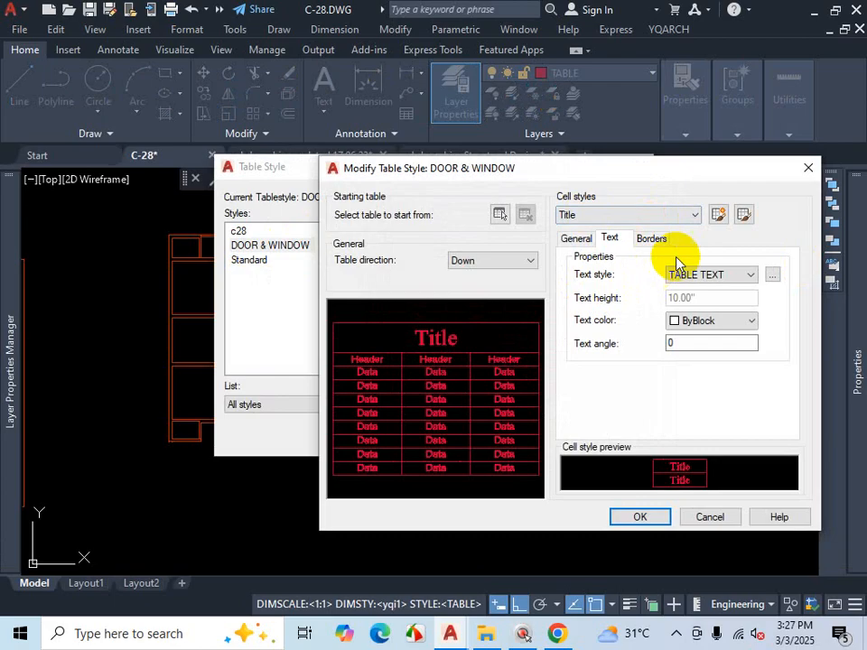
click(749, 275)
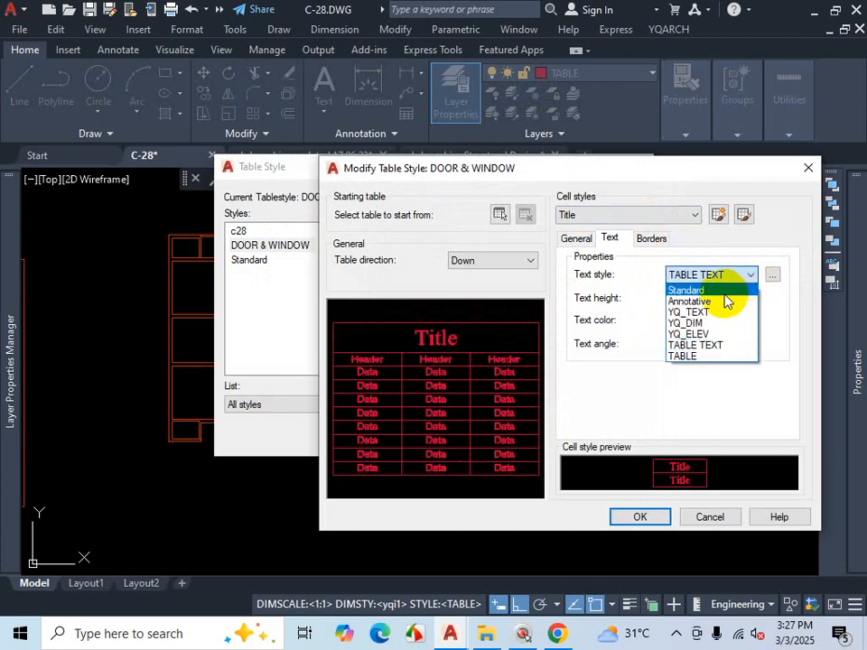
Step: Try the Standard text style for the Title cells, and close the table style settings without saving
click(722, 291)
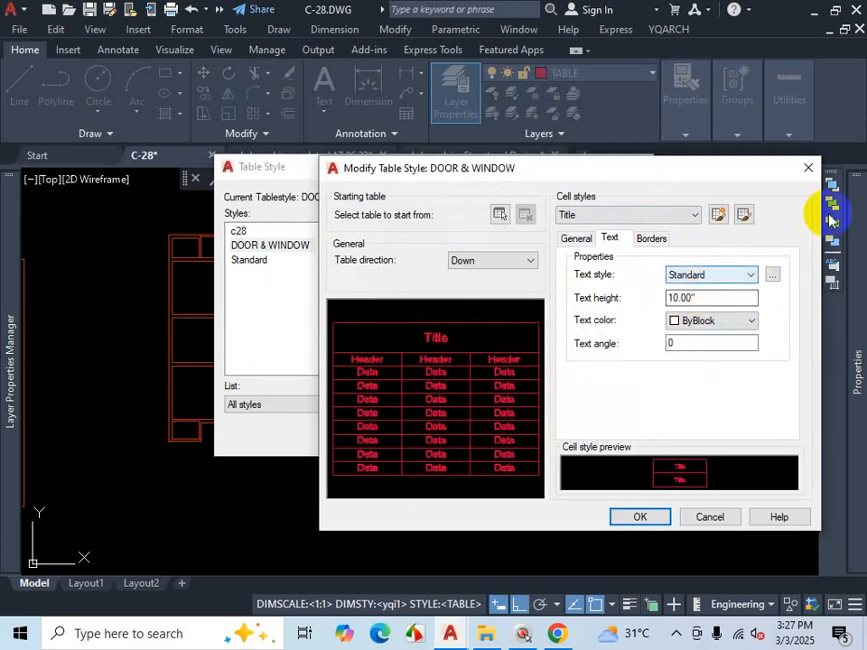
click(808, 167)
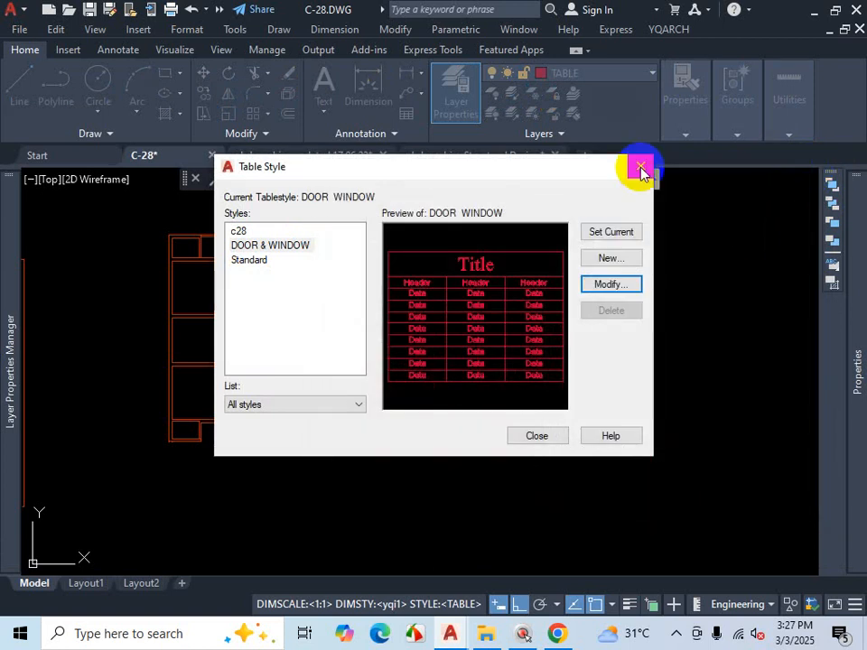
click(640, 168)
click(359, 124)
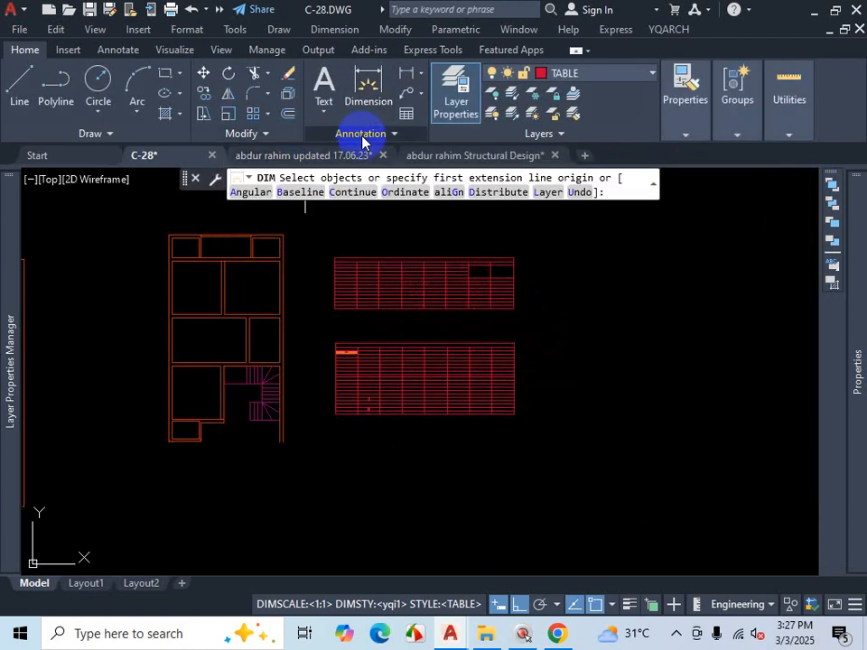
click(361, 138)
click(313, 162)
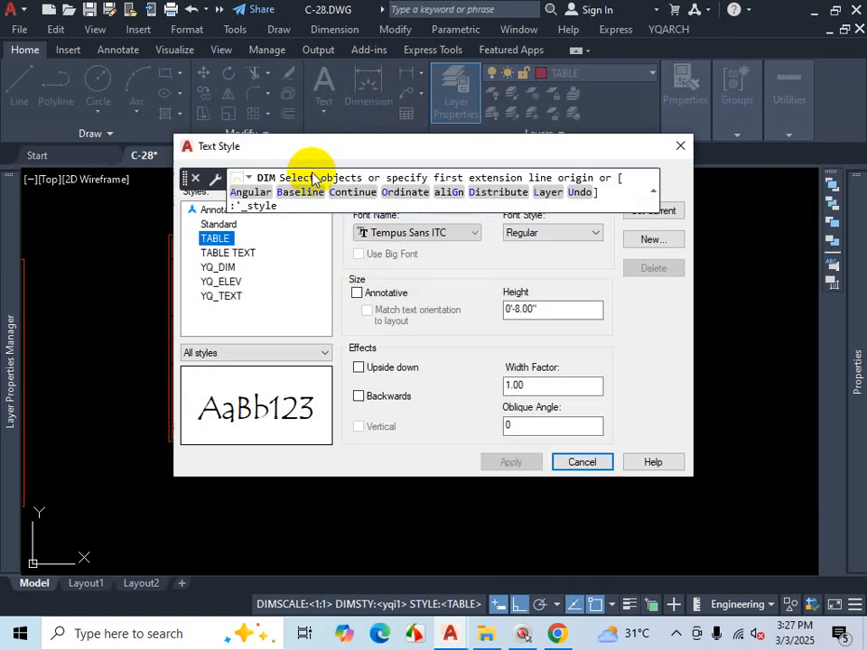
click(229, 252)
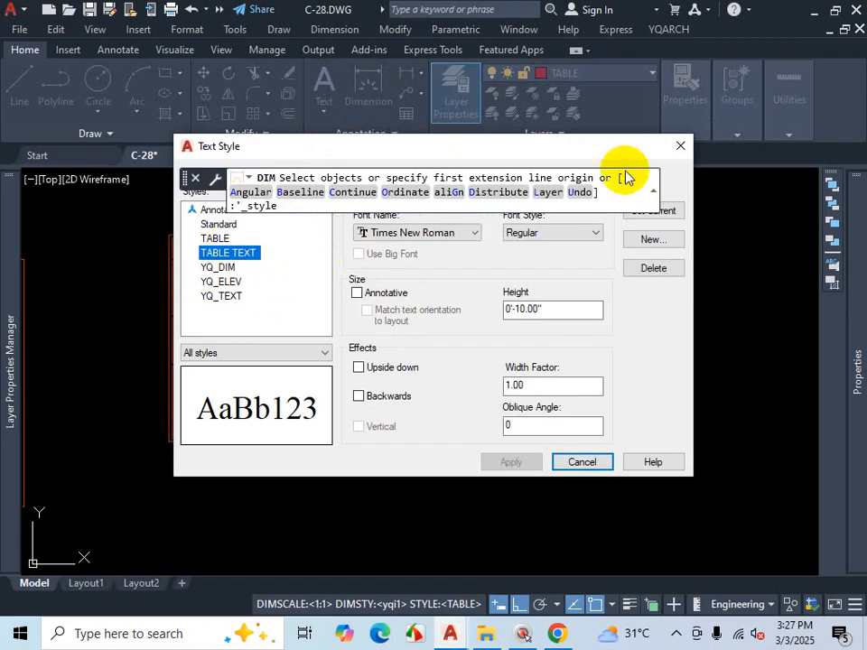
key(Escape)
key(Escape)
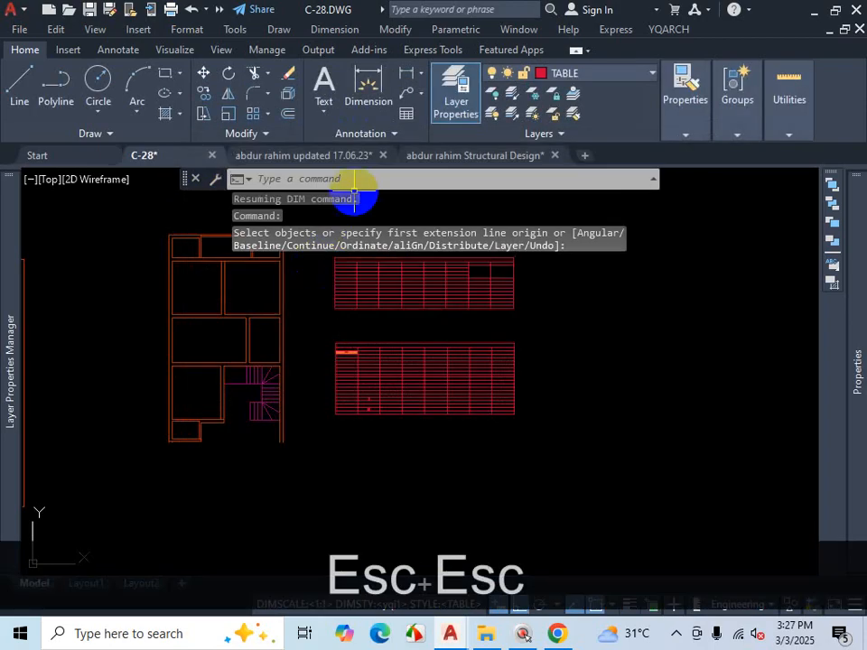
key(Escape)
key(Escape)
Step: Set the height of the TABLE TEXT text style to 0 and make it the current text style
click(378, 142)
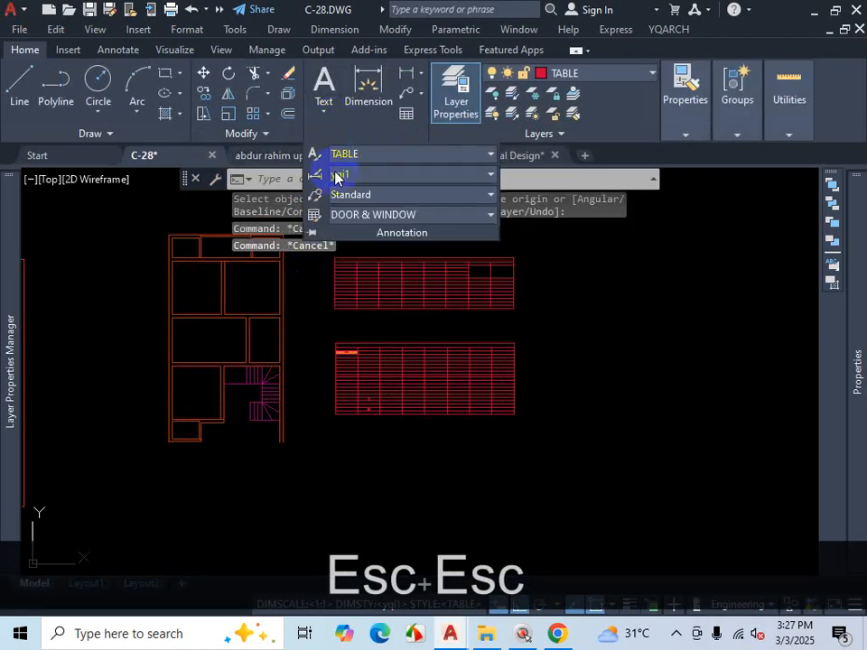
click(312, 162)
click(227, 253)
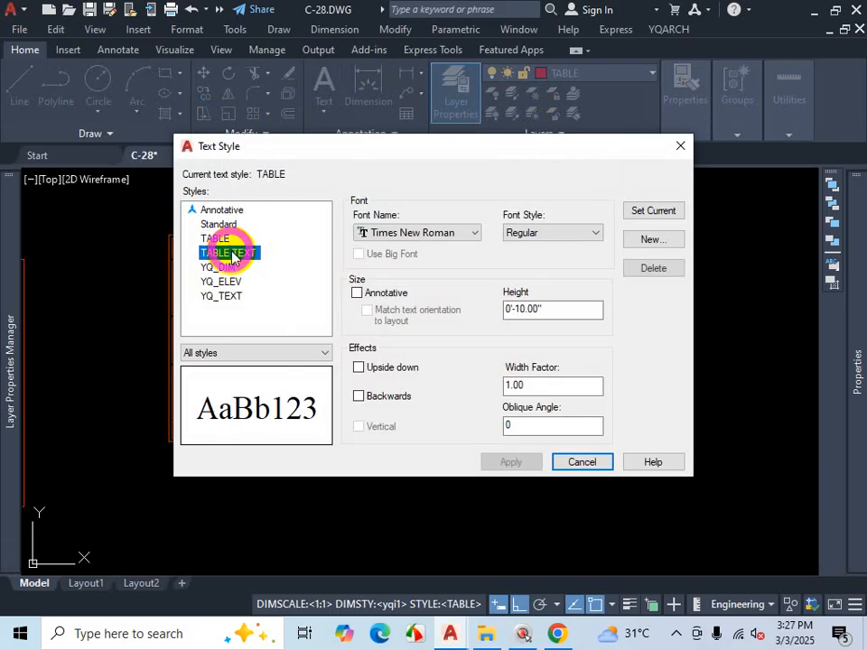
key(ctrl+1)
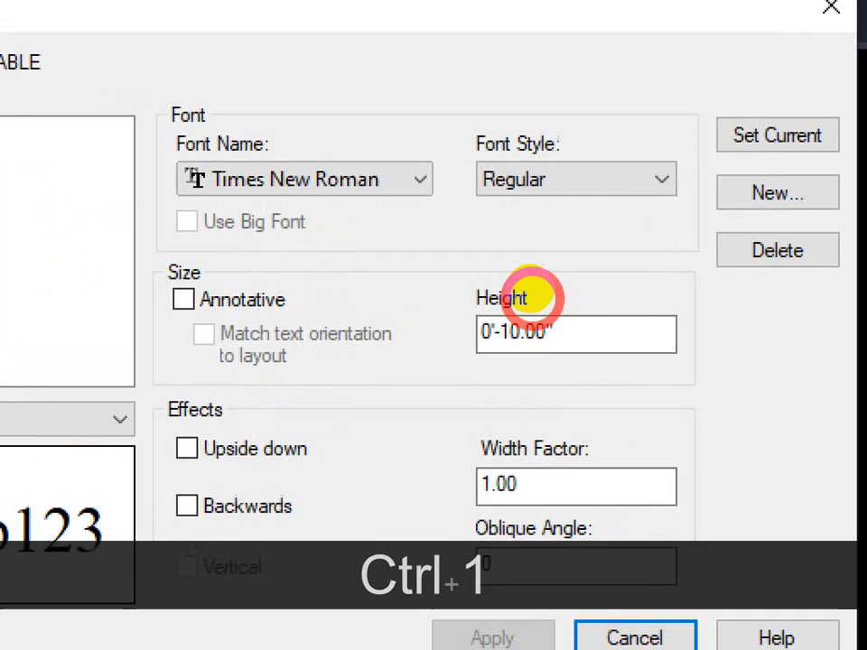
drag(504, 264, 524, 252)
key(Escape)
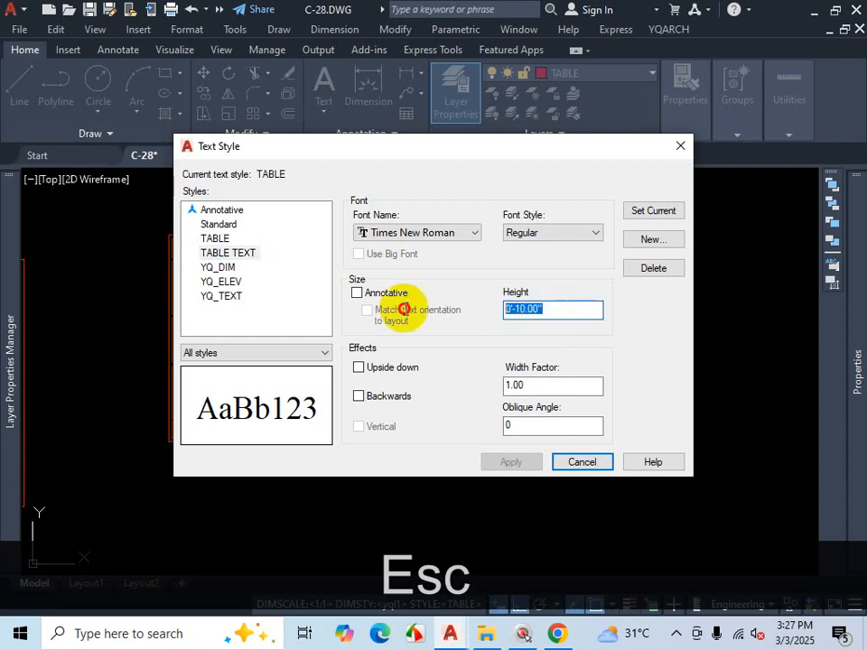
text(0)
click(569, 384)
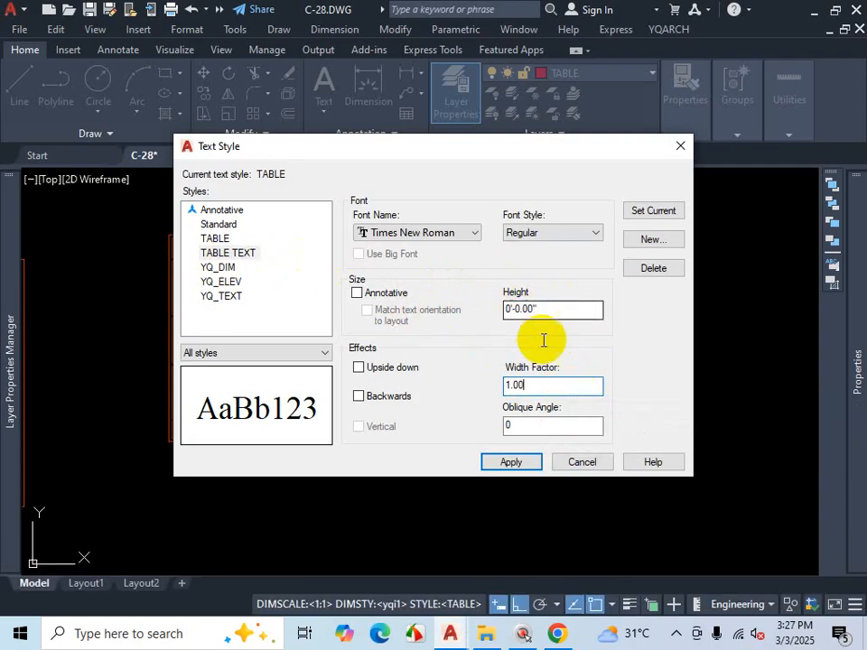
click(511, 462)
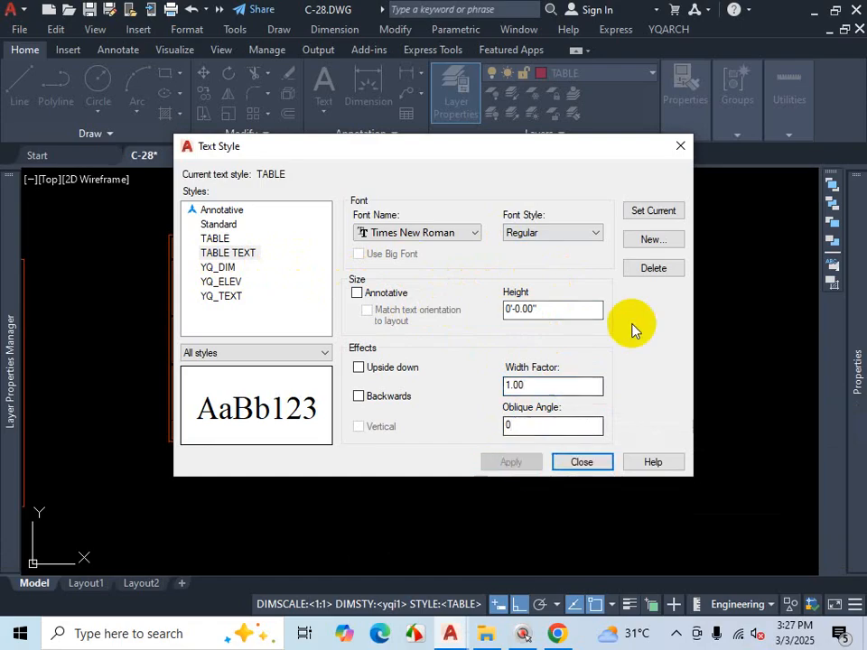
click(653, 212)
click(580, 462)
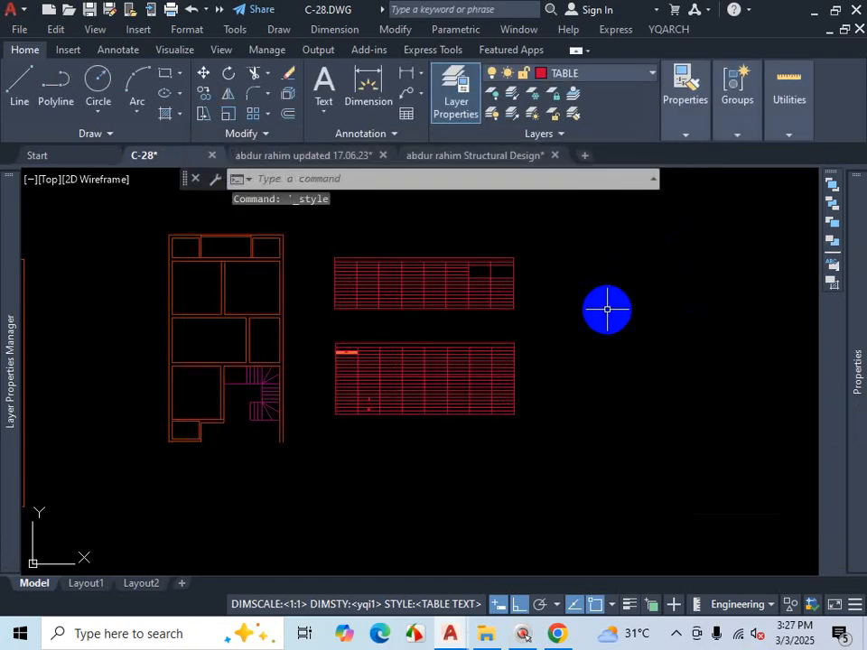
Step: Modify the DOOR & WINDOW table style so the Title text height is 10 inches
text(TS)
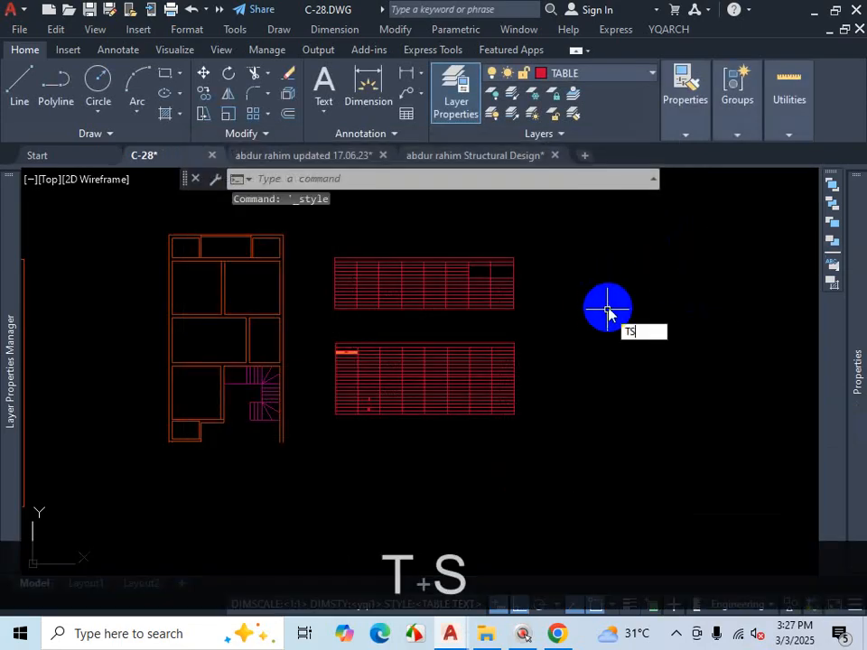
key(Return)
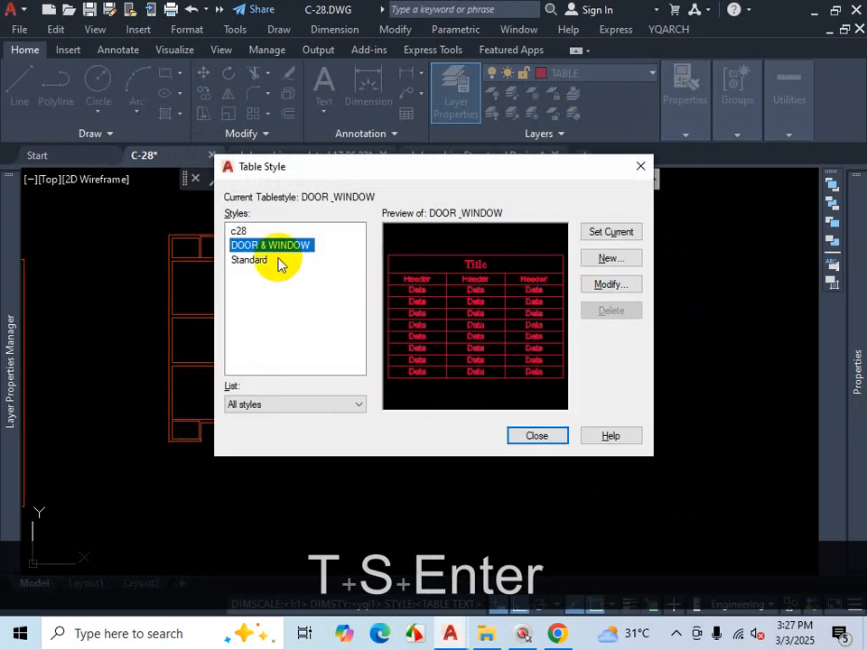
click(614, 285)
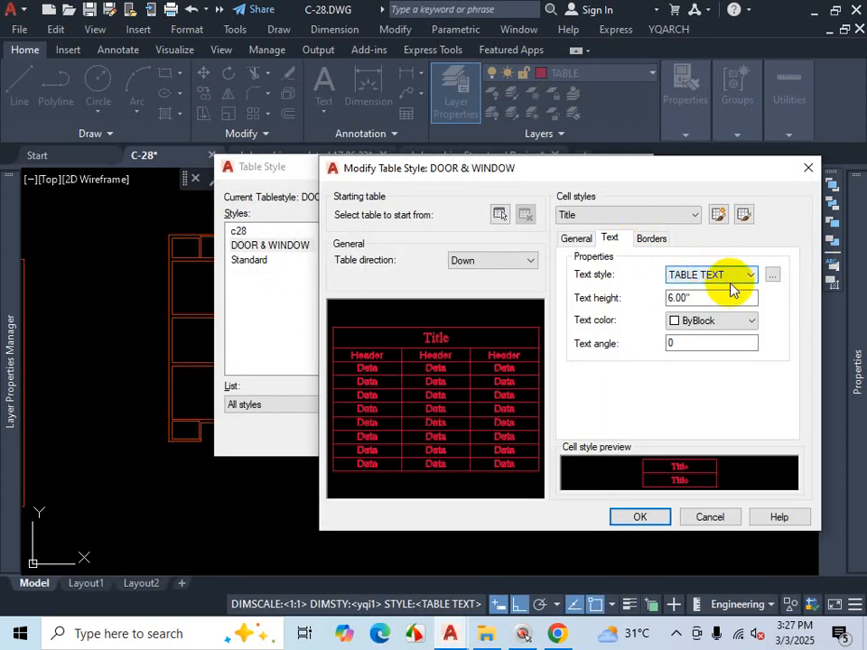
drag(720, 299, 641, 299)
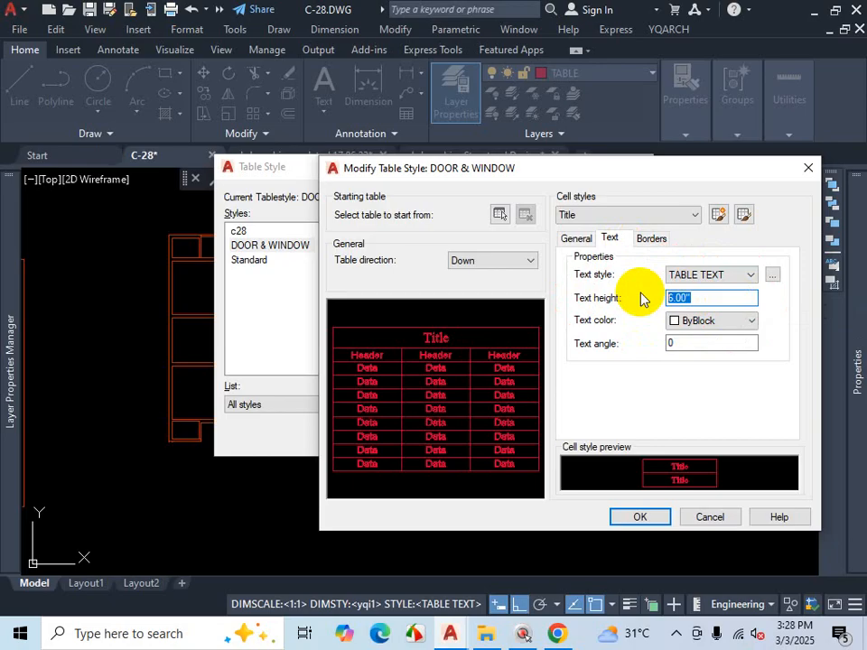
text(10)
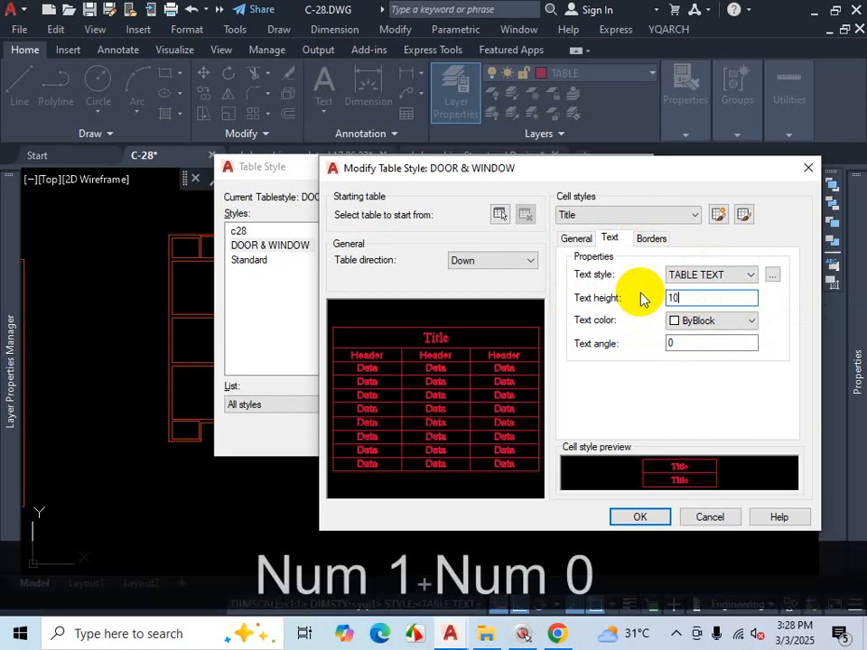
click(723, 343)
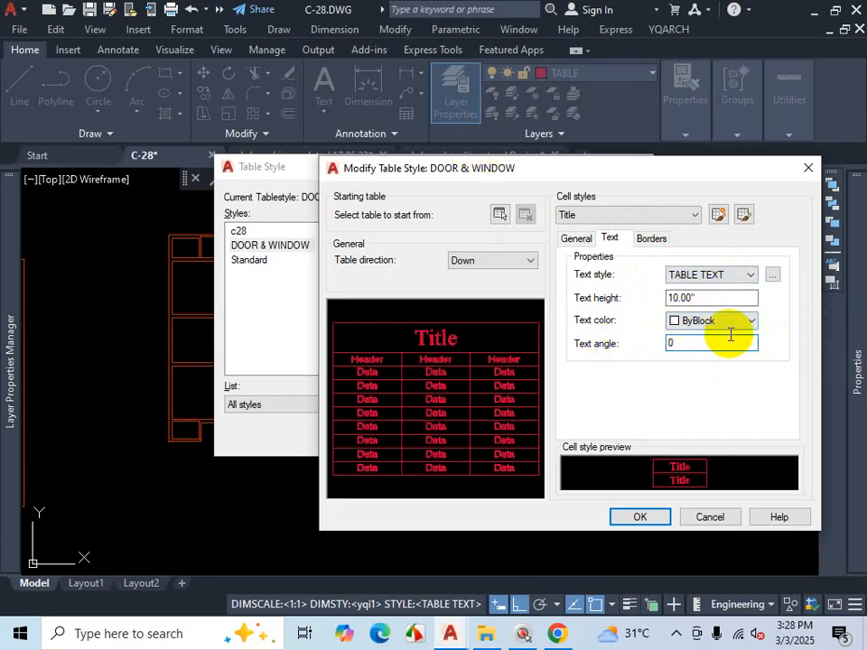
click(675, 637)
click(626, 605)
click(676, 638)
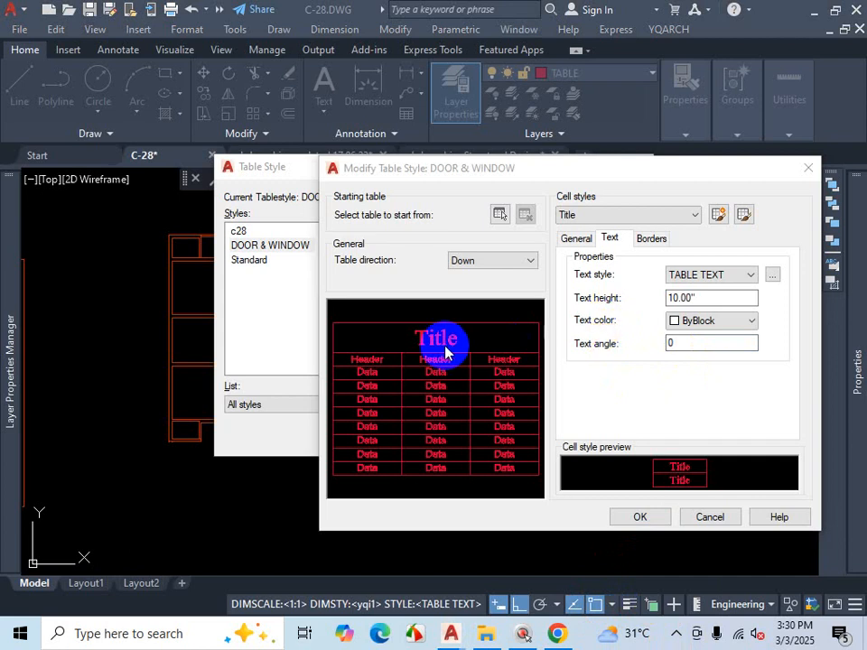
Step: Try ByLayer and Green as text colors for the Title cell style
click(751, 321)
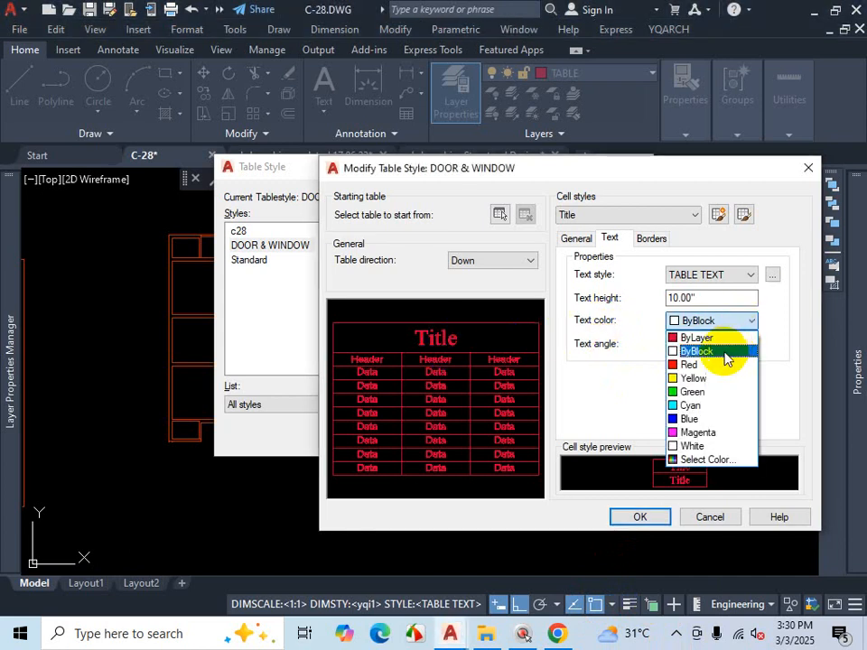
click(713, 337)
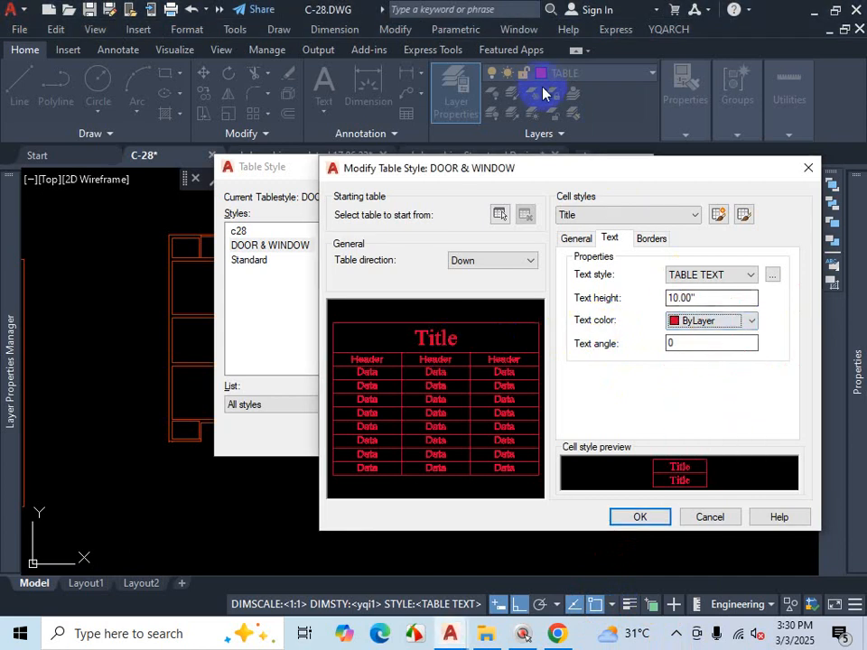
click(753, 322)
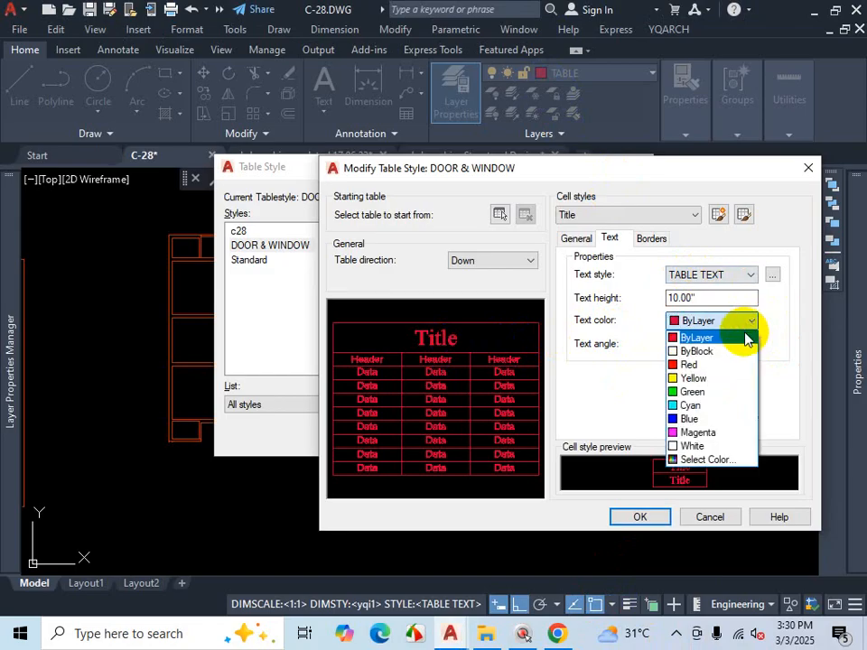
key(ctrl+1)
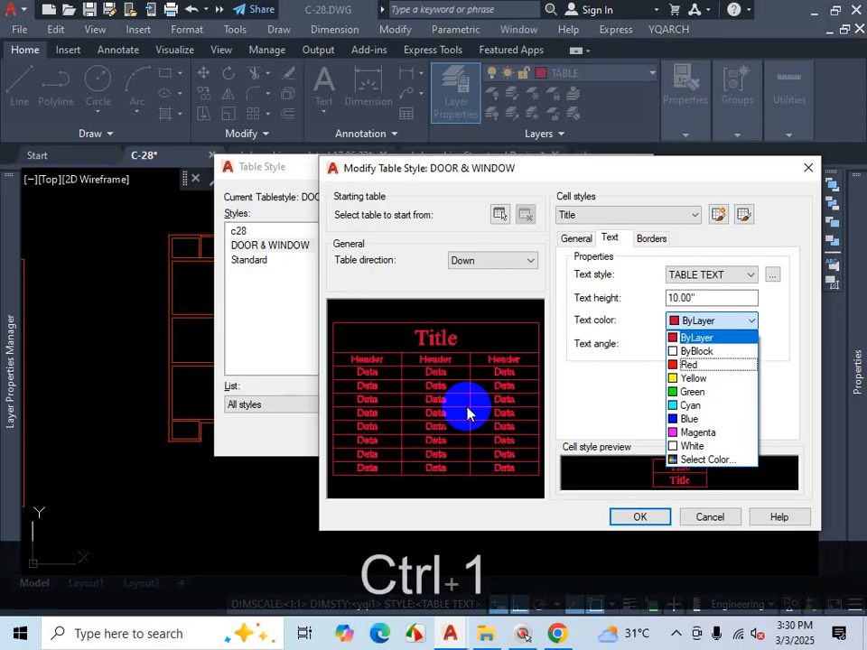
click(466, 406)
mouse_move(484, 326)
mouse_down()
mouse_move(389, 330)
mouse_move(425, 484)
mouse_move(486, 329)
mouse_up()
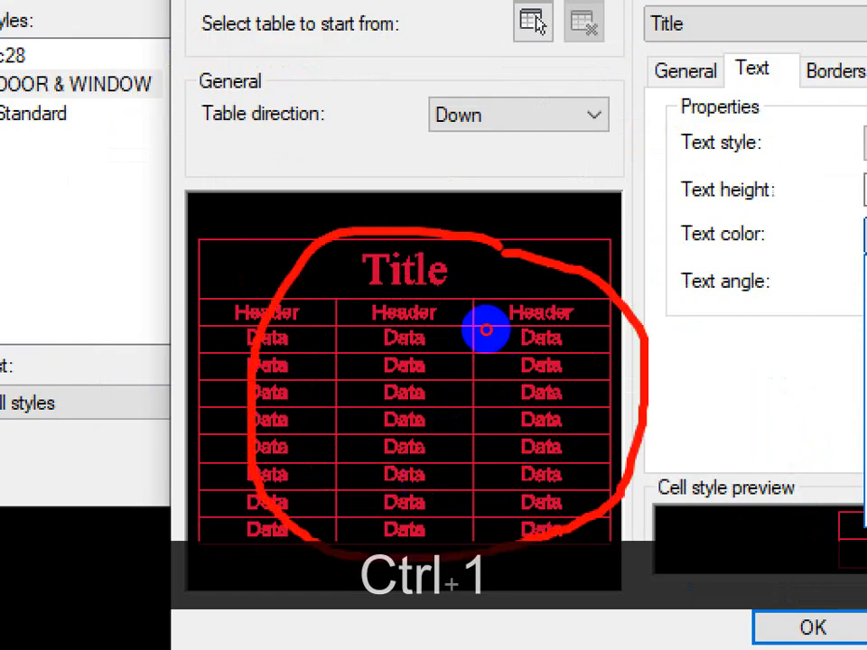
key(Escape)
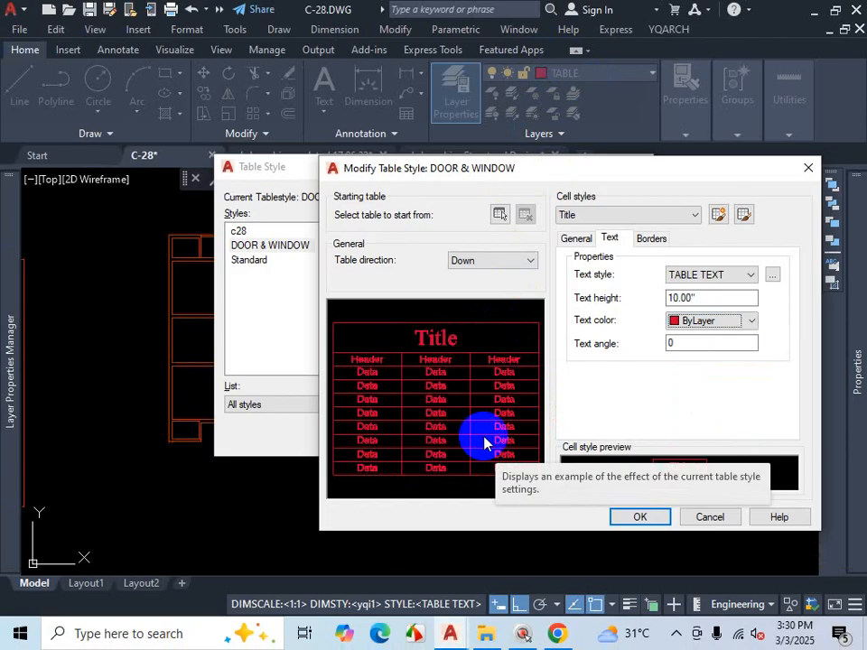
click(749, 324)
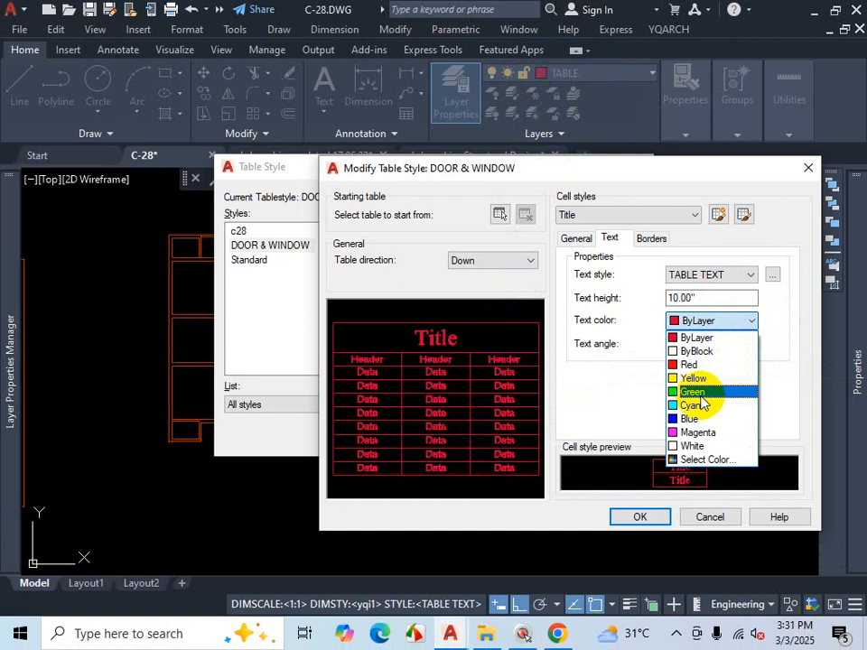
click(701, 394)
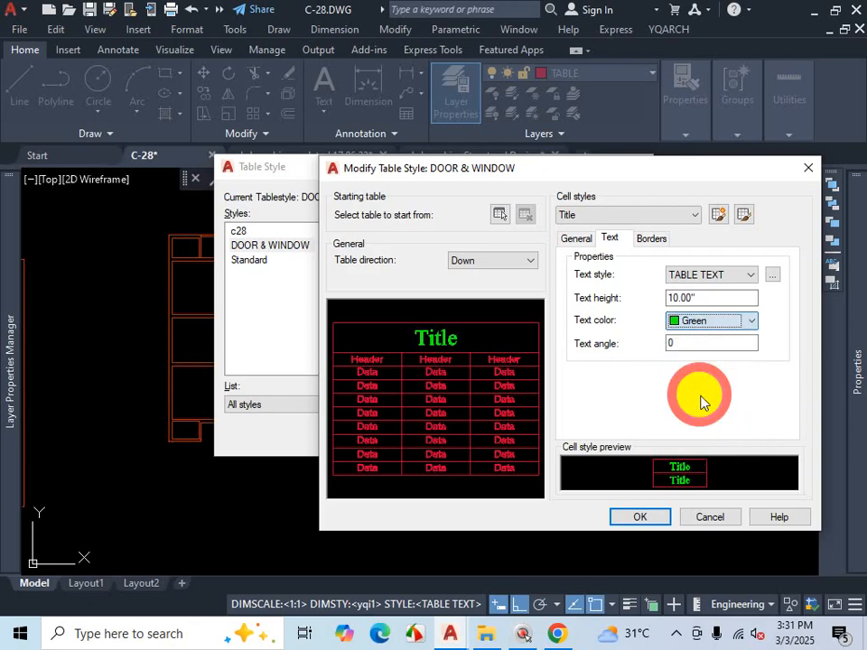
Step: Set the text color of the Title cell style to index color 20
click(748, 322)
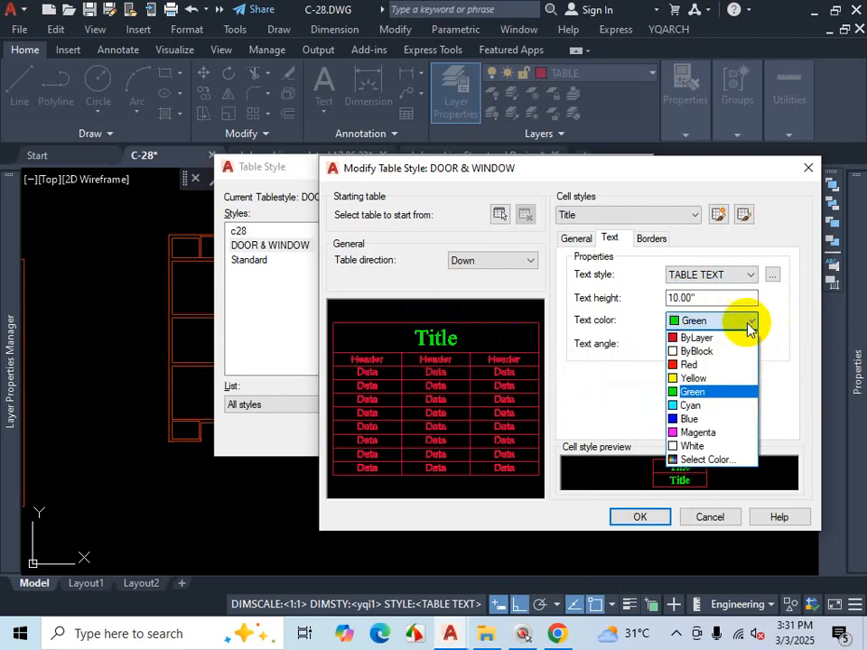
click(710, 459)
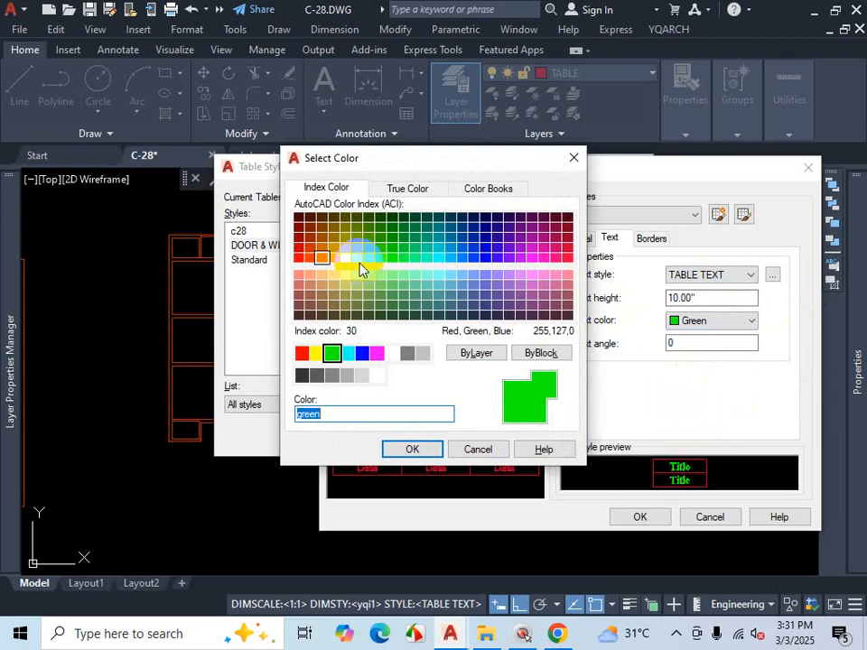
click(307, 259)
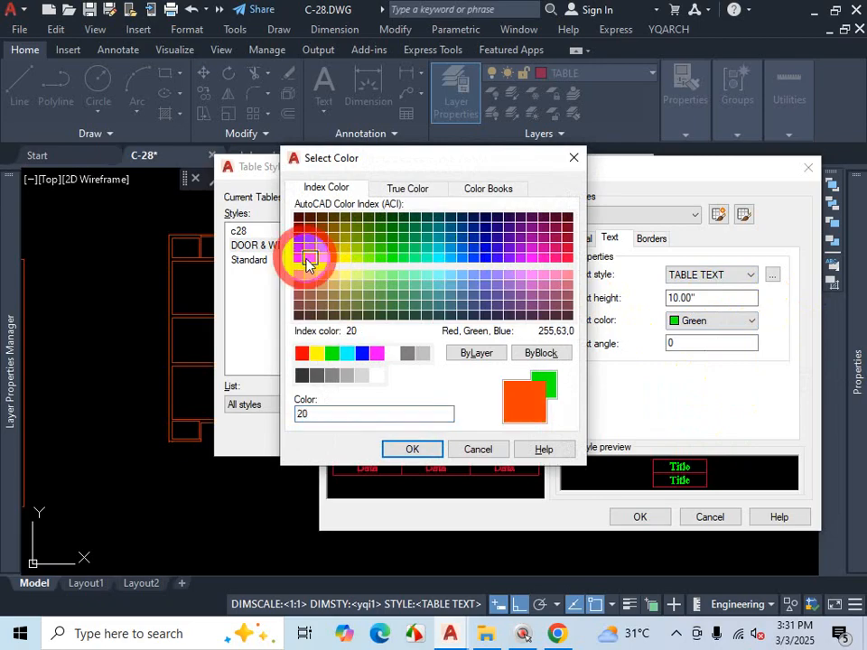
click(404, 451)
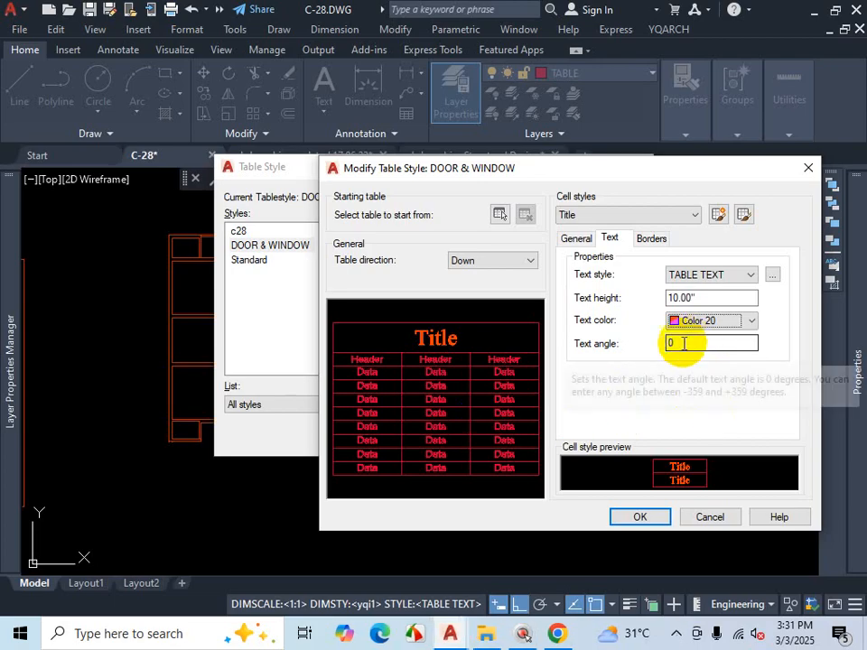
key(ctrl+1)
drag(424, 363, 479, 325)
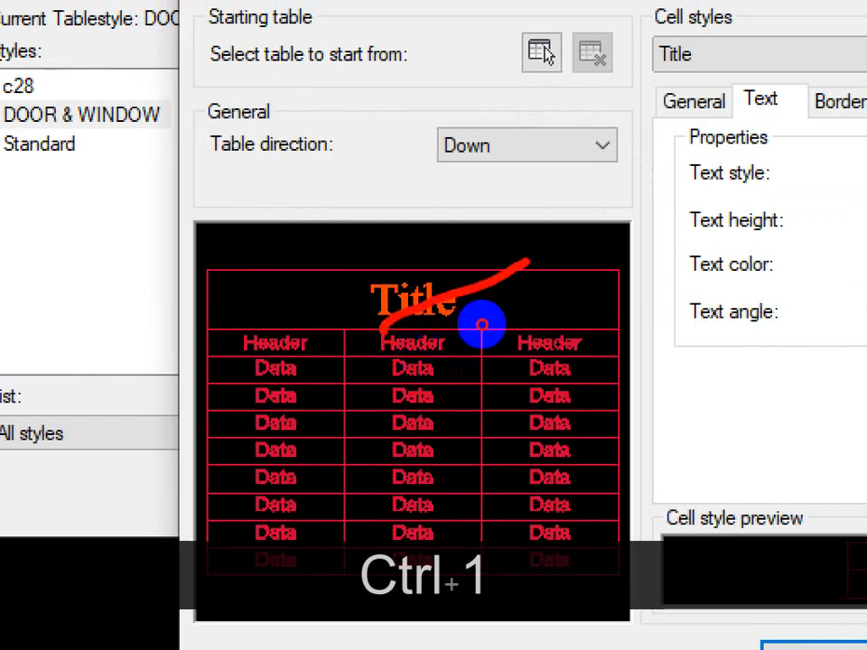
key(Escape)
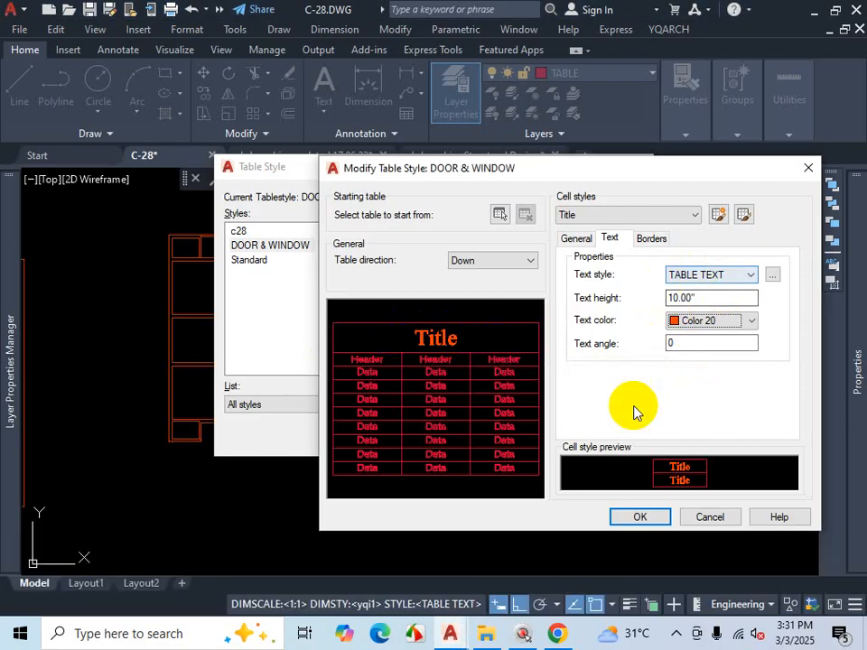
Step: Open the border properties of the Title cell style and examine the title row's borders in the table preview
click(652, 239)
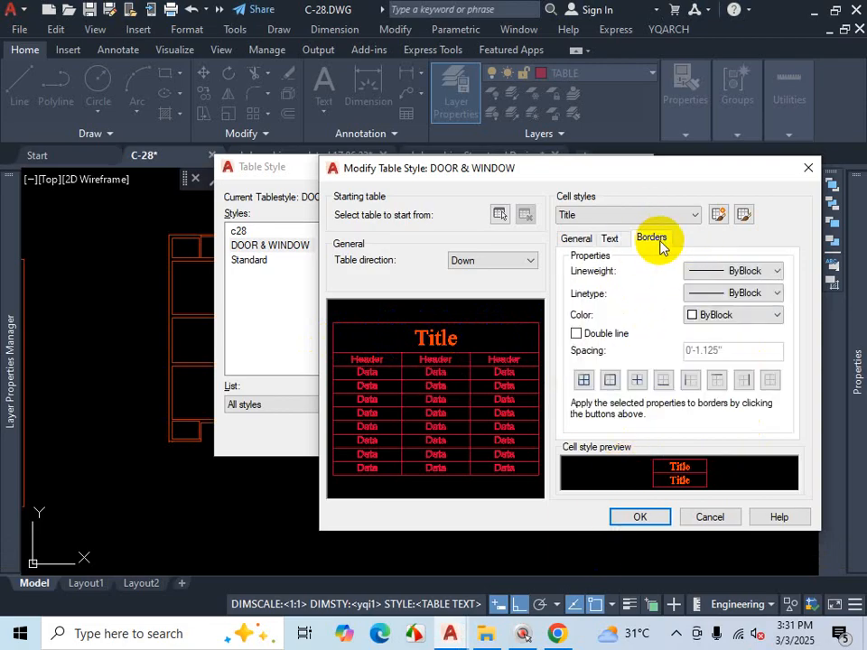
key(ctrl+1)
click(353, 342)
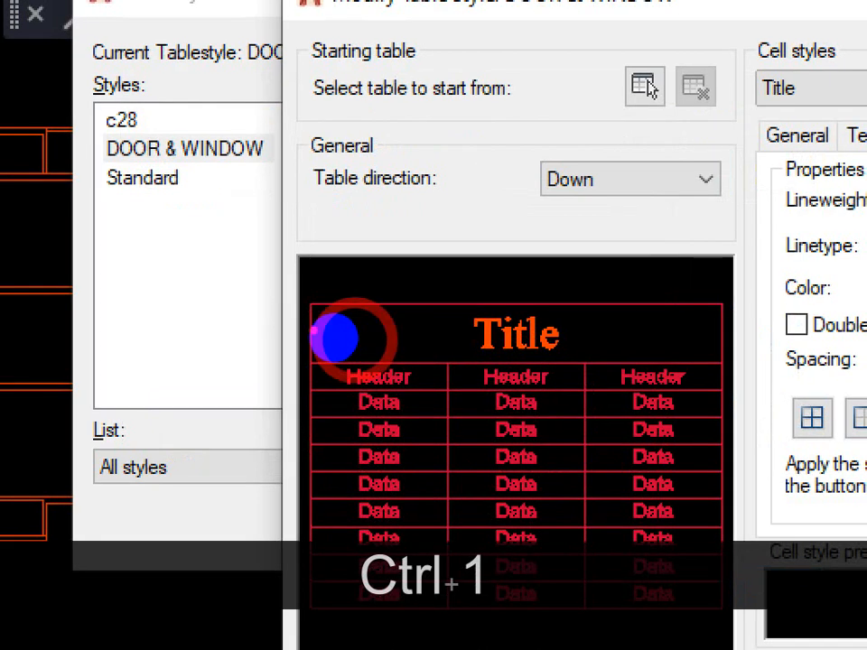
mouse_move(310, 307)
mouse_down()
mouse_move(310, 364)
mouse_move(716, 352)
mouse_move(736, 321)
mouse_move(686, 296)
mouse_move(316, 307)
mouse_up()
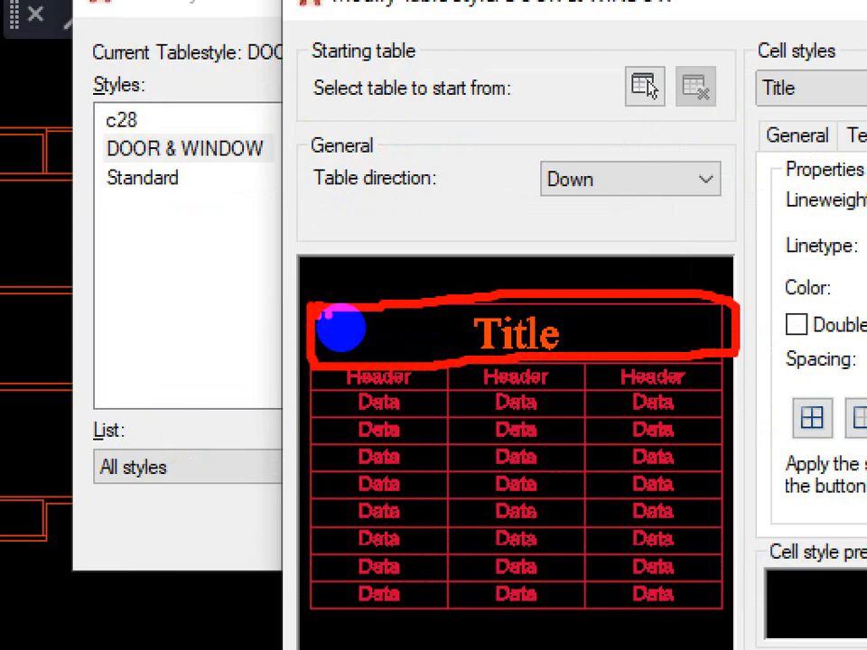
key(Escape)
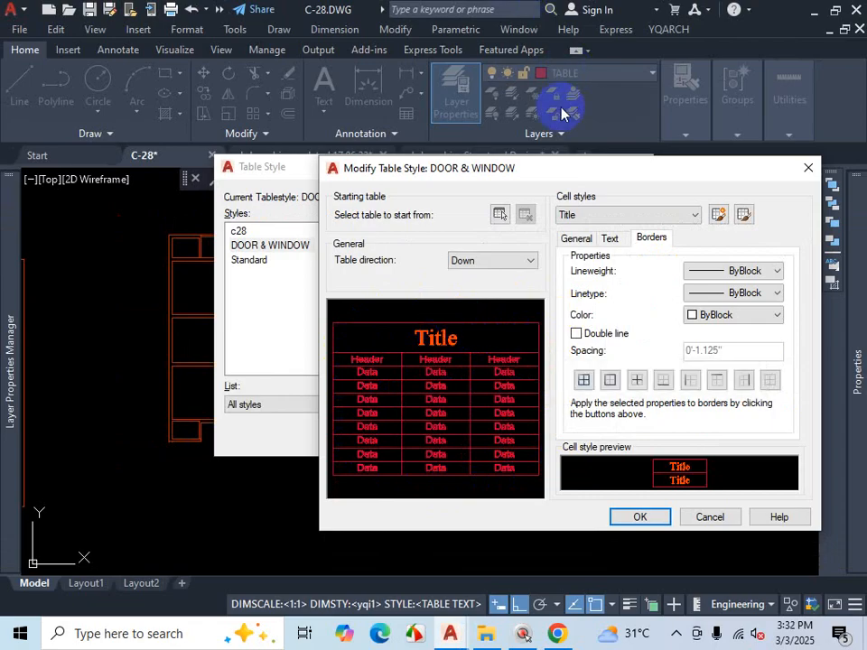
key(ctrl)
key(ctrl+1)
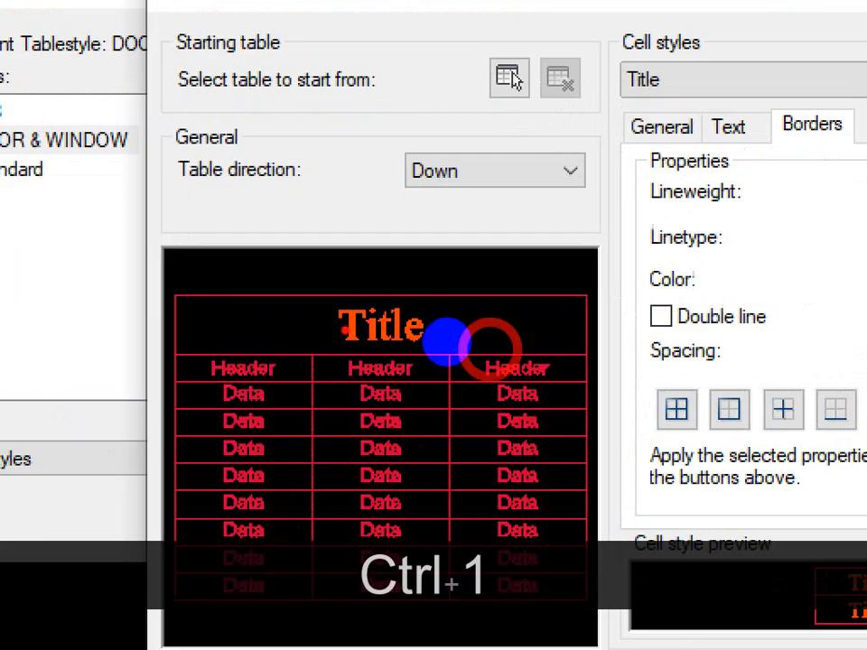
mouse_move(174, 296)
mouse_down()
mouse_move(334, 361)
mouse_move(536, 348)
mouse_move(545, 317)
mouse_move(149, 297)
mouse_up()
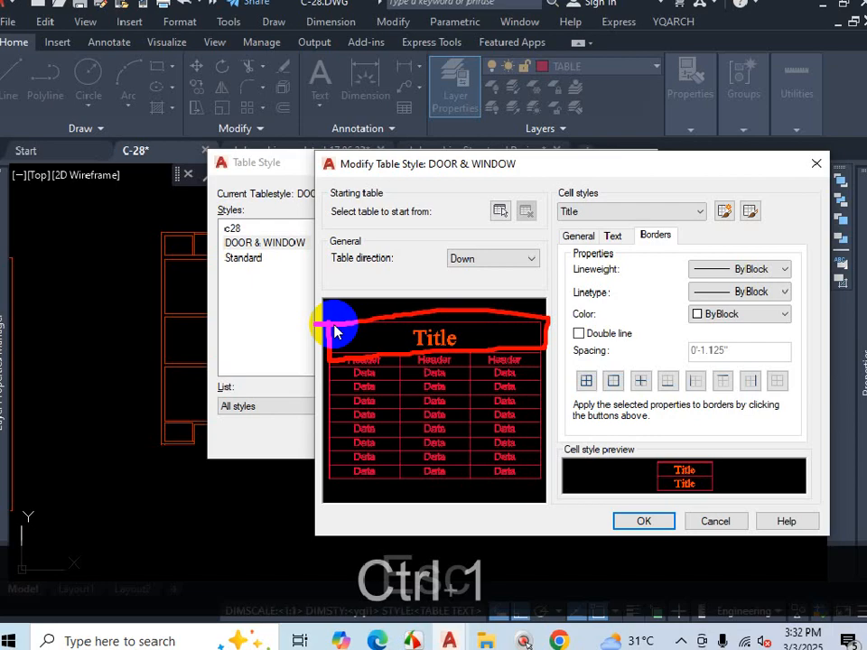
key(Escape)
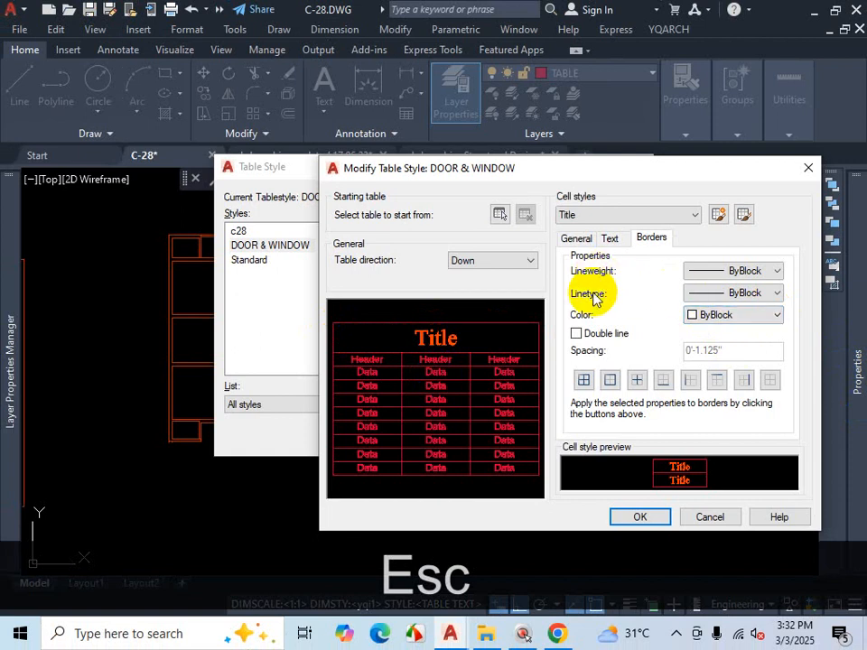
Step: Set the Title cell style's border color to Red and both its linetype and lineweight to ByLayer
click(770, 314)
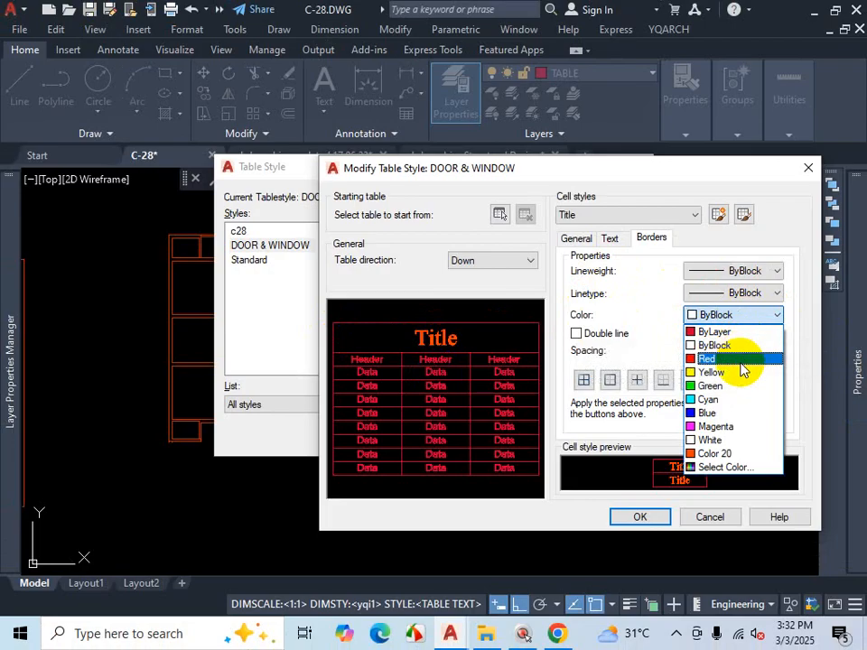
click(741, 359)
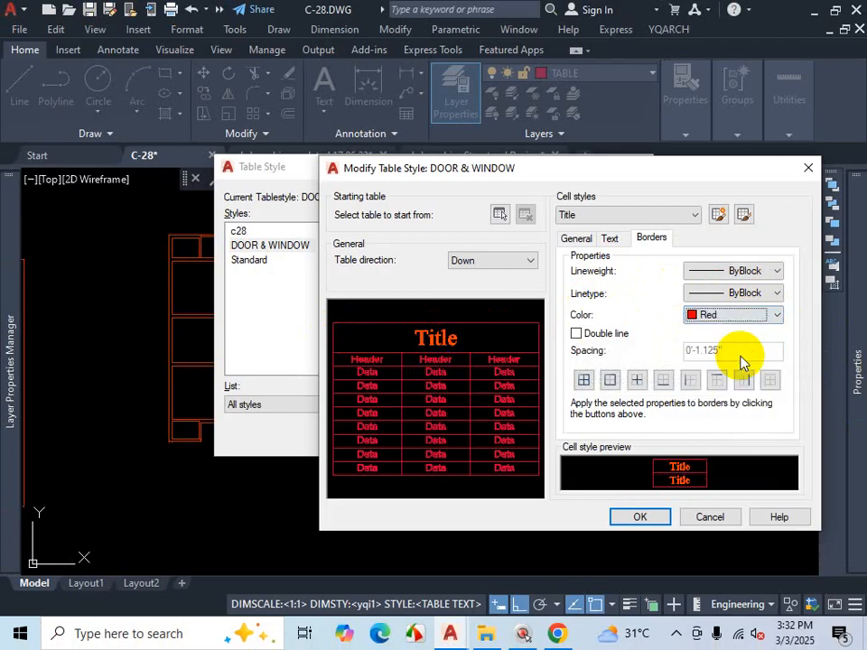
click(774, 293)
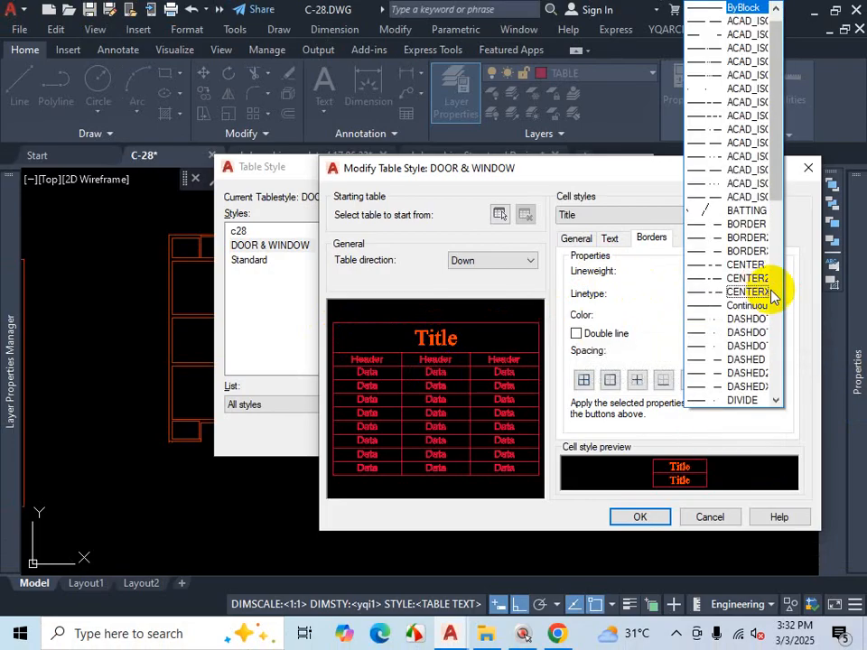
scroll(750, 275, up, 1)
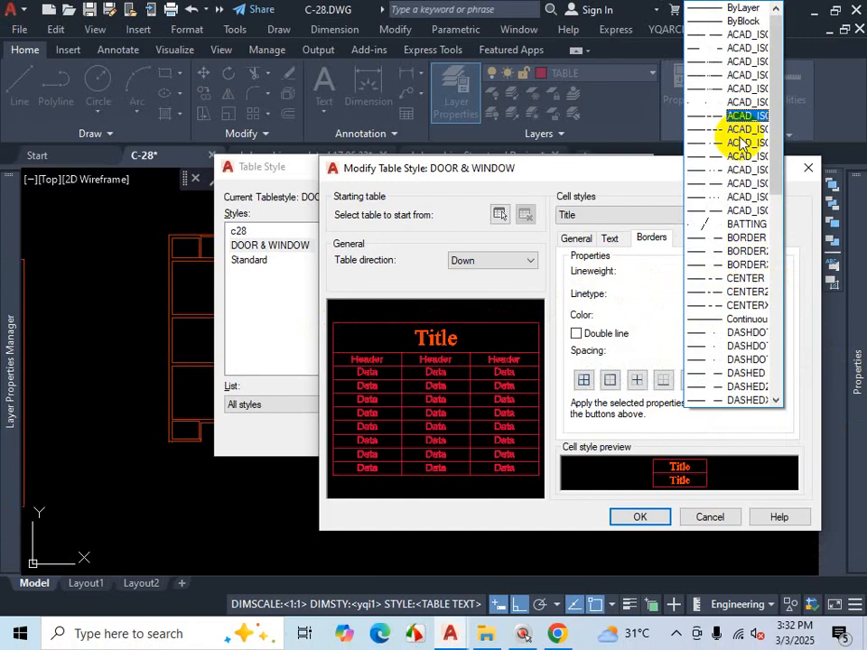
click(740, 9)
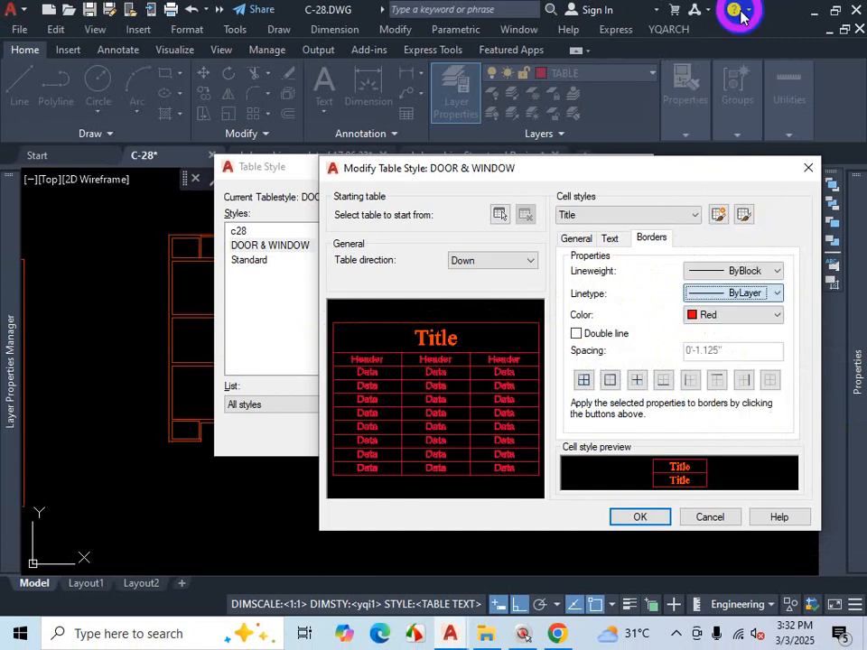
click(777, 271)
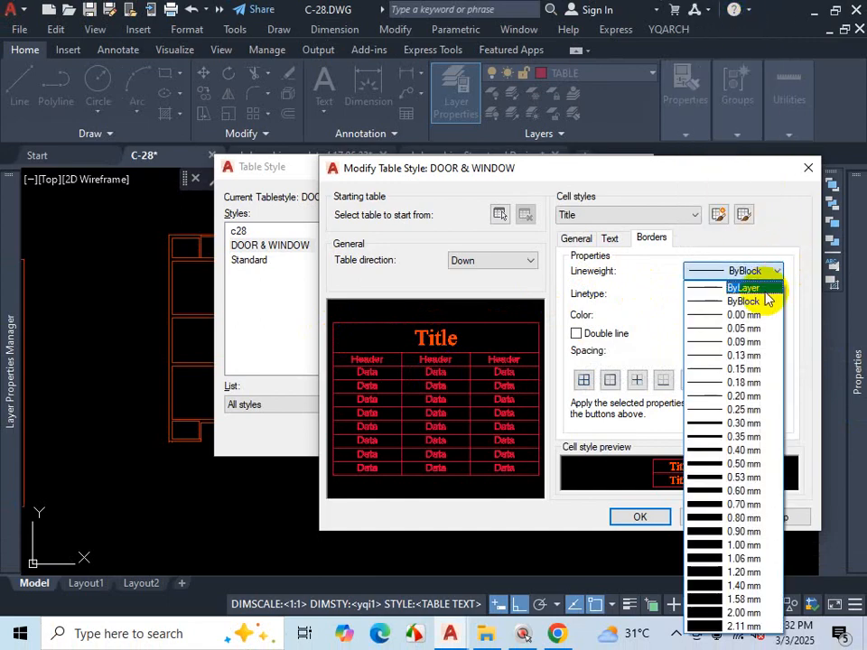
click(754, 287)
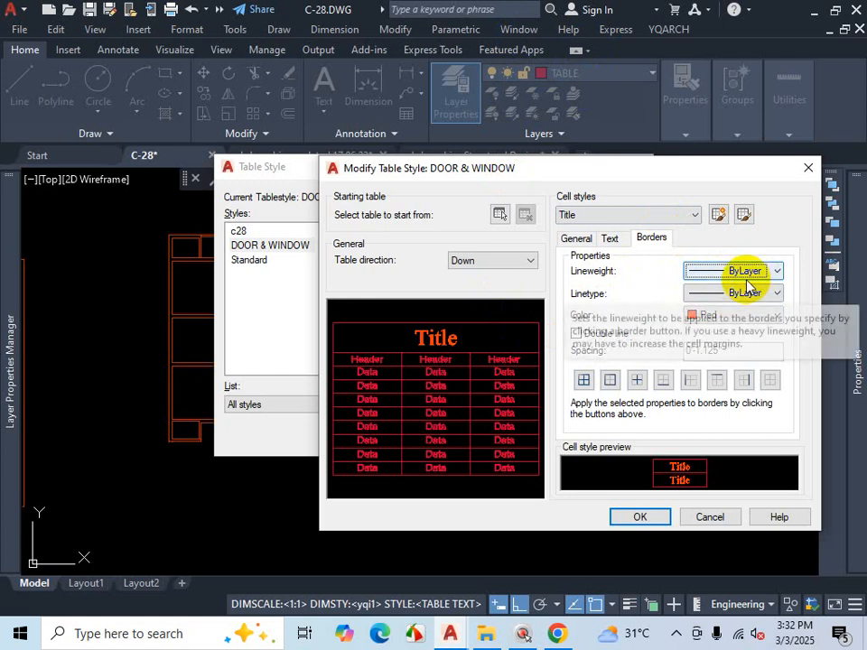
key(ctrl+1)
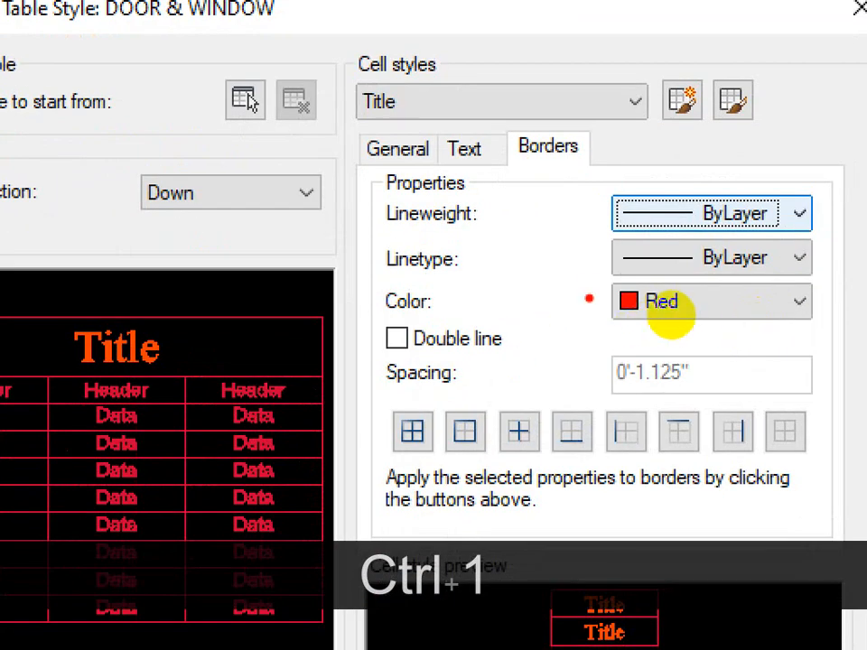
mouse_move(370, 280)
mouse_down()
mouse_move(365, 336)
mouse_move(763, 336)
mouse_move(789, 303)
mouse_move(533, 245)
mouse_move(344, 243)
mouse_up()
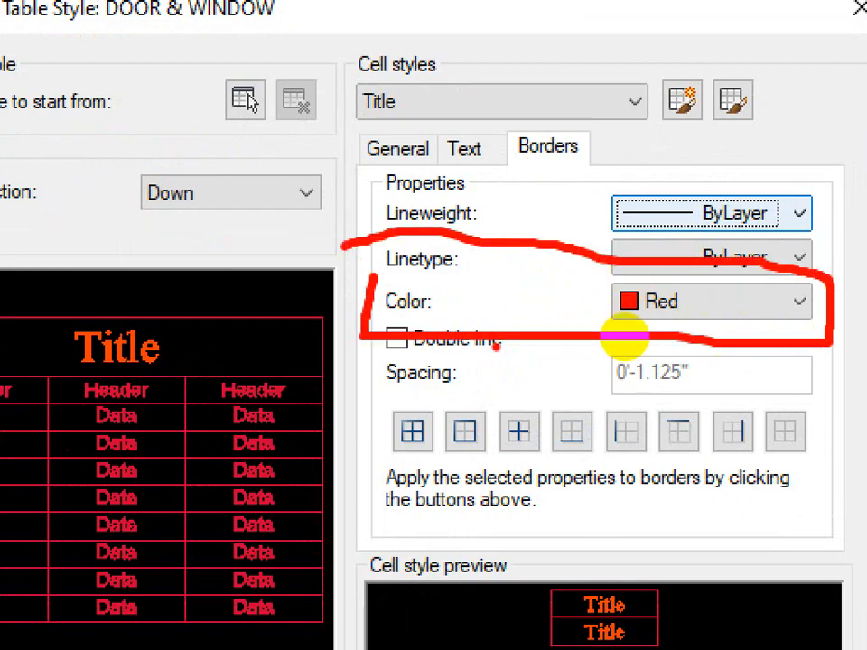
key(Escape)
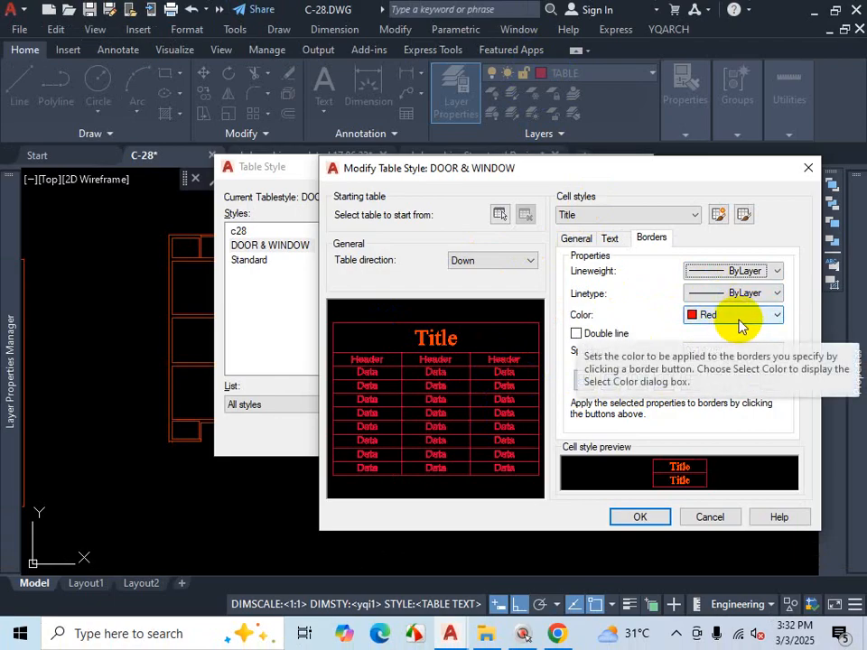
Step: Enable double-line borders with a spacing of 0.15 inches and apply the properties to all borders of the Title cell style
click(576, 333)
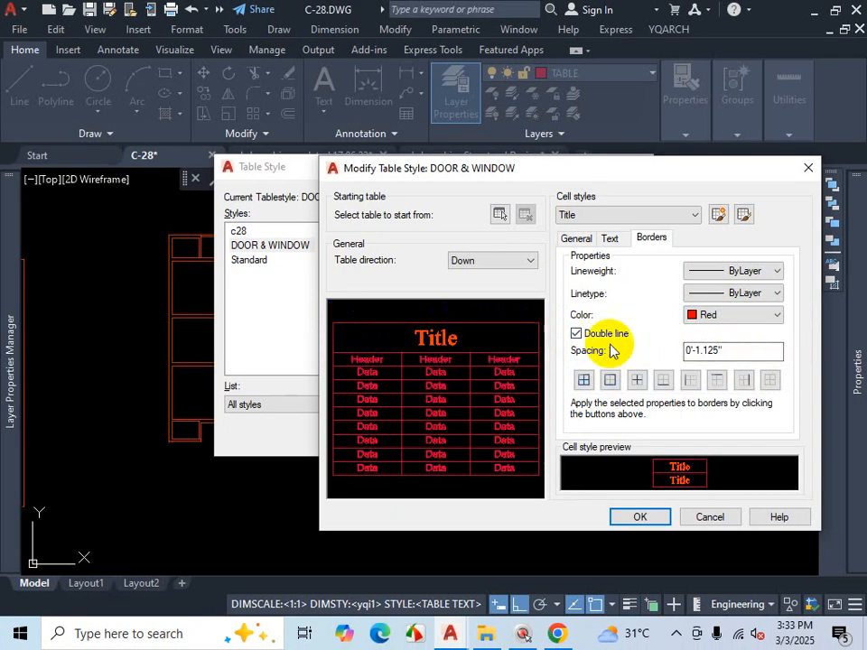
drag(733, 350, 677, 347)
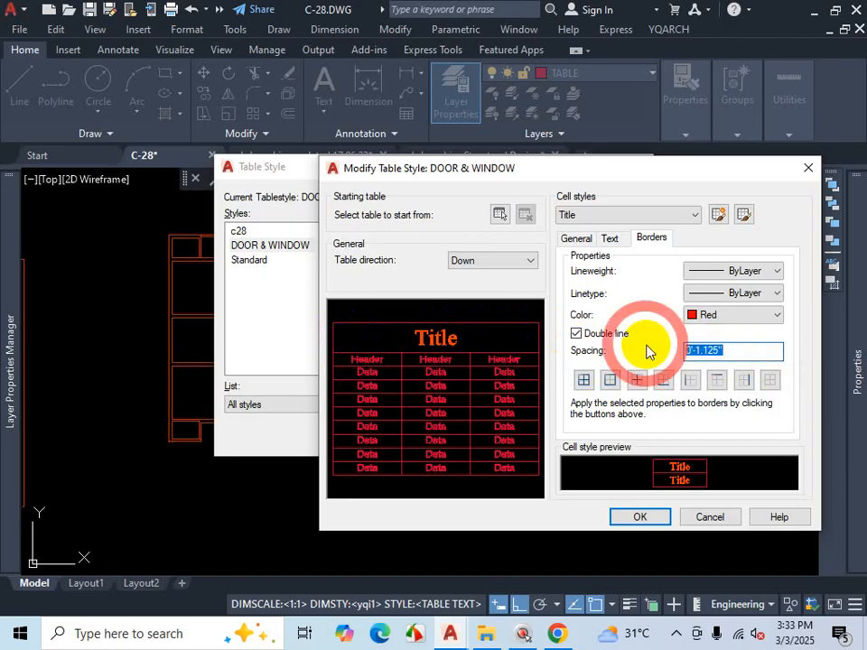
key(Delete)
text(.5)
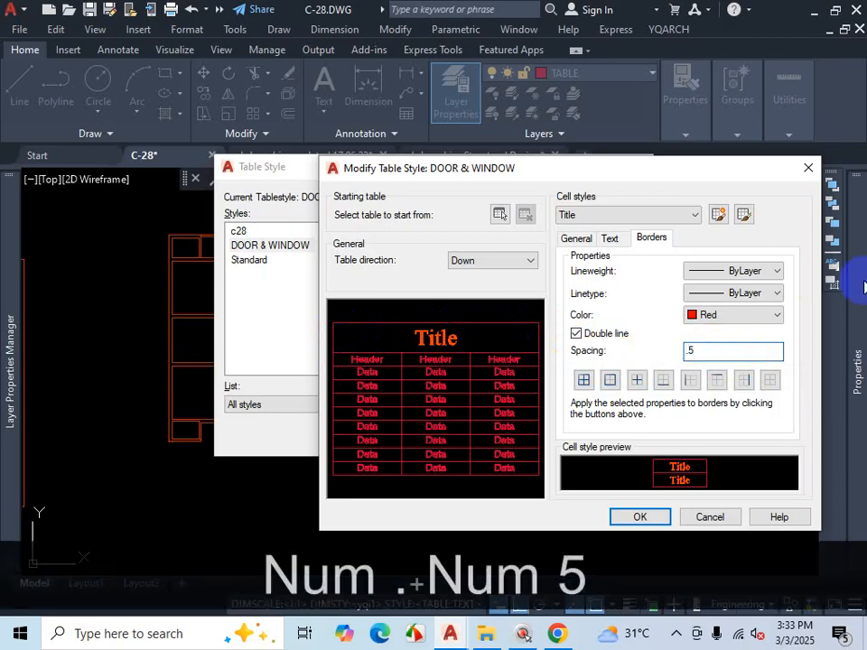
key(BackSpace)
key(Insert)
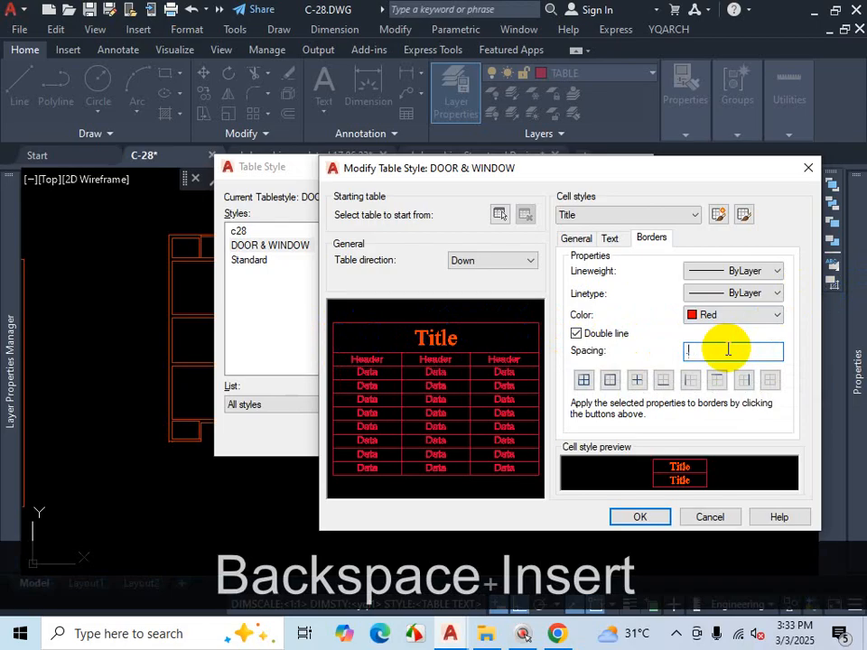
text(15)
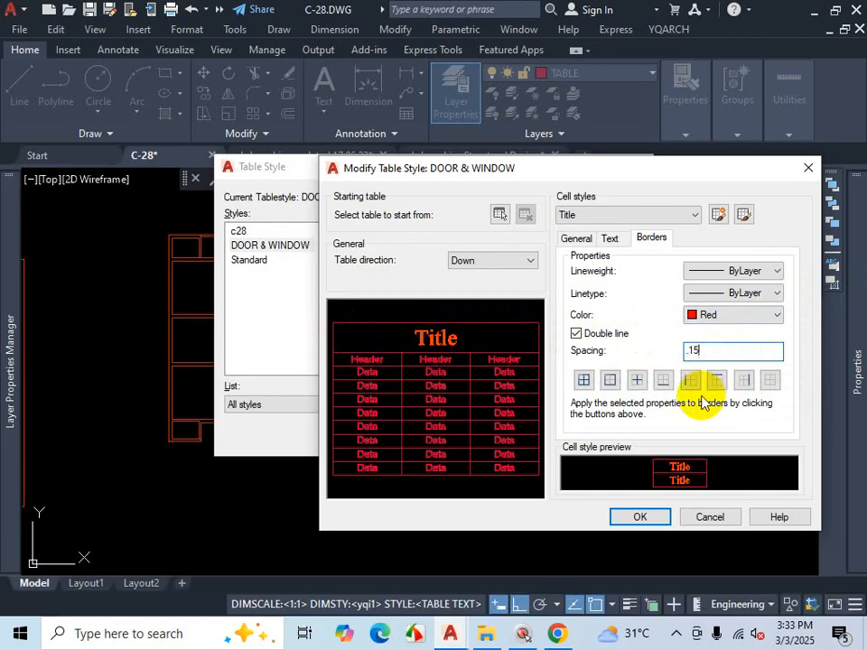
key(ctrl+1)
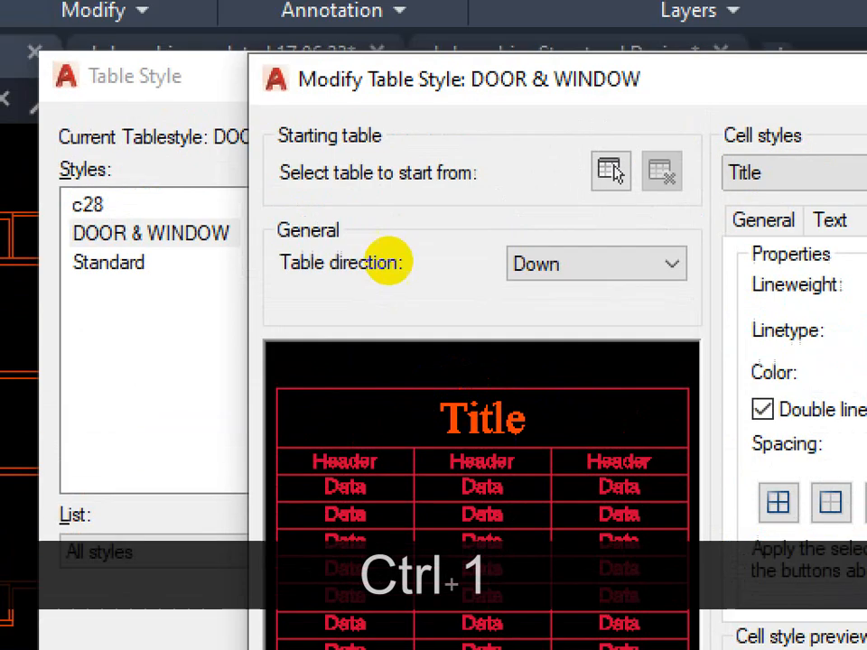
mouse_move(341, 316)
mouse_down()
mouse_move(537, 310)
mouse_move(547, 336)
mouse_move(514, 358)
mouse_move(319, 362)
mouse_move(326, 323)
mouse_move(351, 312)
mouse_move(425, 322)
mouse_move(411, 325)
mouse_move(417, 314)
mouse_up()
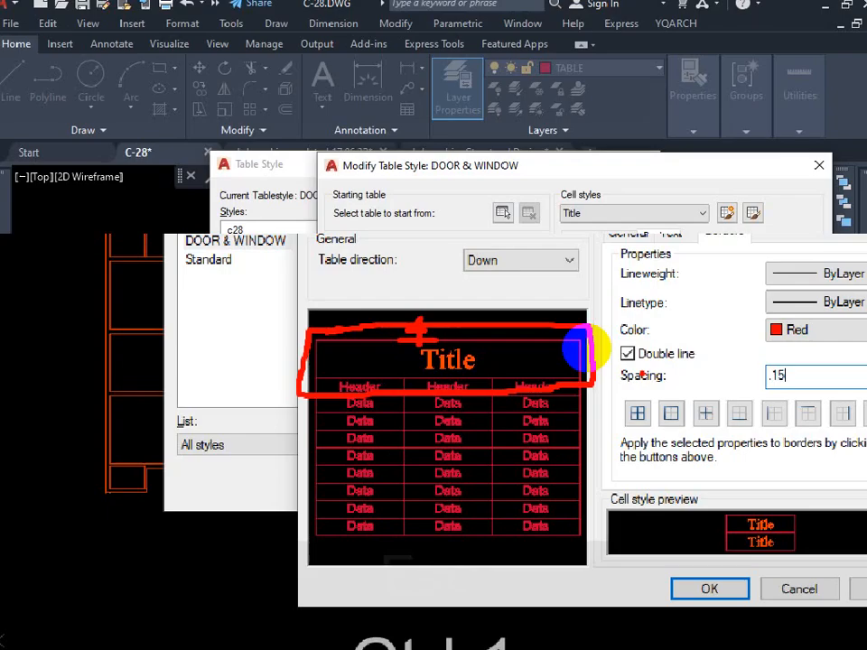
key(Escape)
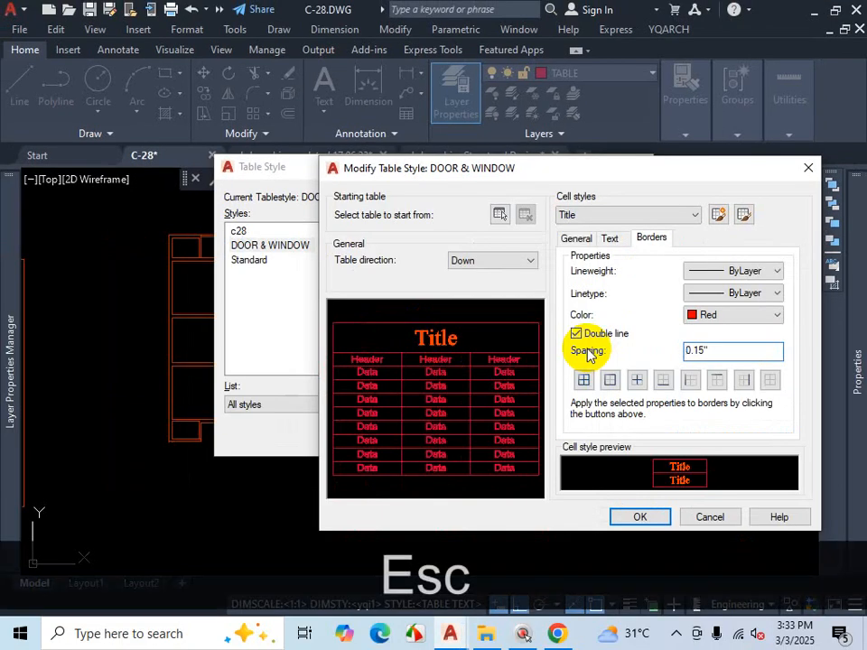
click(718, 347)
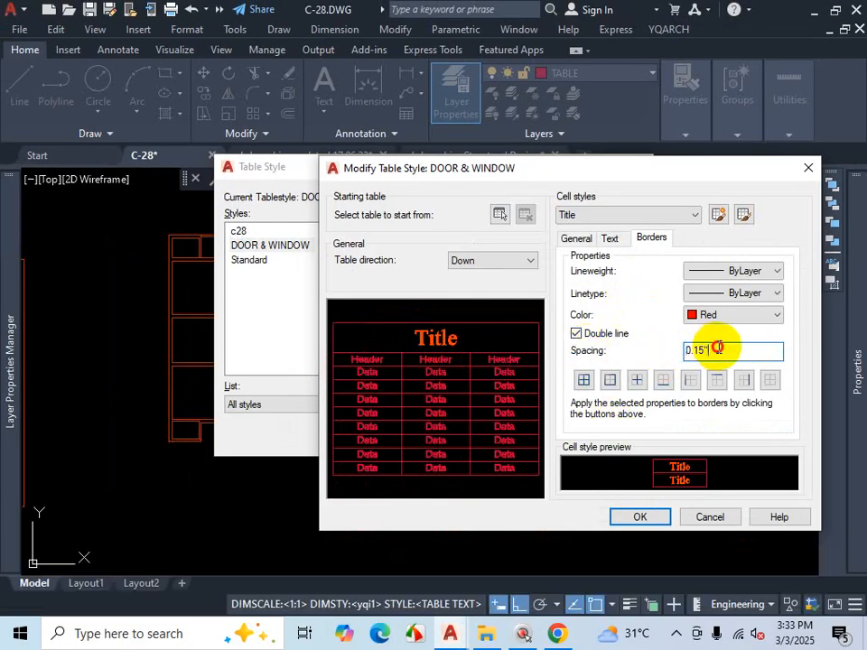
click(584, 381)
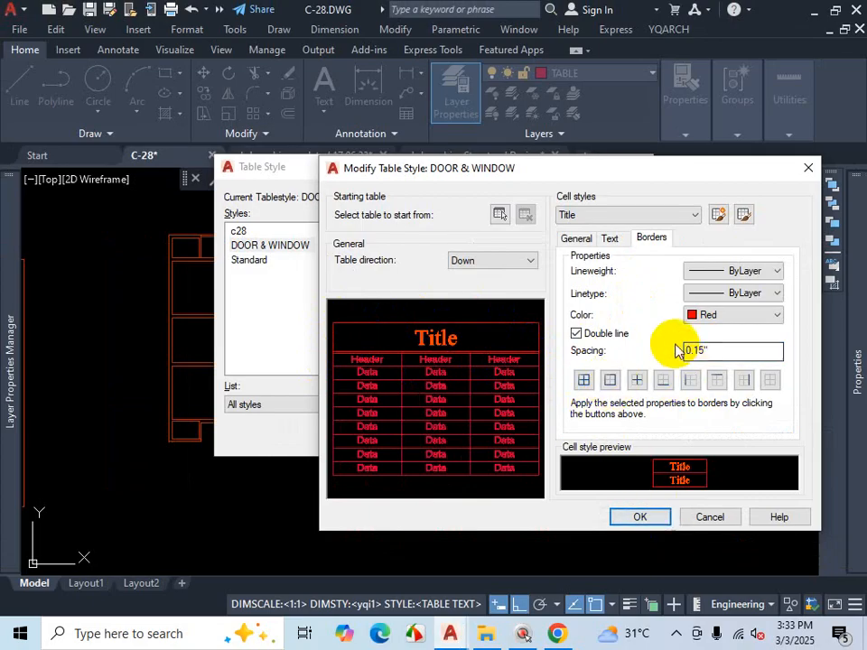
Step: Switch to the Header cell style and show its general properties
click(642, 217)
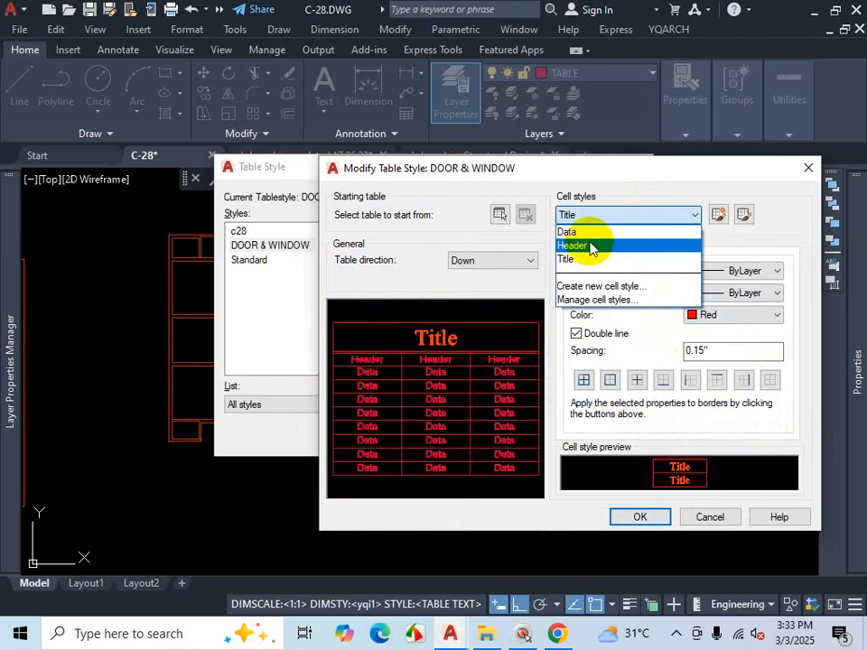
click(591, 245)
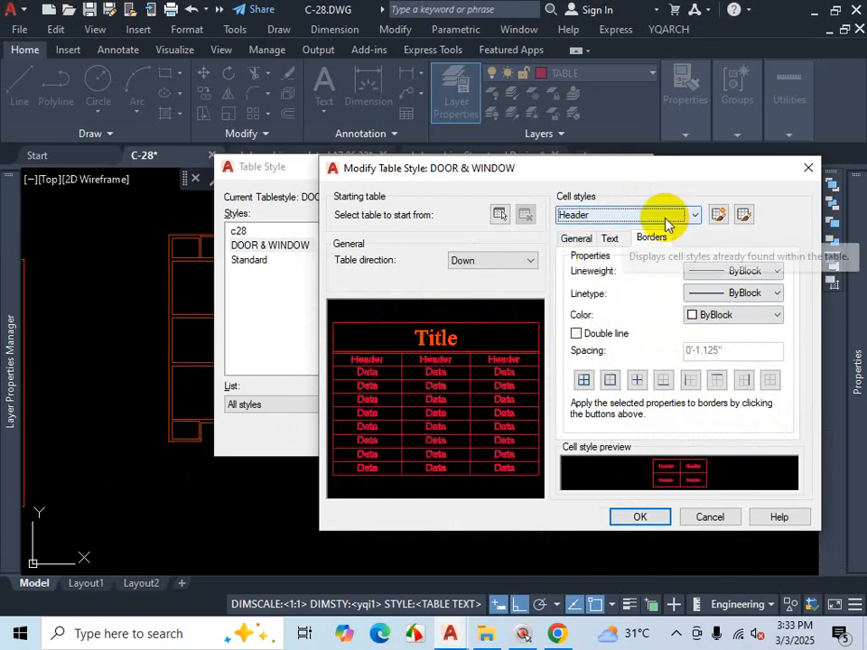
click(576, 239)
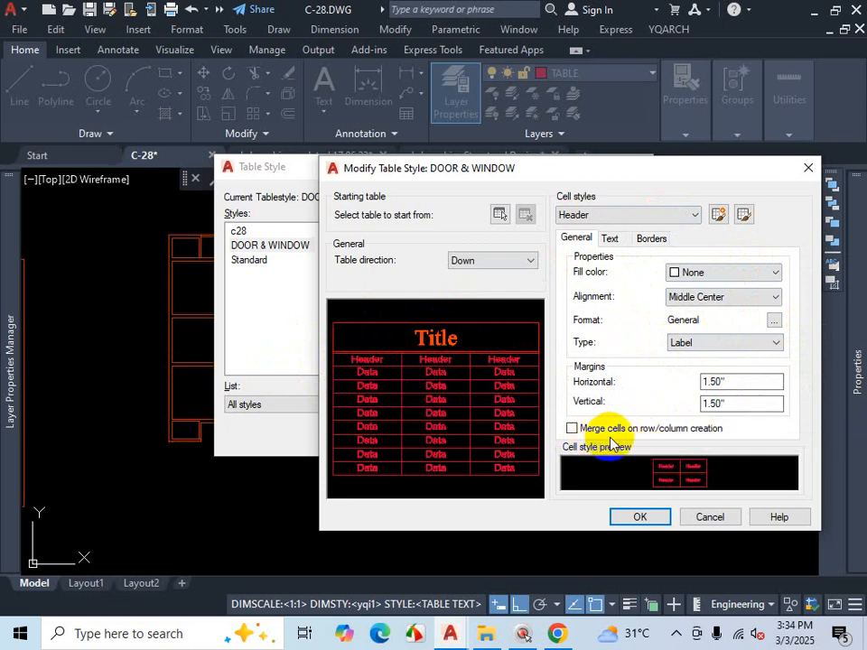
key(ctrl+1)
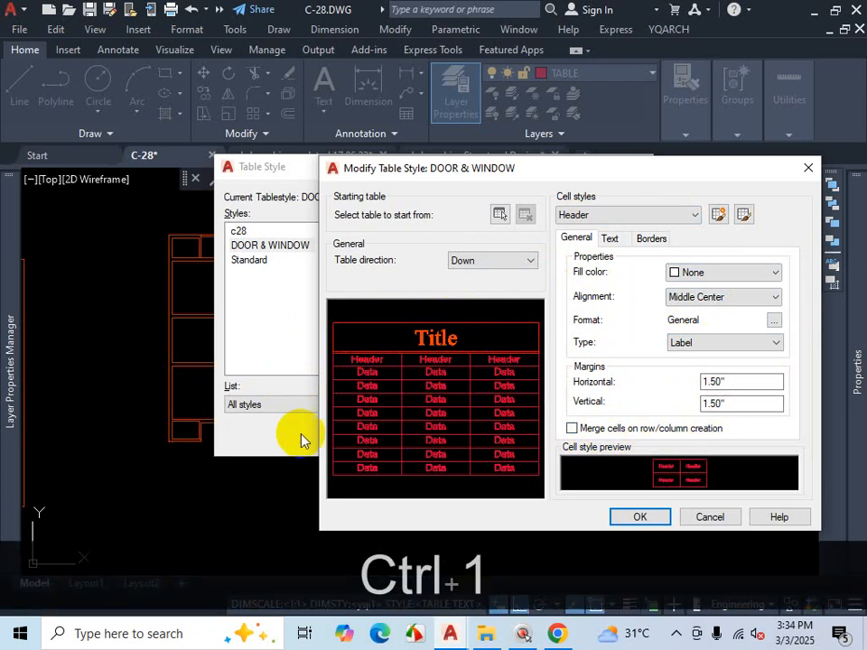
drag(350, 315, 397, 243)
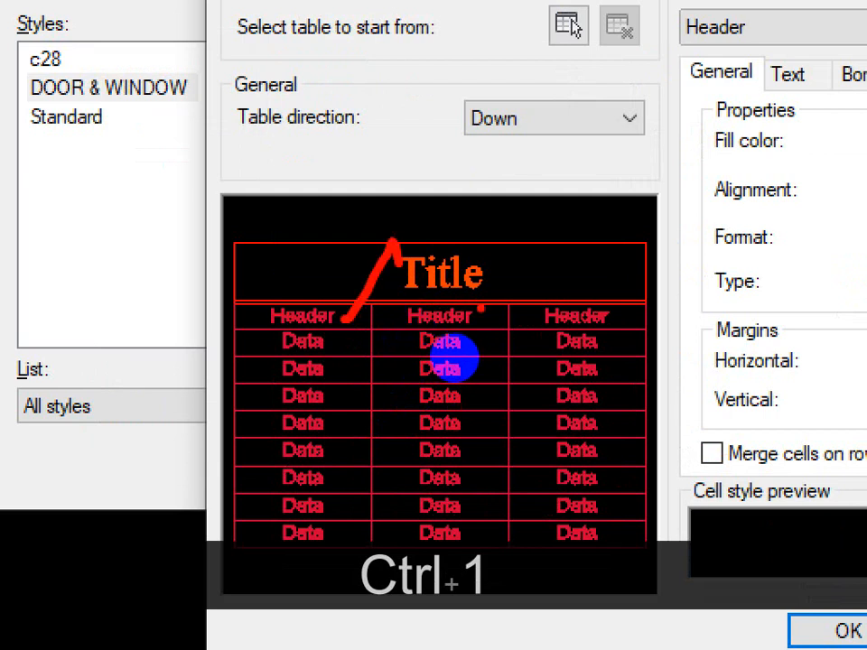
drag(482, 293, 565, 246)
key(Escape)
Step: Switch to Chrome to examine the header row of the Door Schedule reference, and return to the C-28 drawing in AutoCAD
click(555, 632)
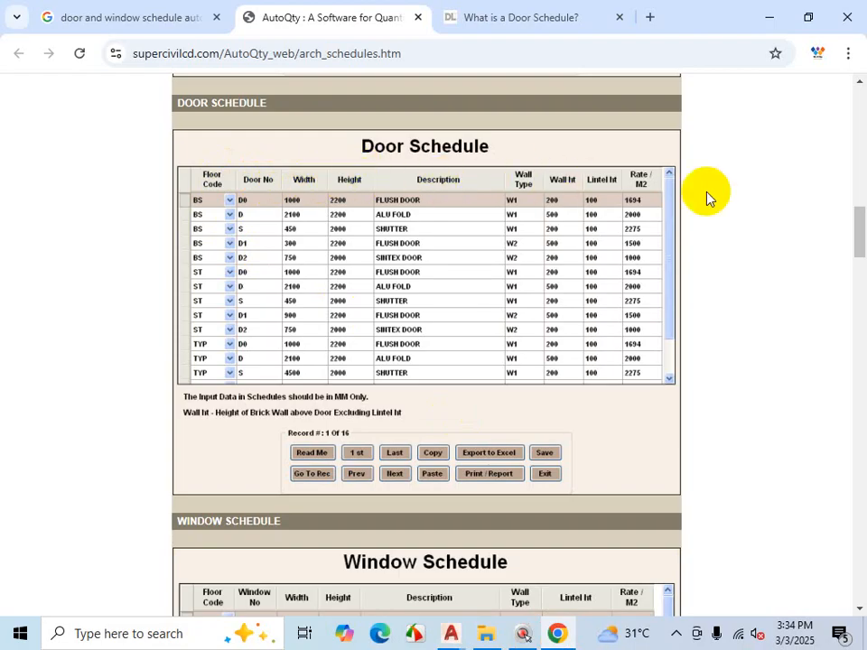
click(454, 632)
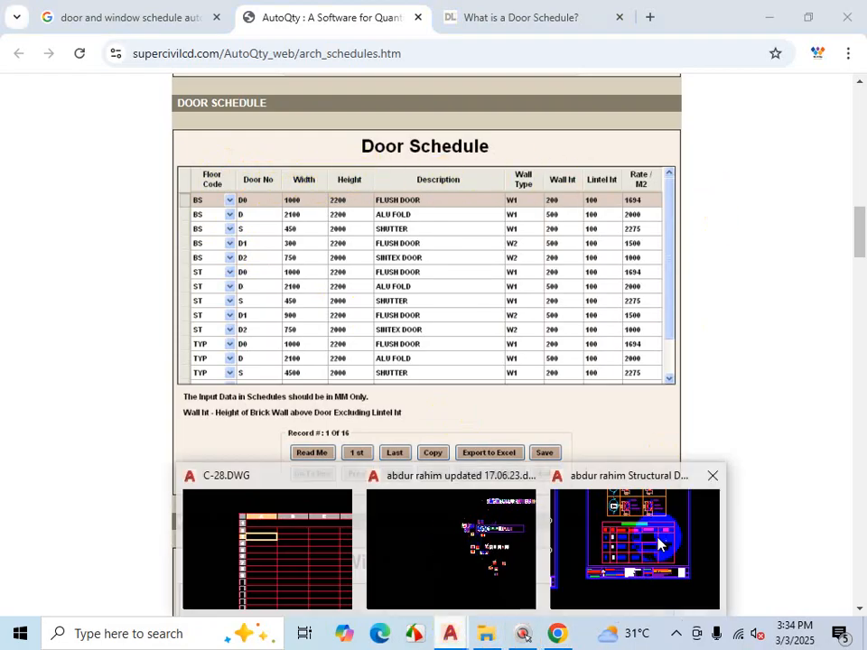
click(299, 544)
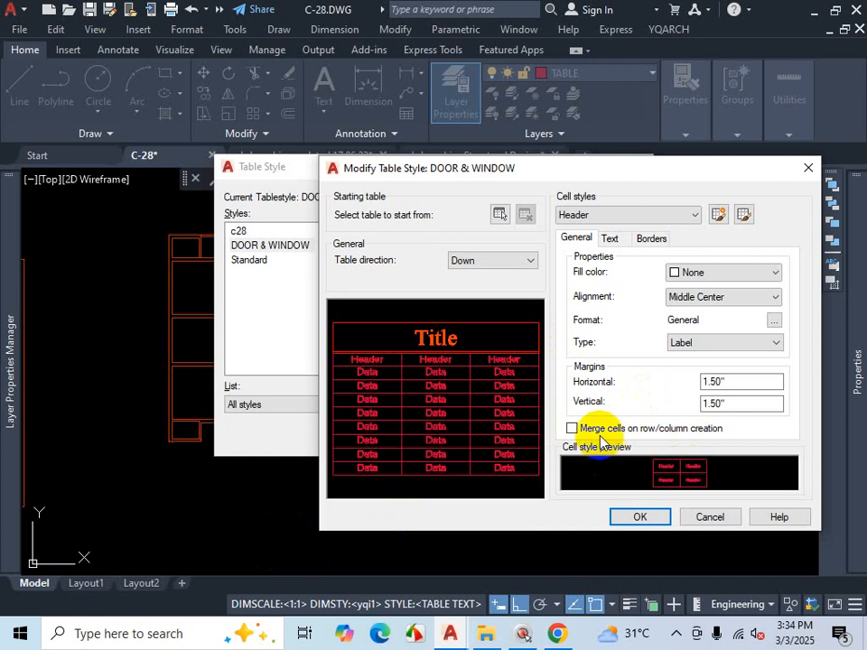
Step: Set the Header cell style's text style to TABLE and its text color to index color 196
click(609, 238)
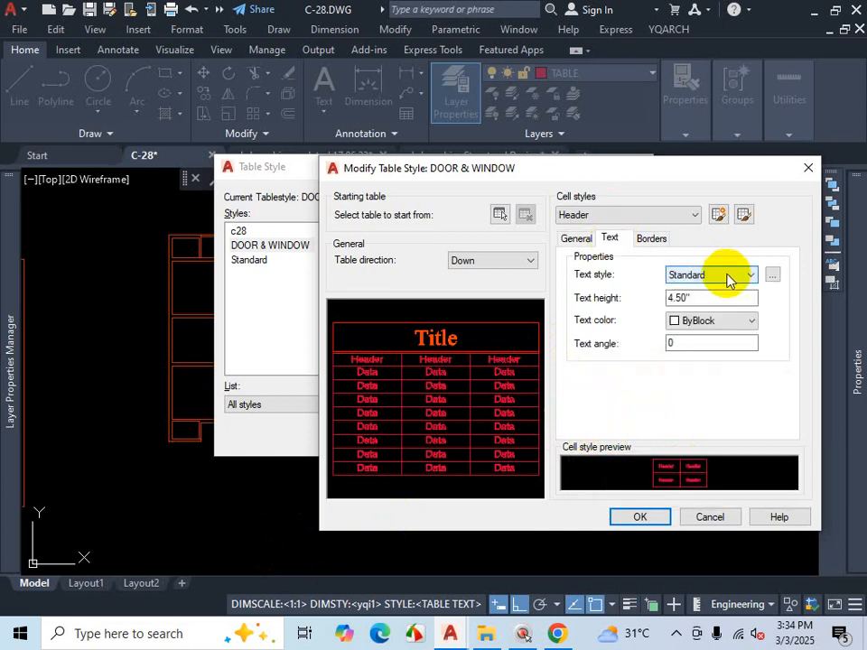
click(755, 276)
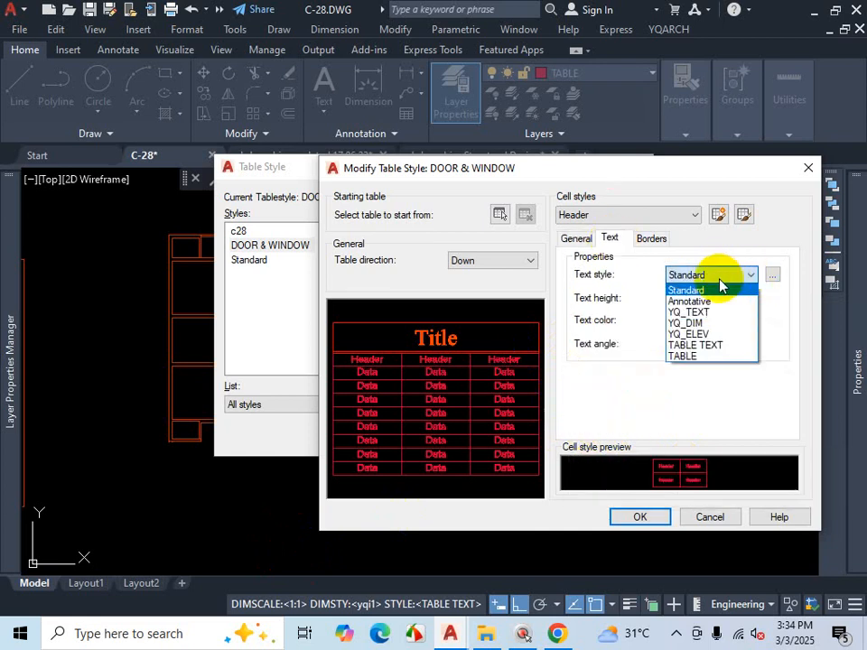
click(691, 359)
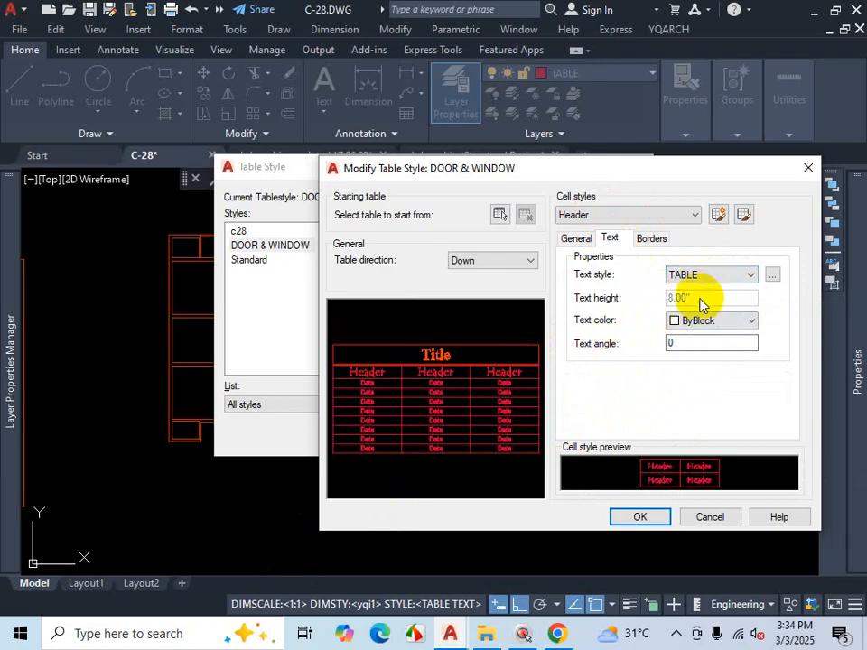
key(ctrl+1)
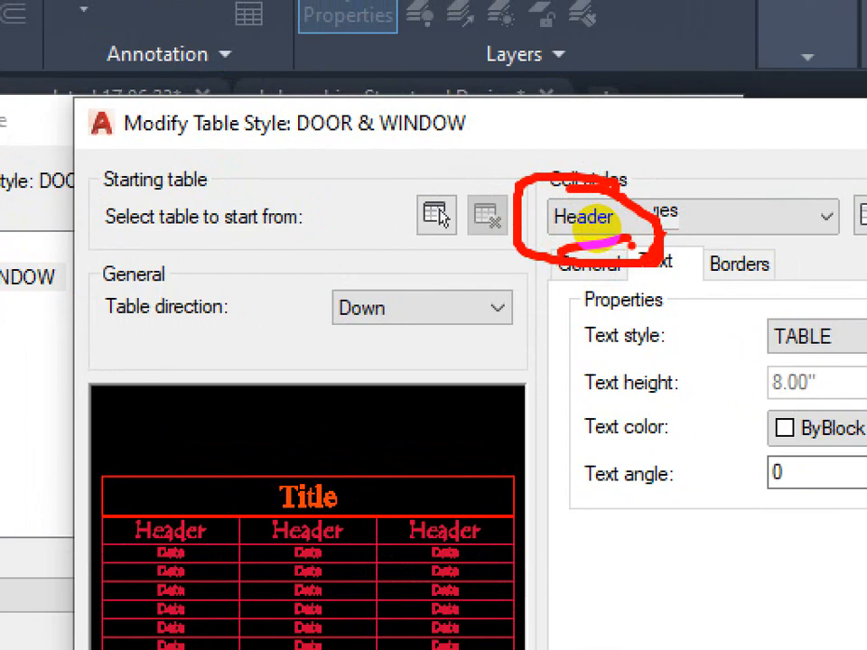
key(Escape)
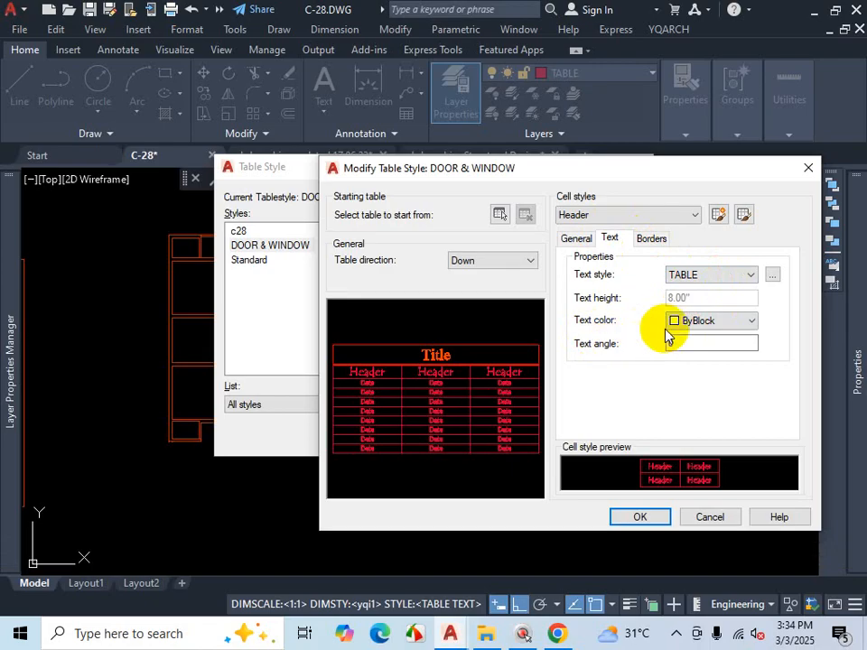
click(712, 324)
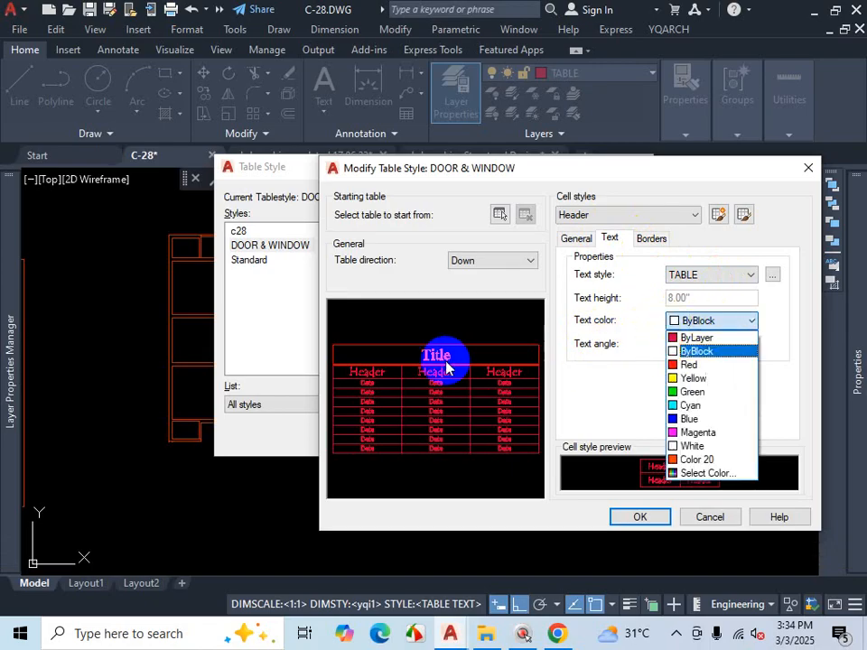
click(716, 474)
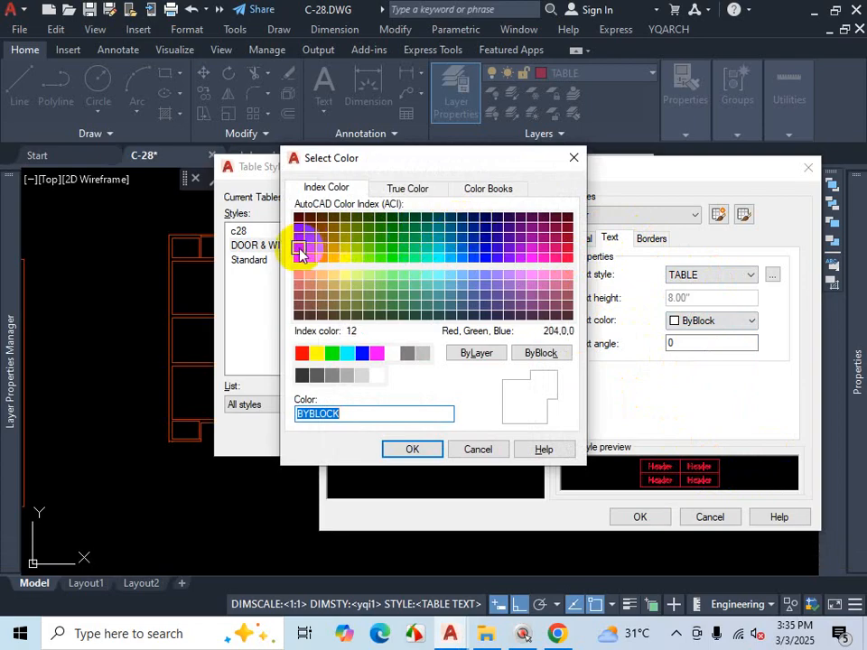
click(506, 229)
click(412, 450)
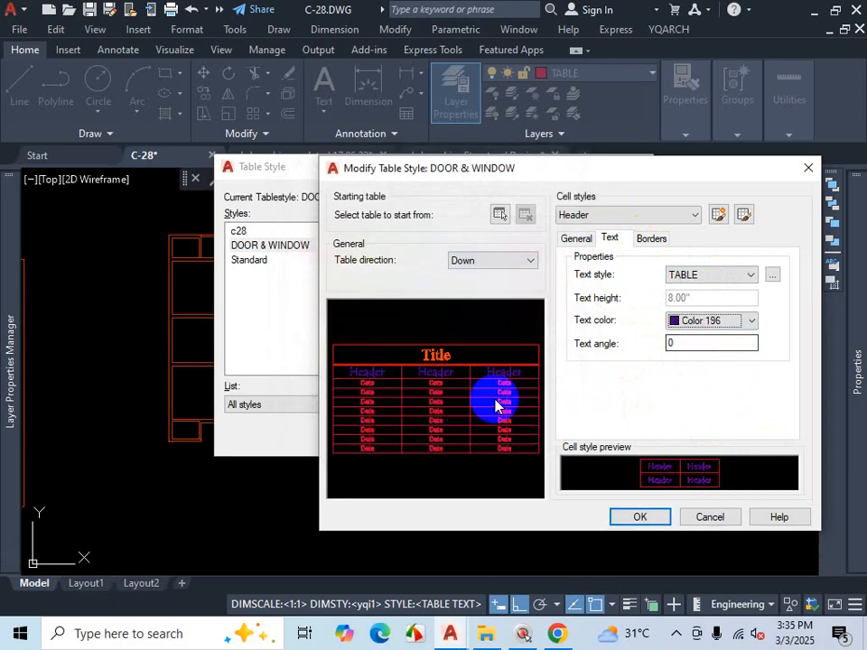
key(ctrl+1)
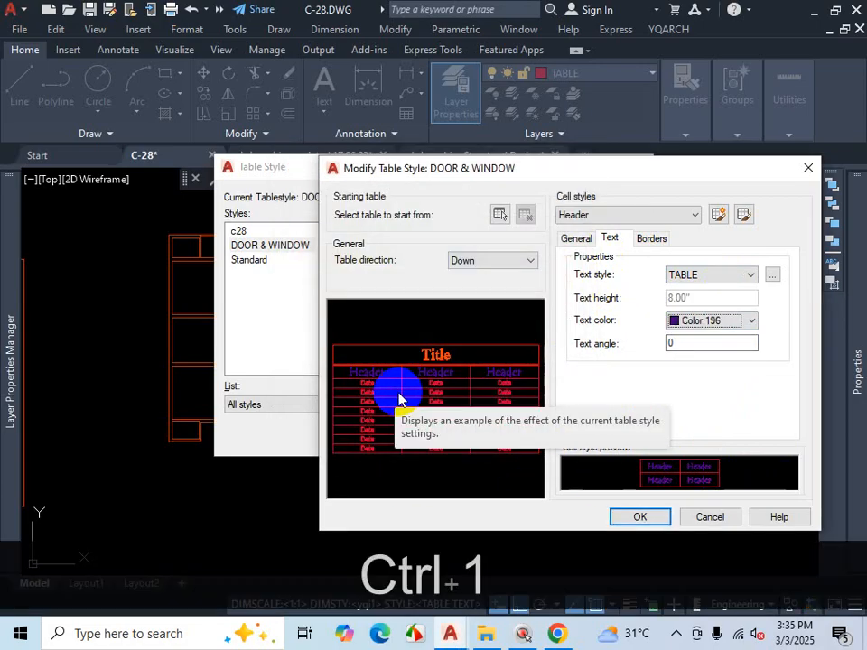
click(398, 393)
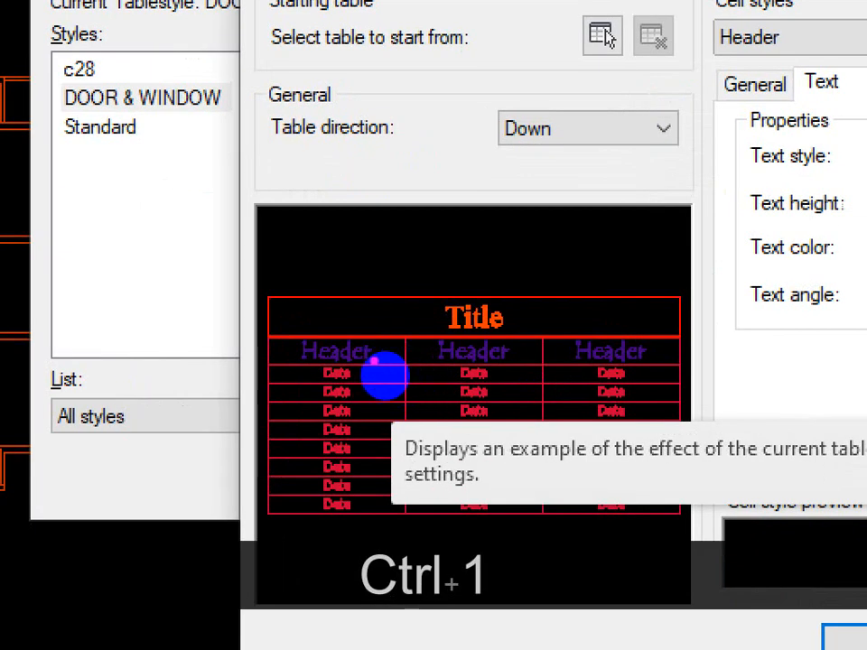
drag(374, 361, 629, 368)
key(Escape)
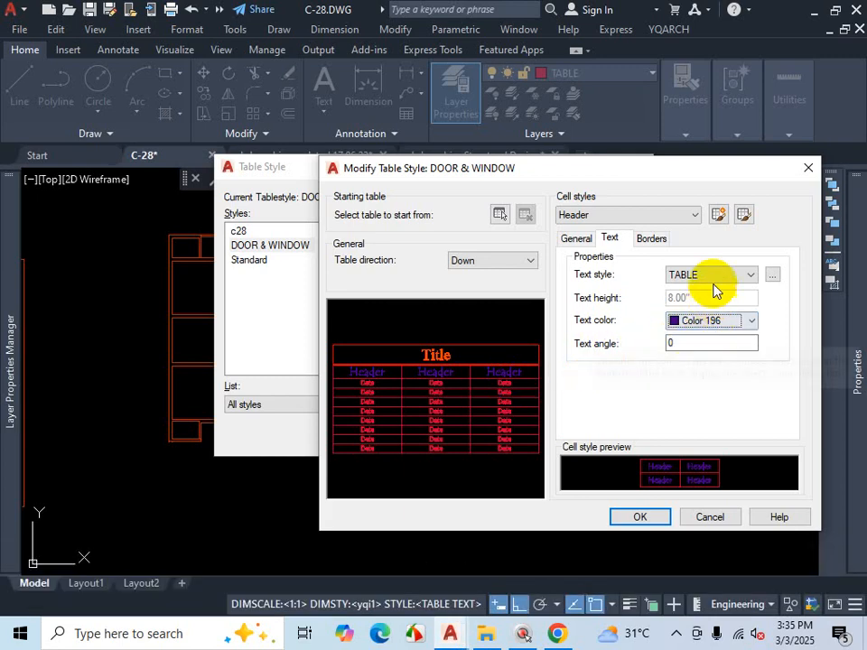
Step: Set the Header cell style's border lineweight and linetype to ByLayer and color to Green, applied to all borders
click(651, 239)
click(757, 273)
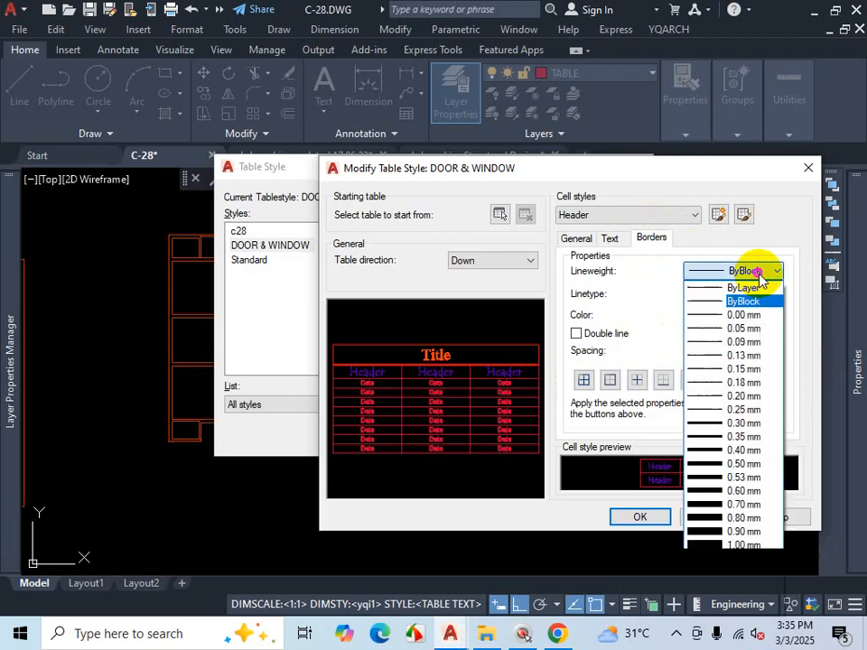
click(744, 288)
click(755, 293)
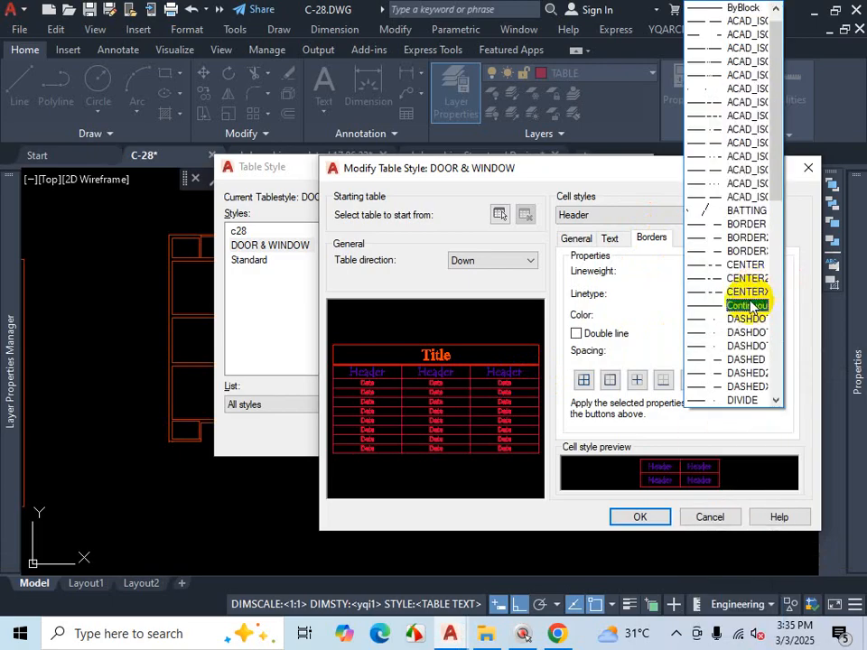
scroll(745, 297, up, 1)
click(748, 9)
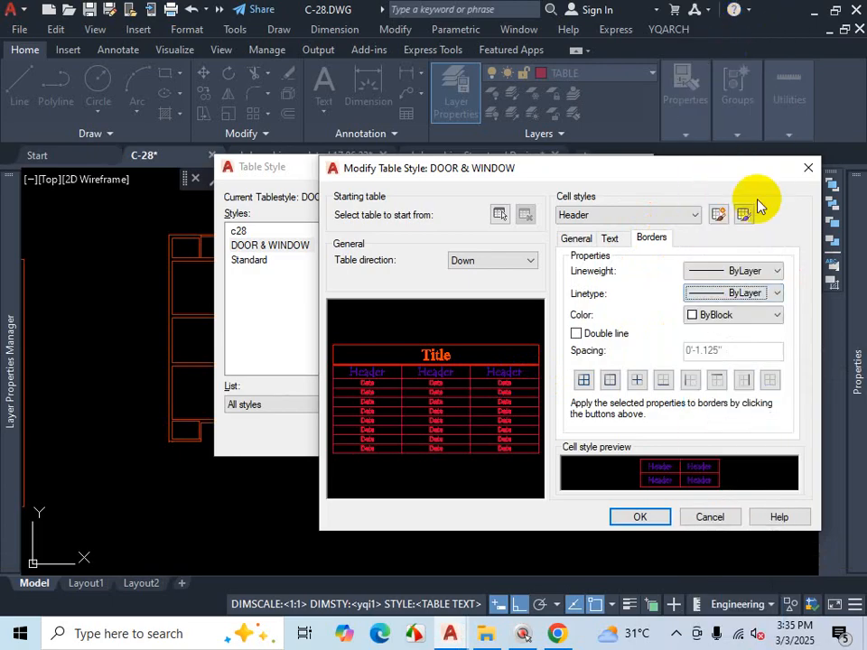
click(715, 318)
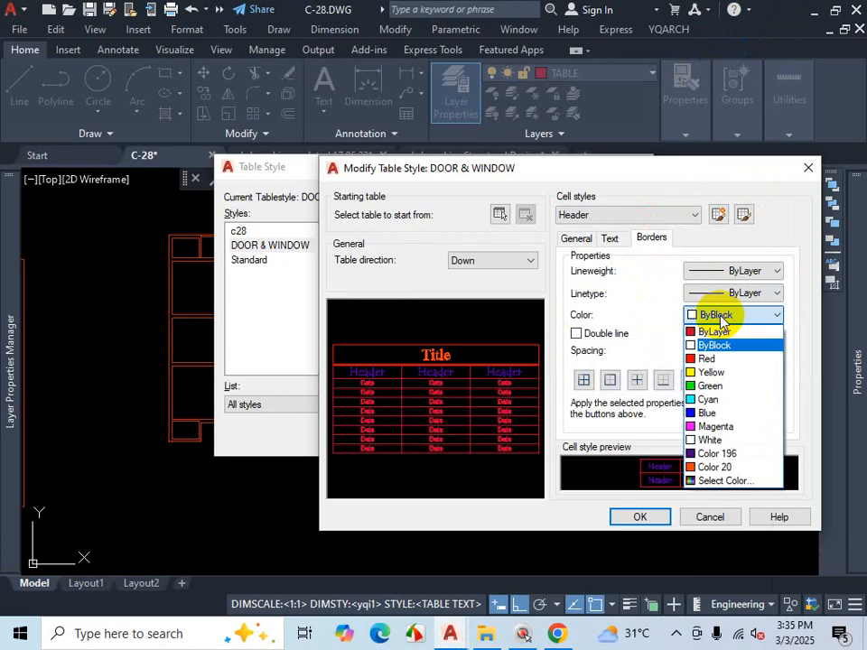
click(717, 387)
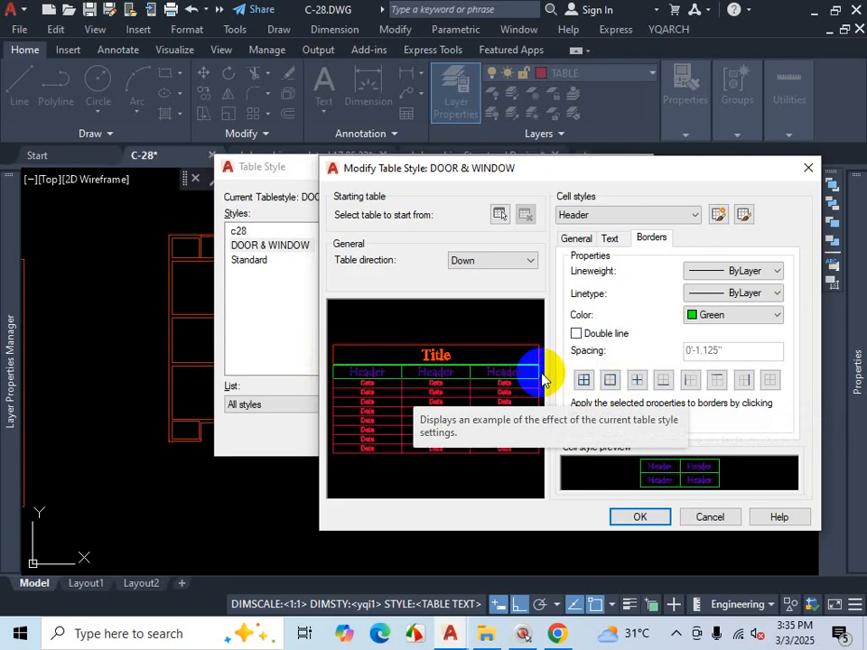
key(ctrl+1)
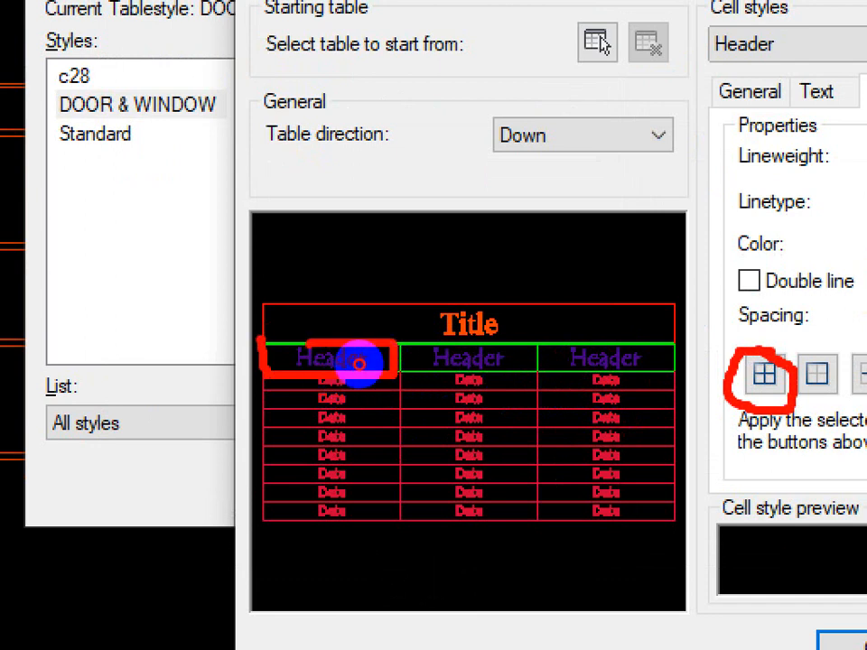
drag(404, 377, 528, 372)
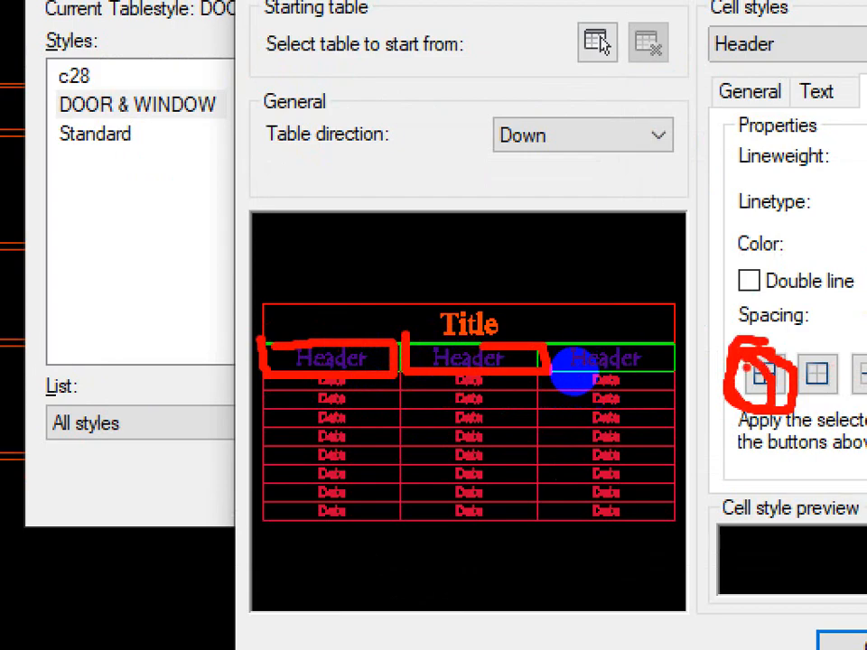
key(Escape)
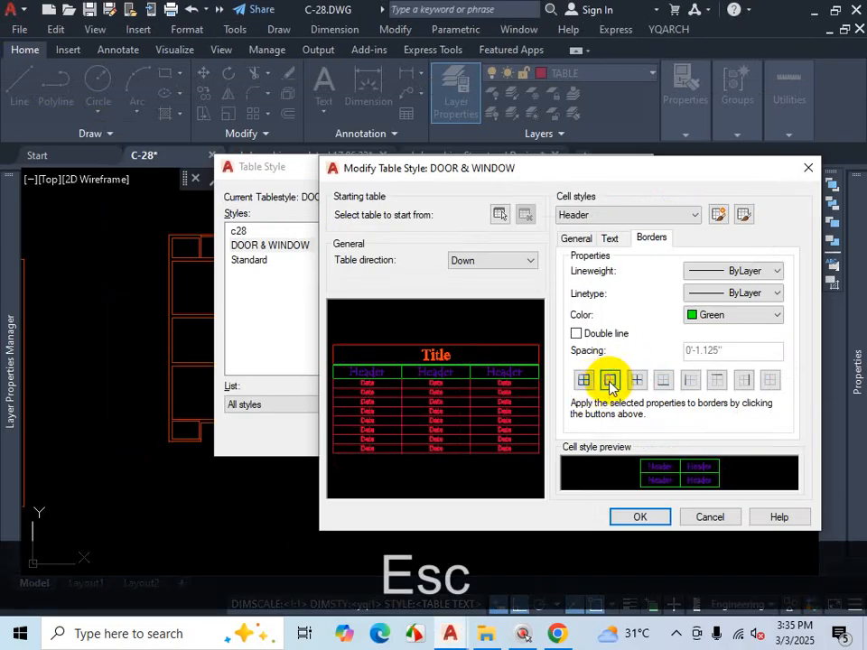
key(ctrl+1)
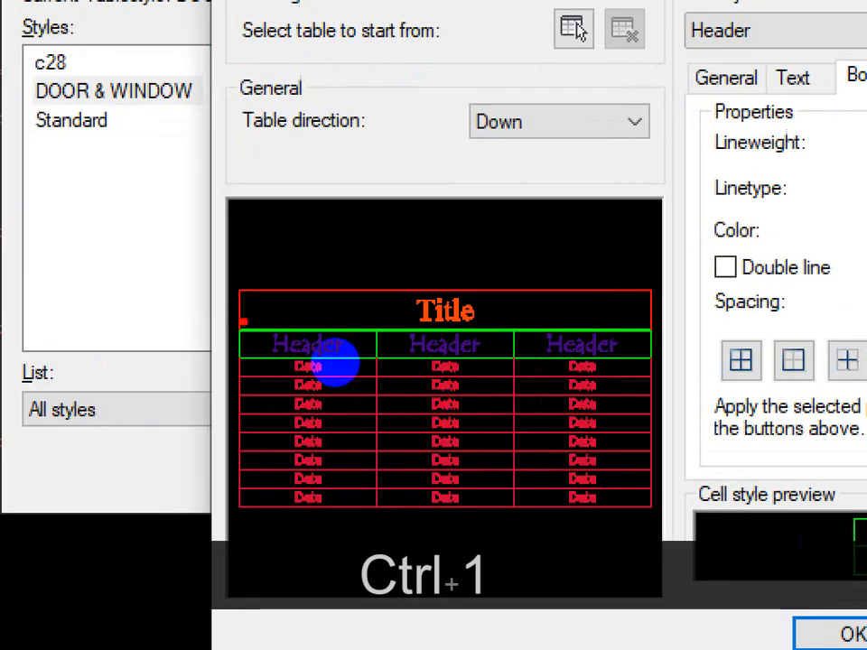
mouse_move(335, 375)
mouse_down()
mouse_move(534, 381)
mouse_move(504, 365)
mouse_up()
key(Escape)
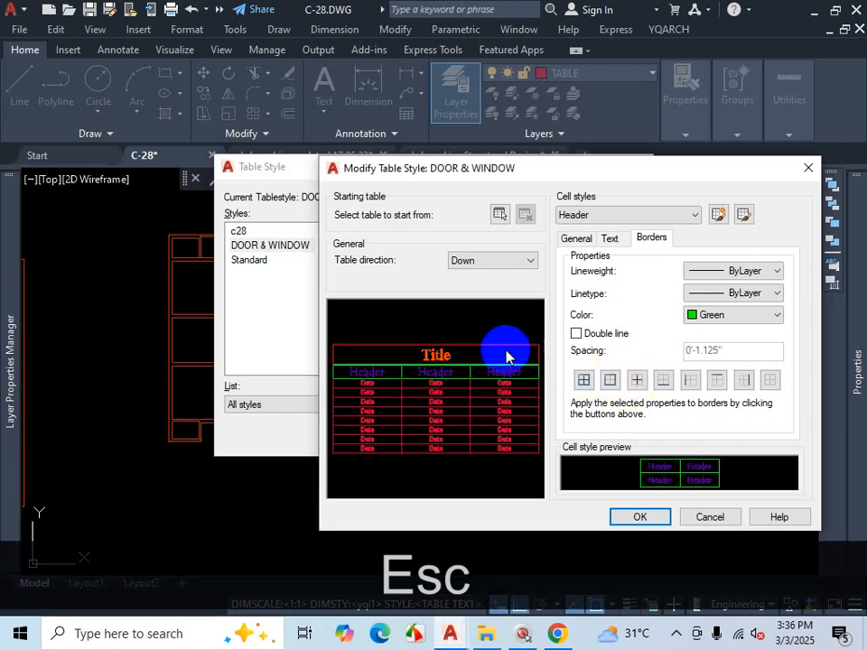
Step: Apply the selected border properties to the outside borders of the Header cell style
click(608, 383)
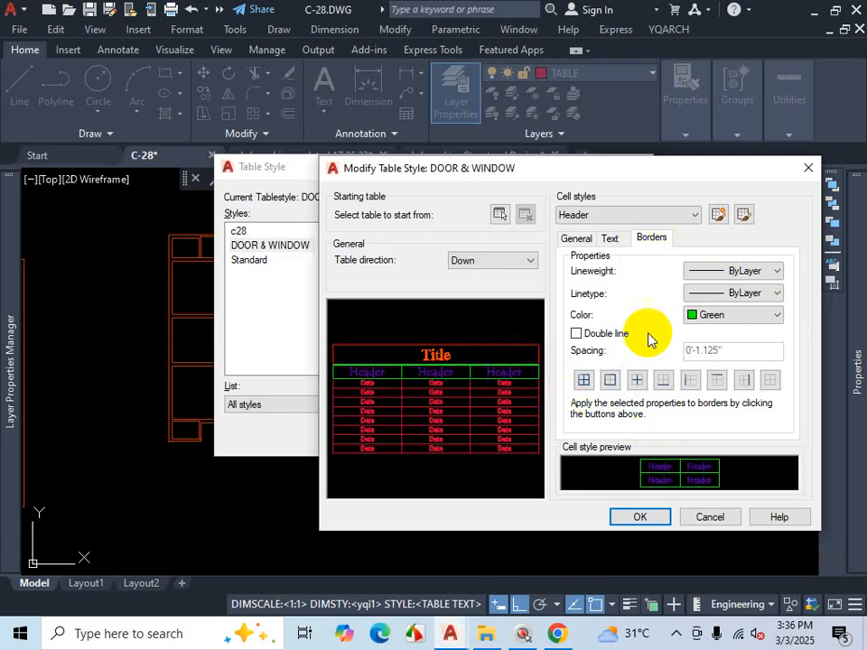
Step: Switch to the Data cell style, set its alignment to Middle Center and accept General as its cell format
click(629, 217)
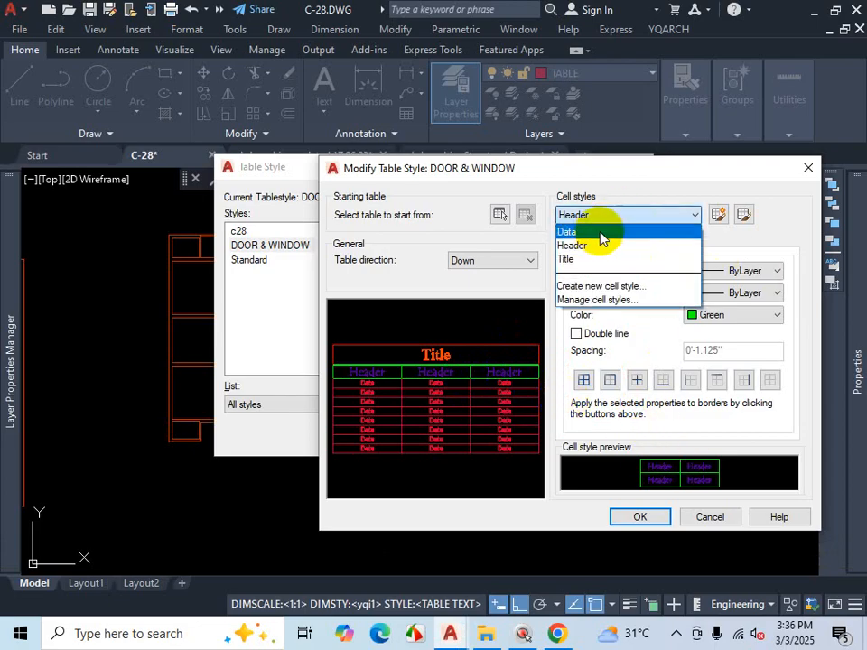
click(600, 231)
click(576, 237)
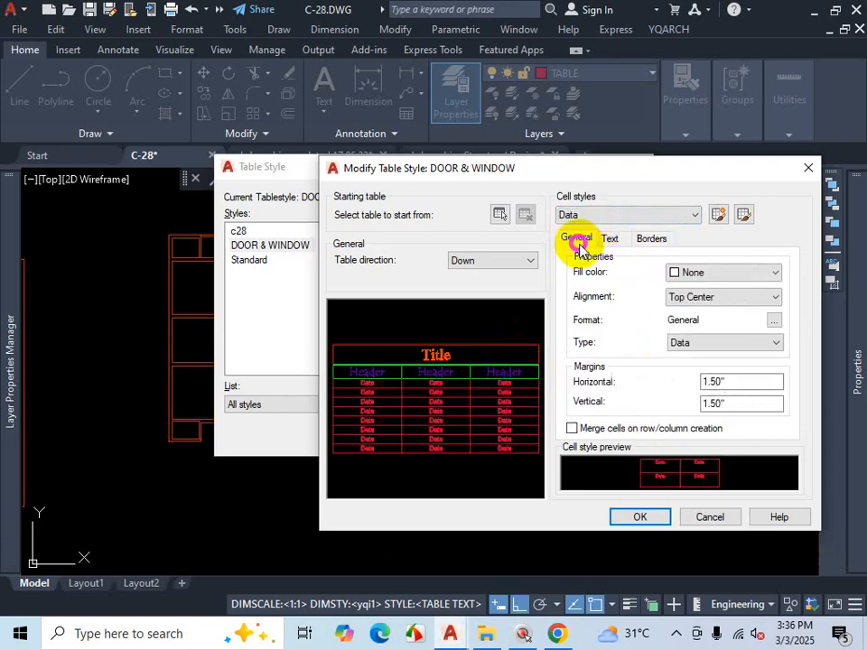
click(713, 303)
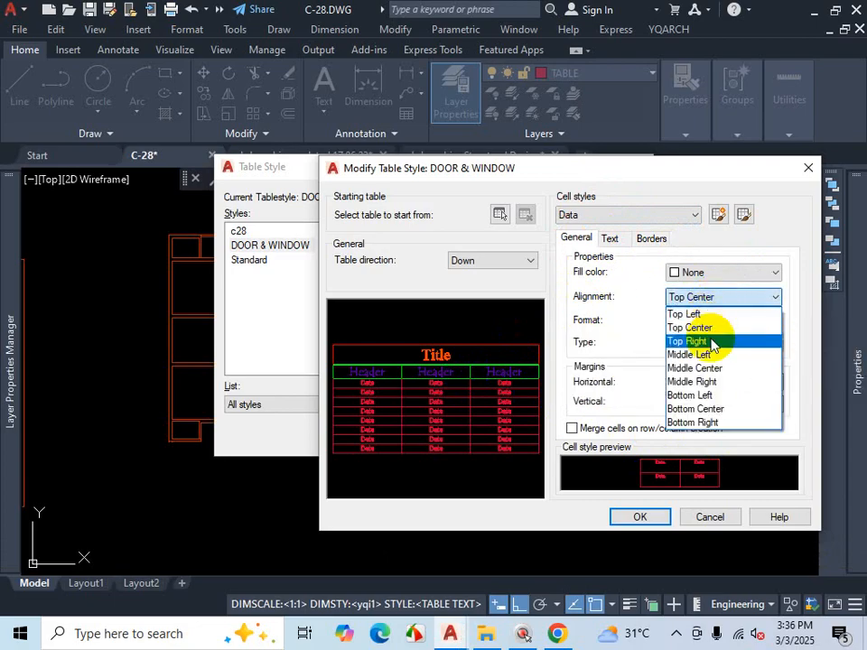
click(720, 369)
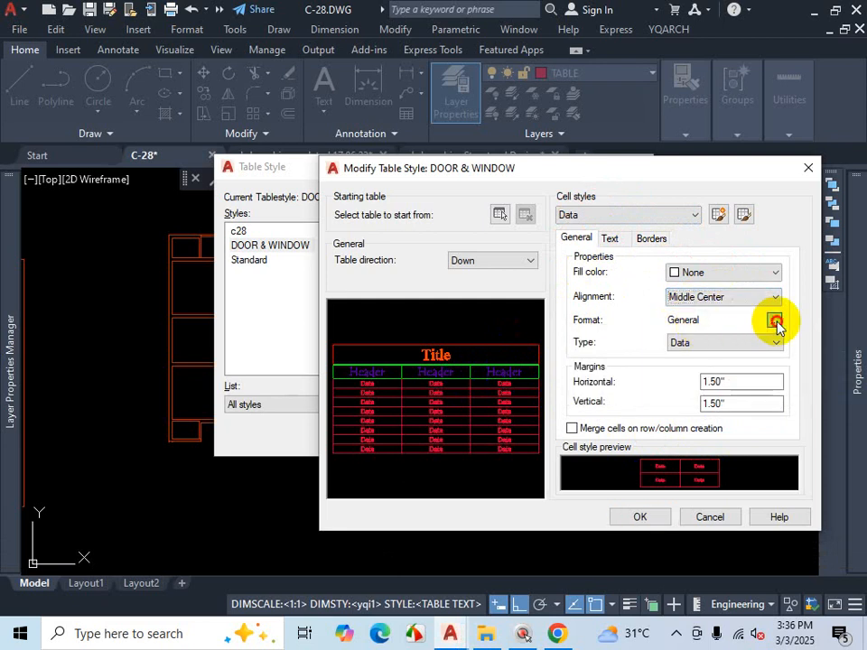
click(774, 320)
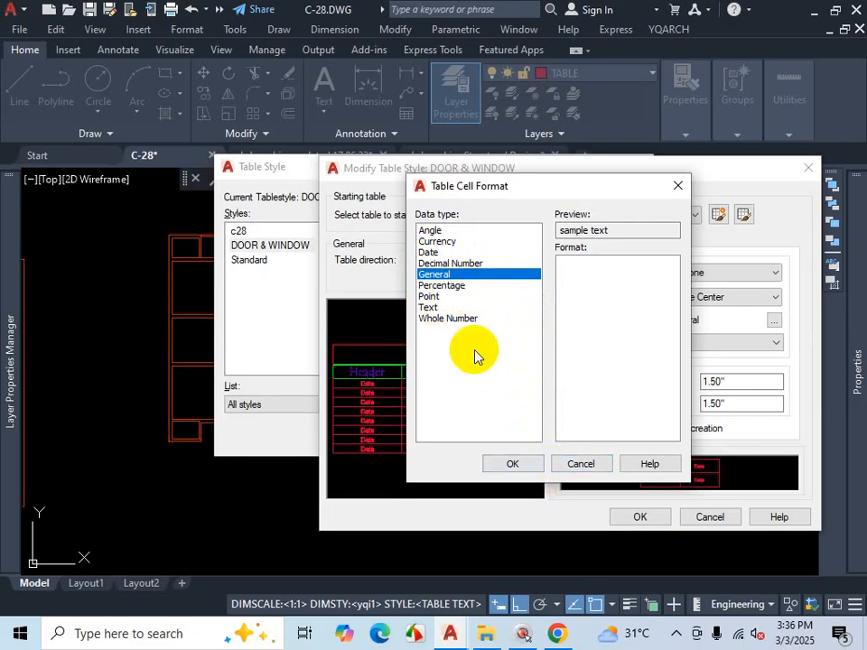
click(513, 463)
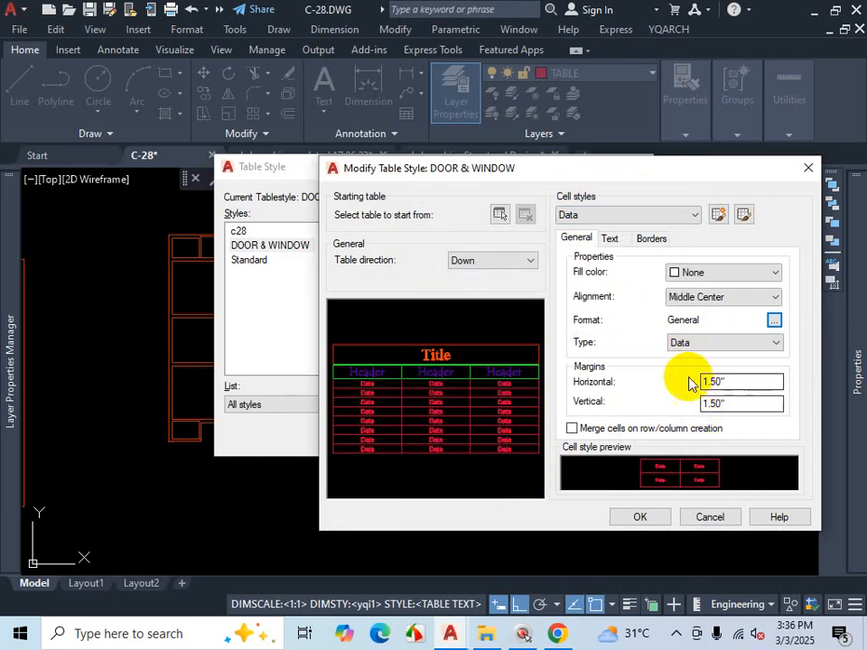
Step: Set the Data cell style's text style to TABLE and its text color to index color 66
click(621, 242)
click(751, 277)
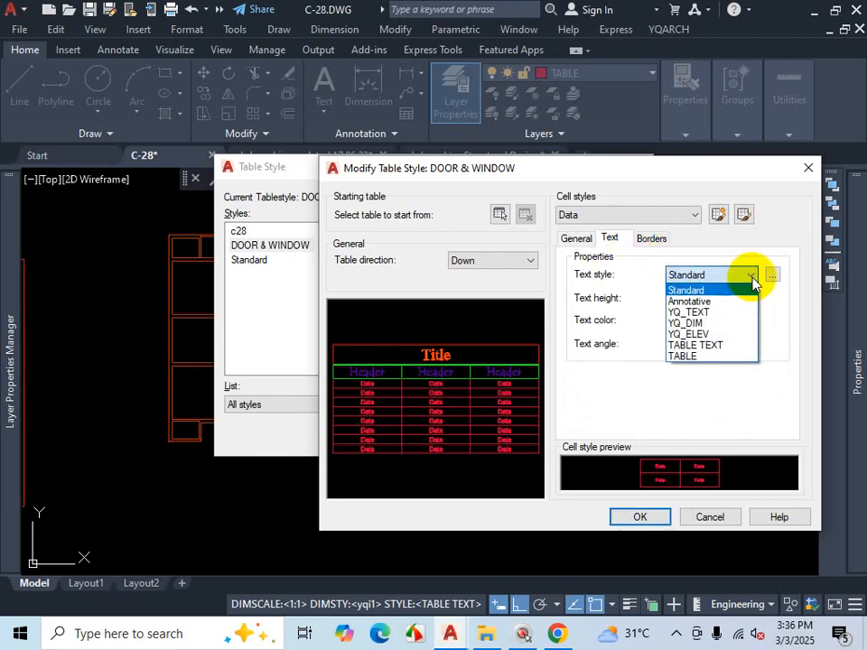
click(702, 356)
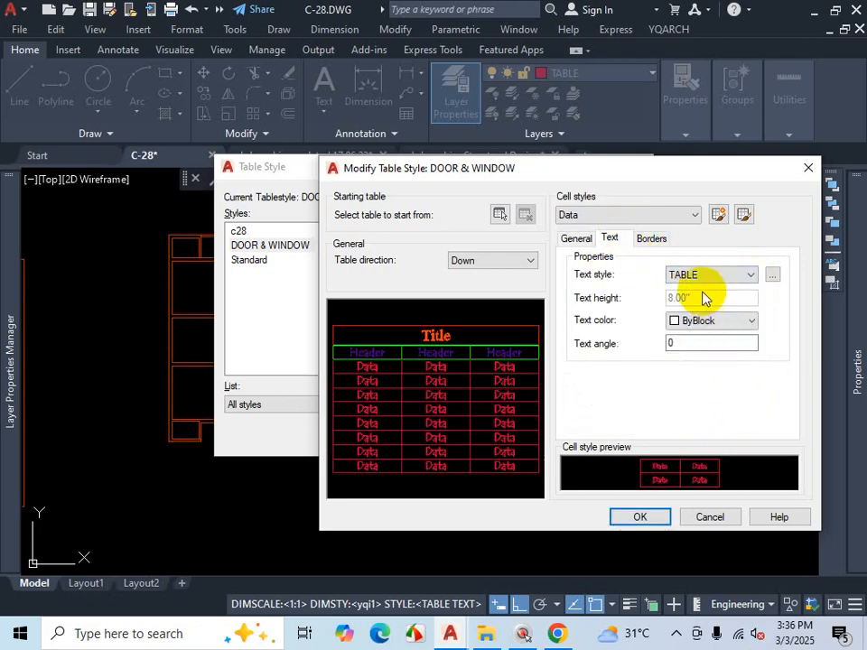
click(736, 326)
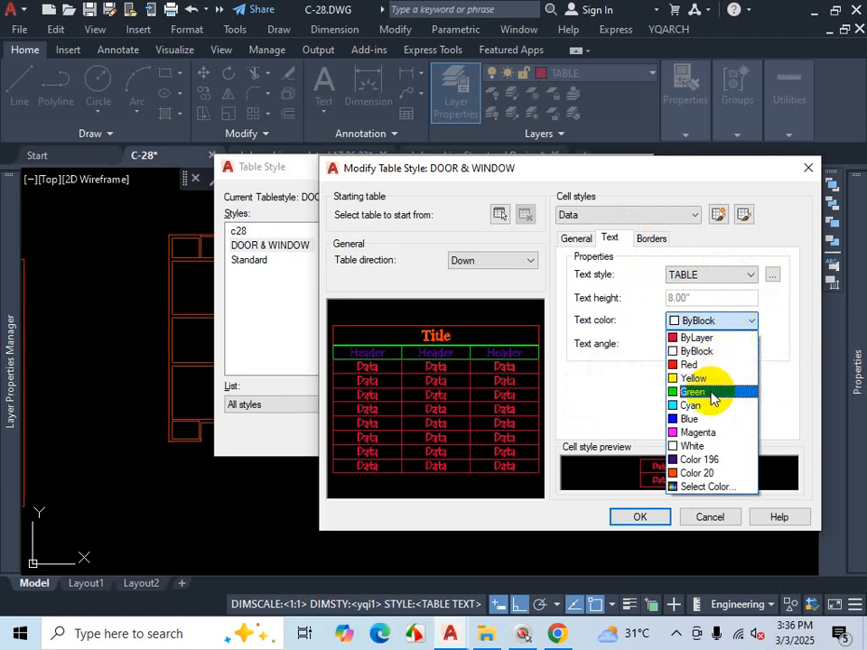
click(701, 486)
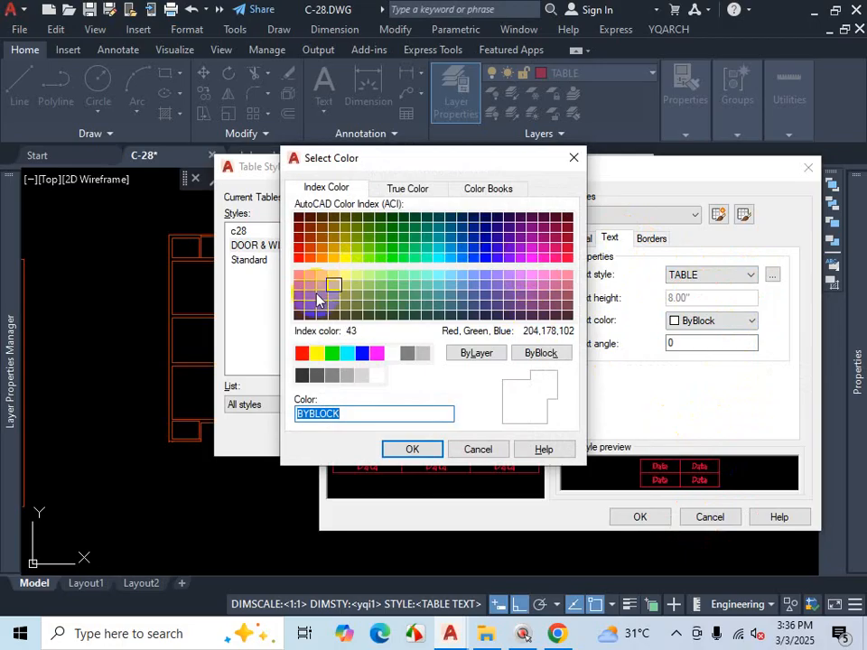
click(359, 229)
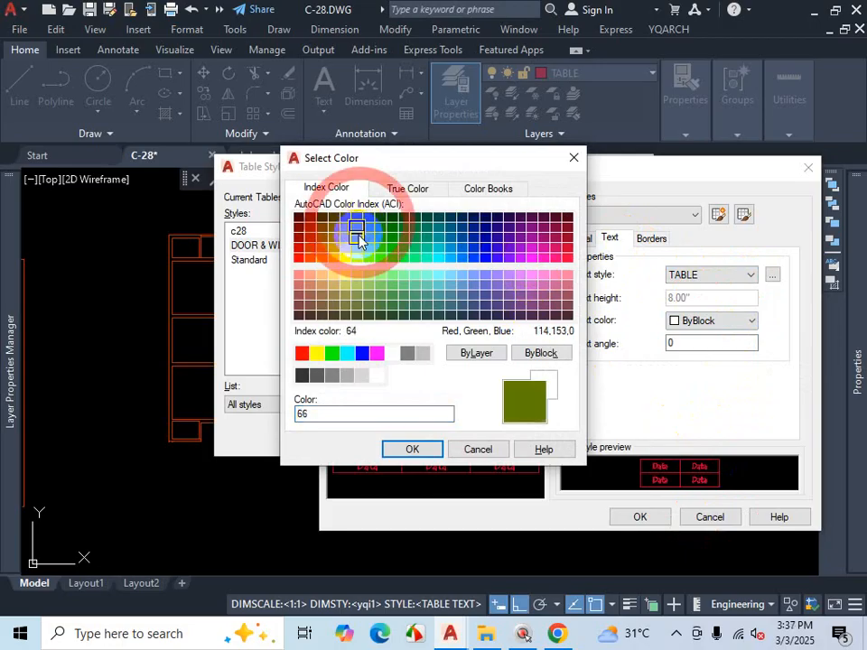
click(437, 449)
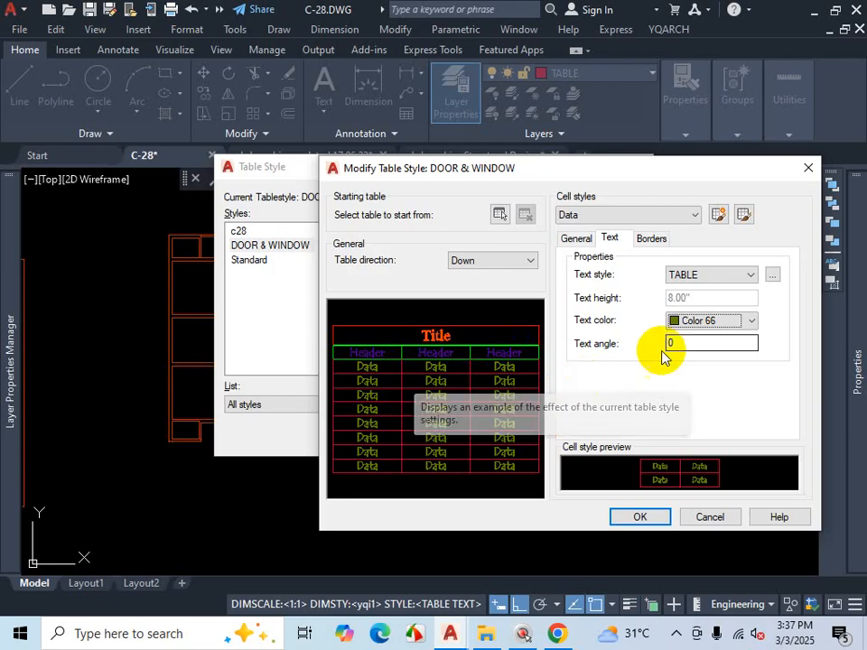
Step: Set the Data cell style's border lineweight and linetype to ByLayer and color to Blue for all borders, and accept the table style changes
click(651, 238)
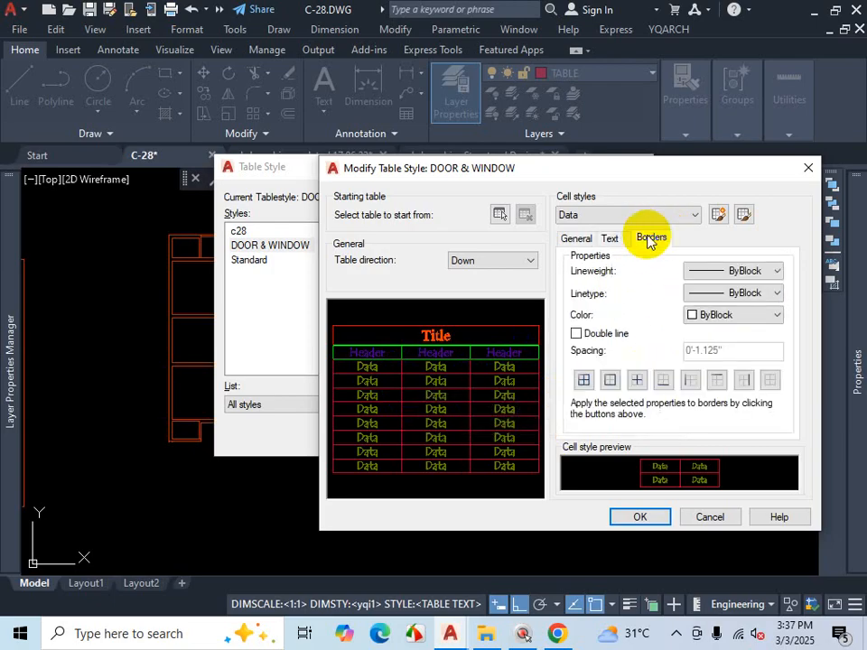
click(735, 271)
click(739, 284)
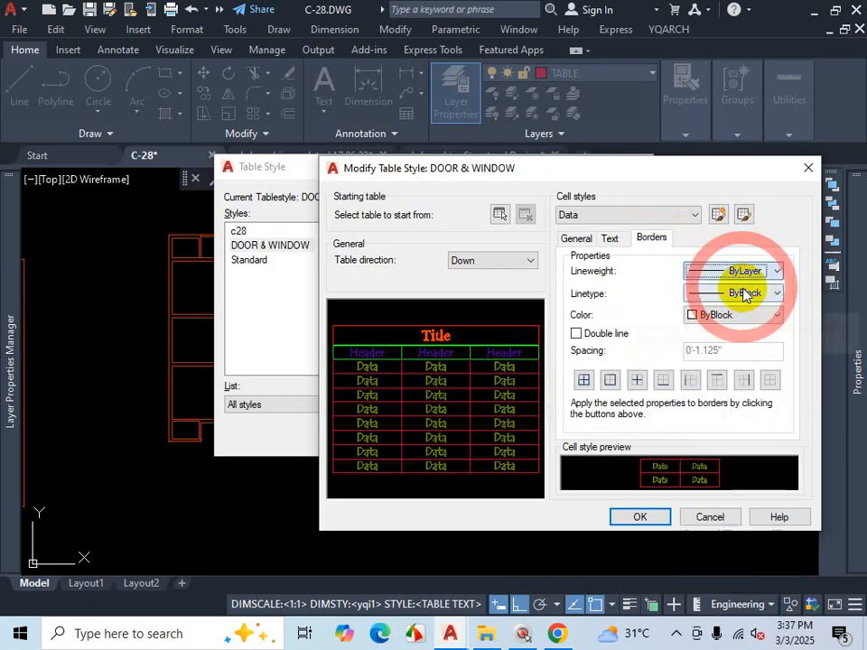
click(744, 294)
scroll(735, 236, up, 1)
click(709, 13)
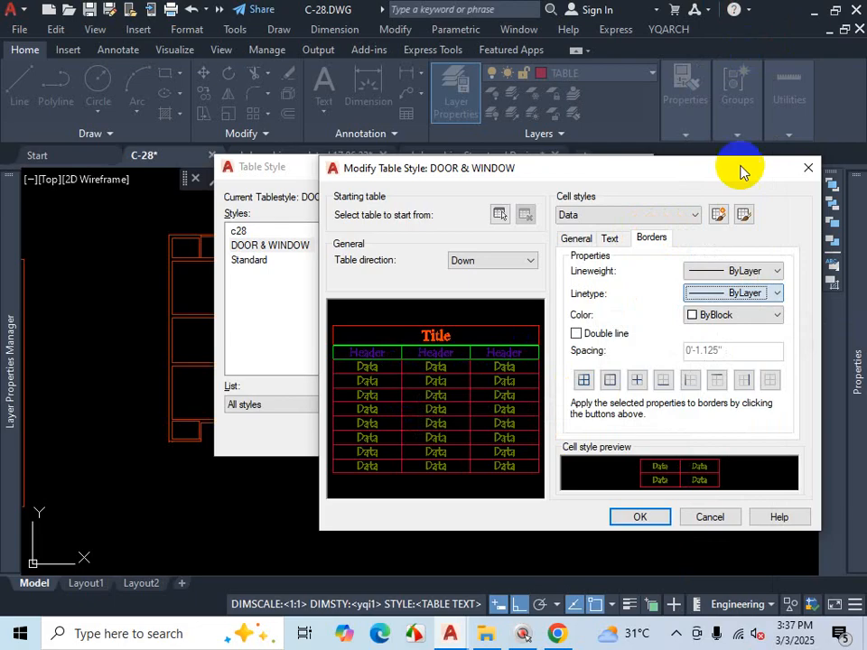
click(750, 316)
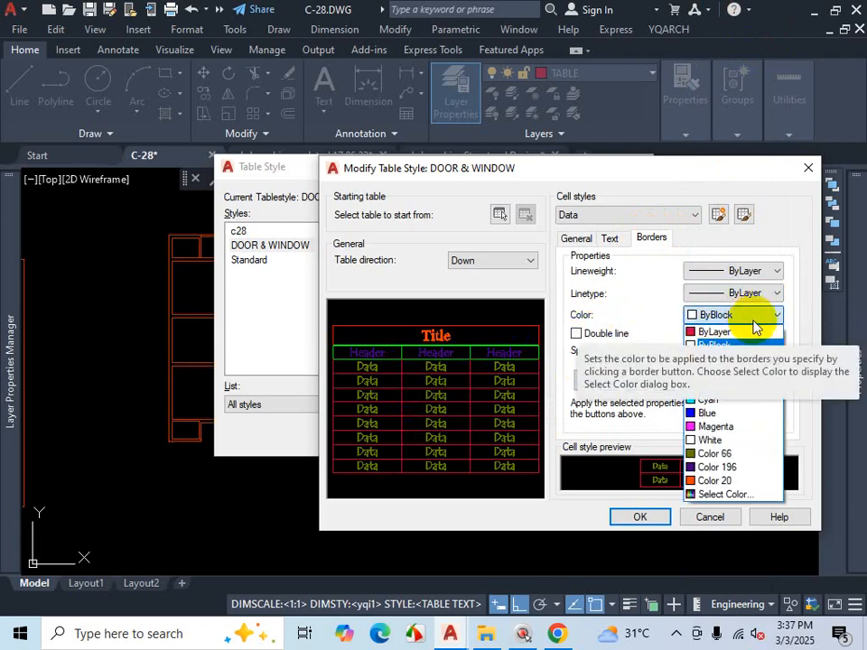
click(709, 413)
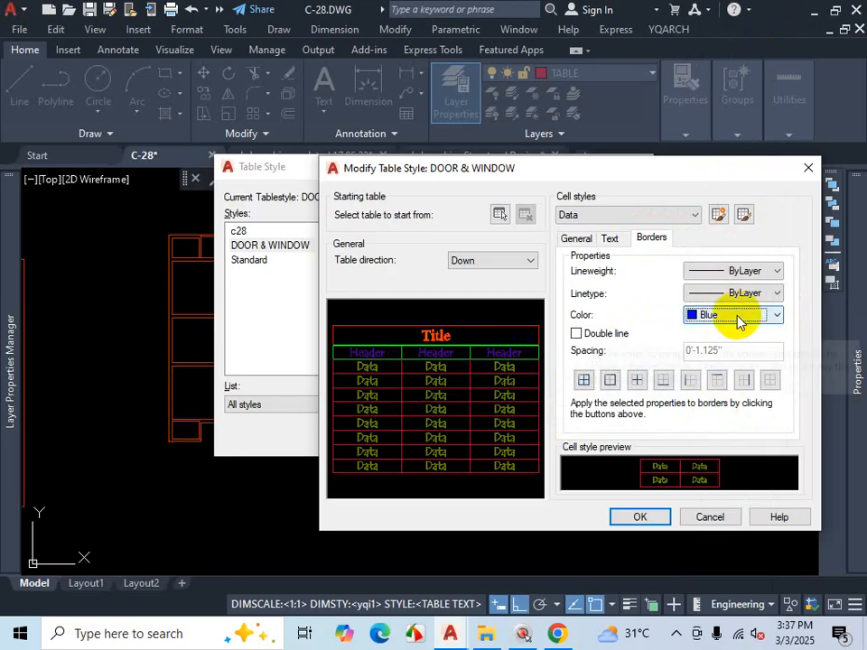
click(610, 380)
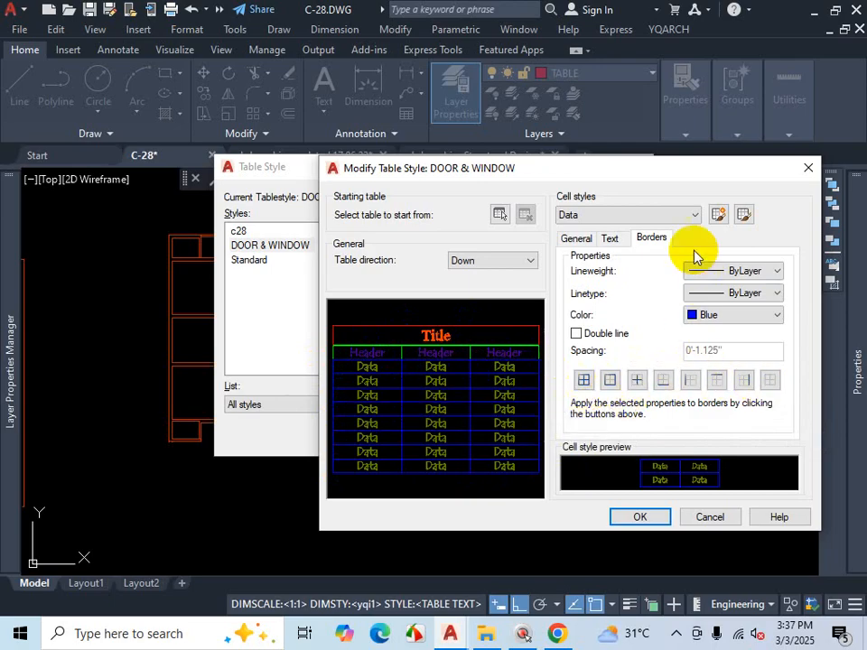
click(653, 519)
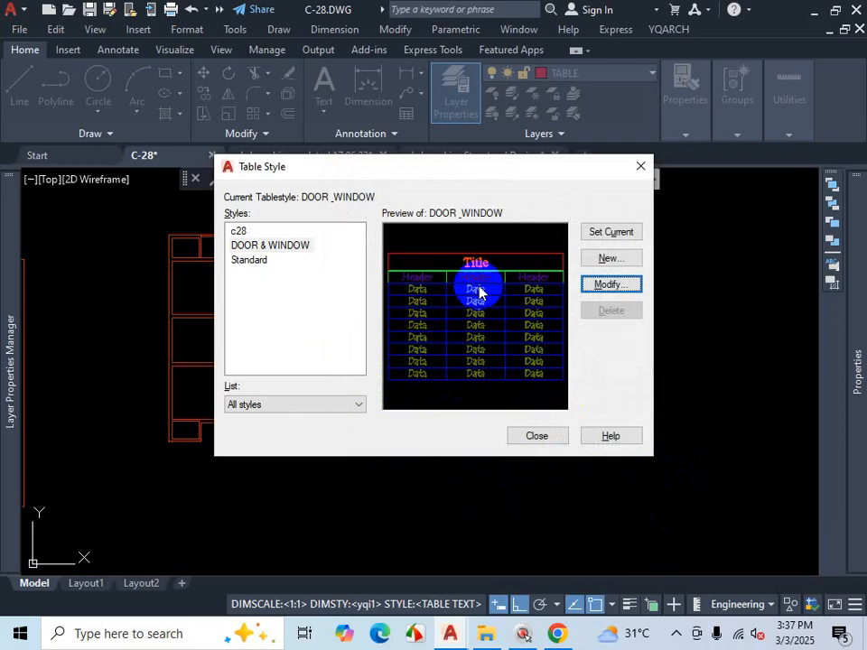
Step: Make DOOR & WINDOW the current table style and close the table style manager
click(265, 246)
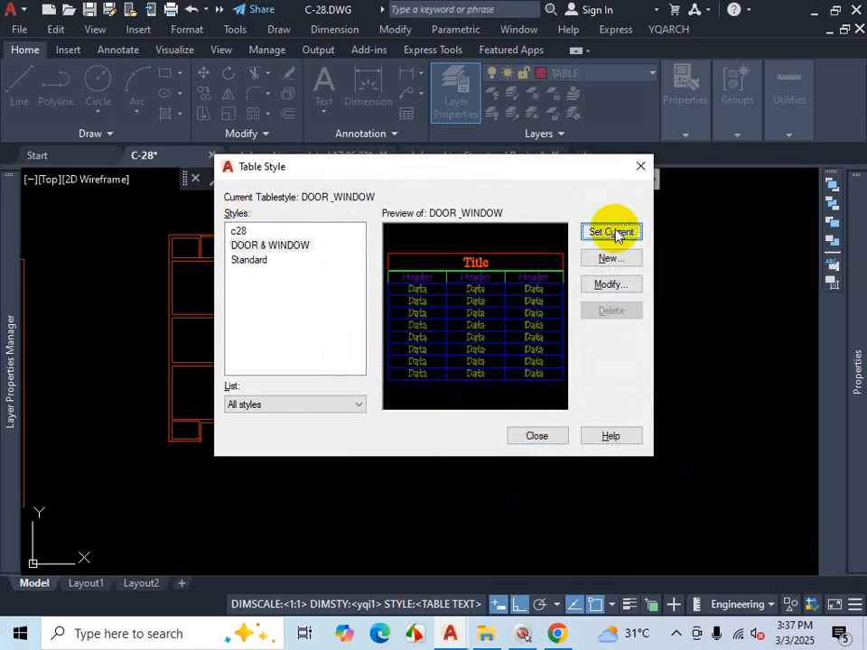
click(613, 233)
click(536, 437)
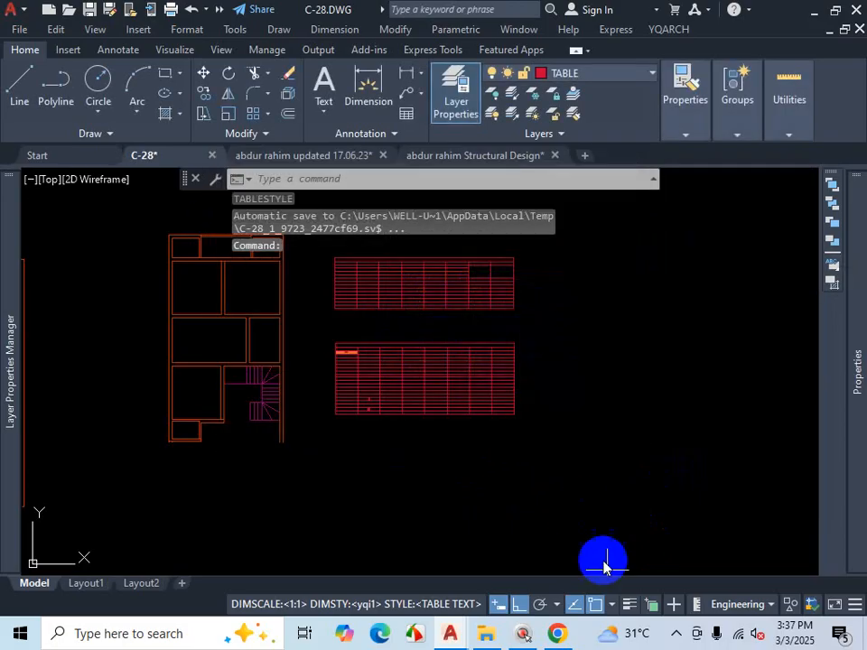
Step: Preview the Standard and DOOR & WINDOW styles in the table insertion settings, and leave without inserting a table
click(676, 635)
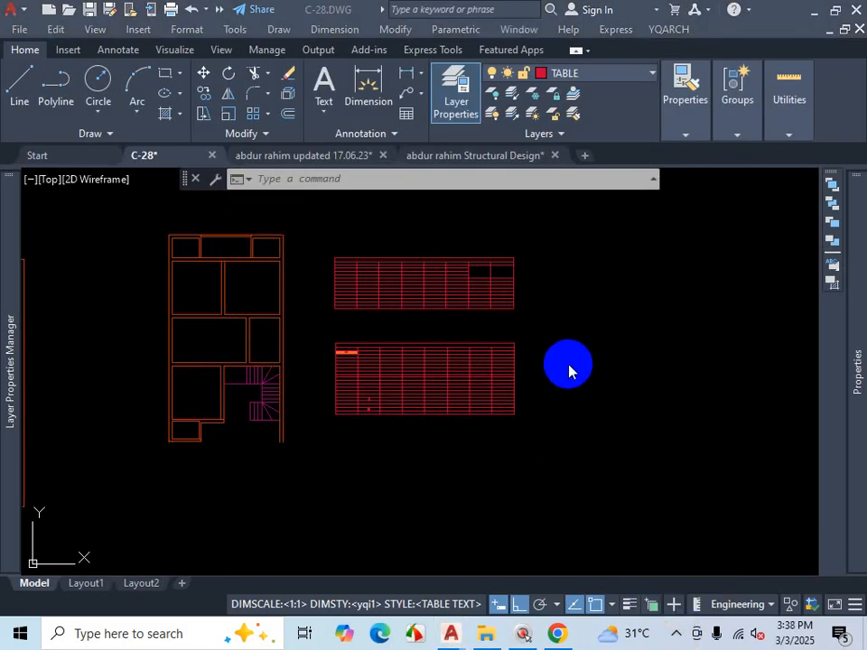
text(tb)
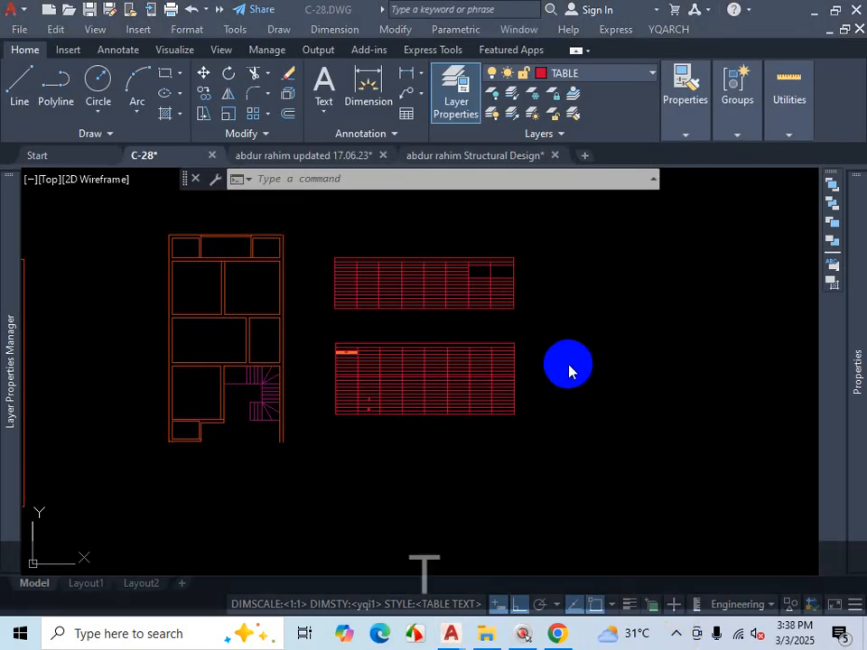
click(568, 364)
key(Escape)
text(tb)
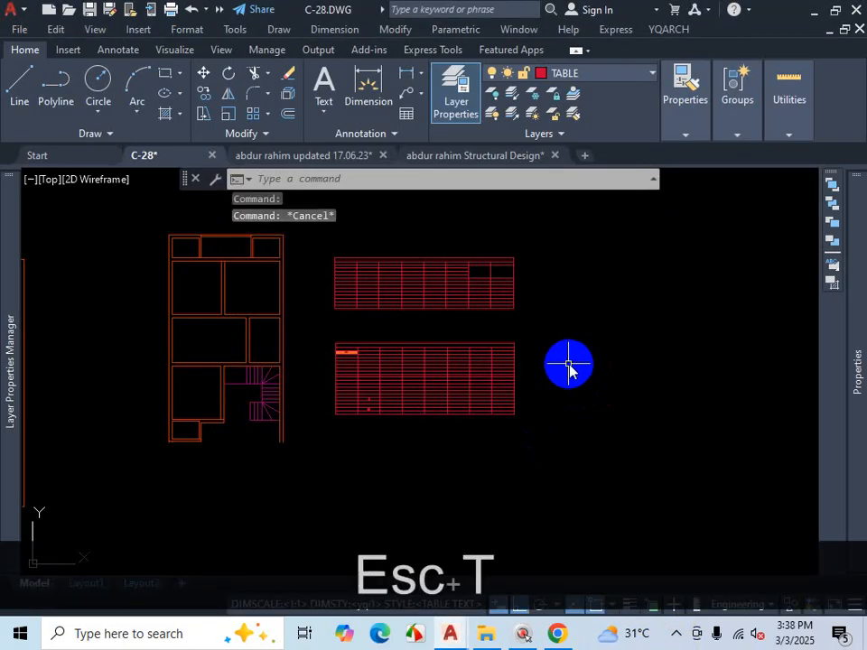
key(Return)
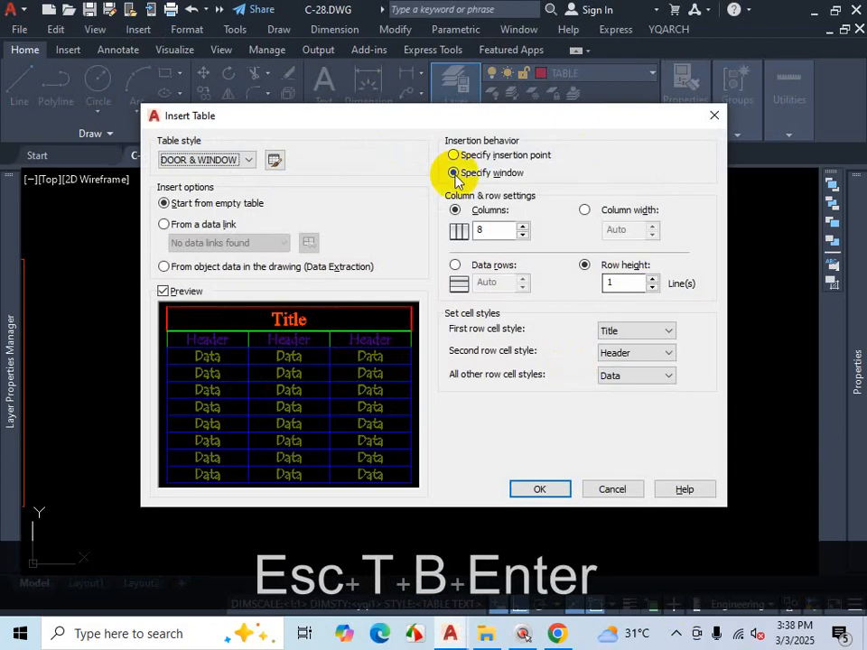
drag(433, 118, 595, 82)
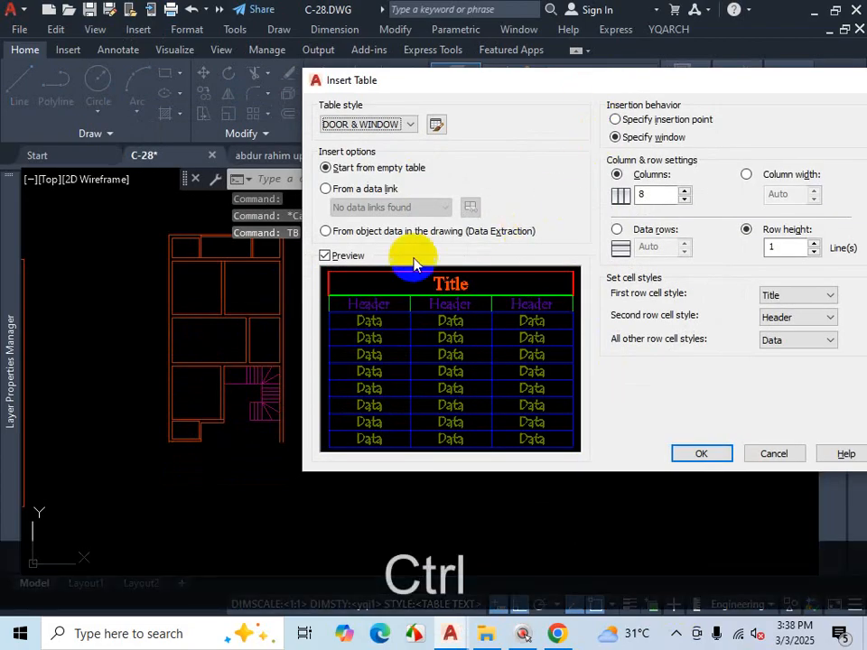
key(ctrl+1)
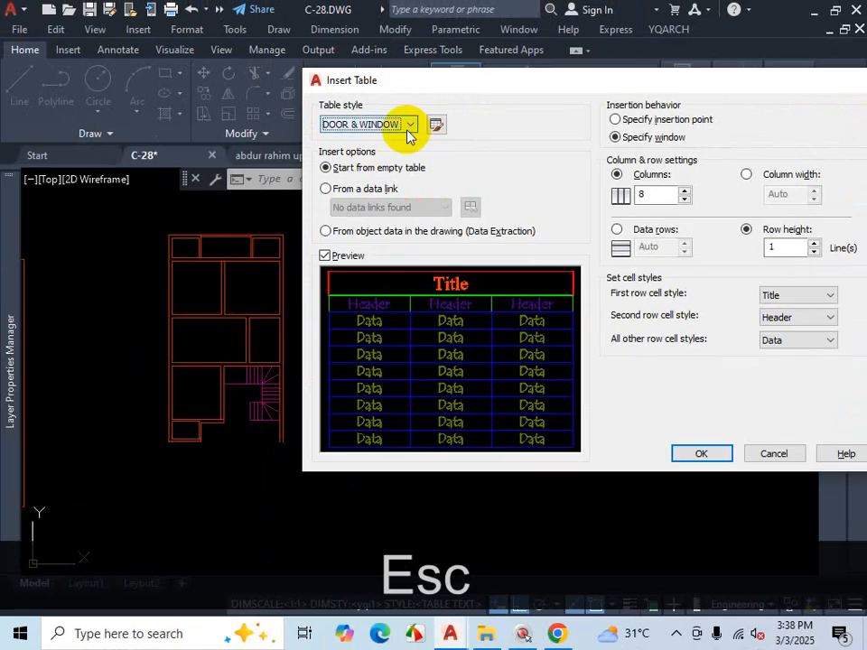
click(445, 115)
click(352, 163)
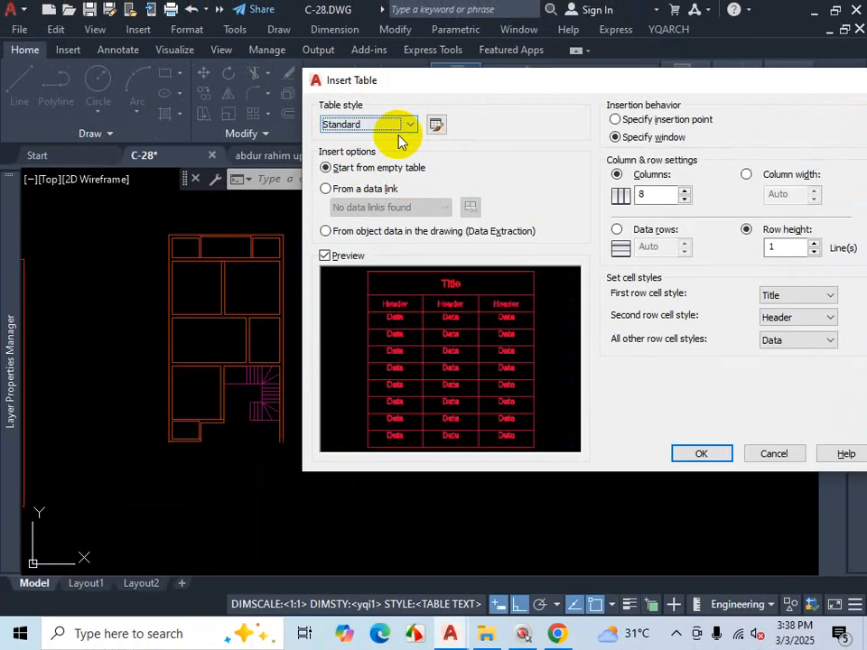
click(410, 124)
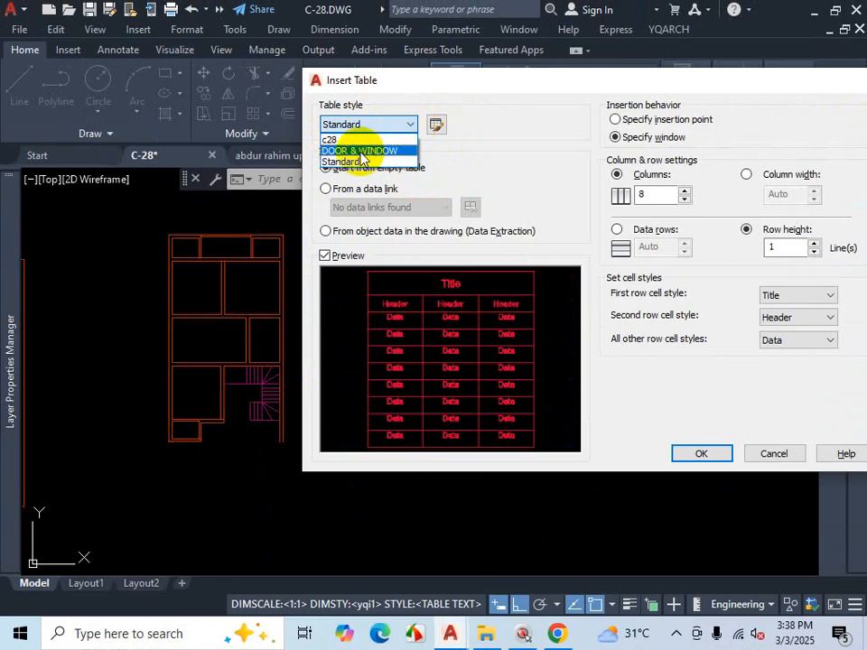
click(359, 151)
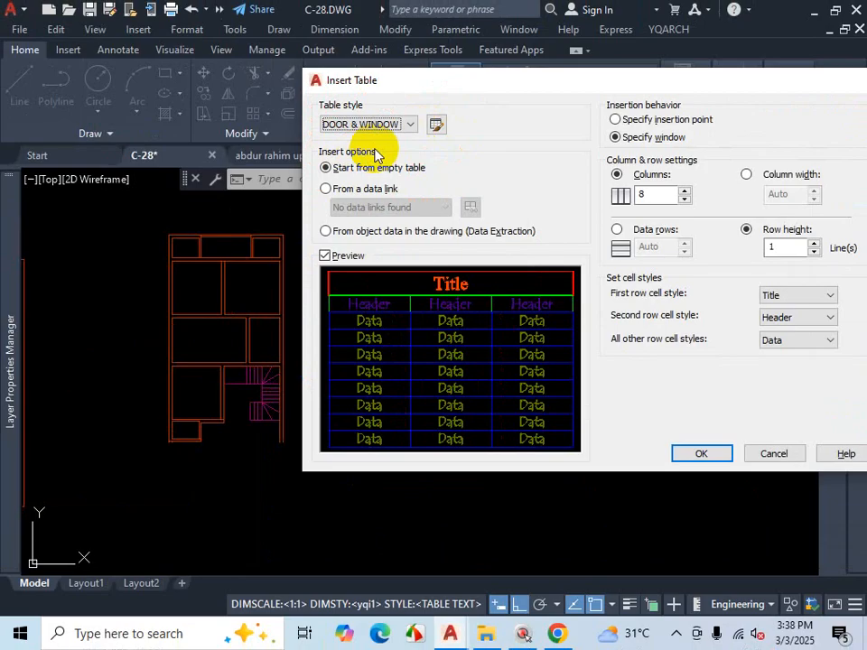
drag(569, 83, 474, 97)
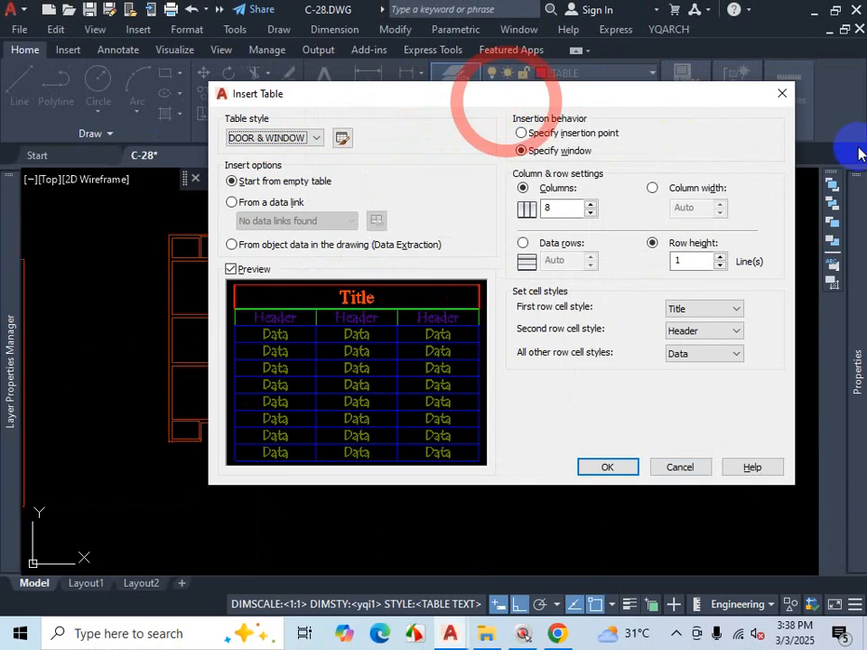
click(782, 96)
key(Escape)
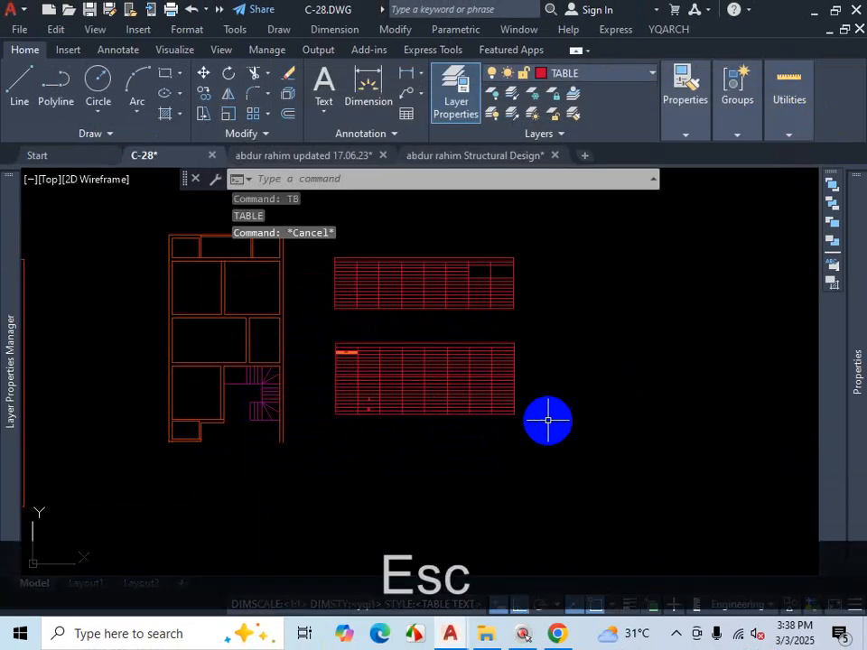
Step: Make Standard the current table style
text(TS)
key(Return)
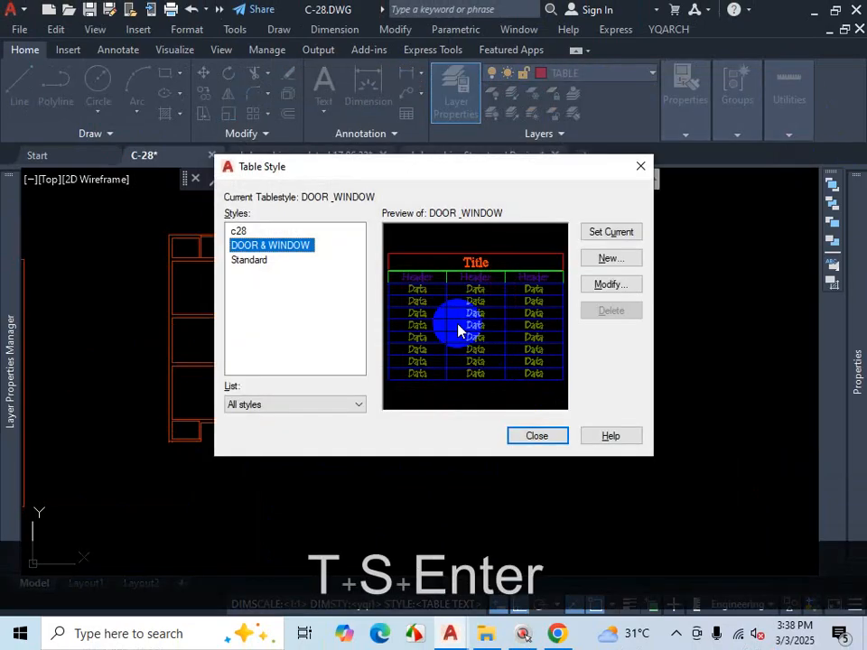
click(248, 259)
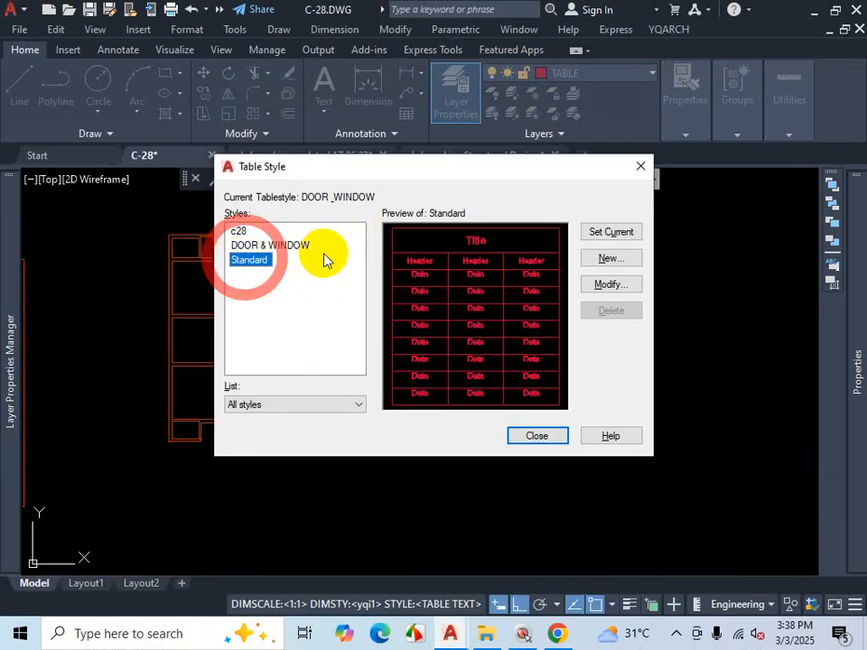
click(622, 234)
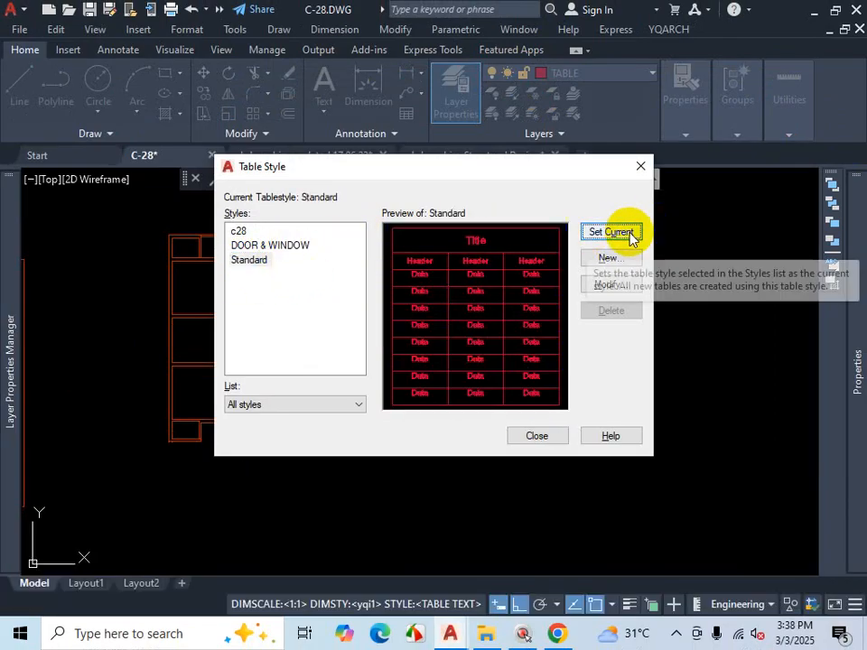
click(541, 434)
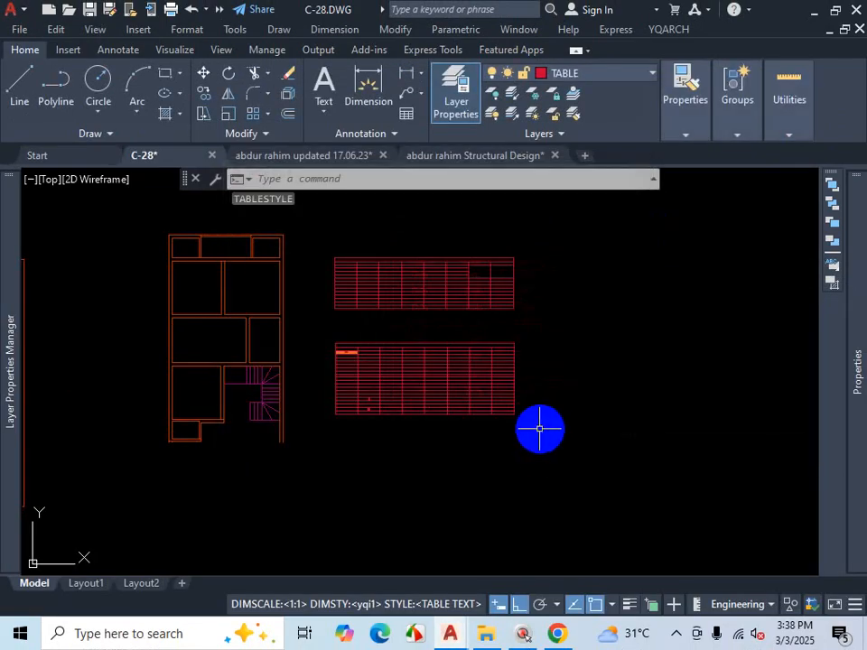
Step: Start a new table insertion and choose DOOR & WINDOW as its table style
text(tb)
key(Return)
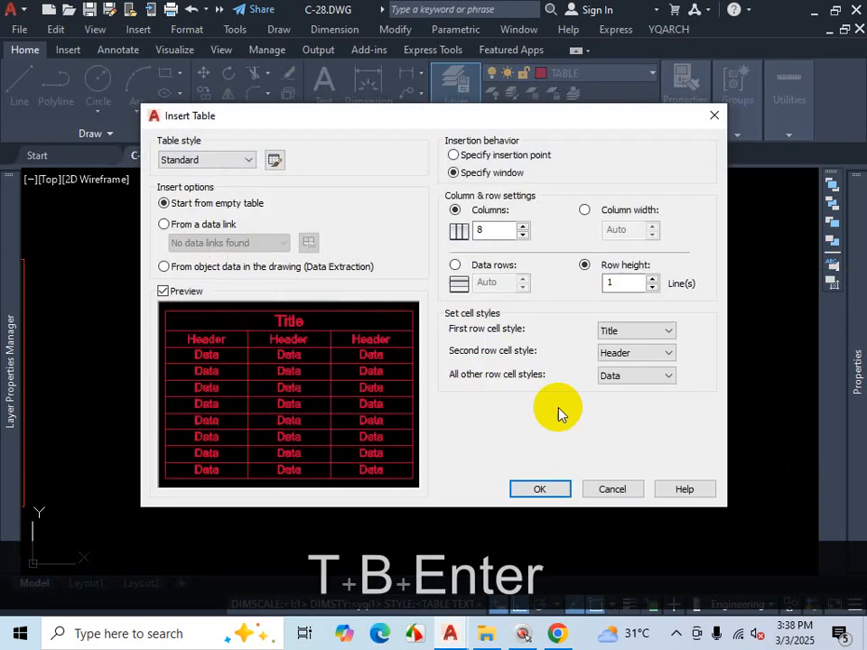
key(ctrl+1)
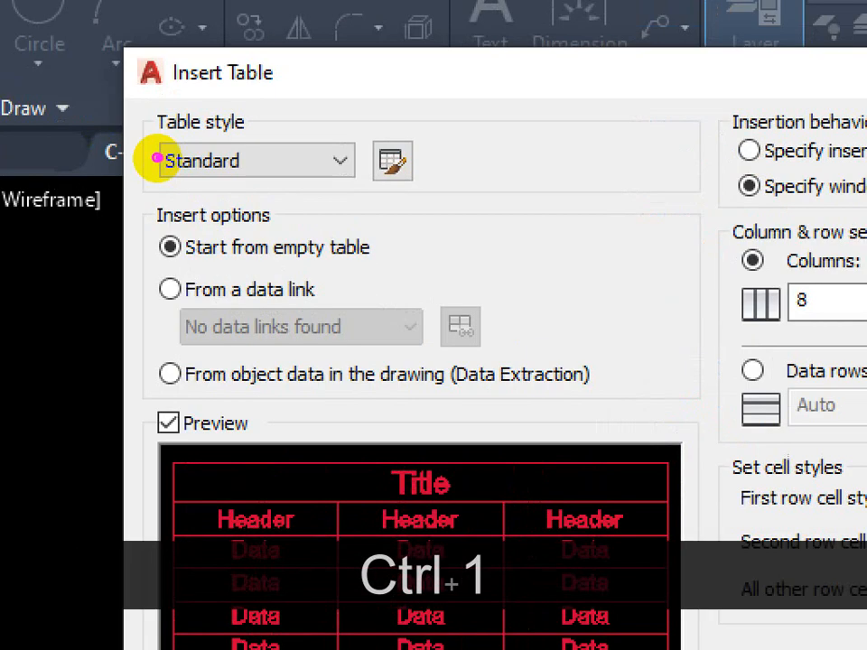
drag(168, 133, 183, 128)
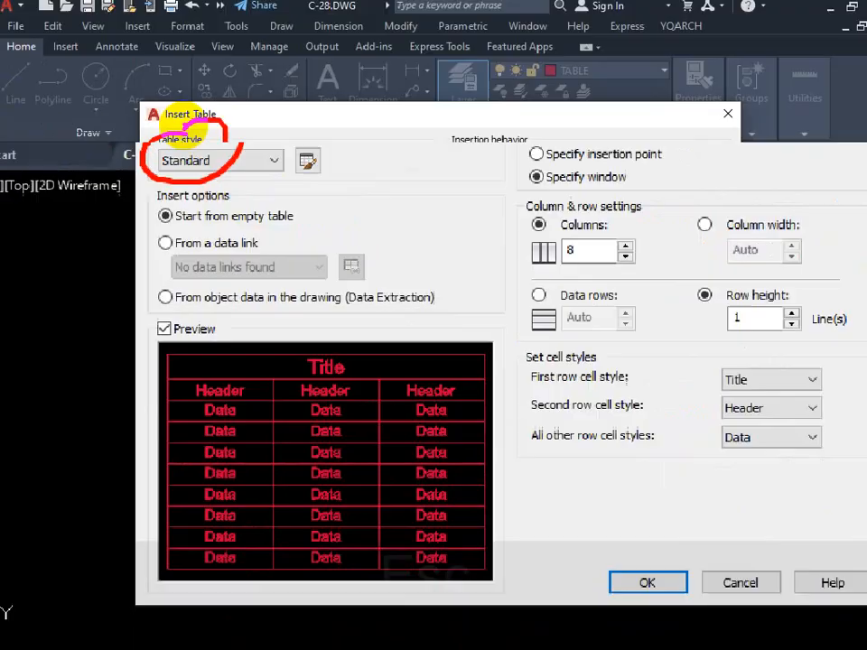
key(Escape)
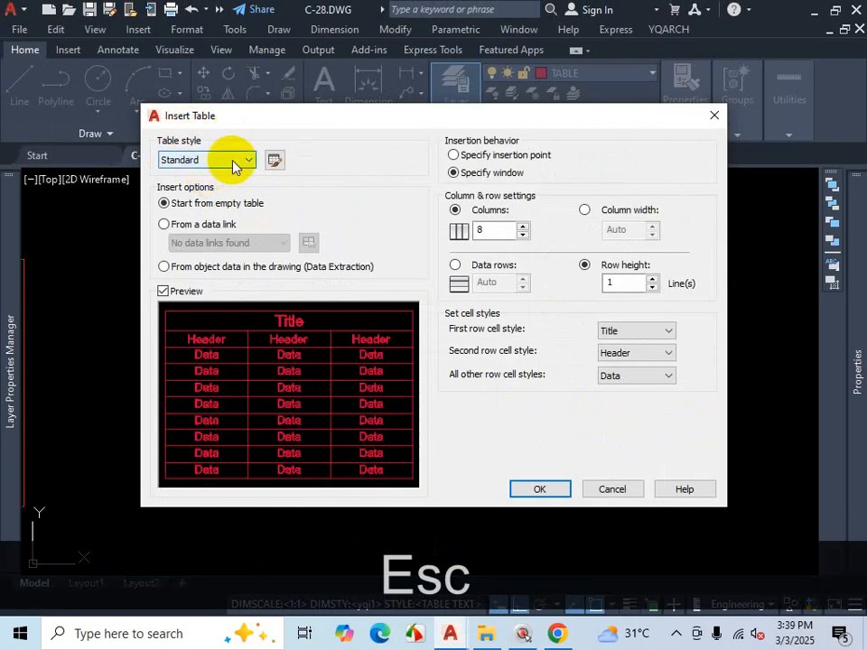
click(245, 160)
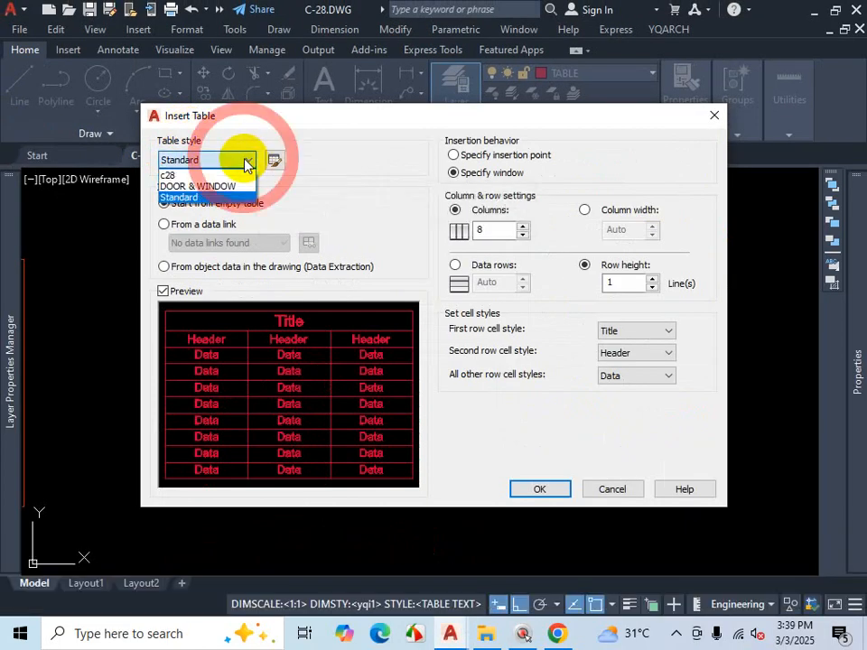
click(206, 186)
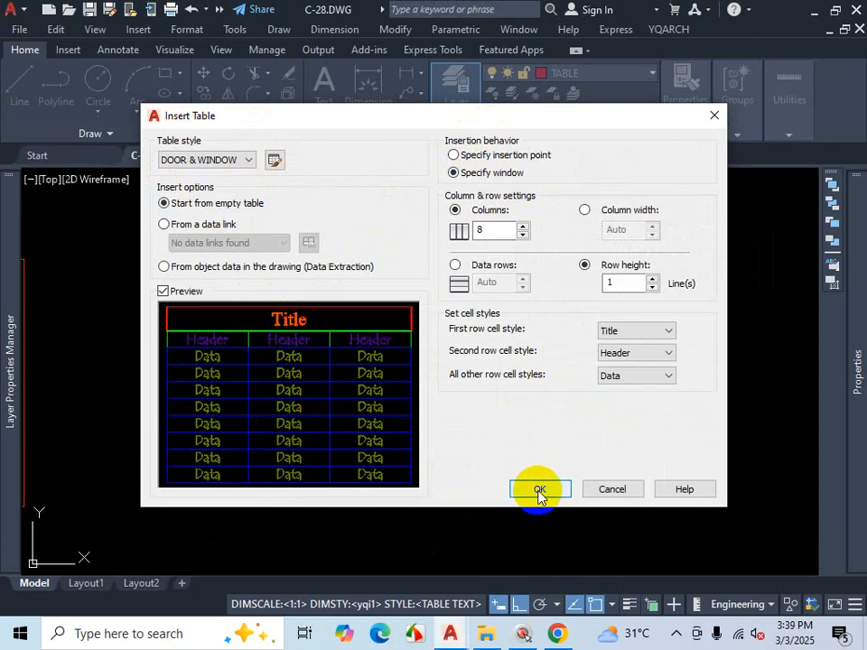
Step: Place the 8-column table by window below the lower red table, roughly matching that table's width
click(539, 491)
scroll(426, 286, down, 3)
scroll(324, 338, up, 4)
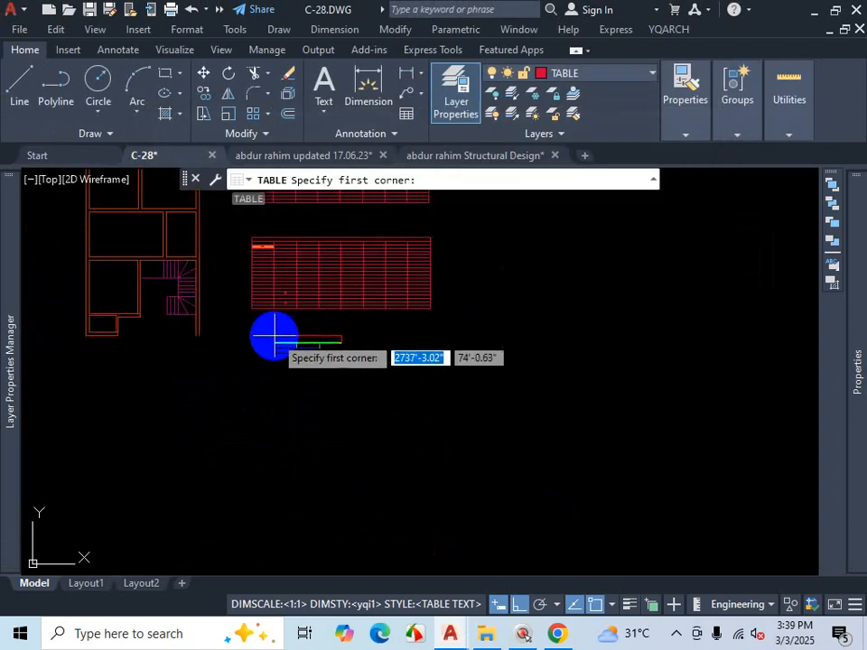
scroll(289, 333, down, 4)
scroll(267, 349, up, 4)
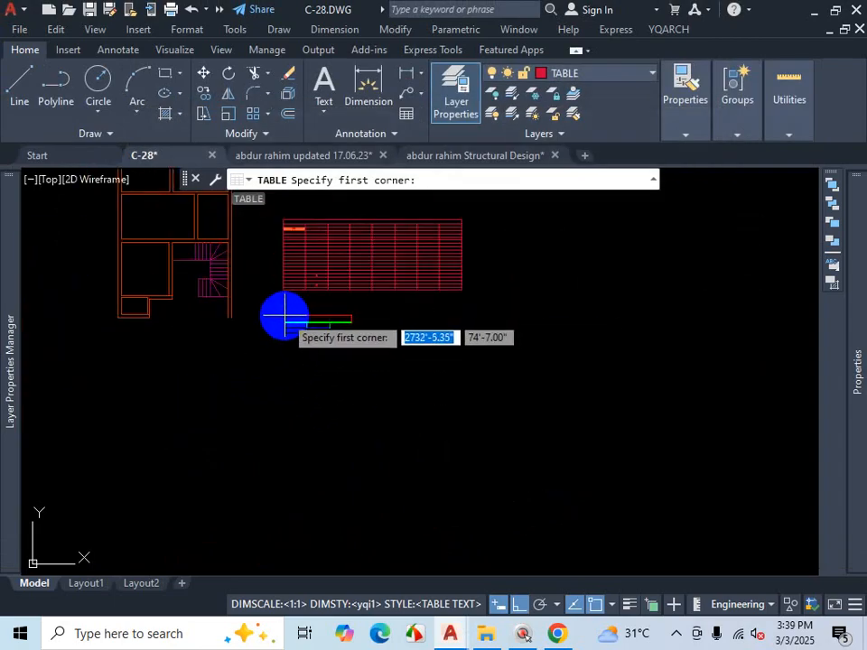
click(285, 315)
scroll(456, 390, up, 3)
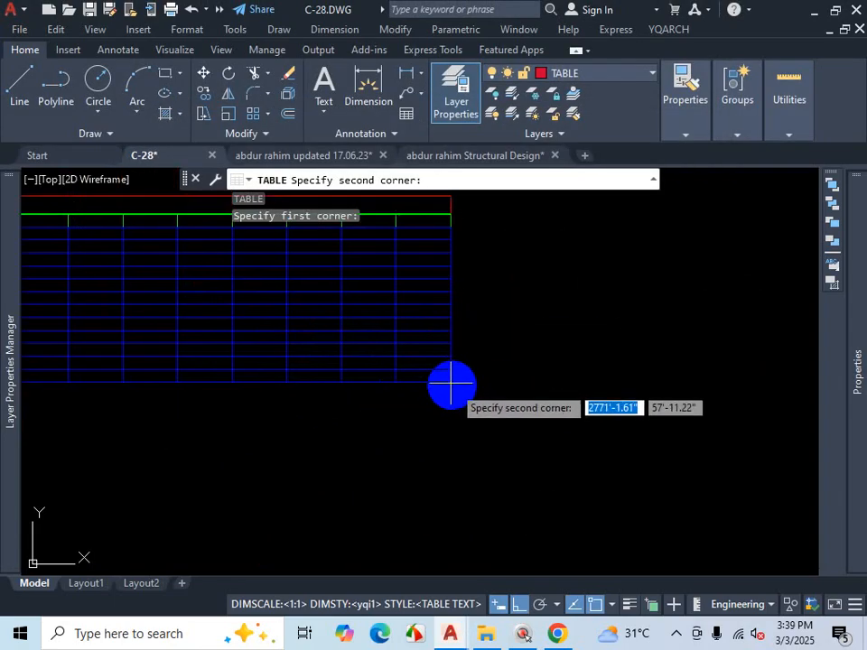
scroll(442, 451, down, 3)
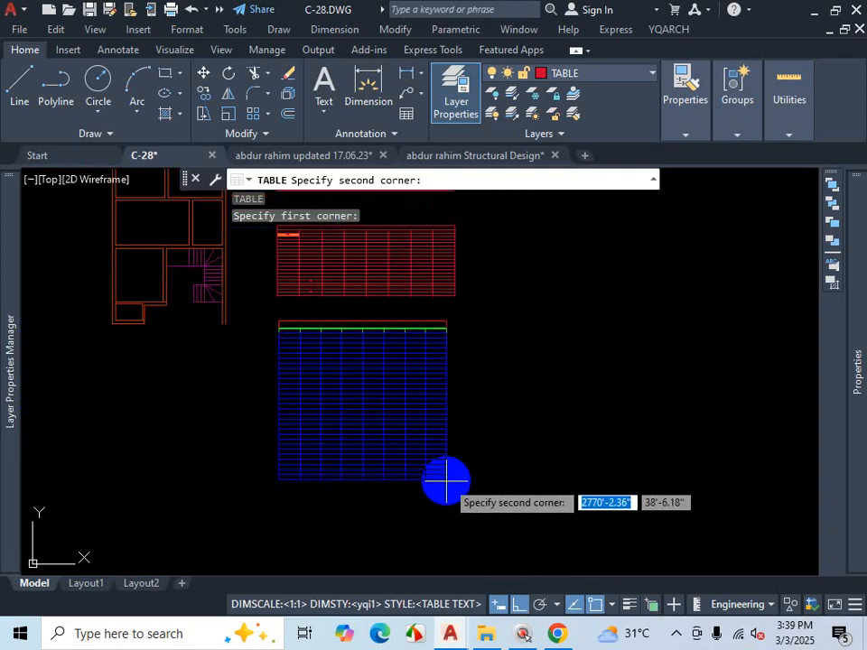
click(452, 388)
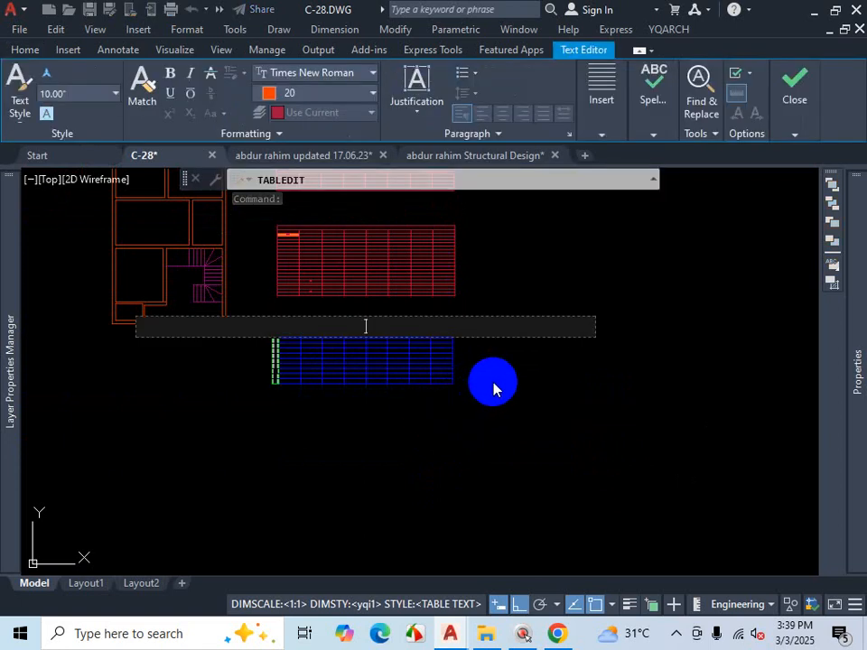
Step: Enter DOOR SCHEDULE as the new table's title and finish the text edit
text(DOOR )
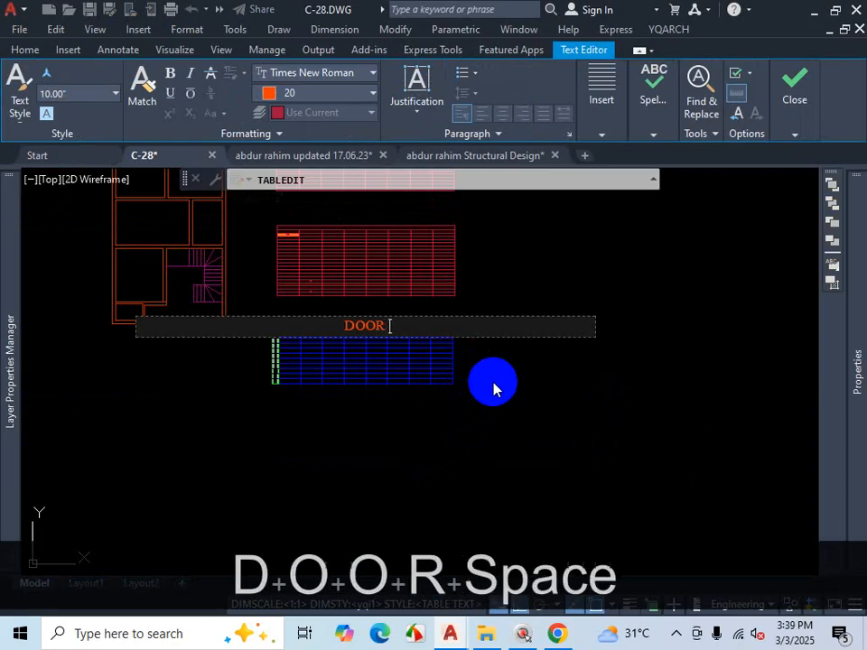
text(SC)
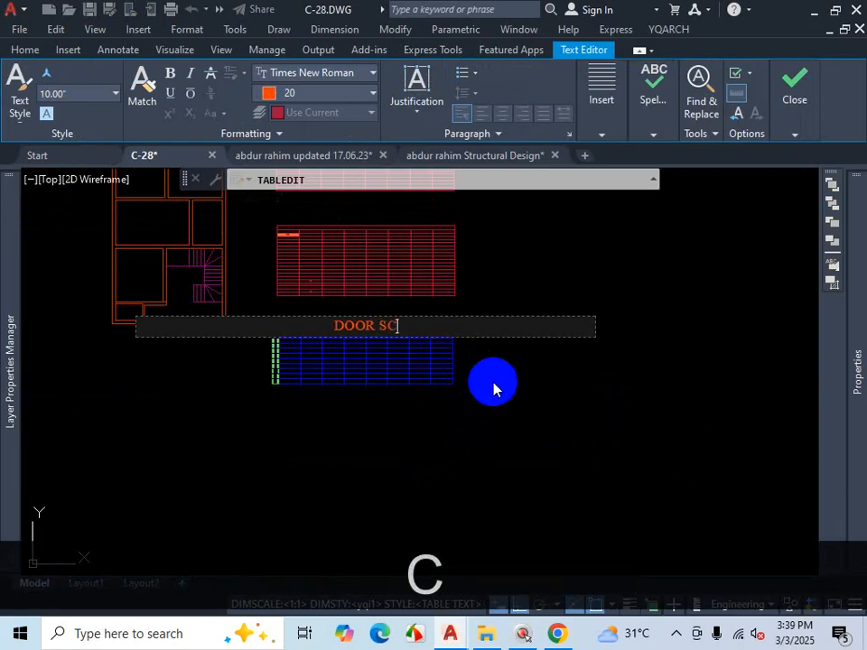
text(HED)
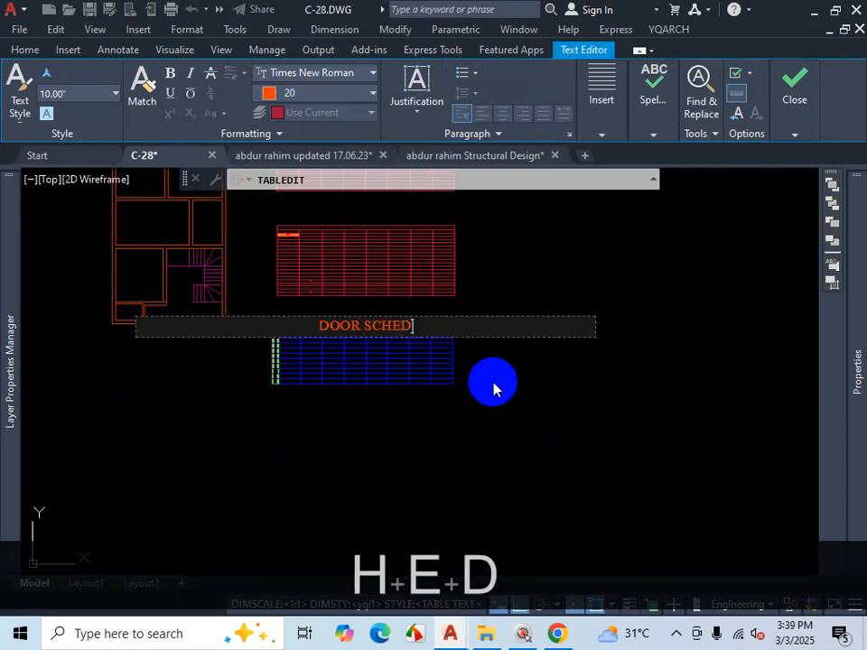
text(ULE)
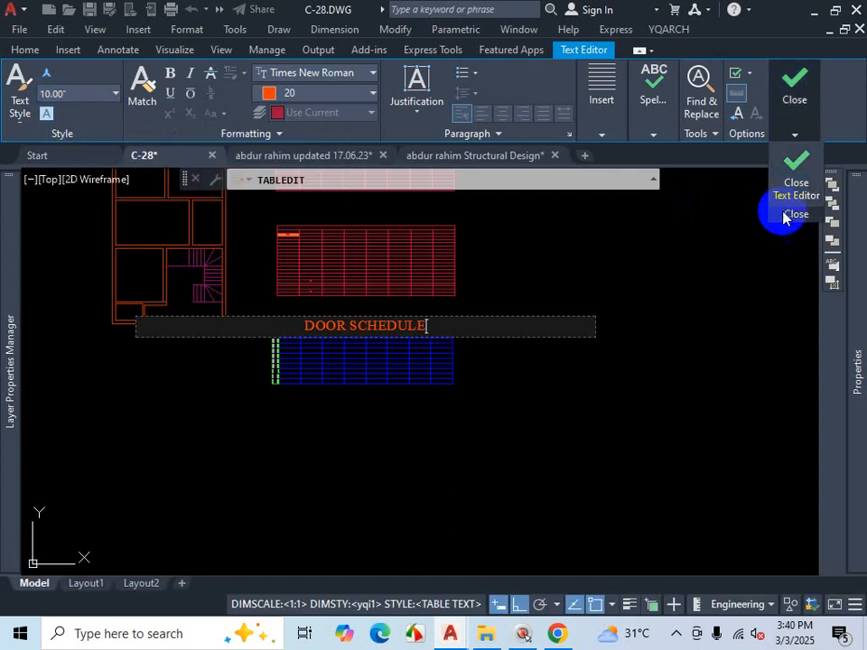
click(797, 178)
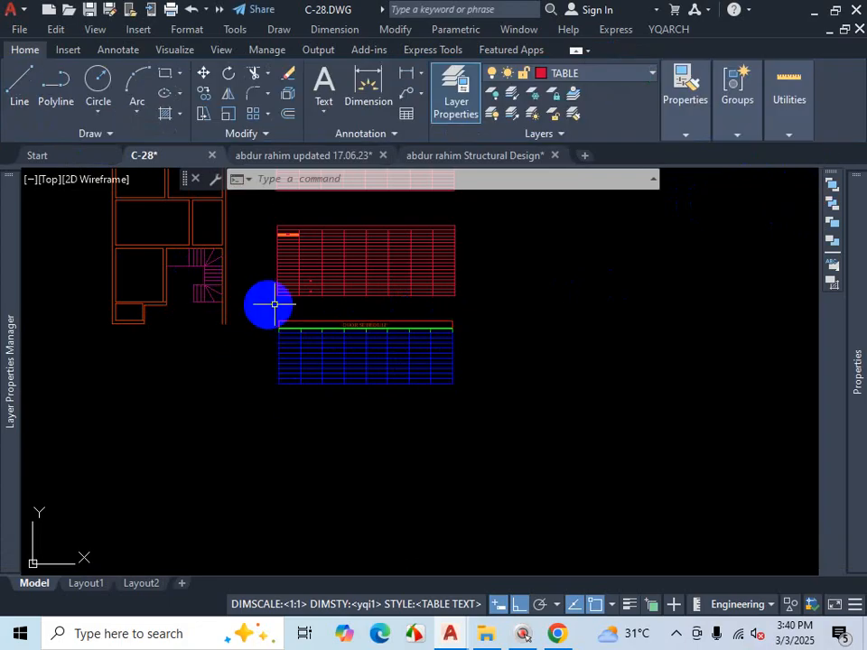
Step: Open the first header cell below the DOOR SCHEDULE title for editing
scroll(319, 331, up, 6)
scroll(519, 365, down, 2)
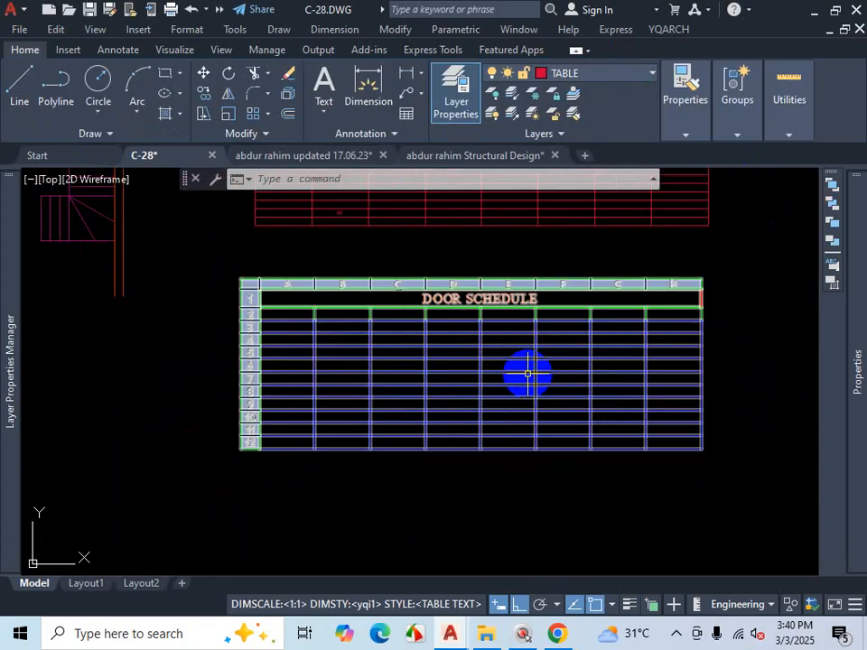
scroll(656, 338, up, 2)
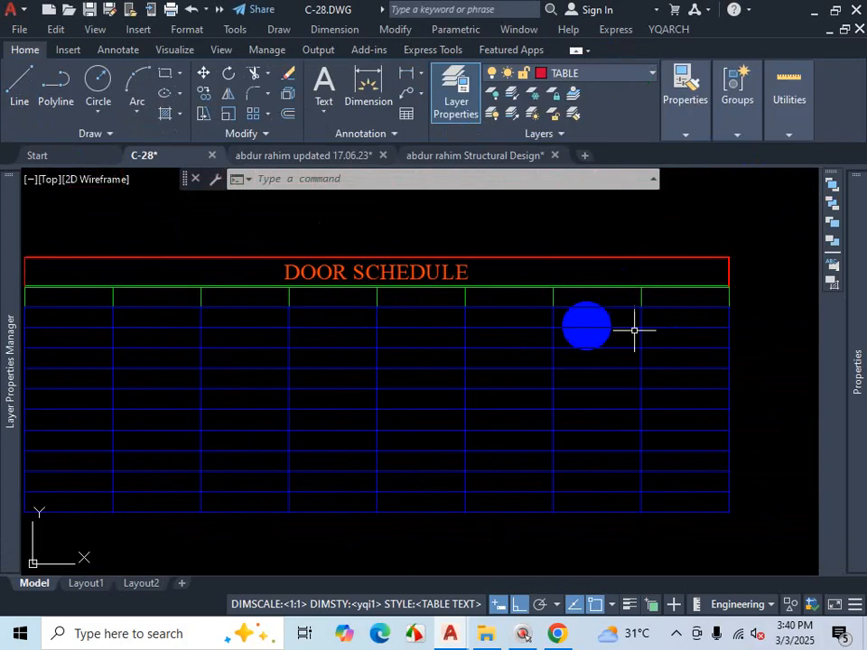
scroll(776, 332, down, 2)
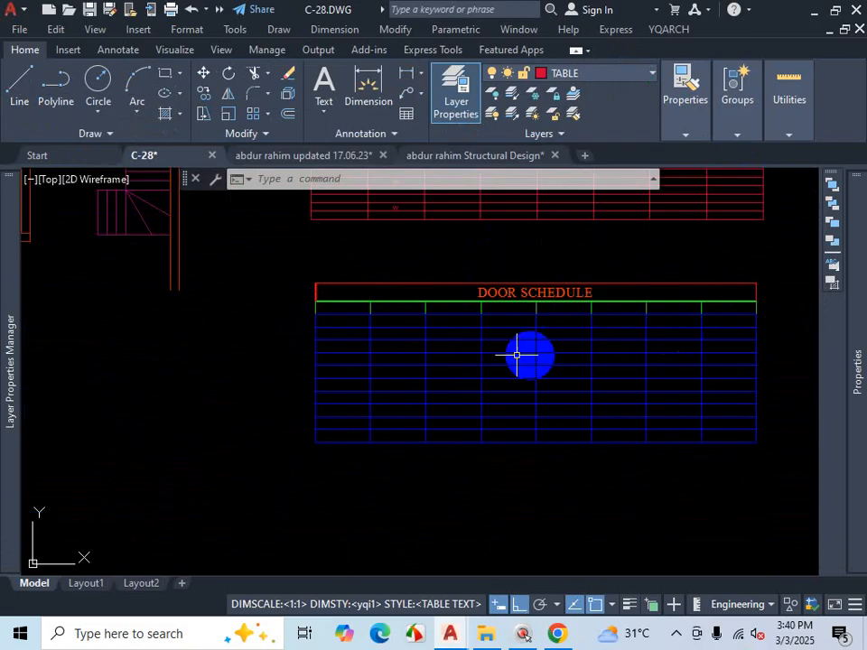
scroll(361, 321, up, 4)
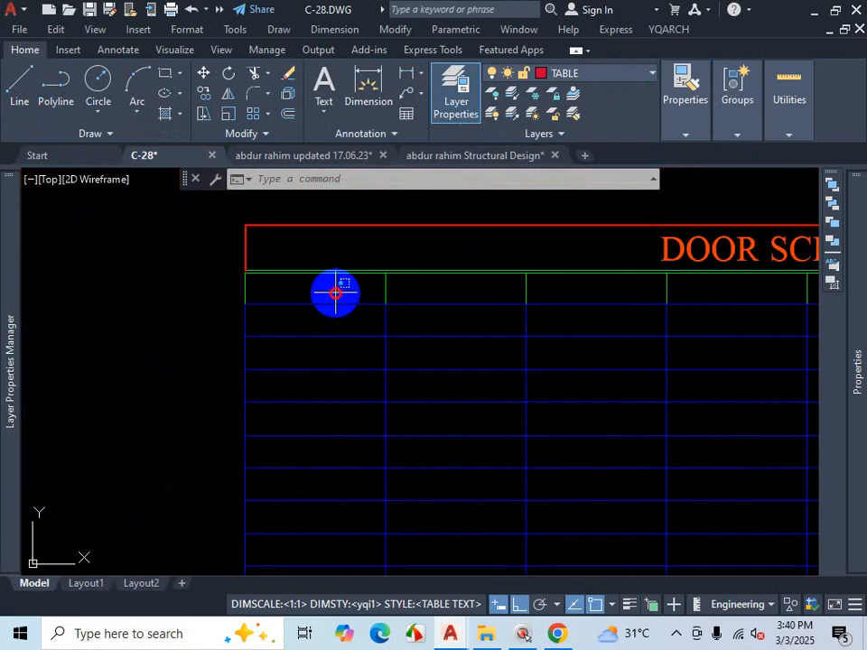
double_click(335, 291)
click(334, 291)
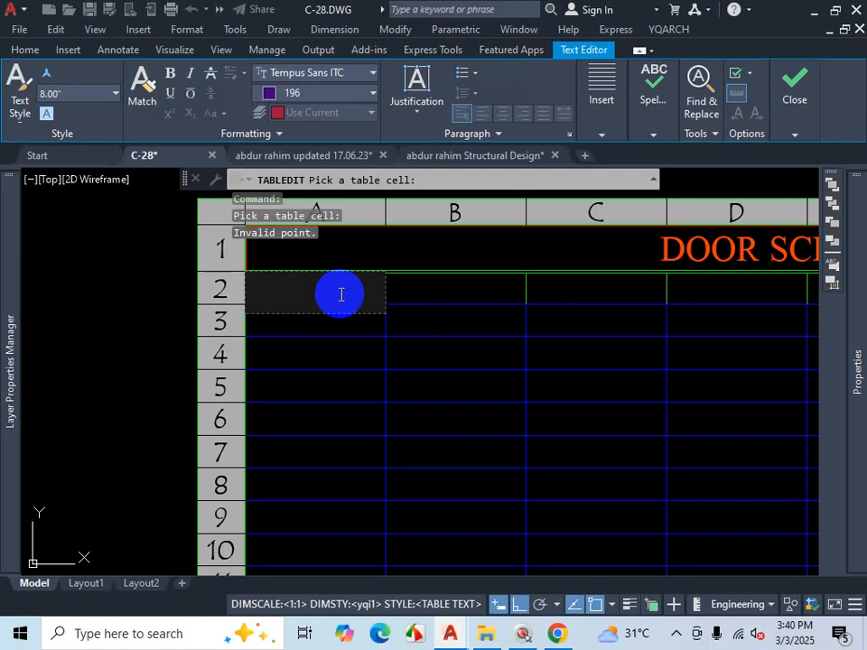
Step: Switch to Chrome and examine the sample Door Schedule's title, Floor Code entries and Door No column
click(557, 633)
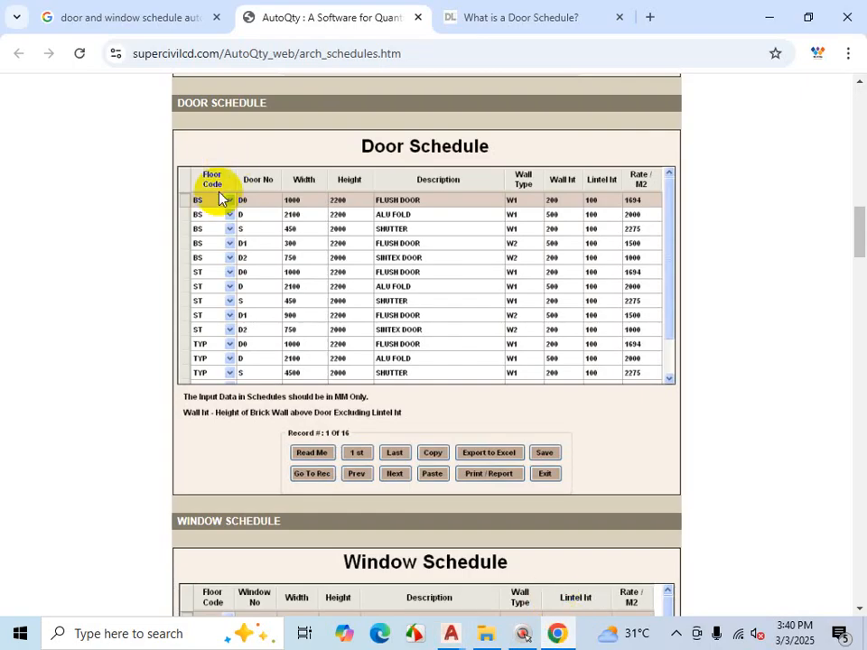
key(ctrl+1)
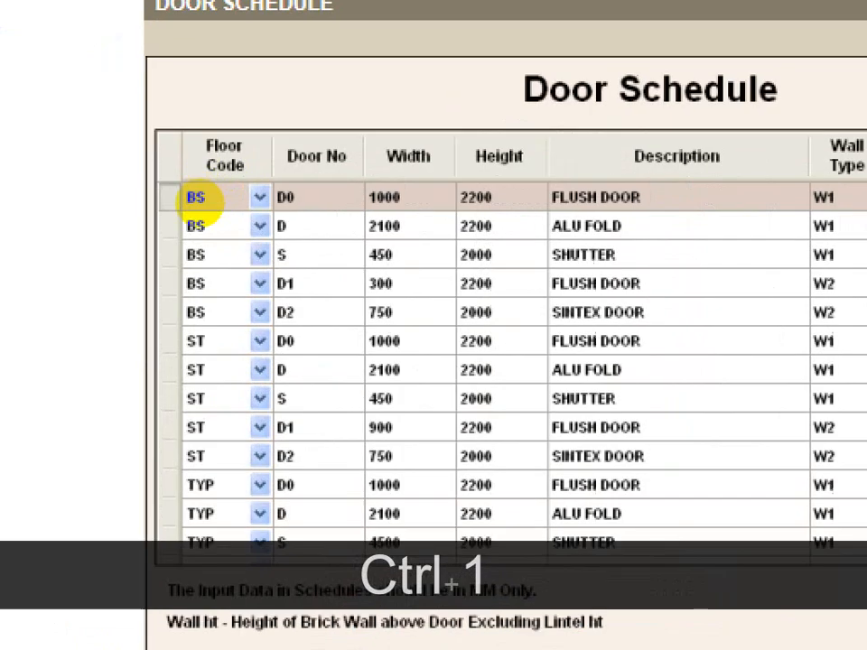
drag(212, 158, 183, 177)
mouse_move(561, 29)
mouse_down()
mouse_move(481, 87)
mouse_move(813, 136)
mouse_move(641, 16)
mouse_move(504, 16)
mouse_up()
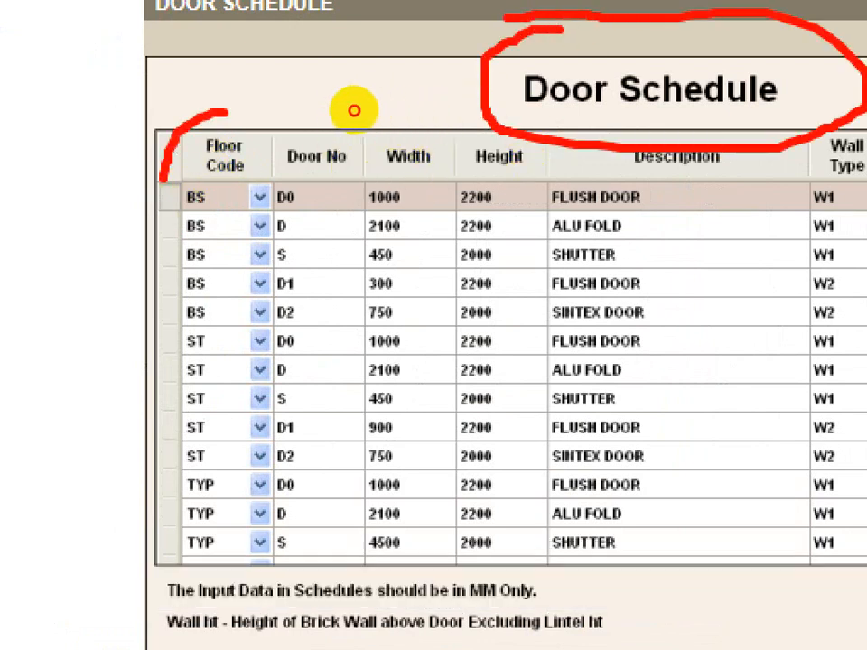
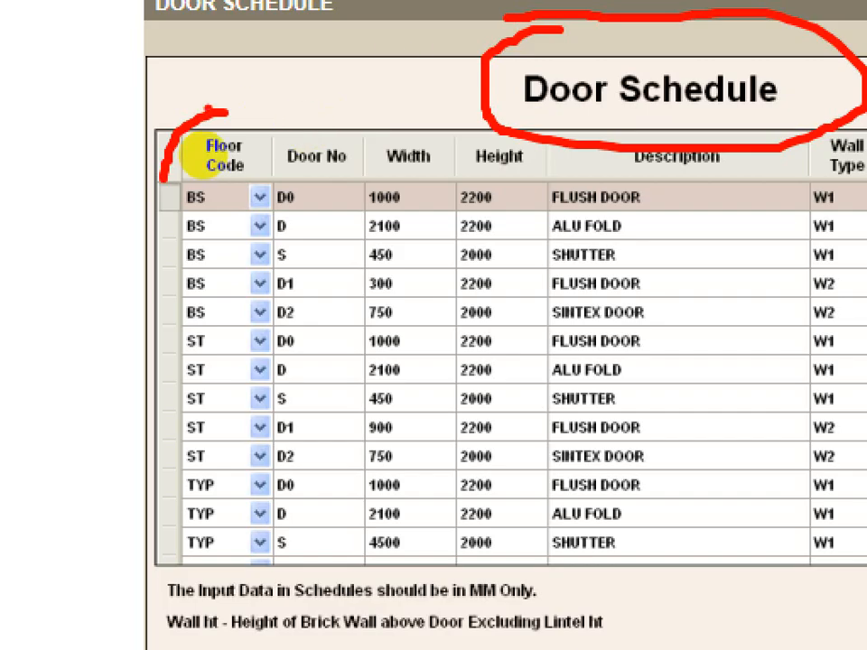
click(216, 197)
drag(214, 201, 208, 269)
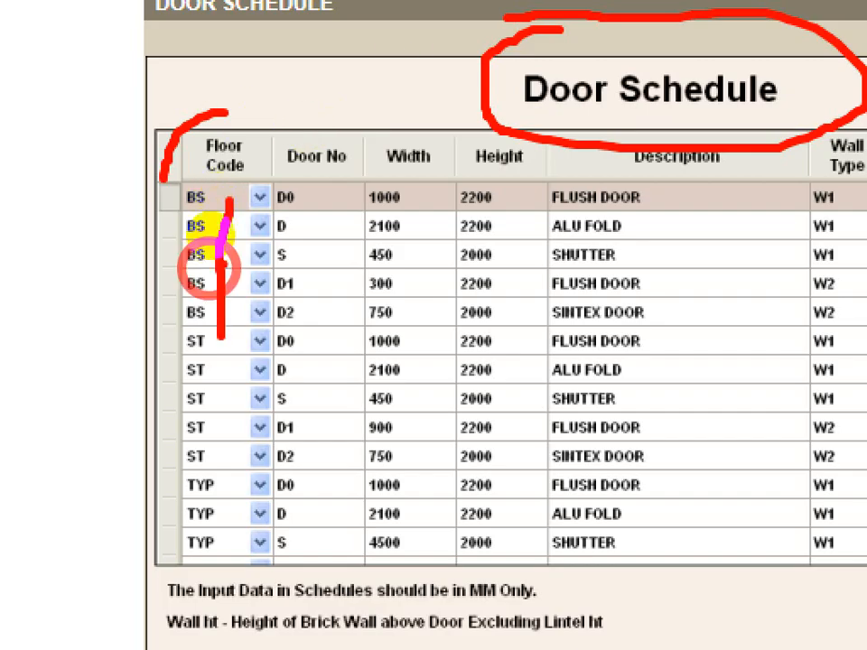
mouse_move(207, 180)
mouse_down()
mouse_move(187, 195)
mouse_move(195, 217)
mouse_move(205, 188)
mouse_up()
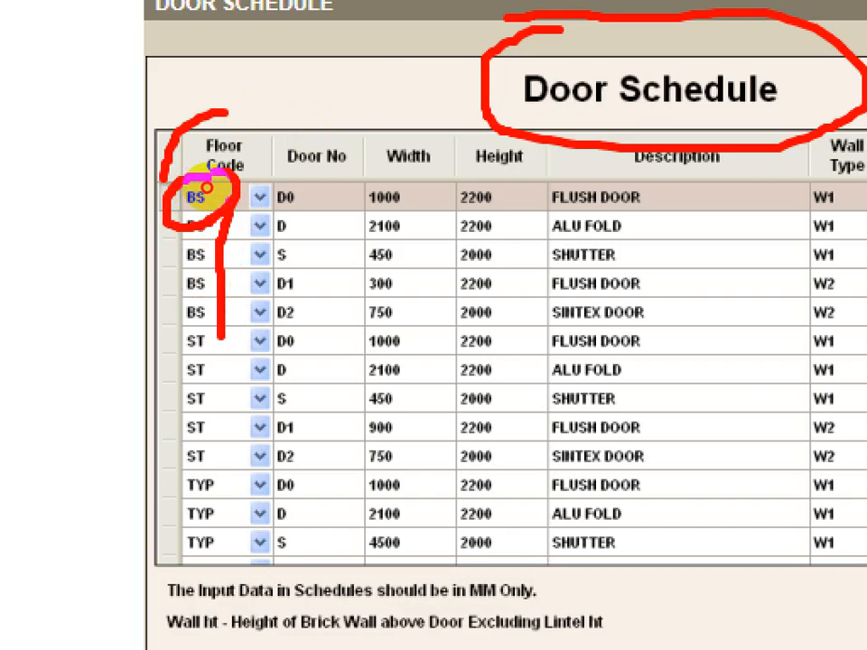
mouse_move(209, 267)
mouse_down()
mouse_move(187, 263)
mouse_move(211, 260)
mouse_up()
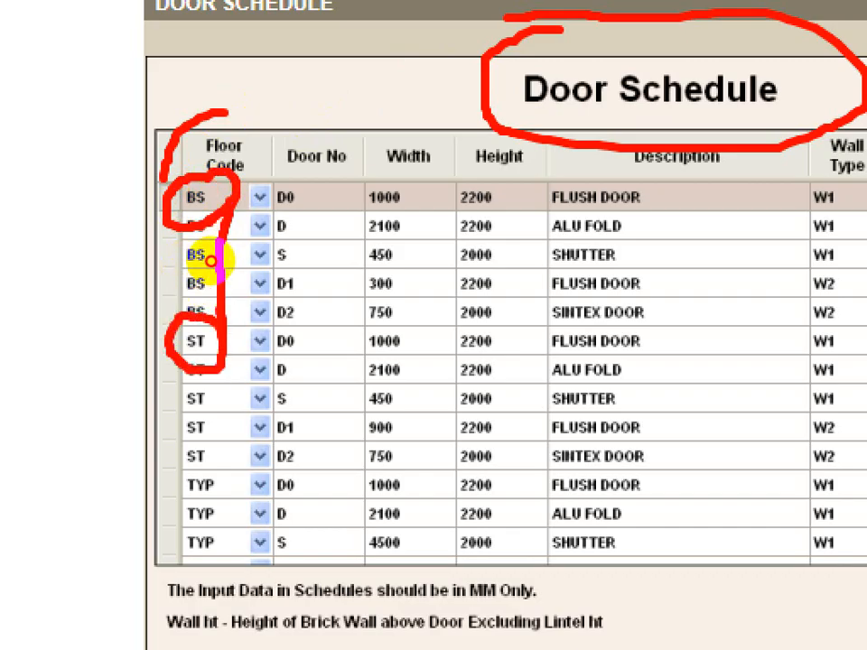
mouse_move(211, 336)
mouse_down()
mouse_move(185, 335)
mouse_move(197, 383)
mouse_move(209, 339)
mouse_up()
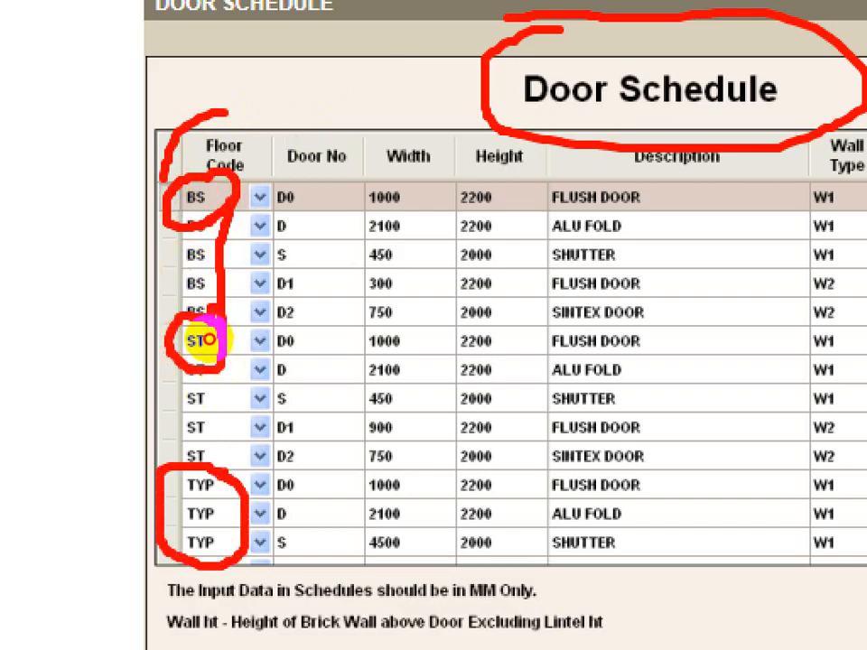
click(200, 327)
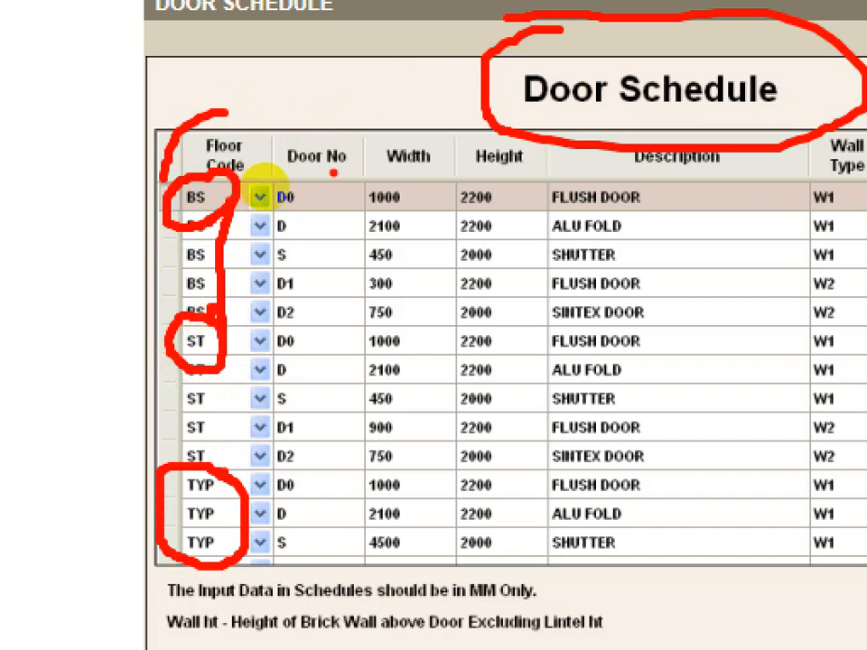
mouse_move(265, 183)
mouse_down()
mouse_move(279, 302)
mouse_move(235, 405)
mouse_move(215, 212)
mouse_move(260, 186)
mouse_up()
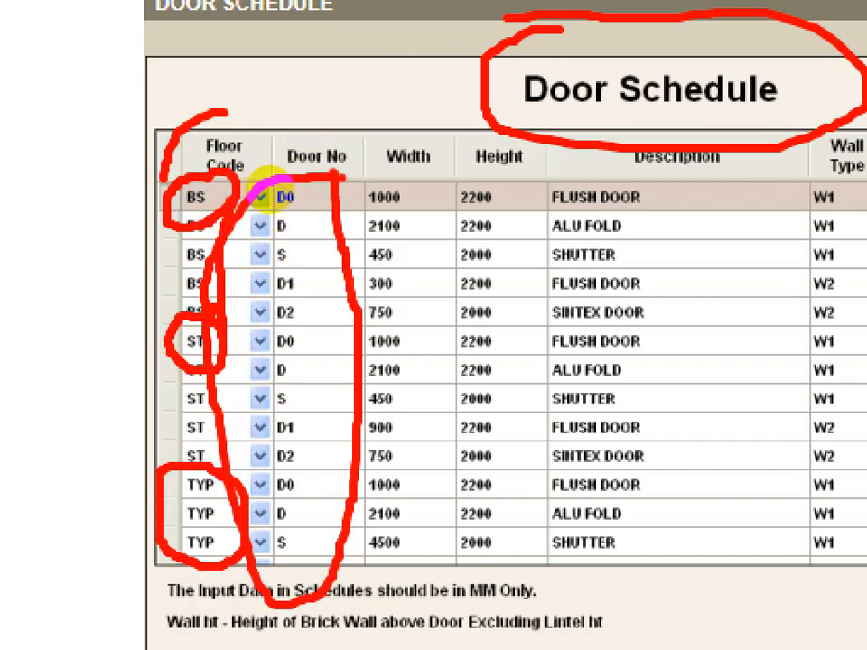
key(Escape)
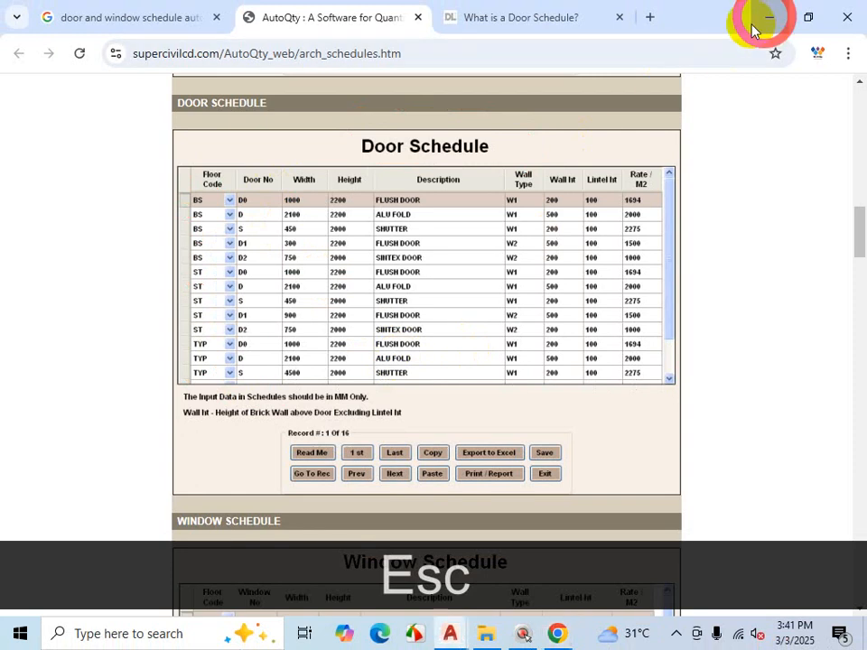
Step: Return to AutoCAD, cancel the cell edit, and view the typical floor plan in the updated drawing dated 17.06.23
click(755, 28)
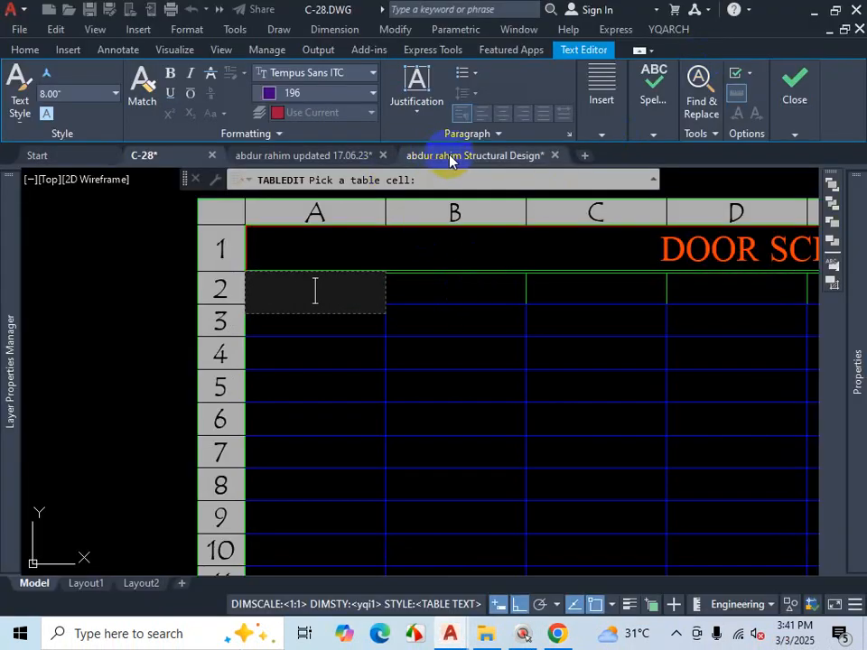
key(Escape)
key(Escape)
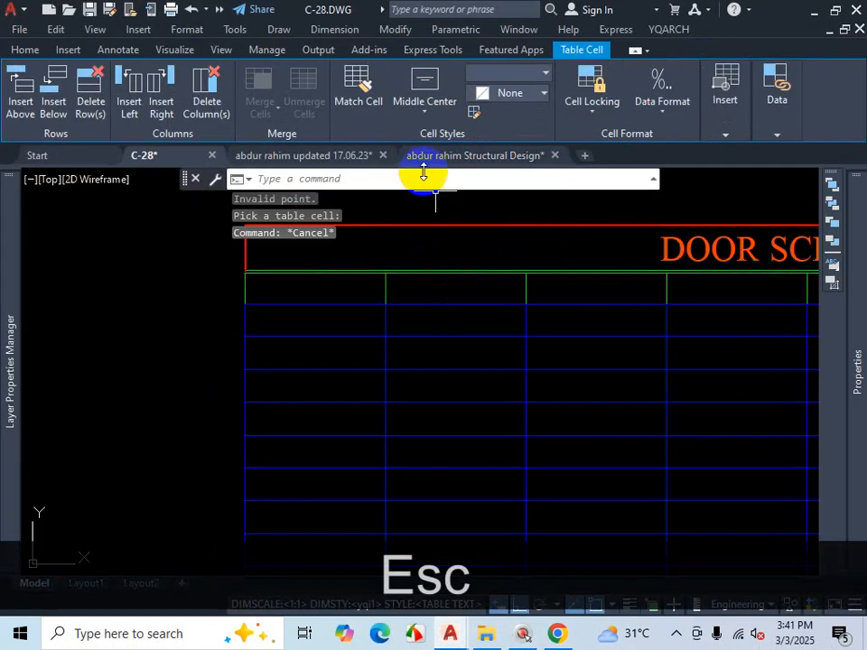
click(456, 157)
click(312, 155)
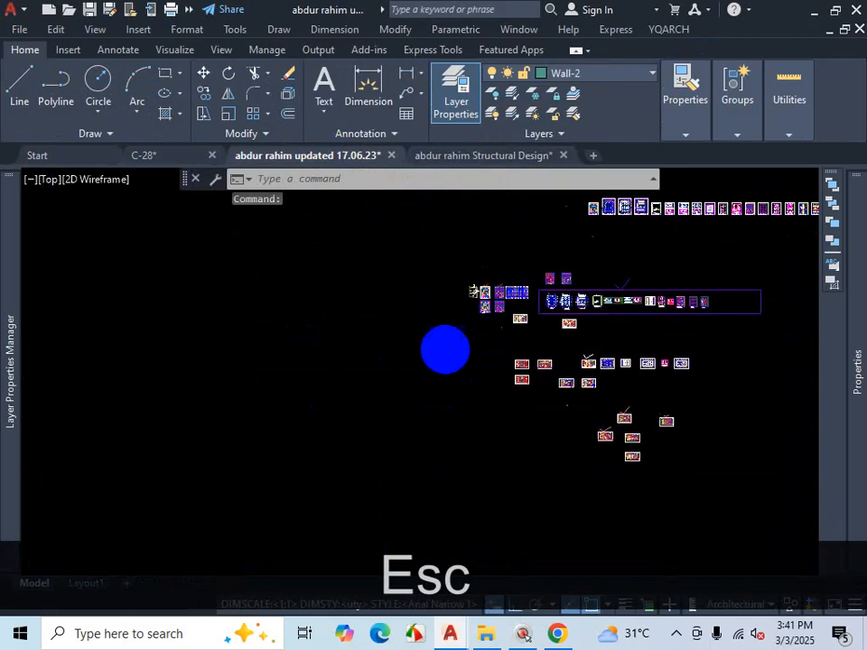
scroll(498, 367, up, 10)
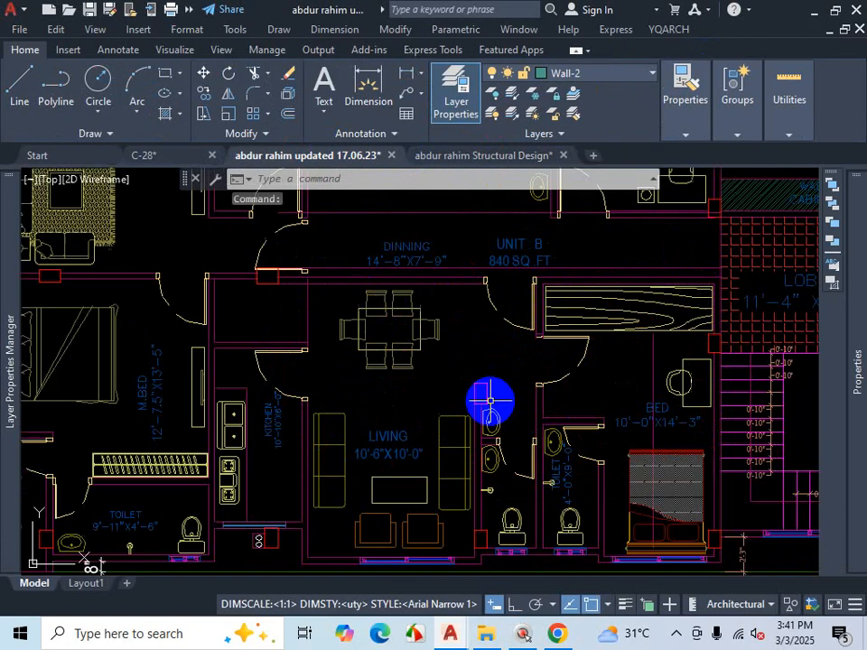
scroll(584, 363, up, 3)
scroll(588, 343, down, 5)
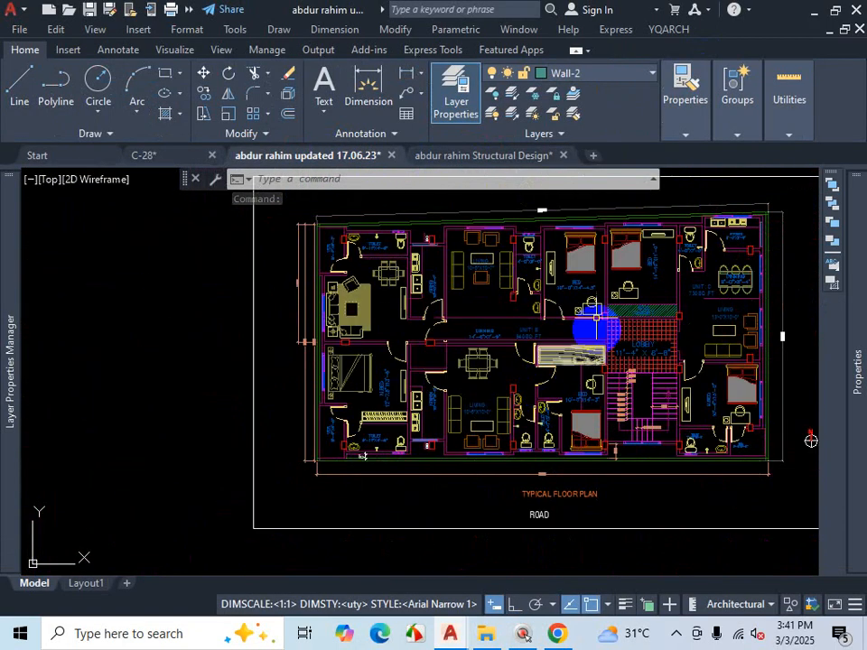
scroll(593, 362, up, 4)
scroll(533, 397, down, 3)
scroll(551, 410, up, 3)
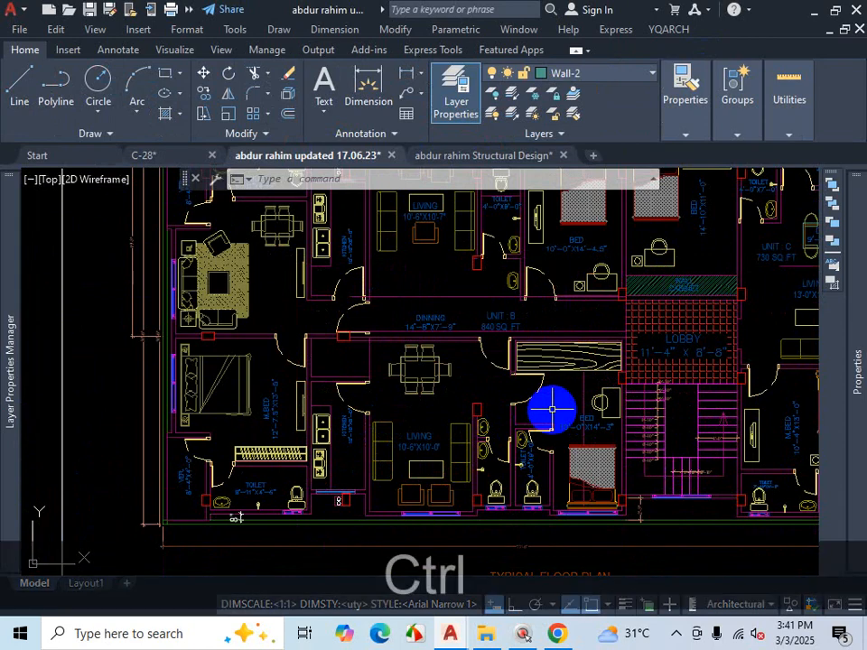
Step: Examine the bedroom, toilet and kitchen doors around Unit B for separate door numbers, starting with D1 and D2
key(ctrl+1)
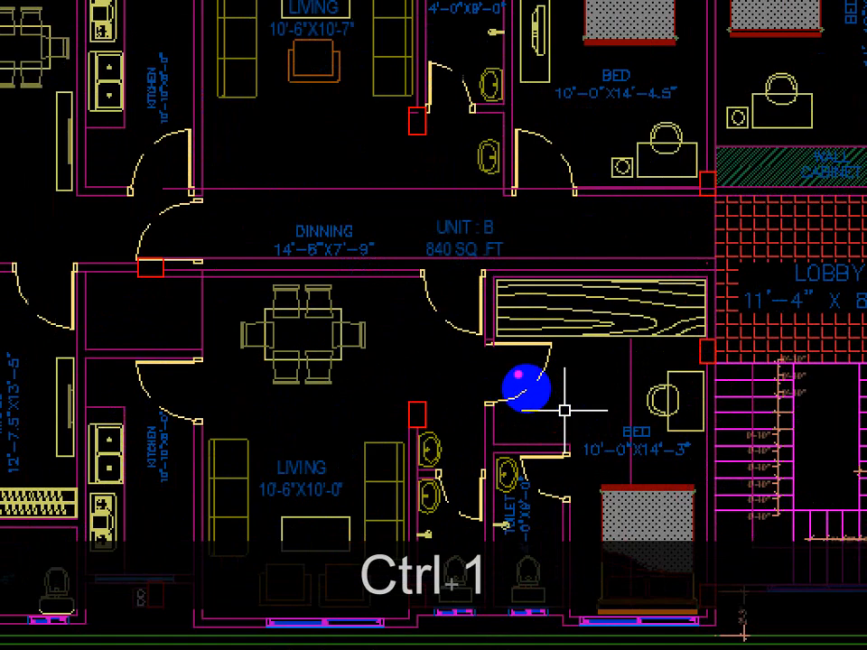
mouse_move(516, 354)
mouse_down()
mouse_move(517, 388)
mouse_move(557, 413)
mouse_up()
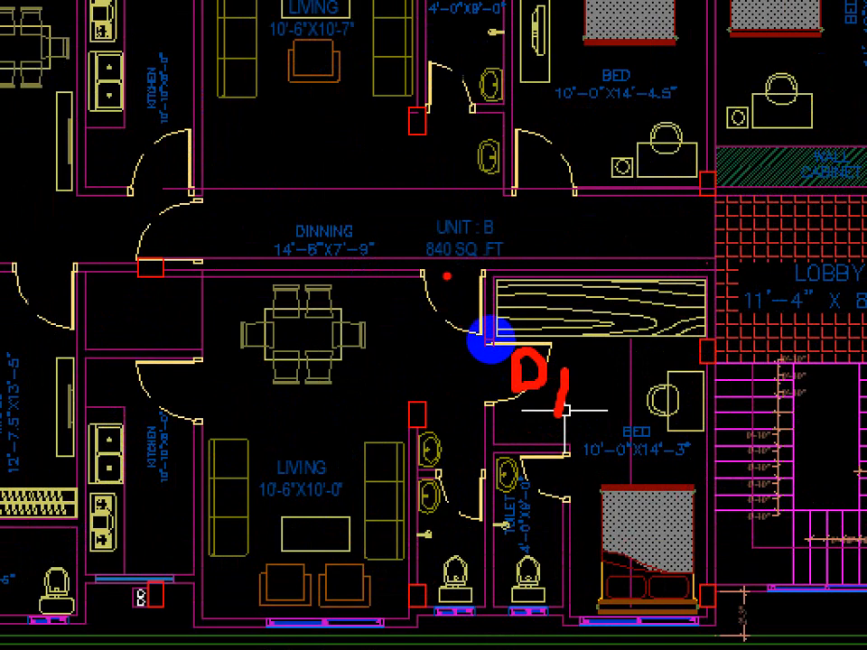
mouse_move(446, 268)
mouse_down()
mouse_move(440, 296)
mouse_move(531, 301)
mouse_up()
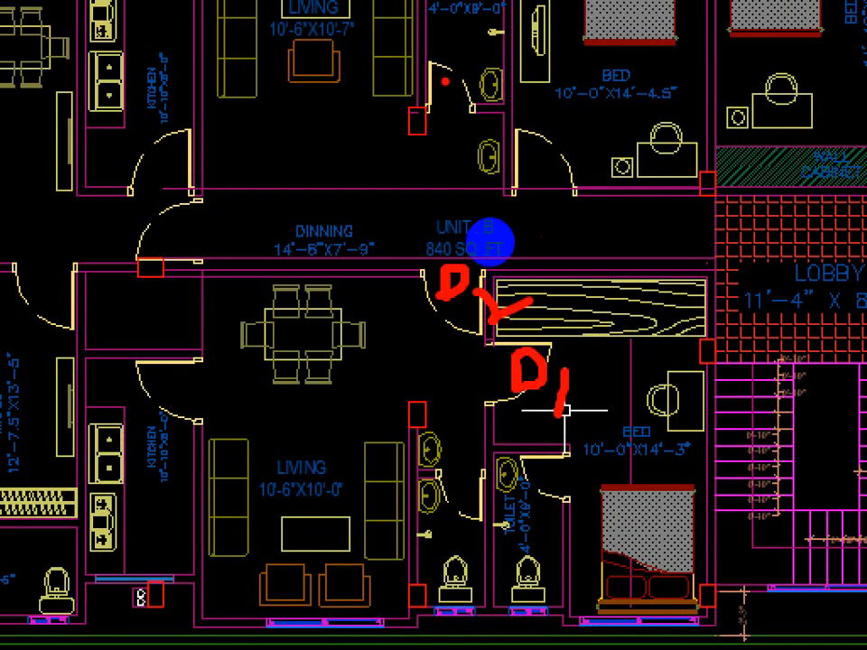
mouse_move(443, 106)
mouse_down()
mouse_move(426, 156)
mouse_move(481, 183)
mouse_up()
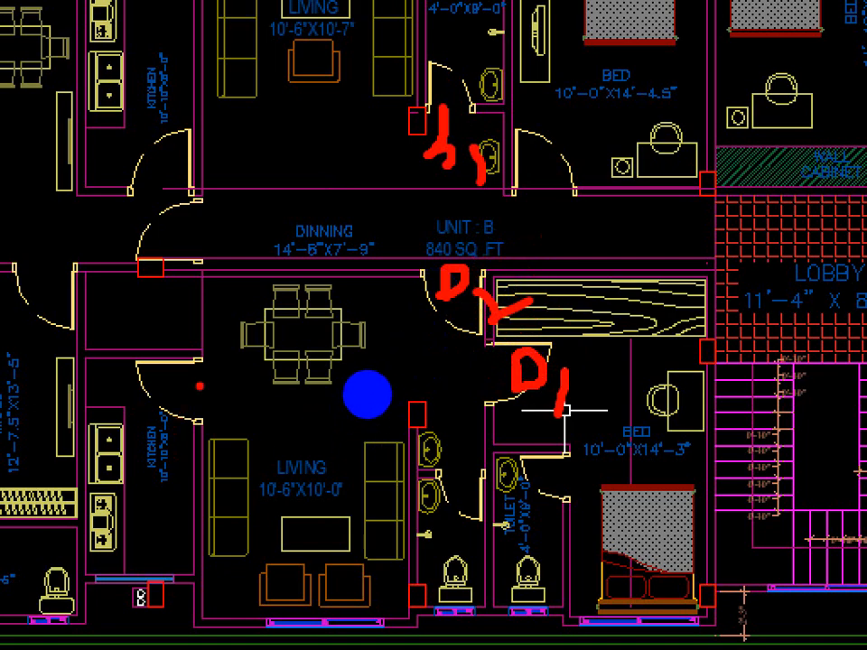
mouse_move(199, 372)
mouse_down()
mouse_move(198, 415)
mouse_move(261, 408)
mouse_move(271, 417)
mouse_up()
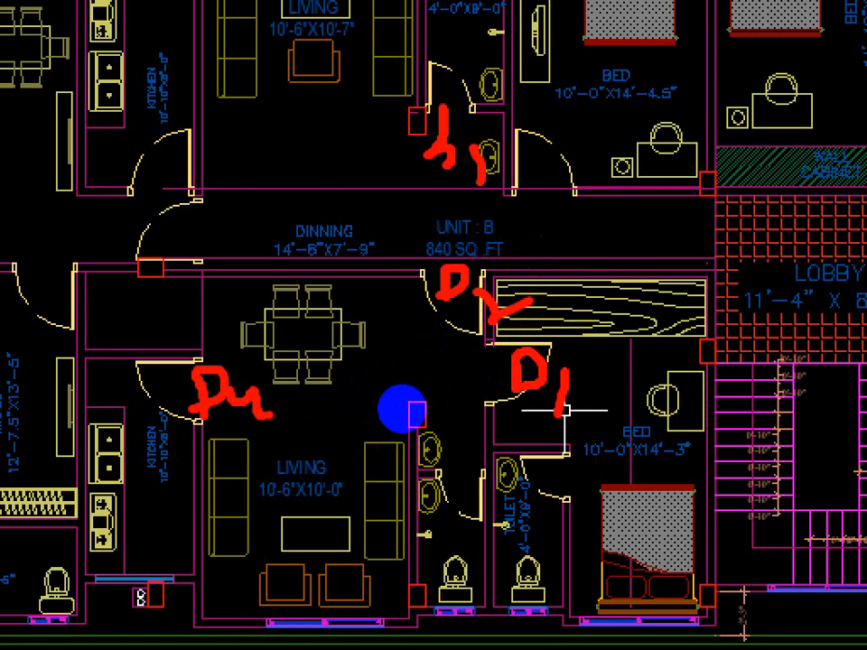
key(Escape)
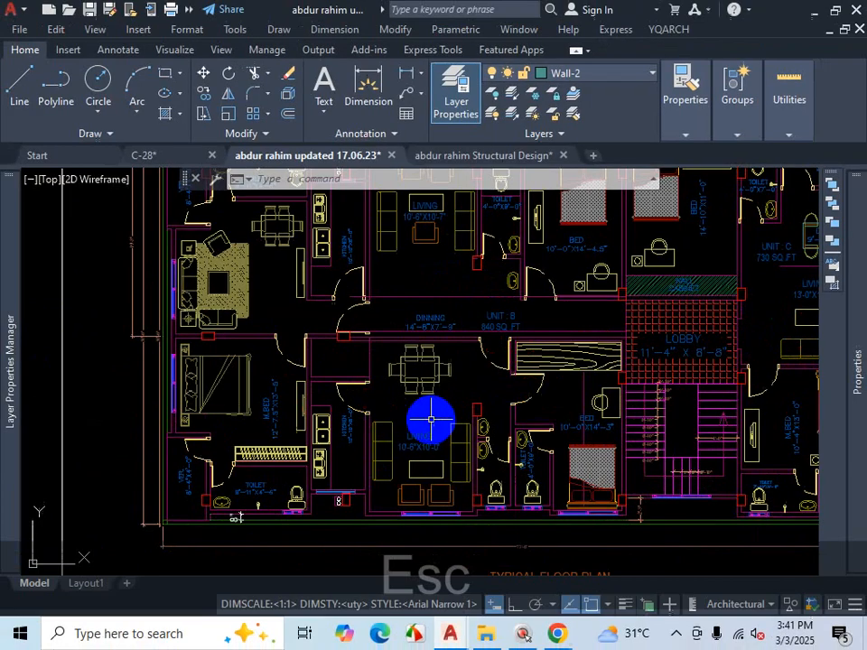
Step: Switch to Chrome and examine the Width, Height and Description columns of the sample Door Schedule
click(557, 636)
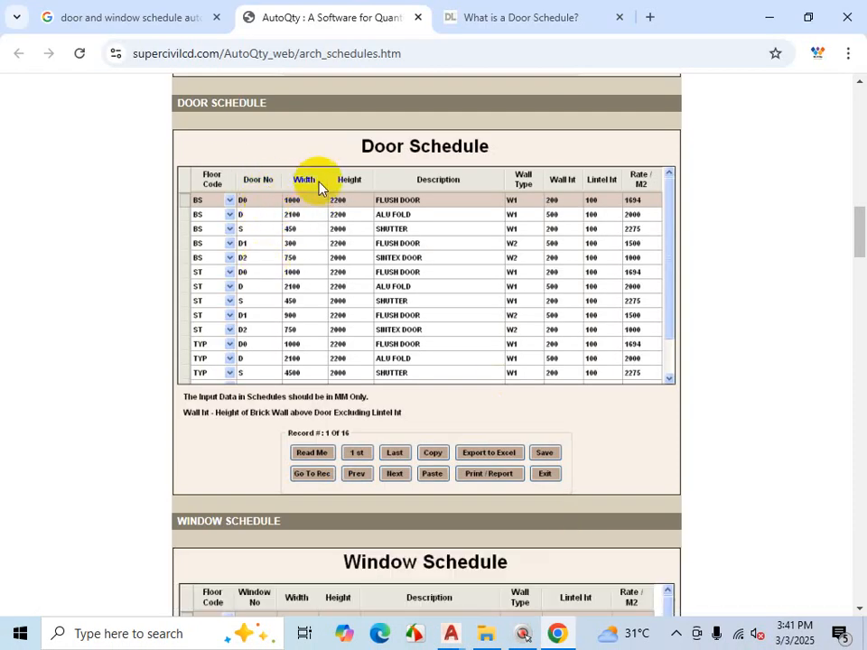
key(ctrl+1)
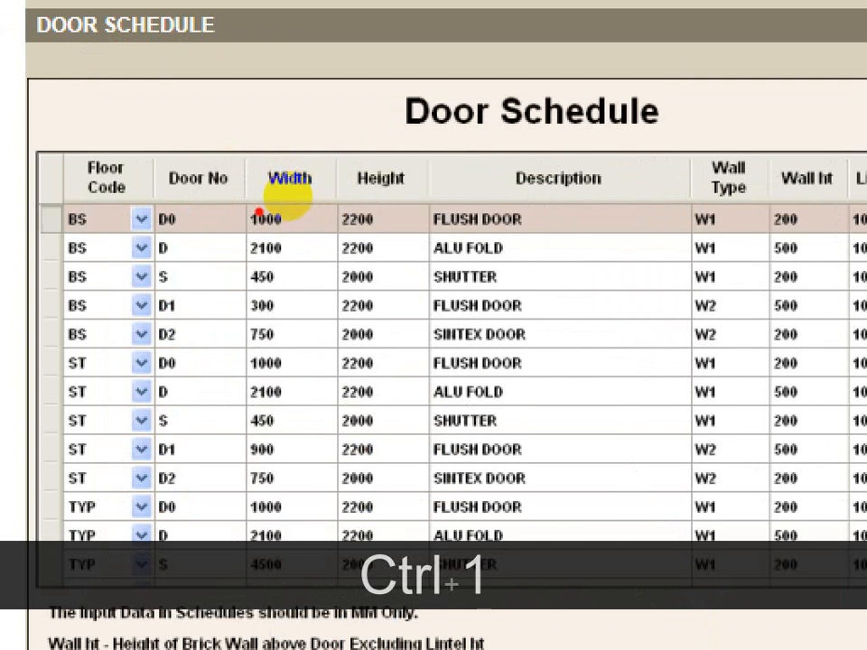
drag(260, 212, 328, 199)
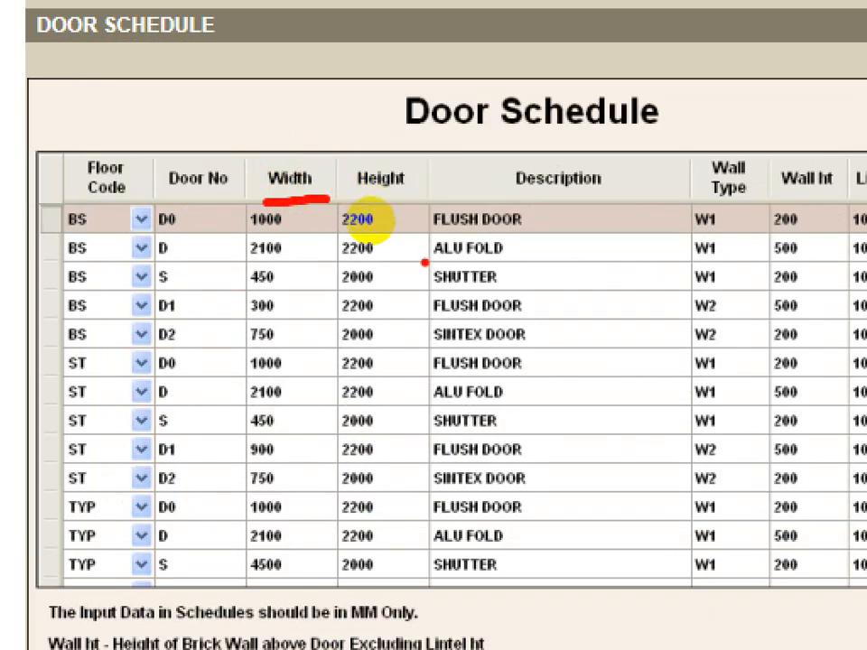
click(356, 217)
mouse_move(356, 200)
mouse_down()
mouse_move(364, 378)
mouse_move(333, 382)
mouse_move(310, 234)
mouse_move(354, 184)
mouse_move(378, 232)
mouse_up()
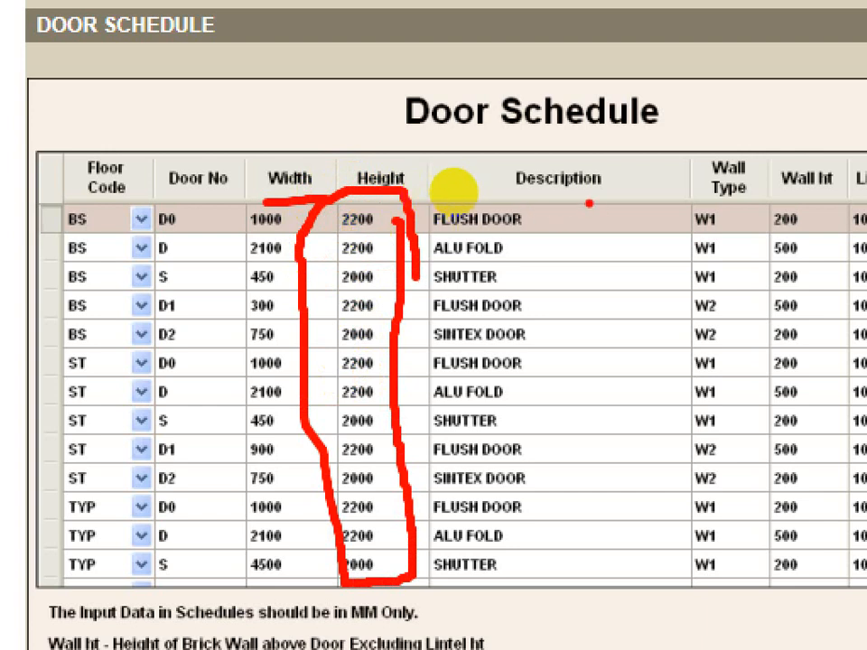
drag(563, 193, 602, 192)
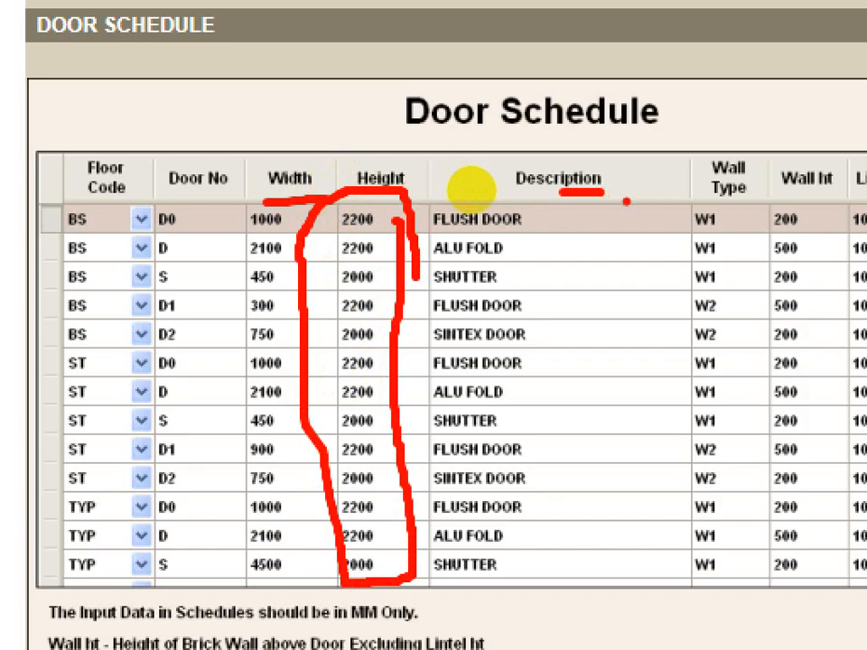
mouse_move(411, 221)
mouse_down()
mouse_move(413, 248)
mouse_move(405, 210)
mouse_move(398, 237)
mouse_up()
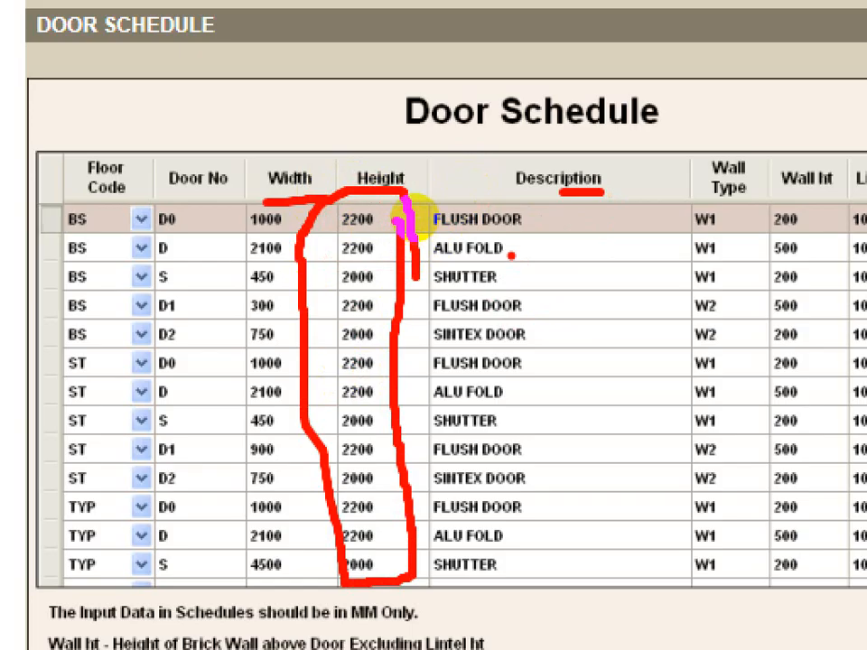
drag(520, 234, 557, 218)
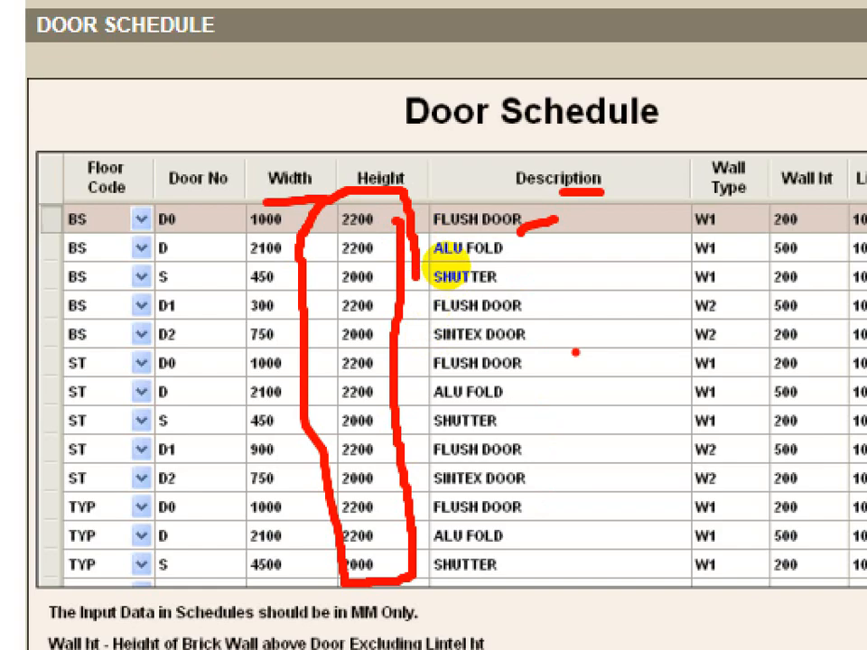
mouse_move(620, 227)
mouse_down()
mouse_move(309, 344)
mouse_move(513, 596)
mouse_move(540, 274)
mouse_move(521, 234)
mouse_up()
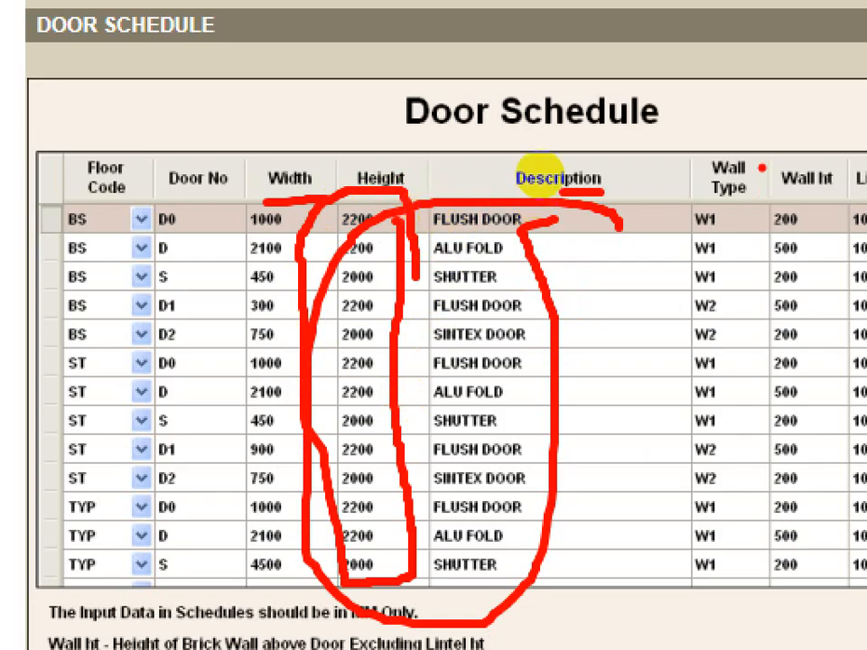
mouse_move(757, 150)
mouse_down()
mouse_move(684, 270)
mouse_move(679, 523)
mouse_move(772, 456)
mouse_move(778, 314)
mouse_move(749, 138)
mouse_move(654, 303)
mouse_move(682, 525)
mouse_move(700, 578)
mouse_up()
drag(552, 219, 535, 263)
key(Escape)
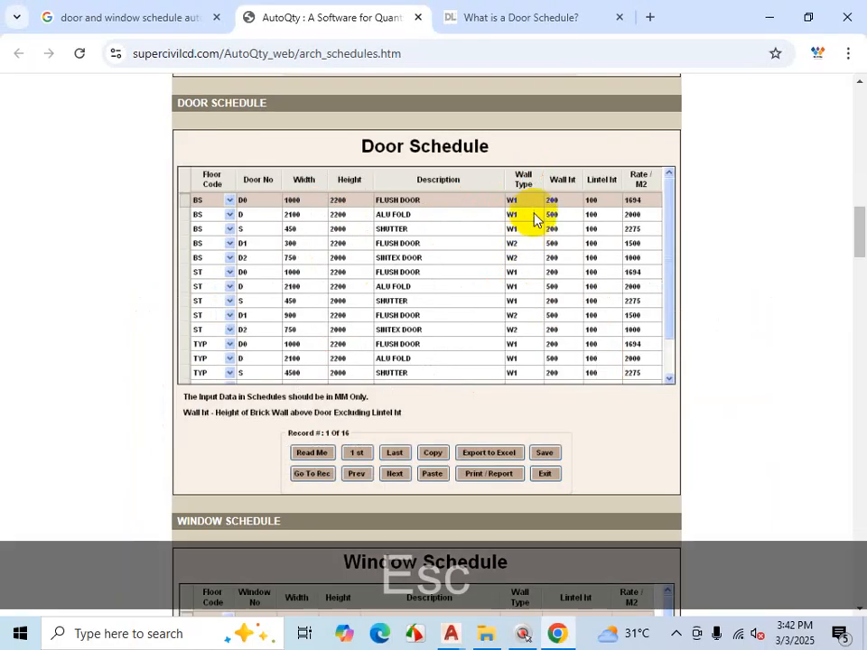
Step: Examine the Wall Type, Wall ht and Lintel ht columns of the sample Door Schedule
key(ctrl)
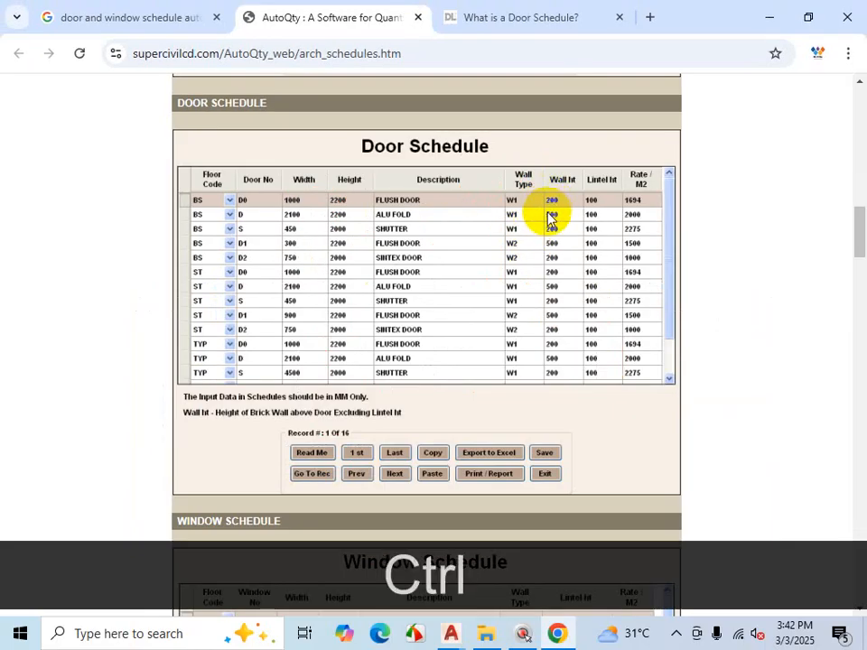
key(ctrl+1)
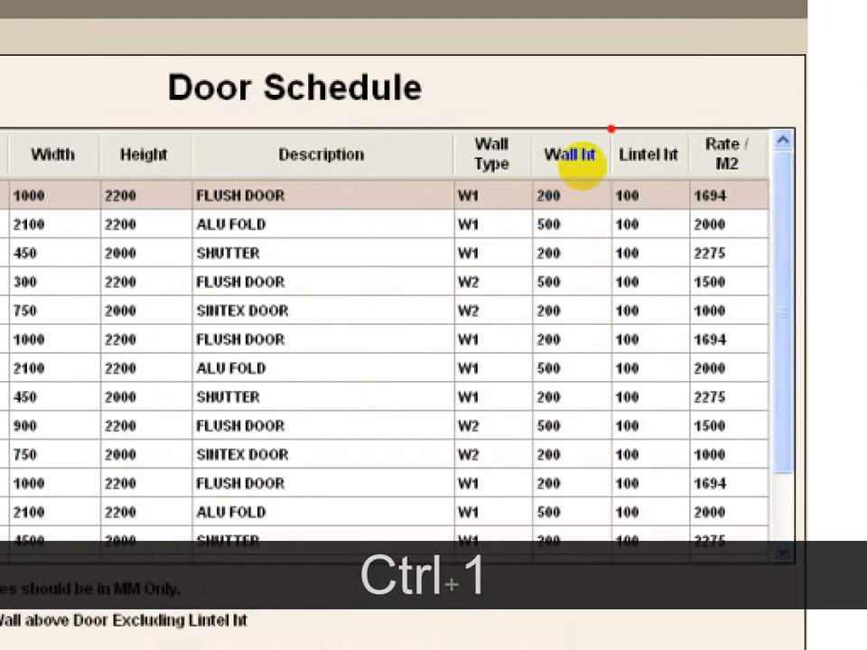
scroll(514, 208, down, 2)
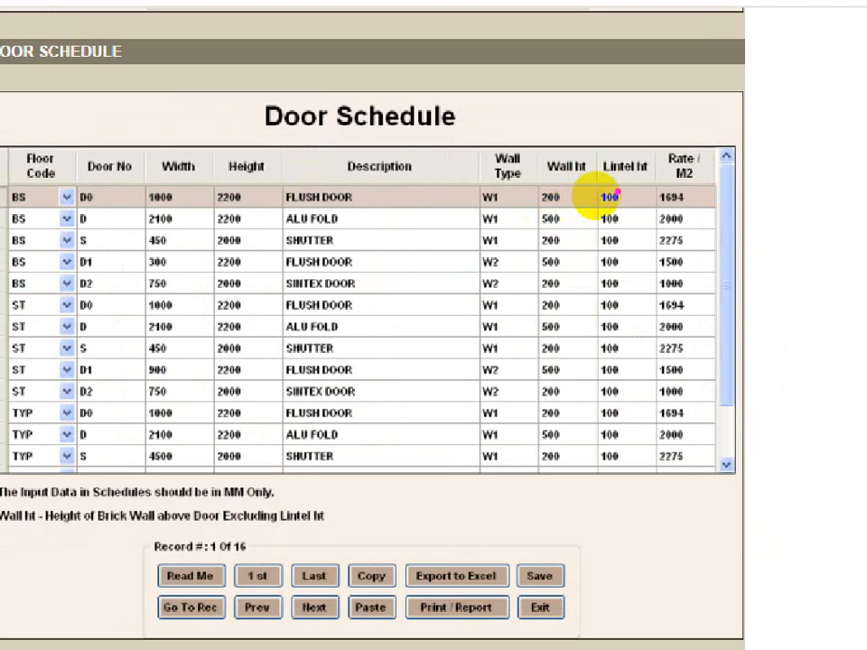
drag(630, 193, 629, 484)
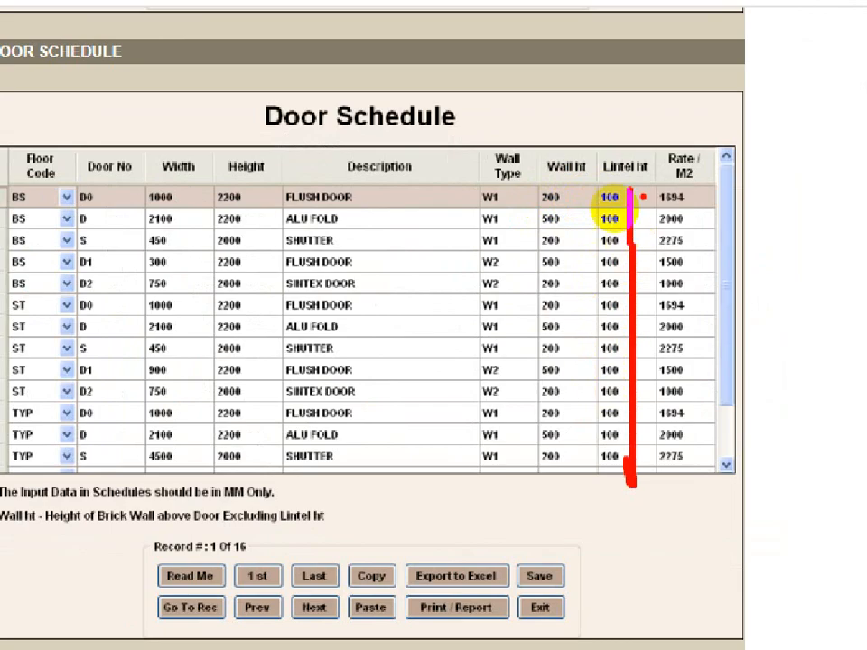
mouse_move(645, 142)
mouse_down()
mouse_move(528, 137)
mouse_move(600, 397)
mouse_move(580, 164)
mouse_up()
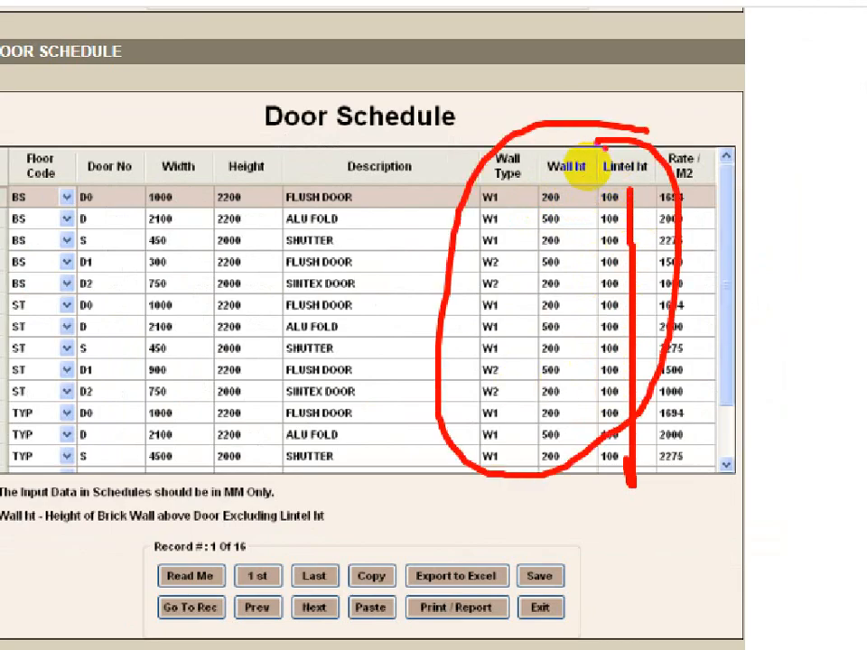
key(Escape)
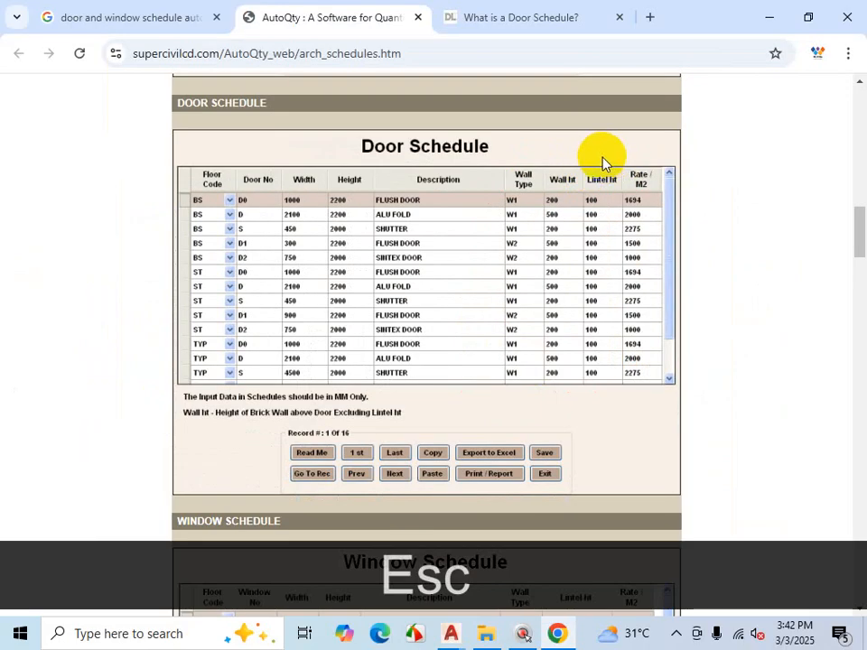
Step: Return to the C-28 drawing in AutoCAD and enter FLLOR as the first column header of the DOOR SCHEDULE table
click(768, 17)
click(166, 157)
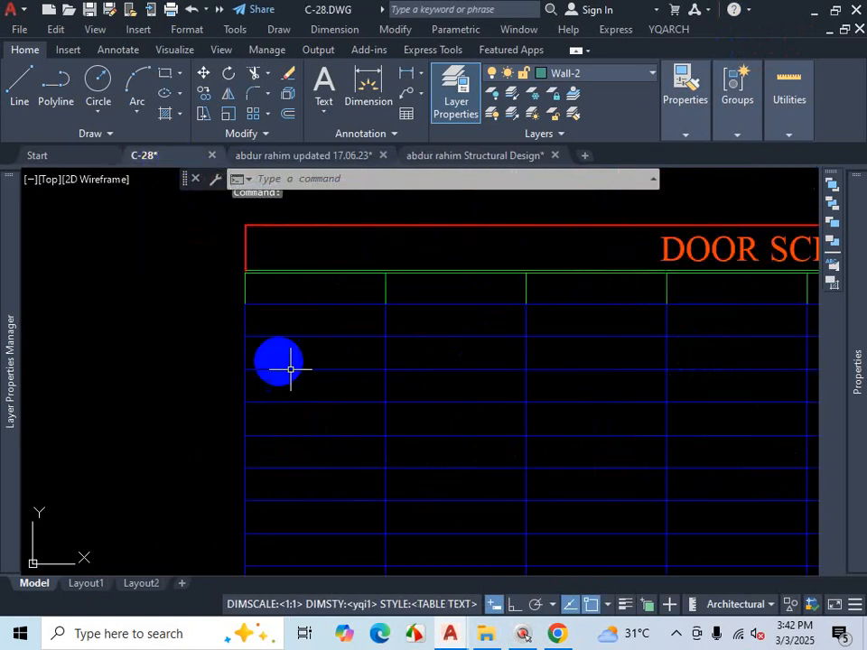
scroll(413, 316, down, 3)
scroll(413, 316, up, 6)
scroll(460, 303, down, 2)
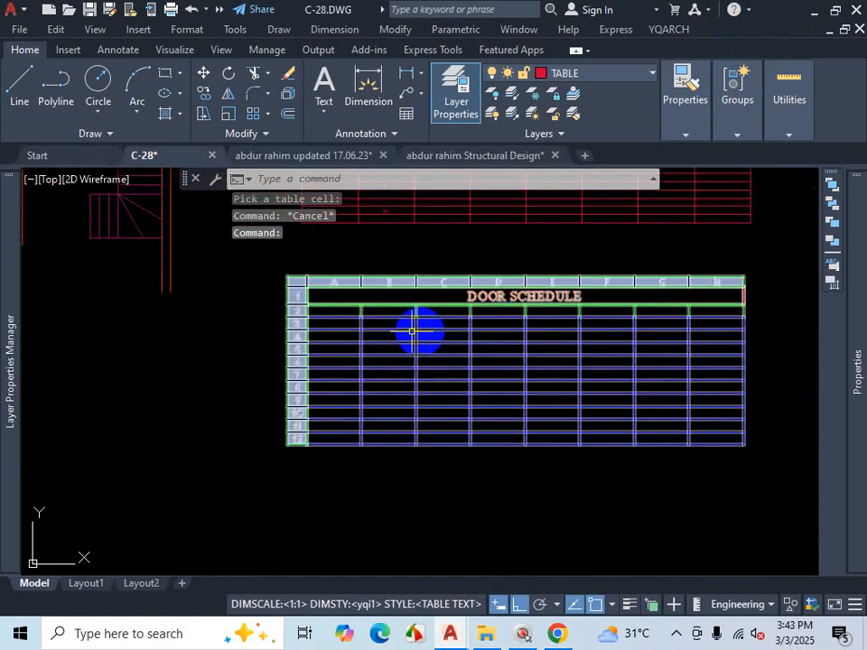
scroll(418, 329, up, 2)
scroll(270, 320, up, 2)
click(320, 294)
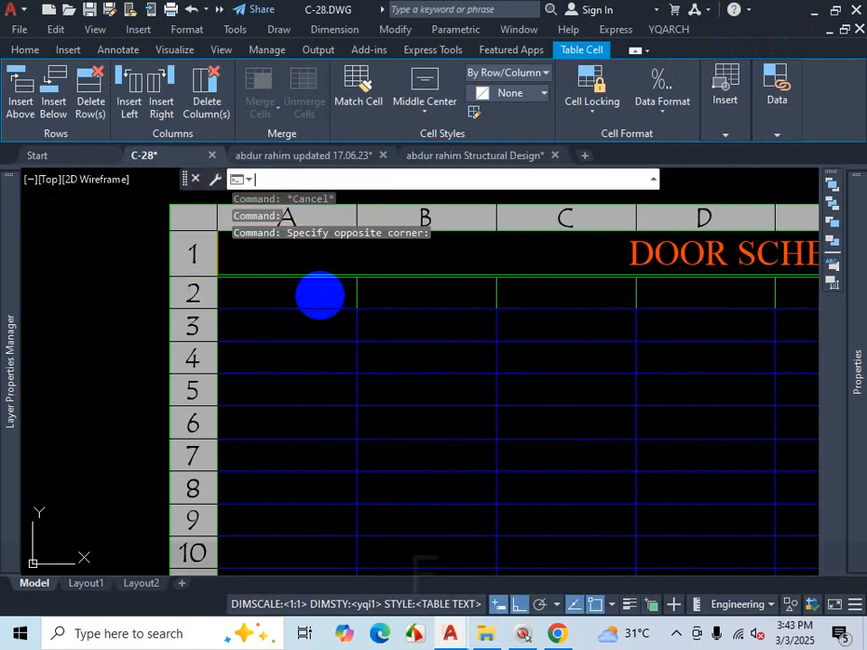
text(FLLOR)
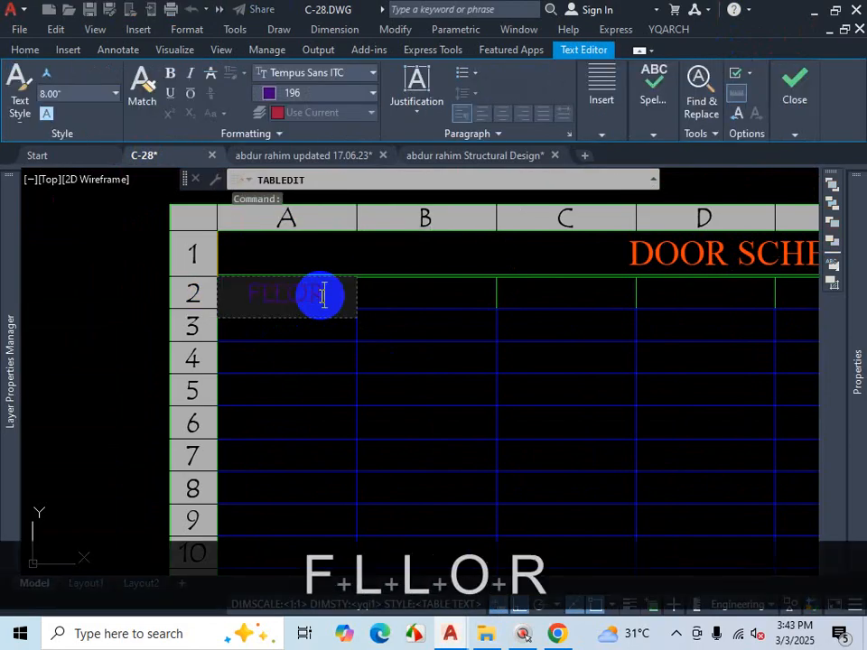
click(323, 339)
Step: Enter DOOR TYPE as the second column header of the DOOR SCHEDULE table
click(409, 300)
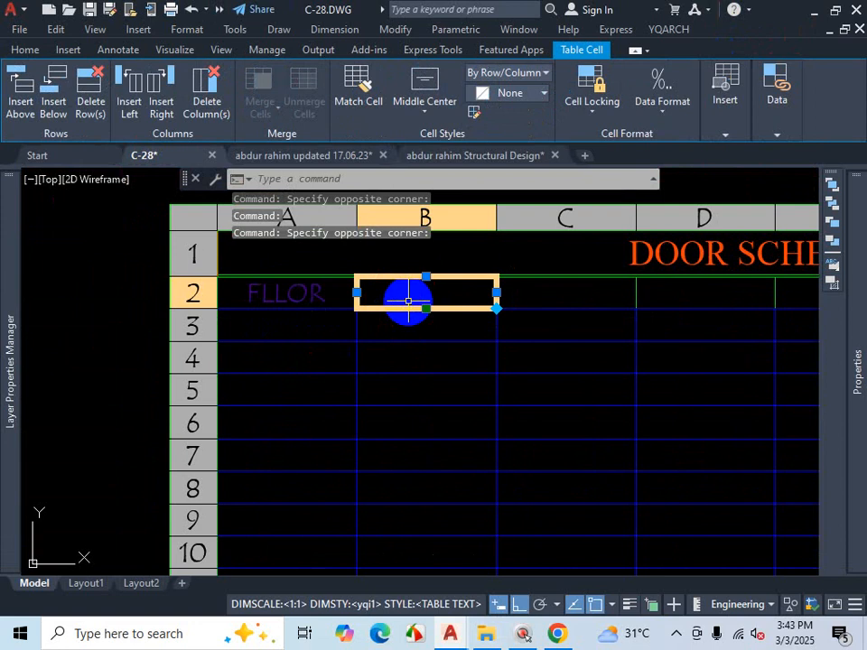
double_click(408, 300)
text(DOOR )
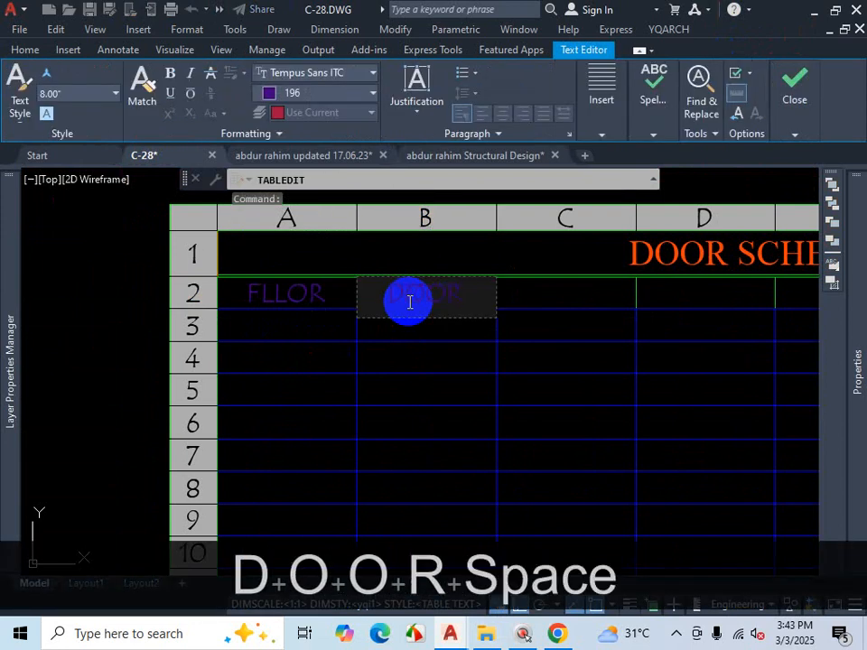
text(TY)
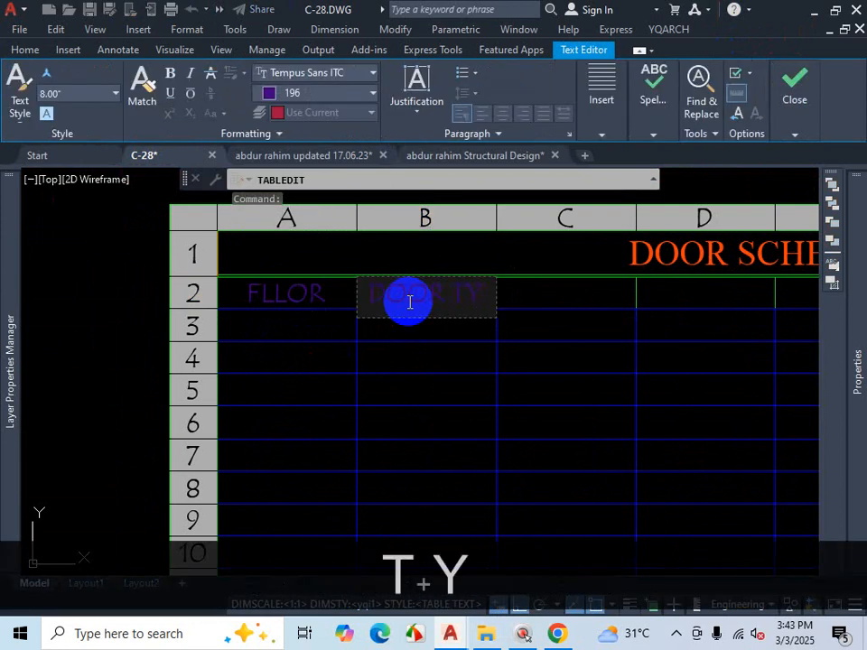
text(PE)
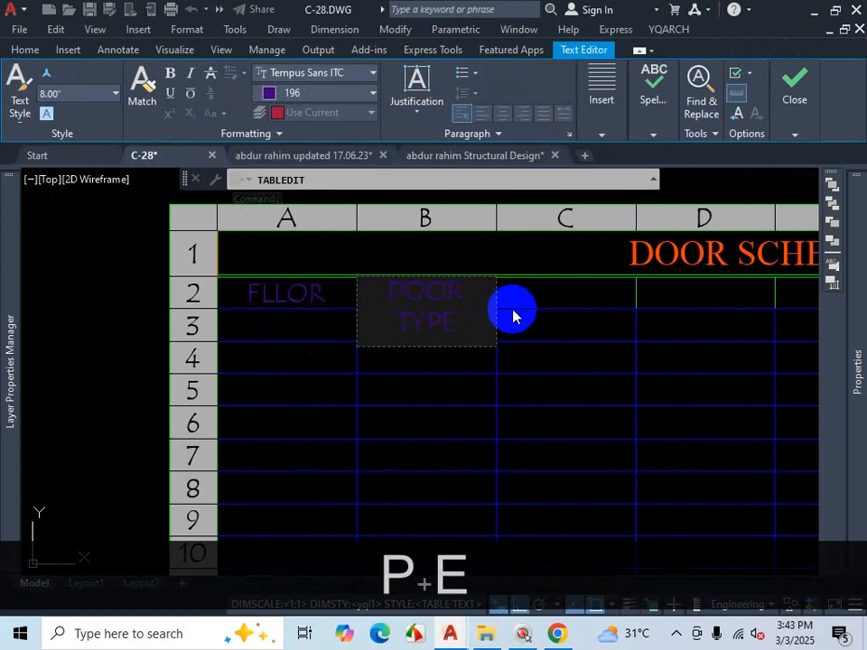
click(513, 315)
click(466, 306)
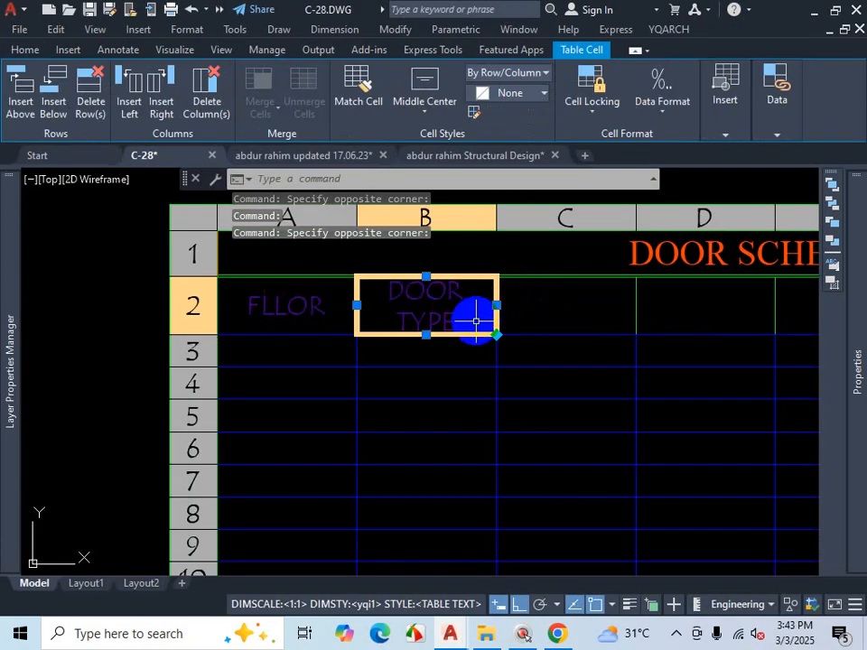
Step: Enter WIDTH and HEIGHT as the third and fourth column headers, and close the cell editing
double_click(534, 304)
click(534, 305)
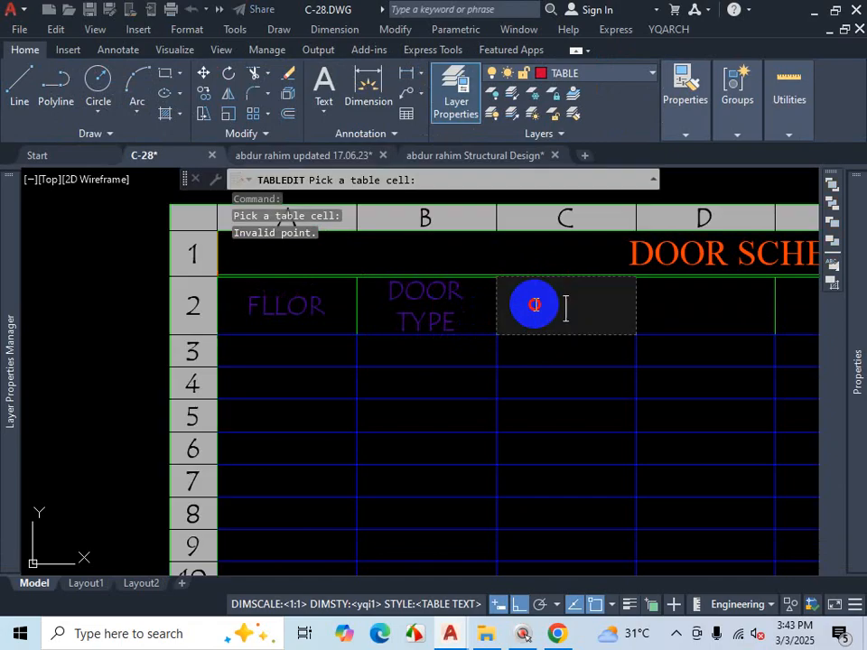
scroll(536, 305, down, 5)
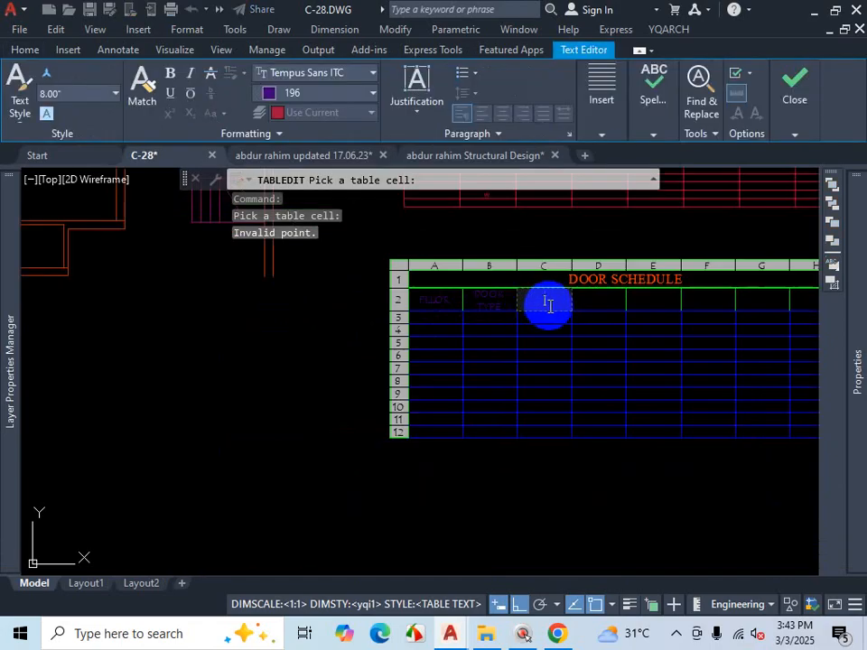
scroll(547, 303, up, 3)
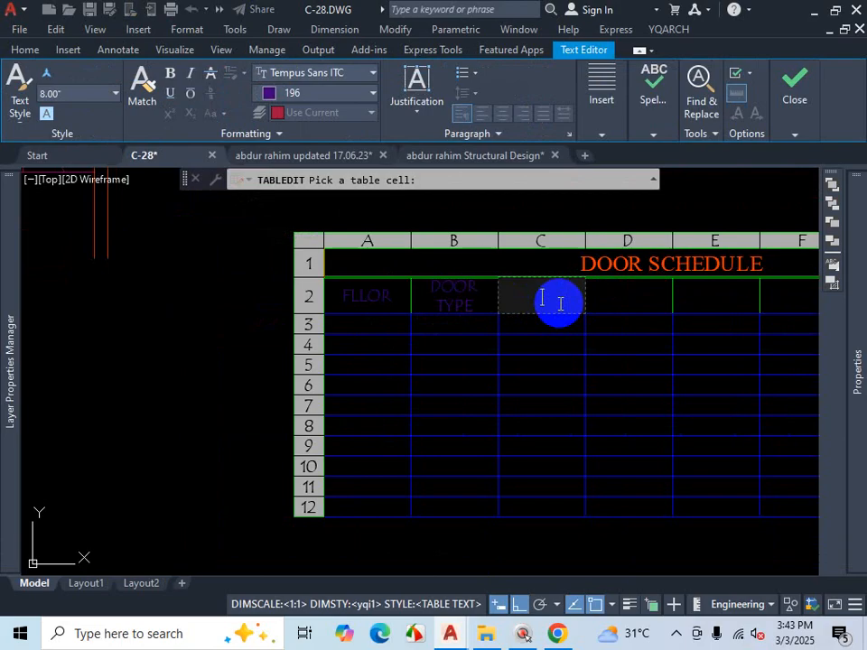
text(I)
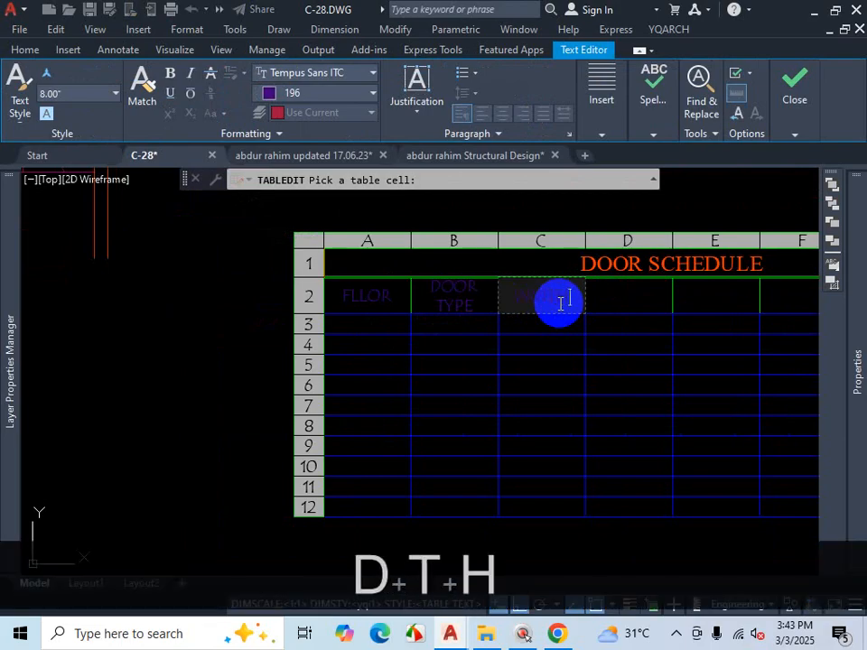
key(Right)
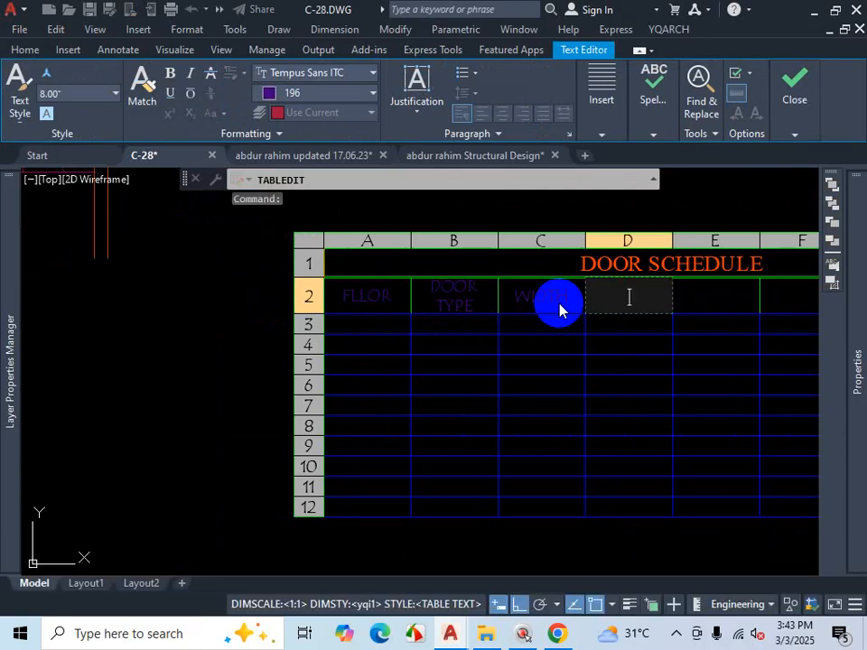
text(HEIGHT)
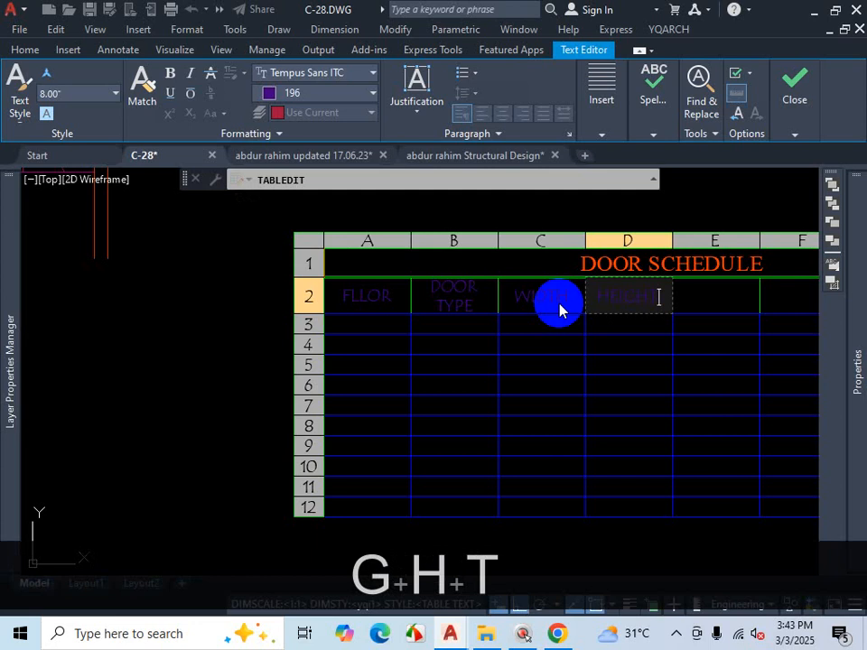
key(Right)
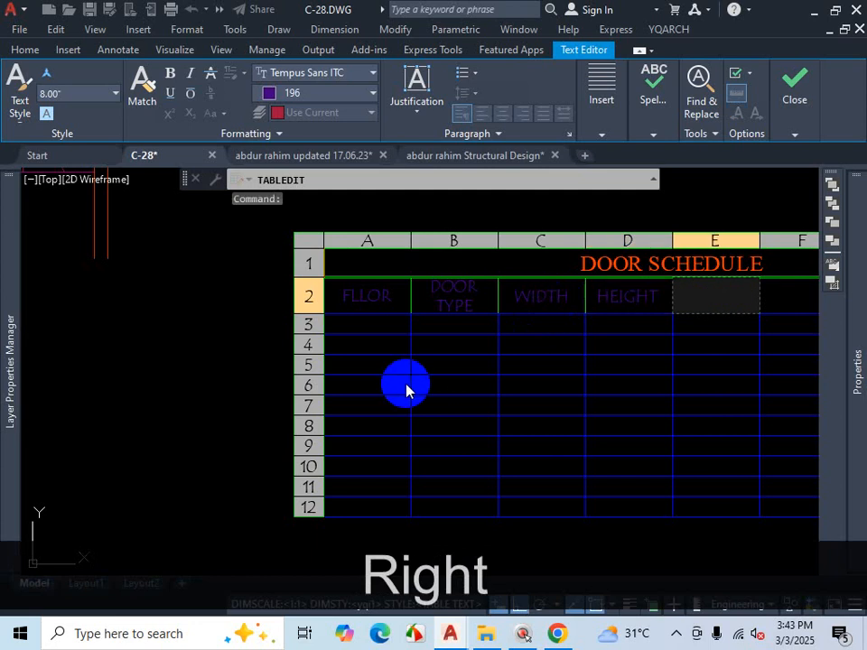
scroll(481, 313, up, 2)
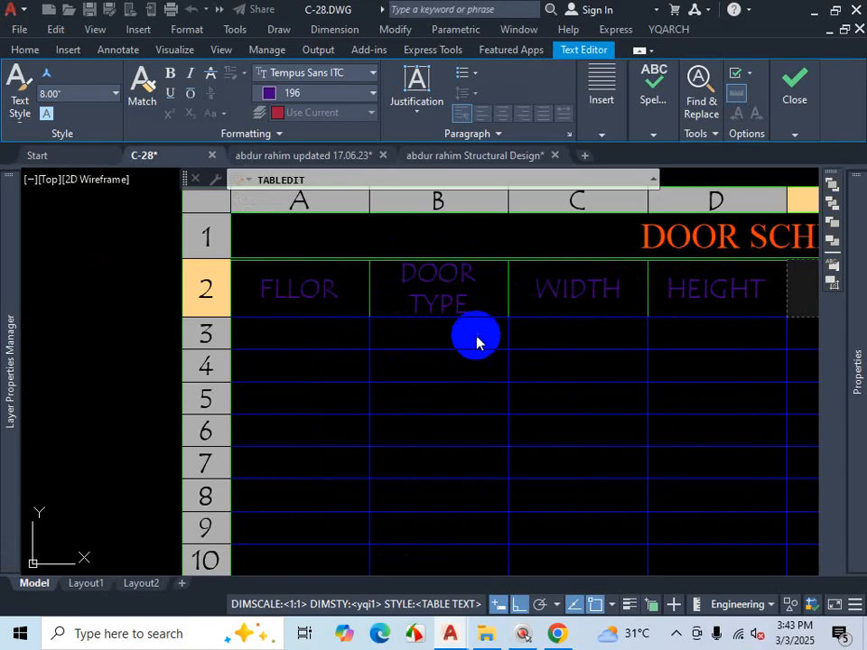
click(441, 352)
scroll(442, 352, down, 5)
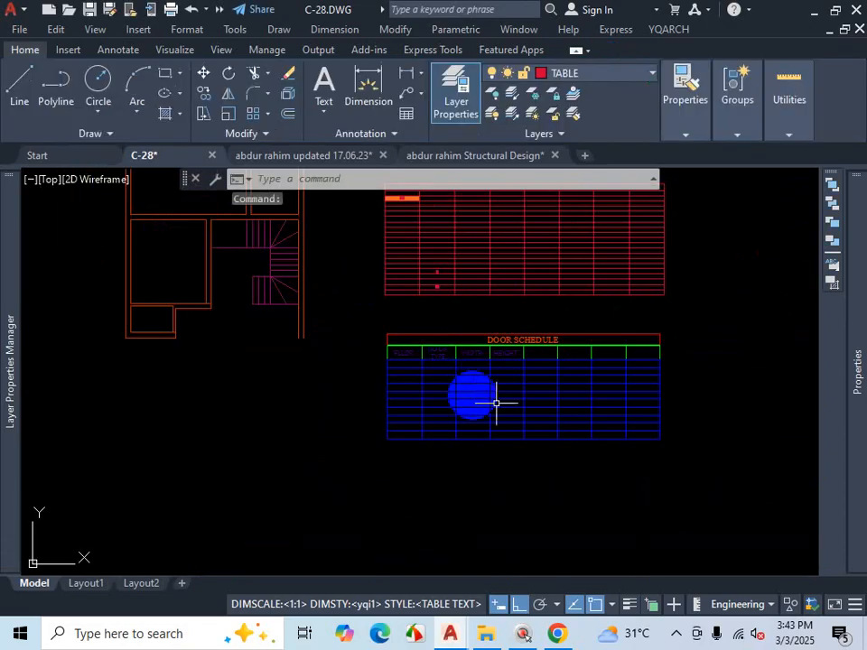
scroll(416, 394, up, 5)
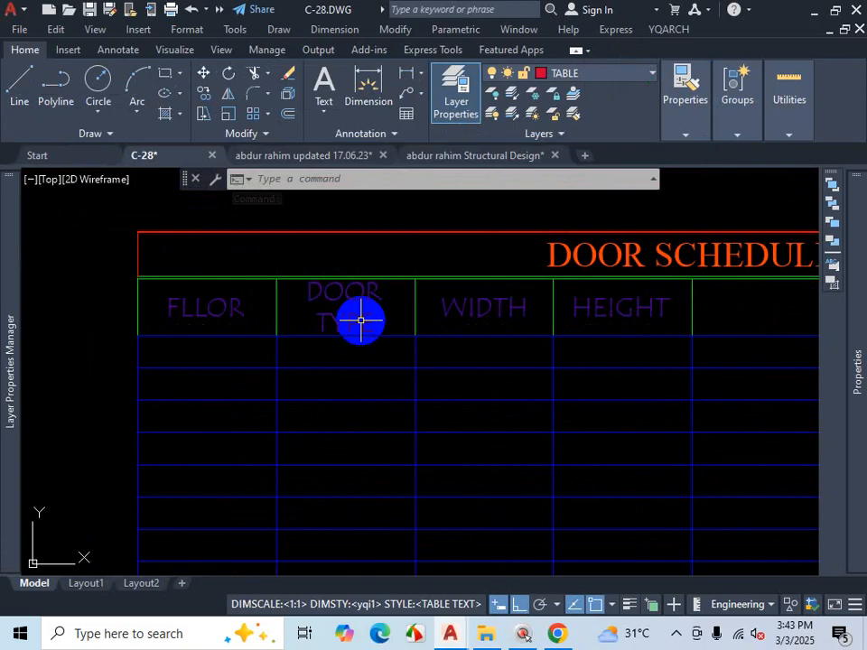
click(360, 319)
scroll(388, 366, down, 4)
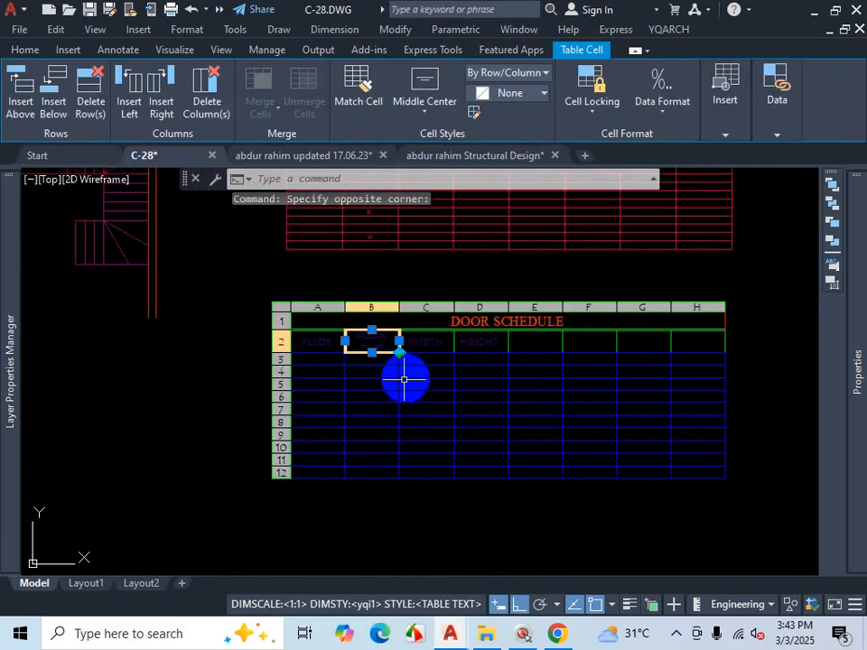
click(392, 401)
click(427, 374)
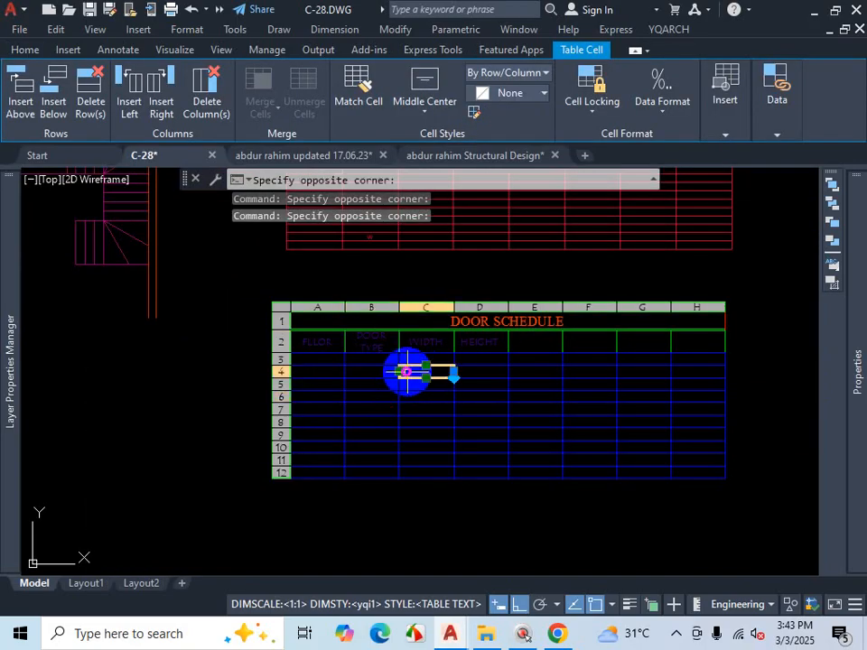
scroll(392, 362, up, 4)
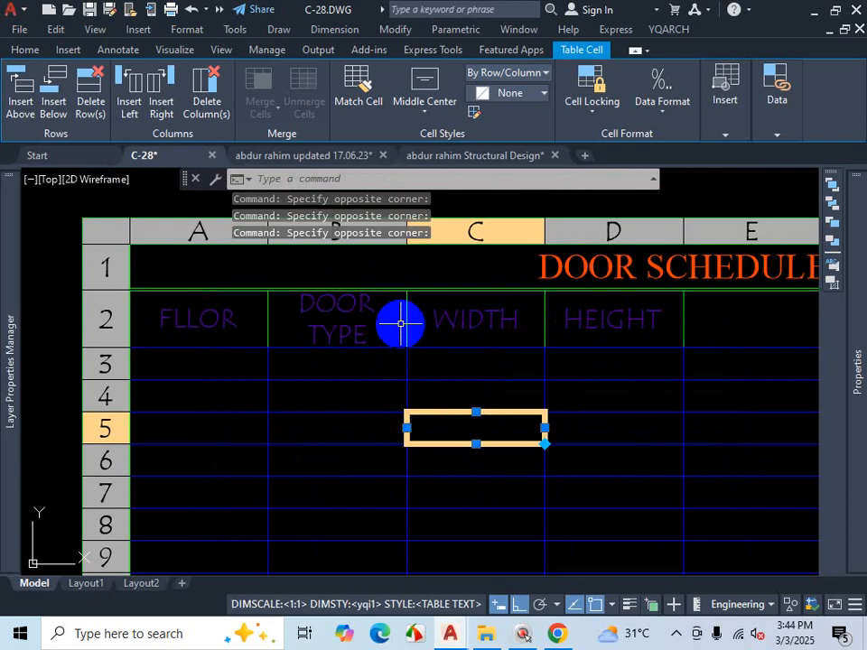
click(408, 316)
scroll(401, 366, down, 4)
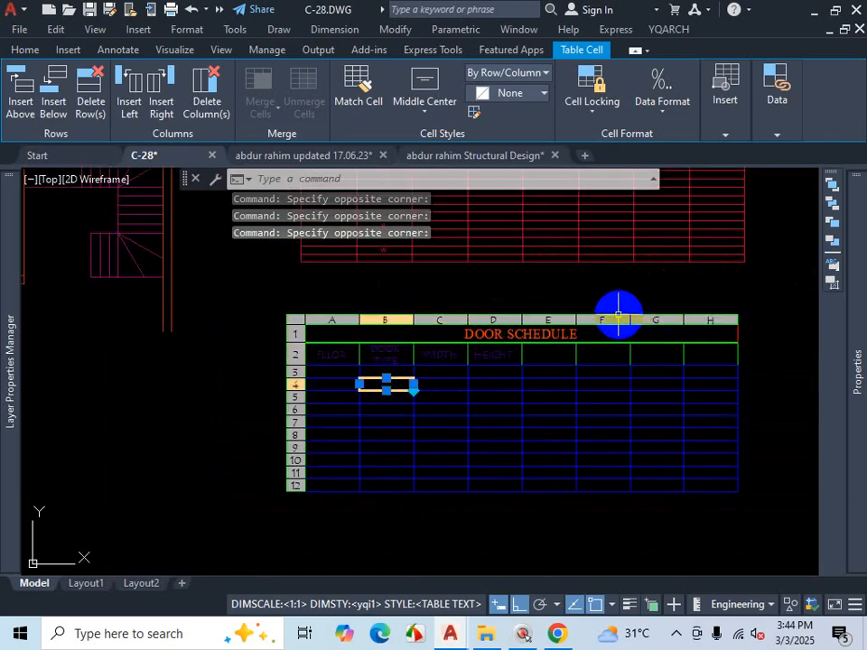
Step: Select the whole DOOR SCHEDULE table and try to adjust the boundary between the DOOR TYPE and WIDTH columns
key(Escape)
click(589, 311)
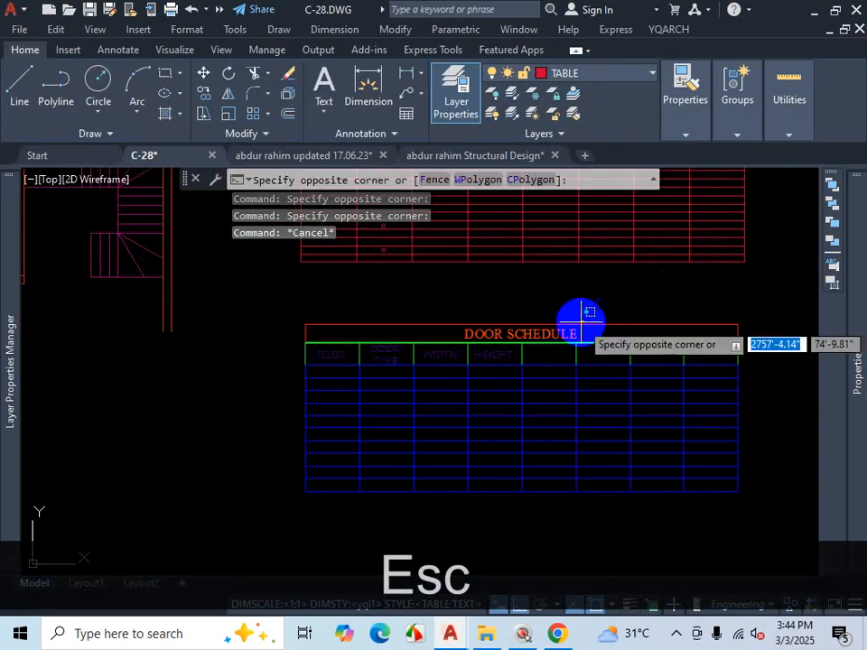
click(579, 320)
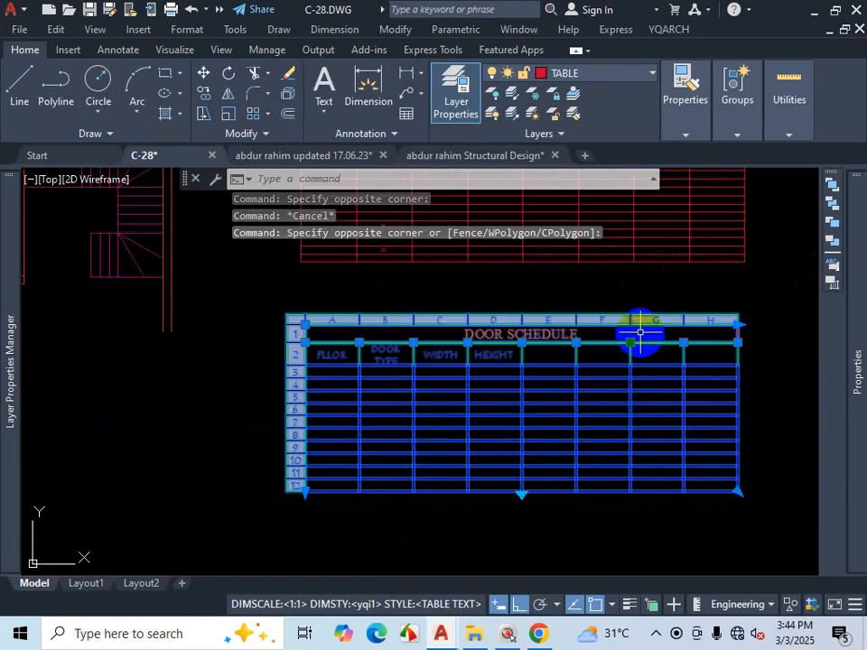
scroll(639, 332, up, 4)
scroll(639, 332, down, 4)
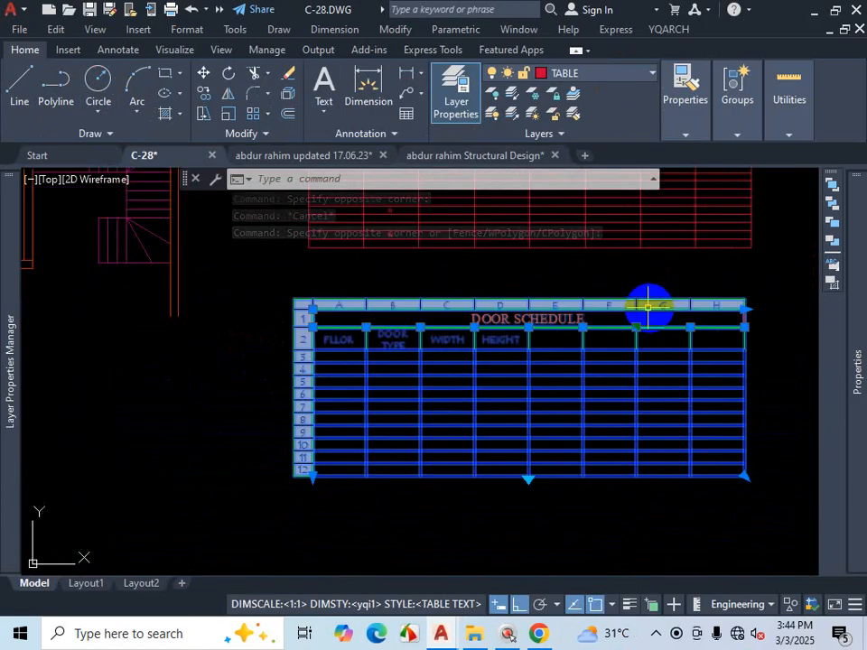
scroll(402, 335, up, 2)
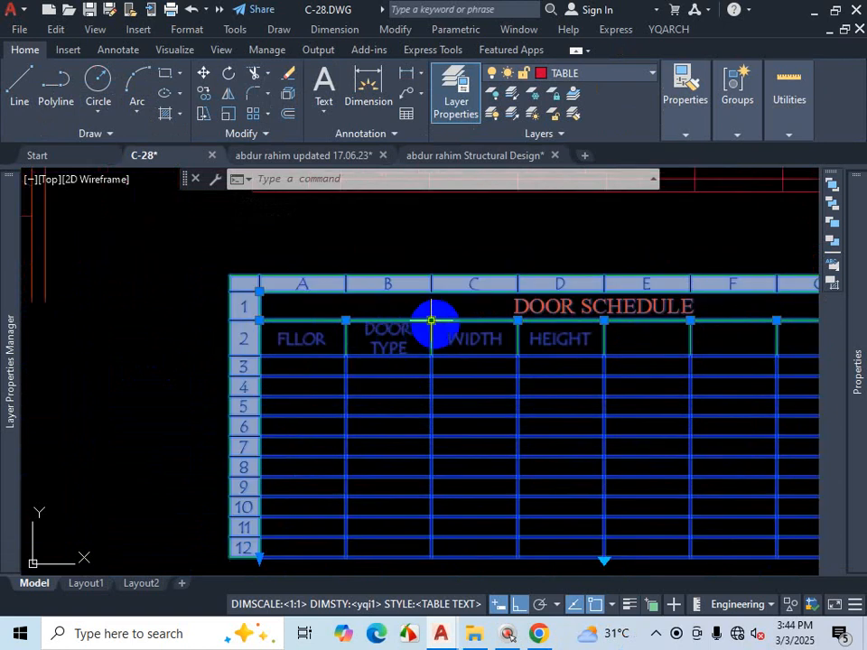
click(431, 320)
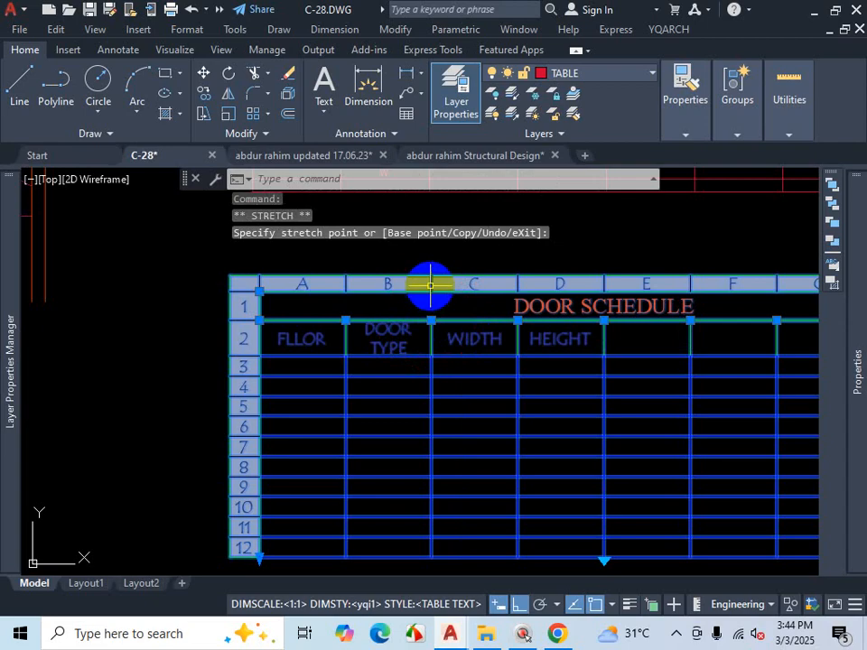
scroll(430, 284, down, 2)
scroll(434, 296, up, 2)
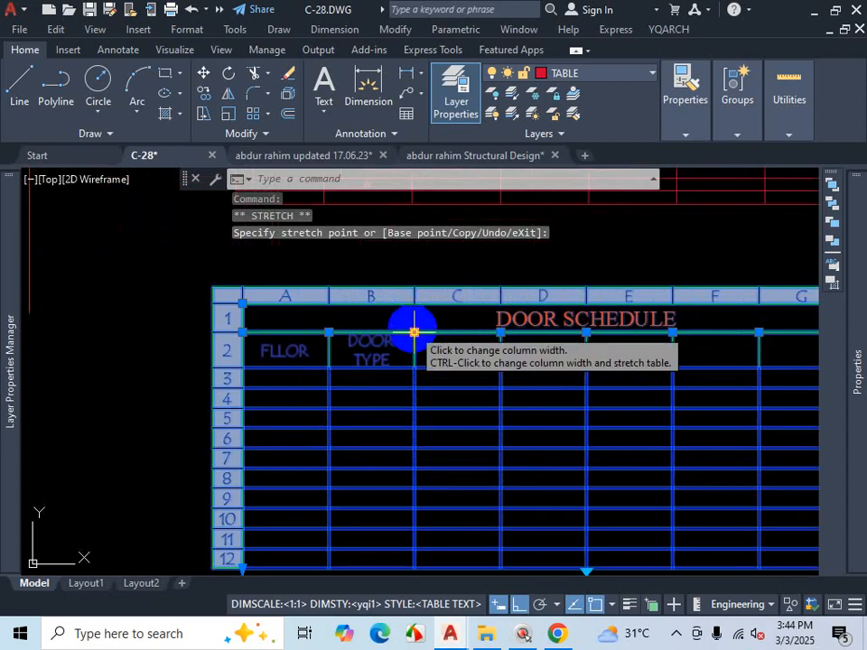
Step: Stretch the DOOR SCHEDULE table's width uniformly to about one and a half times the width of the red table above it
scroll(452, 348, down, 5)
scroll(558, 345, up, 6)
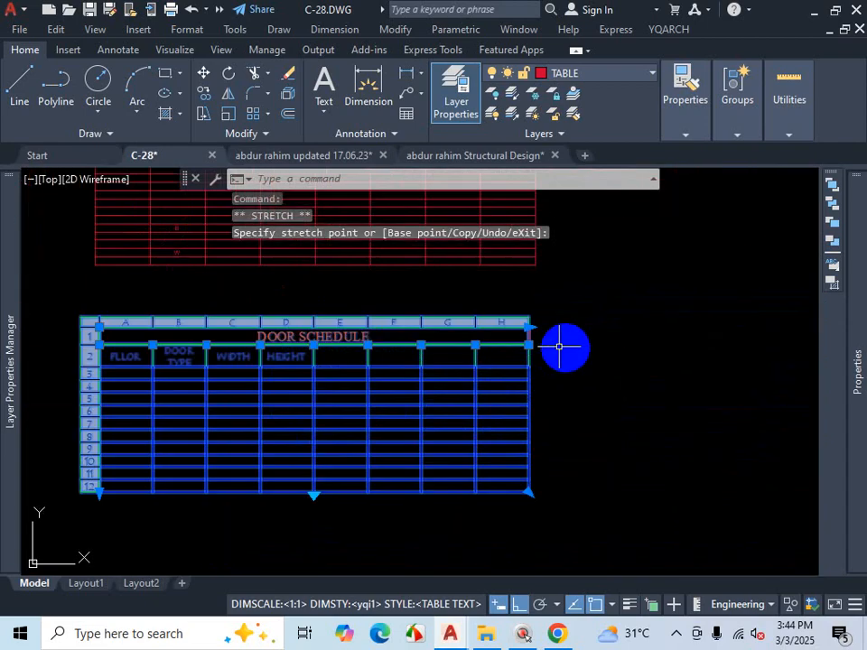
click(522, 331)
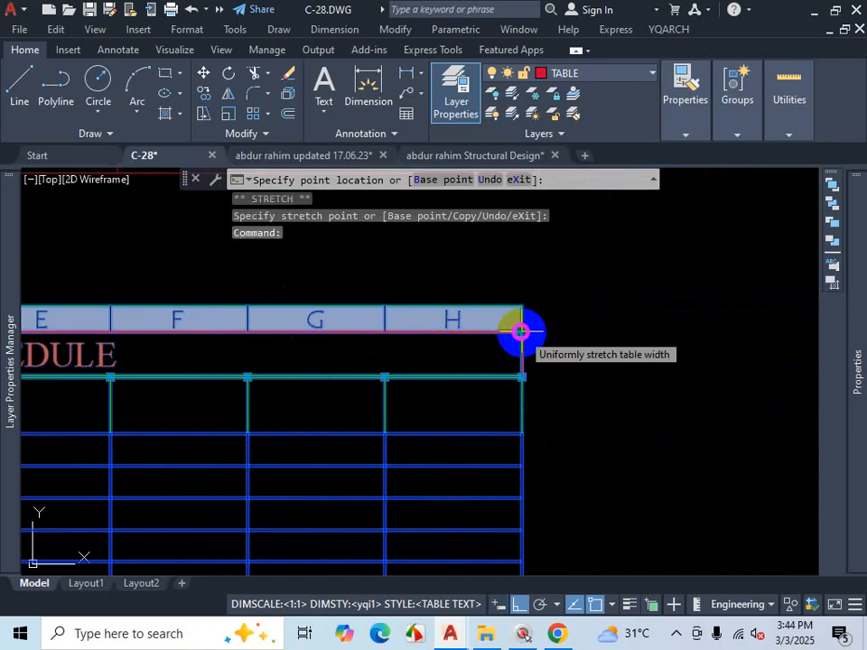
scroll(521, 331, down, 5)
click(652, 325)
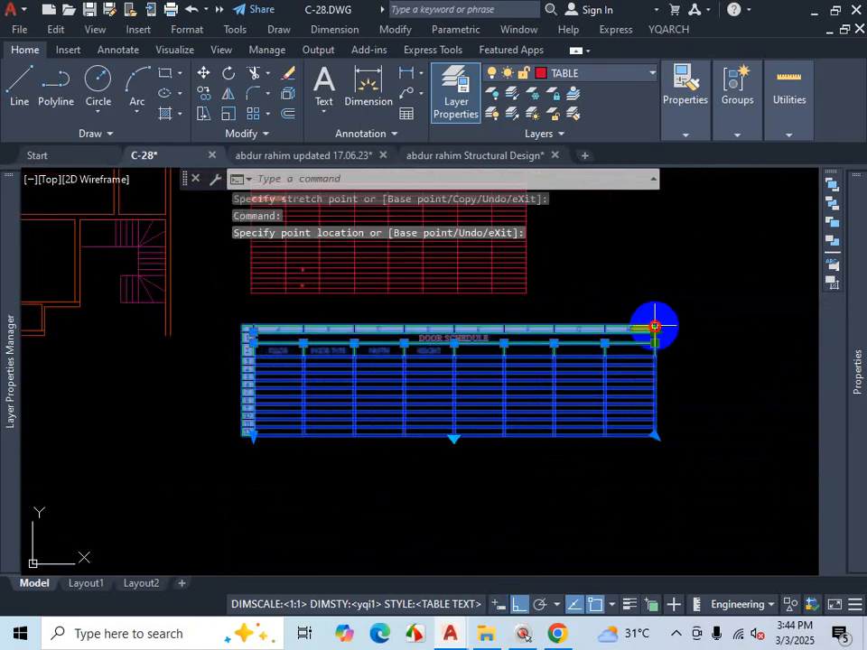
scroll(361, 361, up, 3)
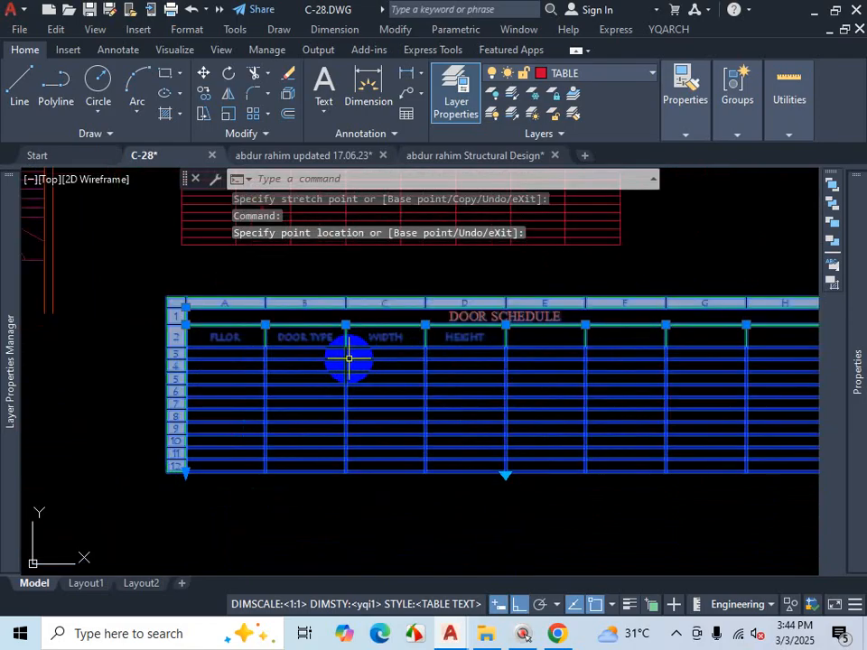
click(347, 365)
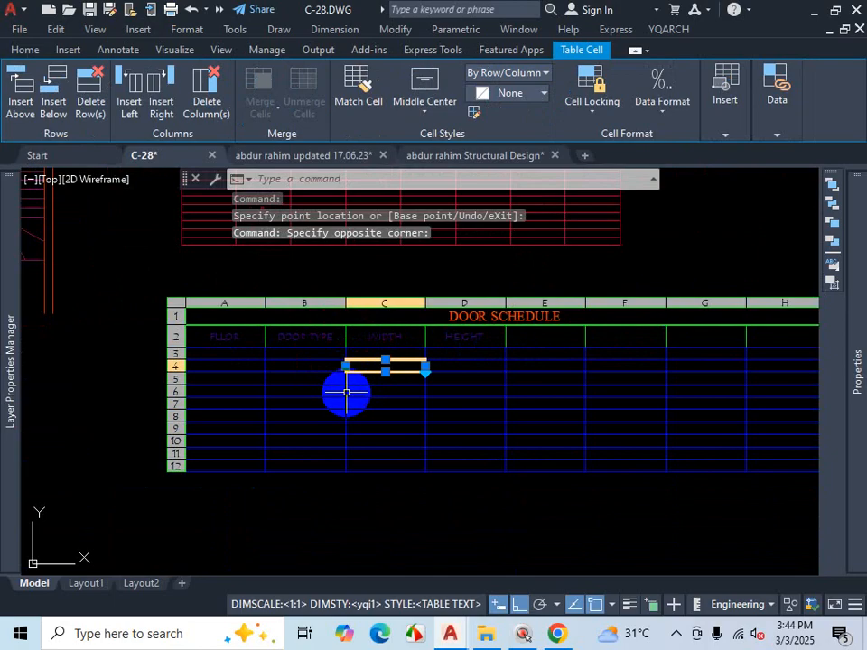
click(347, 391)
click(344, 332)
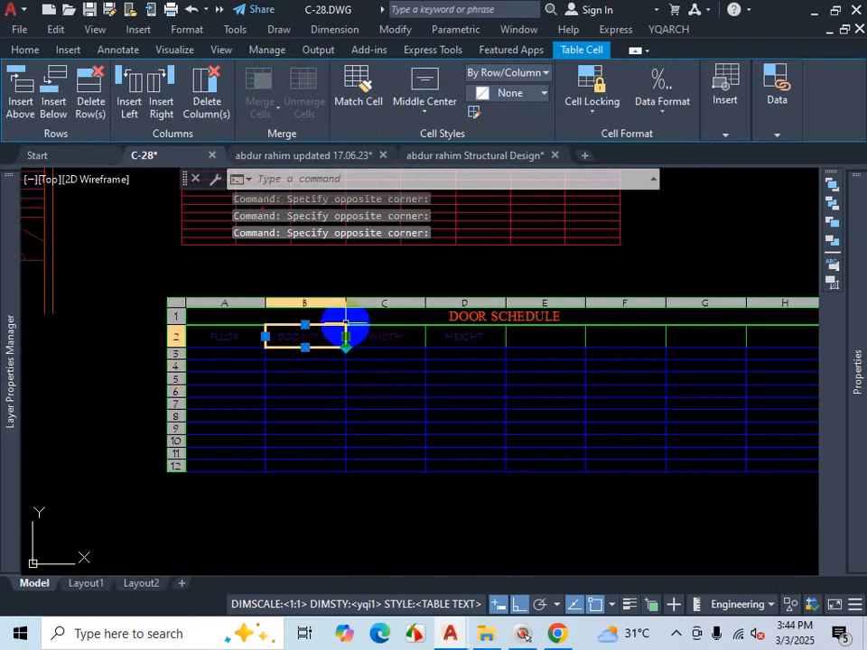
click(346, 303)
click(333, 297)
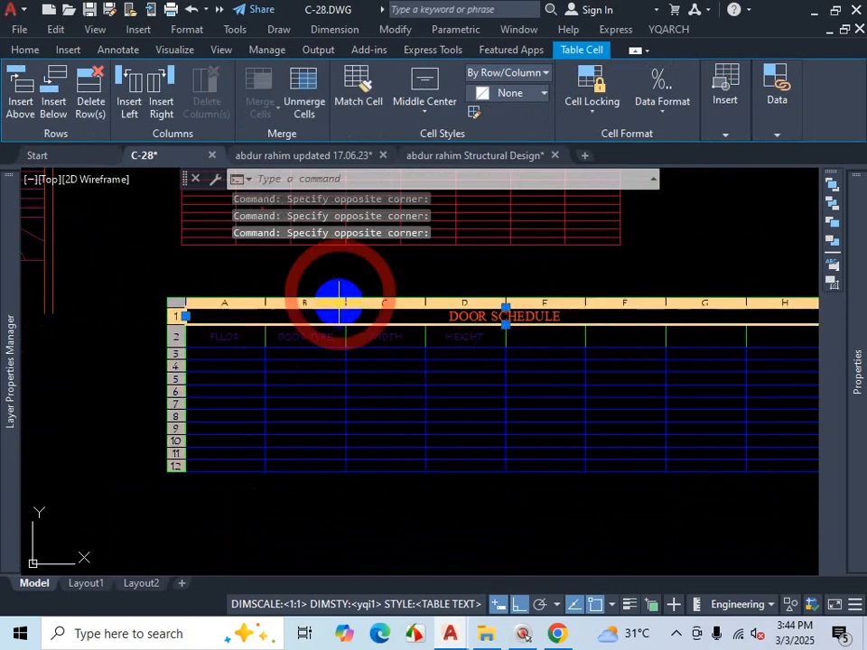
click(679, 635)
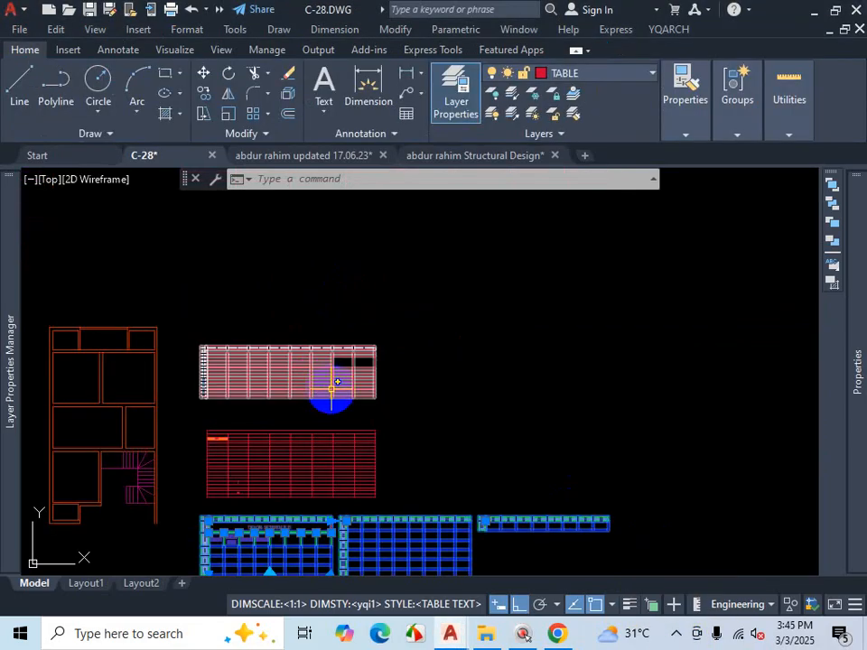
Step: Try to uniformly stretch the uppermost red table's width and height with Ortho switched off
click(349, 394)
scroll(401, 245, down, 2)
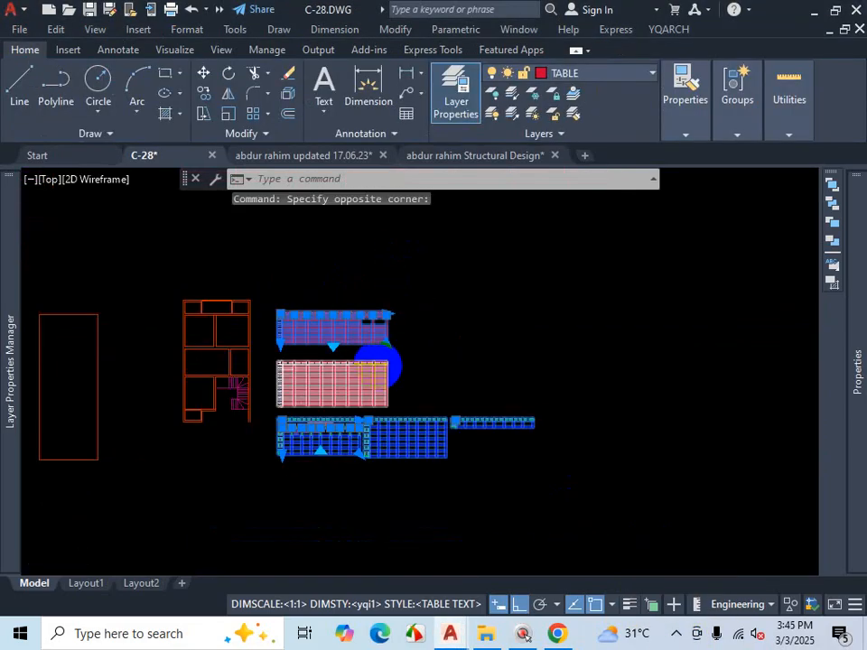
scroll(377, 362, up, 4)
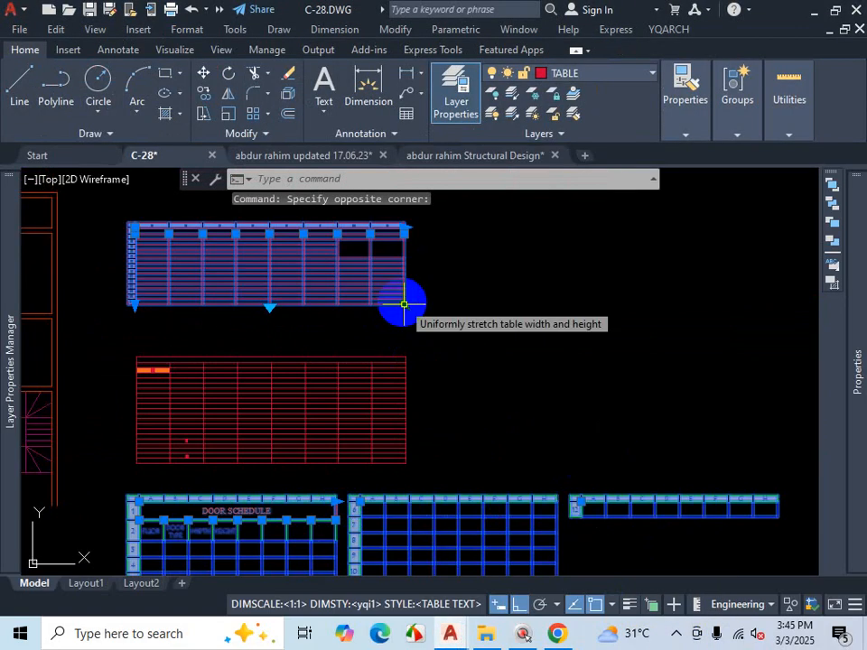
click(403, 305)
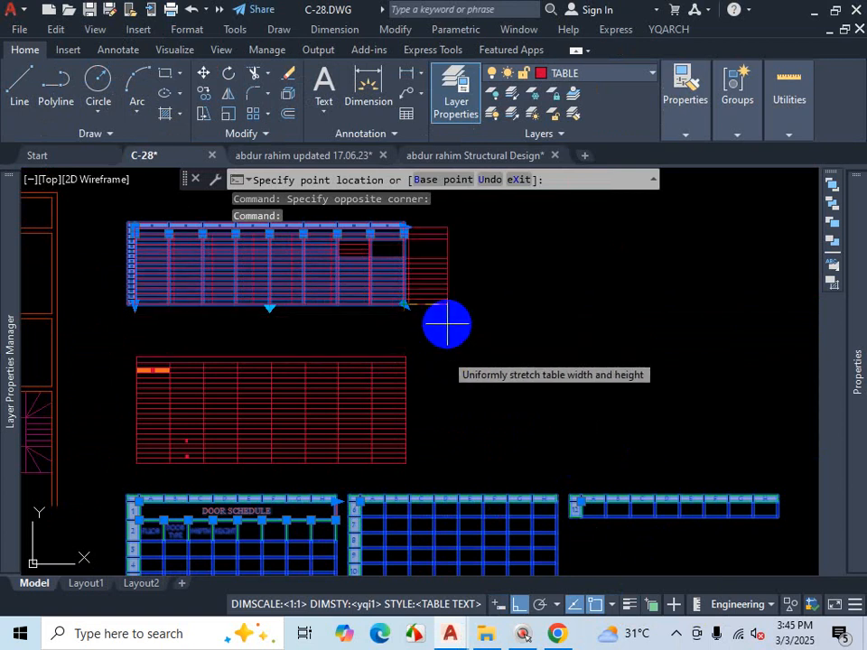
scroll(446, 327, down, 3)
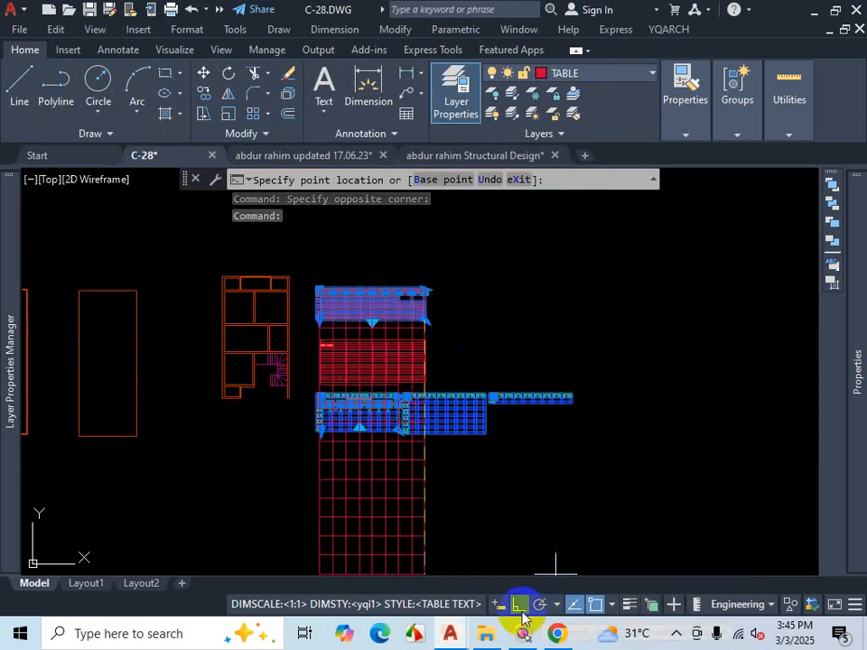
scroll(459, 306, down, 2)
scroll(457, 320, up, 5)
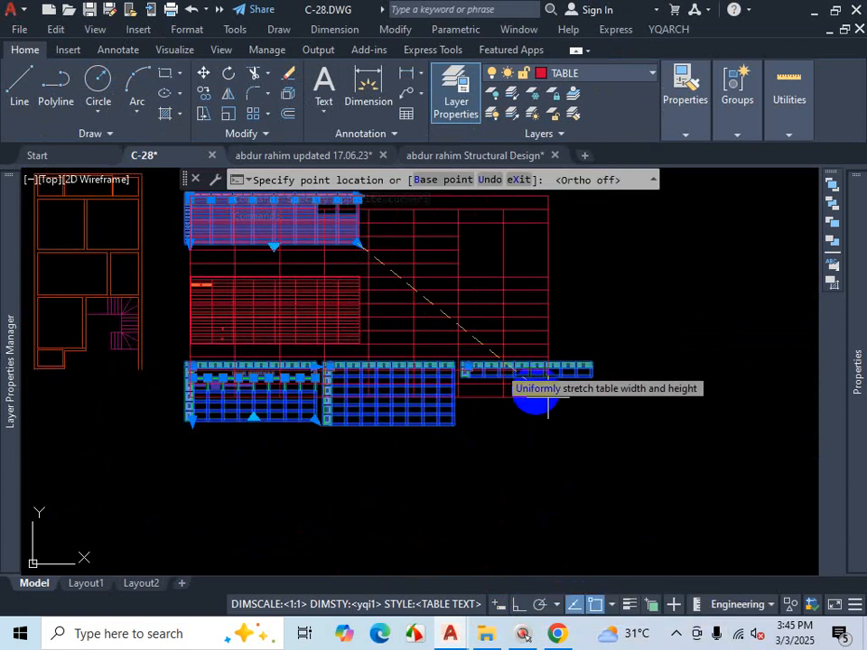
scroll(591, 423, down, 4)
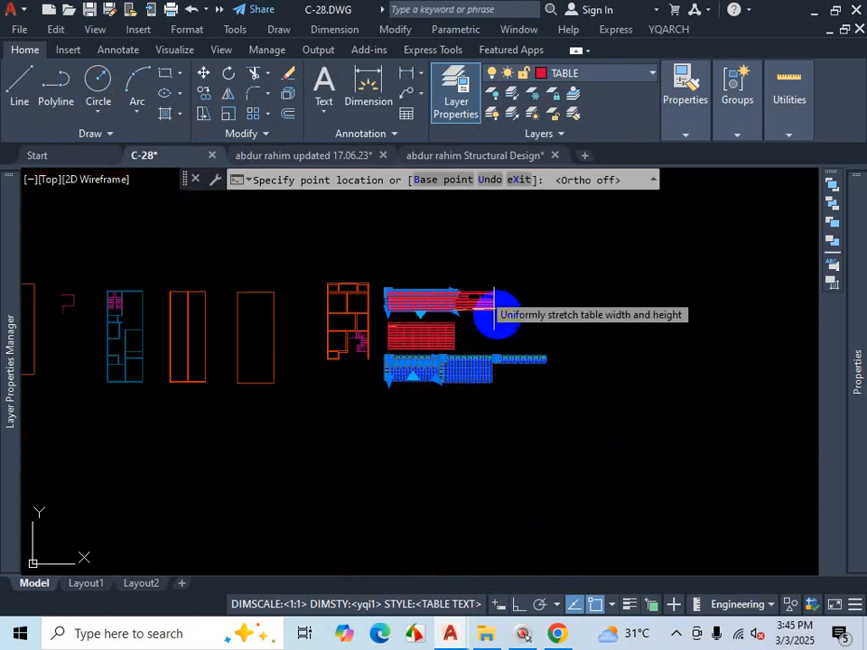
key(Escape)
scroll(507, 341, up, 2)
key(Escape)
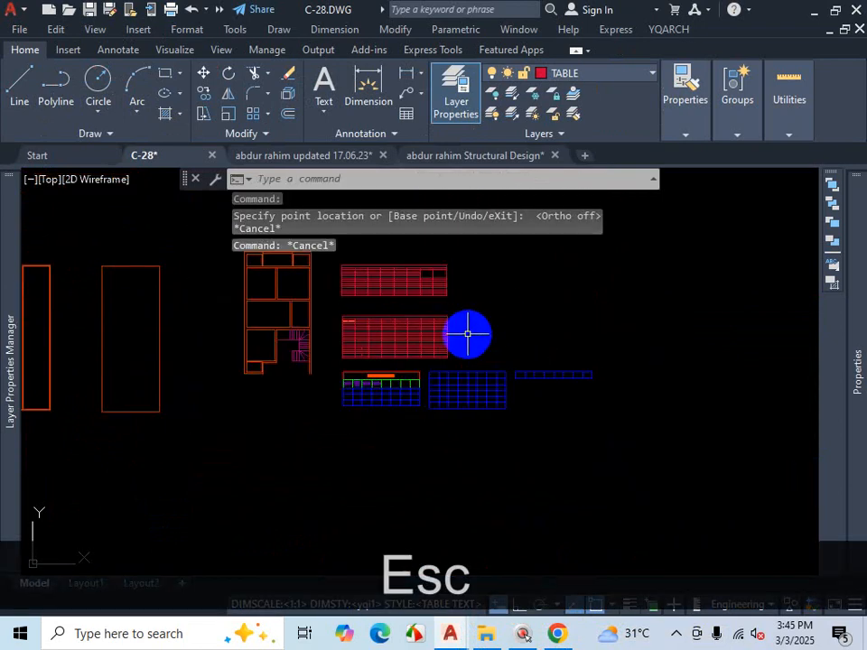
Step: Try to uniformly stretch the width and height of the DOOR SCHEDULE table that is broken into three parts
click(503, 383)
scroll(454, 418, up, 4)
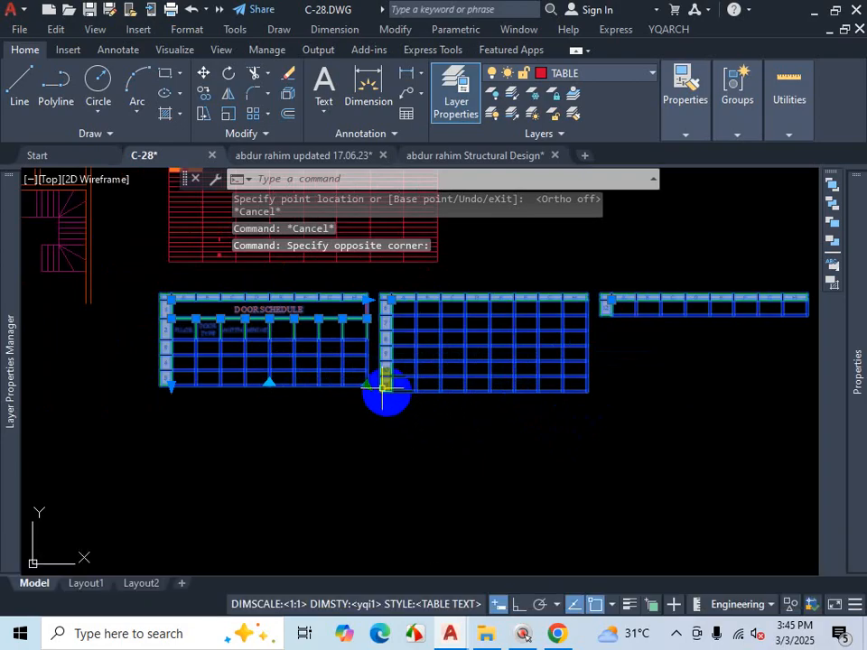
click(367, 385)
scroll(460, 425, down, 3)
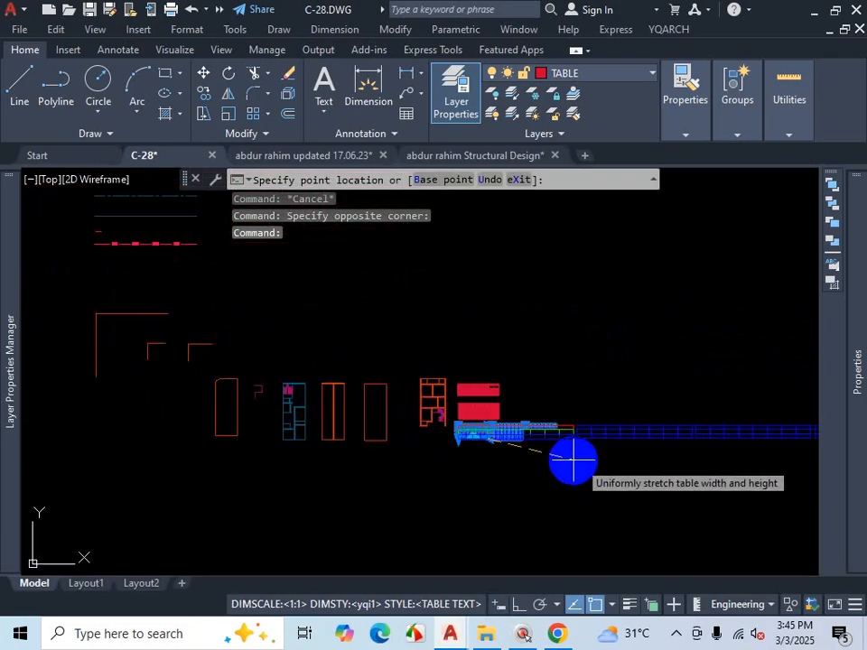
scroll(574, 462, down, 2)
scroll(556, 516, up, 2)
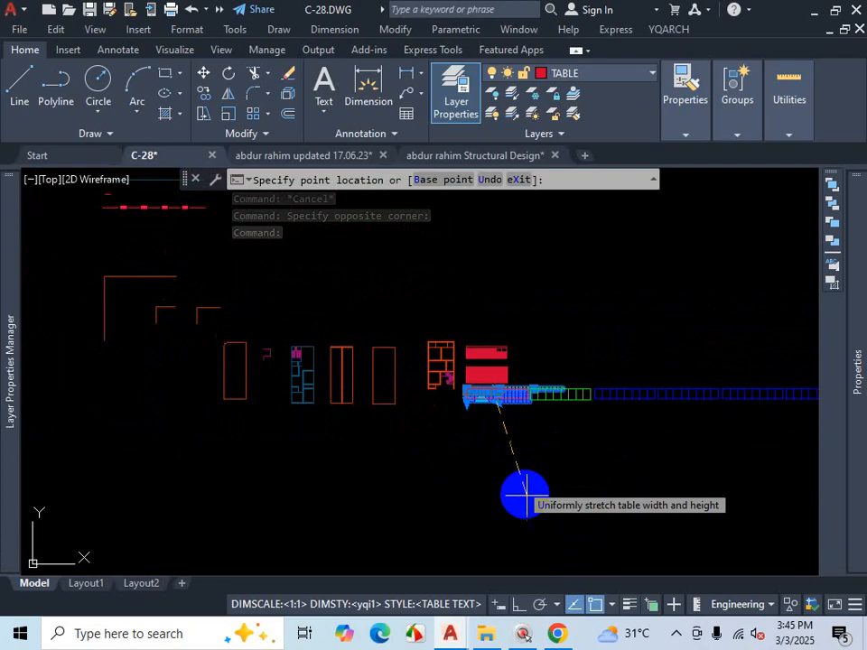
scroll(541, 443, up, 2)
scroll(512, 425, up, 2)
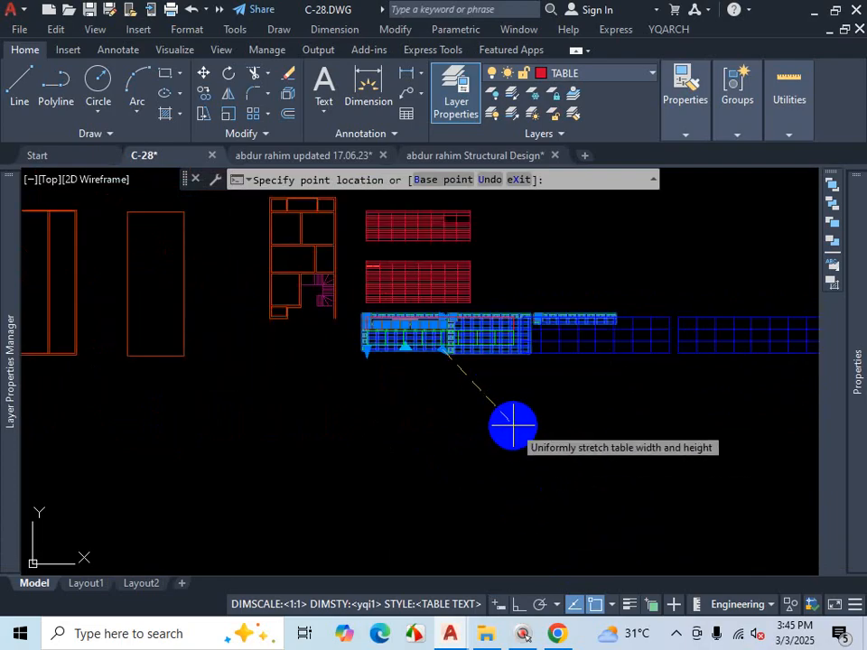
key(Escape)
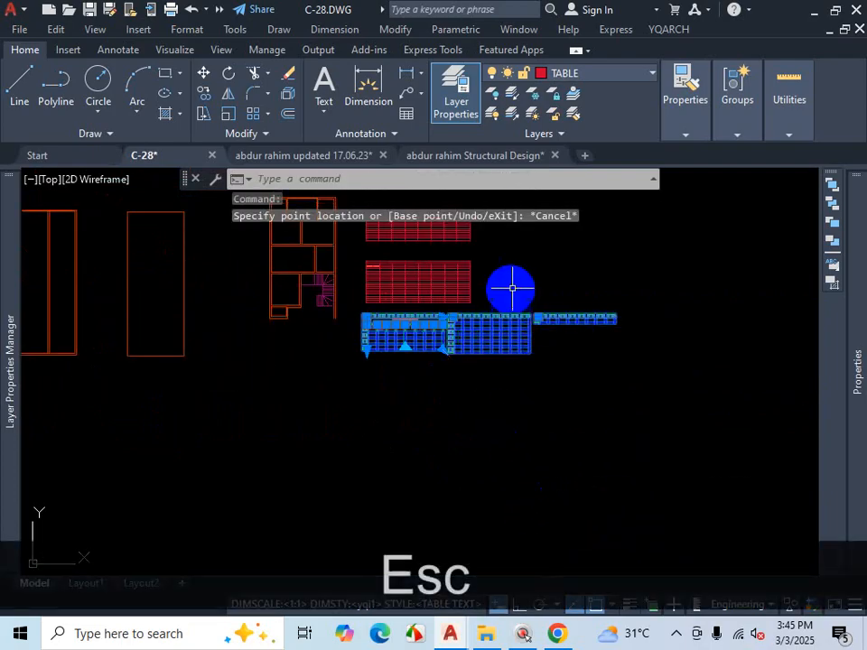
Step: Insert an empty DOOR & WINDOW style table with 8 columns, 13 data rows and 5' column width at a point beside the existing tables
click(473, 262)
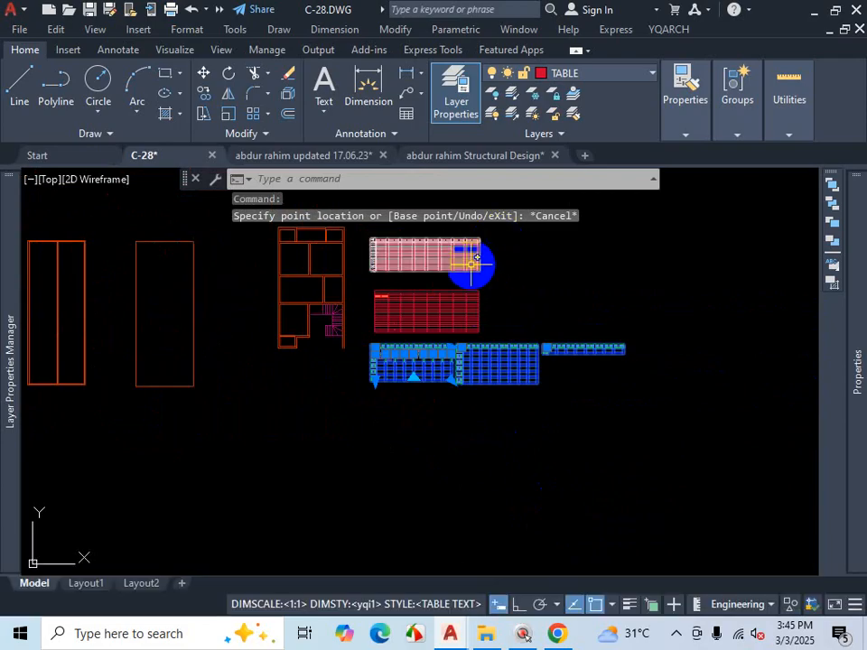
text(tb)
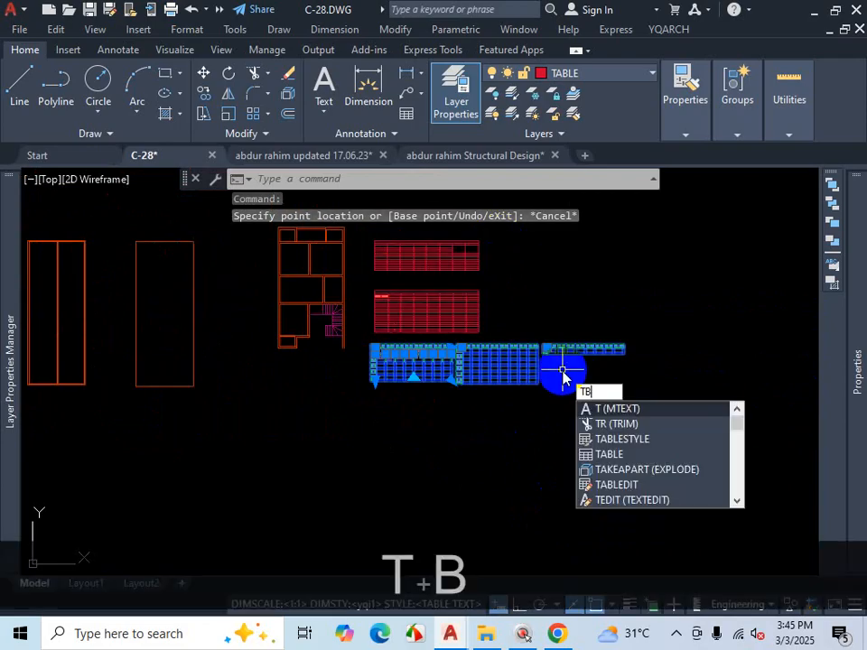
key(Return)
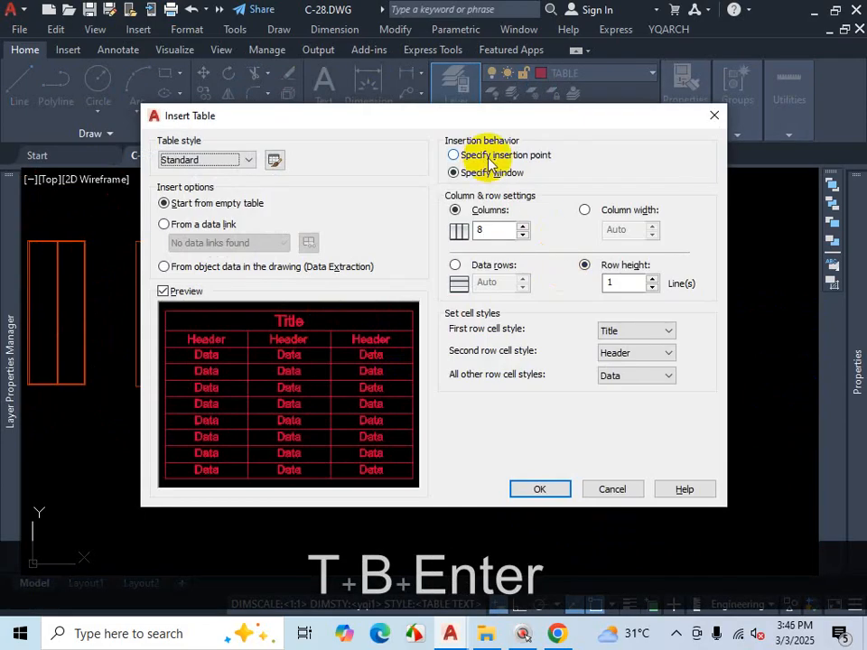
click(487, 156)
click(246, 162)
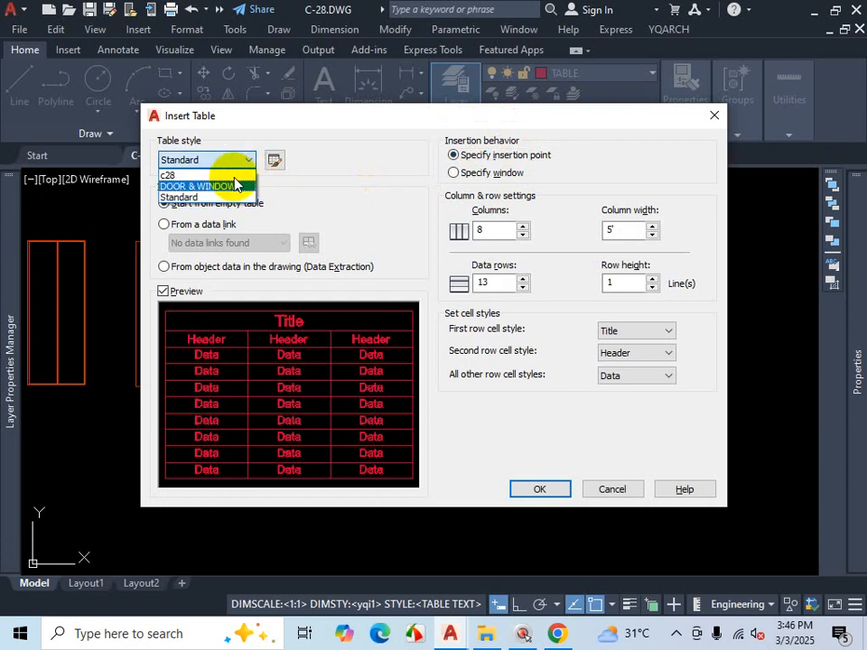
click(190, 186)
click(542, 490)
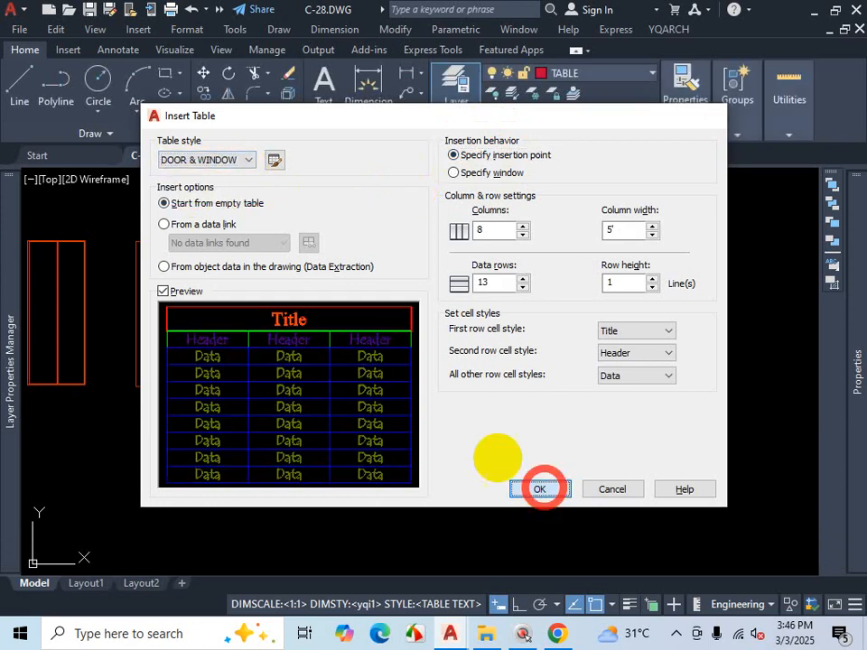
scroll(429, 410, down, 5)
scroll(519, 367, up, 3)
click(502, 351)
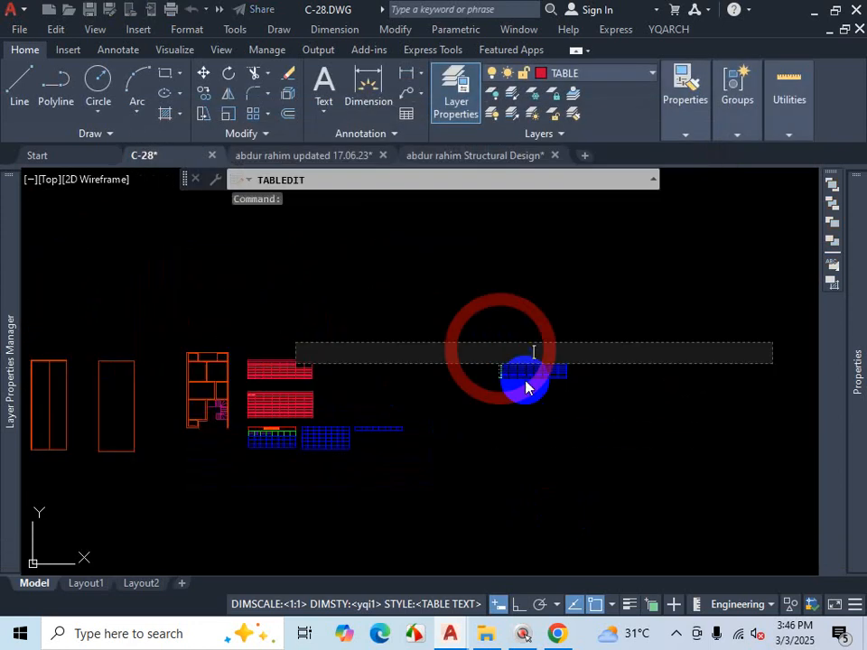
key(Escape)
Step: Select the new DOOR & WINDOW style table and uniformly stretch its width to about 1.7 times
scroll(553, 389, up, 6)
click(530, 353)
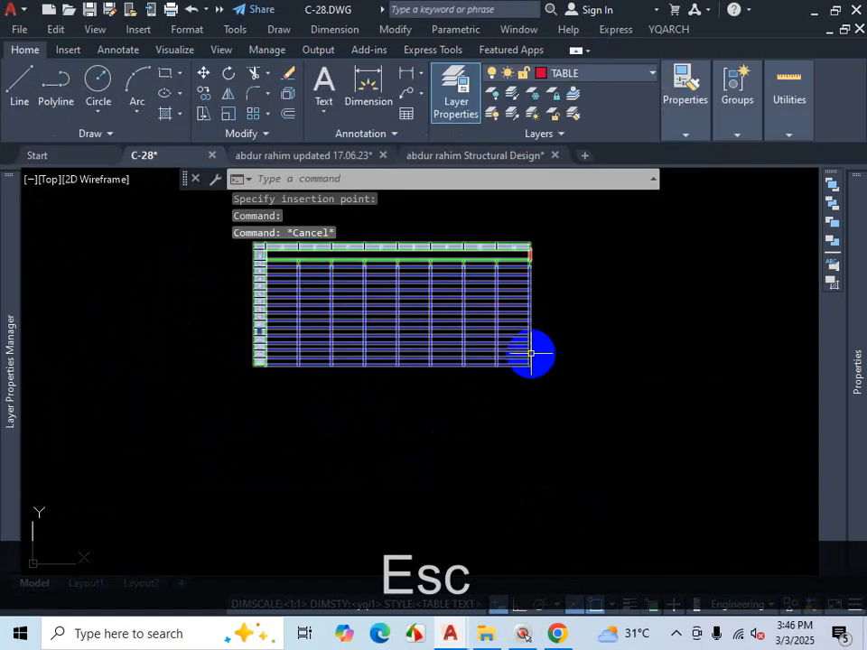
click(545, 390)
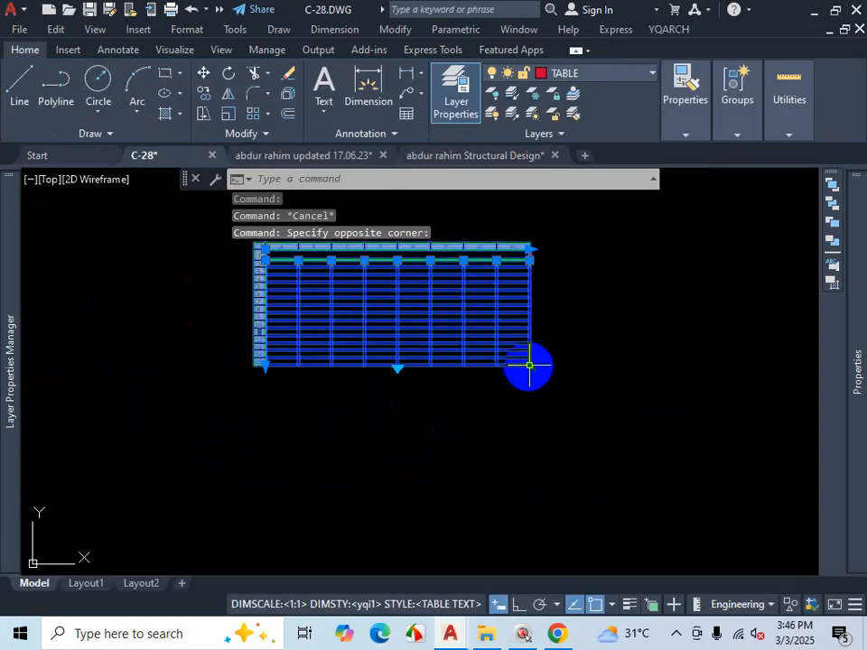
click(530, 366)
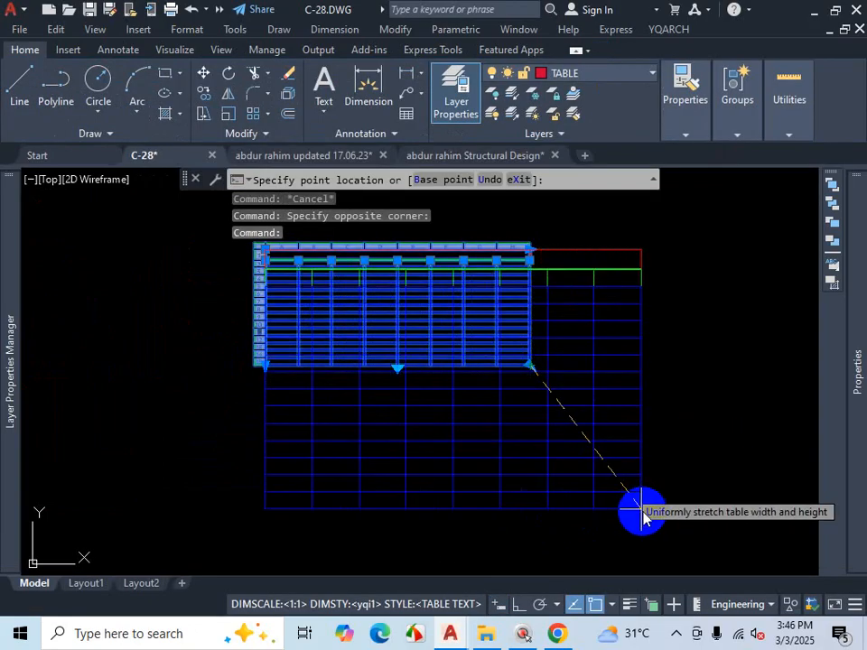
click(530, 365)
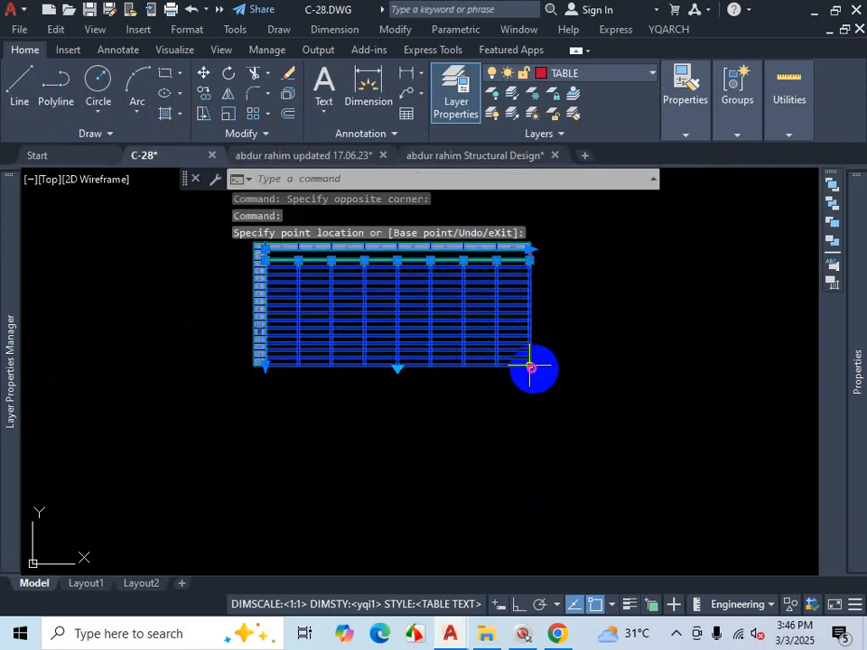
click(530, 249)
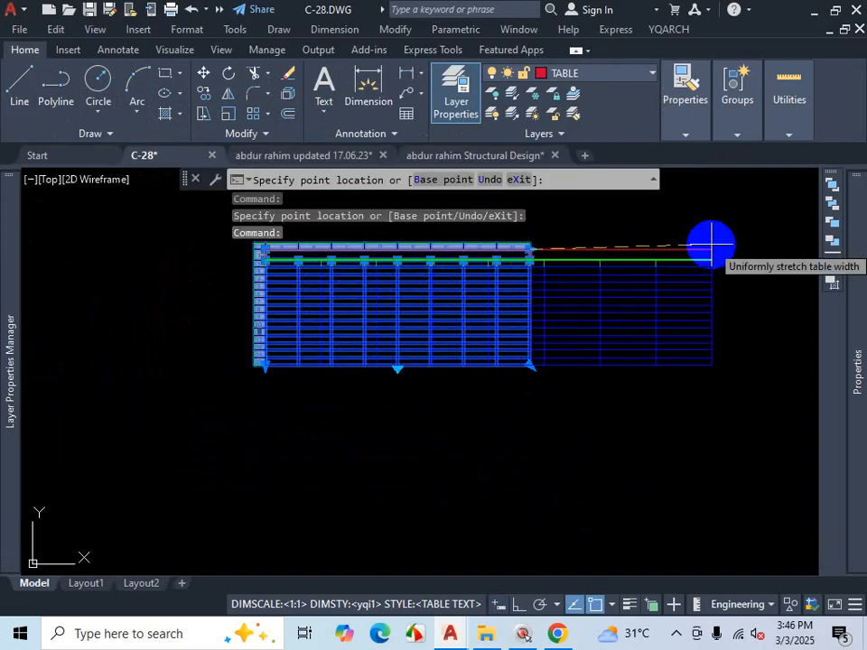
click(711, 244)
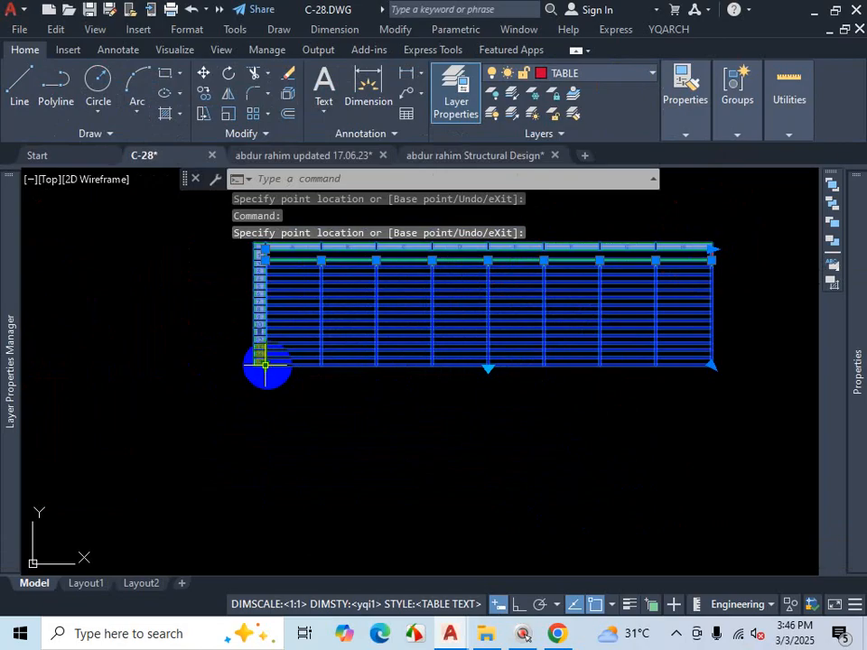
Step: Uniformly stretch the new table's height in two stages to about 2.4 times its inserted height
click(266, 365)
click(266, 479)
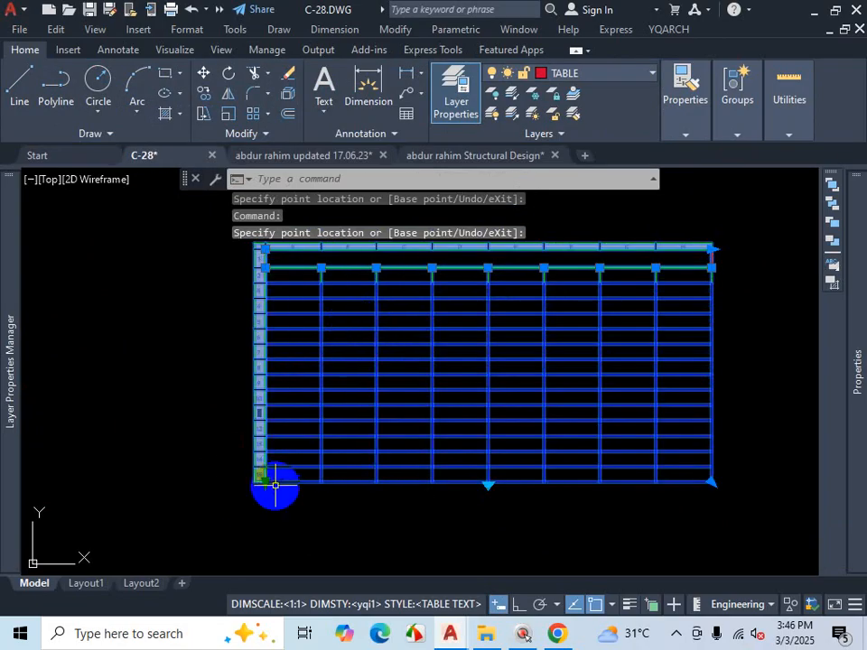
scroll(275, 485, up, 4)
click(282, 444)
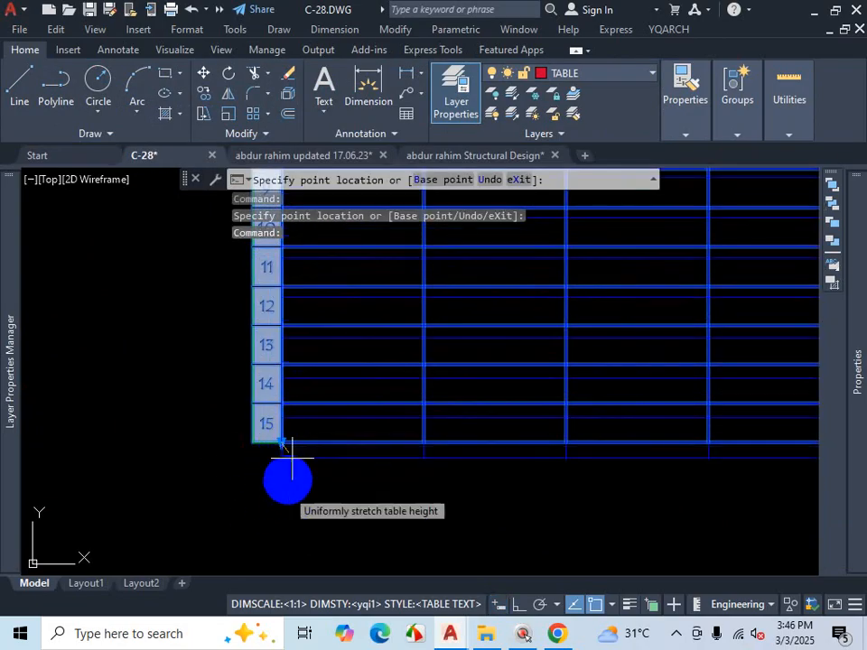
click(290, 506)
scroll(300, 356, down, 3)
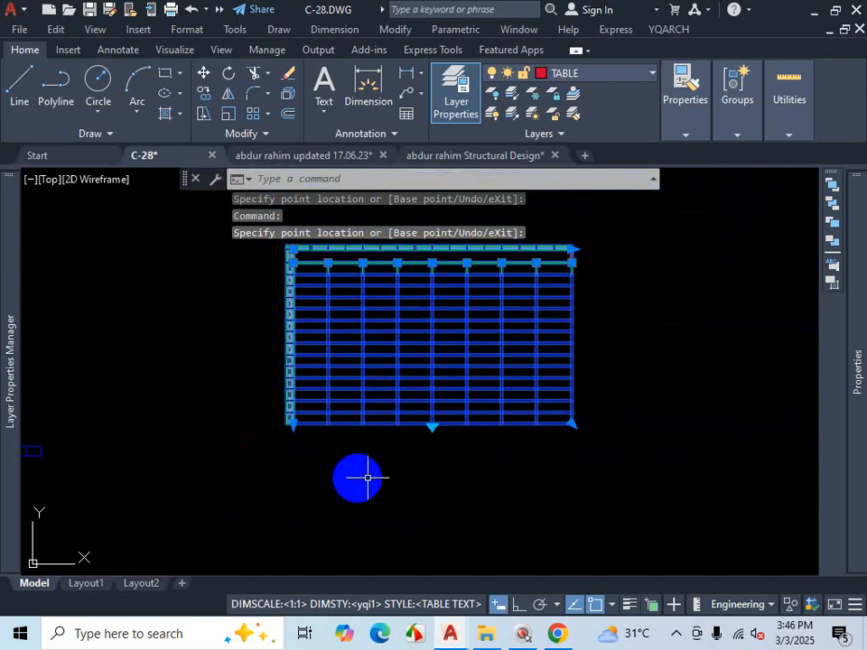
scroll(422, 459, up, 2)
scroll(494, 271, down, 2)
middle_drag(498, 240, 487, 384)
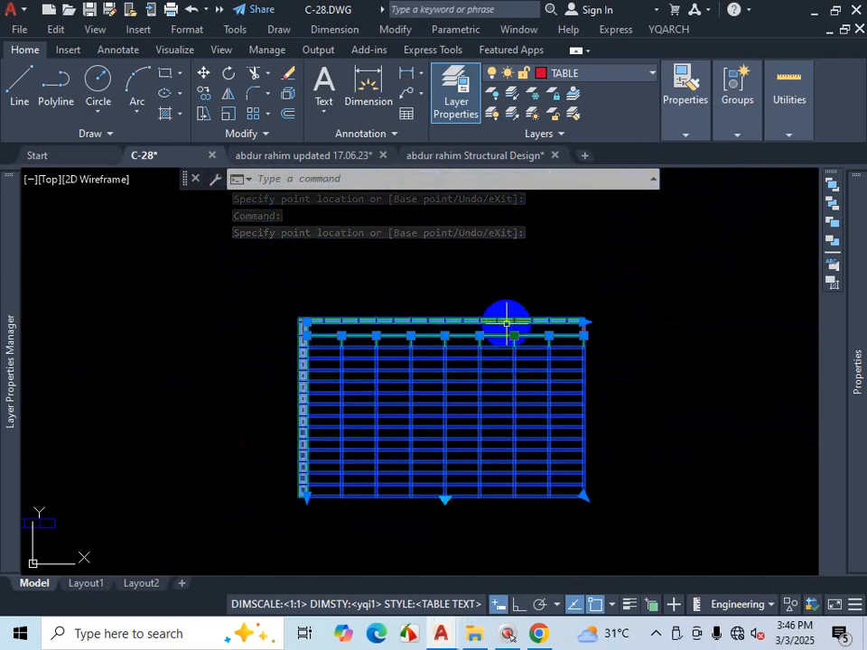
Step: Uniformly stretch the uppermost red table's height to about 1.4 times, bringing its lower edge close to the red table below, and deselect it
scroll(530, 286, down, 3)
scroll(421, 320, up, 3)
key(Escape)
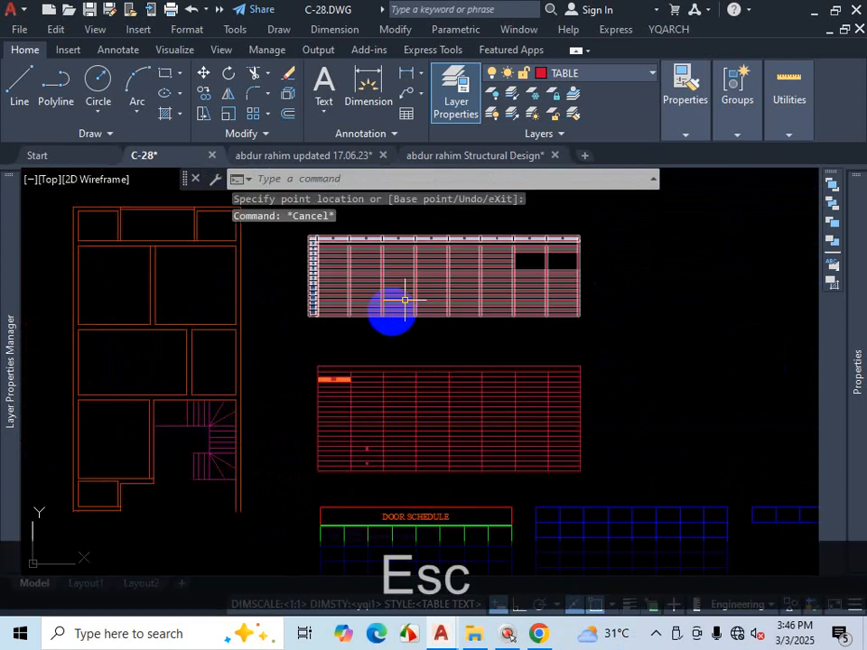
click(430, 241)
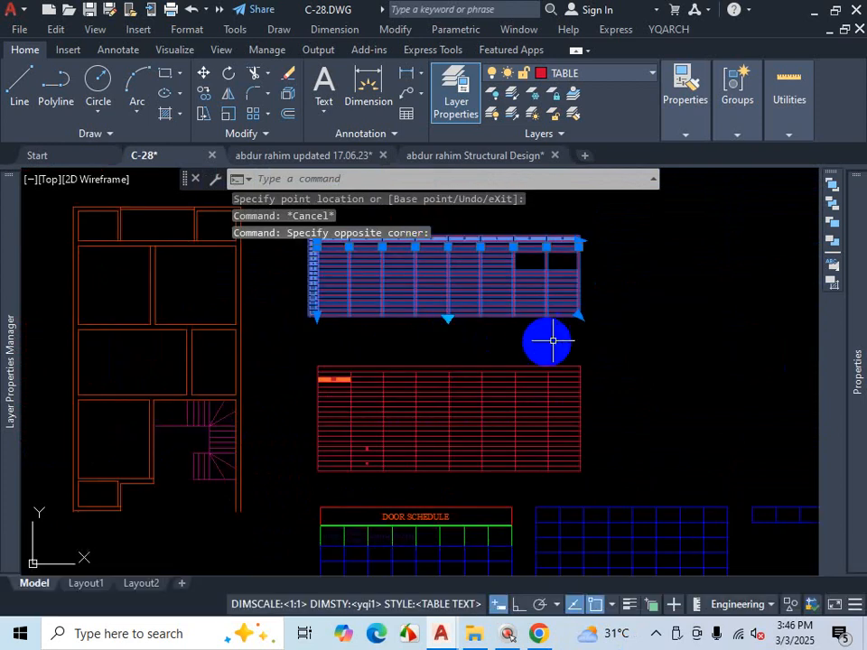
scroll(325, 346, up, 2)
click(310, 296)
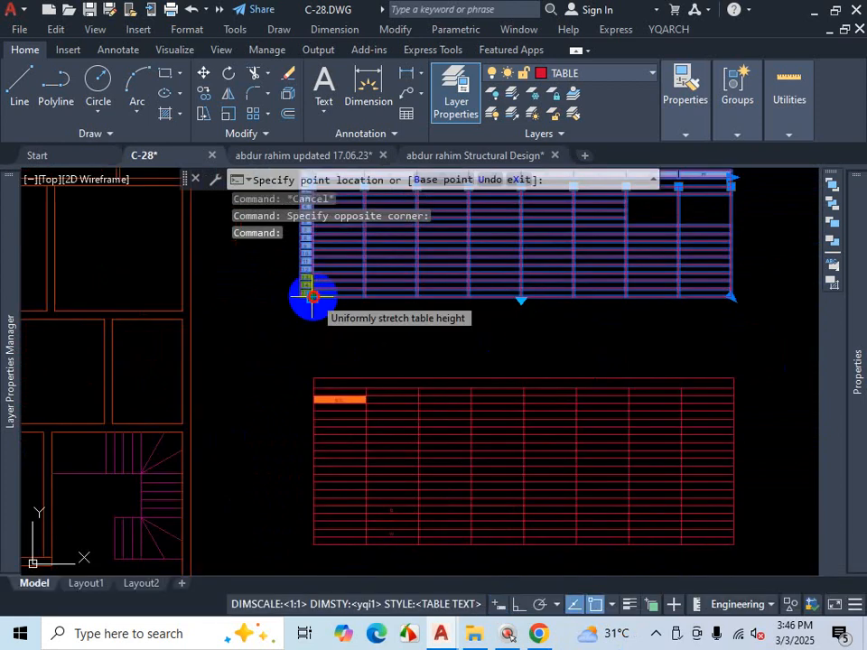
scroll(315, 341, up, 3)
scroll(317, 344, up, 4)
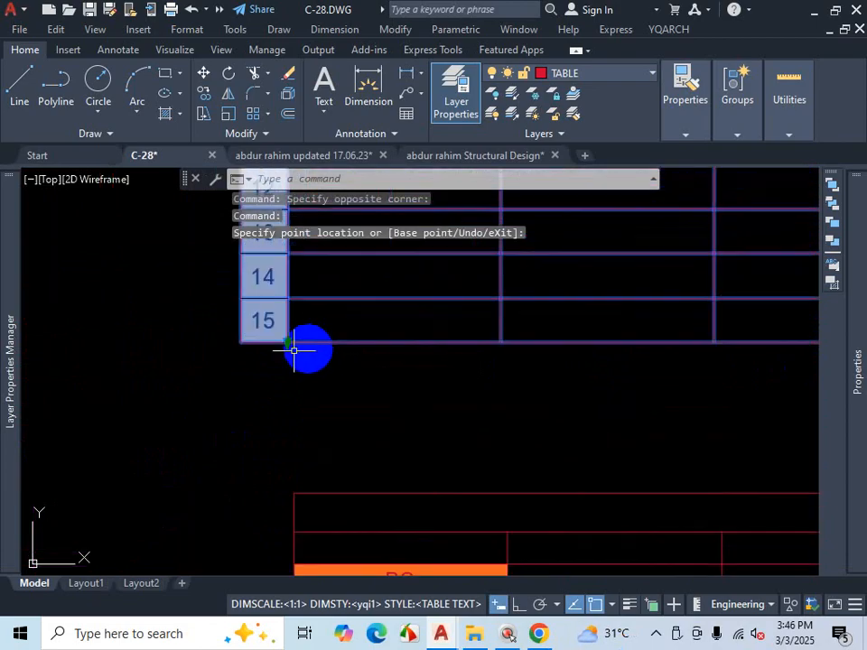
scroll(269, 322, down, 6)
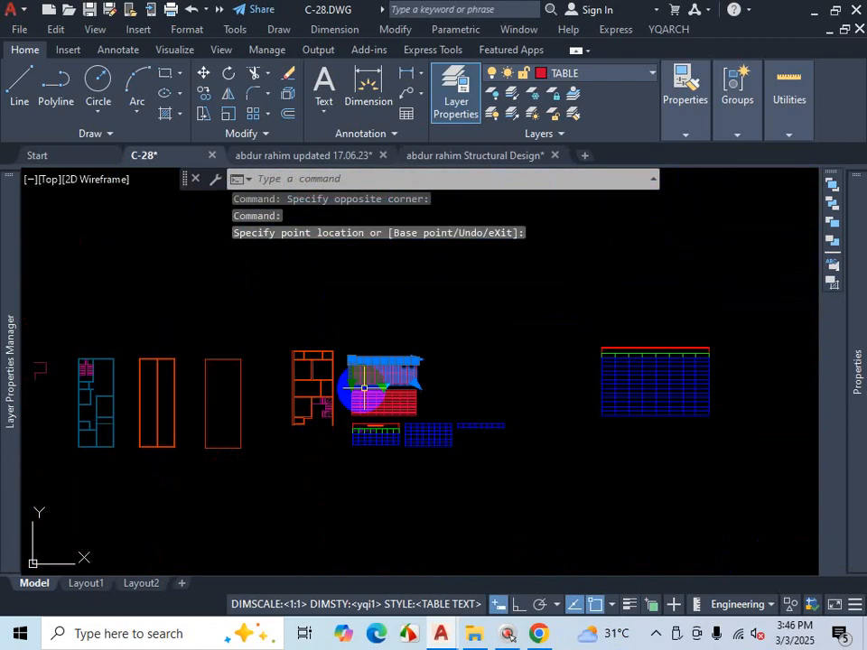
scroll(396, 381, up, 6)
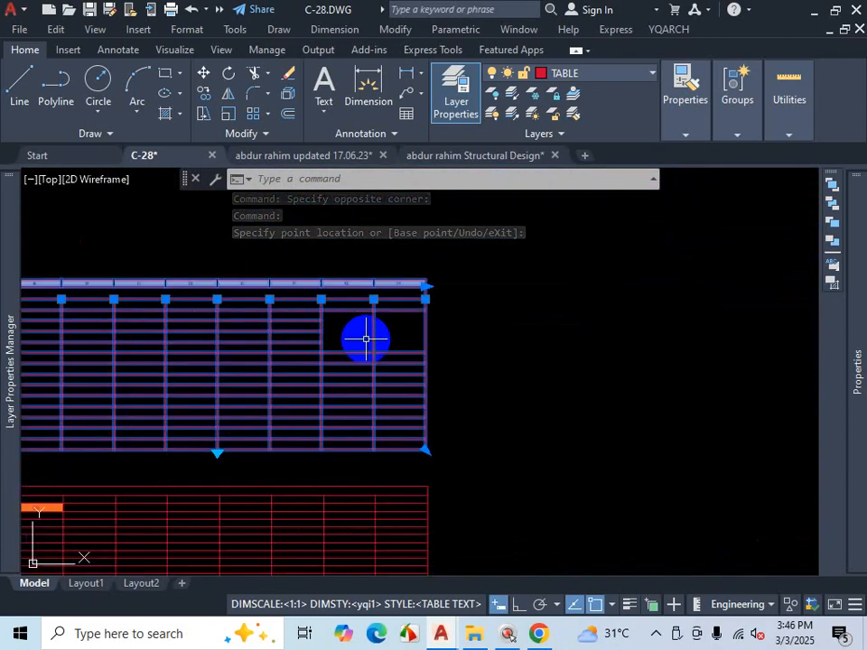
scroll(367, 333, down, 6)
scroll(457, 349, up, 3)
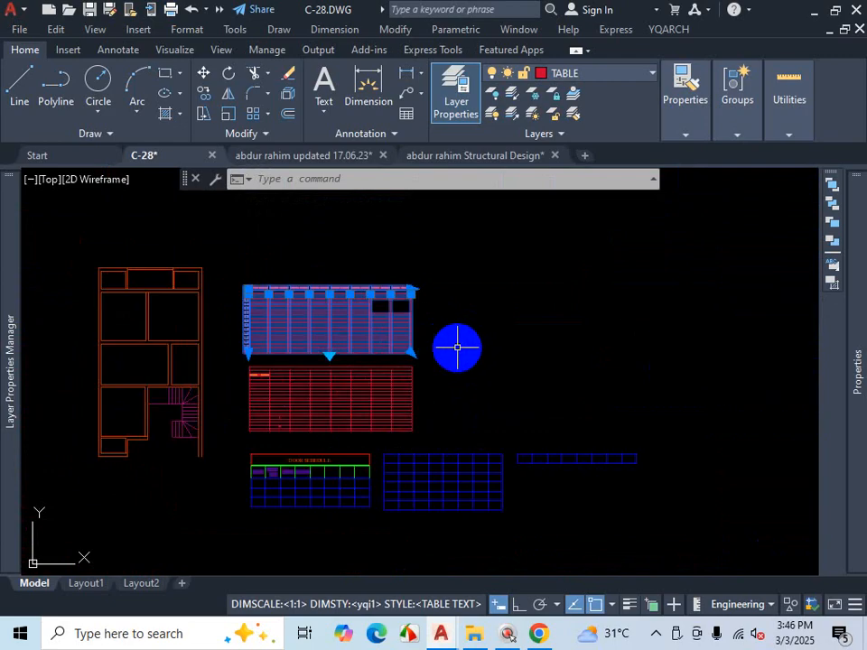
key(Escape)
key(Escape)
Step: Widen column B of the new table by moving its boundary with column C about two-thirds of the way across column C
scroll(406, 330, down, 3)
scroll(506, 329, up, 6)
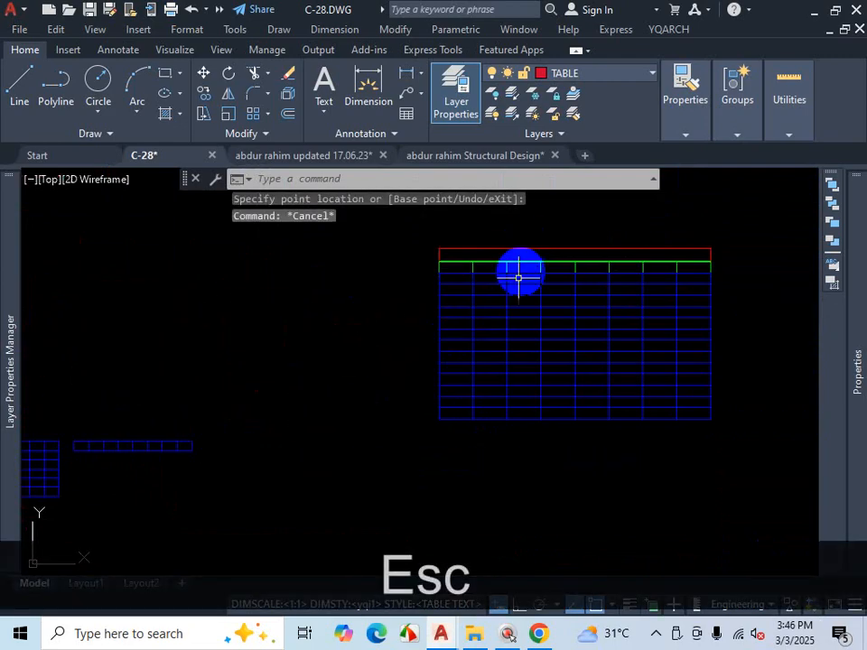
click(505, 290)
click(512, 290)
scroll(513, 271, up, 4)
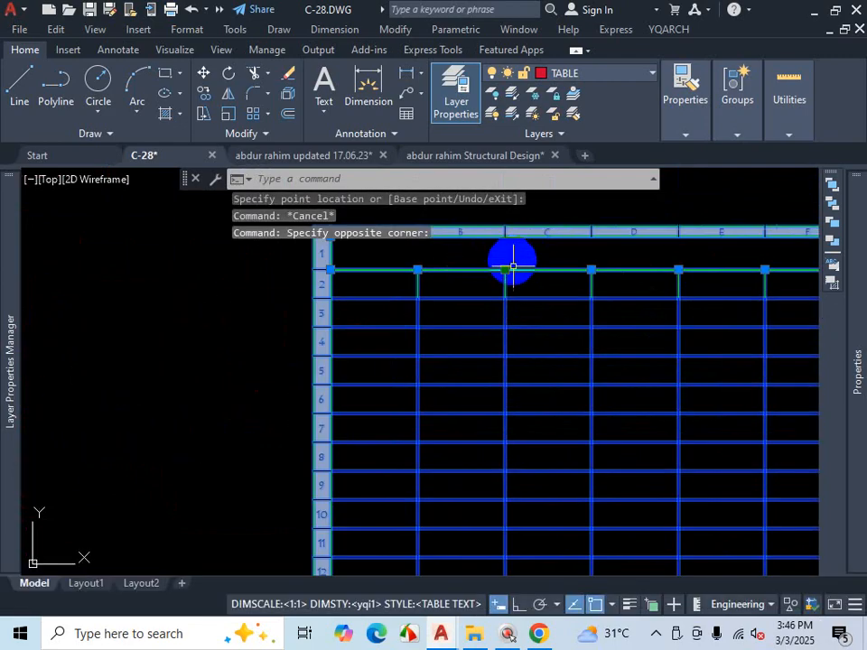
scroll(512, 281, down, 4)
scroll(513, 282, up, 4)
click(512, 282)
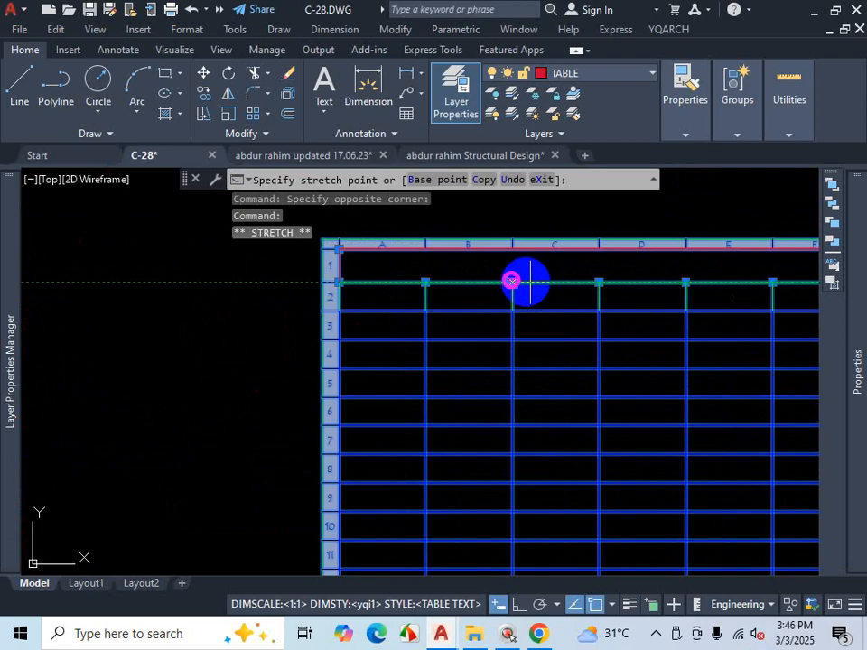
scroll(541, 270, down, 4)
scroll(539, 297, up, 3)
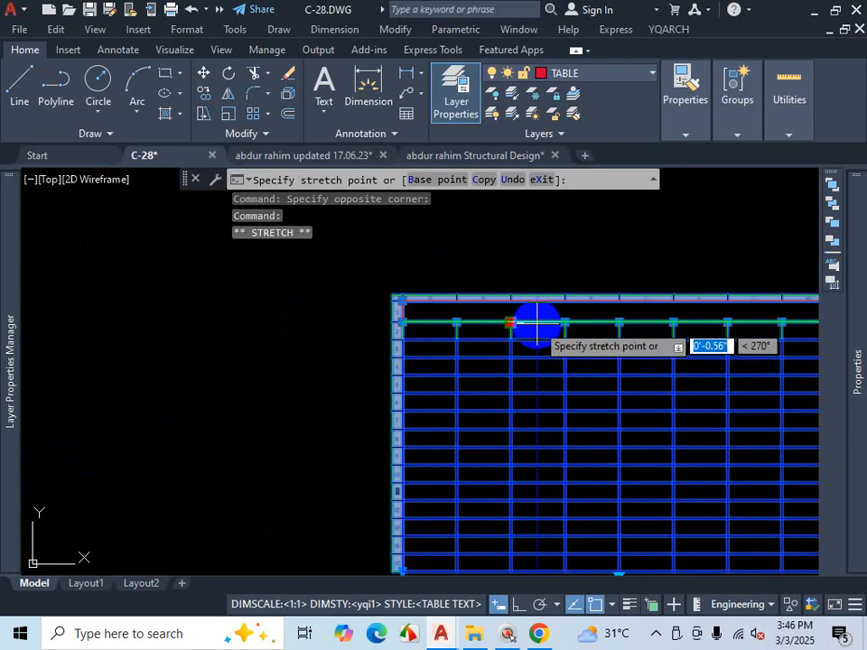
click(545, 331)
click(511, 321)
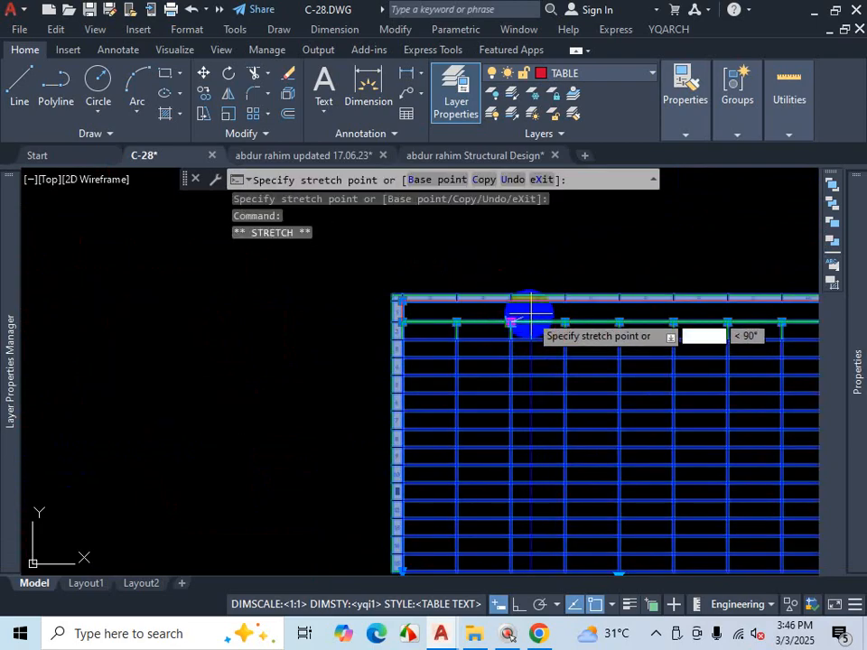
scroll(543, 317, up, 4)
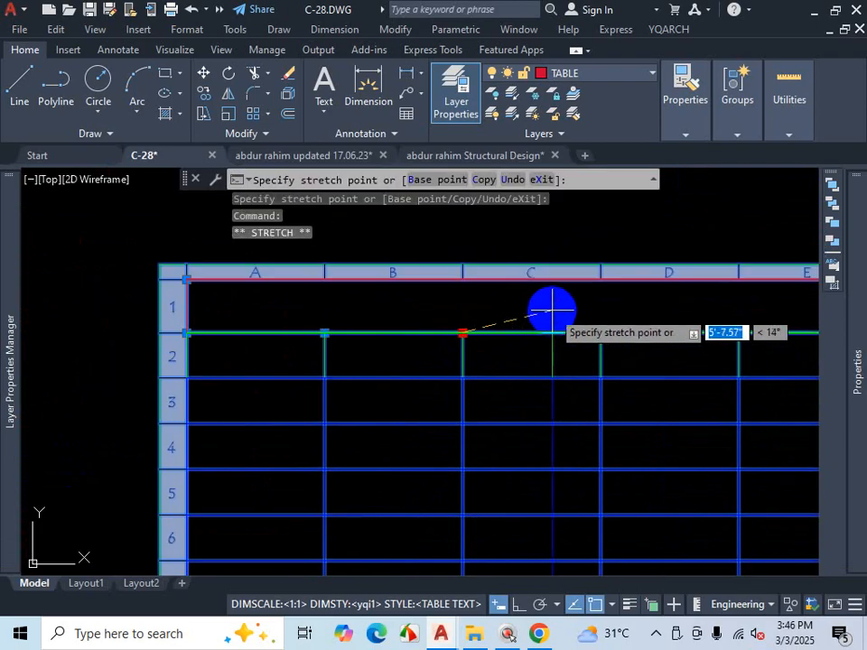
click(550, 310)
Step: Switch object snap off while trying to shift the boundary between columns B and C back toward column B
click(552, 333)
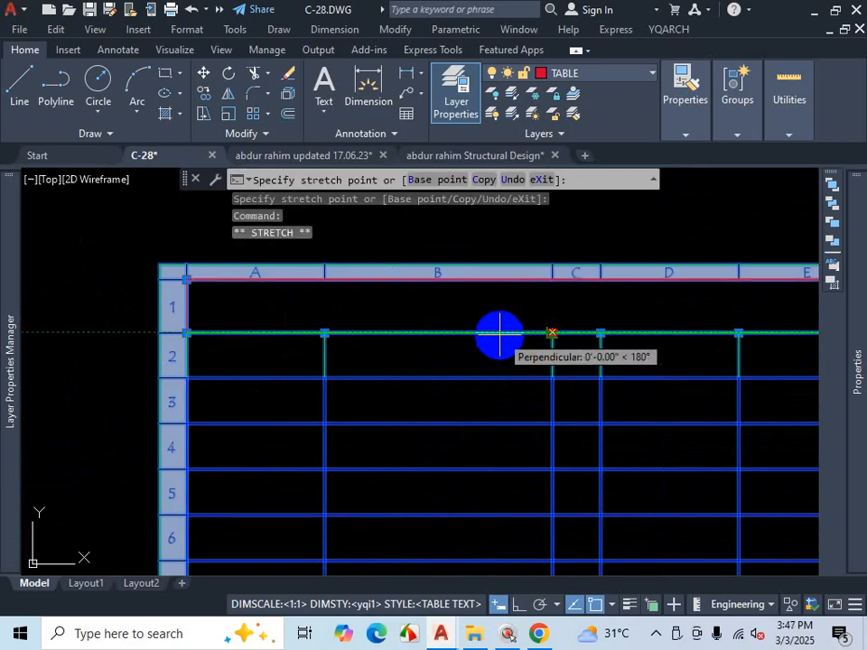
click(651, 604)
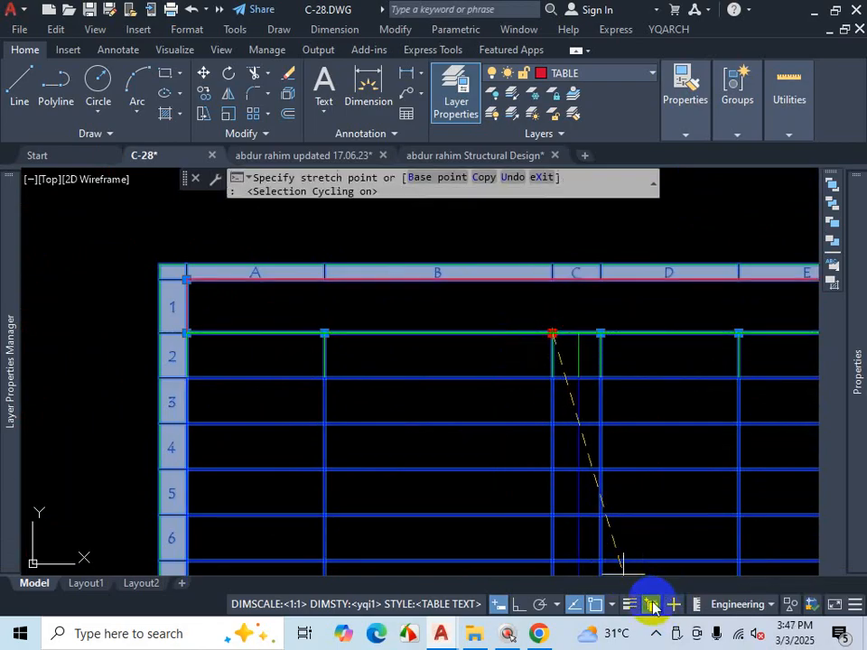
click(599, 611)
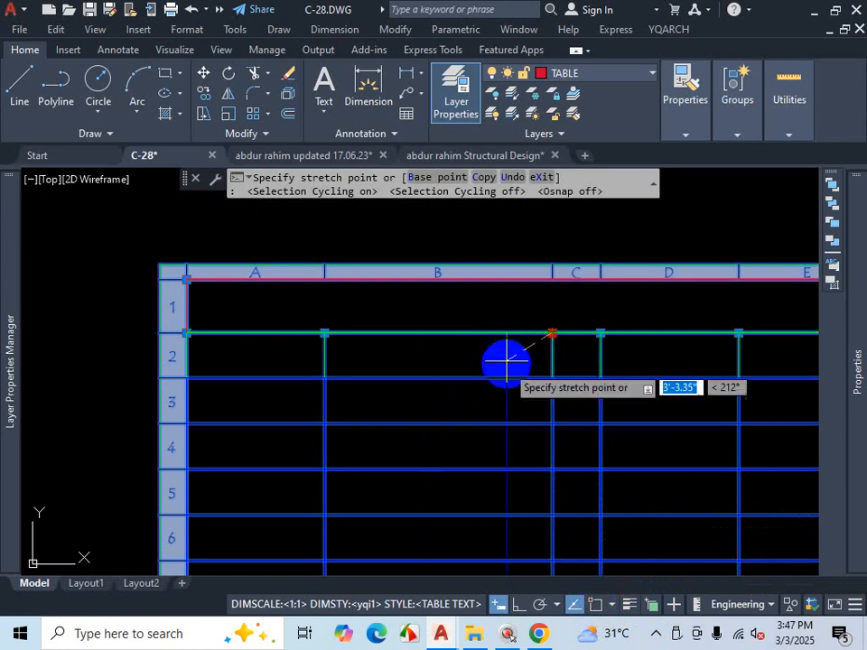
key(Escape)
Step: Widen only the last column of the new table to about 1.9 times by moving its outer boundary outward
scroll(425, 393, down, 3)
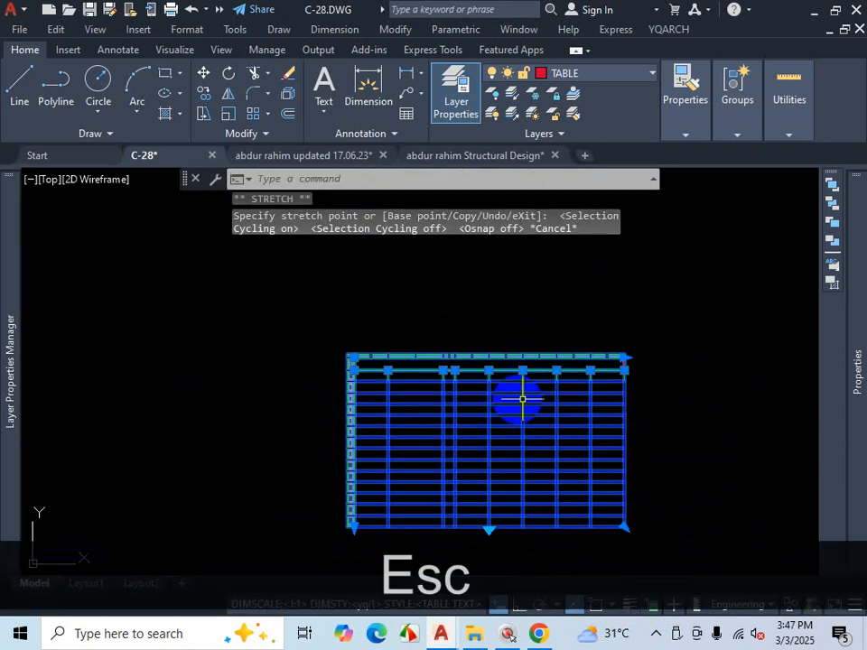
scroll(587, 379, up, 2)
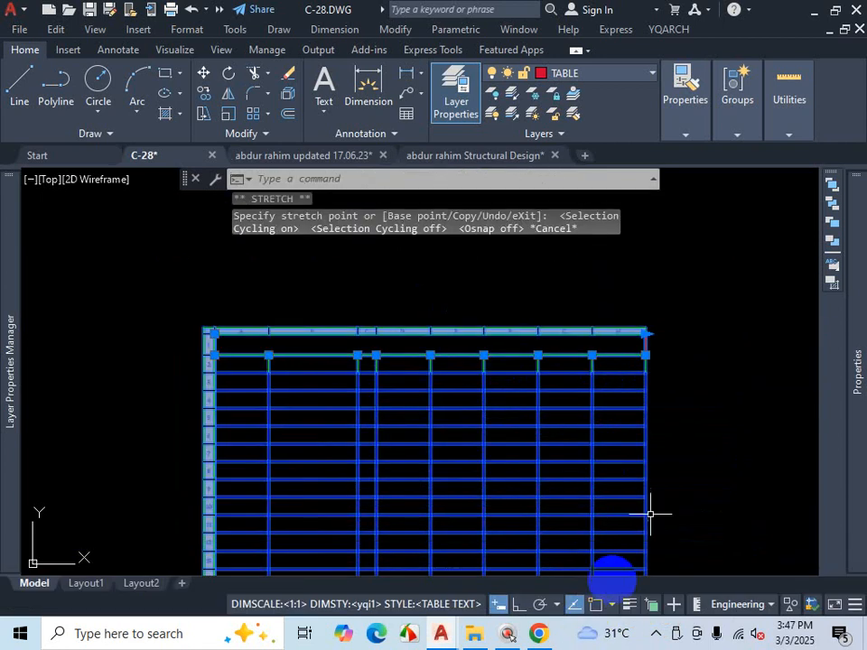
click(645, 355)
click(692, 353)
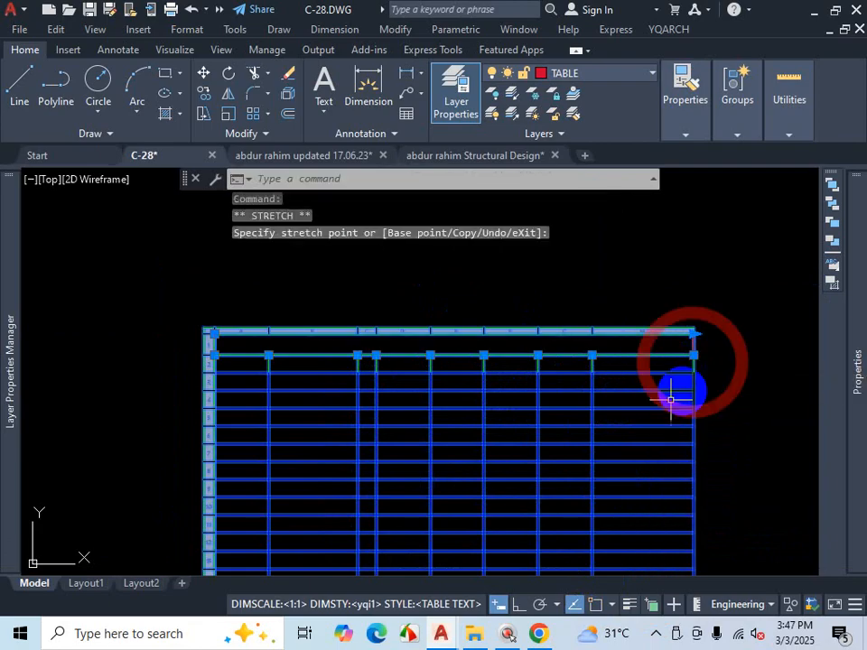
Step: Widen column G to nearly halfway across column H, and widen column F to about halfway across column G with object snap off
click(593, 355)
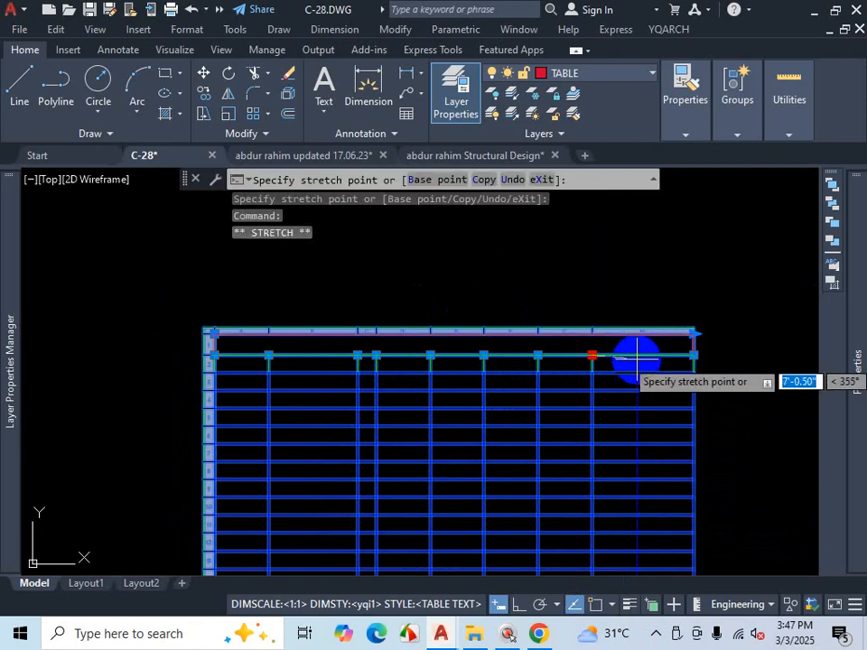
click(636, 356)
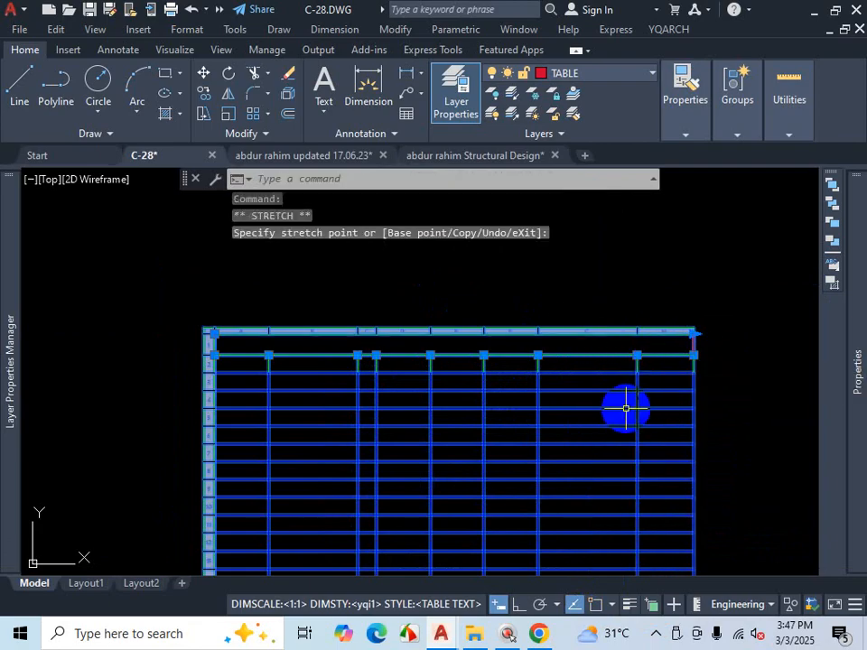
click(597, 604)
click(538, 356)
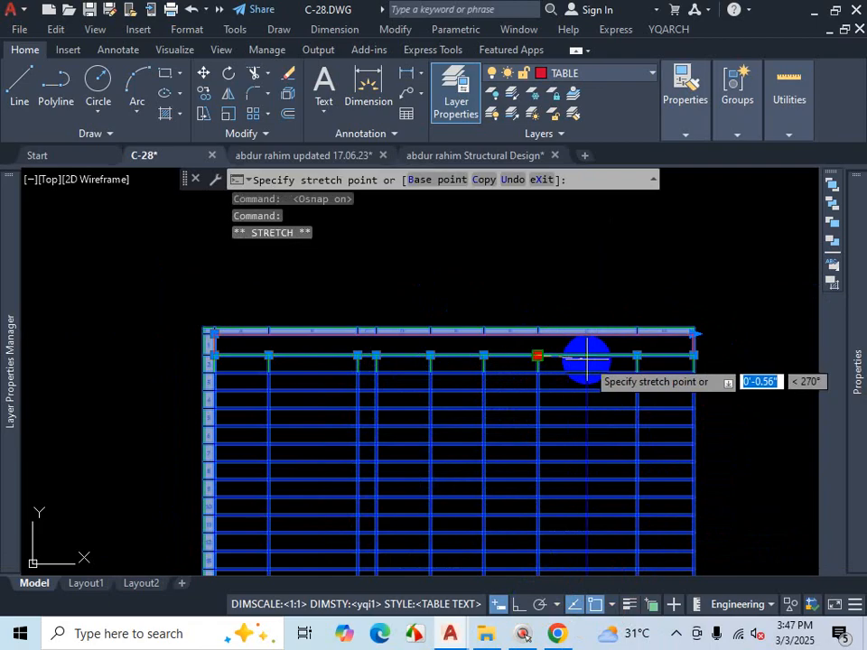
key(ctrl+1)
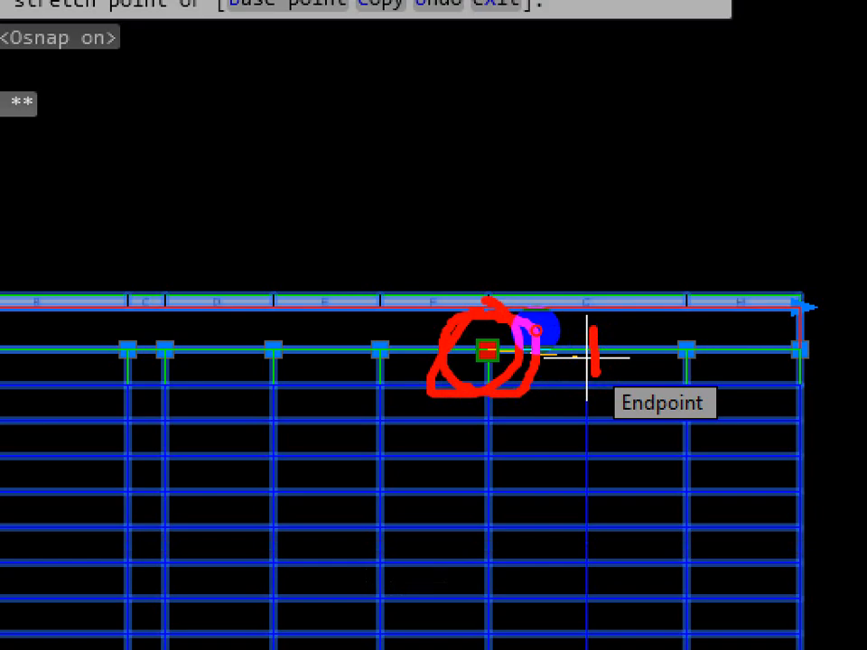
key(Escape)
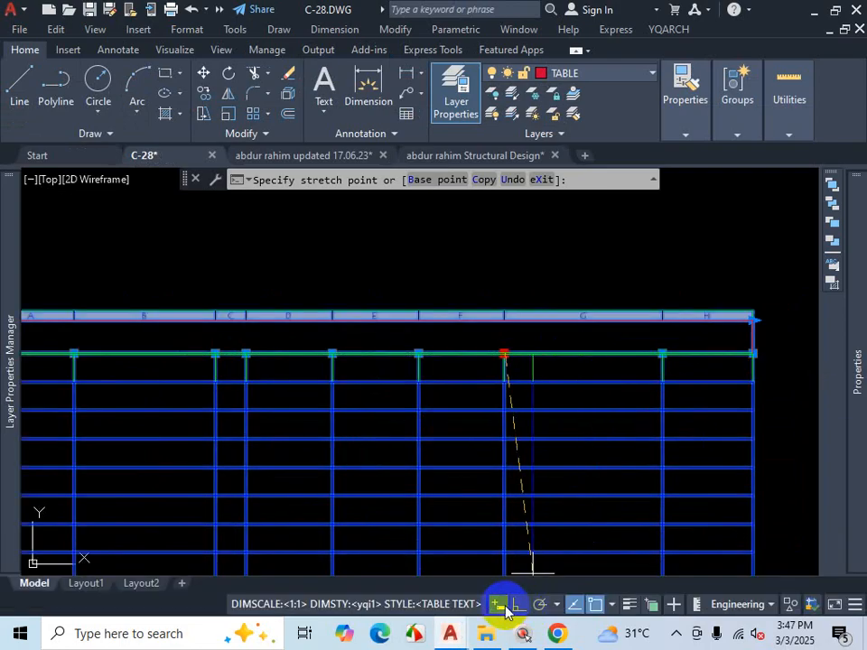
click(592, 604)
scroll(580, 367, up, 2)
click(585, 363)
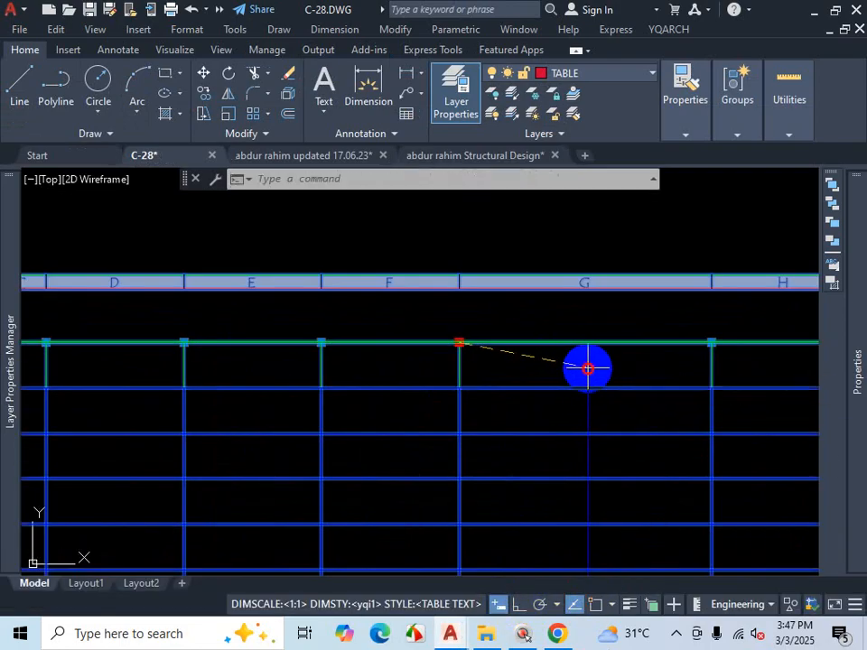
Step: Widen column C by moving its boundary with column D about halfway across column D, and deselect the table
scroll(508, 359, down, 2)
scroll(508, 359, down, 3)
scroll(386, 367, up, 4)
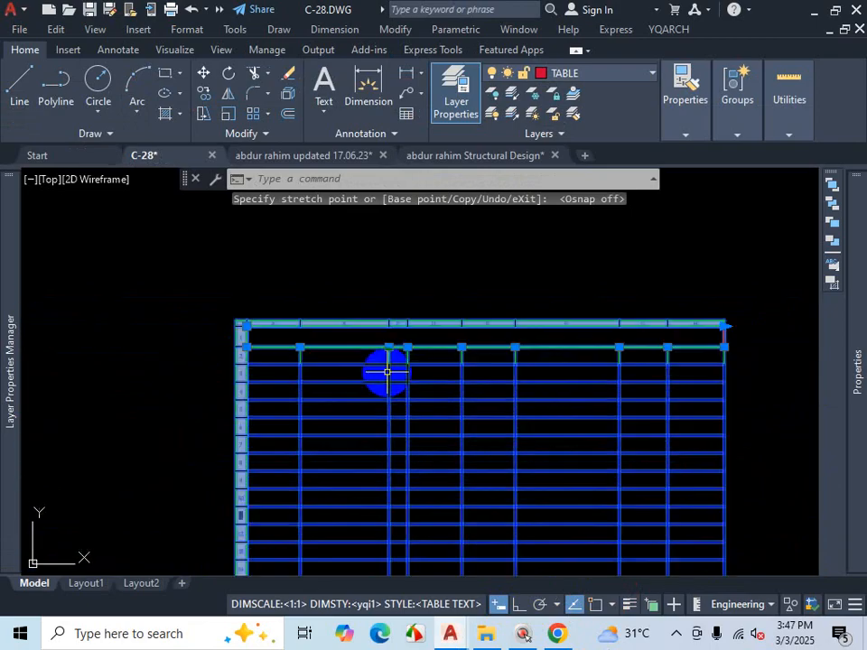
click(418, 334)
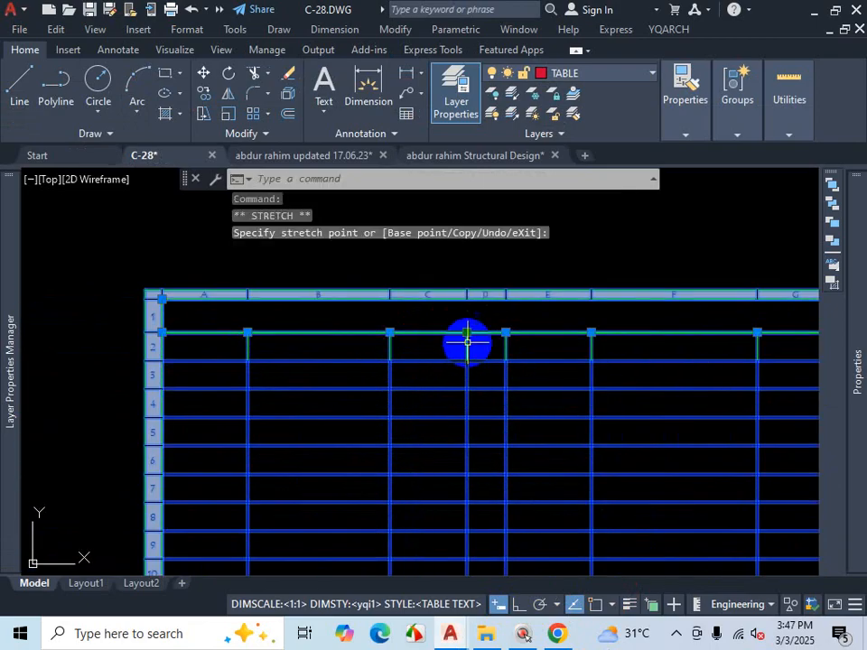
click(506, 332)
scroll(478, 370, down, 5)
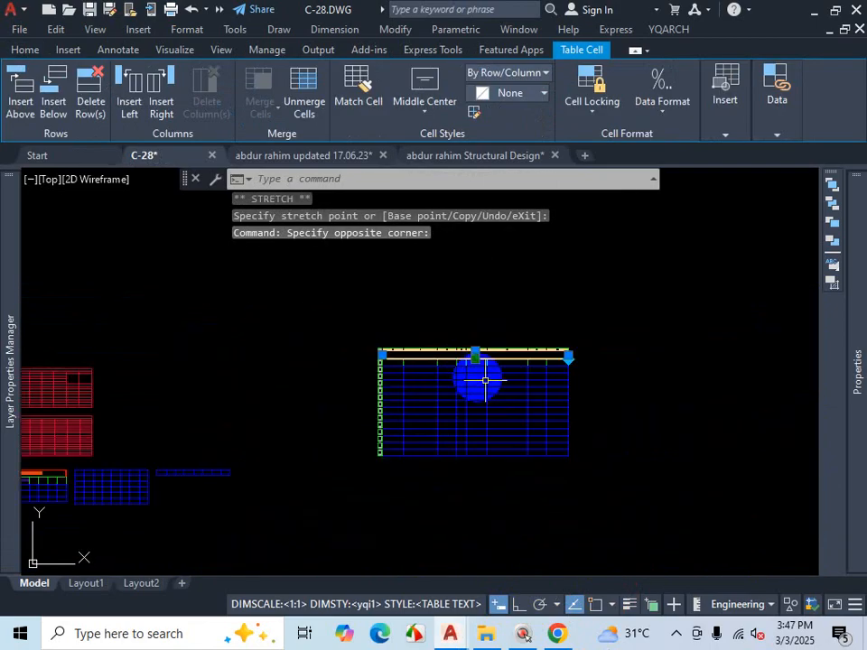
key(Escape)
Step: Uniformly stretch the width of the large blue table to about 1.6 times by moving its outer edge outward
drag(558, 354, 578, 385)
scroll(577, 370, up, 4)
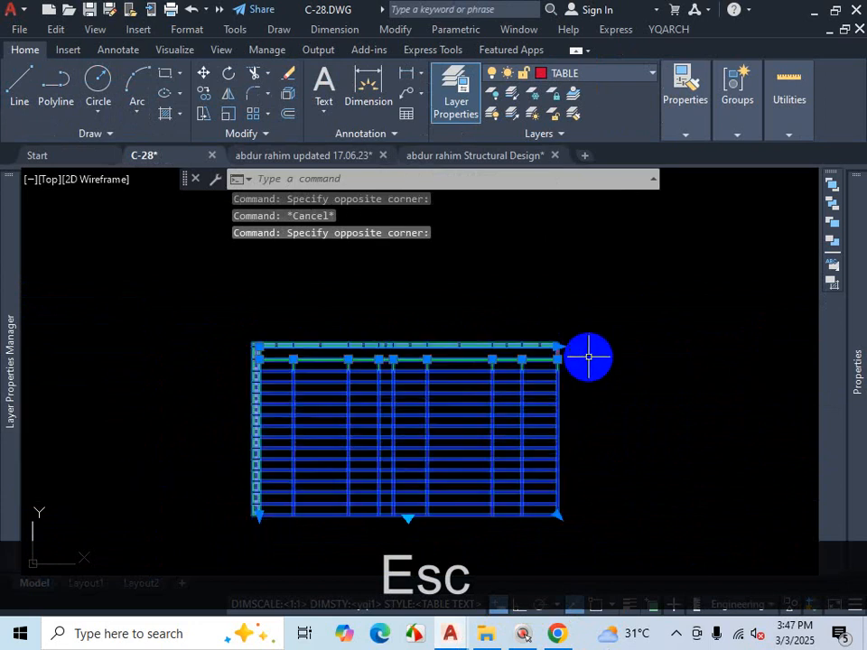
click(537, 339)
scroll(578, 342, down, 4)
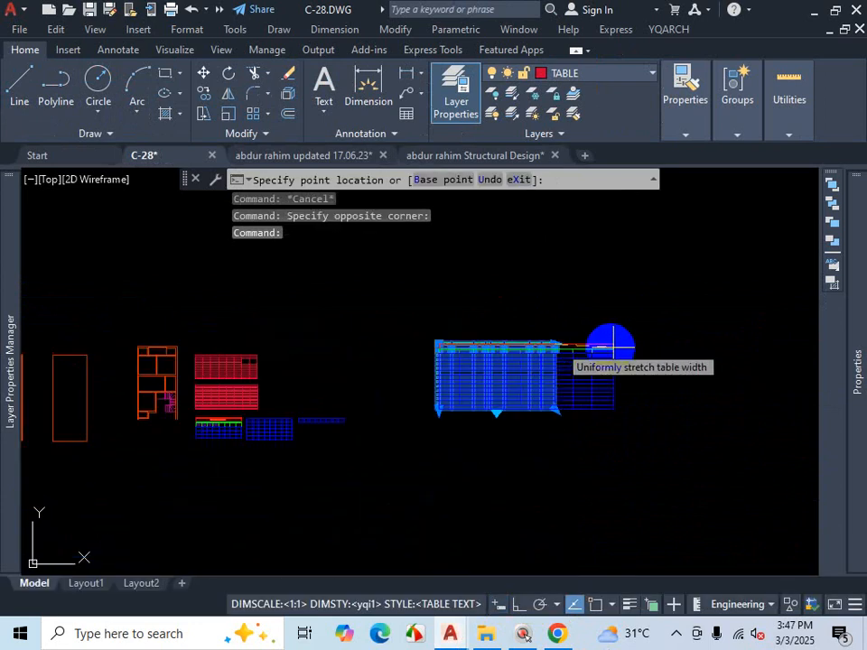
scroll(502, 402, up, 4)
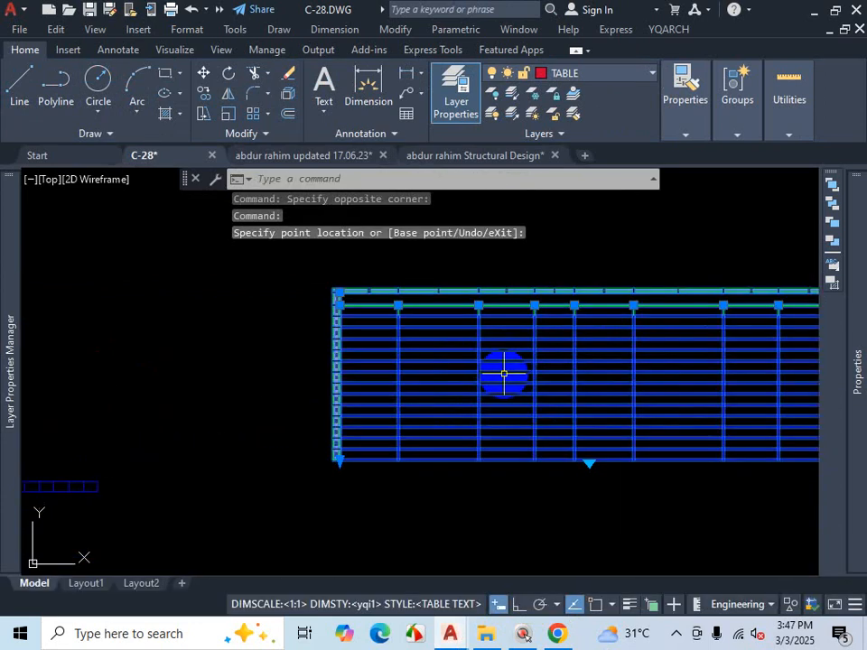
Step: Uniformly stretch the large blue table's height to about 1.4 times by moving its lower edge down, and deselect it
click(339, 460)
click(342, 521)
scroll(414, 380, down, 6)
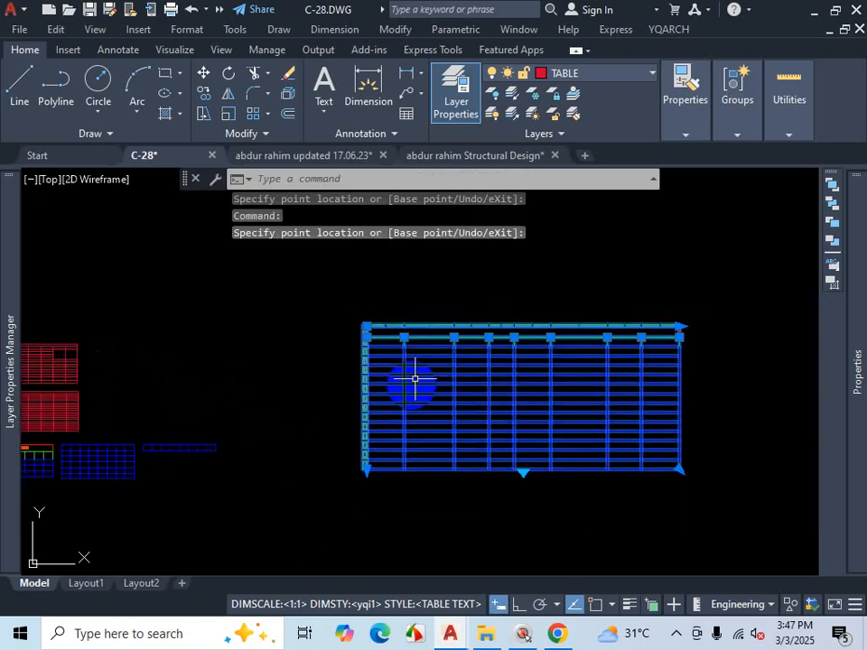
scroll(471, 405, up, 4)
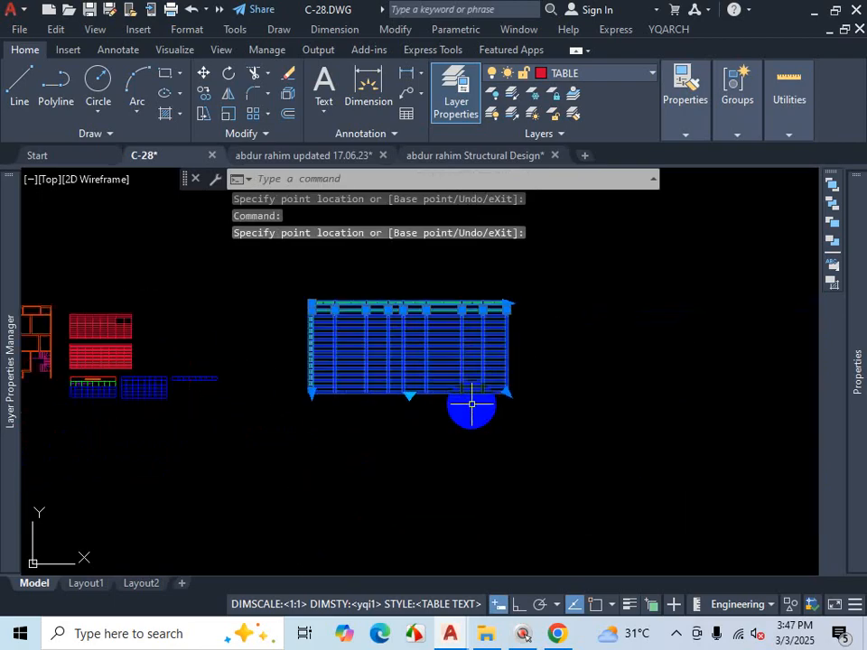
click(676, 634)
key(Escape)
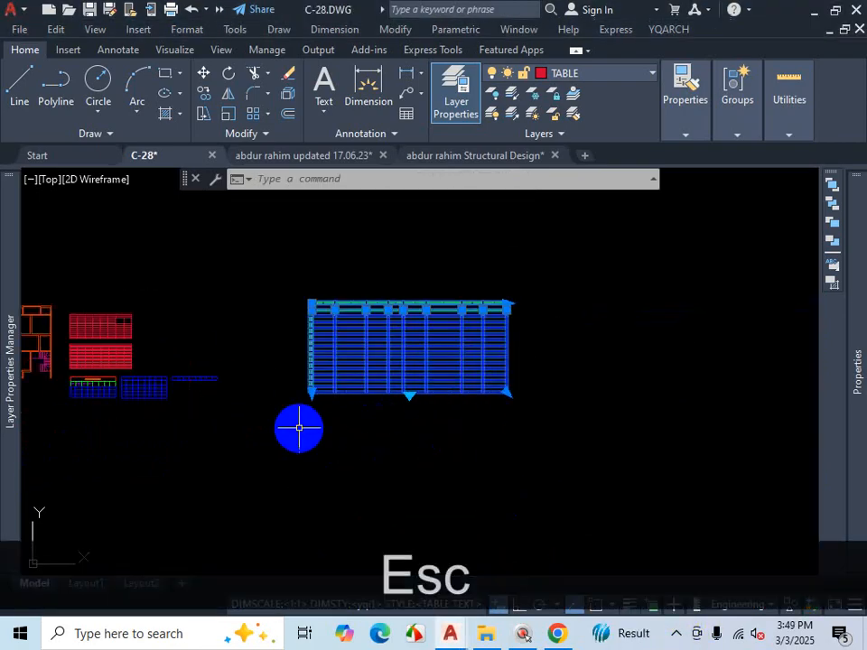
key(Escape)
scroll(440, 316, up, 6)
scroll(538, 310, down, 3)
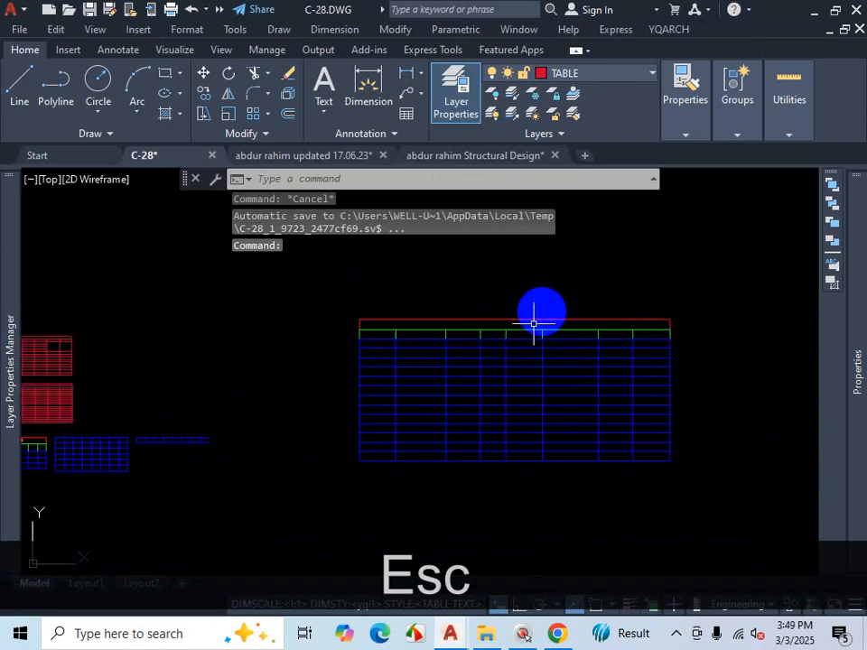
scroll(507, 333, up, 3)
key(ctrl+1)
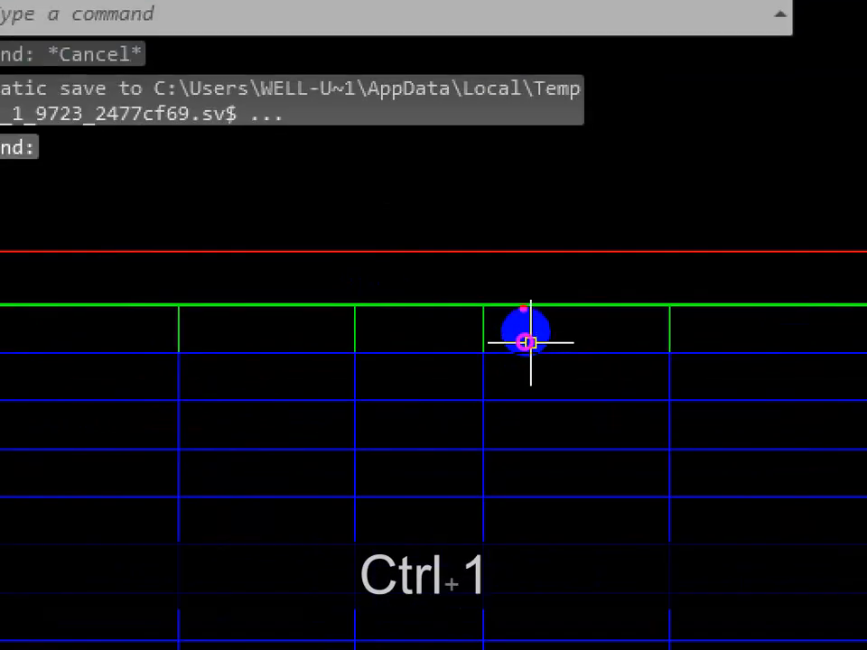
key(Escape)
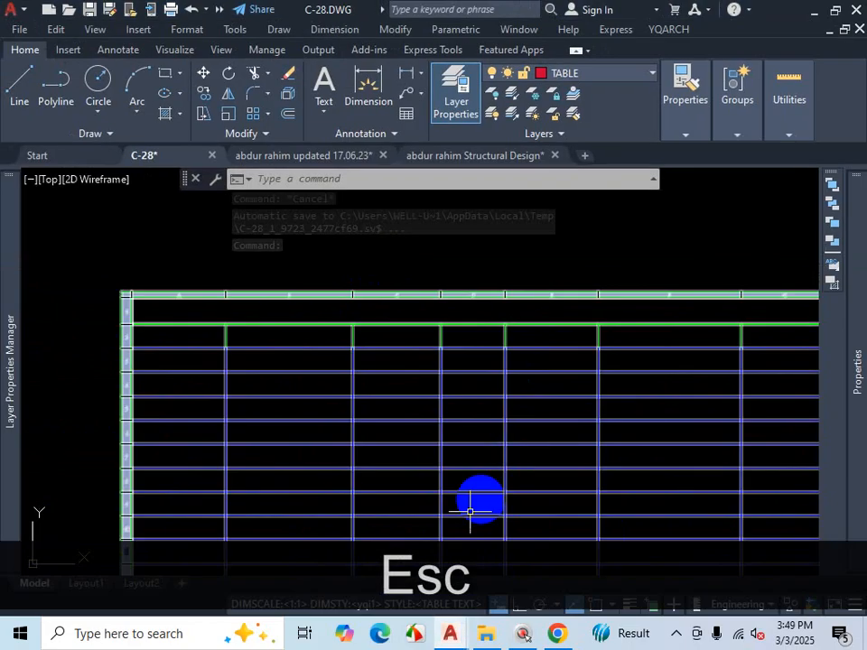
Step: Open the DOOR & WINDOW table style for modification
text(t)
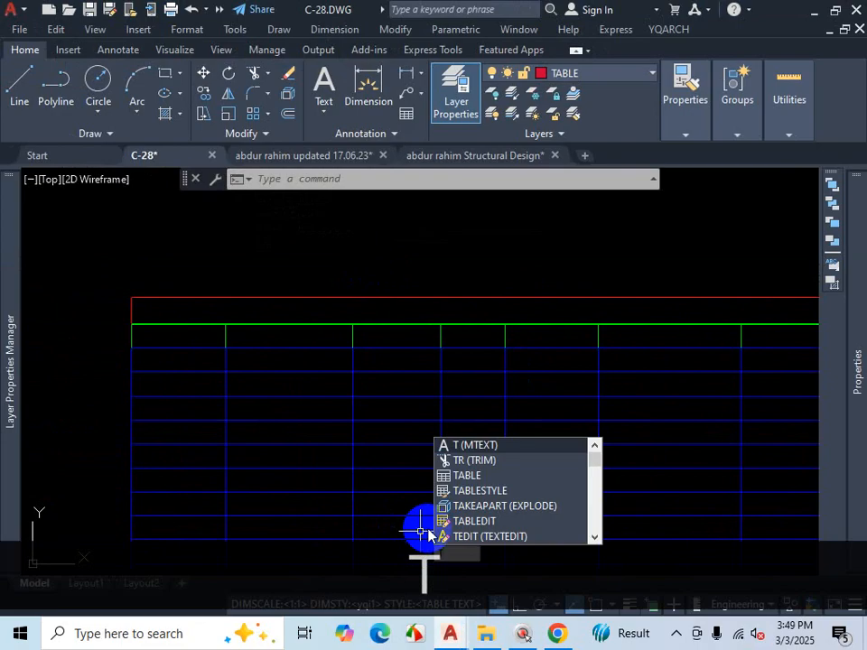
text(s)
key(Return)
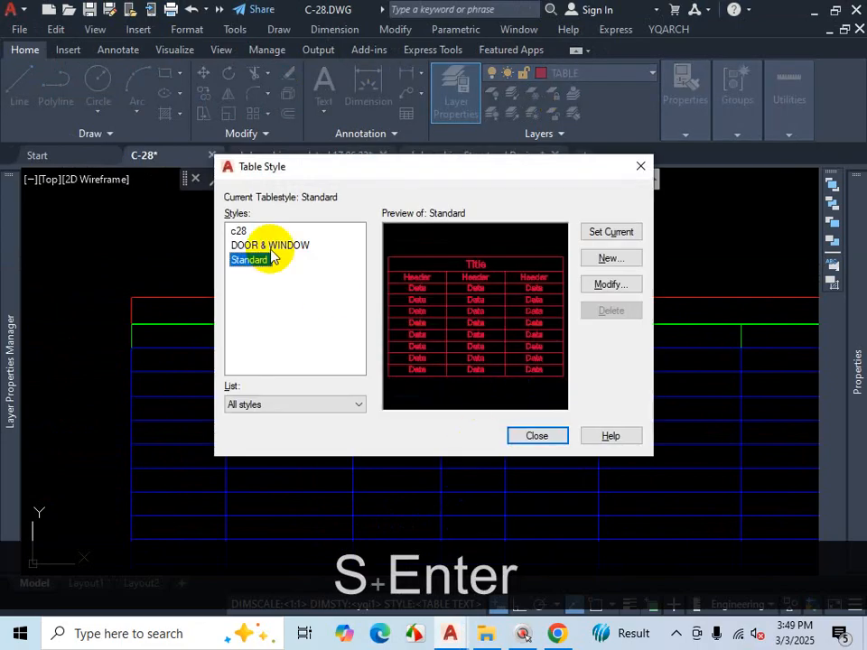
click(262, 246)
click(610, 283)
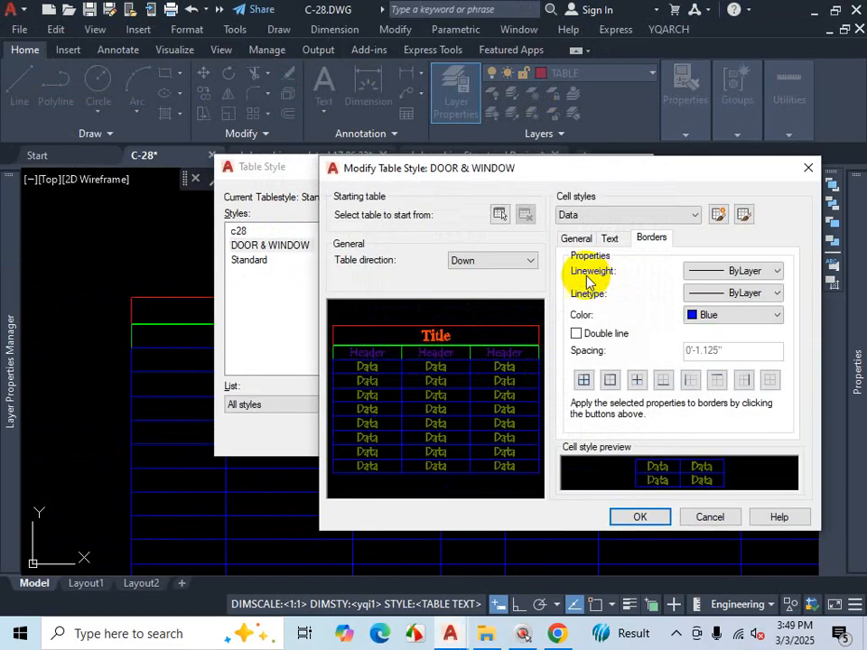
Step: Review the general and text settings of the Title cell style in the DOOR & WINDOW table style
click(594, 217)
click(598, 257)
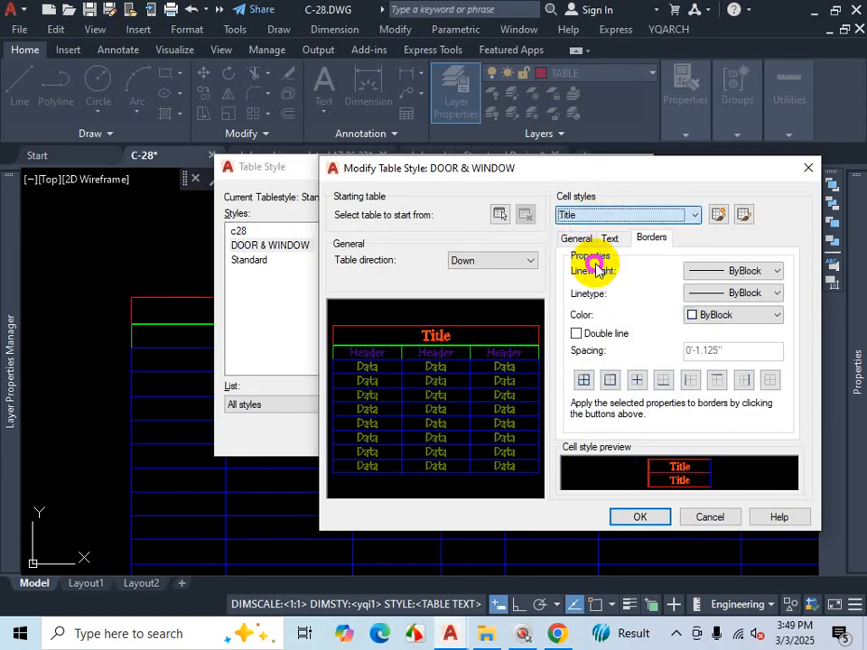
click(612, 239)
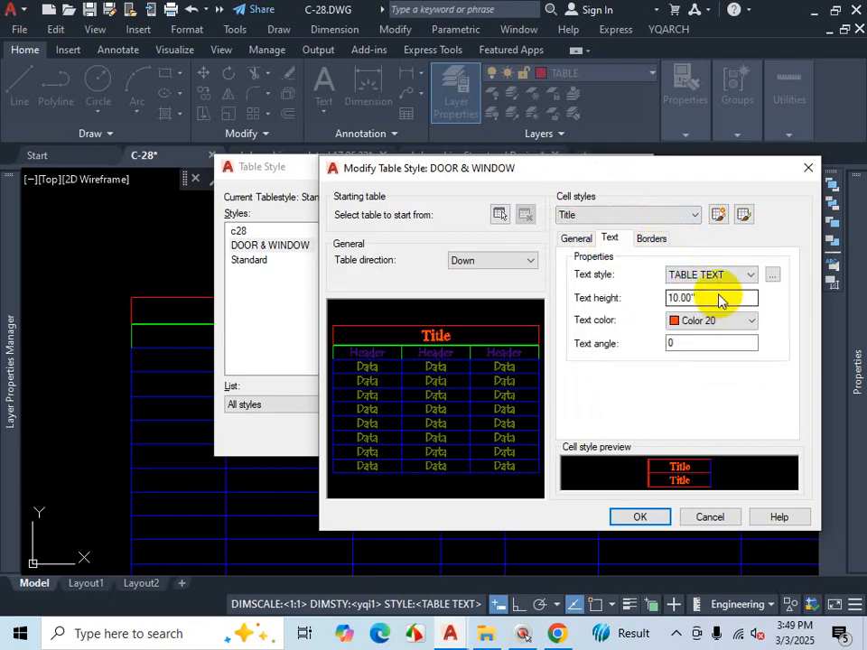
click(668, 298)
text(1)
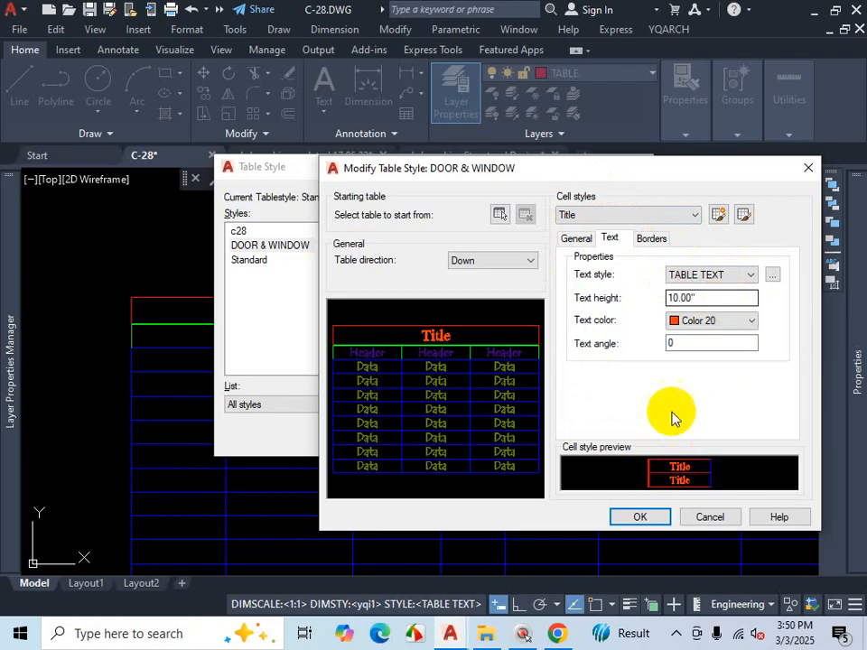
click(674, 632)
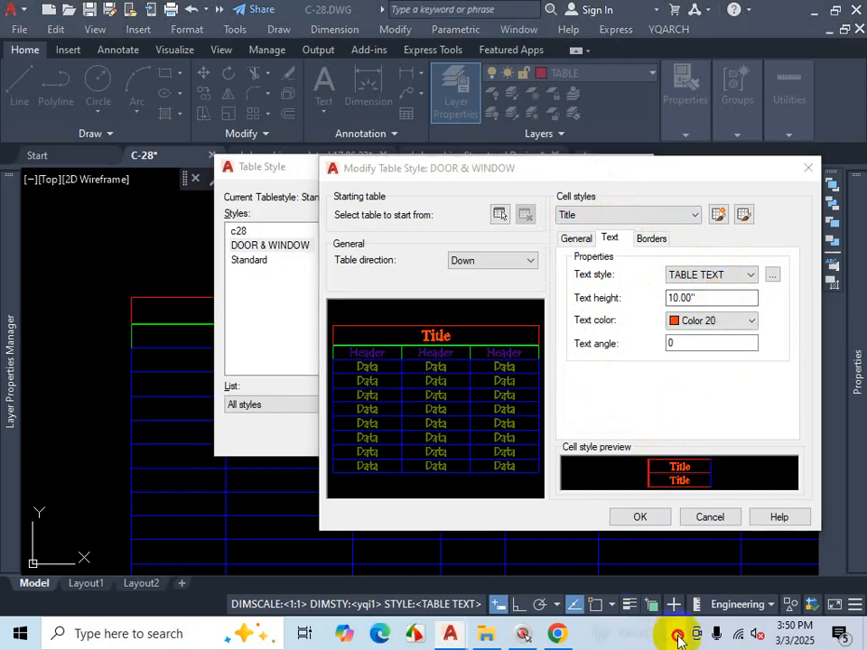
click(628, 222)
click(591, 260)
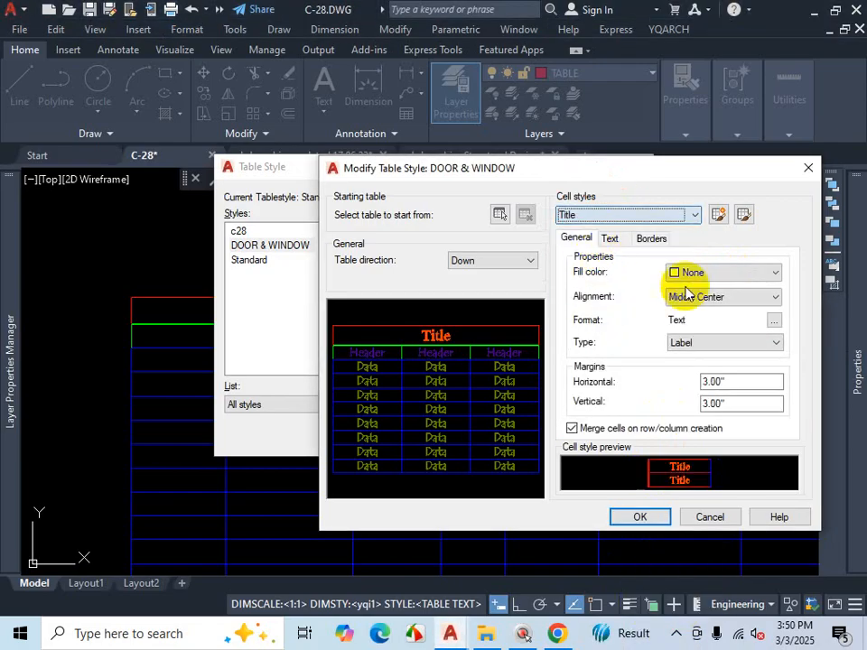
click(621, 241)
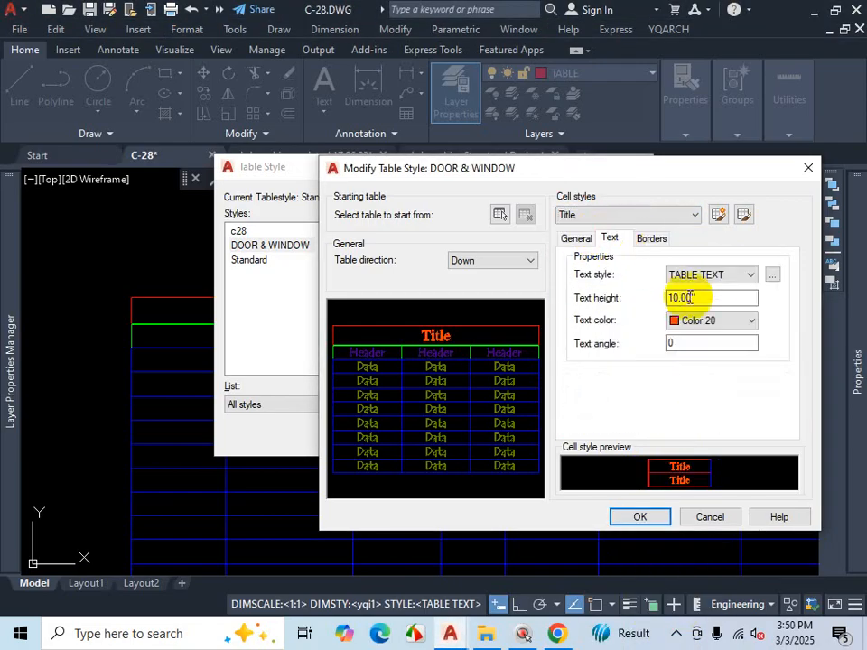
Step: Give the DOOR & WINDOW style's Data cells the Standard text style with a 0.18" text height, and make the table style current
click(598, 216)
click(585, 233)
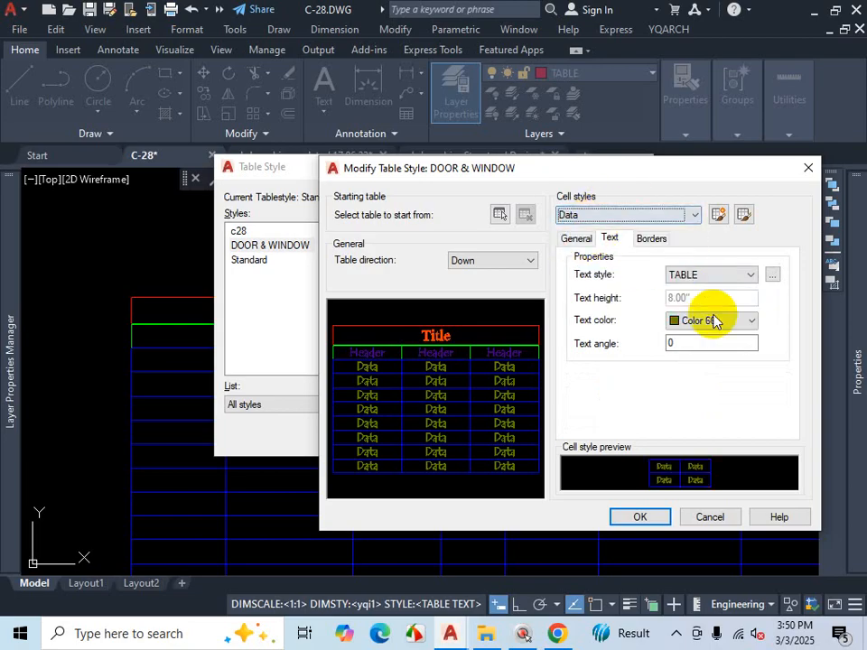
click(750, 276)
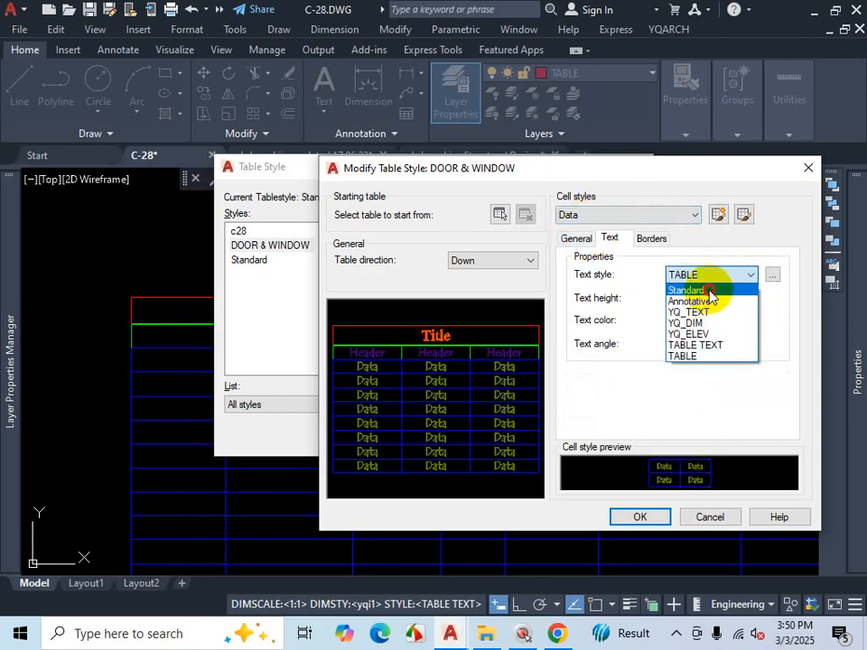
click(707, 291)
drag(700, 297, 661, 297)
text(.)
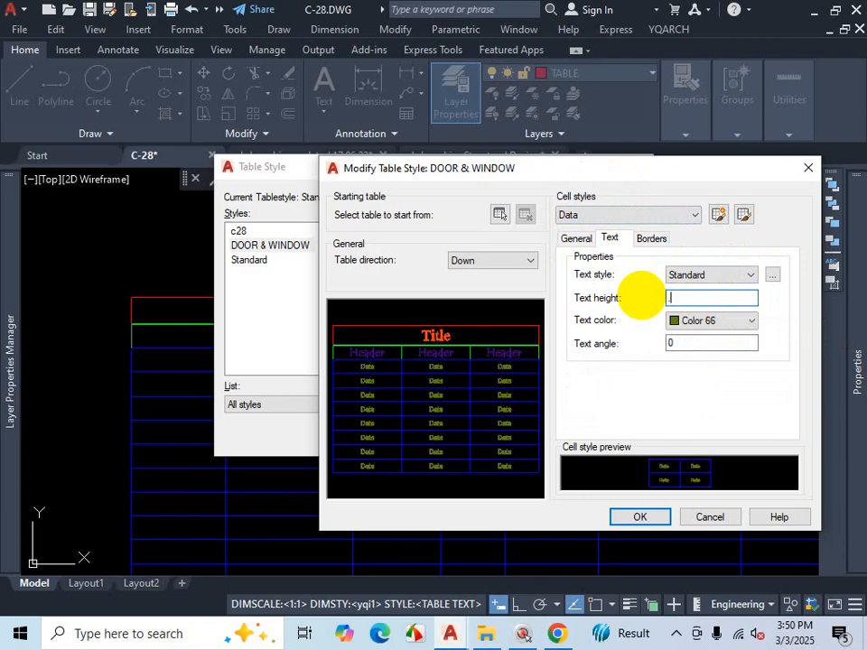
text(18)
click(687, 342)
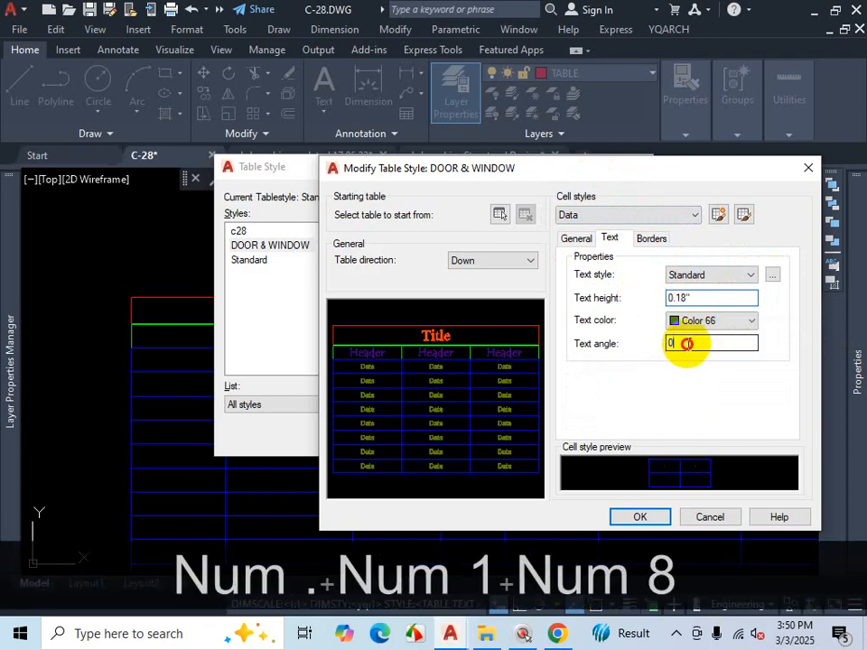
click(643, 516)
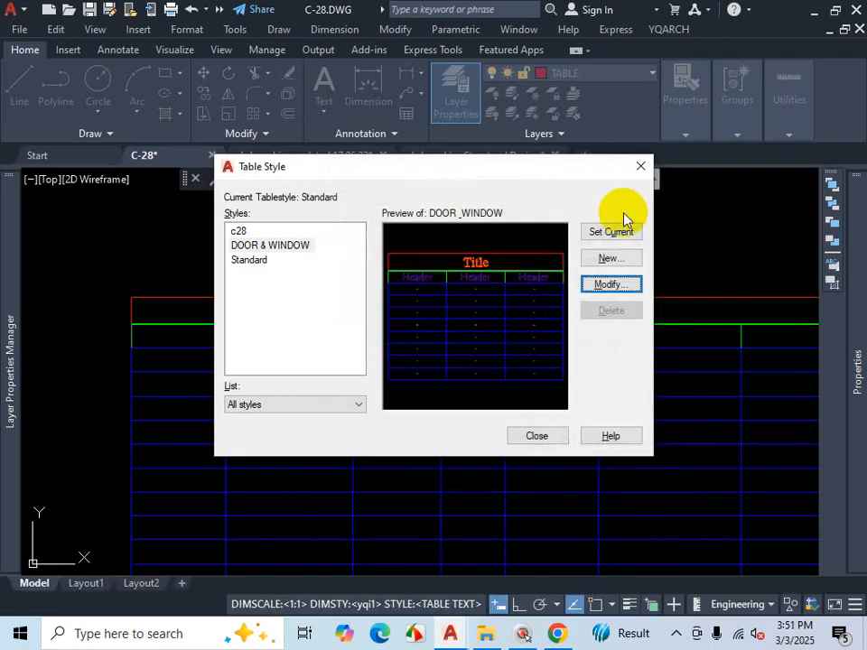
click(611, 232)
click(536, 435)
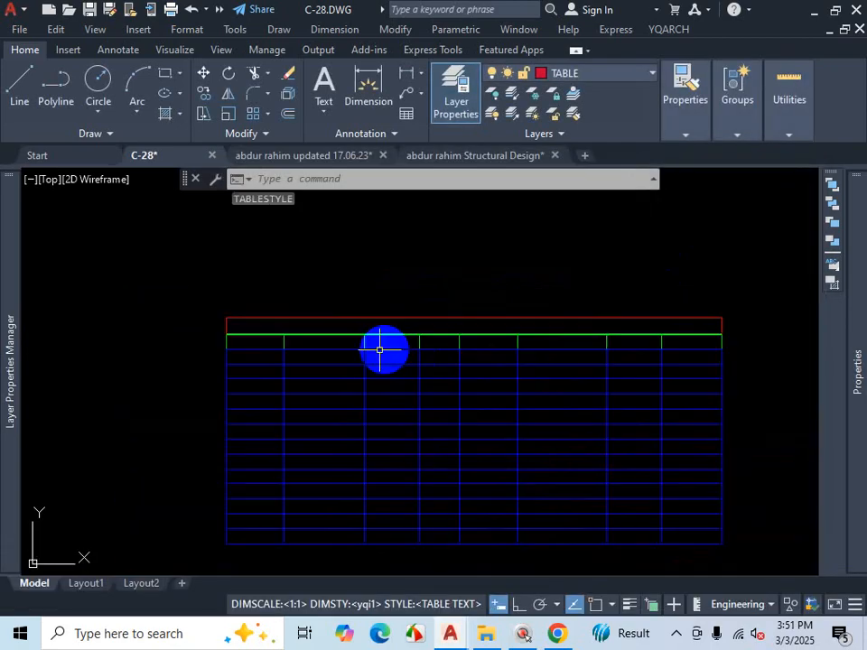
Step: Insert an empty DOOR & WINDOW table with 8 columns and 13 data rows beside the large blue table, leaving its title blank
click(408, 114)
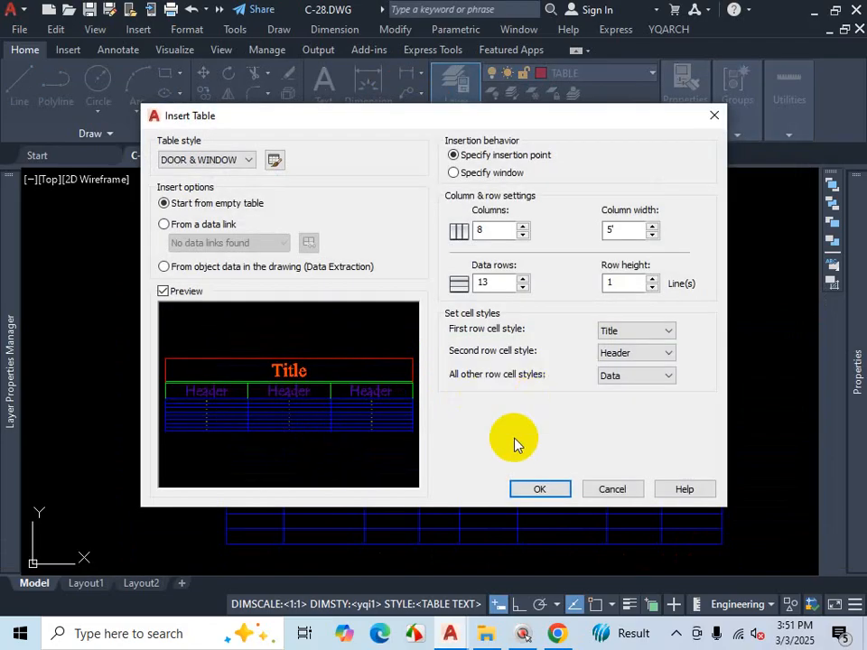
click(529, 487)
scroll(538, 414, down, 3)
scroll(538, 364, up, 4)
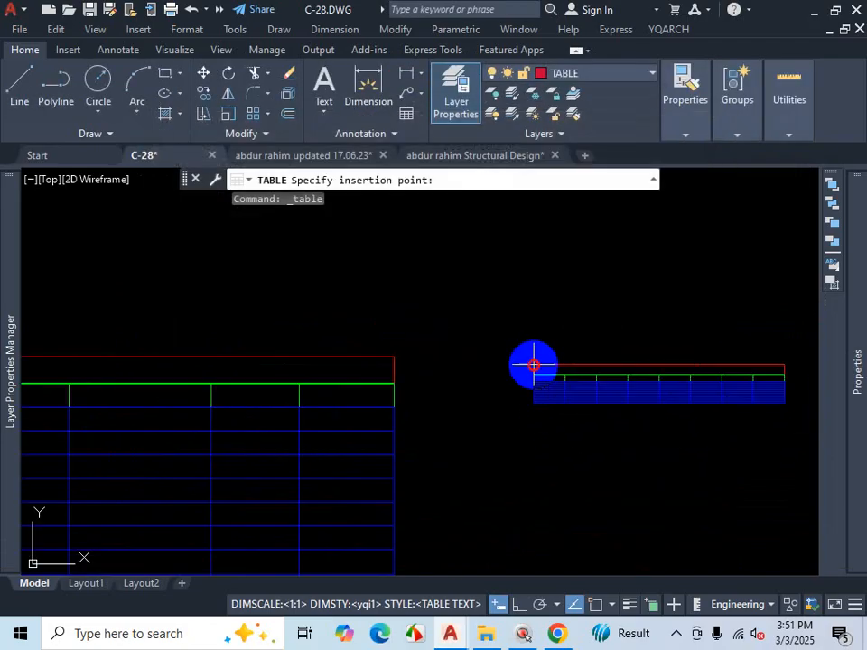
click(533, 365)
scroll(707, 370, up, 4)
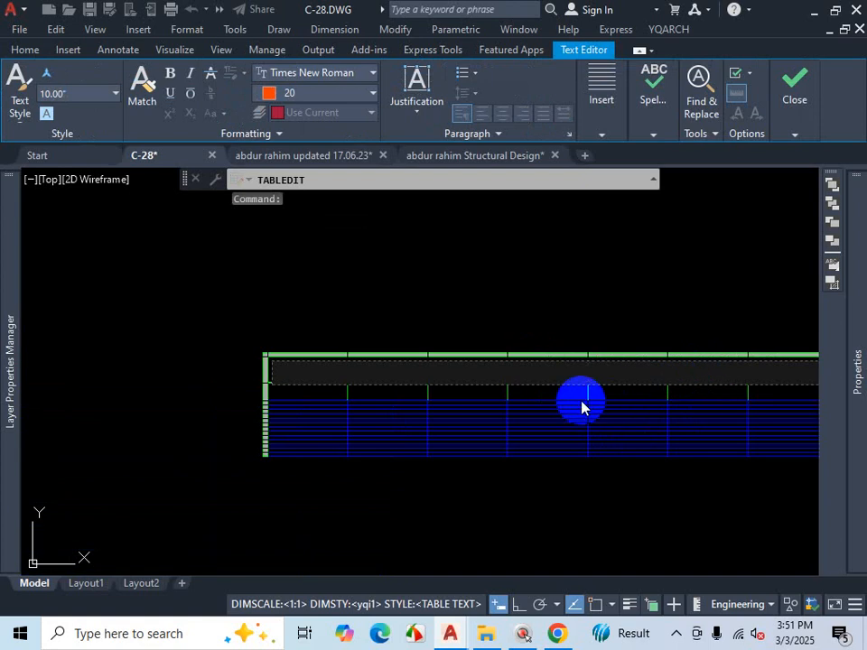
key(Escape)
Step: Inspect the data row spacing of the newly inserted table up close, and deselect its title cell
scroll(474, 358, down, 4)
scroll(537, 359, up, 4)
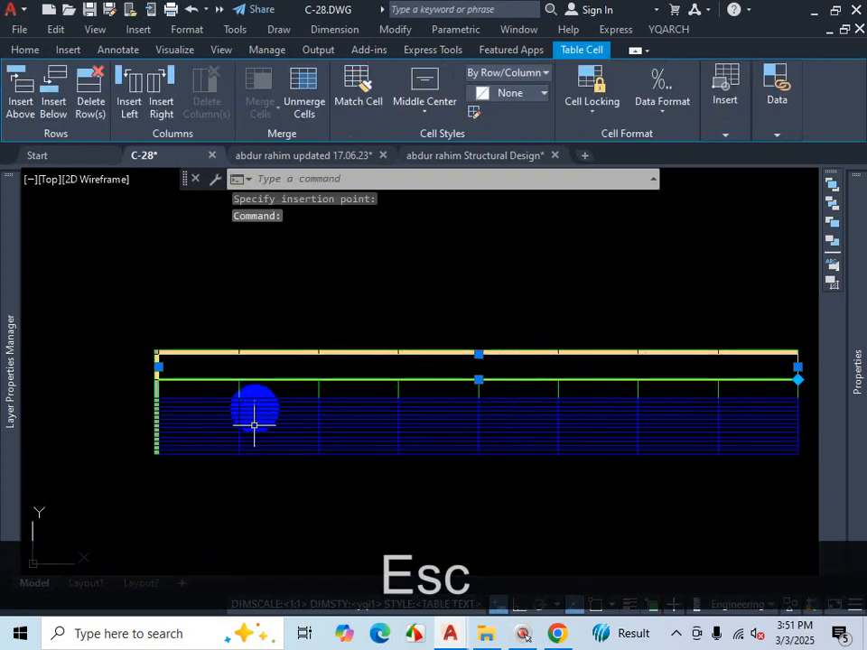
scroll(254, 421, up, 4)
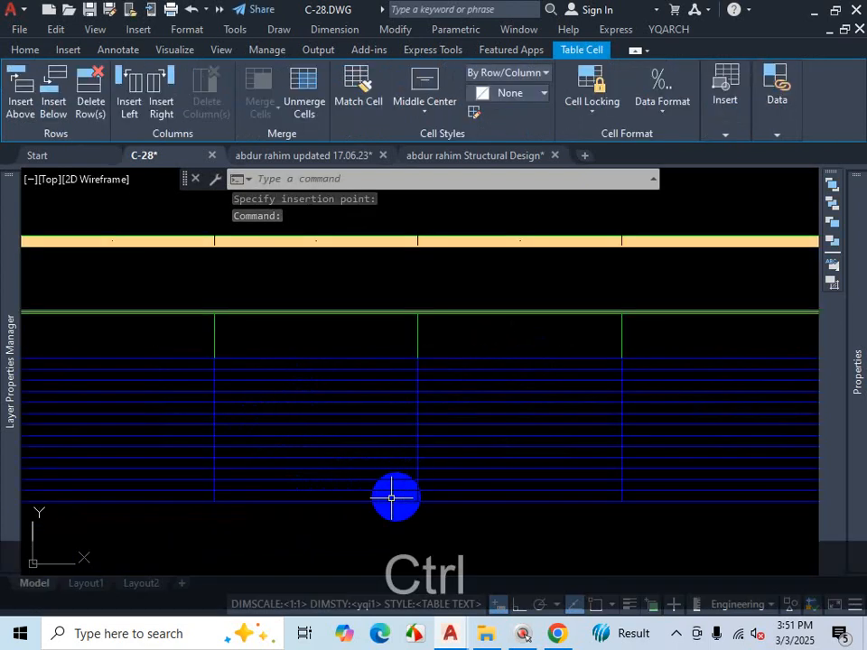
key(ctrl+1)
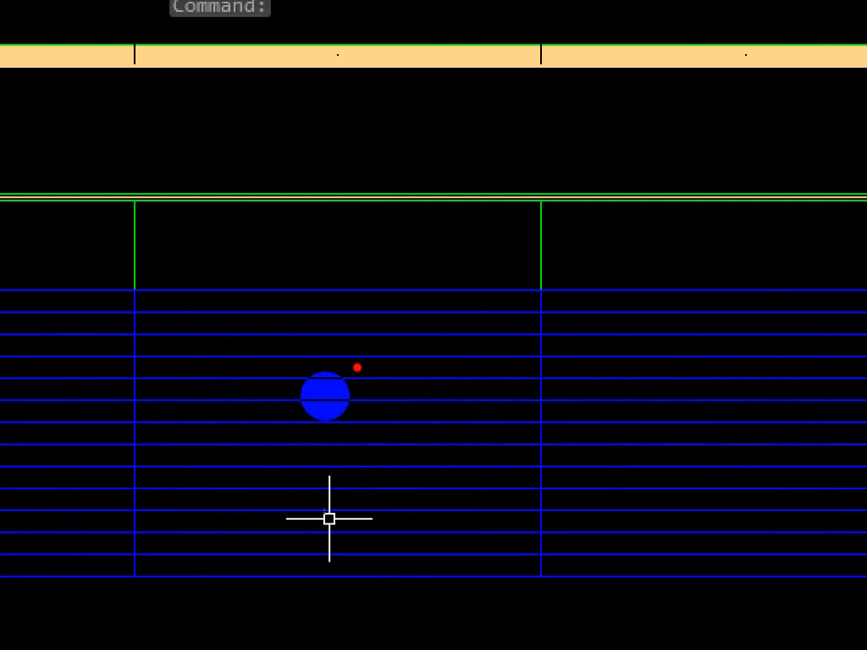
key(Escape)
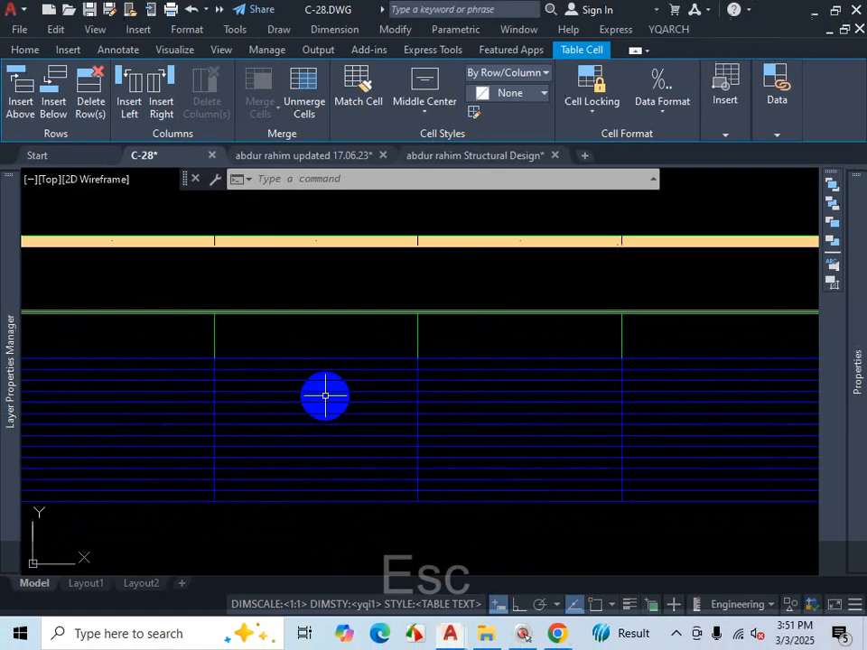
scroll(359, 364, down, 5)
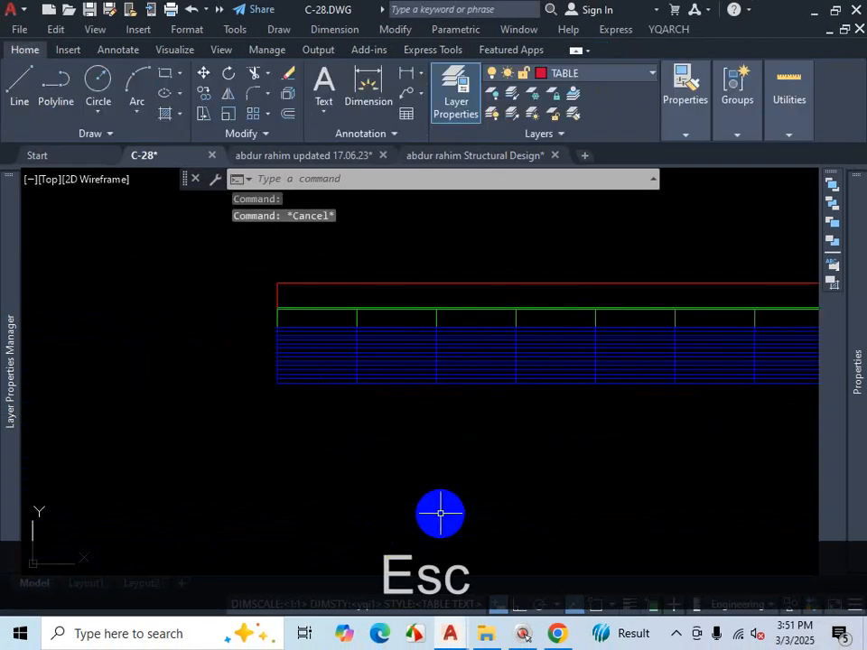
Step: Set the text height of the DOOR & WINDOW table style's Data cells to 8"
text(s)
key(Escape)
text(ts)
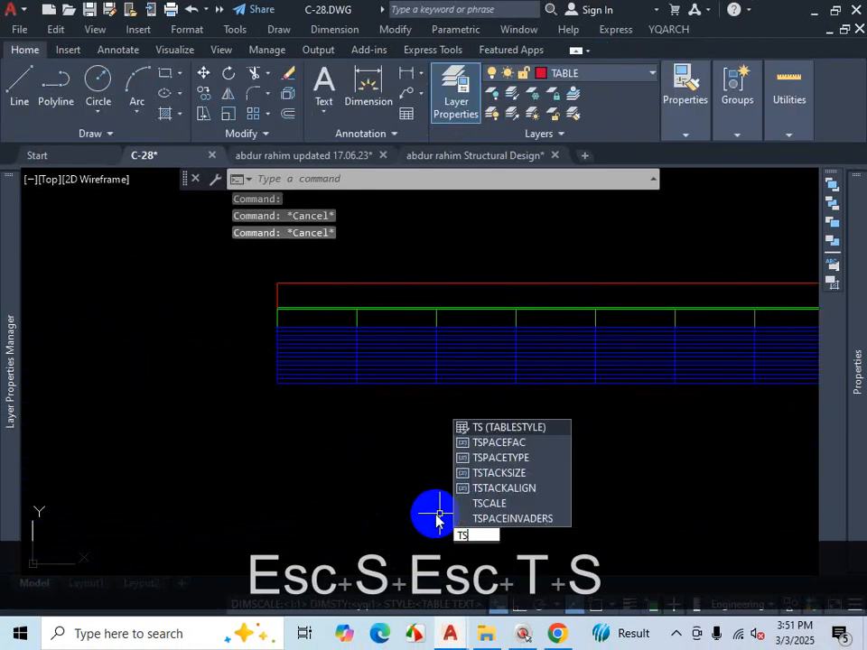
key(Return)
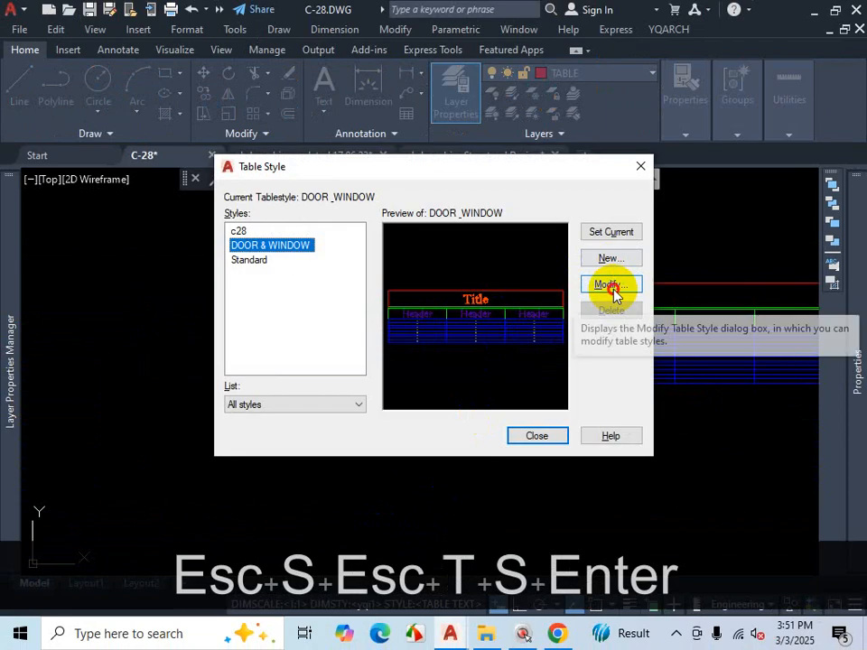
click(612, 287)
drag(707, 298, 599, 291)
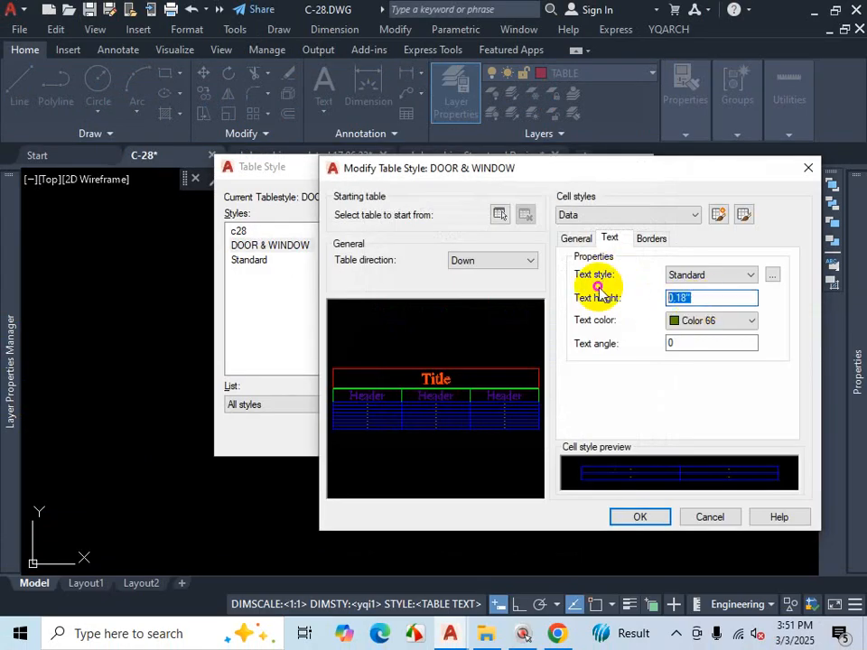
text(8)
key(Return)
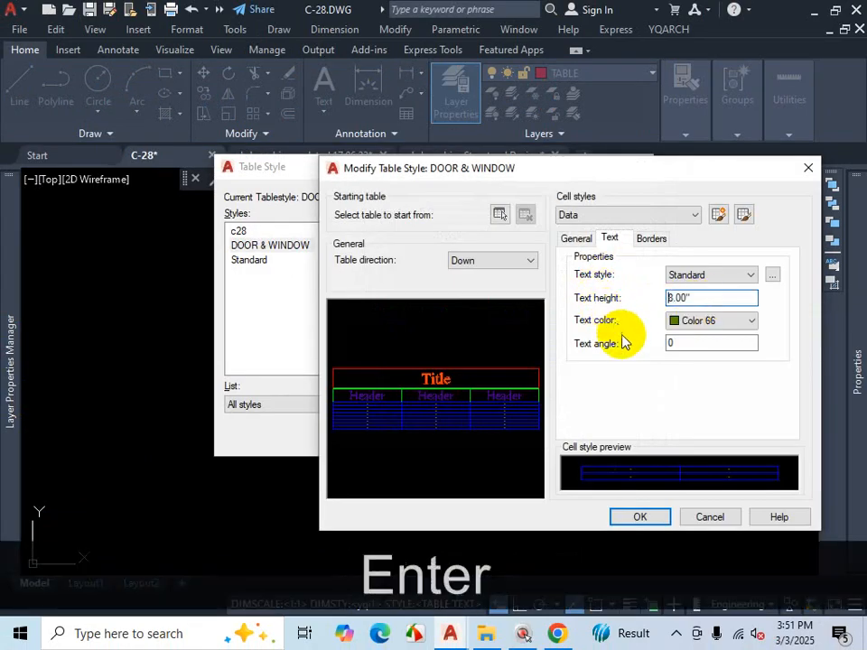
click(638, 517)
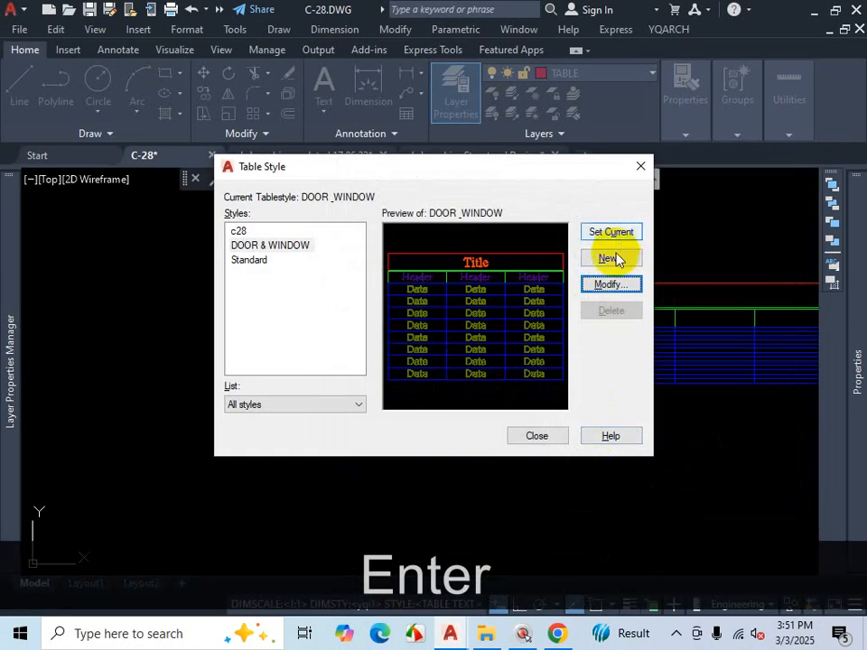
click(549, 436)
Step: Examine how the small table's data rows look with the modified text height, compared with the large table
scroll(551, 352, down, 2)
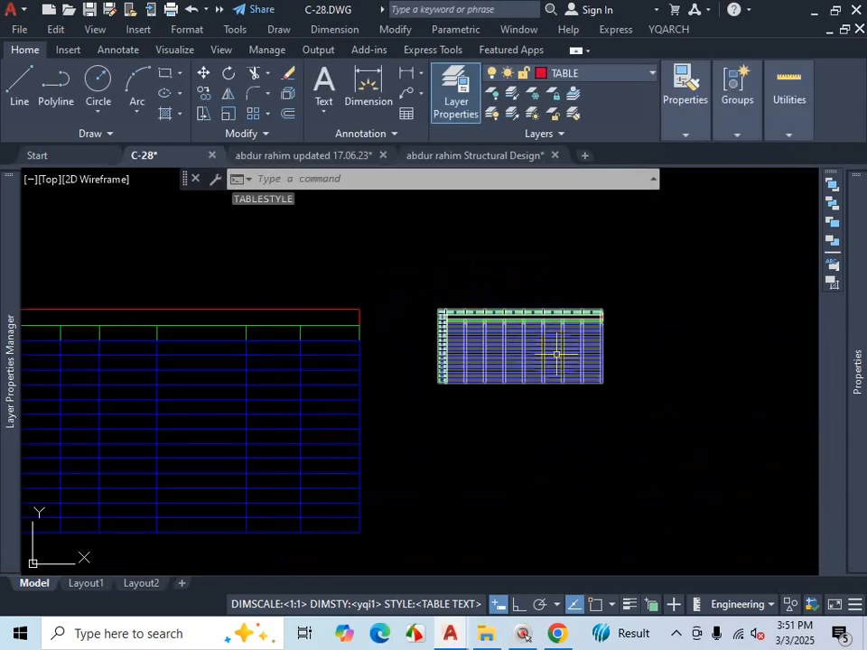
scroll(556, 354, up, 4)
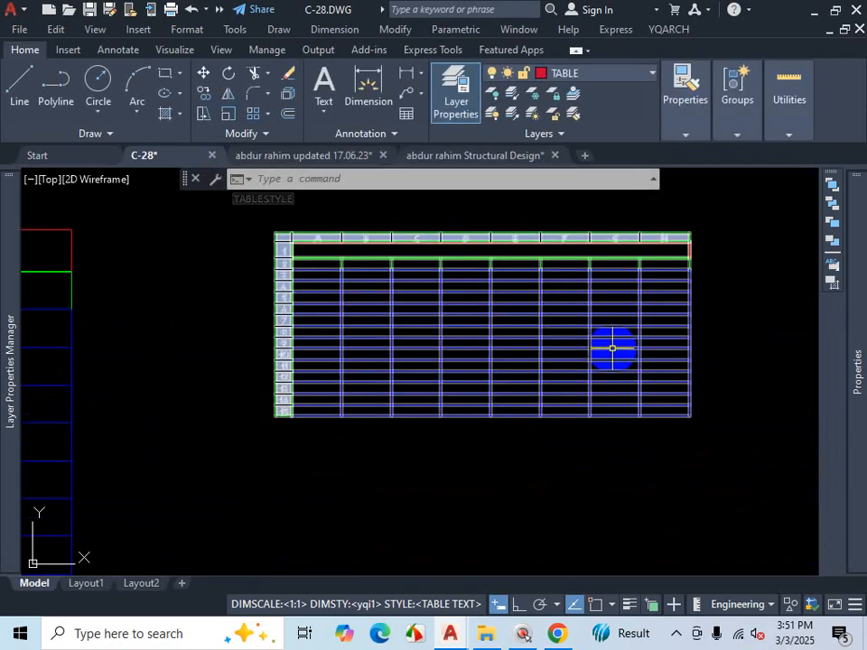
scroll(612, 348, down, 4)
scroll(621, 332, up, 2)
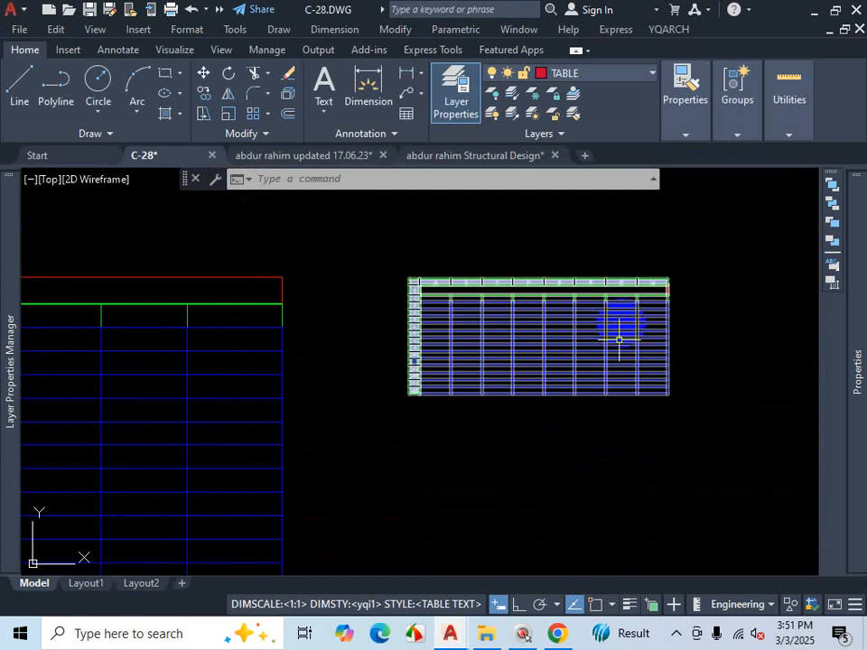
scroll(518, 350, up, 2)
key(Escape)
scroll(524, 412, down, 3)
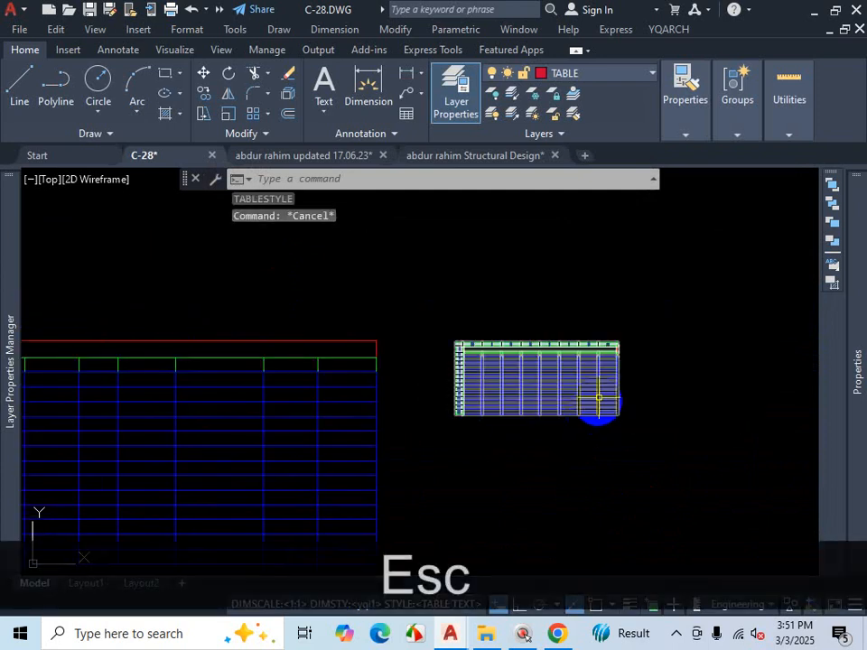
scroll(619, 377, up, 2)
scroll(503, 416, up, 2)
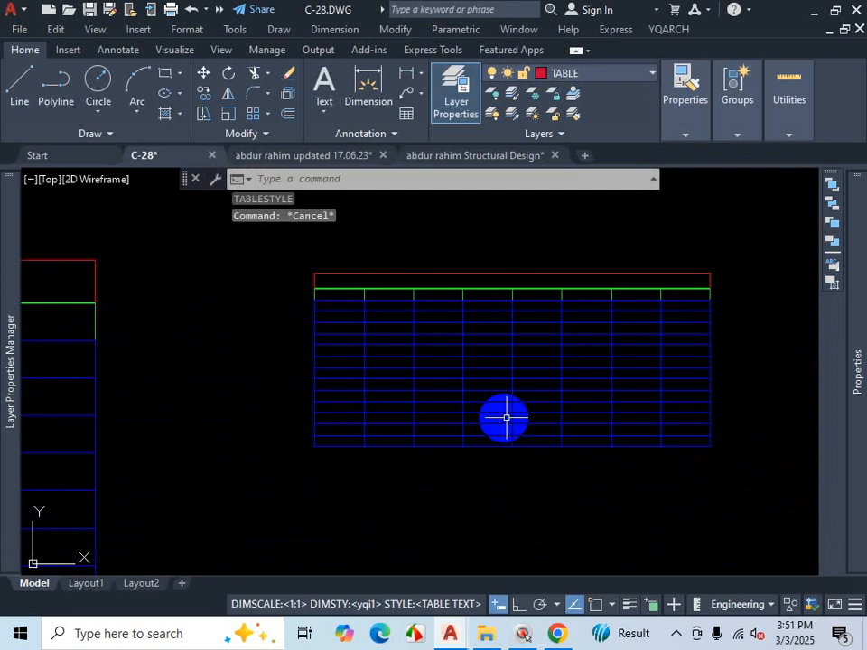